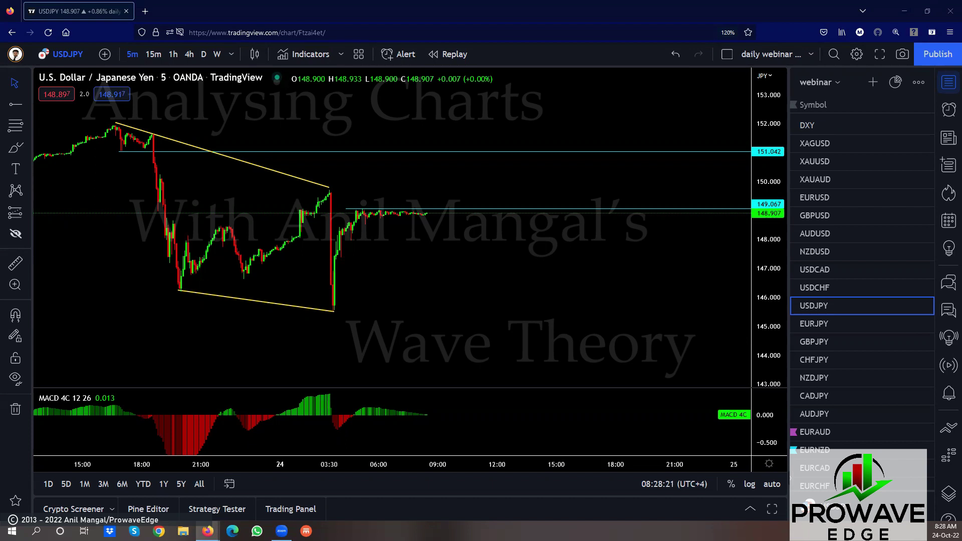
- Examine the latest USDJPY drop and recovery between the yellow trendlines on the 5-minute chart
drag(764, 309, 764, 271)
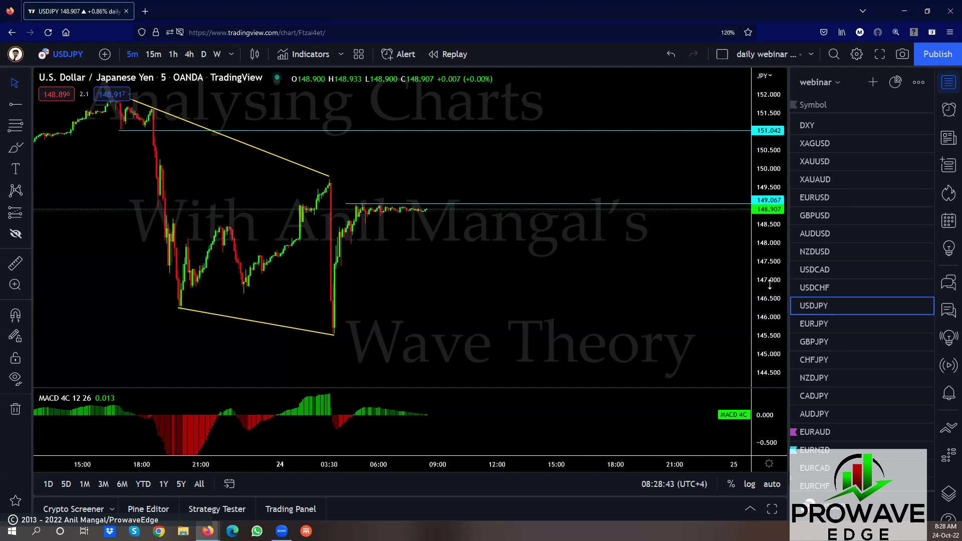
scroll(614, 275, down, 3)
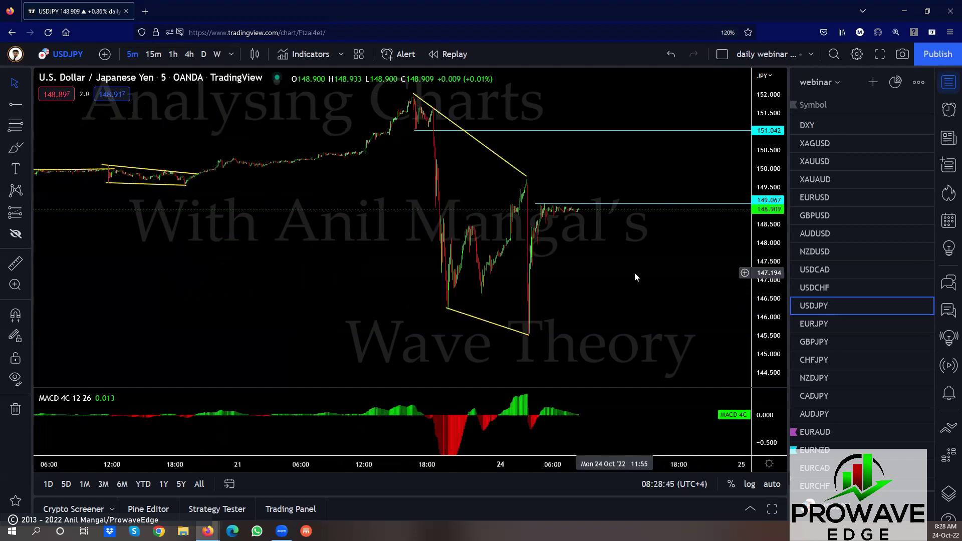
scroll(690, 273, up, 2)
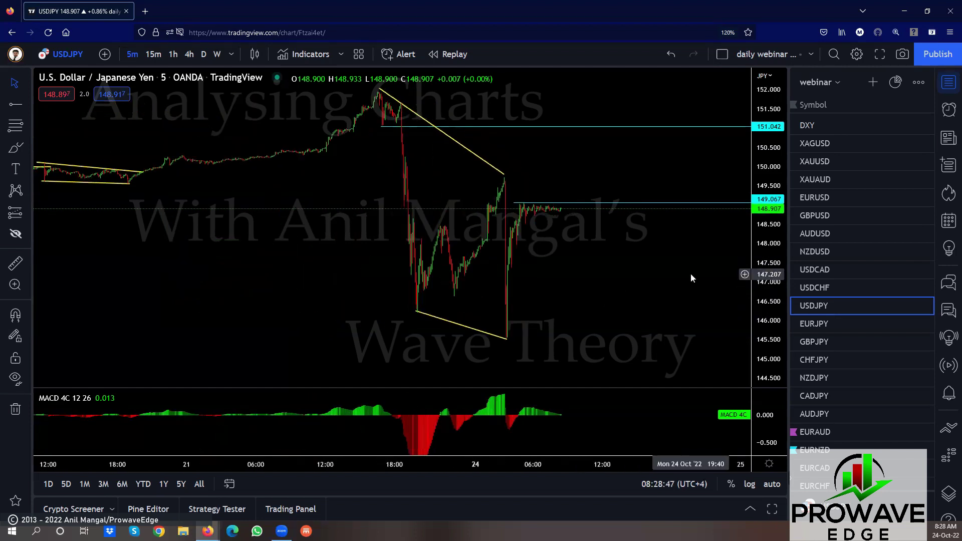
scroll(690, 273, up, 1)
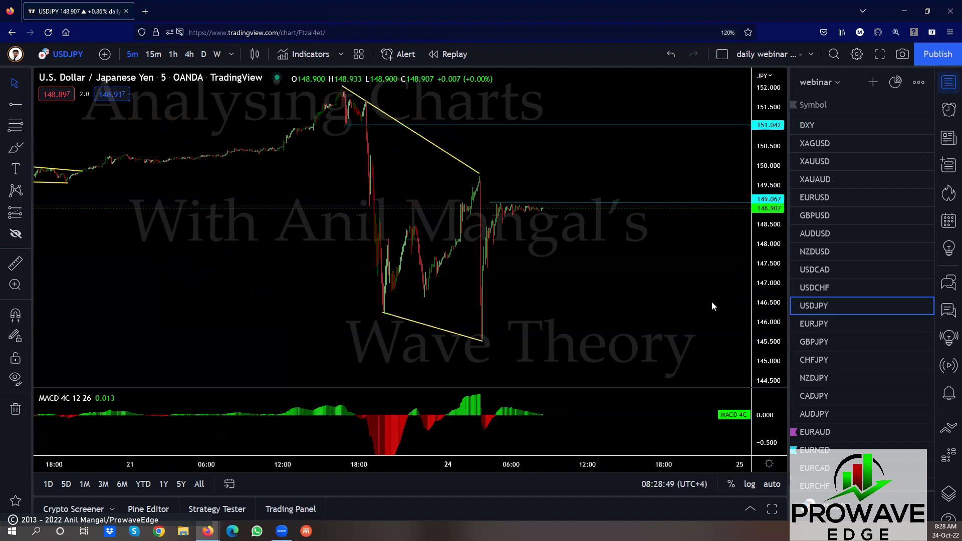
scroll(712, 302, up, 2)
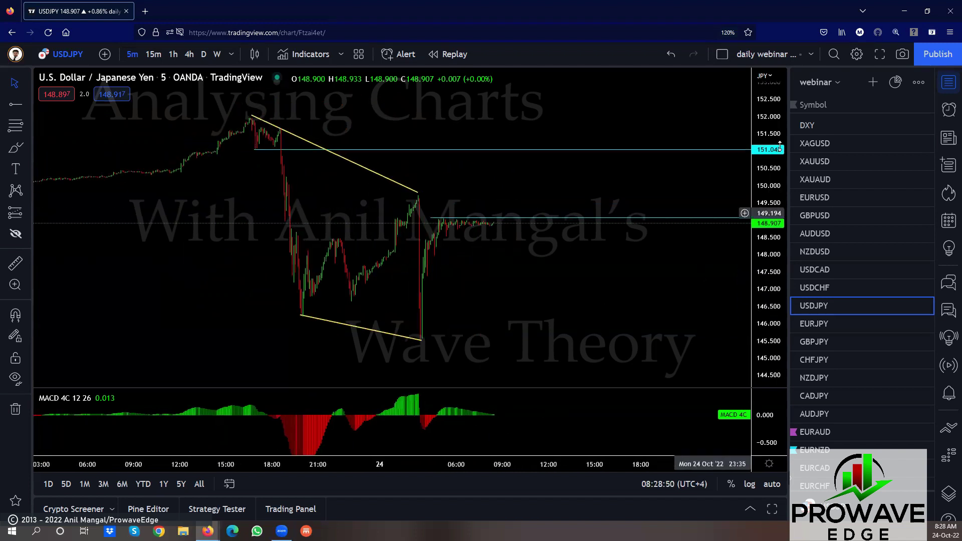
- Open the DXY chart, review the swings since mid-October, and switch it to the 1-hour timeframe
click(812, 125)
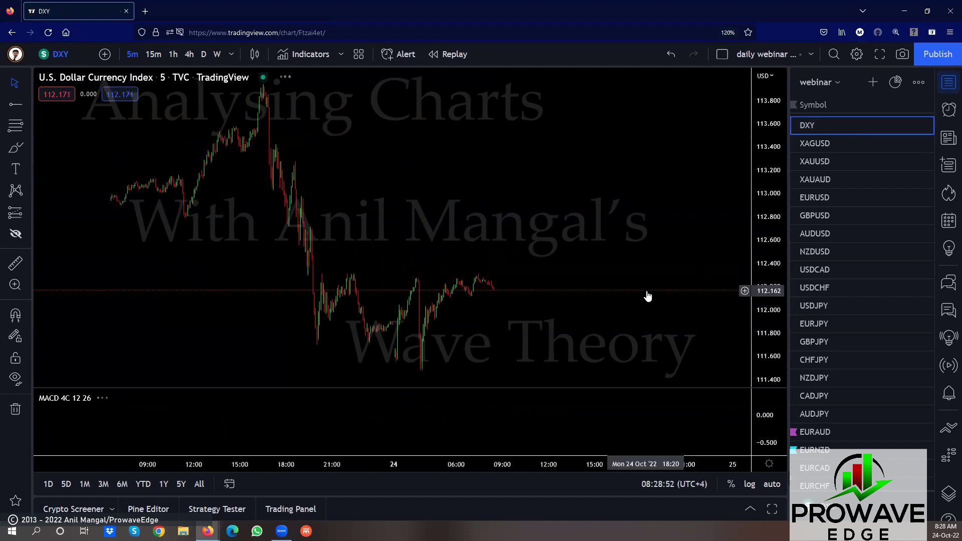
scroll(637, 313, down, 2)
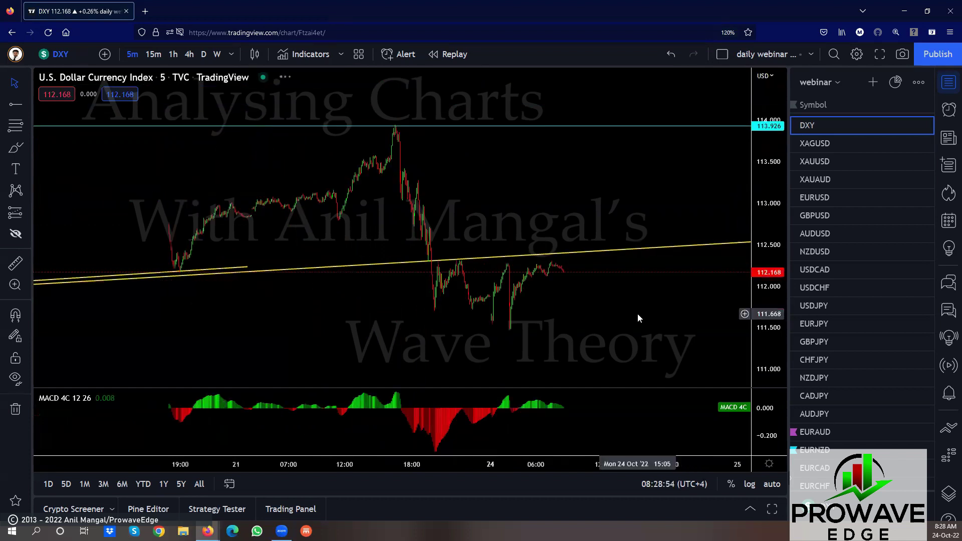
scroll(639, 318, down, 4)
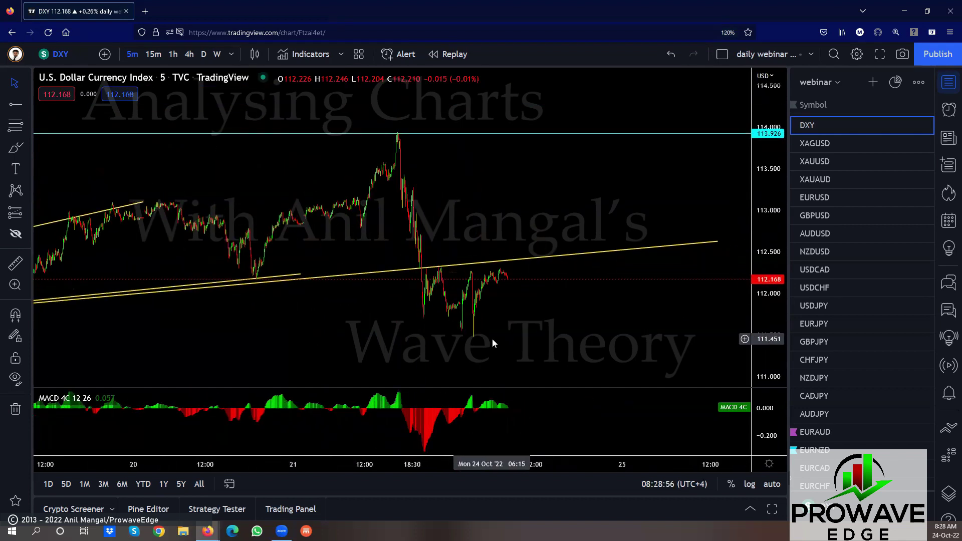
scroll(492, 343, down, 4)
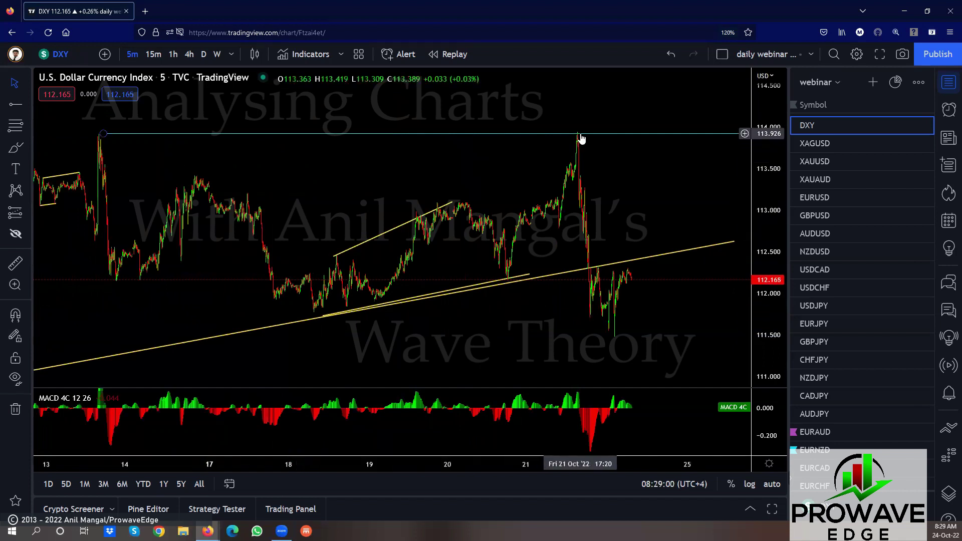
click(173, 55)
drag(684, 319, 553, 304)
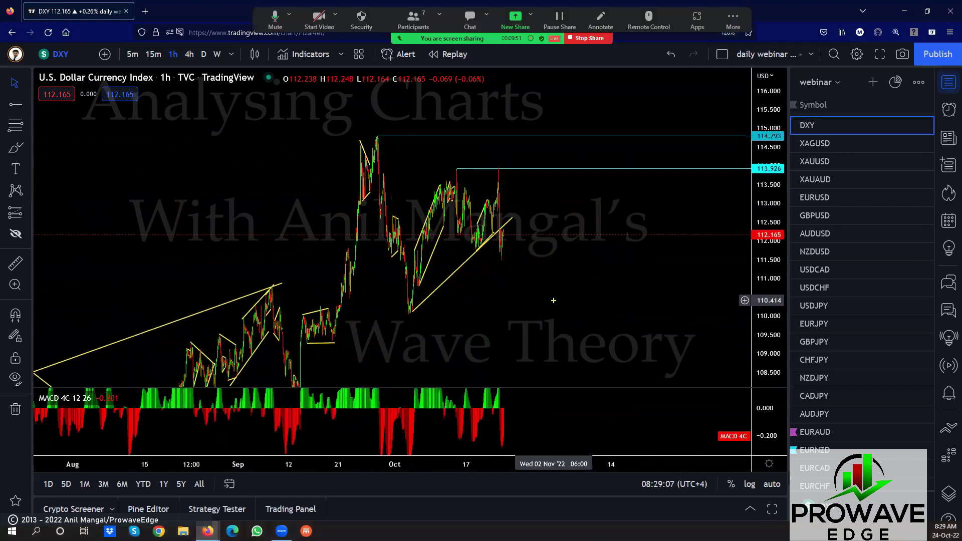
- Outline the DXY range below 113.926 freehand and sketch a projected rise to about 114.3 followed by a drop to about 110.3
mouse_move(453, 170)
mouse_down()
mouse_move(473, 199)
mouse_move(474, 246)
mouse_up()
drag(506, 235, 539, 164)
drag(463, 169, 500, 171)
drag(472, 247, 501, 260)
mouse_move(530, 188)
mouse_down()
mouse_move(549, 157)
mouse_move(577, 307)
mouse_up()
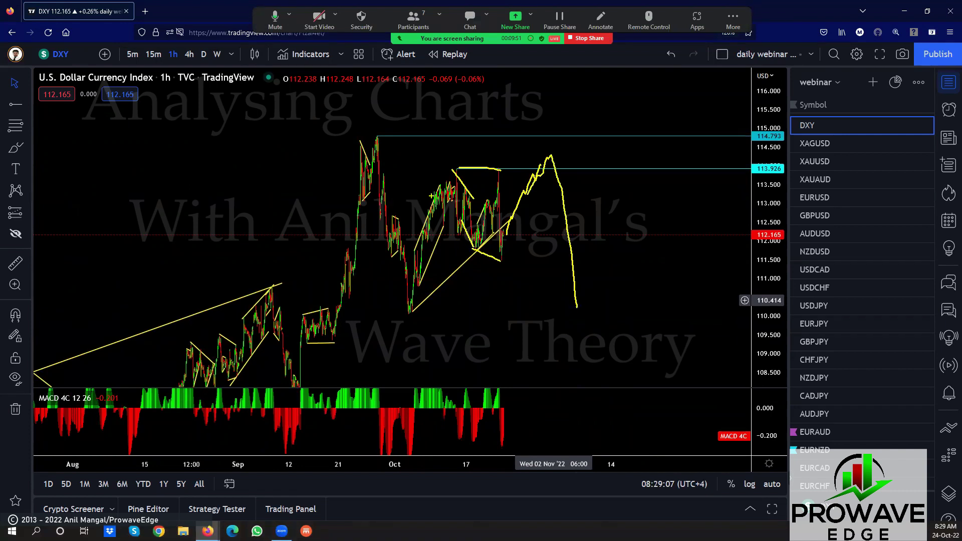
- Trace the decline from the 114.793 high to the early October low, underline the range's lows, and sketch a steep rise from that low
drag(384, 136, 412, 308)
drag(468, 235, 486, 254)
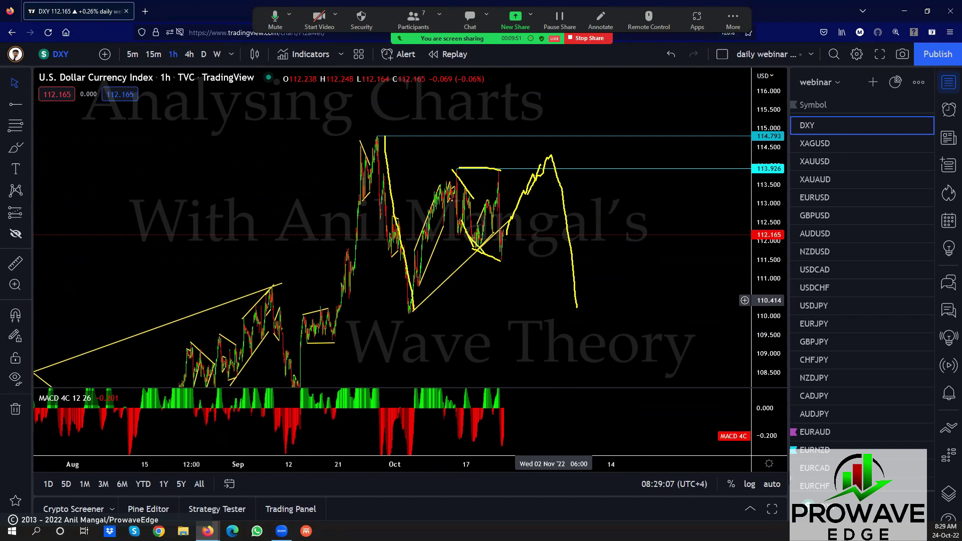
mouse_move(410, 297)
mouse_down()
mouse_move(460, 172)
mouse_move(501, 259)
mouse_move(551, 154)
mouse_move(582, 311)
mouse_move(645, 99)
mouse_up()
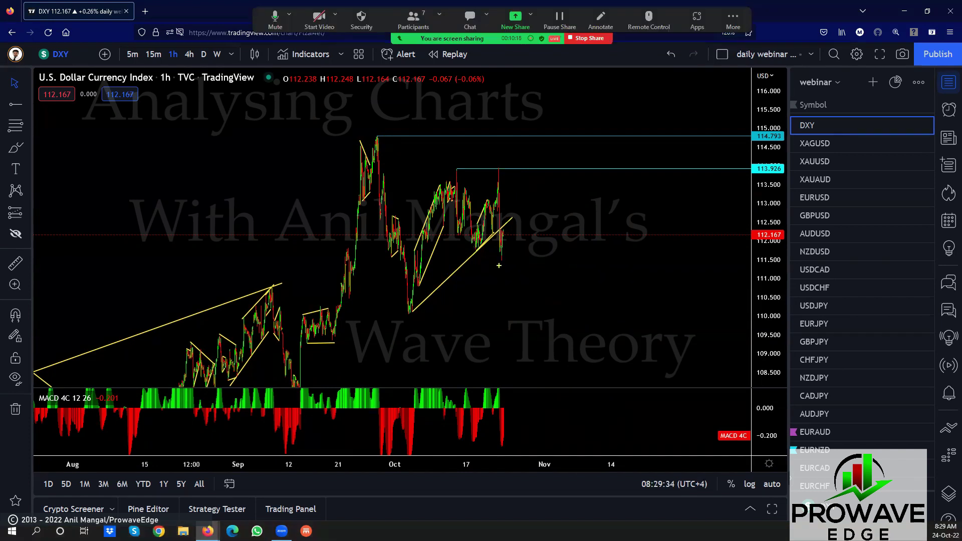
- Clear the annotations, trace the rise from the October low and its pullback, and sketch alternative downward and upward paths
drag(414, 304, 445, 201)
mouse_move(463, 167)
mouse_down()
mouse_move(476, 241)
mouse_move(494, 182)
mouse_move(470, 204)
mouse_move(473, 250)
mouse_up()
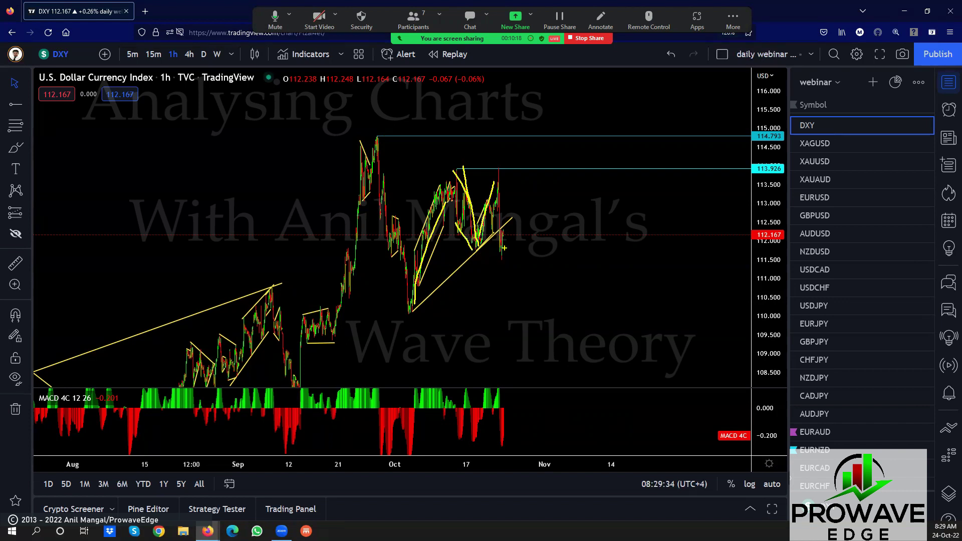
drag(508, 234, 543, 322)
mouse_move(429, 316)
mouse_down()
mouse_move(533, 320)
mouse_move(598, 76)
mouse_up()
mouse_move(514, 232)
mouse_down()
mouse_move(504, 253)
mouse_move(566, 146)
mouse_up()
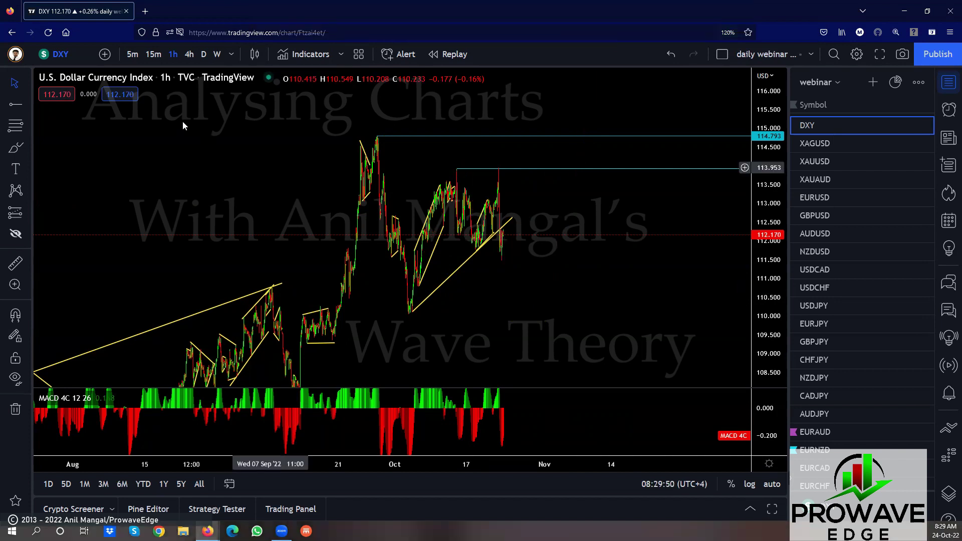
- Switch the DXY chart to the 15-minute timeframe and sketch freehand marks at the recent lows with a projected rise
click(154, 54)
scroll(365, 284, up, 7)
drag(501, 291, 763, 220)
scroll(636, 295, up, 7)
scroll(527, 291, up, 5)
scroll(381, 293, left, 5)
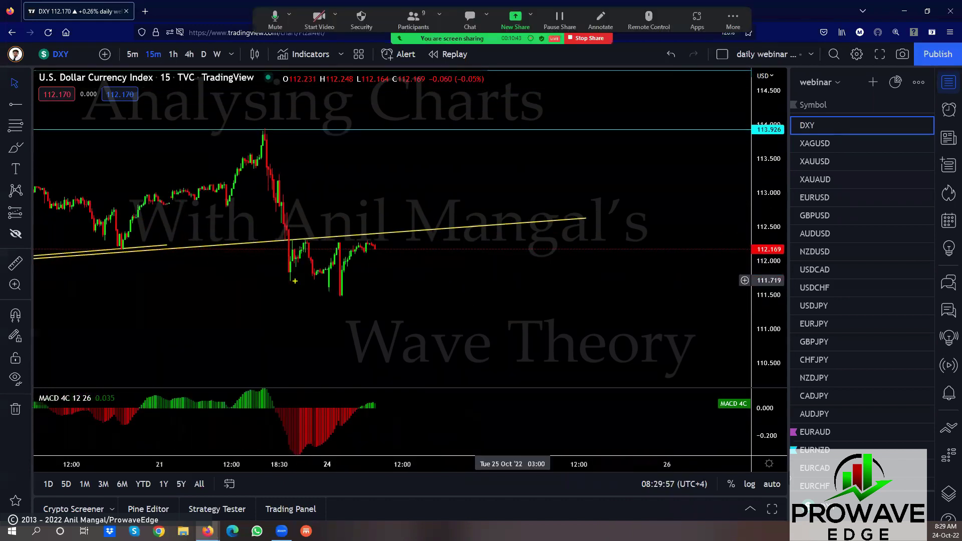
drag(326, 291, 291, 280)
mouse_move(294, 243)
mouse_down()
mouse_move(344, 244)
mouse_move(344, 296)
mouse_move(355, 250)
mouse_move(381, 253)
mouse_move(390, 223)
mouse_move(470, 122)
mouse_up()
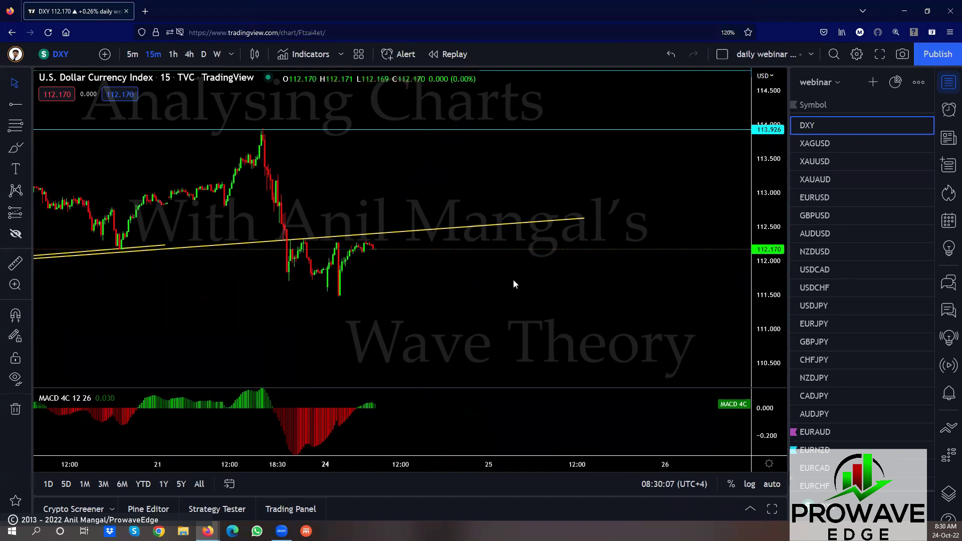
- Move the upper channel trendline's endpoints so it joins the 14 October low with the 24 October low near 111.446
scroll(514, 278, down, 5)
drag(368, 229, 201, 253)
mouse_move(461, 186)
mouse_down()
mouse_move(544, 295)
mouse_move(596, 298)
mouse_up()
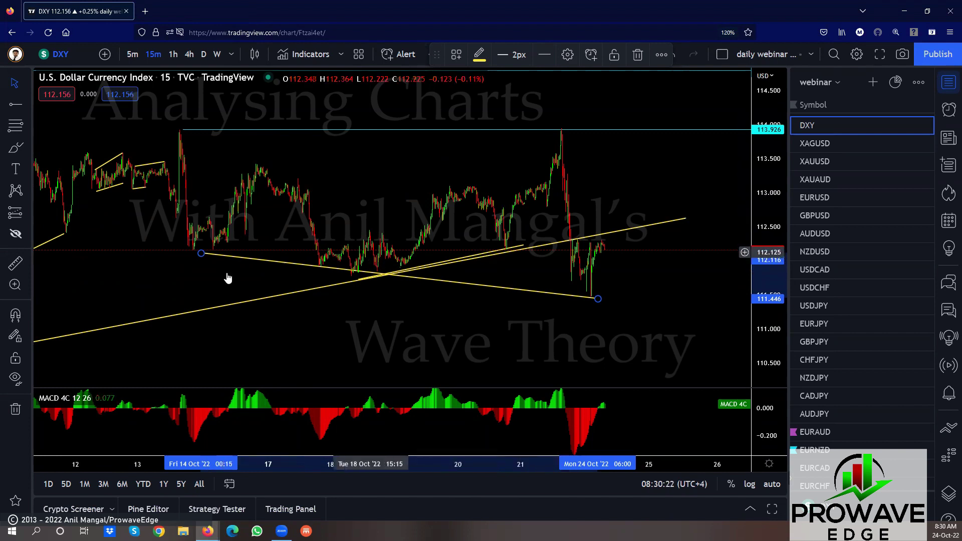
drag(203, 253, 349, 286)
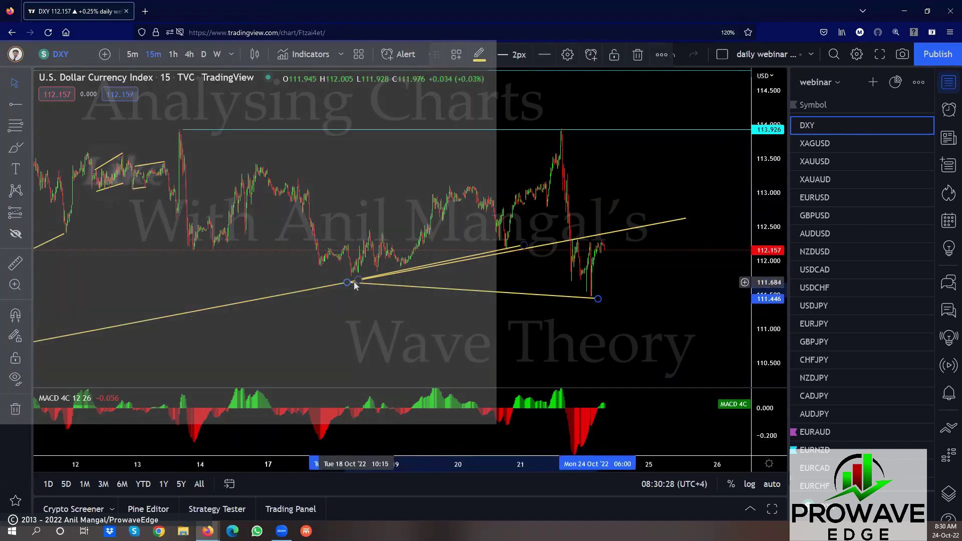
drag(346, 282, 196, 258)
- Delete the long rising yellow trendline that starts at the 5 October low
scroll(366, 296, down, 5)
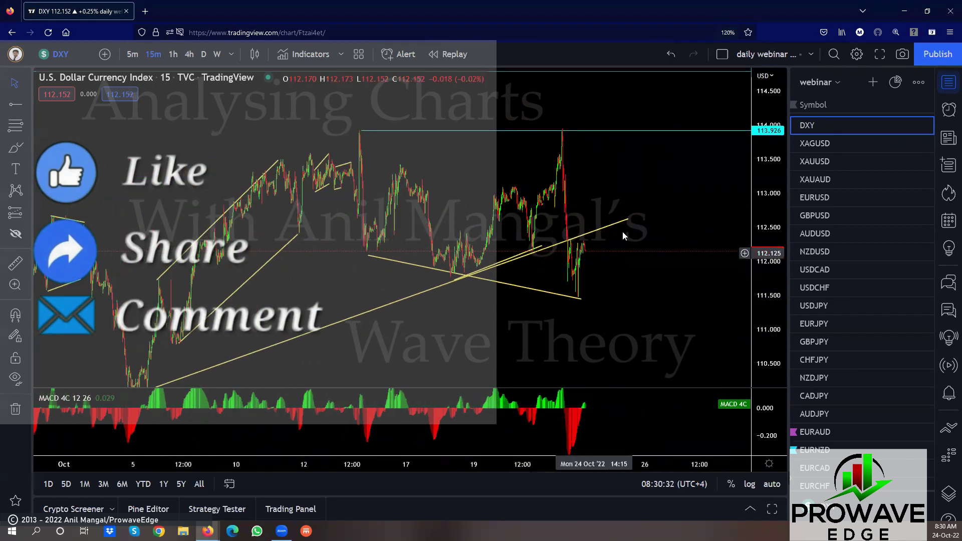
drag(627, 220, 620, 311)
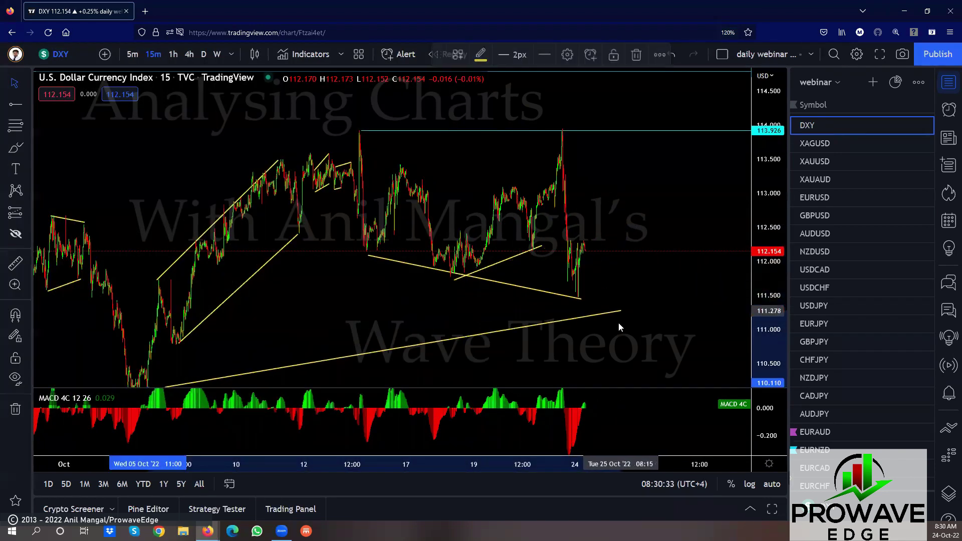
click(636, 54)
- Examine the DXY swings along the new falling lower trendline, then the latest candles around 24 October in close-up
drag(623, 288, 601, 281)
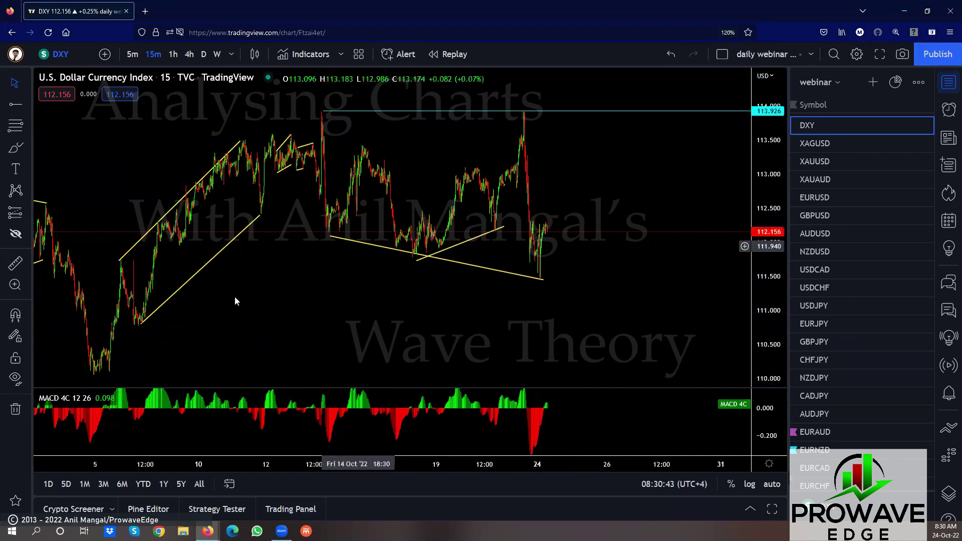
scroll(533, 287, up, 2)
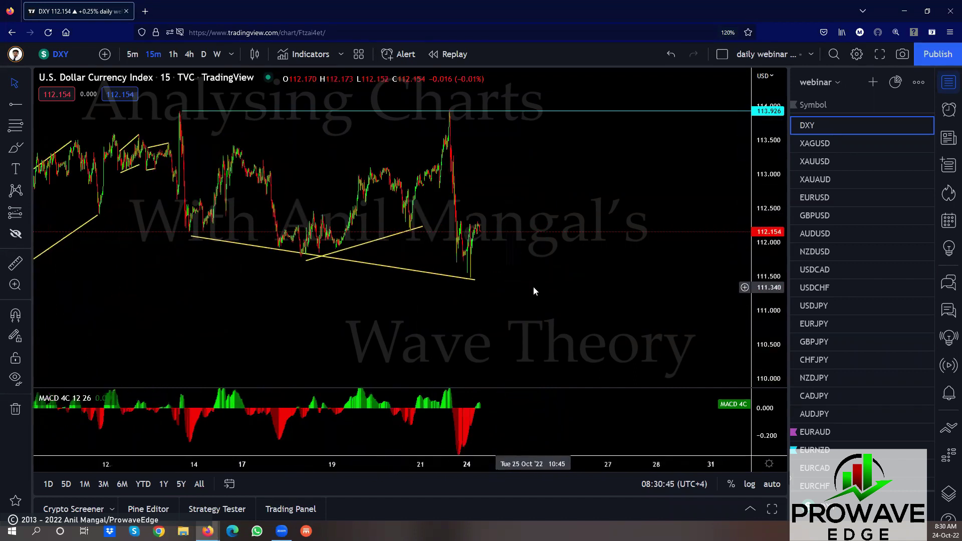
scroll(543, 280, up, 2)
scroll(549, 276, up, 3)
scroll(630, 293, down, 1)
drag(630, 292, 710, 294)
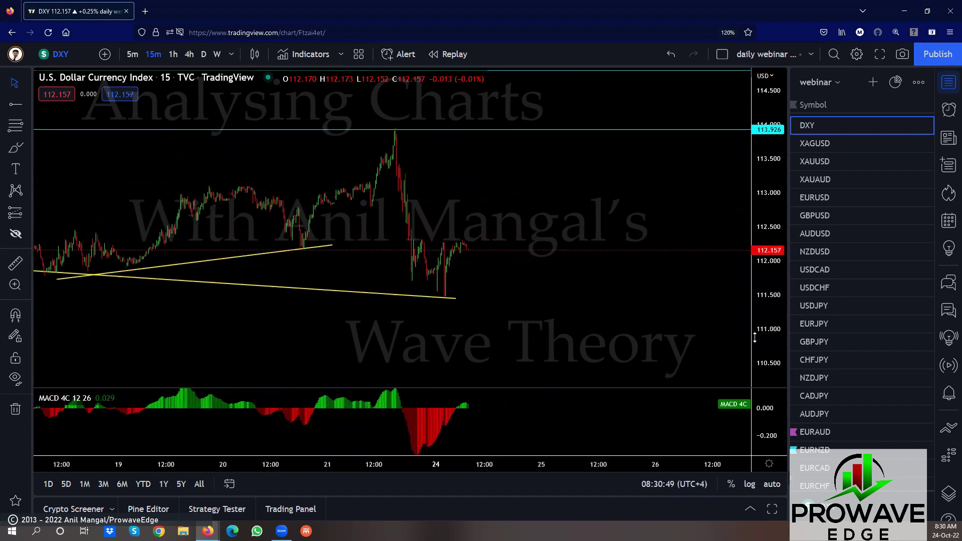
drag(766, 343, 767, 273)
scroll(542, 325, up, 3)
drag(376, 315, 486, 293)
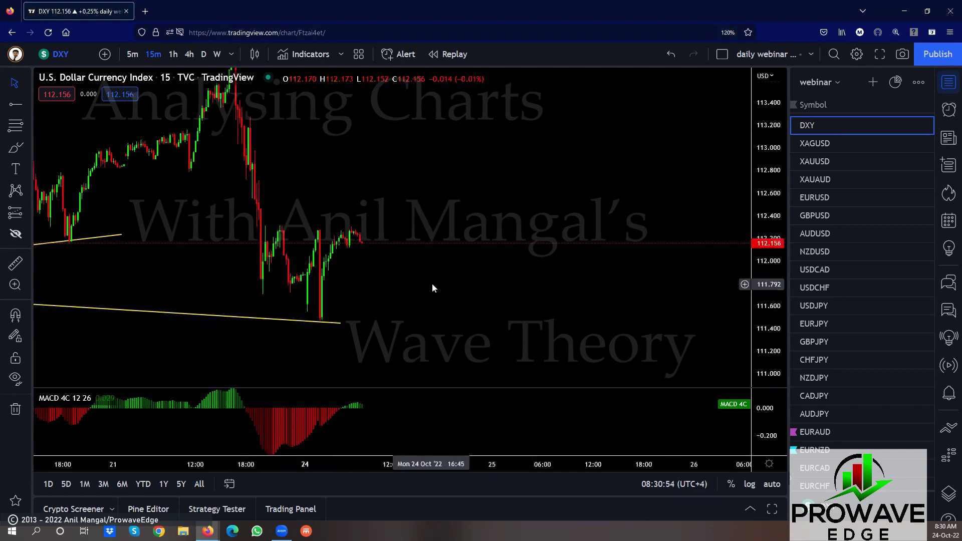
- Outline the latest DXY consolidation freehand, sketch a breakout to about 113.3 and a drop to about 111.5, and circle the area below the low
mouse_move(341, 225)
mouse_down()
mouse_move(388, 235)
mouse_move(380, 260)
mouse_move(363, 240)
mouse_move(391, 253)
mouse_move(394, 245)
mouse_up()
mouse_move(394, 236)
mouse_down()
mouse_move(373, 232)
mouse_move(356, 251)
mouse_move(382, 262)
mouse_up()
drag(395, 261, 486, 112)
drag(363, 240, 370, 319)
drag(262, 222, 357, 228)
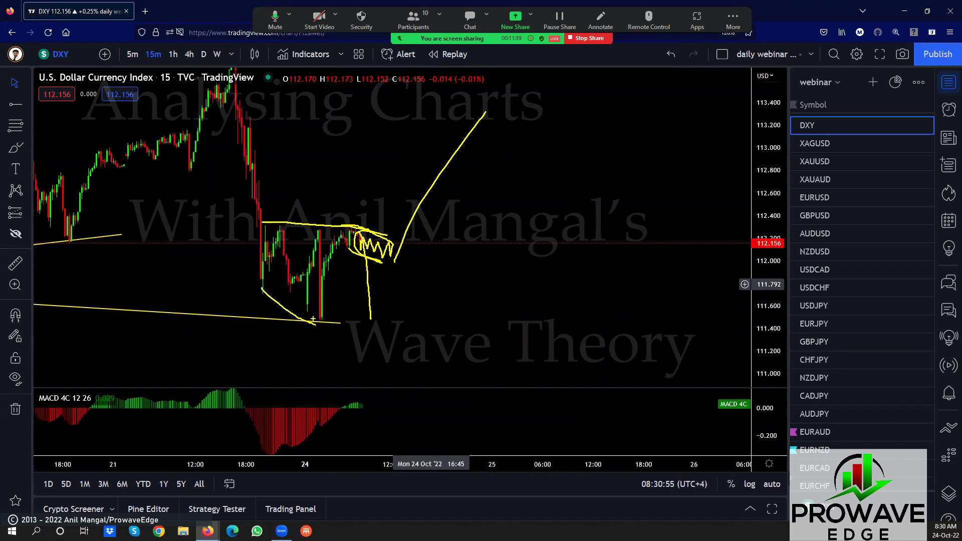
drag(351, 349, 363, 339)
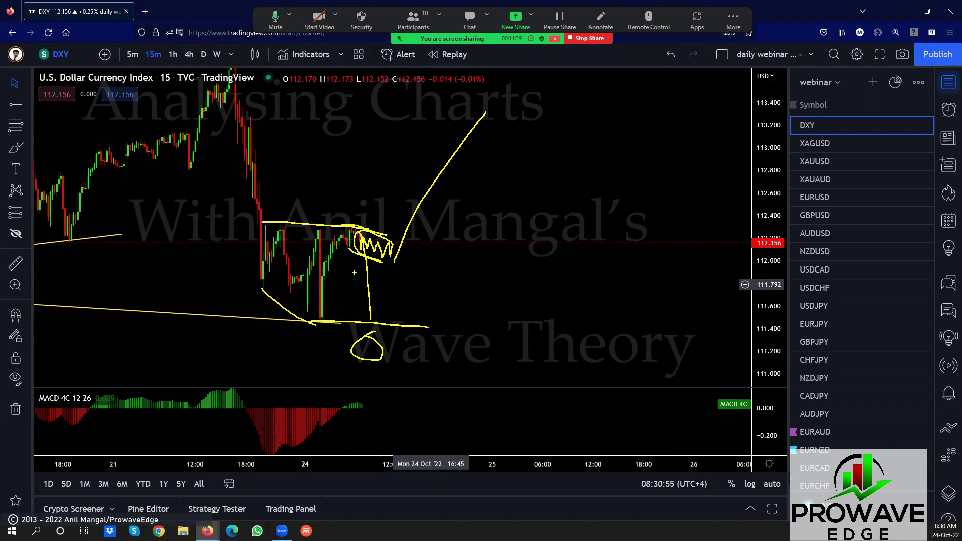
- Clear the sketch and draw two freehand scenarios from the current price: a small pullback rising to about 113.3, and a continued decline
drag(358, 247, 385, 298)
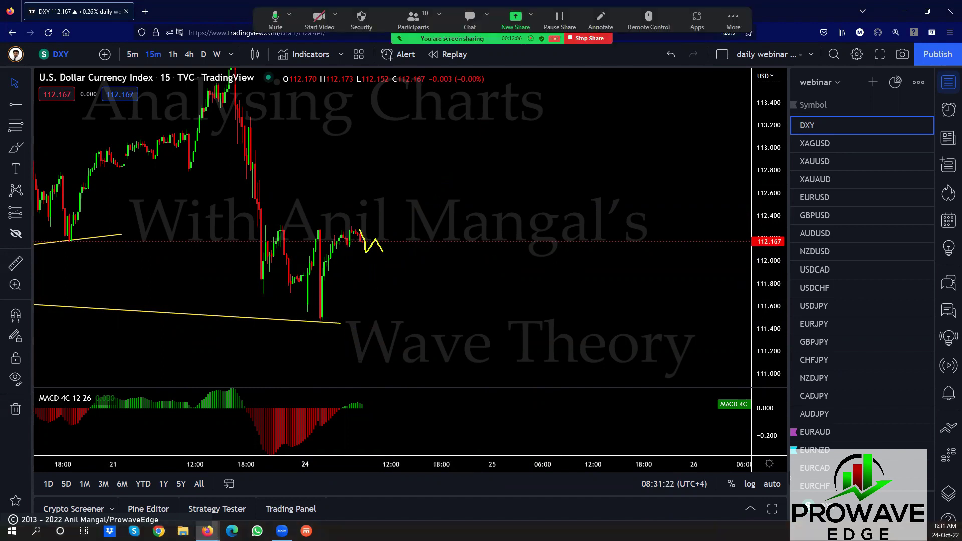
drag(411, 219, 451, 117)
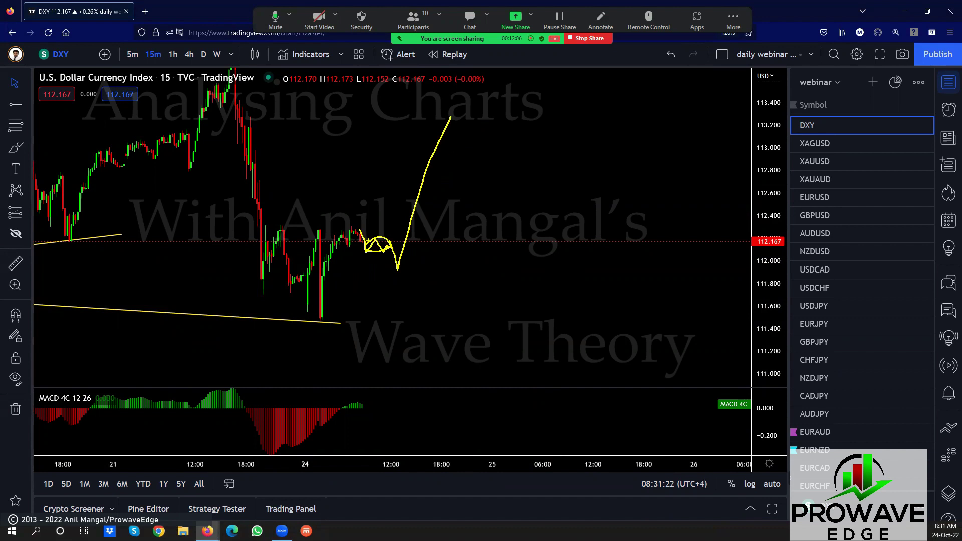
drag(361, 246, 412, 274)
mouse_move(368, 250)
mouse_down()
mouse_move(376, 338)
mouse_move(420, 464)
mouse_up()
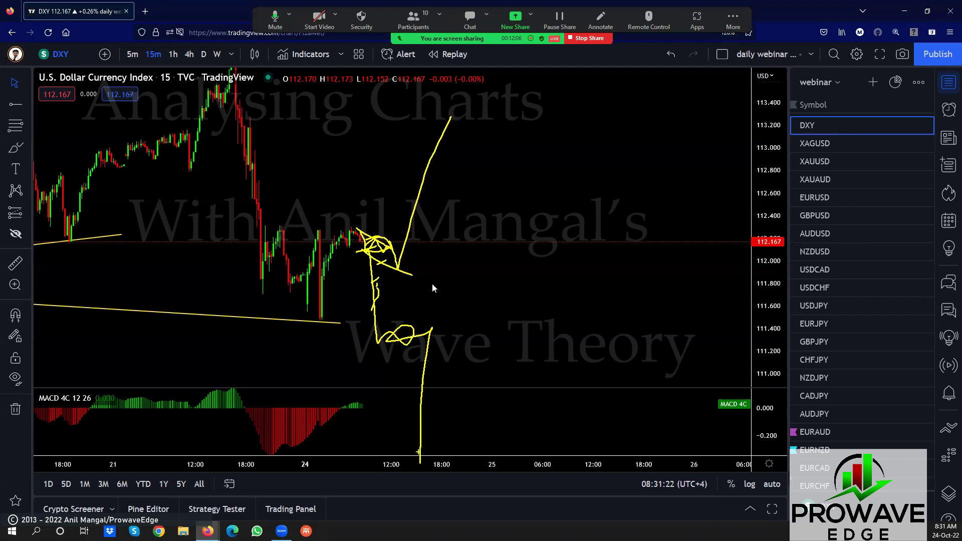
- Return the DXY chart to the 1-hour timeframe and rescale it to include the 114.793 and 113.926 levels
scroll(428, 281, down, 5)
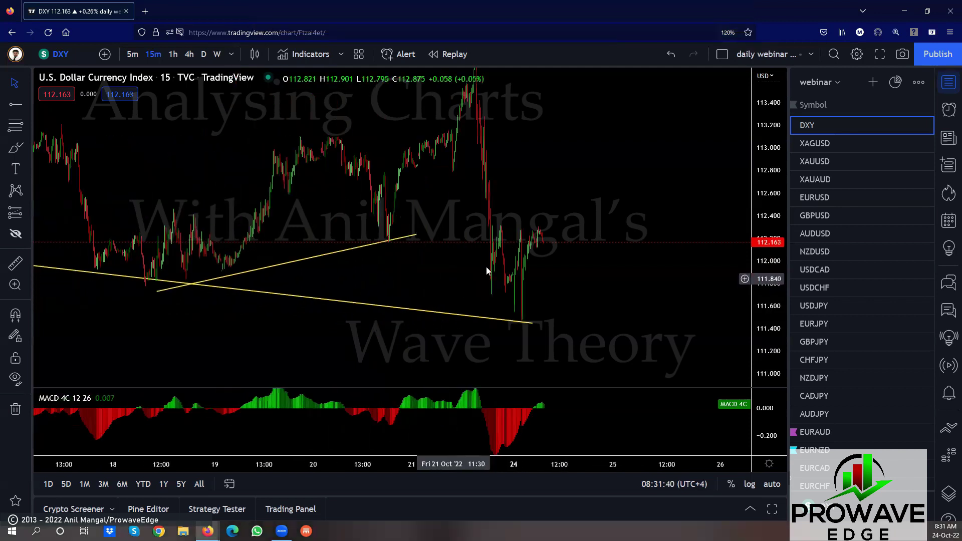
scroll(654, 209, down, 6)
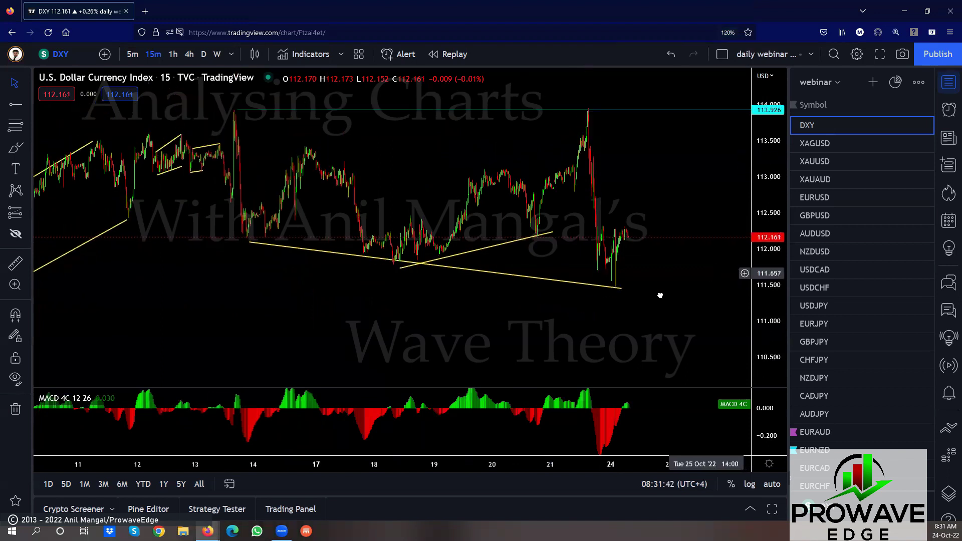
drag(660, 295, 585, 320)
click(172, 54)
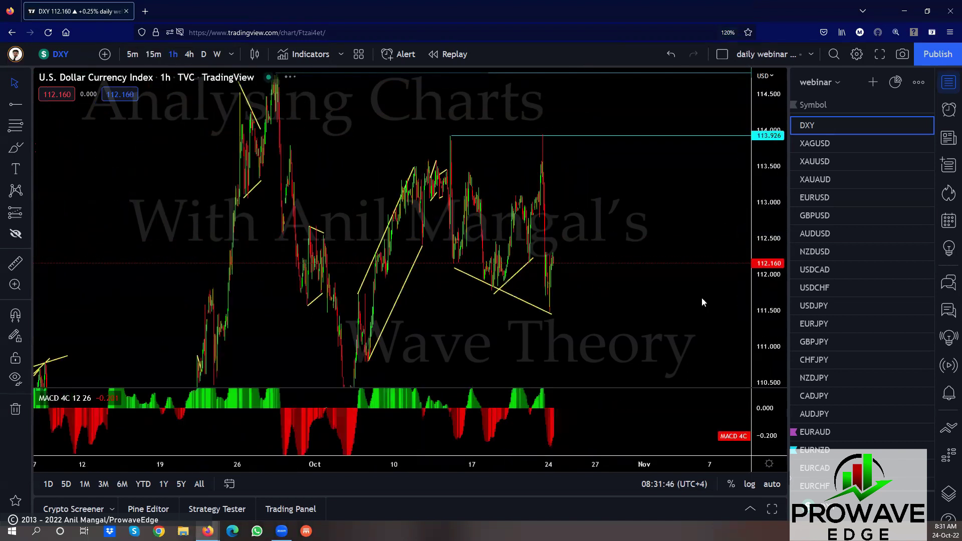
drag(769, 296, 768, 367)
drag(615, 328, 563, 331)
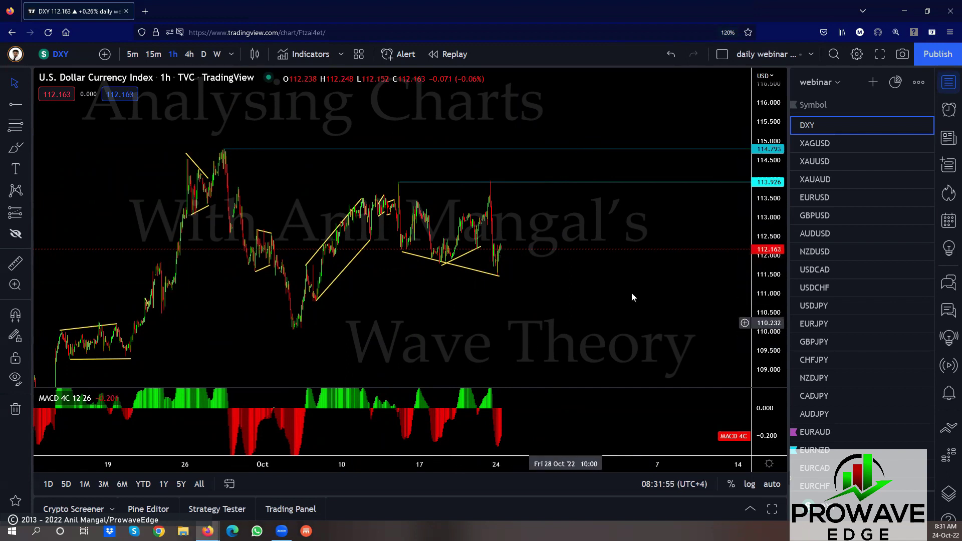
- Open the XAGUSD chart and examine the mid-October consolidation, the breakout above 19.112 and the preceding decline
click(812, 144)
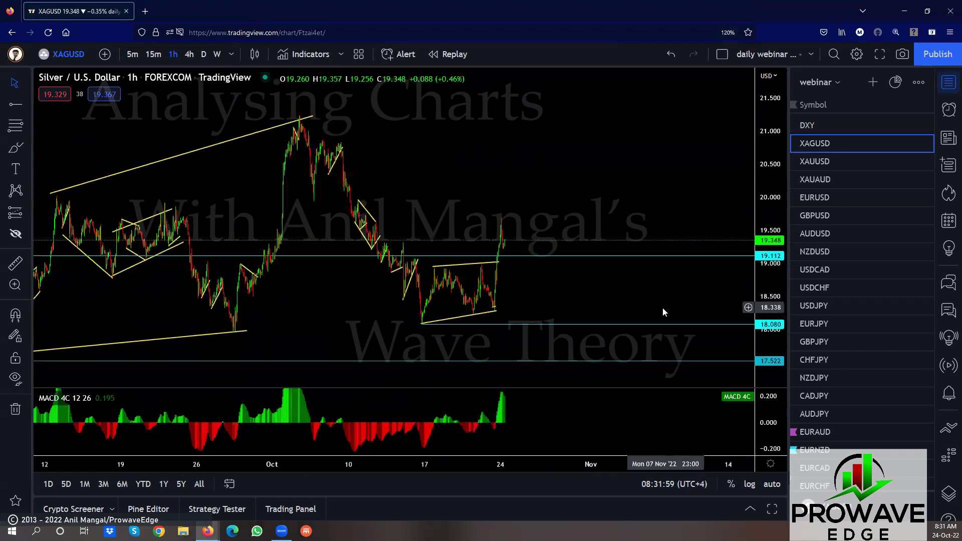
scroll(661, 307, up, 3)
drag(421, 308, 529, 296)
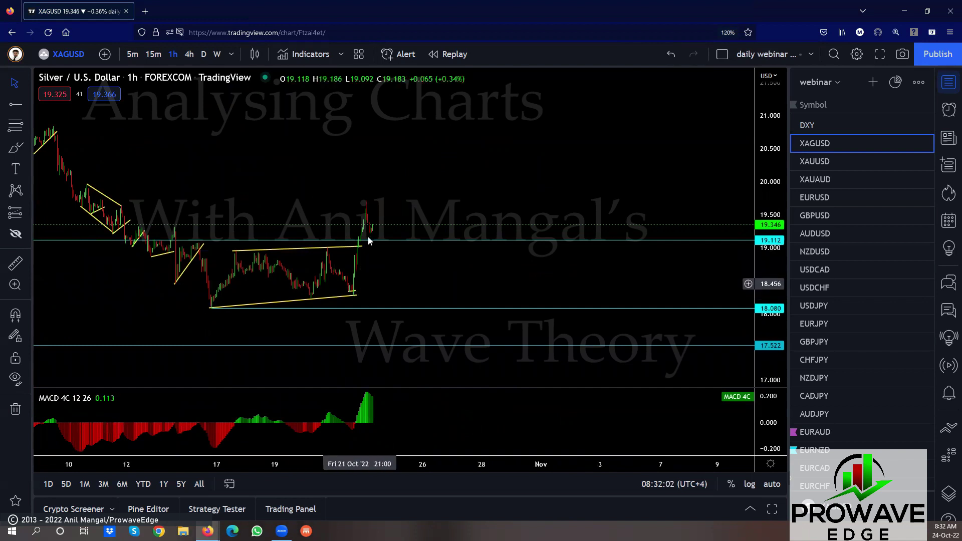
scroll(418, 275, down, 2)
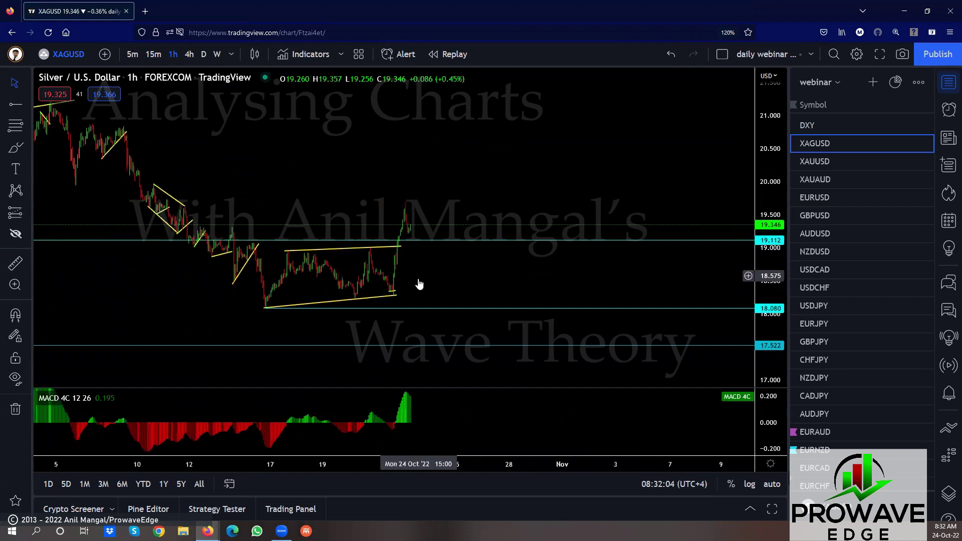
drag(762, 329, 742, 254)
scroll(591, 274, up, 2)
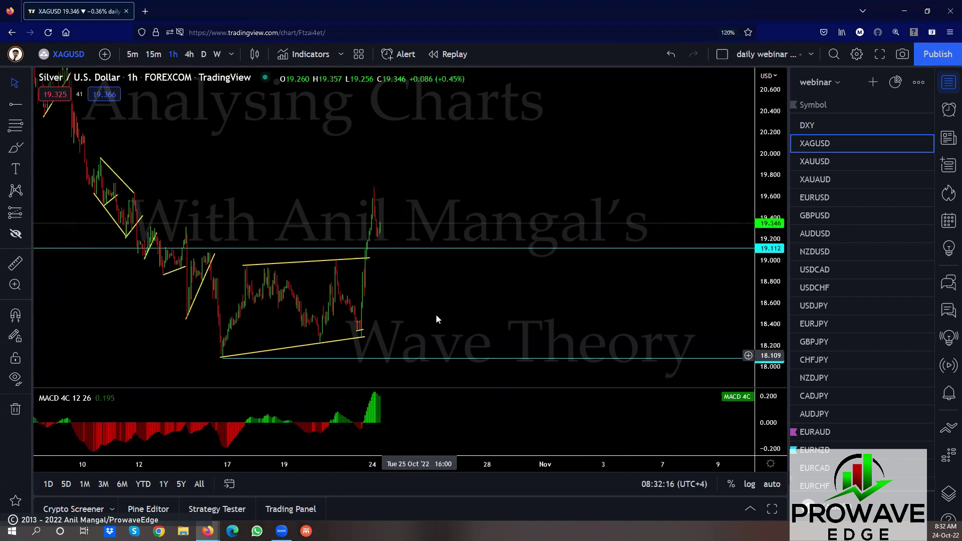
scroll(436, 314, up, 2)
scroll(431, 302, down, 5)
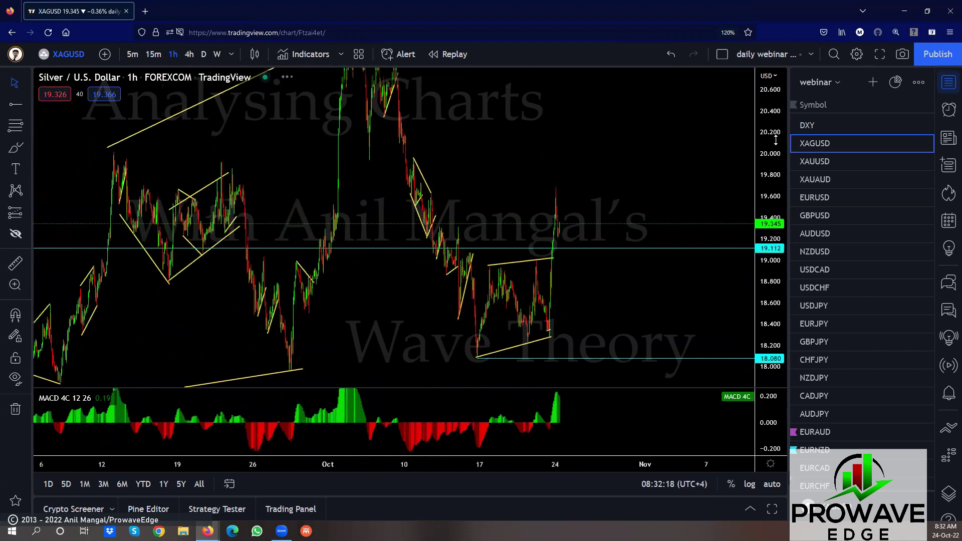
click(553, 241)
mouse_move(556, 224)
mouse_down()
mouse_move(557, 211)
mouse_move(547, 242)
mouse_move(562, 266)
mouse_move(533, 274)
mouse_up()
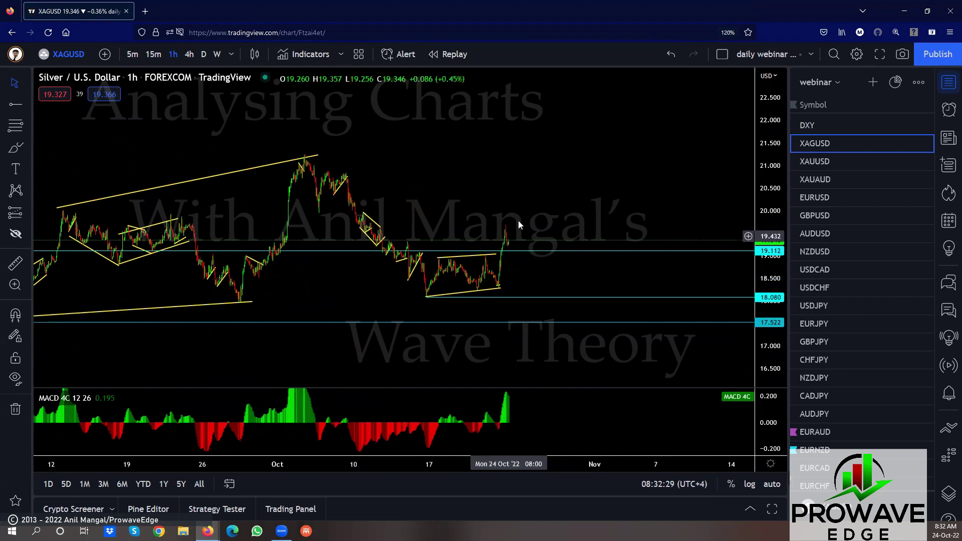
- Set the left end of the lower consolidation trendline at about 18.05 and delete the horizontal ray at the mid-October low
mouse_move(438, 298)
mouse_down()
mouse_move(440, 290)
mouse_move(471, 307)
mouse_move(441, 294)
mouse_move(443, 281)
mouse_up()
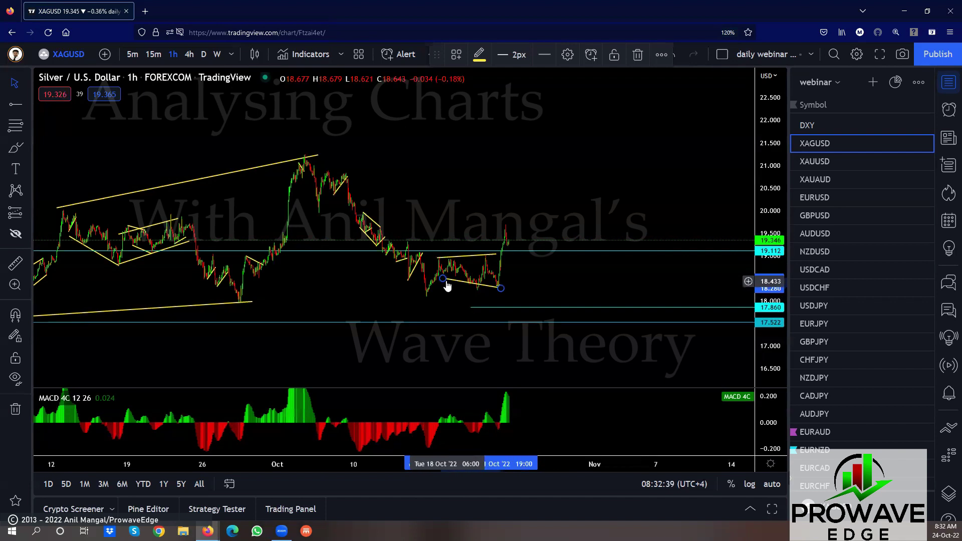
mouse_move(444, 280)
mouse_down()
mouse_move(447, 292)
mouse_move(425, 299)
mouse_up()
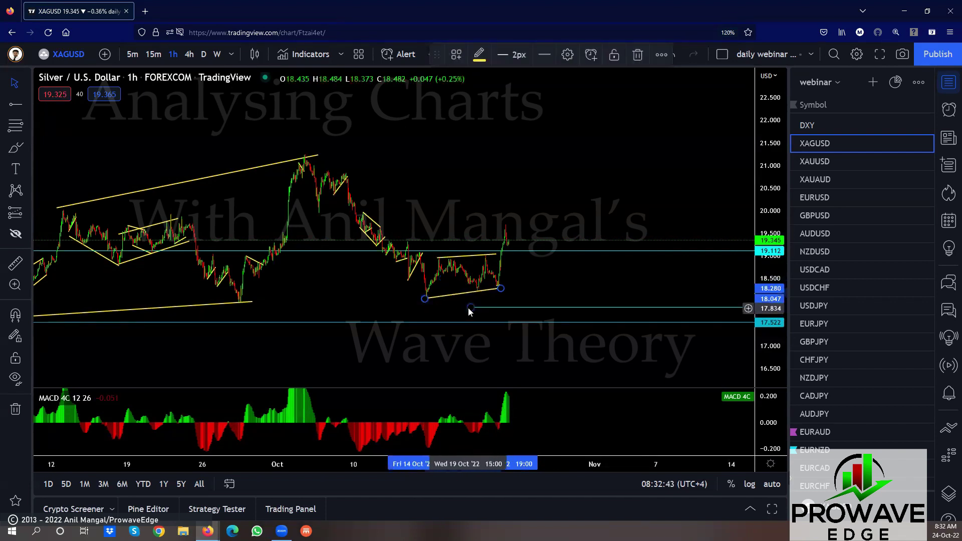
click(508, 130)
scroll(508, 128, down, 5)
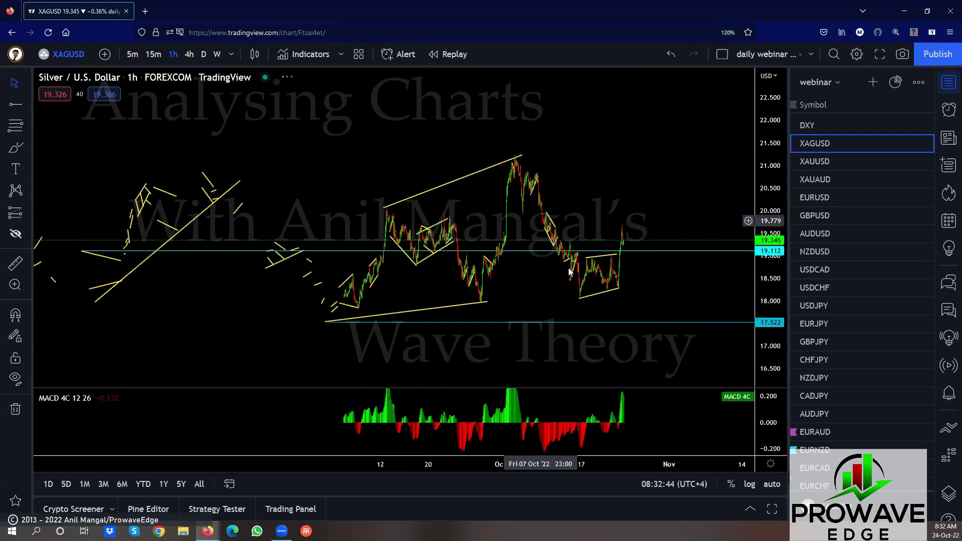
- Frame silver's latest breakout closely and sketch two freehand scenarios from the current price: a decline towards the 17.522 level and a rise towards 21.000
drag(660, 289, 401, 281)
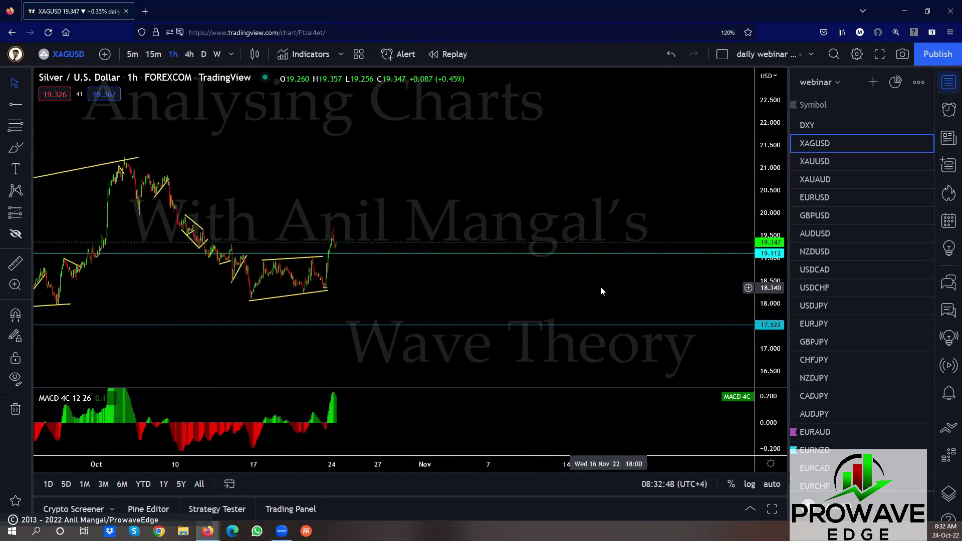
drag(600, 287, 397, 273)
drag(703, 289, 717, 288)
drag(761, 263, 761, 210)
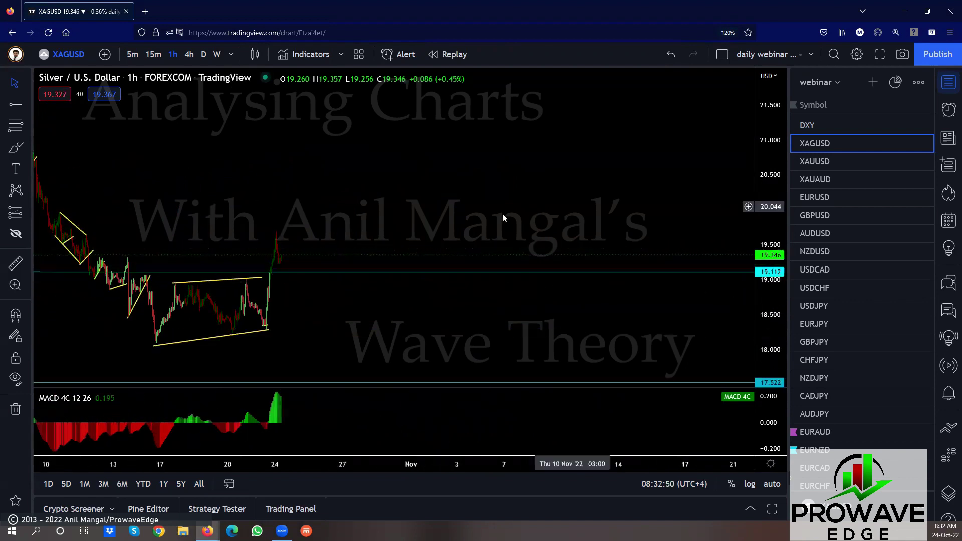
scroll(502, 214, up, 4)
drag(202, 220, 650, 173)
scroll(539, 281, up, 3)
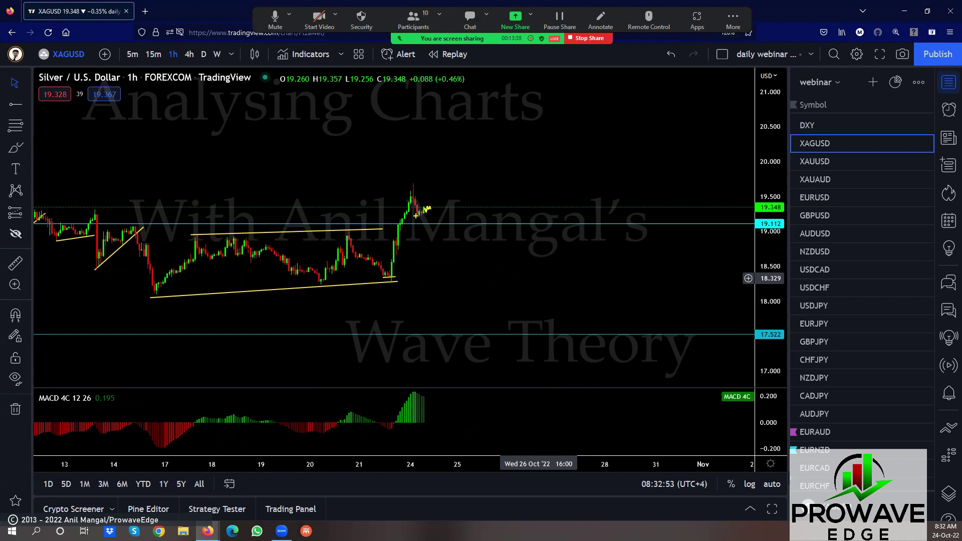
drag(427, 209, 433, 329)
drag(442, 210, 466, 95)
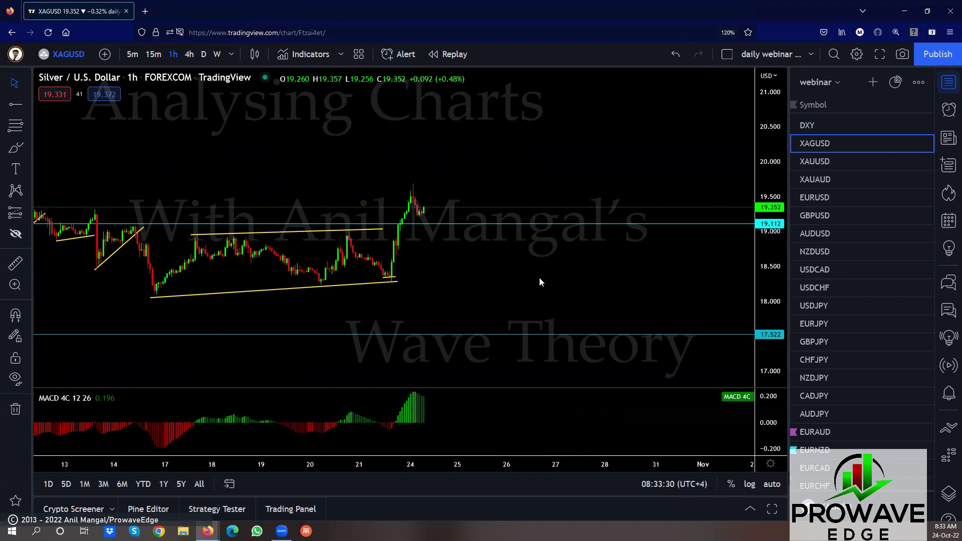
- Switch the silver chart to the 15-minute timeframe and rescale it around the pullback from the 24 October high
drag(760, 283, 719, 249)
drag(489, 296, 560, 279)
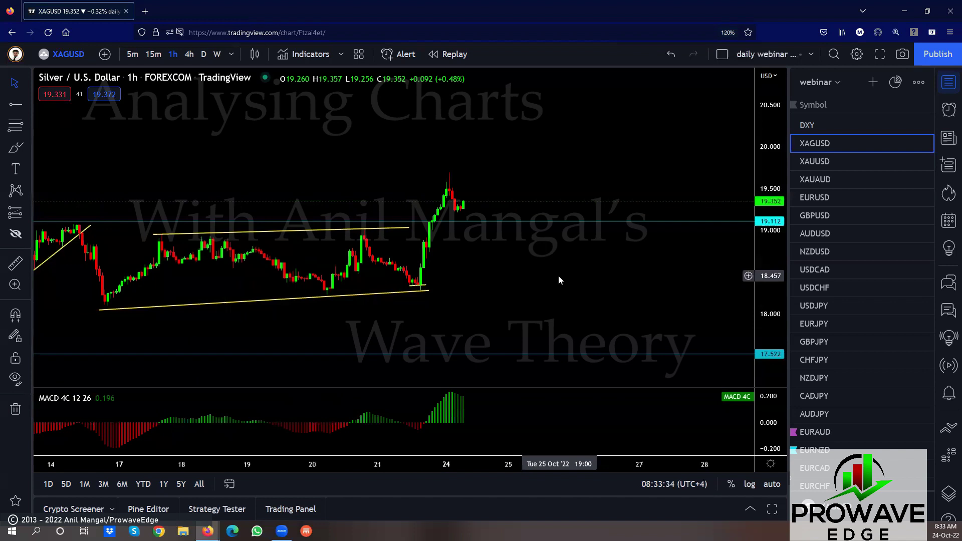
click(157, 55)
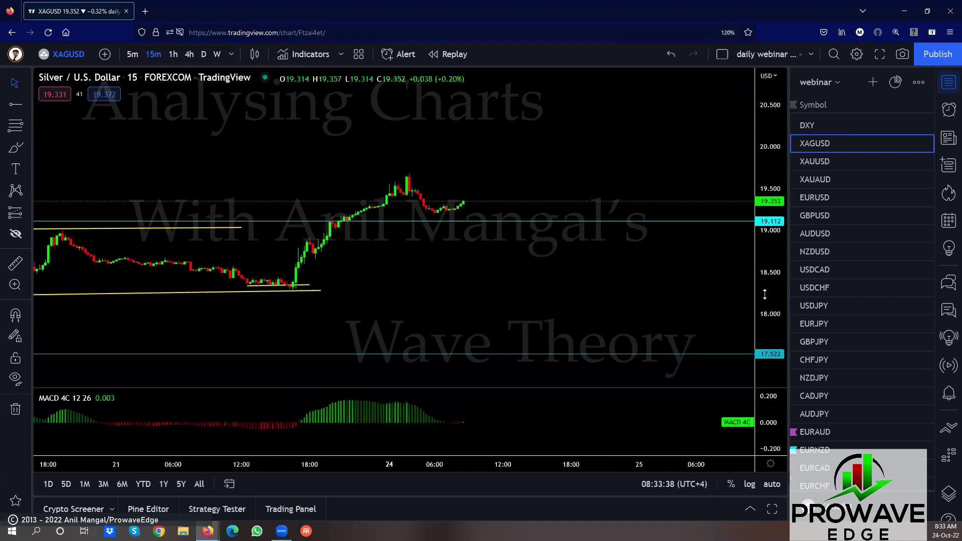
drag(538, 138, 528, 158)
scroll(521, 155, down, 3)
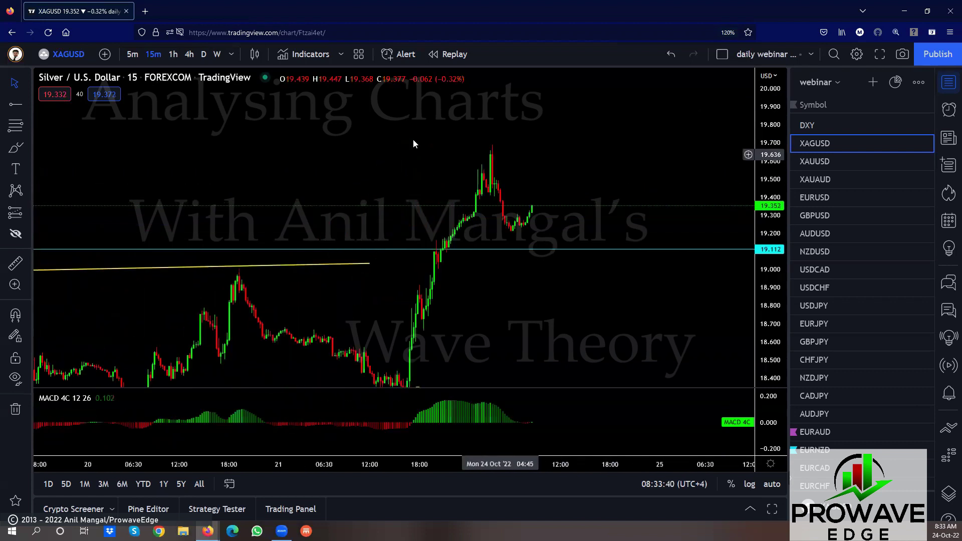
drag(413, 139, 319, 137)
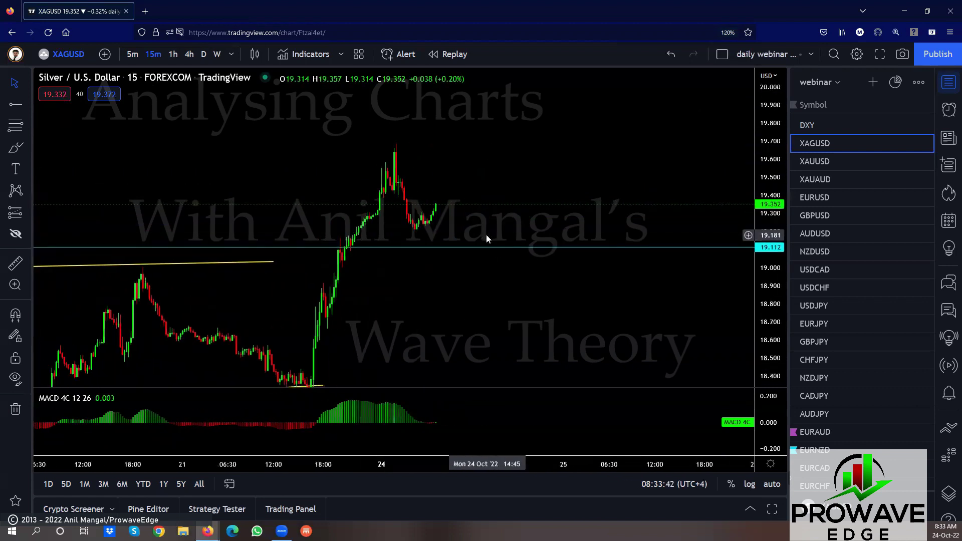
- Draw a horizontal ray at 19.187 just below the 24 October pullback low and shift its start slightly earlier
click(28, 104)
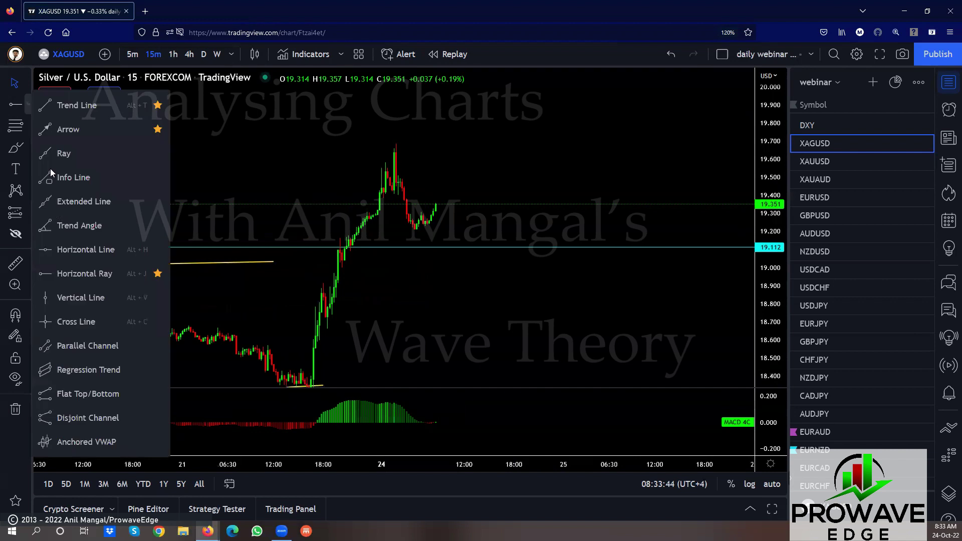
click(115, 273)
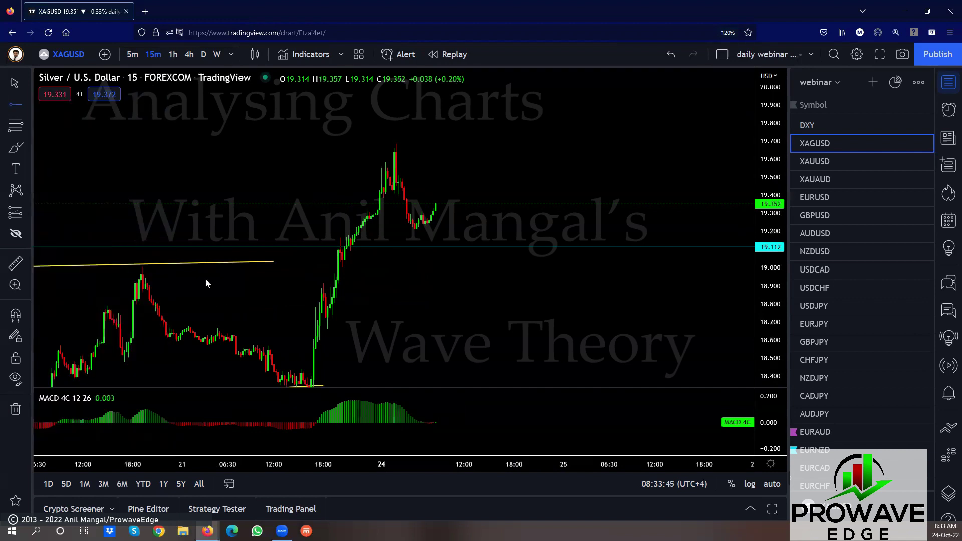
click(410, 233)
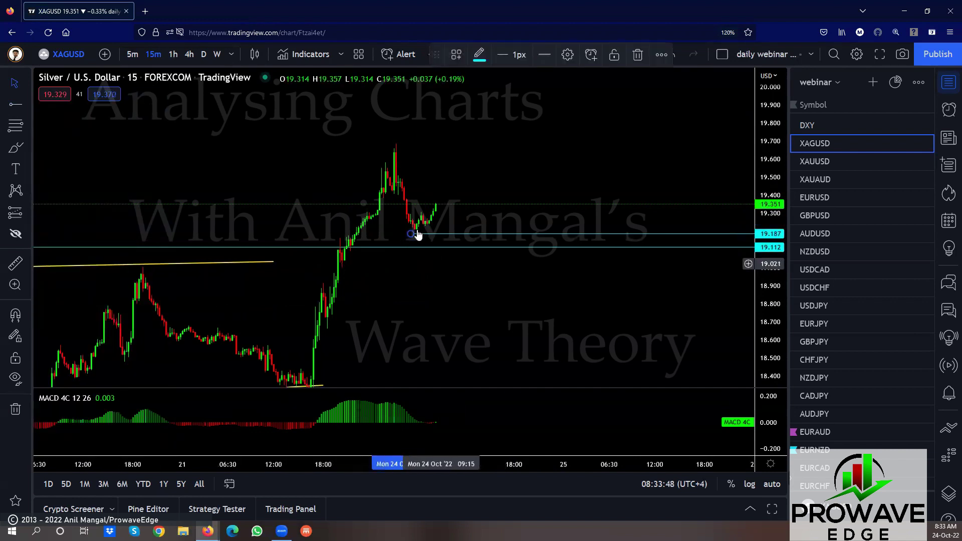
drag(411, 234, 406, 233)
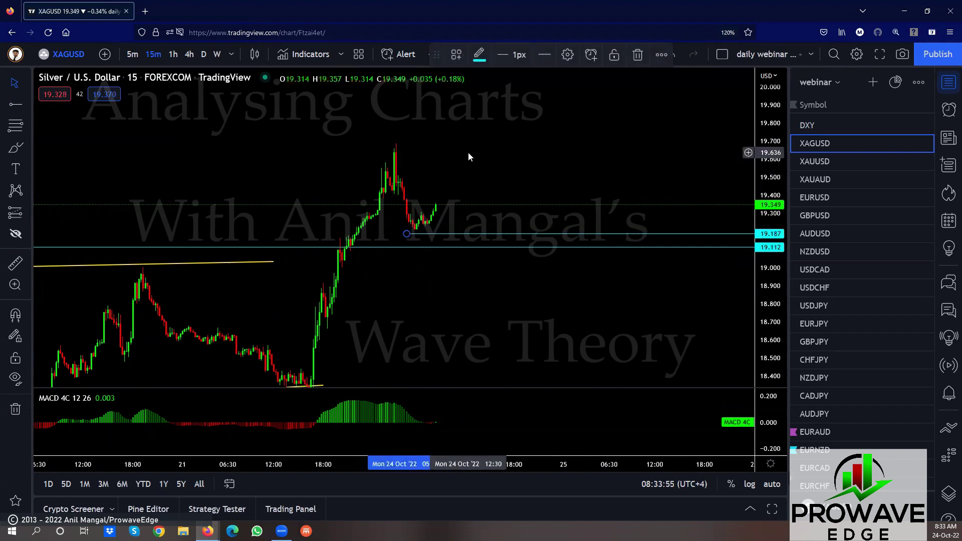
drag(456, 334, 453, 328)
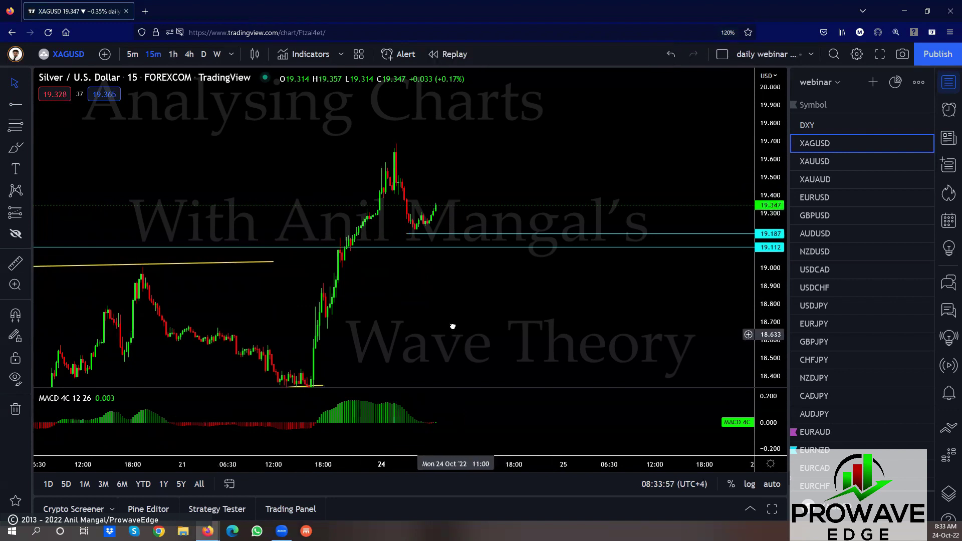
- Check the 19.187 ray on the 1-hour chart, return to the 15-minute timeframe, and flag XAGUSD orange in the watchlist
text(1h)
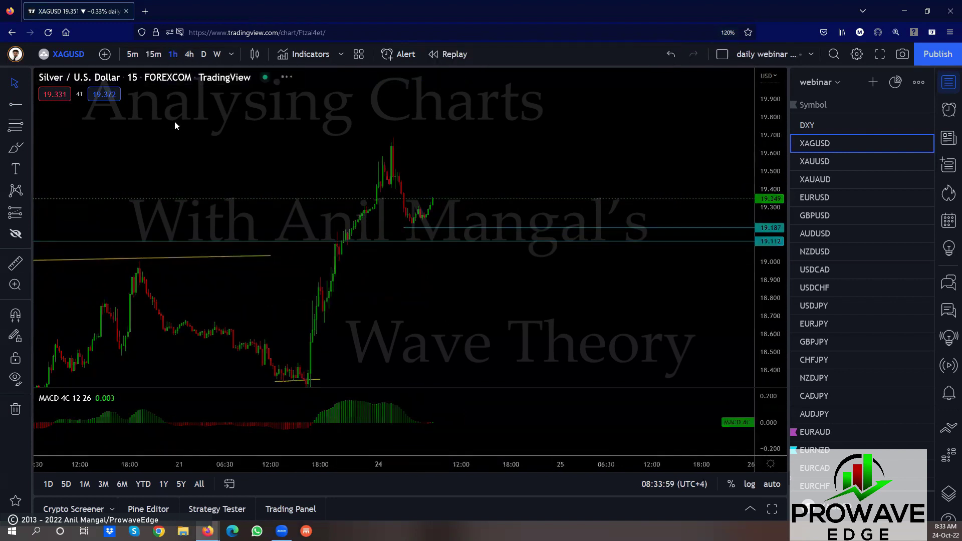
key(Return)
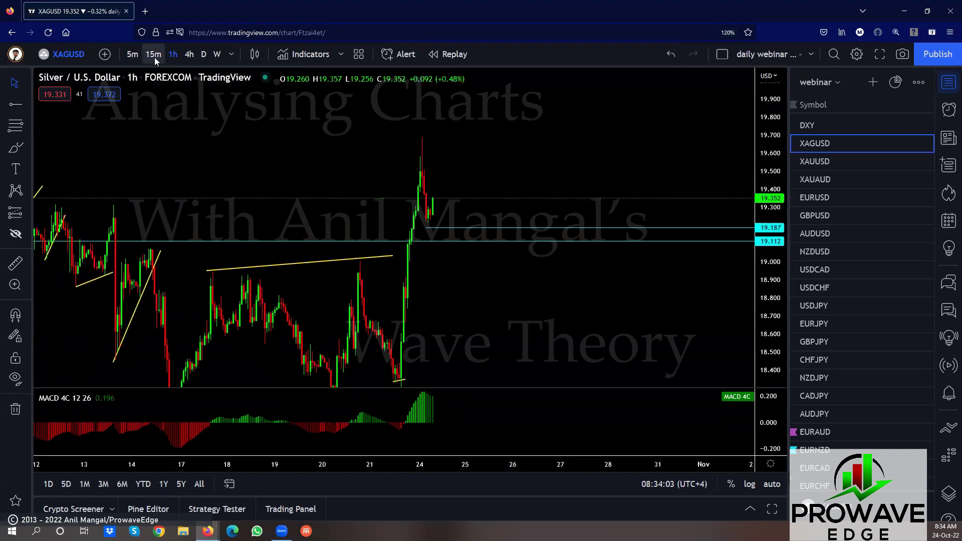
text(15)
key(Return)
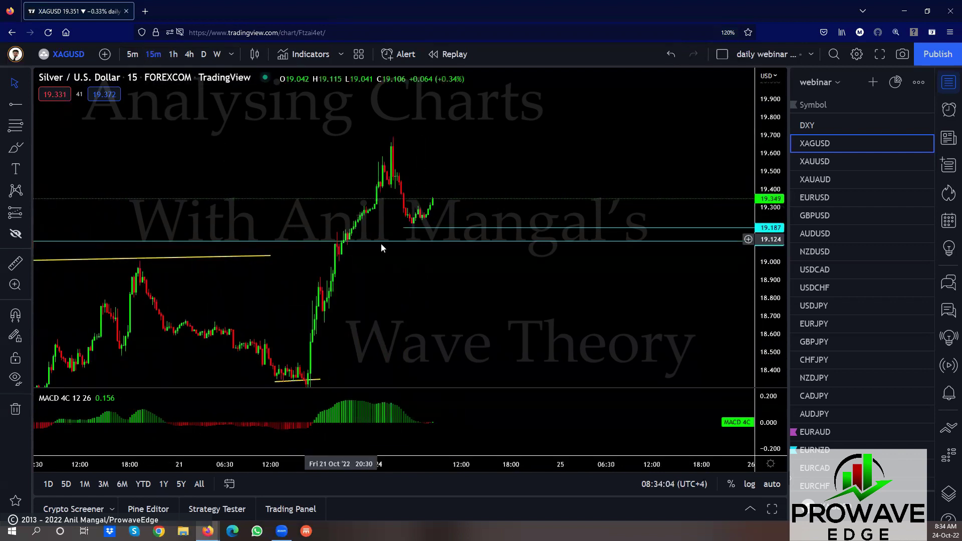
click(794, 144)
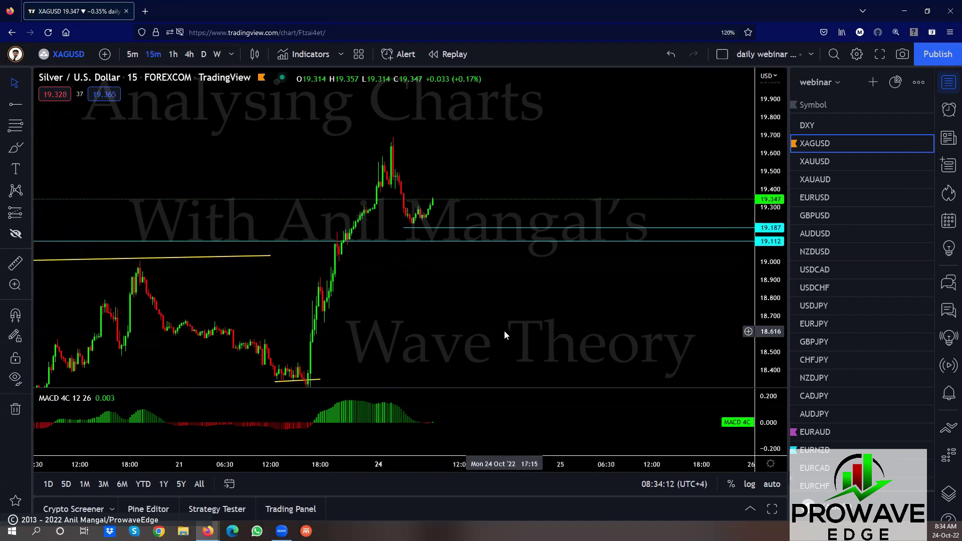
- Delete the short trendline under the 21 October low, just above the end of the lower consolidation trendline
scroll(471, 302, down, 1)
scroll(471, 299, down, 3)
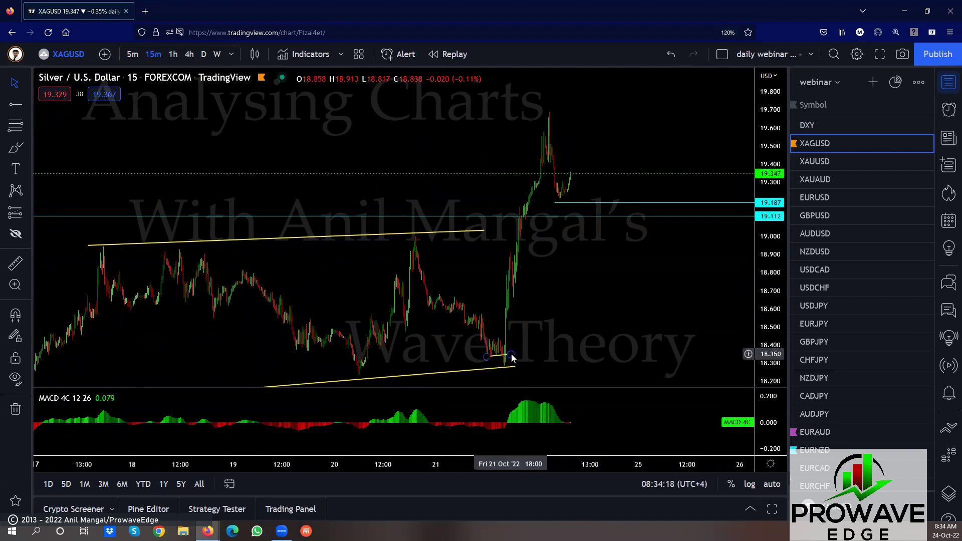
click(495, 355)
click(642, 55)
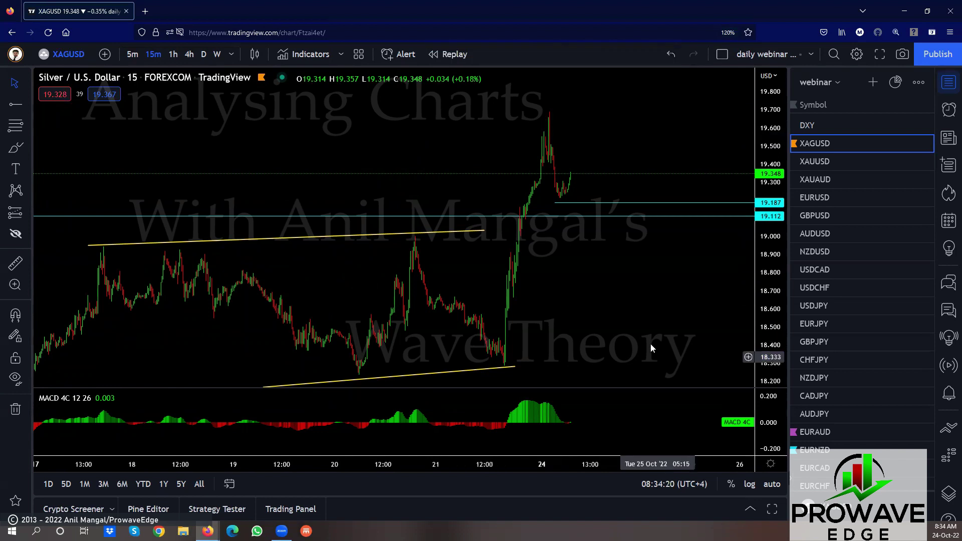
scroll(619, 278, down, 3)
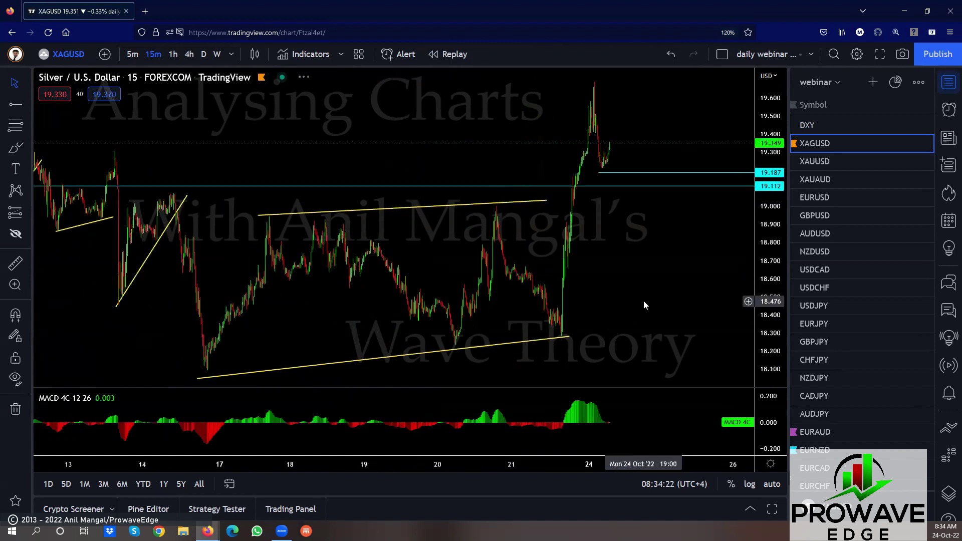
scroll(644, 301, up, 3)
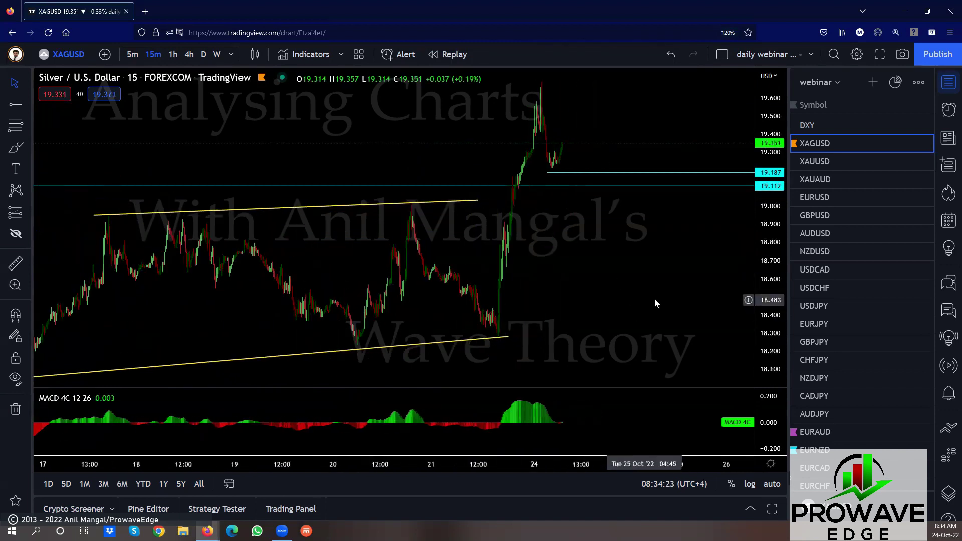
- Open the XAUUSD chart and examine the swings from the late September low at 1614.89 to the latest candles
click(820, 164)
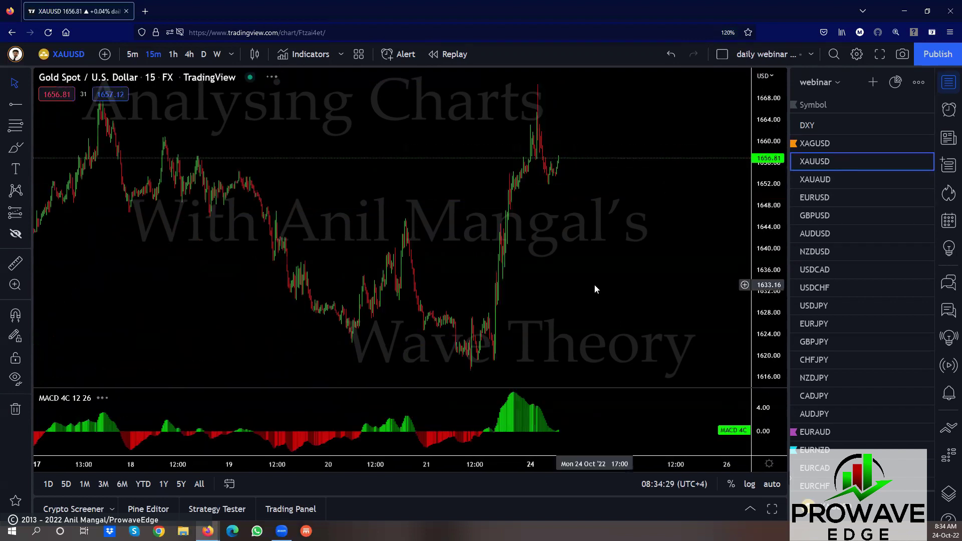
scroll(656, 302, down, 5)
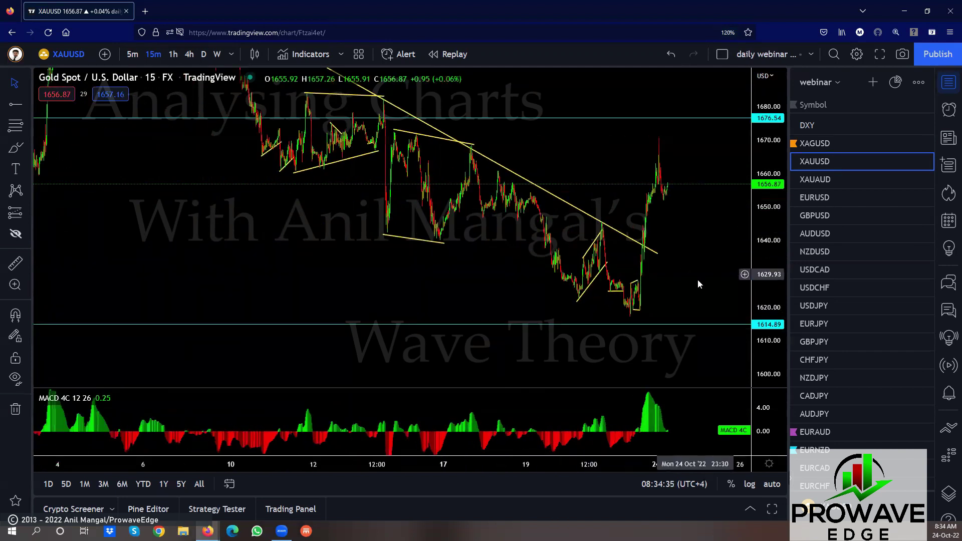
scroll(698, 279, up, 5)
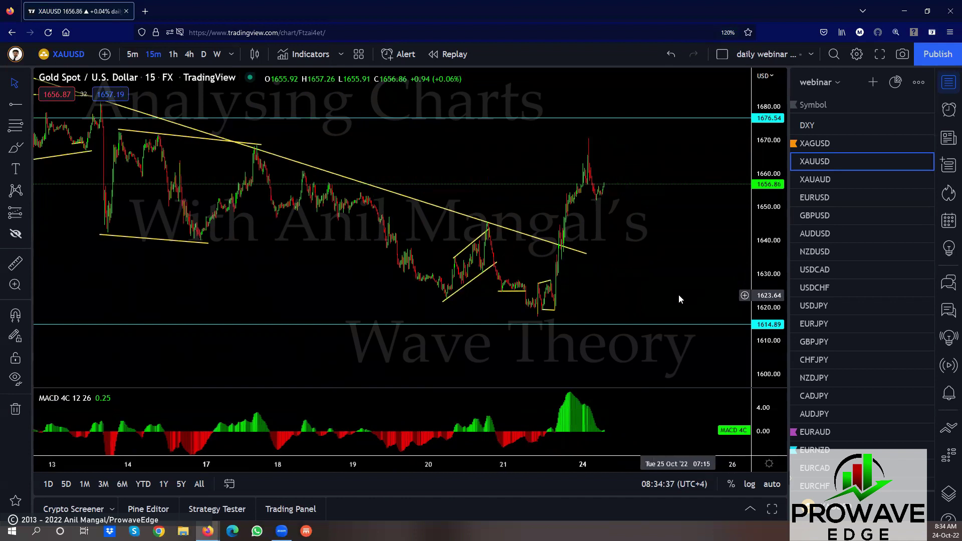
scroll(679, 296, down, 5)
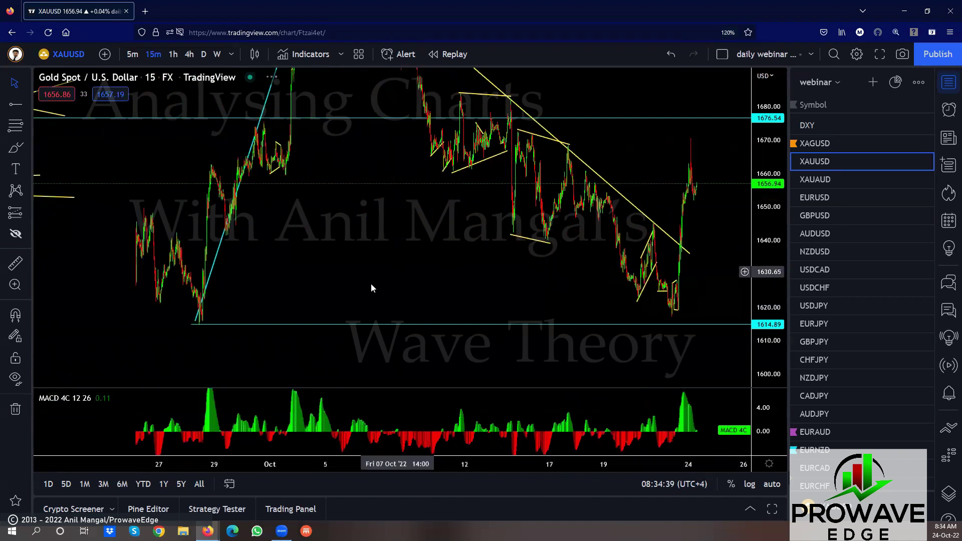
drag(371, 284, 320, 301)
drag(773, 172, 773, 310)
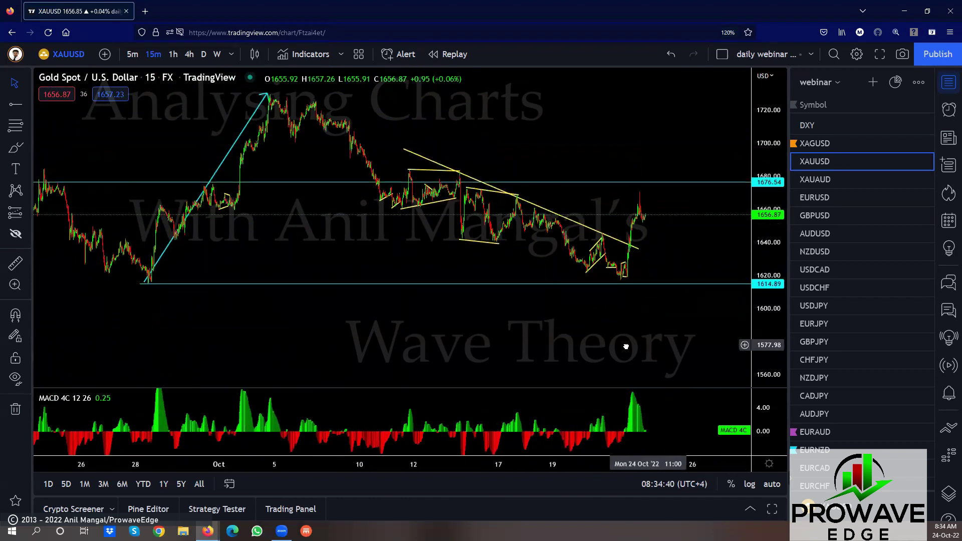
- Sketch a gold scenario: a small flag after the latest rally, a rise to the early October high, and a drop below 1614.89
drag(626, 346, 559, 351)
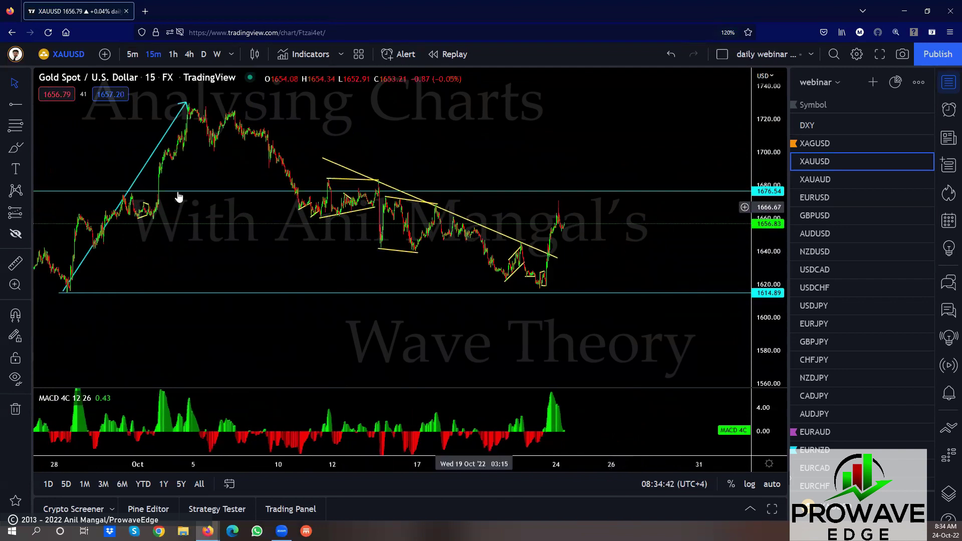
drag(500, 122, 490, 150)
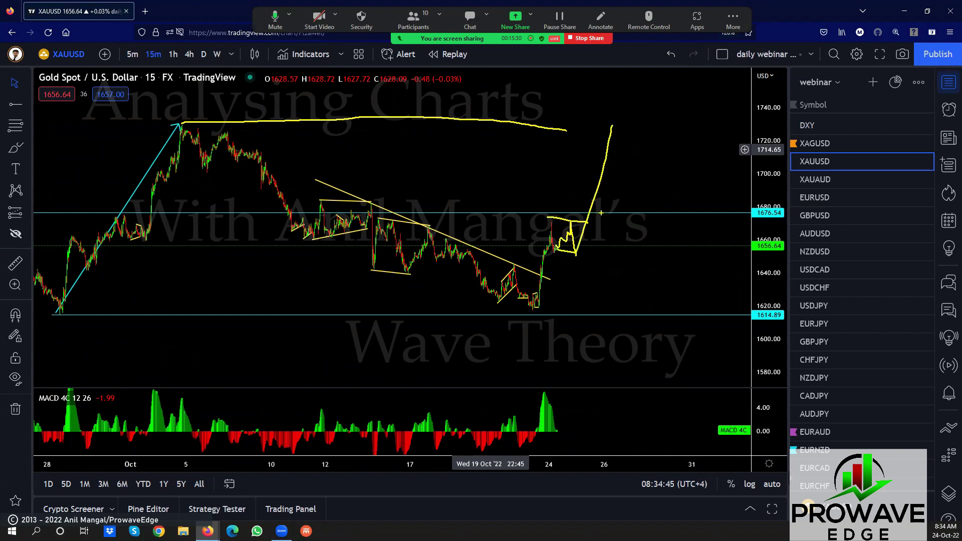
drag(326, 122, 629, 100)
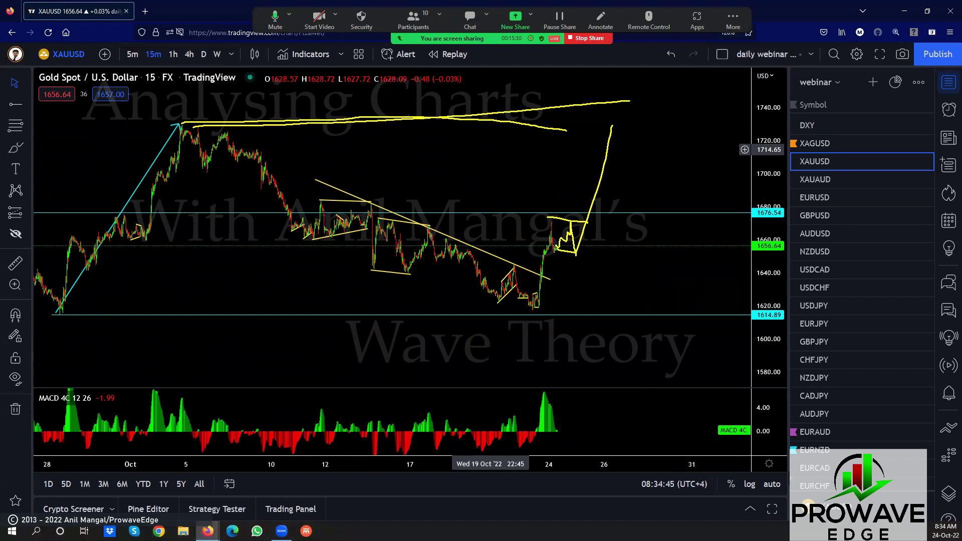
mouse_move(54, 315)
mouse_down()
mouse_move(216, 141)
mouse_move(521, 273)
mouse_up()
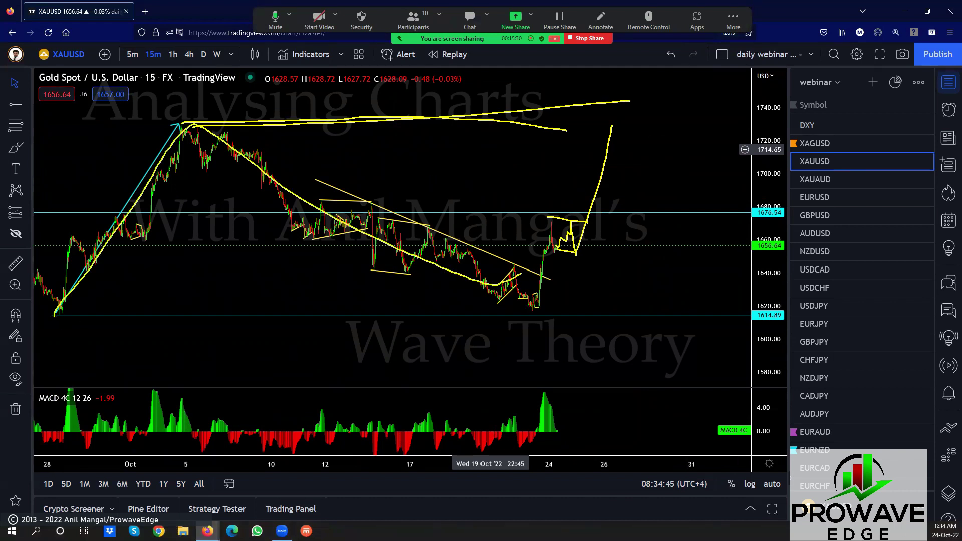
drag(621, 89, 654, 409)
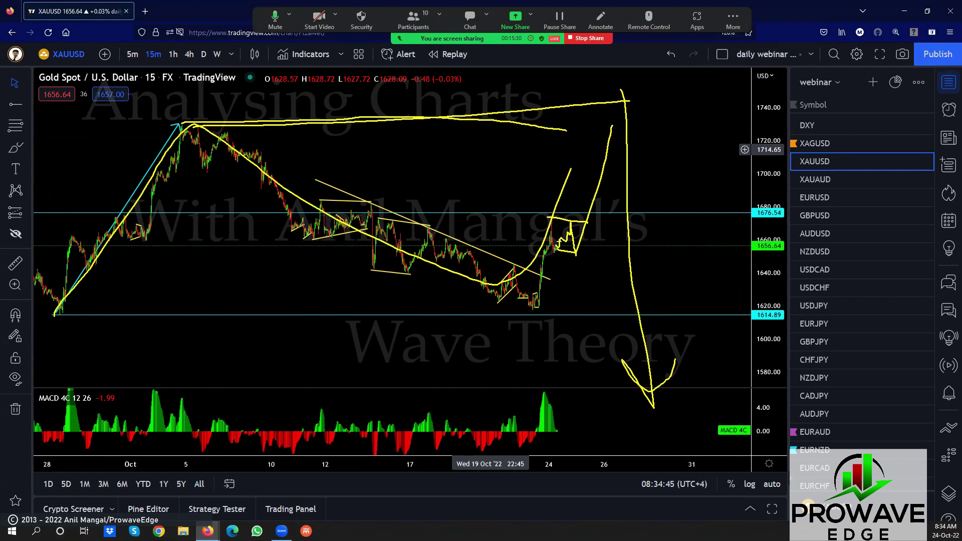
drag(575, 337, 607, 182)
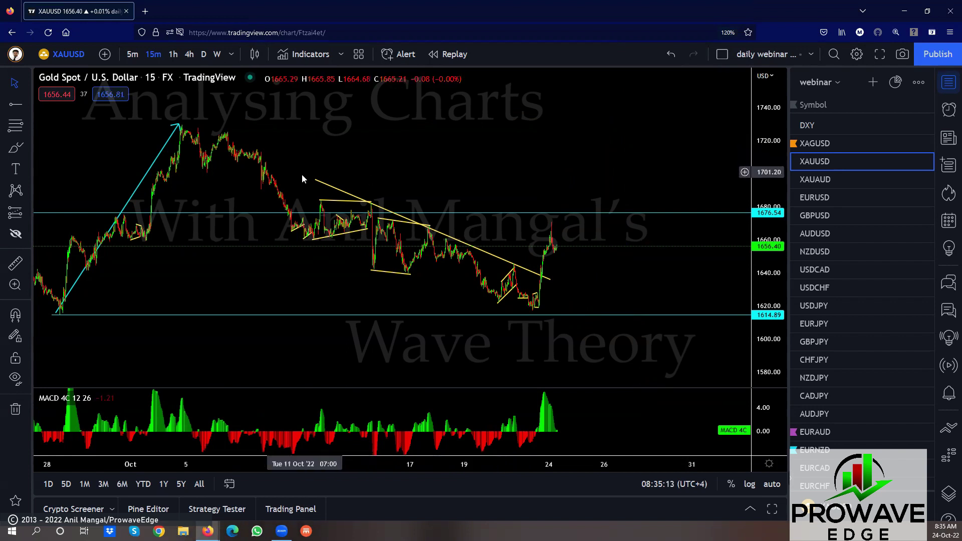
- Delete the long descending trendline running from 11 October to 24 October on the gold chart
drag(316, 179, 348, 176)
key(Delete)
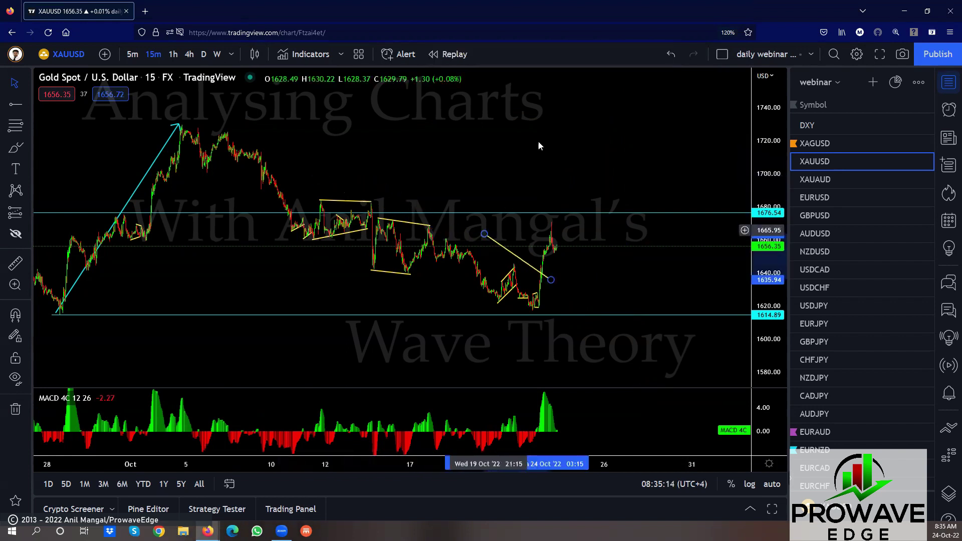
- Try extending the channel lines from 13 October, the upper to 1671.03 at the 24 October high and the lower to the 21 October low at 1617.24
click(378, 219)
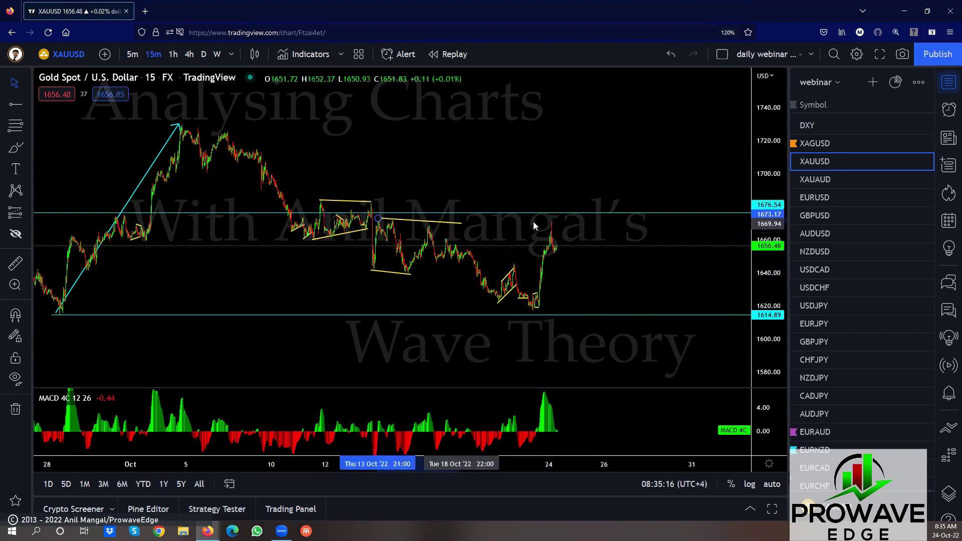
click(550, 223)
click(371, 270)
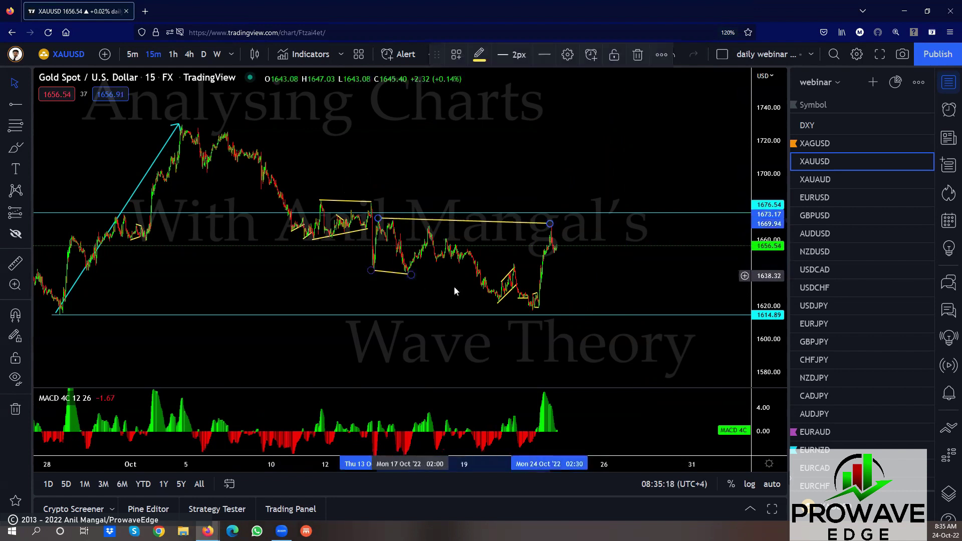
click(534, 311)
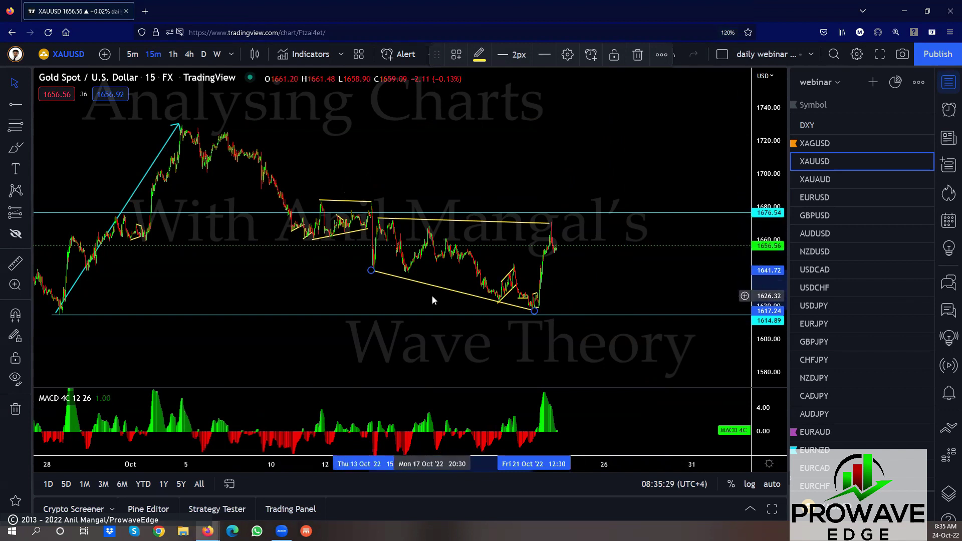
click(548, 226)
drag(548, 226, 551, 222)
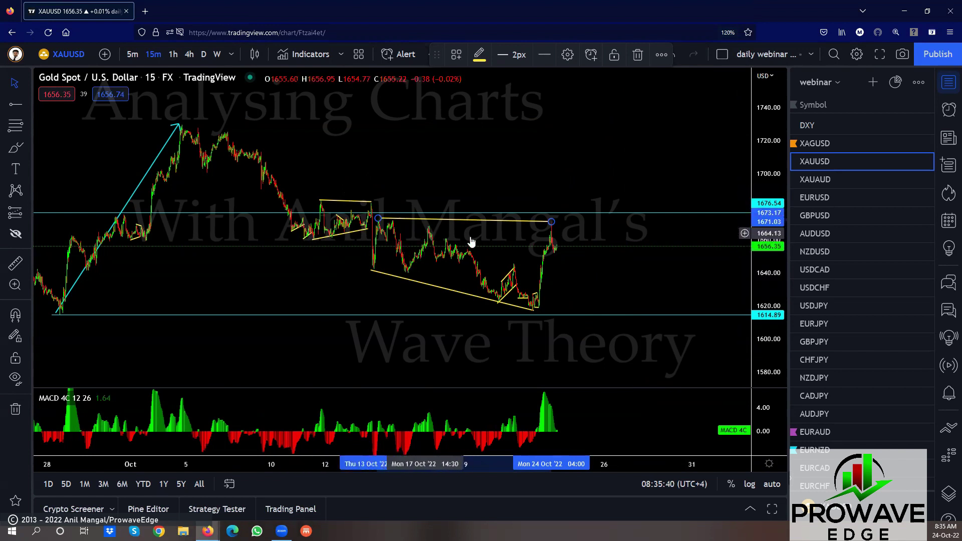
- Move the upper channel line's end back to the 17 October high and the lower line's end to the 14 October low
drag(552, 221, 432, 229)
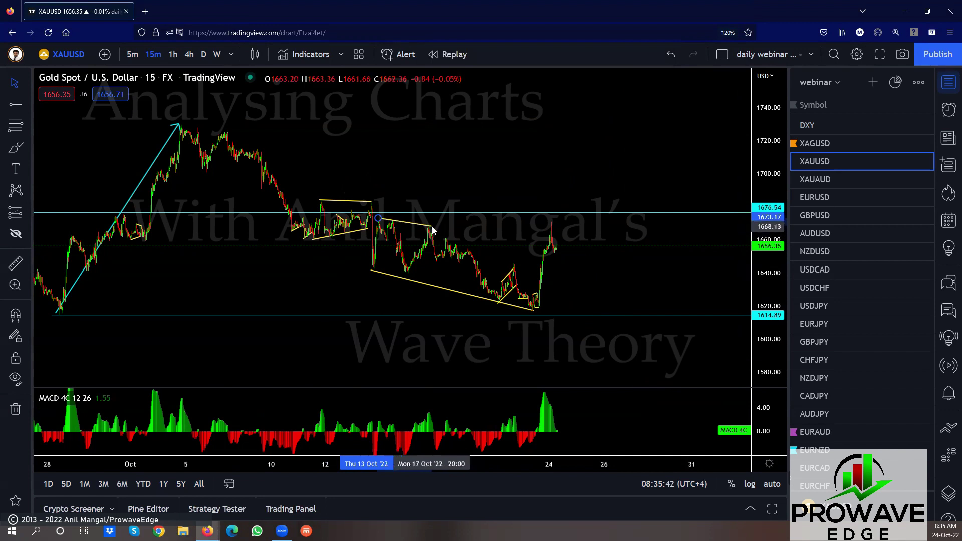
mouse_move(534, 308)
mouse_down()
mouse_move(483, 310)
mouse_move(421, 294)
mouse_move(546, 307)
mouse_move(455, 296)
mouse_move(404, 277)
mouse_up()
- Examine the gold decline after 17 October and the rebound into 24 October on the 15-minute chart
scroll(631, 253, up, 3)
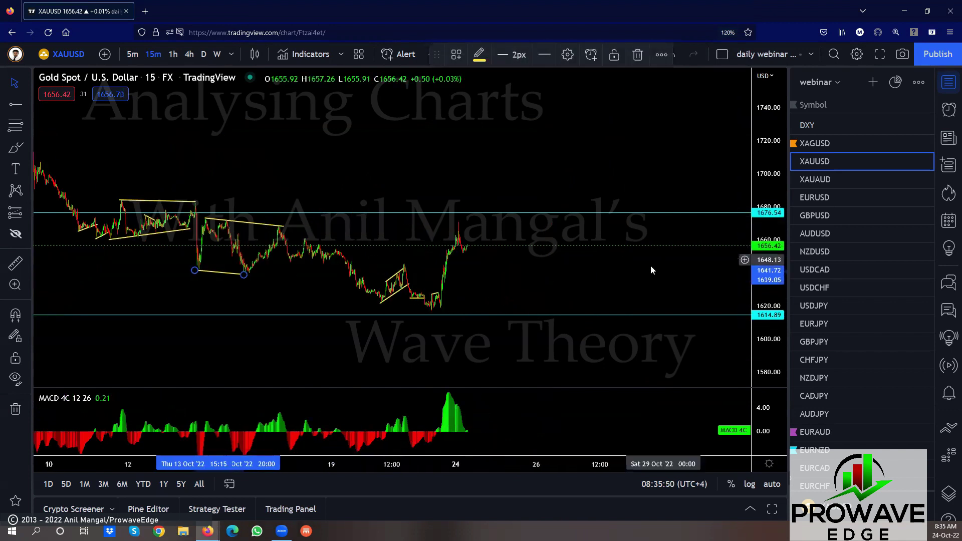
drag(768, 360, 767, 300)
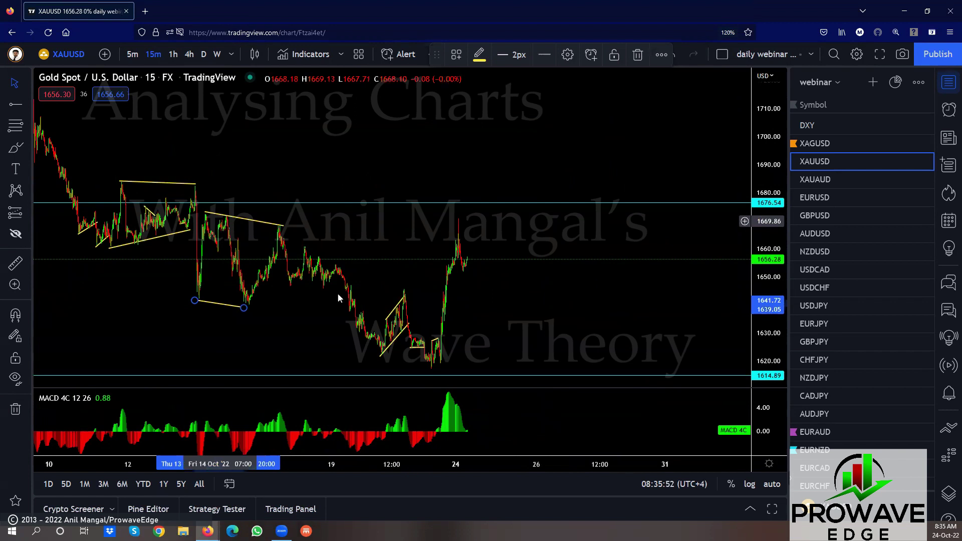
scroll(535, 293, up, 3)
scroll(568, 304, up, 1)
drag(380, 272, 435, 283)
scroll(485, 298, up, 2)
drag(345, 272, 491, 275)
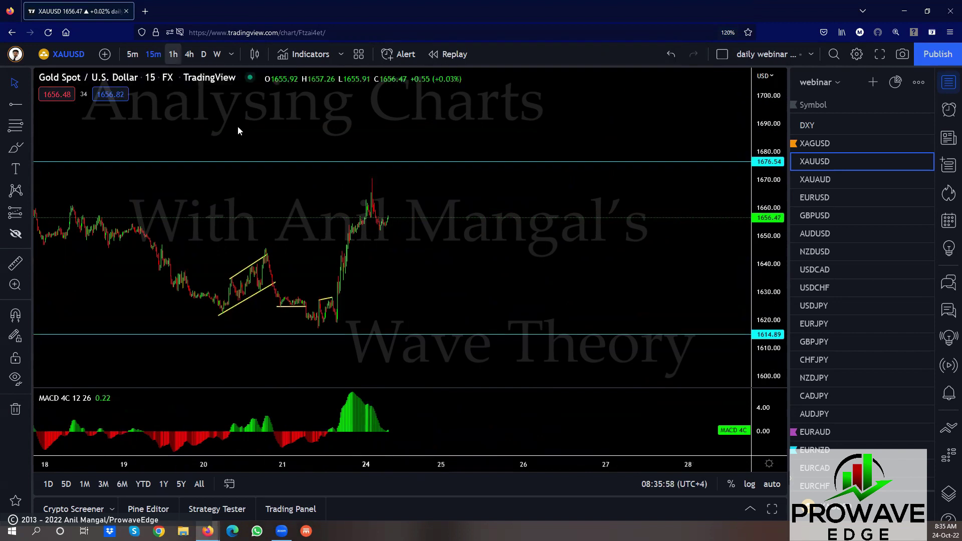
- On the 1-hour chart, draw a horizontal ray at 1650.57 just below the 24 October pullback low and flag XAUUSD orange
scroll(393, 233, up, 6)
drag(191, 257, 414, 253)
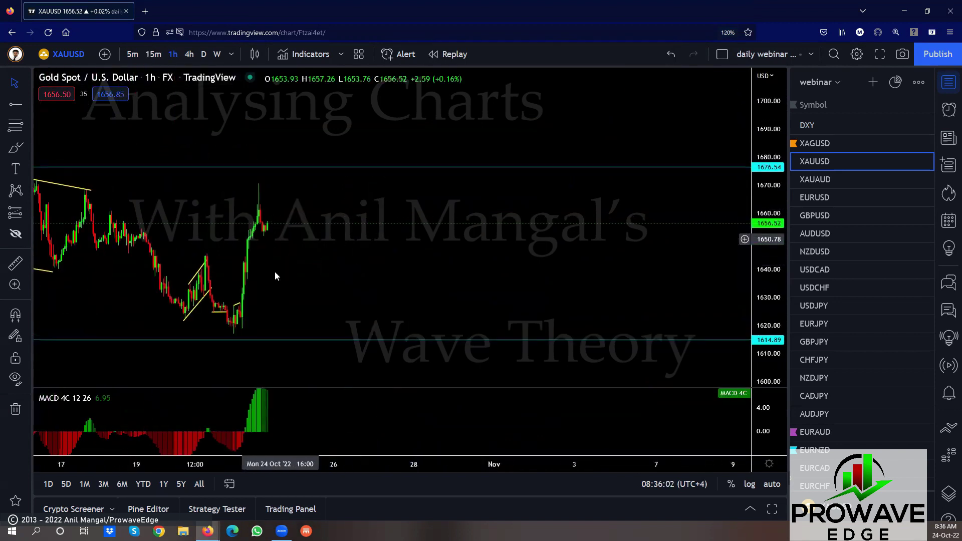
drag(274, 272, 386, 242)
click(14, 105)
click(361, 224)
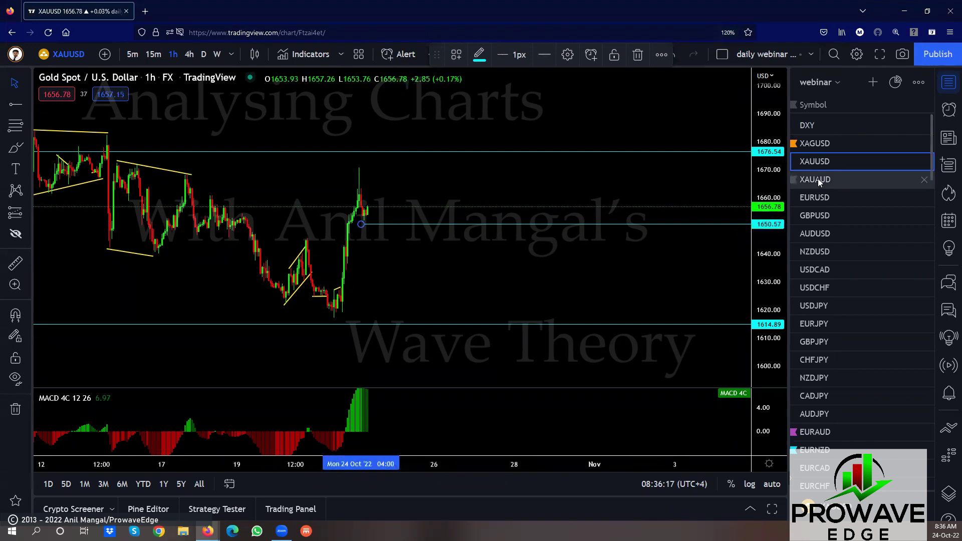
click(794, 161)
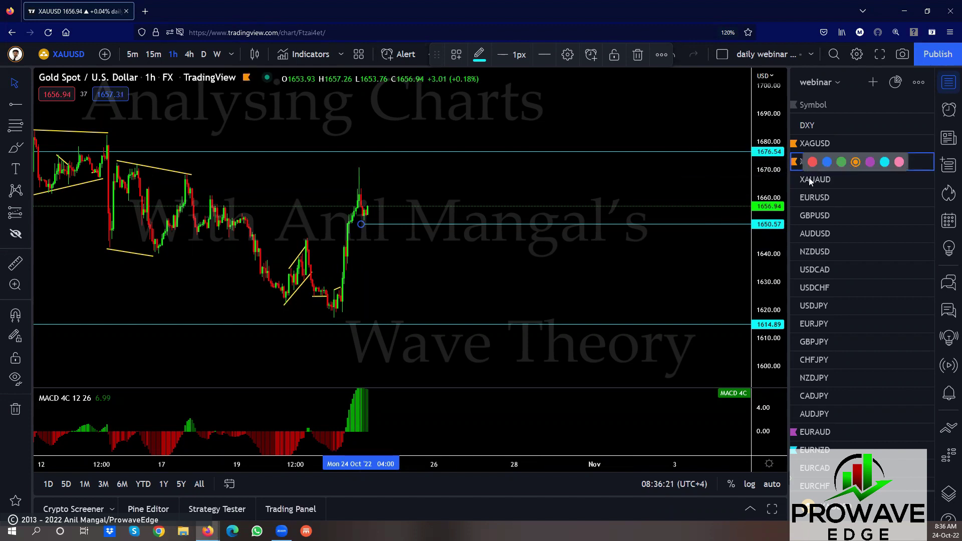
- On the XAUAUD chart, extend the rising trendline under the recent lows to the latest low and delete the 2593.298 horizontal ray
click(811, 180)
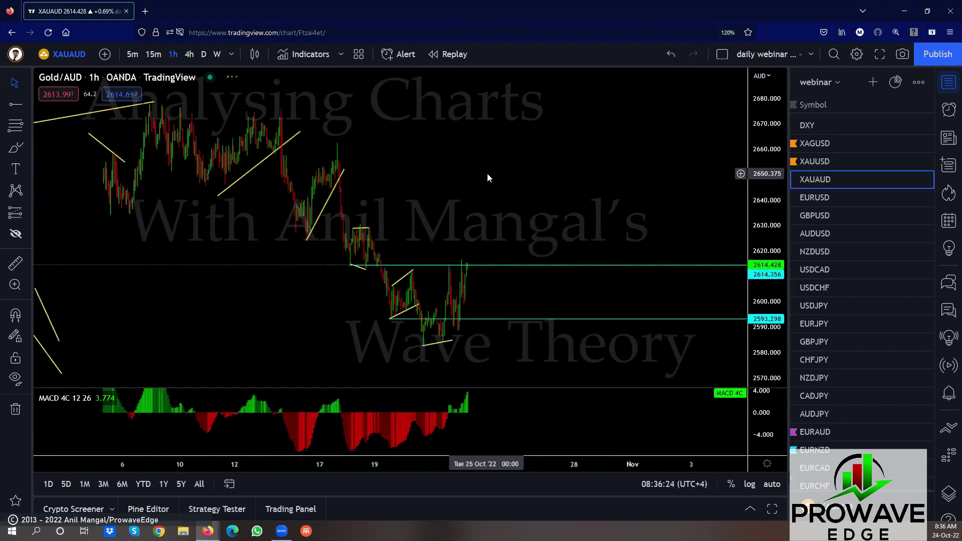
drag(454, 337, 495, 295)
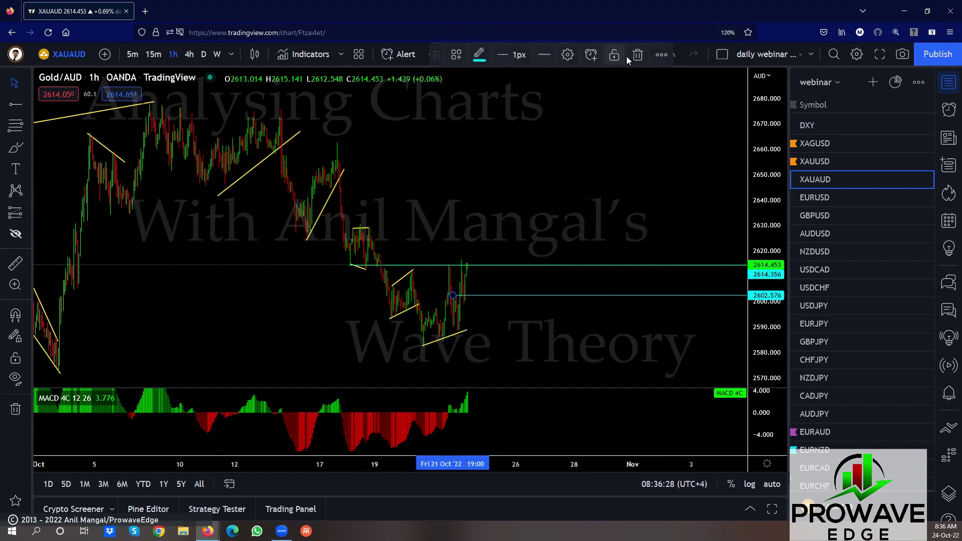
click(637, 54)
- Delete the 2614.356 horizontal ray from the XAUAUD chart
scroll(419, 165, down, 5)
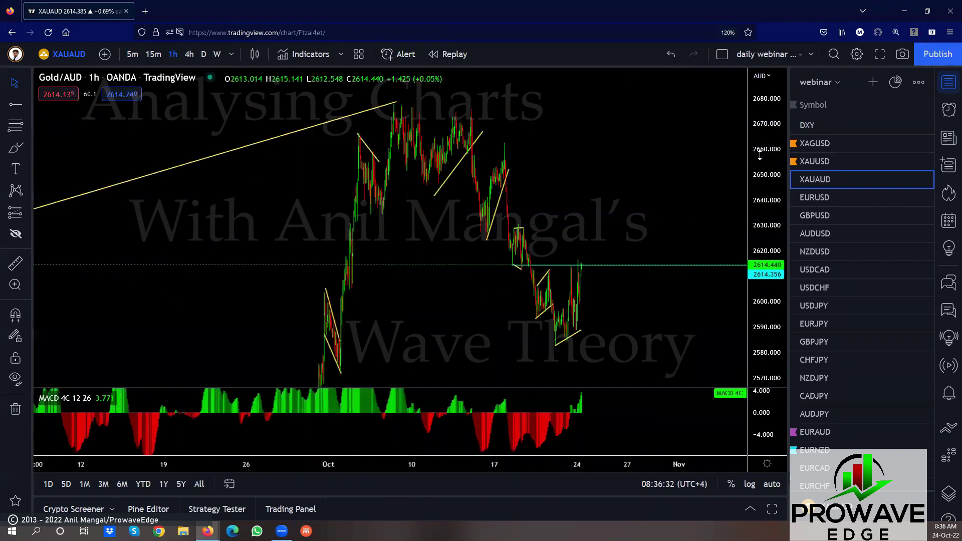
scroll(480, 329, left, 4)
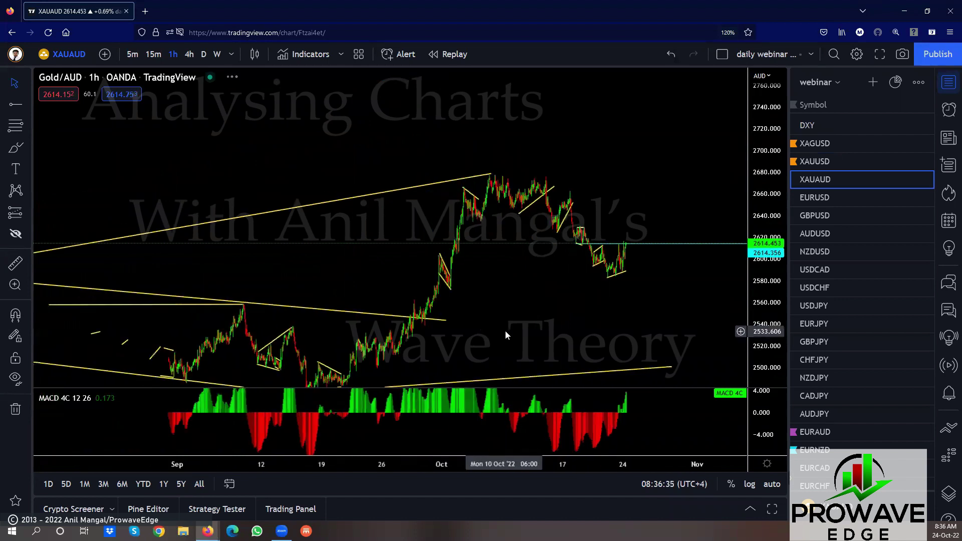
drag(626, 241, 627, 236)
click(637, 54)
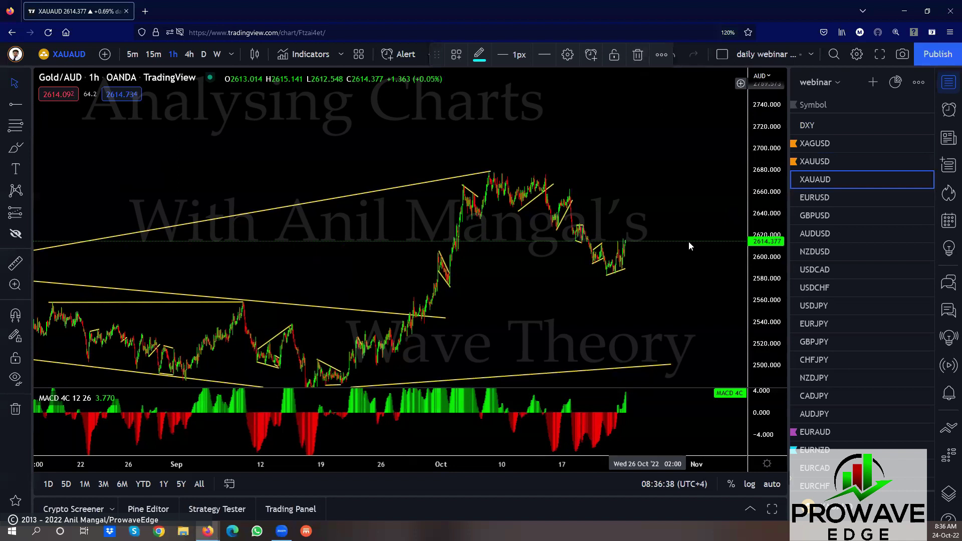
scroll(539, 298, right, 4)
- Open the EURUSD chart and delete the 0.97551 horizontal ray
key(Down)
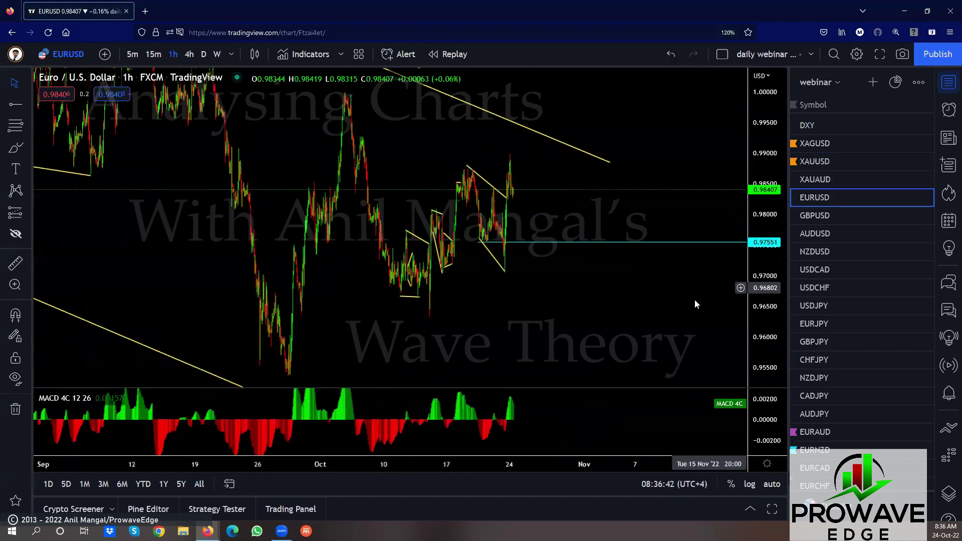
scroll(651, 299, up, 8)
drag(197, 294, 487, 307)
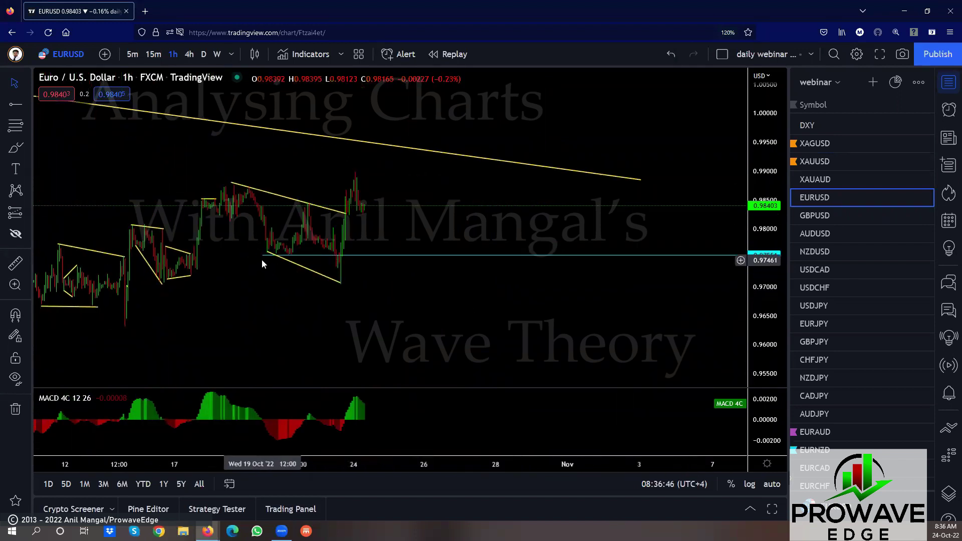
click(260, 260)
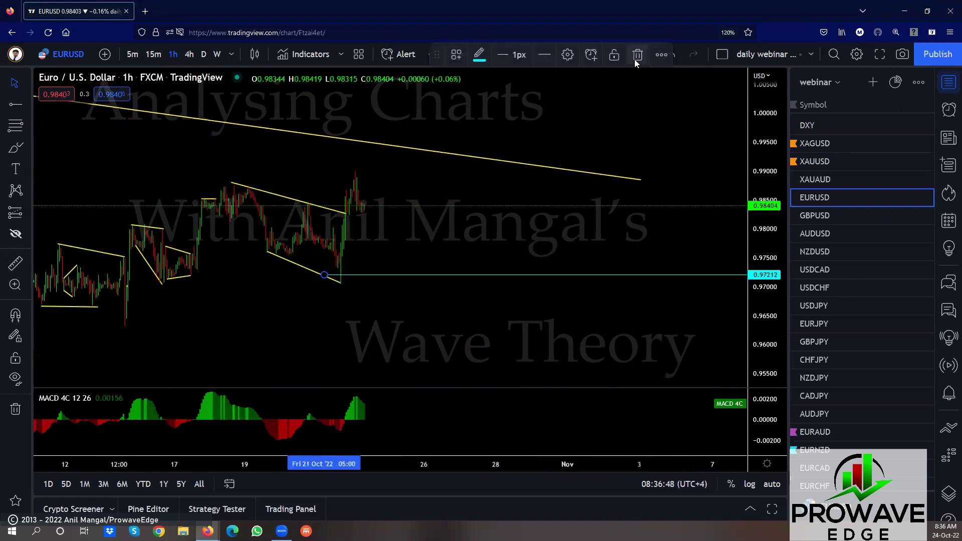
click(634, 59)
- Draw a rising trendline from the 13 October low at 0.96329 through the 21 October low to about 0.97513 on 27 October
scroll(372, 266, down, 2)
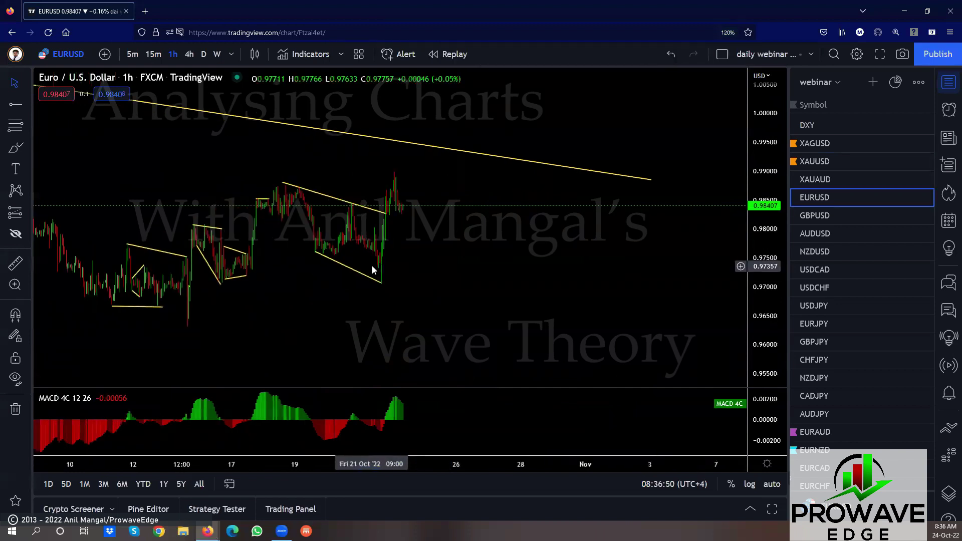
scroll(381, 269, down, 2)
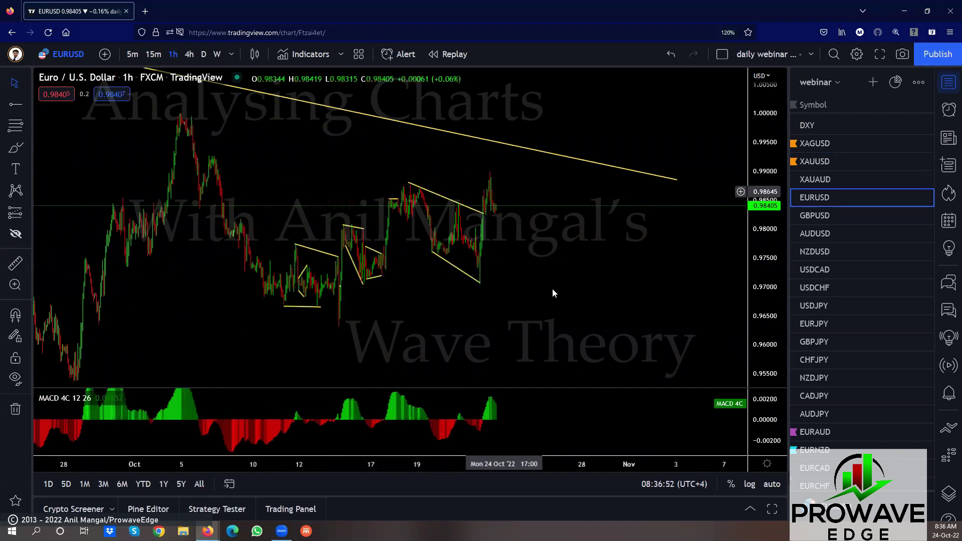
click(27, 106)
click(60, 104)
click(334, 326)
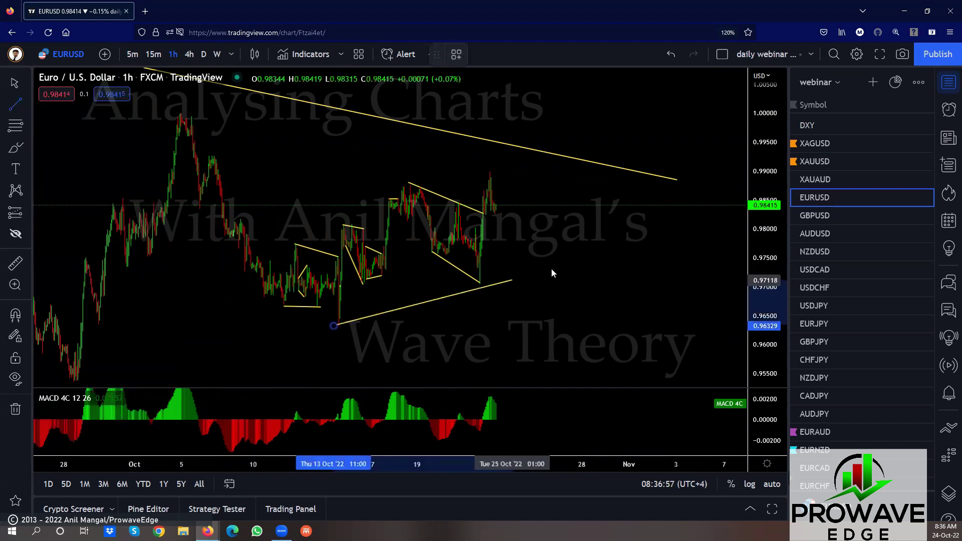
click(575, 258)
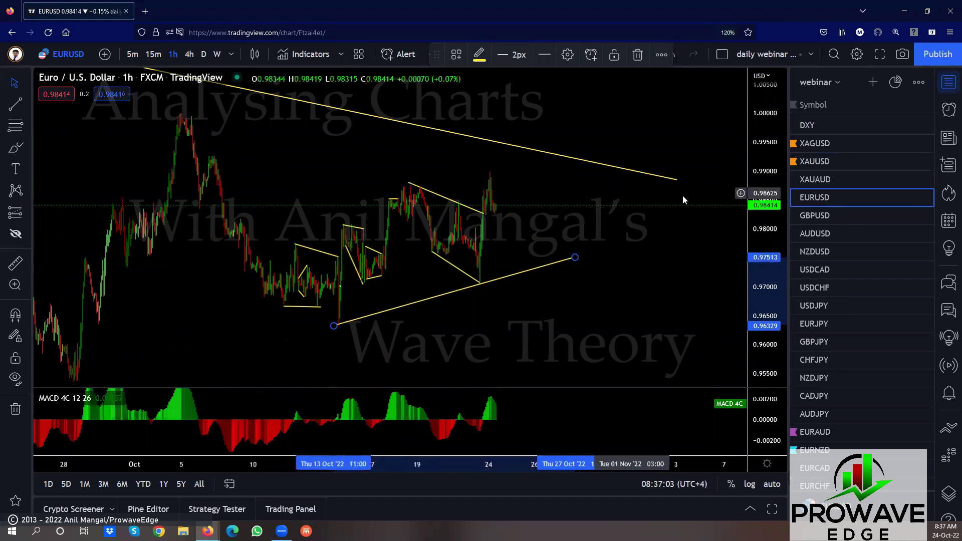
- Sketch the EURUSD waves inside the large descending channel, circling the October correction and projecting a drop to about 0.93
scroll(551, 314, down, 5)
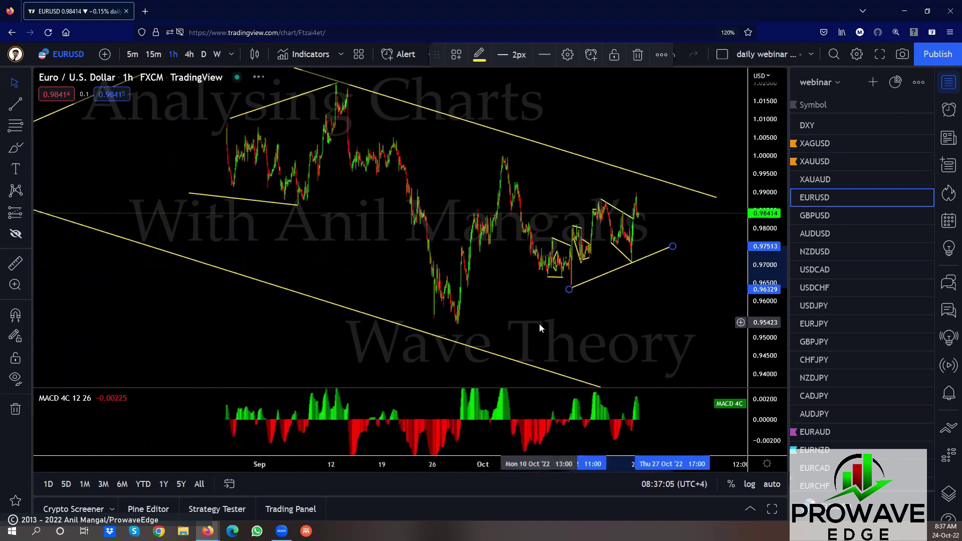
drag(358, 274, 218, 274)
scroll(217, 275, down, 3)
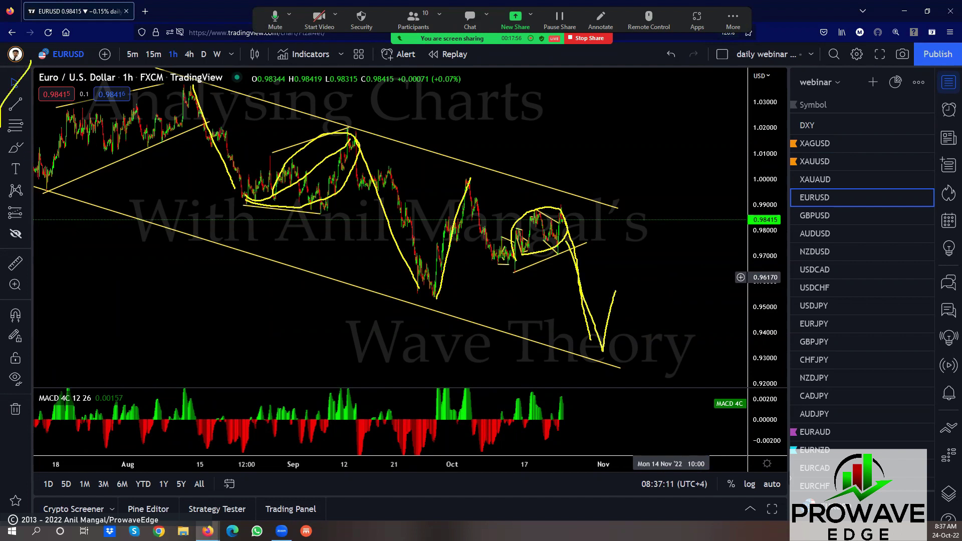
drag(438, 298, 623, 341)
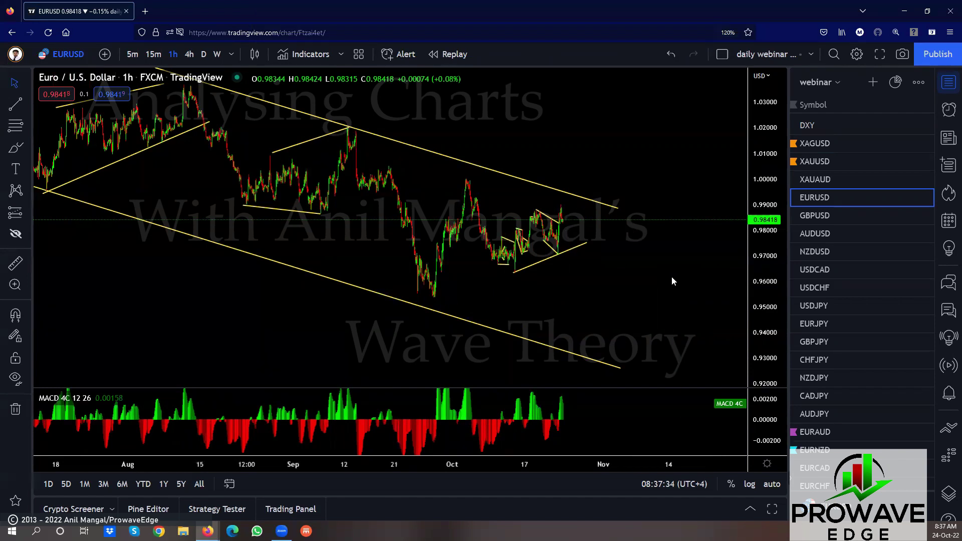
- Sketch a EURUSD scenario of a choppy pullback to the new rising trendline and a rally to the descending channel's upper line
scroll(672, 276, up, 5)
drag(307, 277, 700, 277)
drag(771, 305, 676, 172)
scroll(600, 220, up, 5)
drag(444, 299, 574, 301)
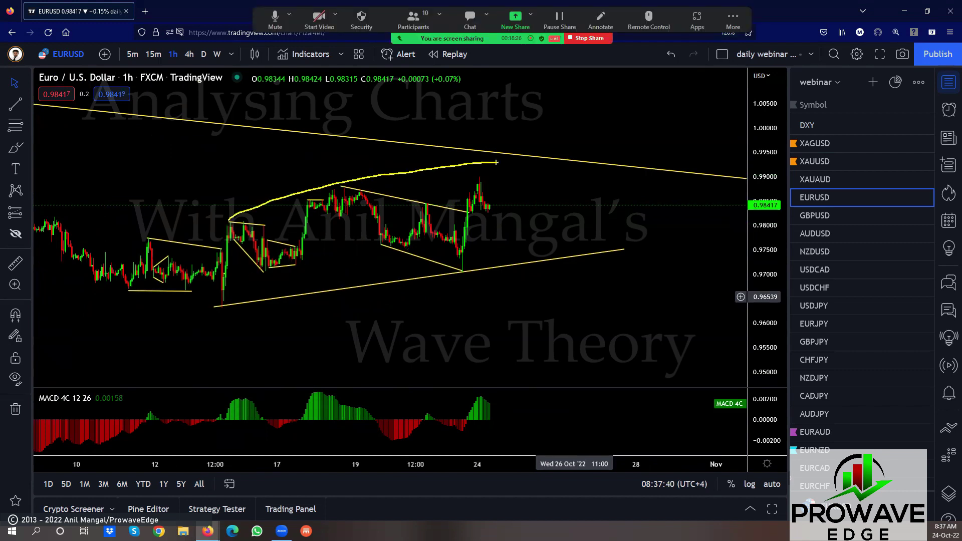
mouse_move(509, 214)
mouse_down()
mouse_move(565, 234)
mouse_move(581, 161)
mouse_move(275, 207)
mouse_up()
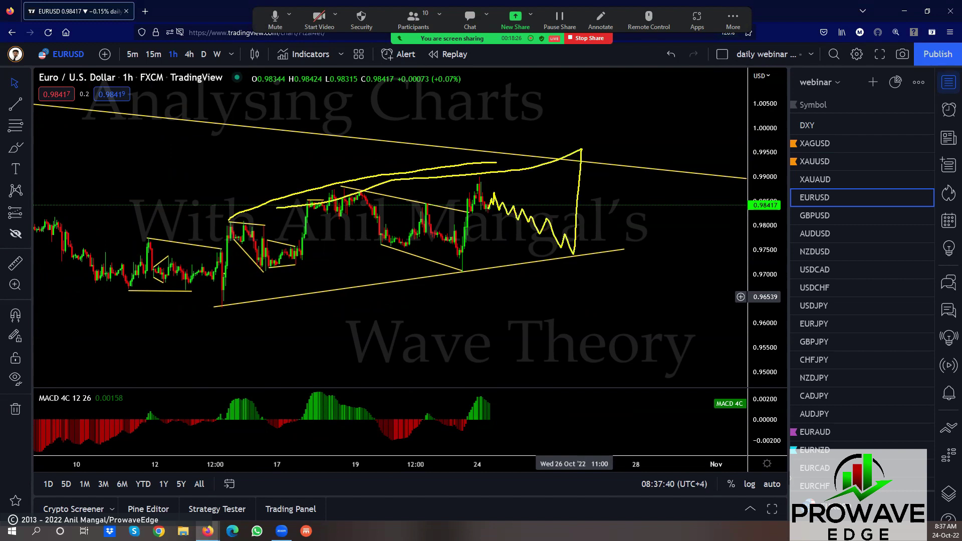
- Extend the EURUSD scenario sketch with a drop from above the channel's upper line to about 0.95, plus an alternative rally from the 24 October high
drag(581, 148, 614, 373)
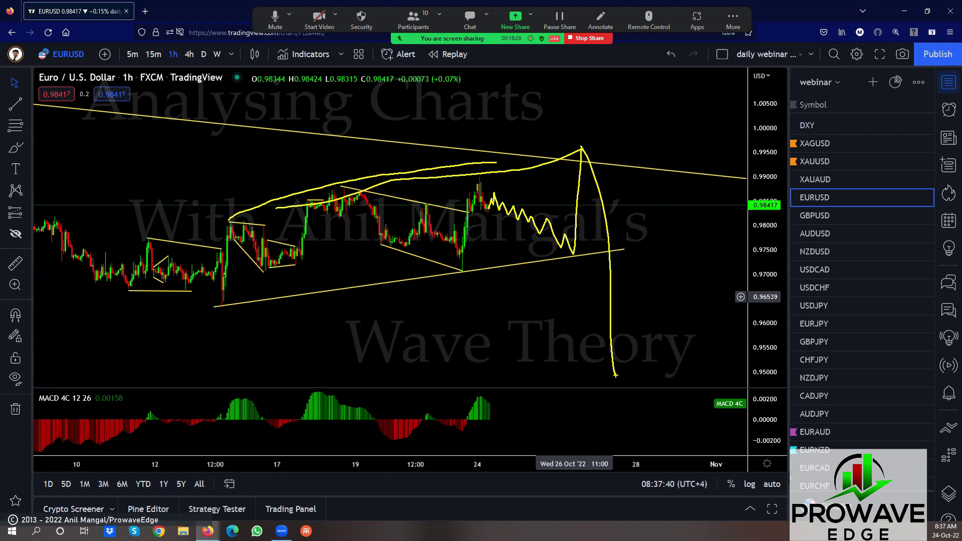
mouse_move(479, 180)
mouse_down()
mouse_move(513, 206)
mouse_move(528, 116)
mouse_up()
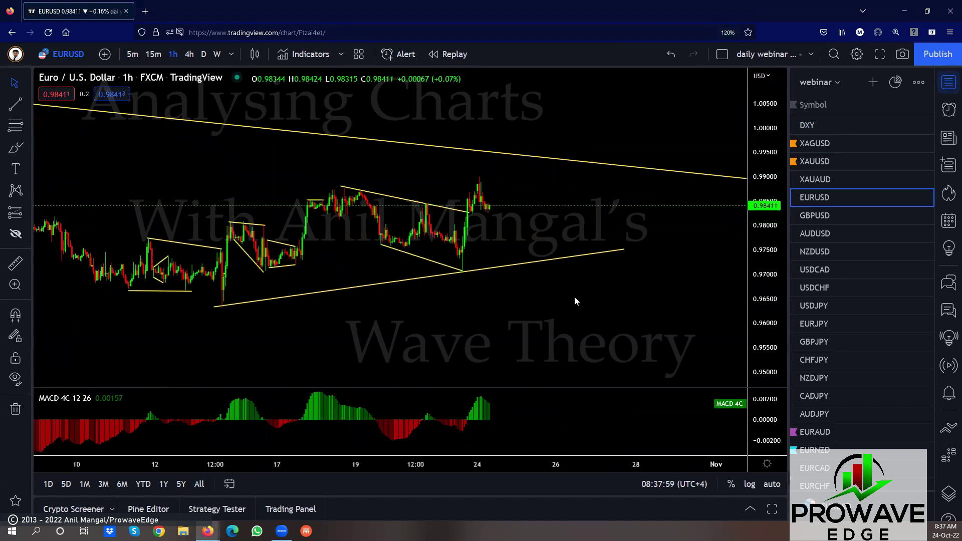
- Examine EURUSD's recent price structure inside the descending channel on the 1-hour and 15-minute timeframes, ending on the 1-hour
scroll(419, 331, down, 5)
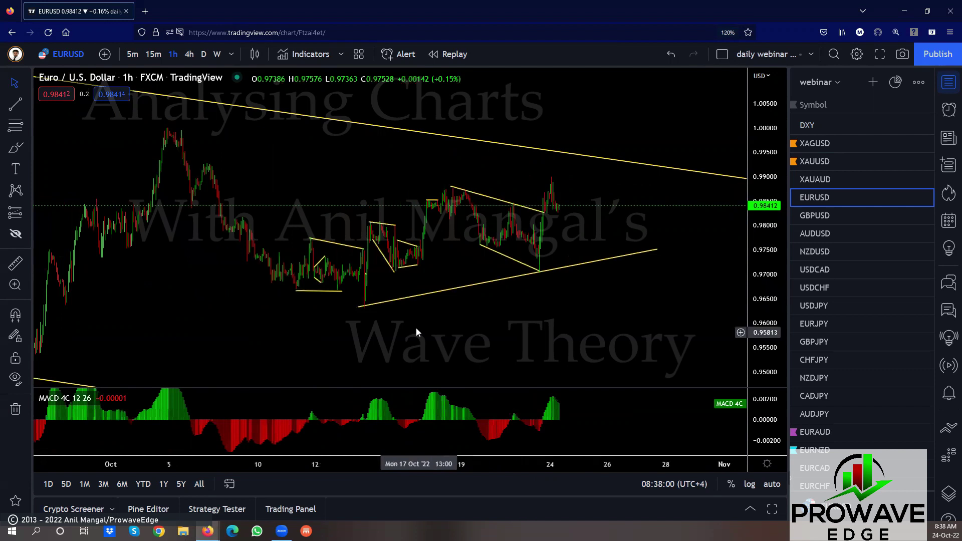
drag(490, 321, 384, 164)
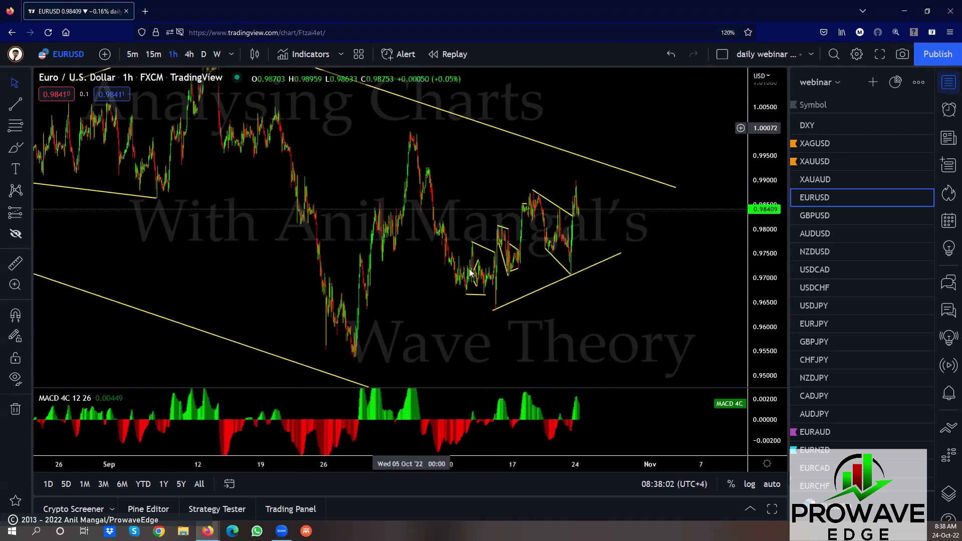
scroll(643, 304, up, 2)
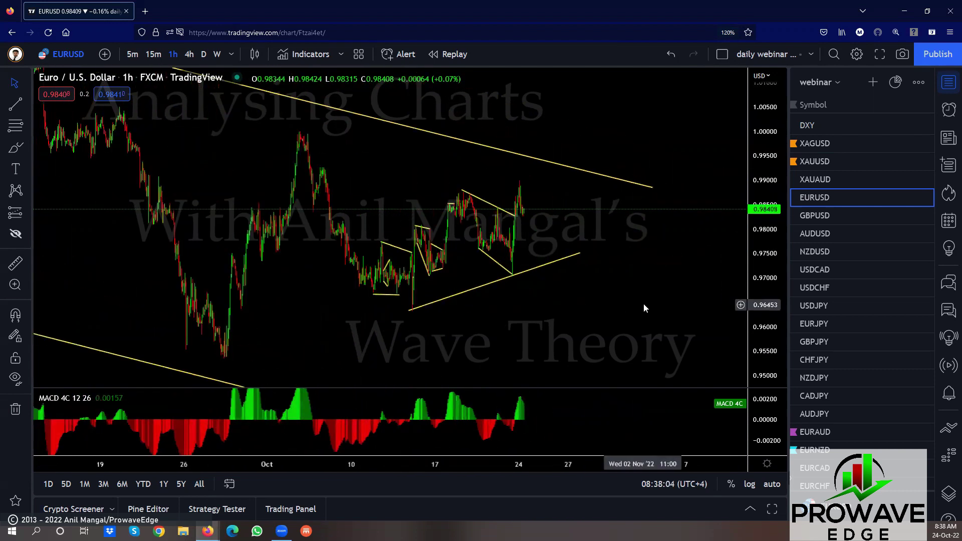
scroll(643, 304, up, 4)
drag(397, 298, 741, 288)
scroll(510, 227, up, 2)
drag(511, 227, 530, 225)
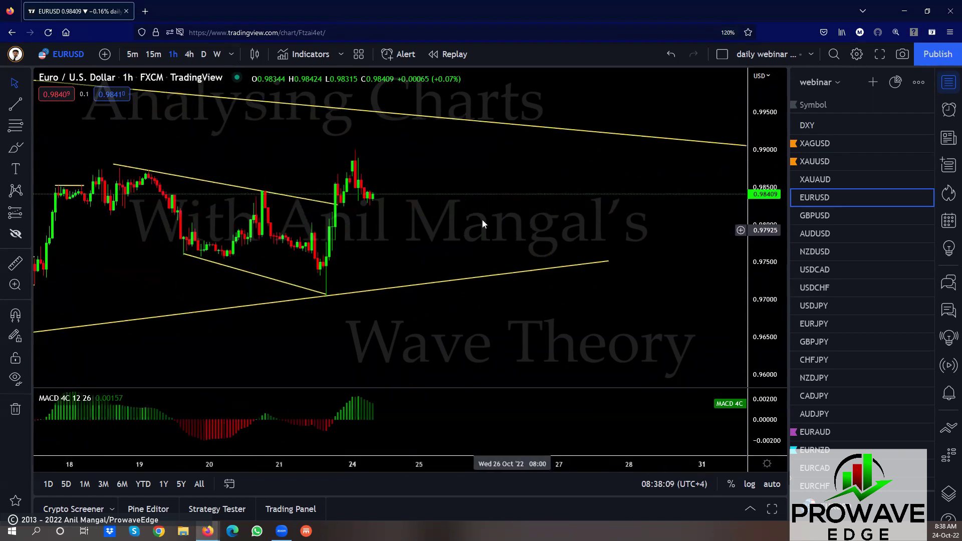
click(153, 54)
drag(776, 328, 735, 247)
drag(497, 218, 501, 278)
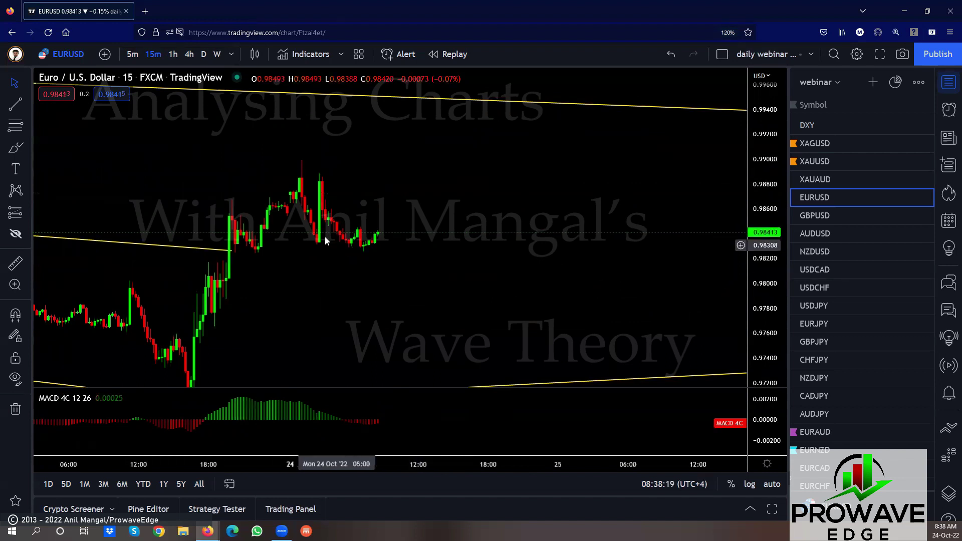
click(173, 54)
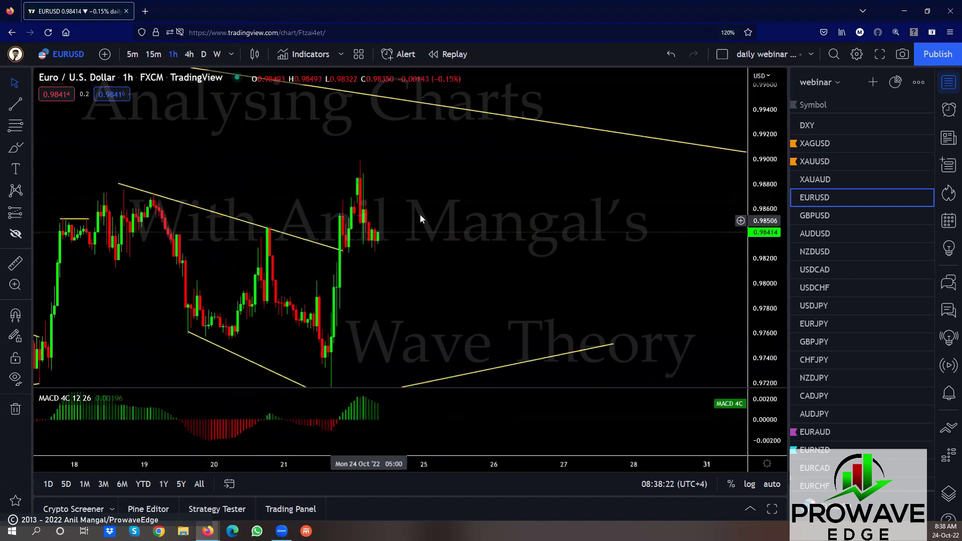
- Open the GBPUSD 1-hour chart from the webinar watchlist
click(821, 214)
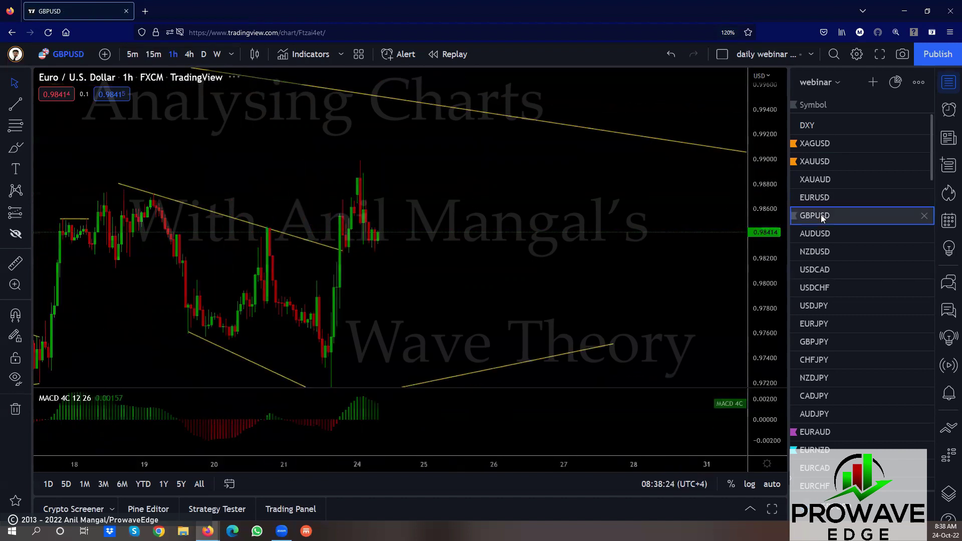
drag(765, 191, 761, 247)
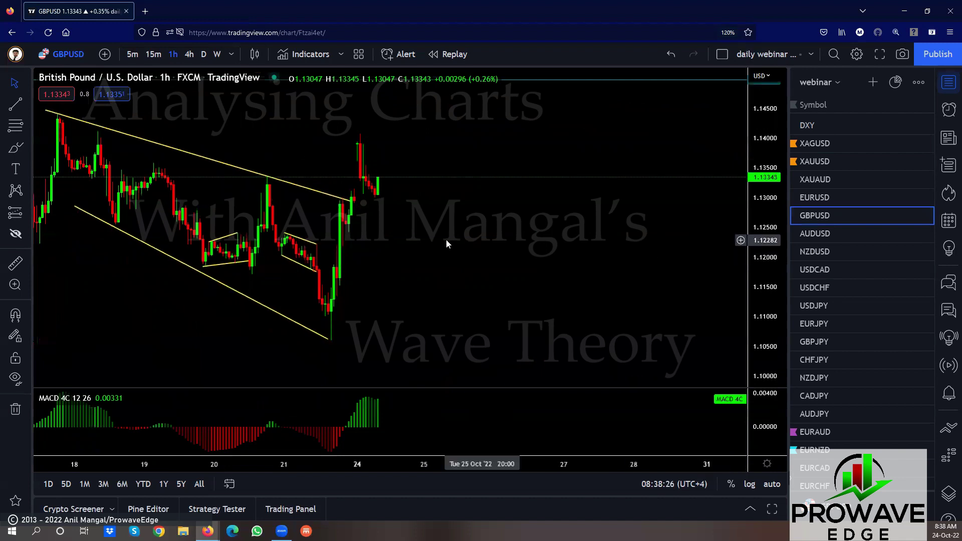
scroll(440, 231, down, 3)
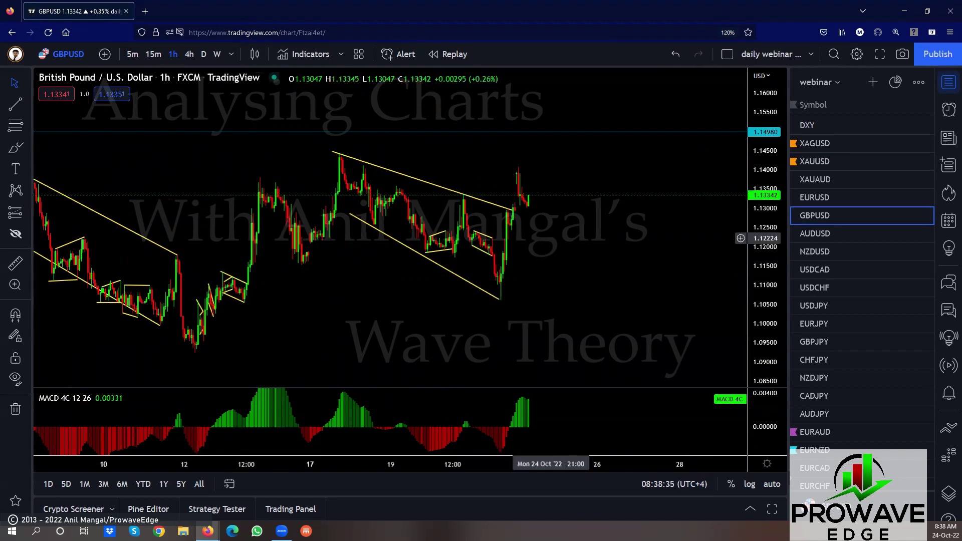
- Sketch the GBPUSD October correction with its boundary lines, projecting a dip to about 1.106 and a rally towards the 1.14980 level
mouse_move(254, 173)
mouse_down()
mouse_move(288, 202)
mouse_move(299, 245)
mouse_up()
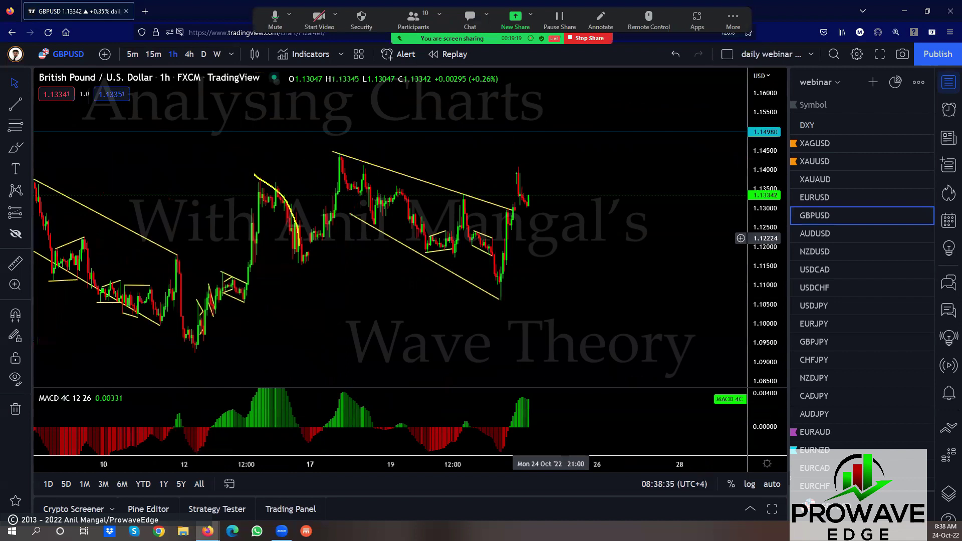
drag(259, 172, 515, 145)
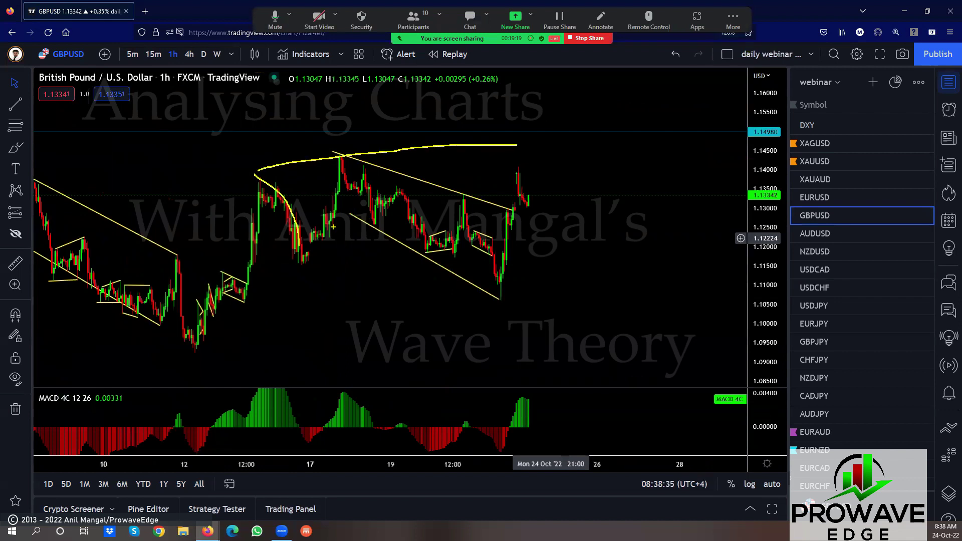
drag(305, 259, 544, 305)
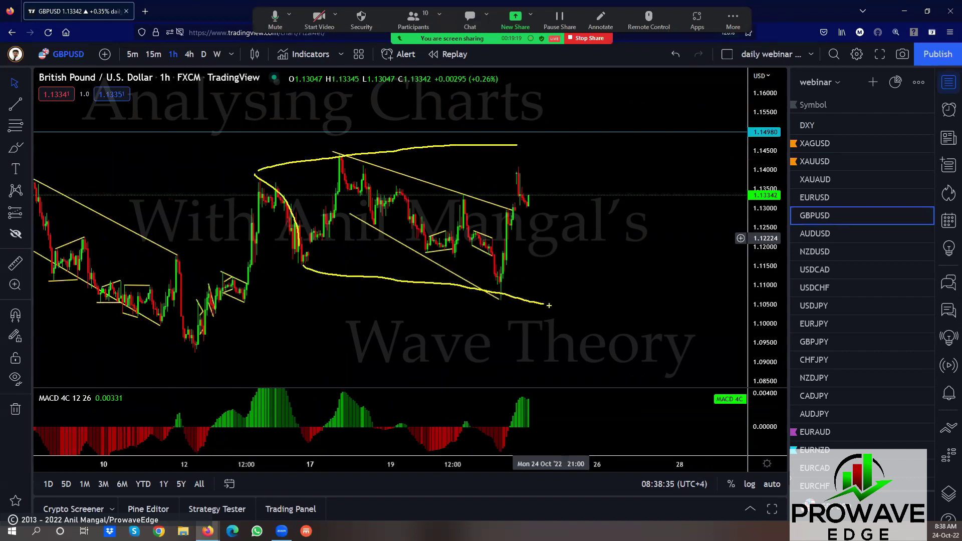
drag(356, 153, 504, 176)
mouse_move(304, 263)
mouse_down()
mouse_move(341, 162)
mouse_move(481, 278)
mouse_move(513, 252)
mouse_move(524, 179)
mouse_move(568, 300)
mouse_move(637, 140)
mouse_up()
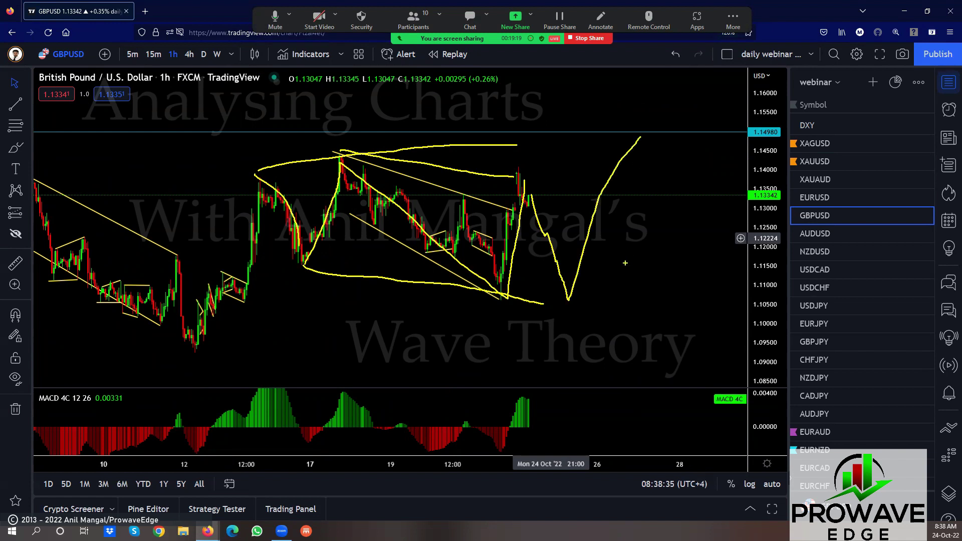
mouse_move(202, 343)
mouse_down()
mouse_move(551, 302)
mouse_move(580, 287)
mouse_up()
drag(273, 170, 651, 126)
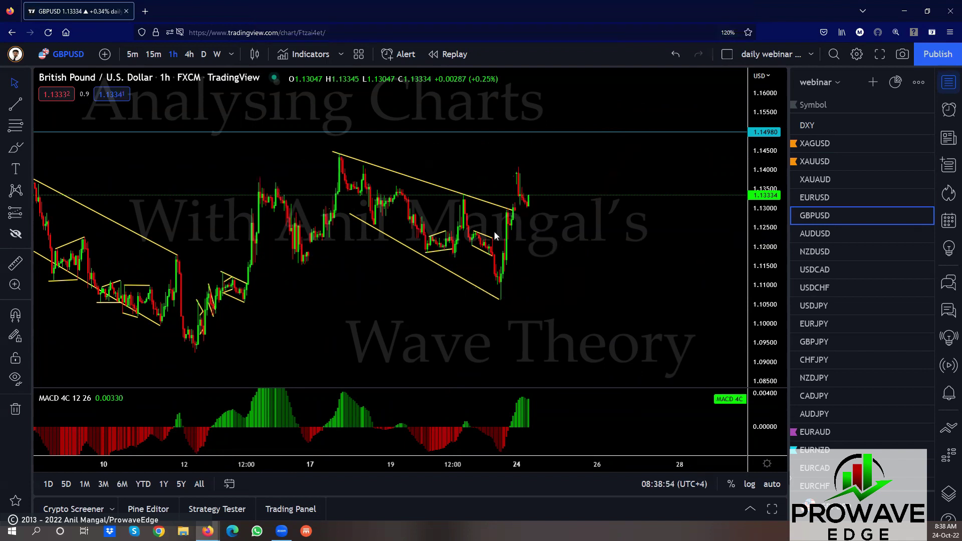
- Sketch a GBPUSD scenario of a dip to about 1.107, a rally to 1.14980 and a drop to about 1.09, outlining the October range
scroll(406, 243, down, 7)
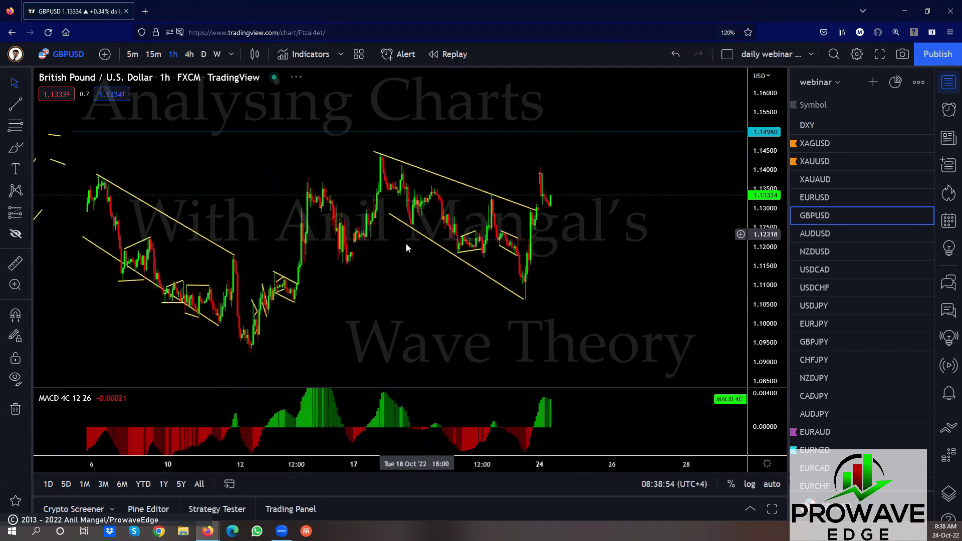
drag(616, 339, 489, 305)
drag(768, 226, 768, 261)
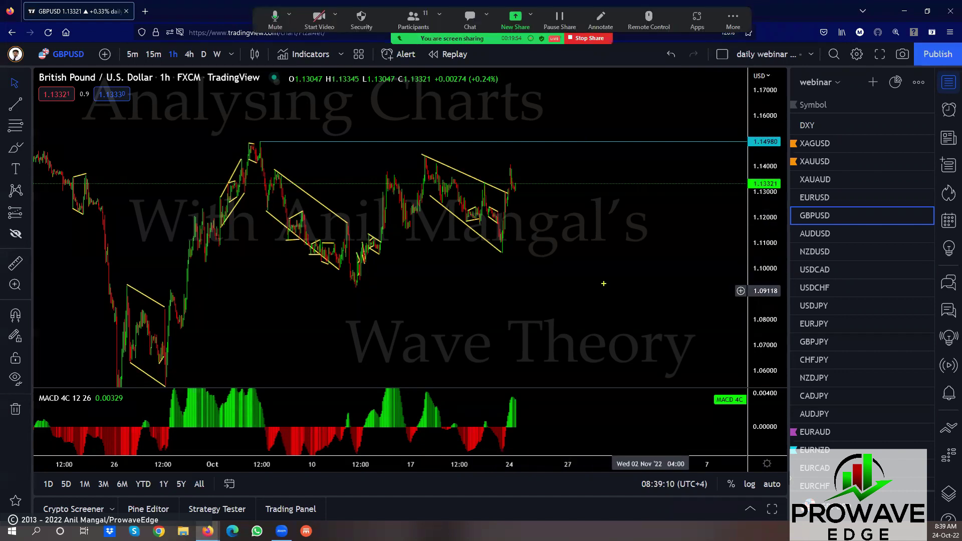
mouse_move(518, 198)
mouse_down()
mouse_move(541, 233)
mouse_move(582, 152)
mouse_move(647, 295)
mouse_up()
drag(387, 168, 520, 167)
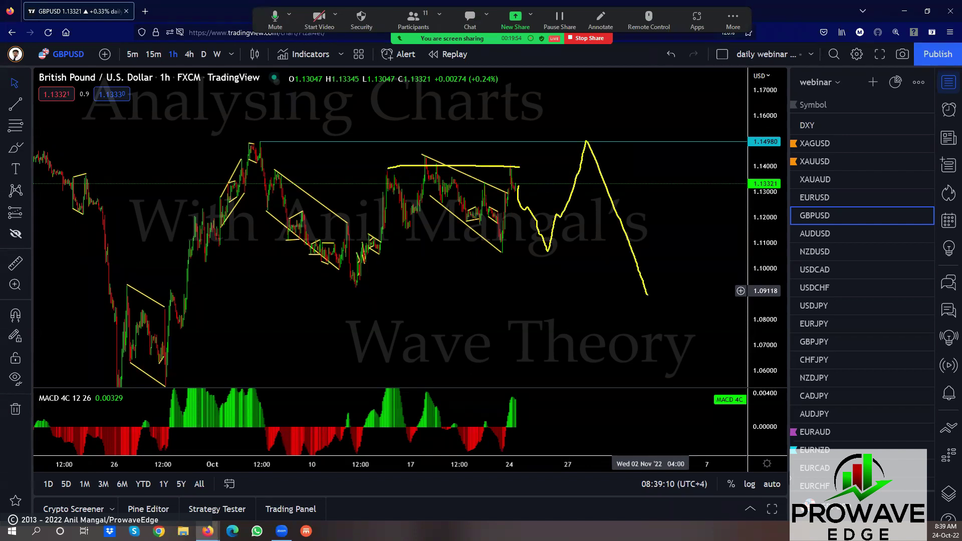
drag(404, 228, 536, 248)
drag(358, 285, 525, 252)
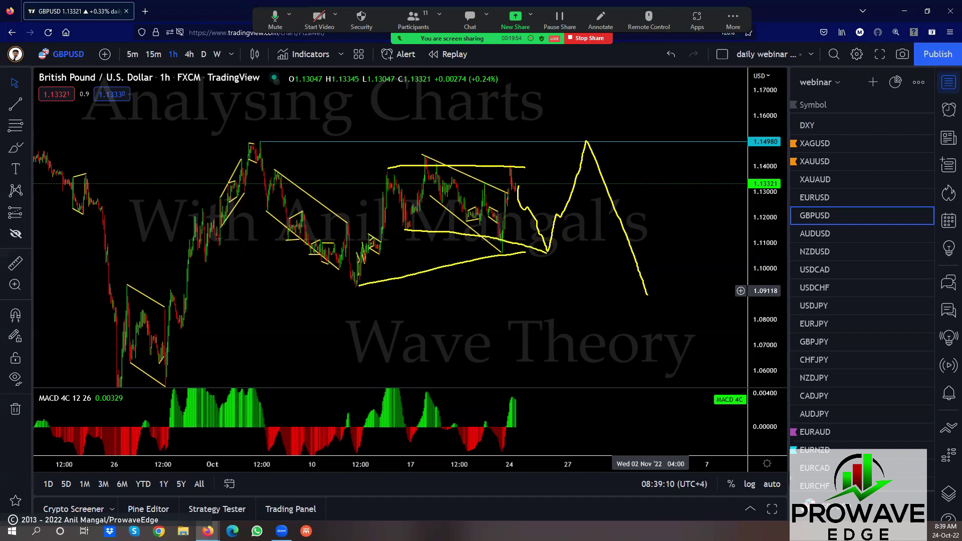
- Sketch the larger GBPUSD correction from the 1.14980 high, projecting a drop to about 1.087 and a circled rally above 1.17
drag(386, 164, 586, 145)
drag(258, 143, 343, 265)
mouse_move(588, 140)
mouse_down()
mouse_move(649, 302)
mouse_move(664, 22)
mouse_up()
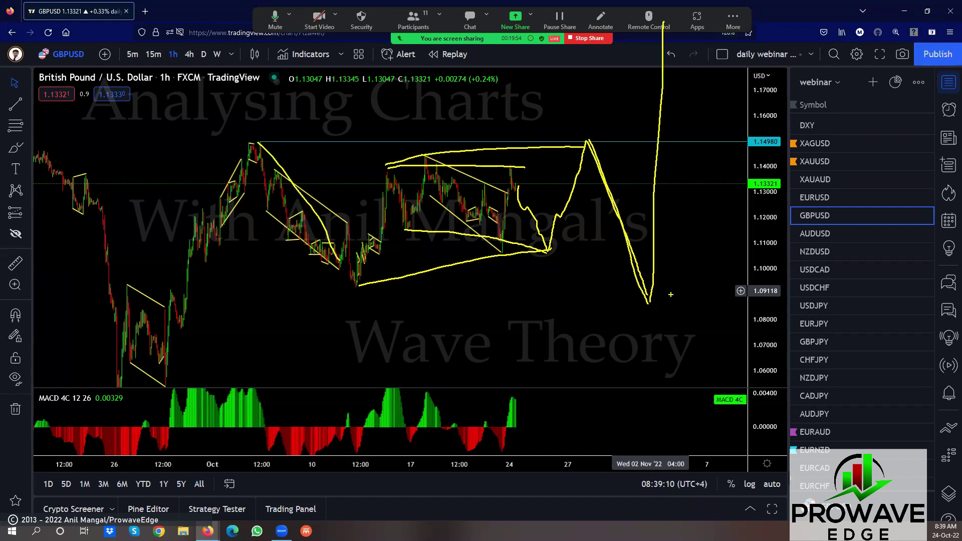
mouse_move(648, 252)
mouse_down()
mouse_move(714, 63)
mouse_move(665, 191)
mouse_up()
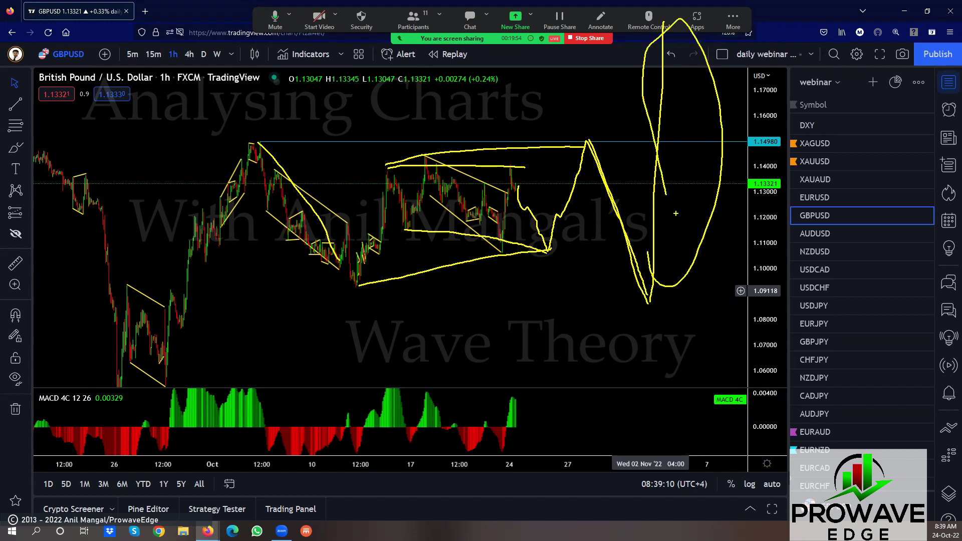
mouse_move(118, 455)
mouse_down()
mouse_move(238, 156)
mouse_move(570, 150)
mouse_up()
drag(654, 305, 354, 288)
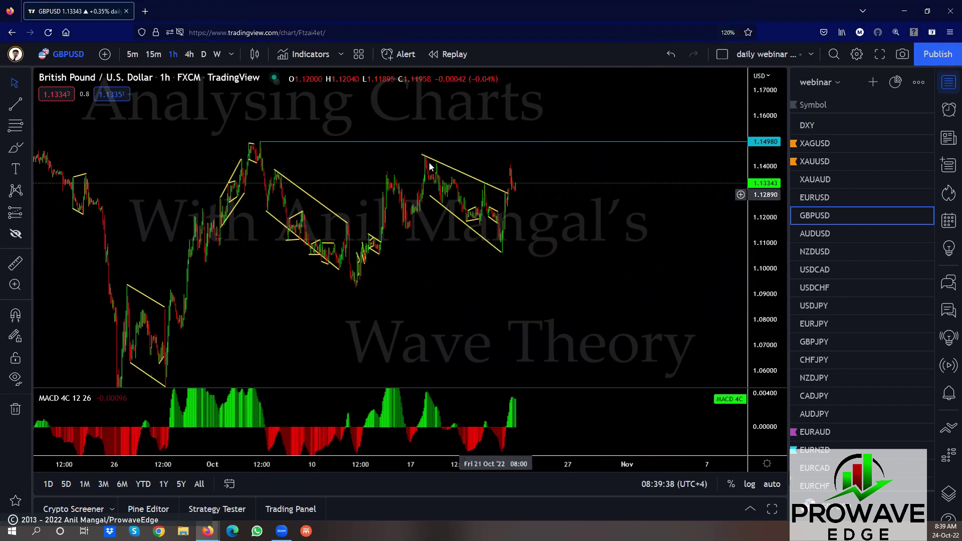
- Switch GBPUSD to the 15-minute timeframe and sketch the 24 October consolidation with a projected rally to about 1.15
scroll(430, 288, up, 5)
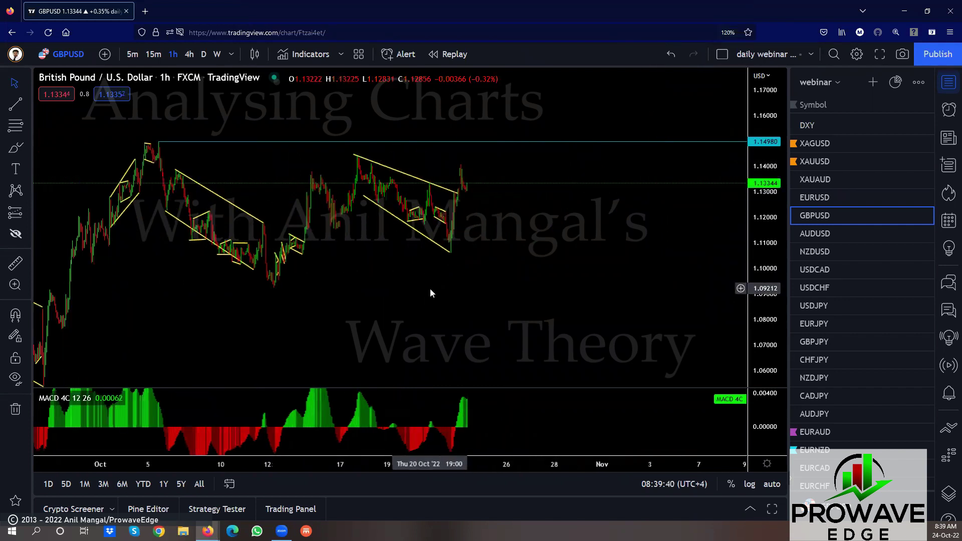
drag(401, 236, 521, 254)
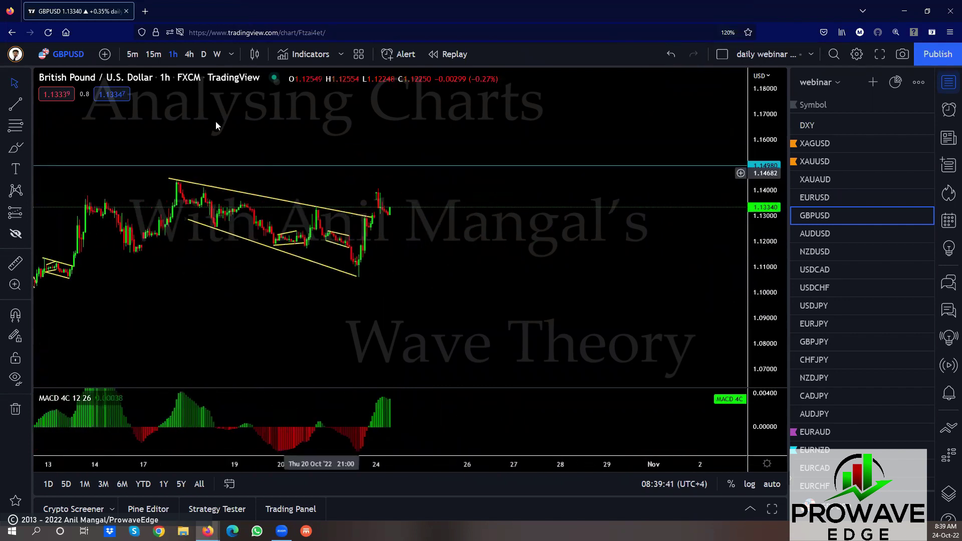
click(153, 54)
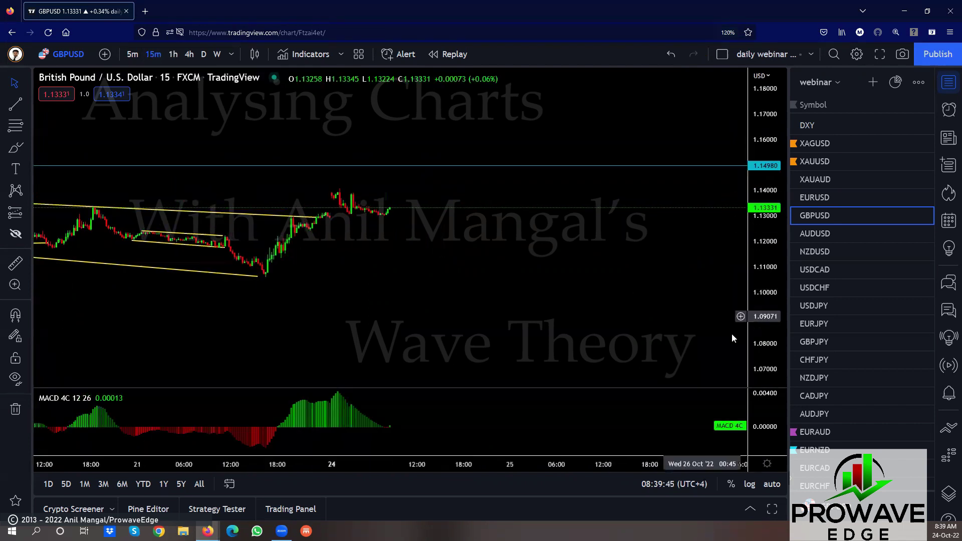
drag(519, 275, 525, 303)
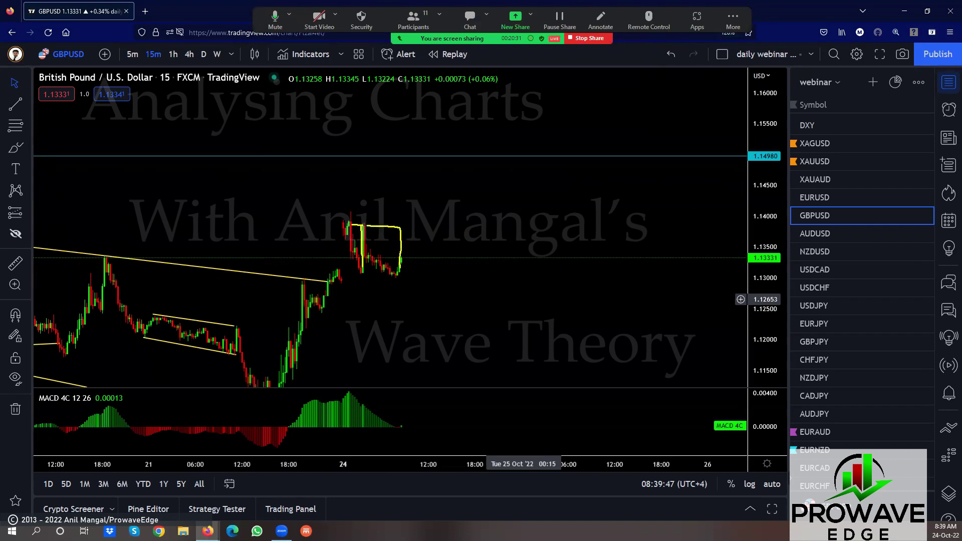
drag(360, 275, 401, 275)
drag(405, 230, 410, 254)
drag(353, 209, 406, 231)
mouse_move(365, 260)
mouse_down()
mouse_move(417, 276)
mouse_move(435, 150)
mouse_up()
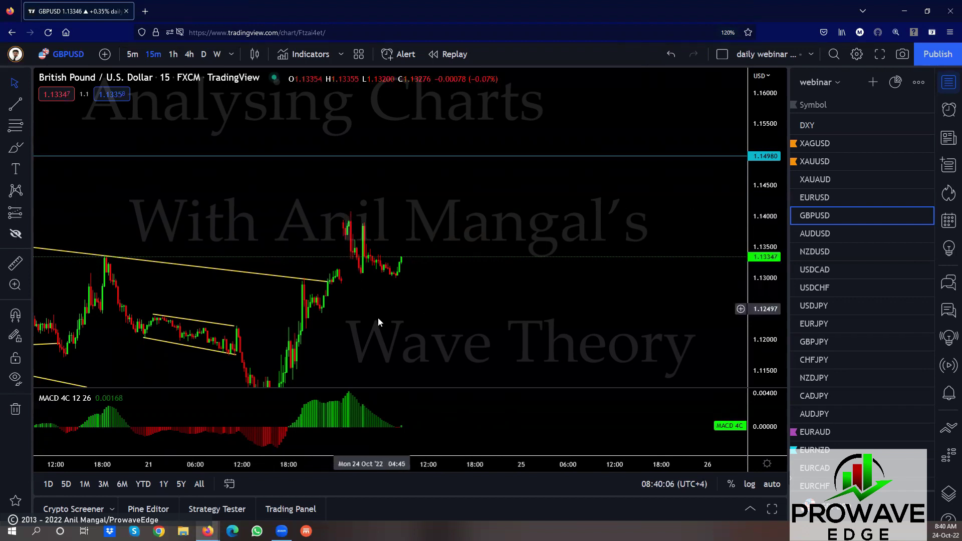
- Review the GBPUSD 15-minute price action and open the AUDUSD chart from the webinar watchlist
drag(378, 317, 444, 349)
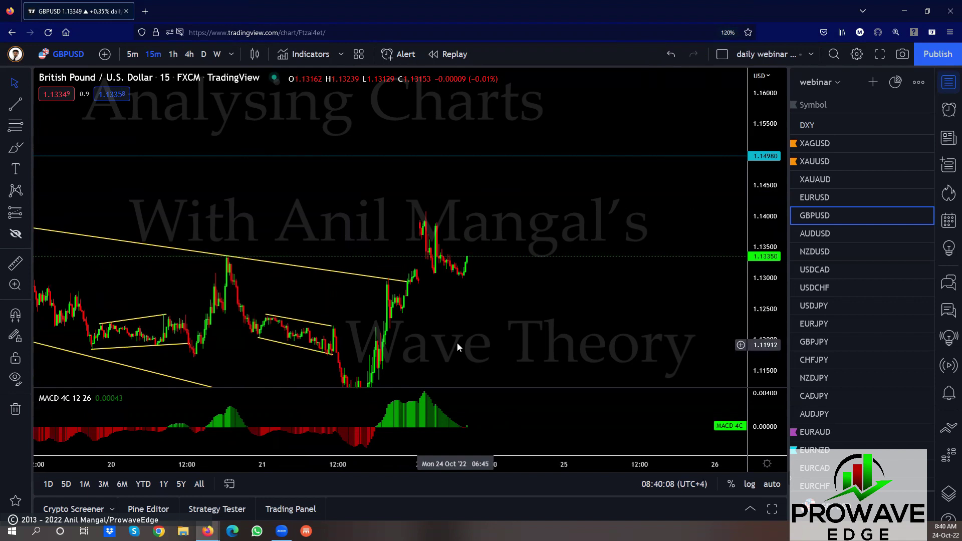
drag(466, 336, 489, 296)
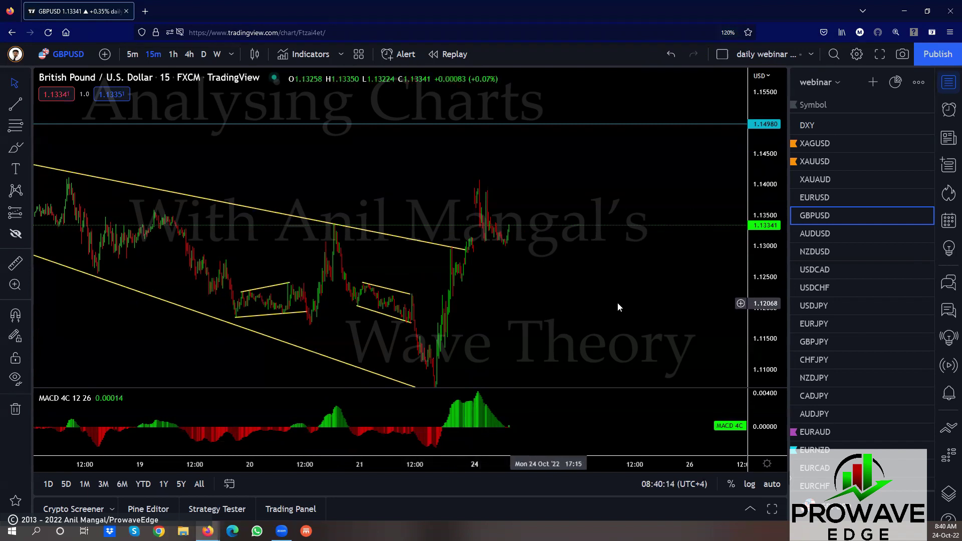
click(800, 240)
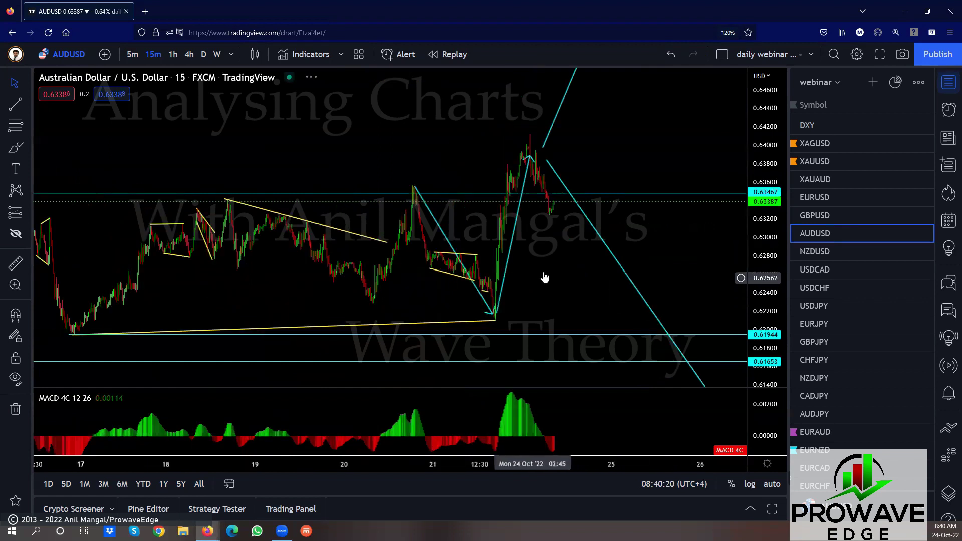
- Mark the AUDUSD 13 October low and sketch the range's upper boundary from the 14 October high to the 21 October high
scroll(530, 283, down, 3)
drag(482, 302, 443, 296)
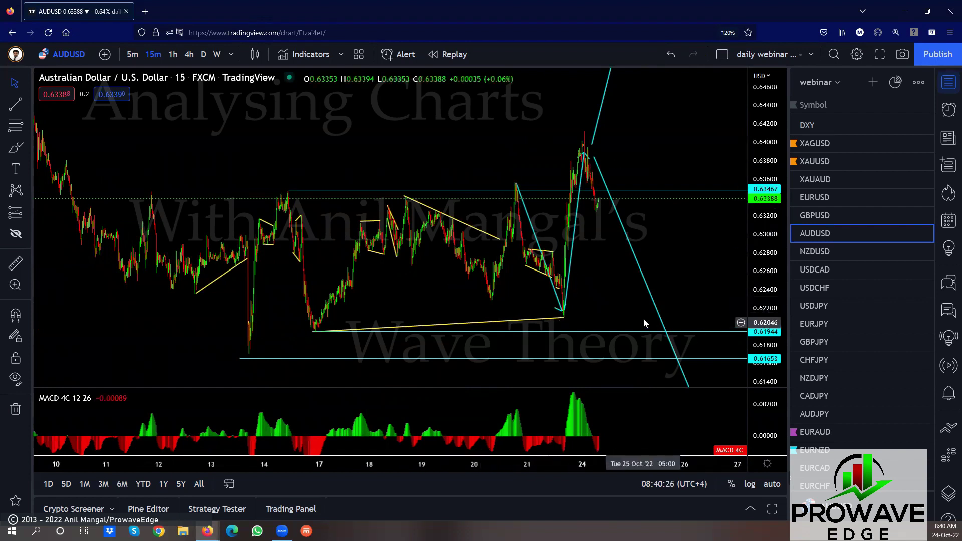
drag(643, 318, 600, 309)
drag(646, 102, 652, 148)
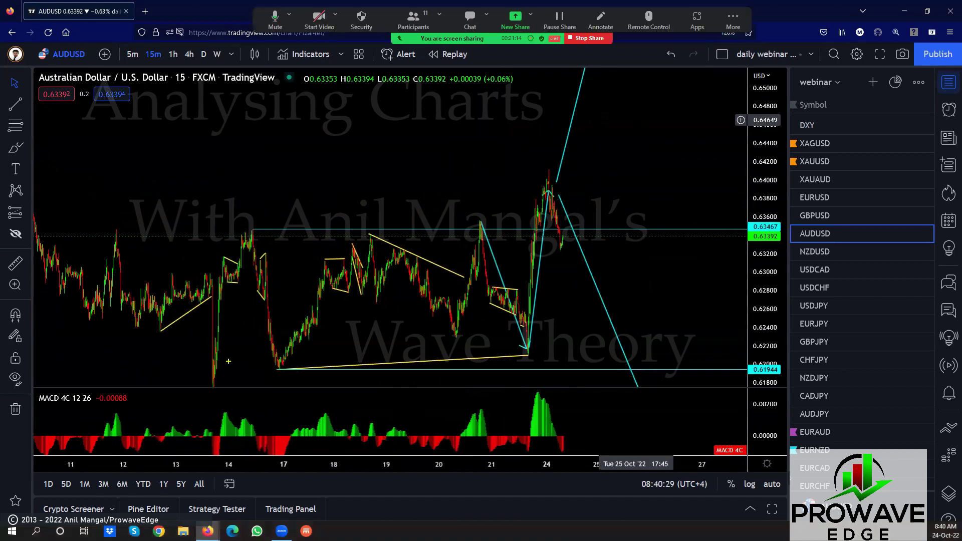
drag(199, 404, 224, 386)
drag(274, 229, 470, 214)
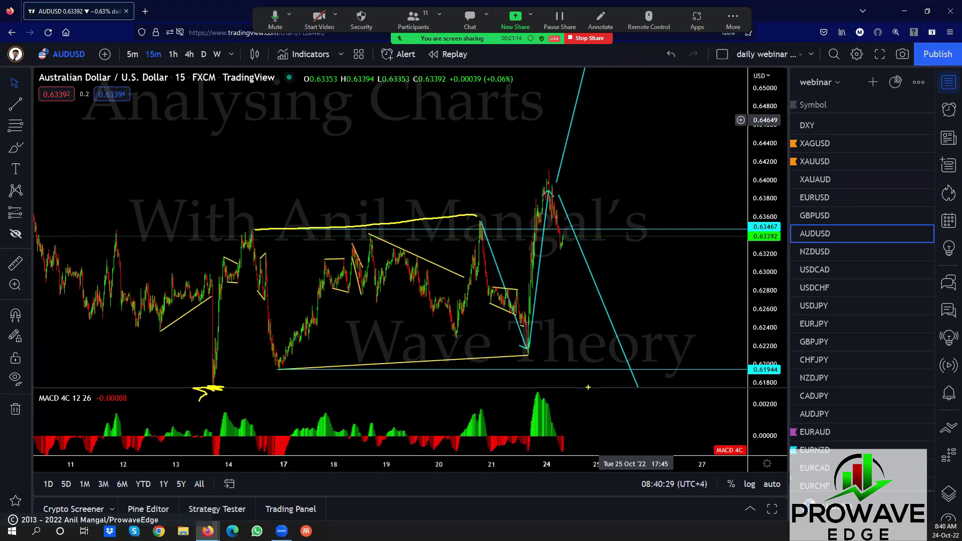
drag(211, 411, 230, 407)
mouse_move(467, 238)
mouse_down()
mouse_move(400, 227)
mouse_move(491, 333)
mouse_up()
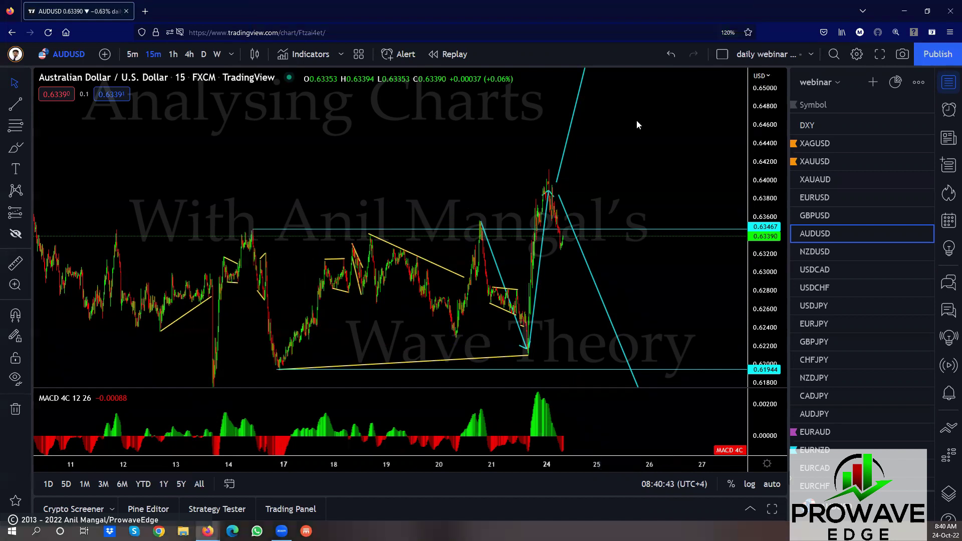
- Sketch the 24 October AUDUSD pullback as a falling channel, projecting a drop below 0.61653 and an alternative rally to about 0.643
scroll(568, 116, up, 5)
drag(401, 299, 534, 281)
scroll(530, 278, up, 3)
drag(416, 282, 429, 285)
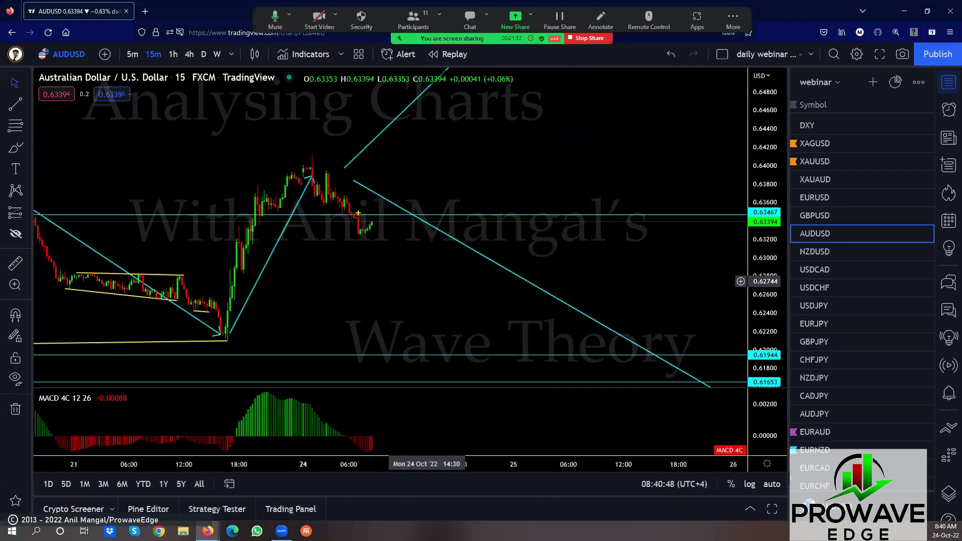
drag(335, 179, 358, 231)
mouse_move(330, 178)
mouse_down()
mouse_move(353, 221)
mouse_move(354, 189)
mouse_move(366, 240)
mouse_up()
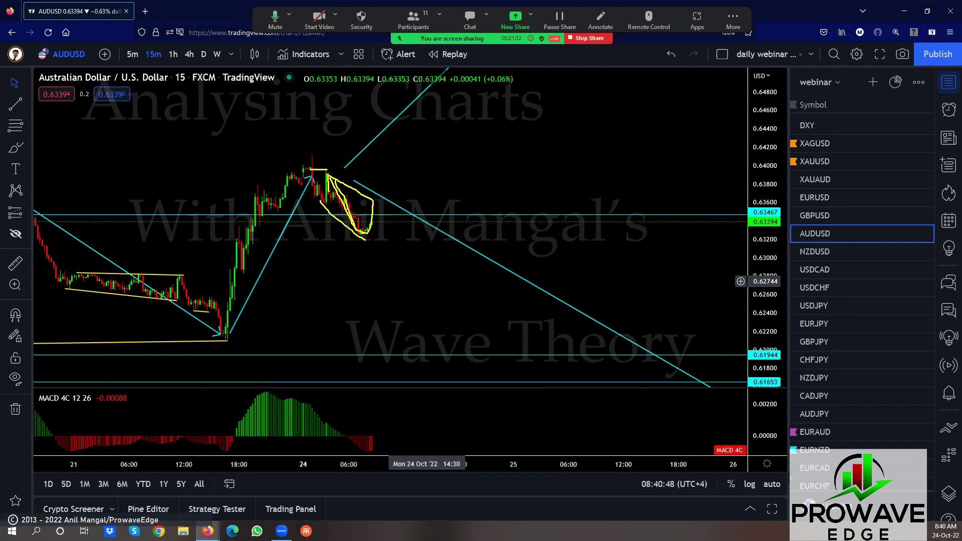
drag(371, 204, 397, 406)
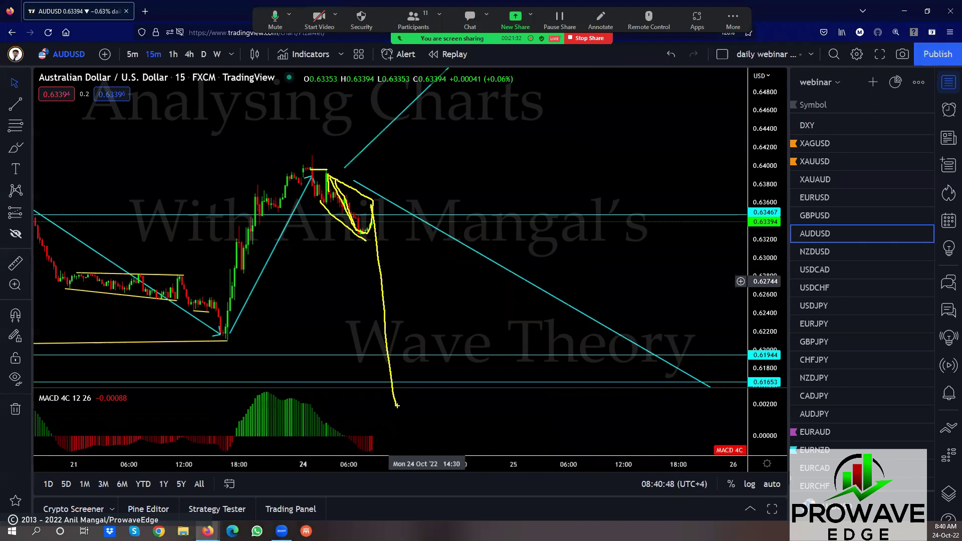
mouse_move(366, 221)
mouse_down()
mouse_move(393, 183)
mouse_move(418, 226)
mouse_move(453, 136)
mouse_up()
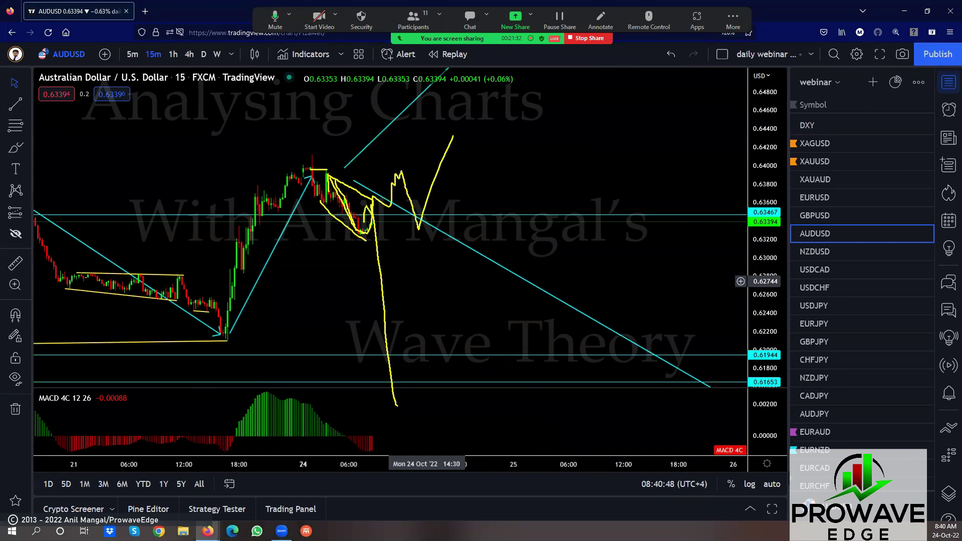
- Sketch the upper and lower boundaries of a wider AUDUSD consolidation from the 24 October high, projecting a steep rally to about 0.65
drag(319, 169, 417, 170)
drag(307, 152, 408, 184)
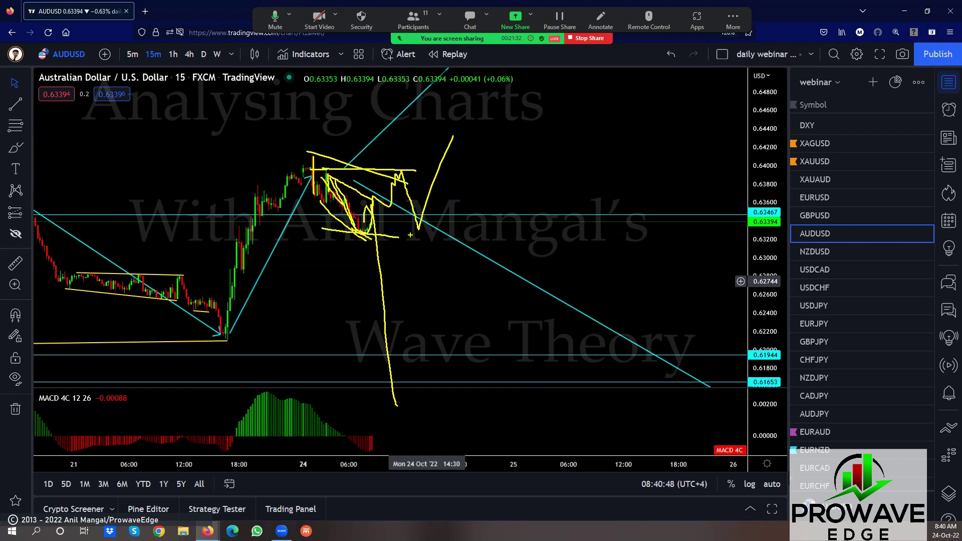
mouse_move(319, 200)
mouse_down()
mouse_move(430, 240)
mouse_move(455, 70)
mouse_up()
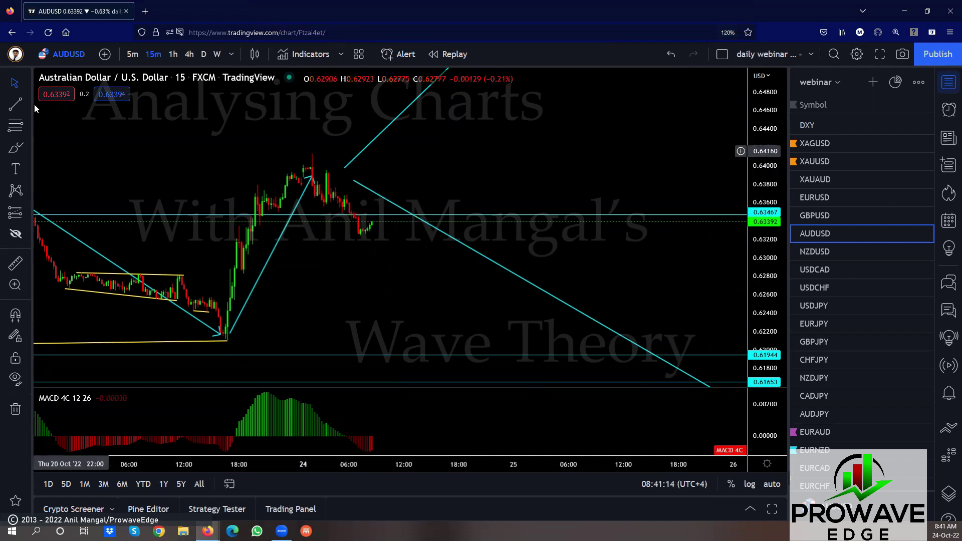
- Draw an upward arrow on AUDUSD from the 24 October pullback low to about 0.636
click(27, 103)
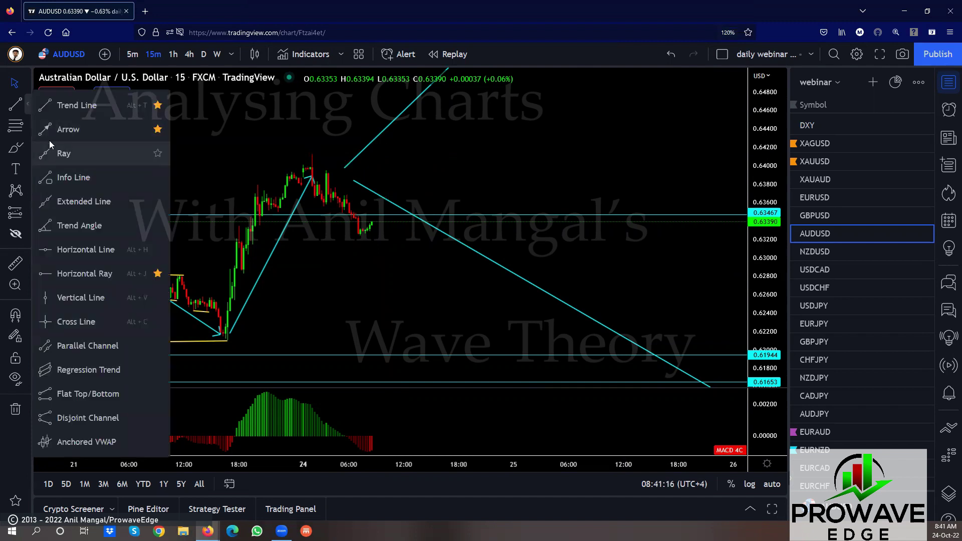
click(66, 130)
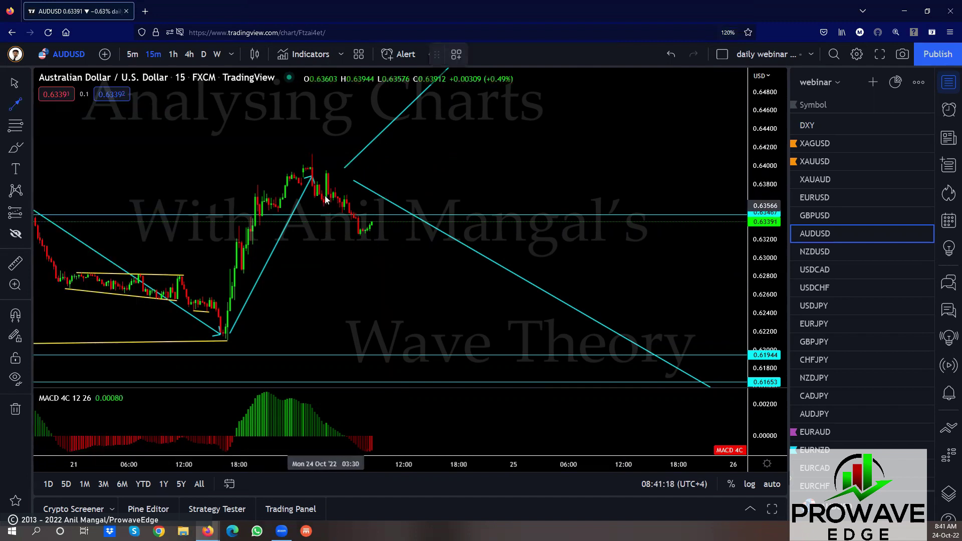
drag(371, 235, 375, 201)
drag(364, 234, 337, 232)
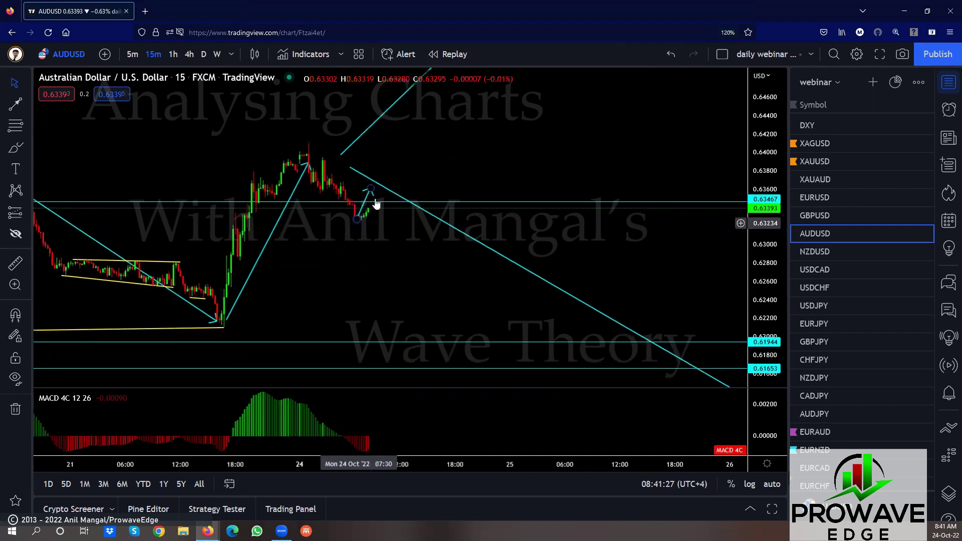
scroll(184, 116, down, 3)
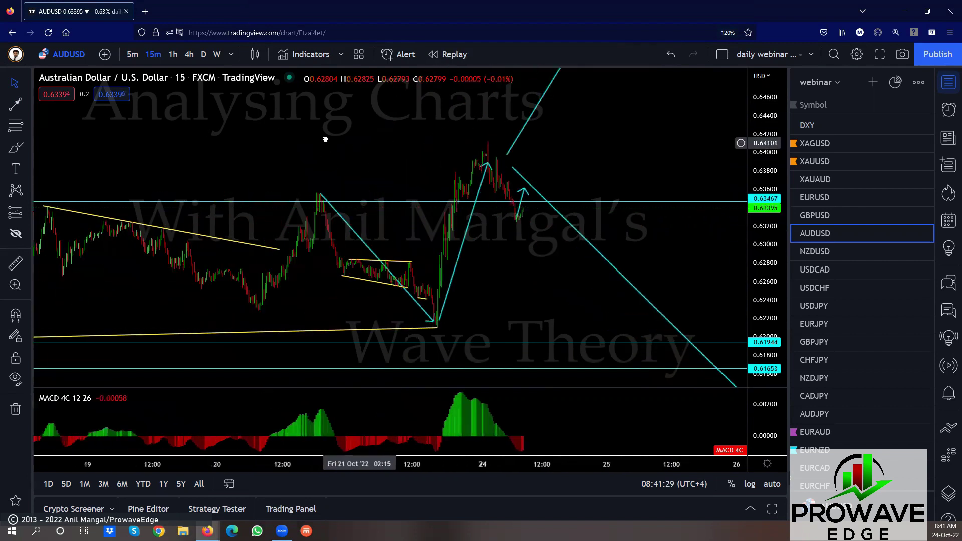
- Place a horizontal ray at 0.63188 beneath the AUDUSD 24 October pullback low and flag the symbol pink in the webinar watchlist
drag(326, 139, 266, 133)
click(27, 104)
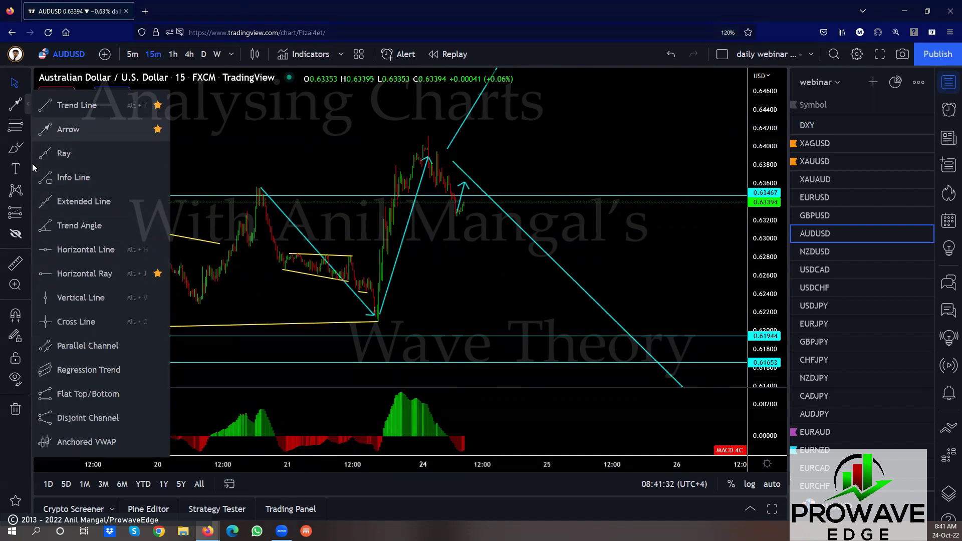
click(40, 274)
click(451, 220)
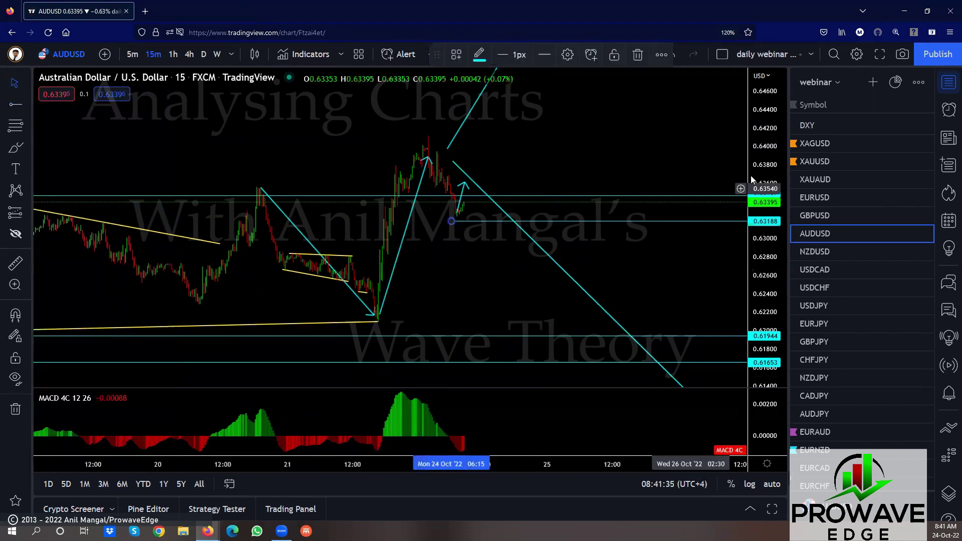
click(794, 233)
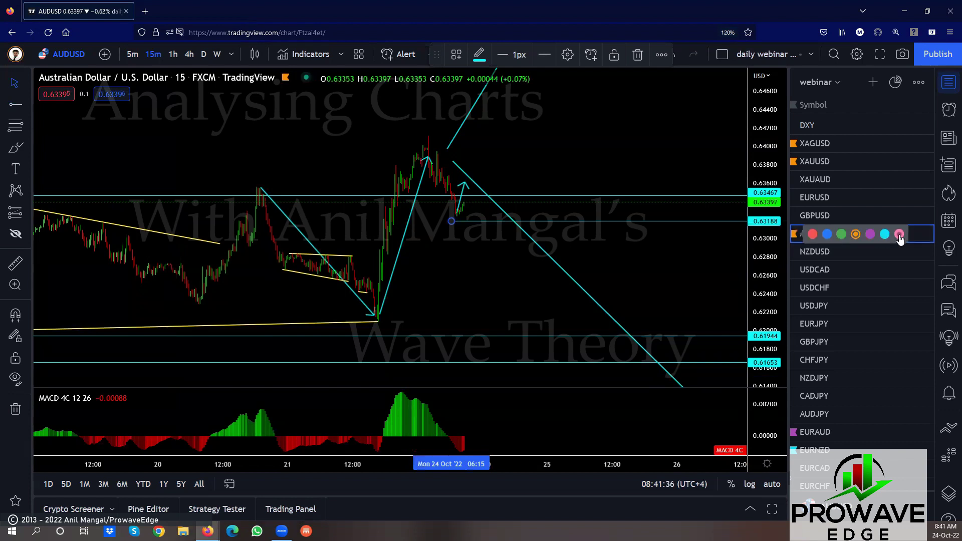
click(898, 235)
drag(733, 285, 726, 312)
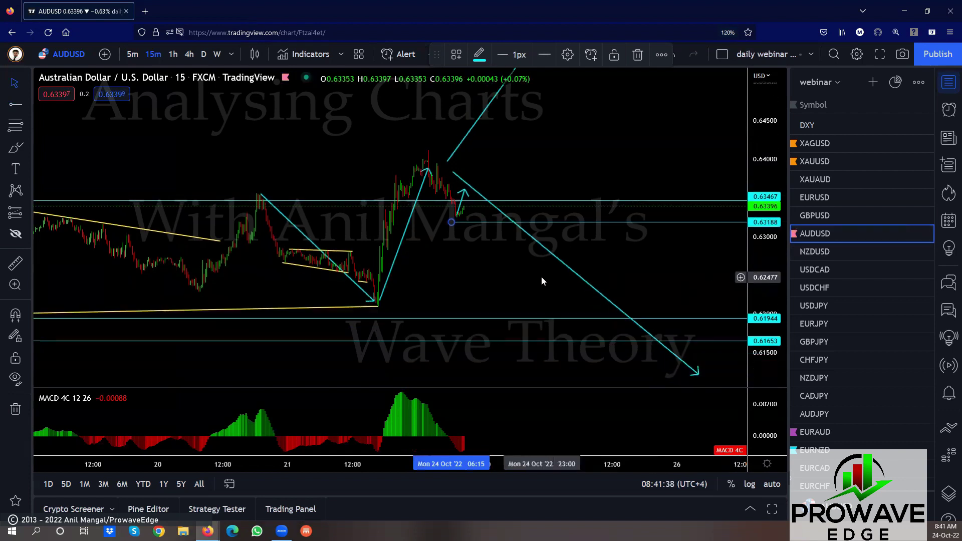
drag(526, 274, 402, 255)
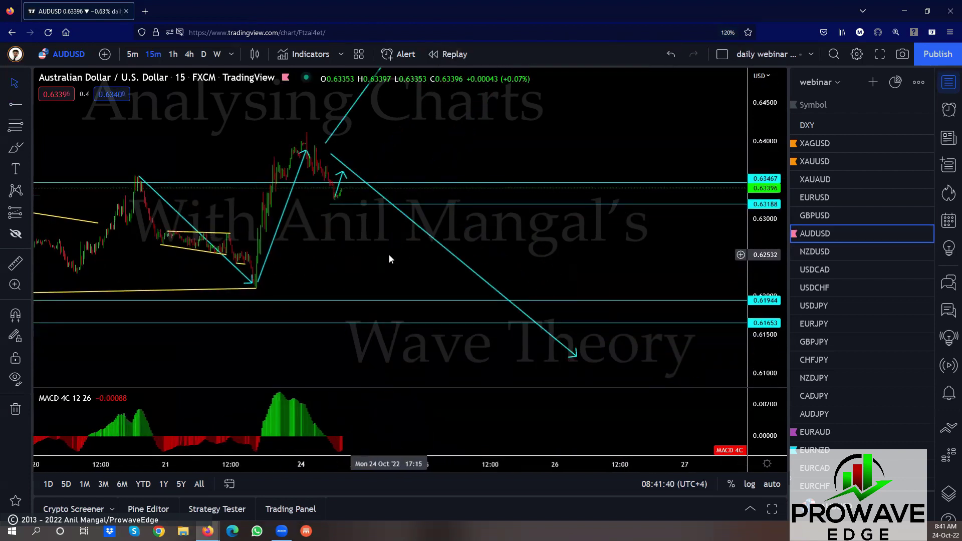
scroll(391, 255, down, 2)
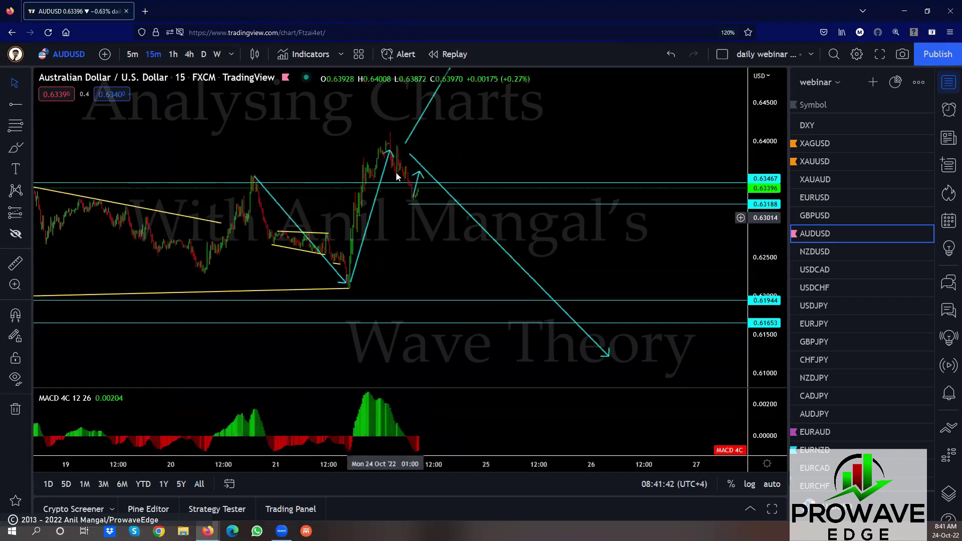
drag(419, 239, 401, 219)
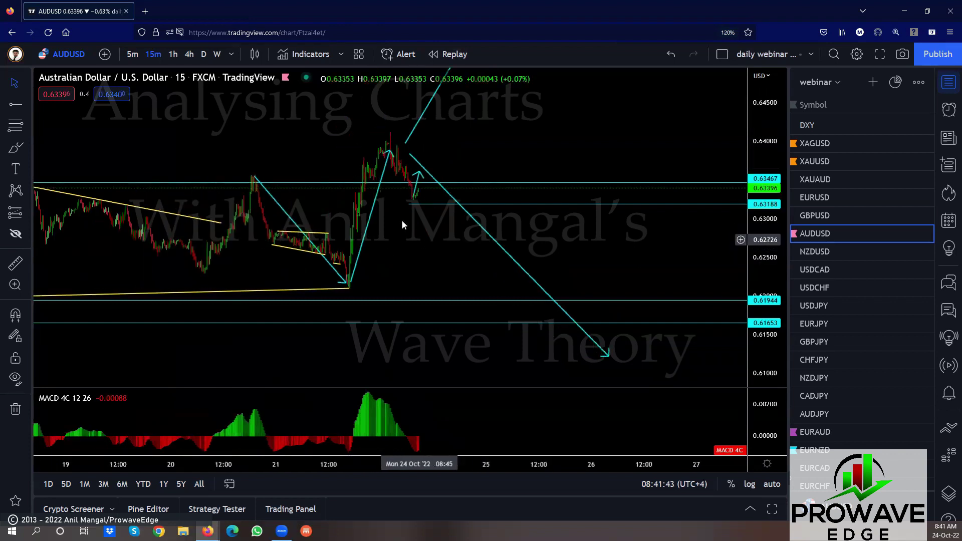
- Open NZDUSD and sketch its 24 October pullback as a falling channel reaching about 0.572, projecting a rally above 0.584
click(812, 251)
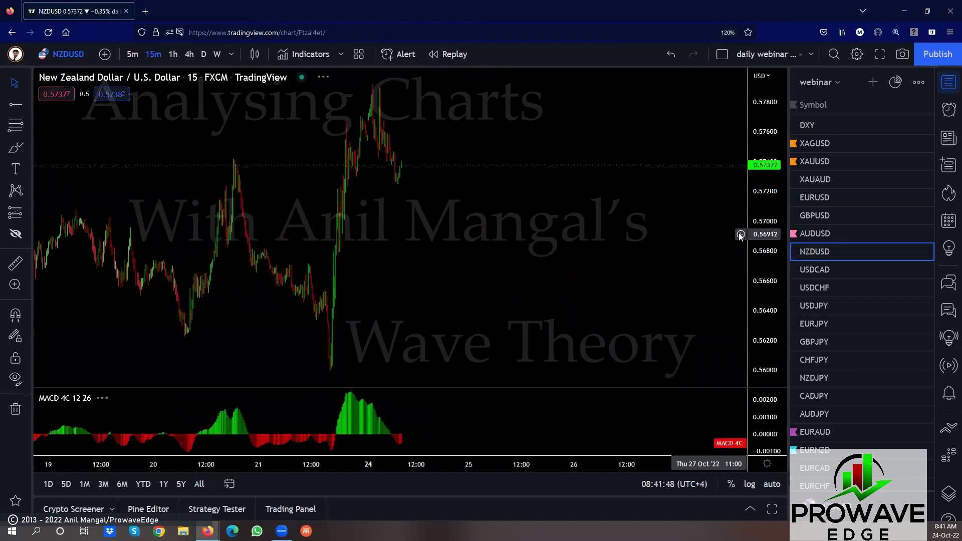
scroll(557, 335, down, 4)
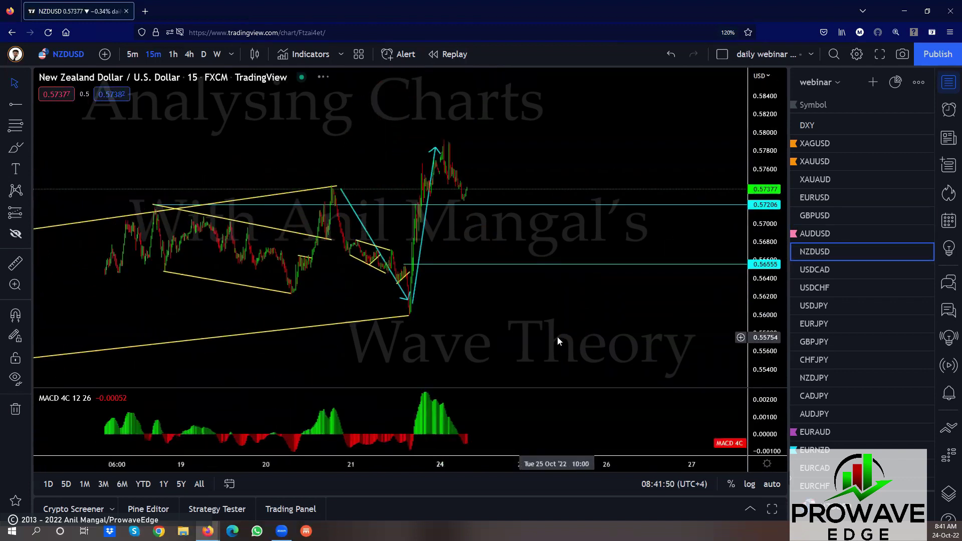
drag(567, 368, 549, 246)
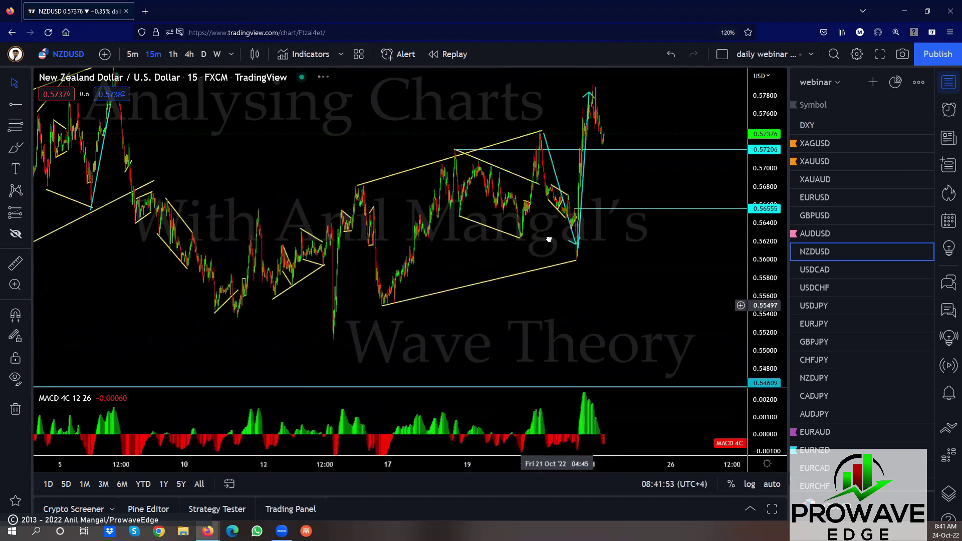
drag(625, 200, 589, 297)
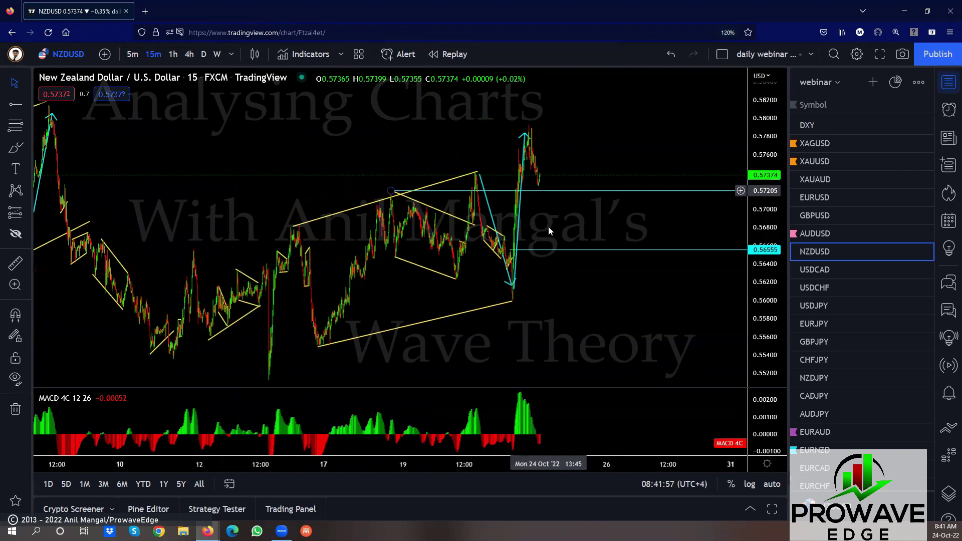
scroll(548, 226, up, 2)
scroll(488, 218, up, 3)
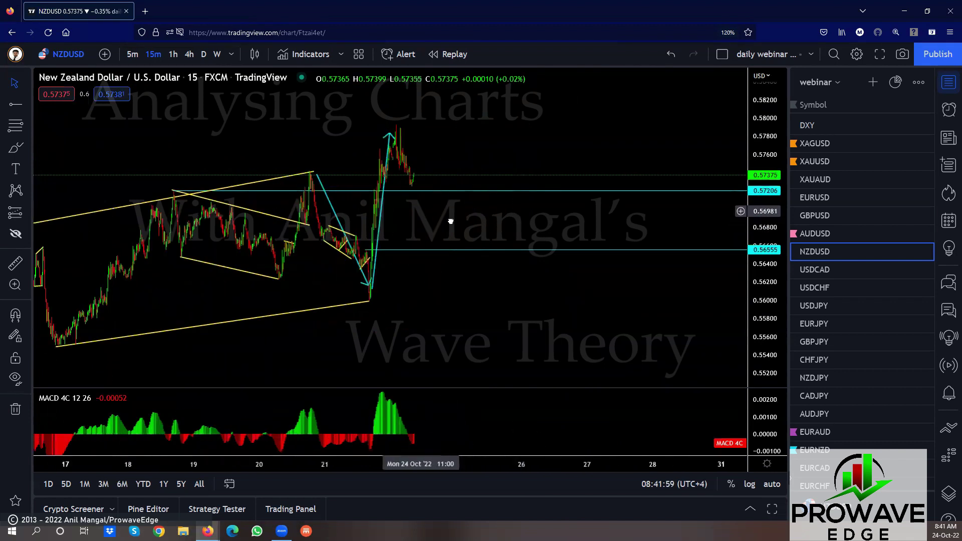
scroll(550, 233, up, 1)
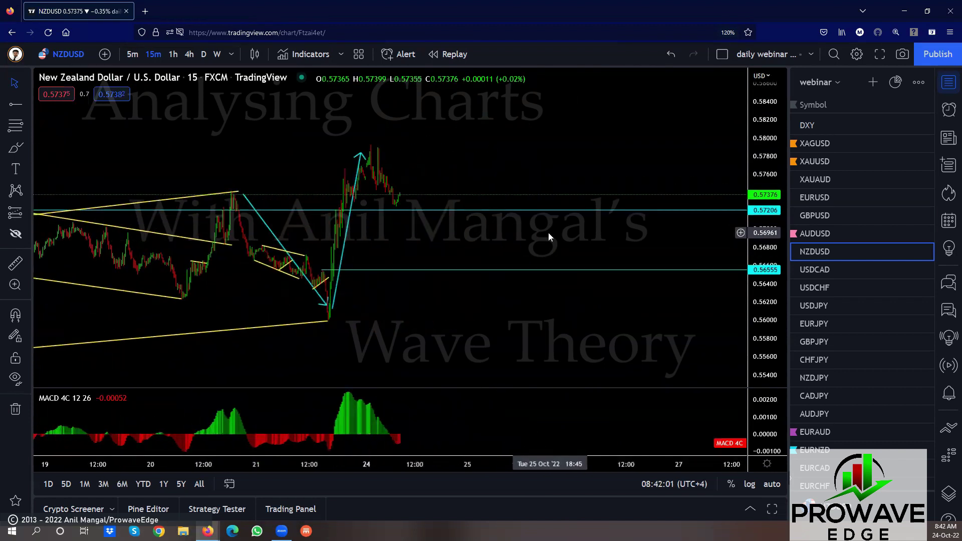
scroll(451, 231, up, 1)
drag(502, 222, 588, 179)
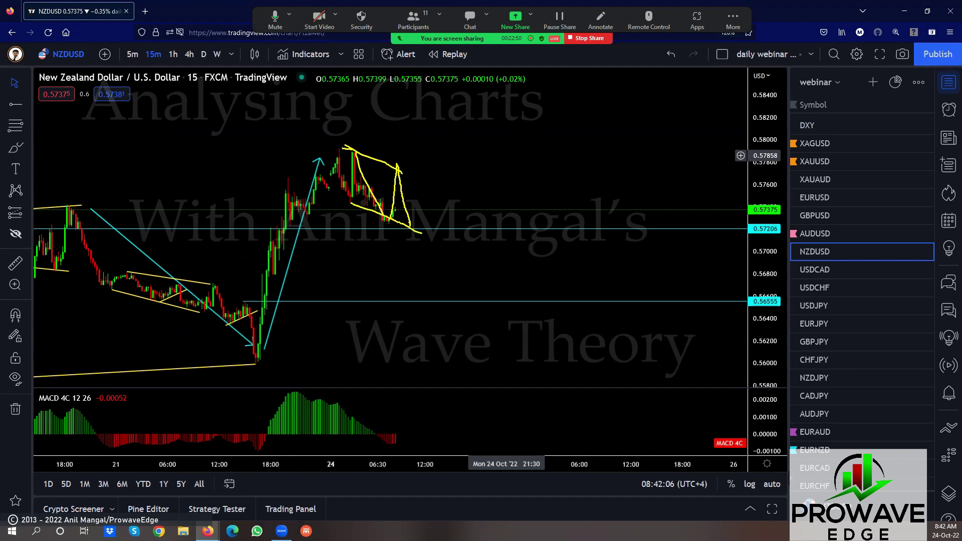
drag(415, 226, 447, 54)
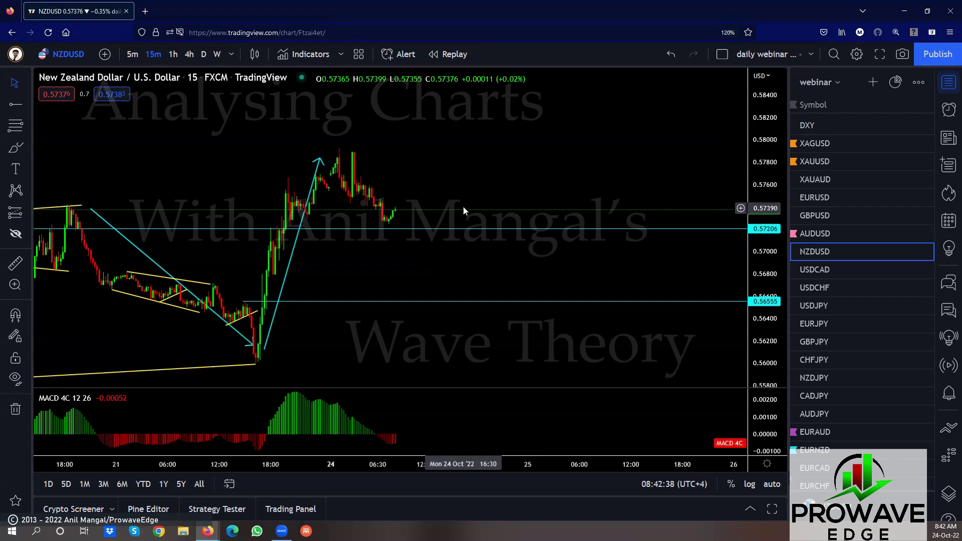
- Check the silver chart, XAGUSD, and move the horizontal ray beneath the XAUUSD 24 October pullback low to 1651.67
click(814, 143)
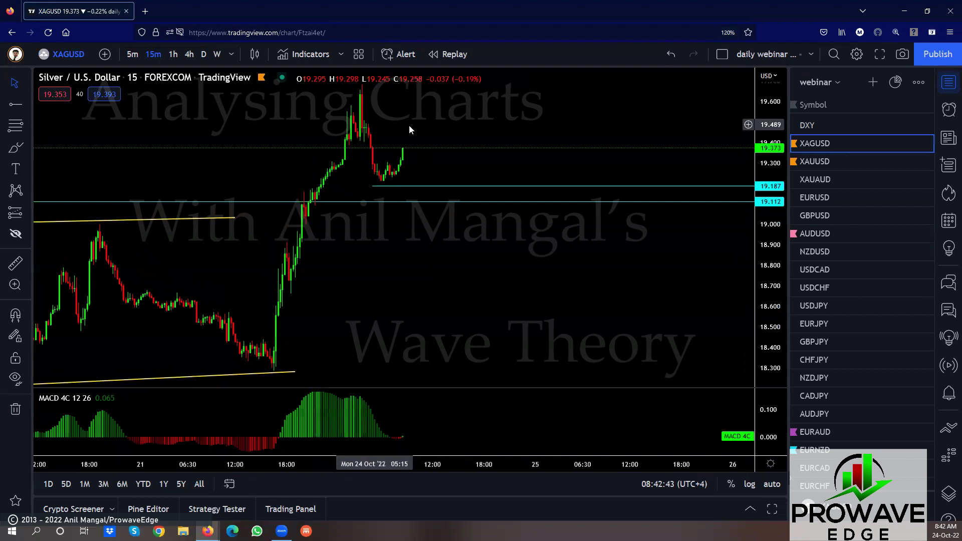
scroll(409, 125, up, 2)
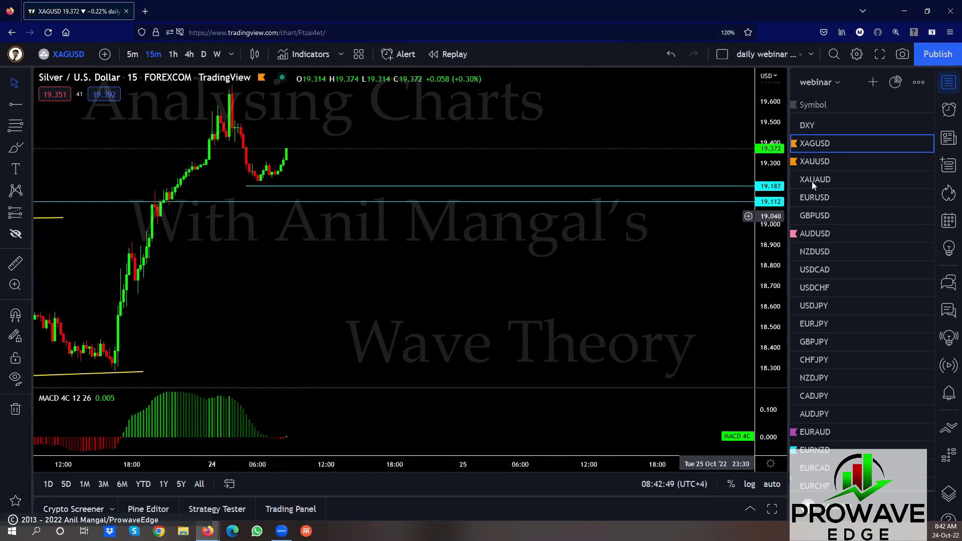
click(813, 162)
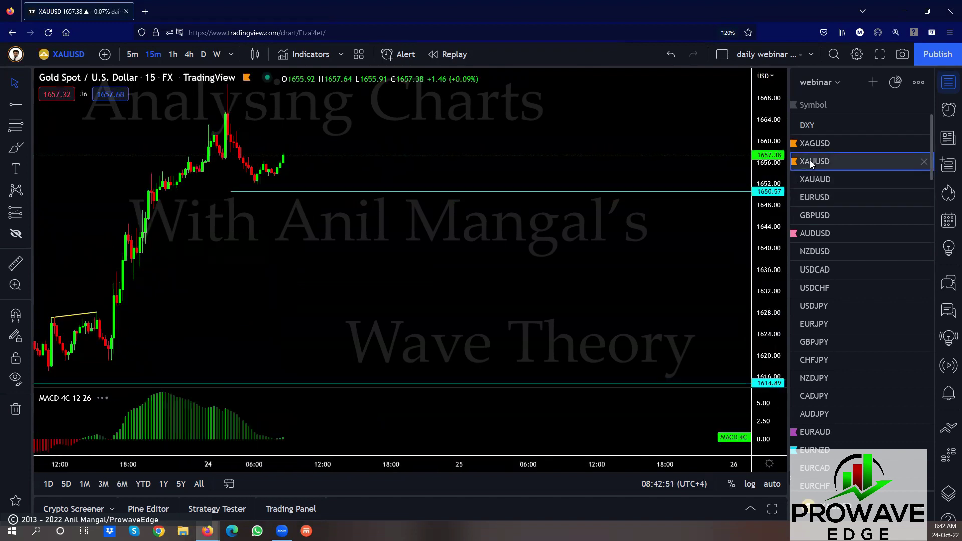
drag(232, 192, 240, 185)
drag(286, 224, 294, 247)
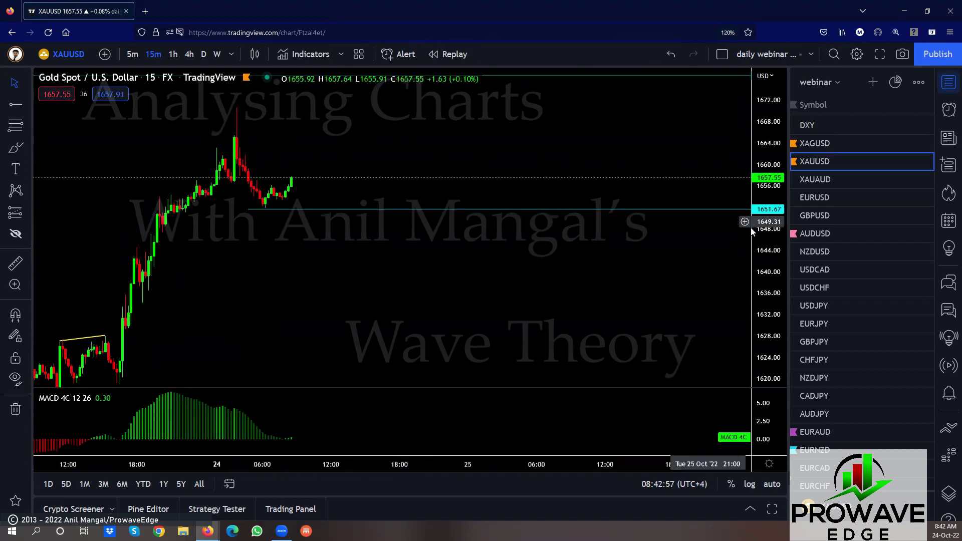
- Compare the AUDUSD and NZDUSD 15-minute pullbacks and open the USDCAD chart from the webinar watchlist
click(812, 234)
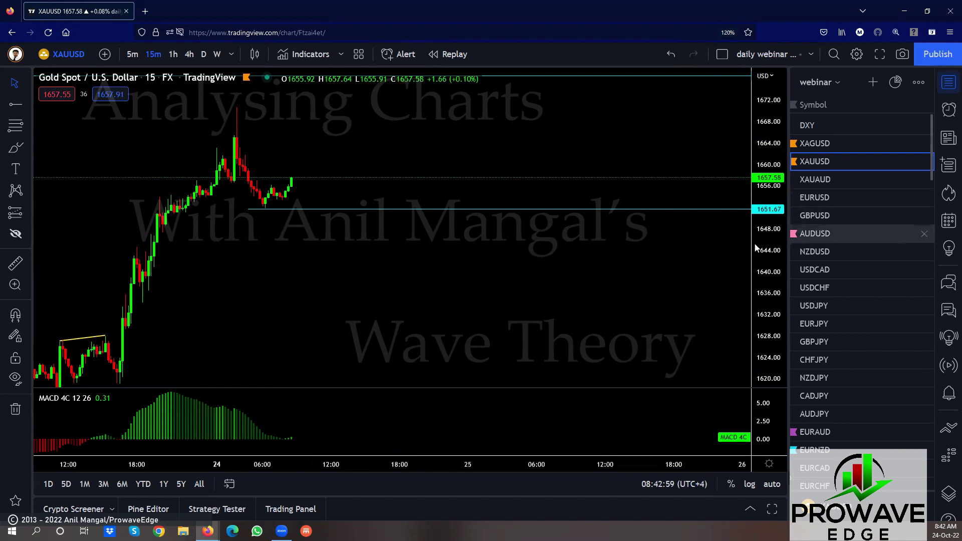
key(Down)
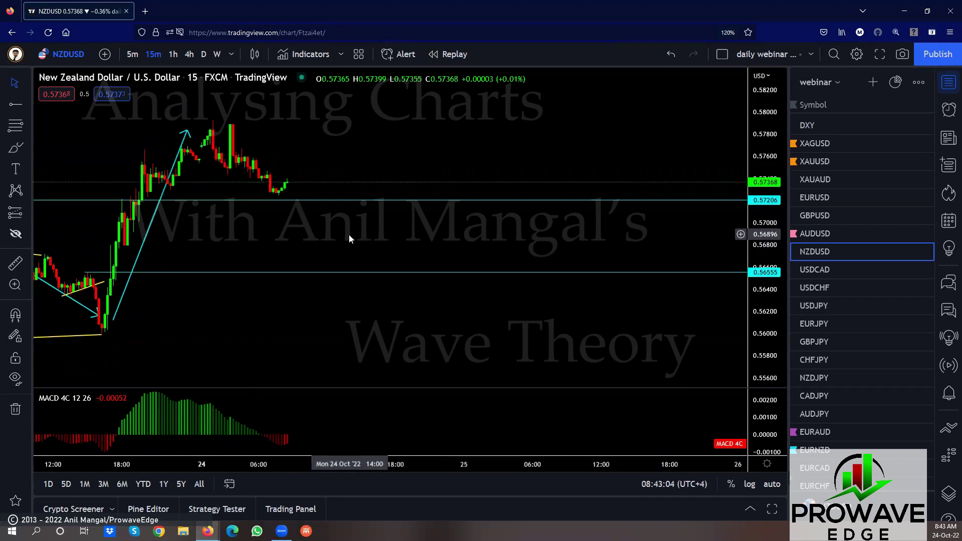
click(794, 234)
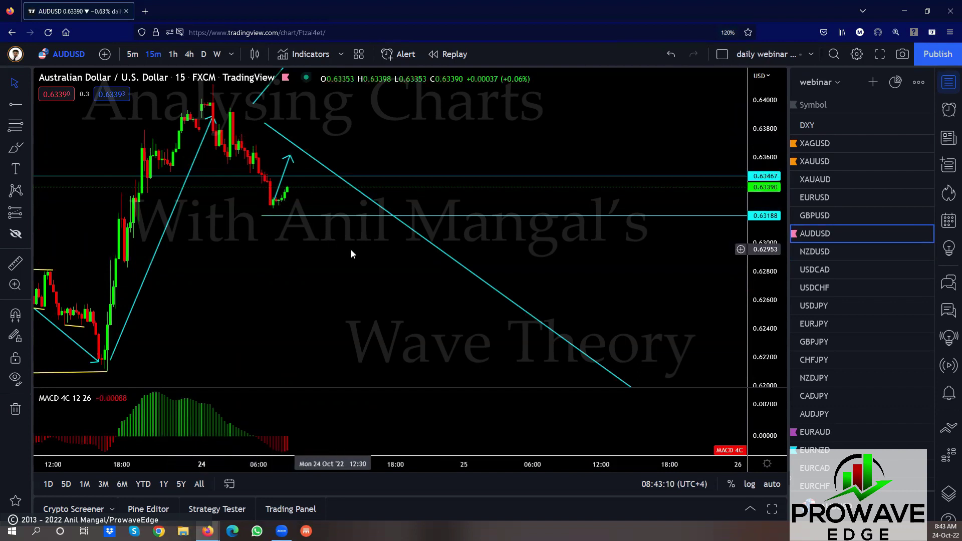
key(Down)
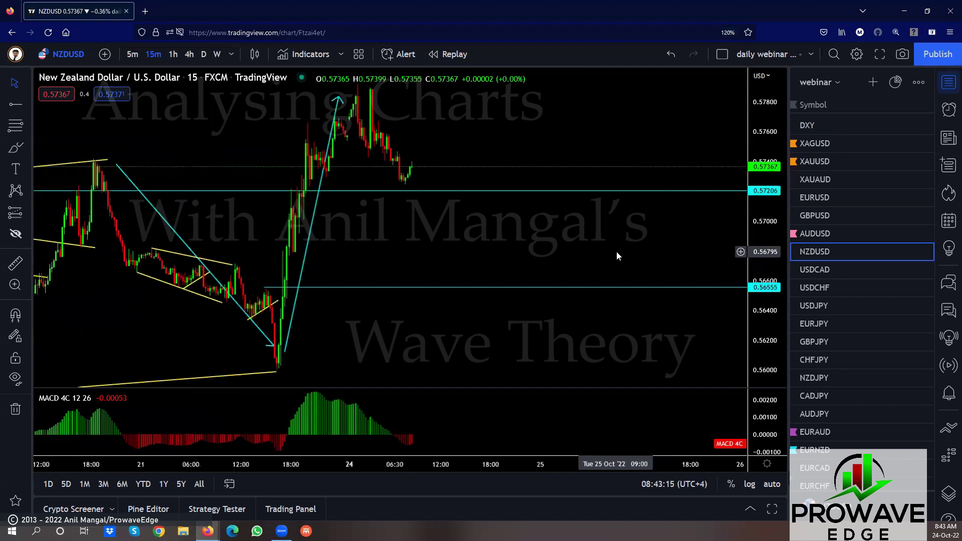
click(815, 271)
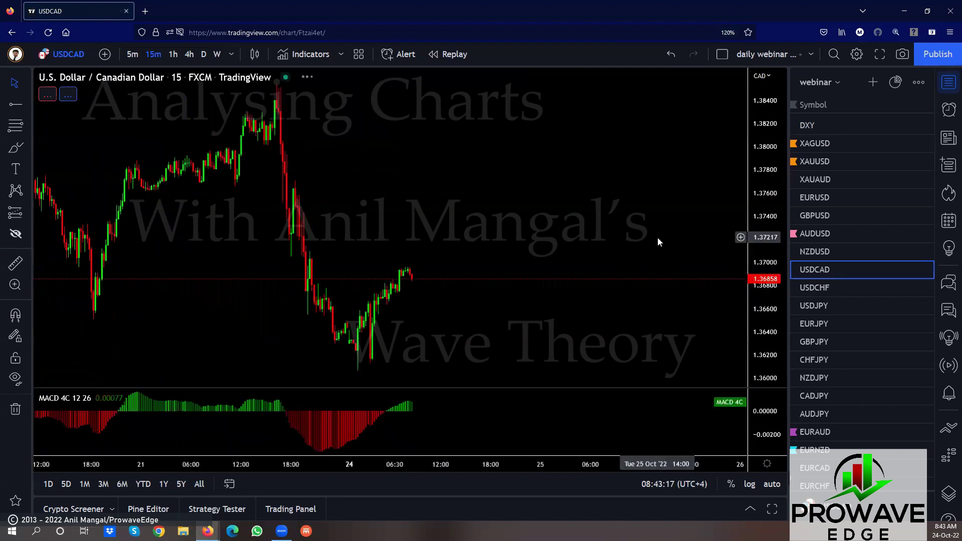
scroll(624, 223, down, 12)
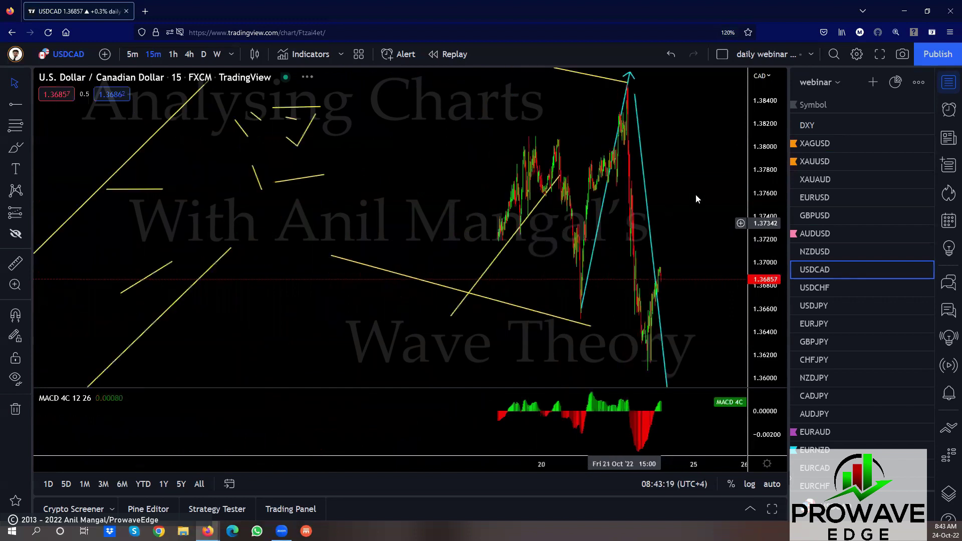
- Sketch a rising channel around the October swings on the USDCAD hourly chart, projecting waves up to about 1.42
drag(754, 129, 727, 283)
drag(479, 318, 381, 326)
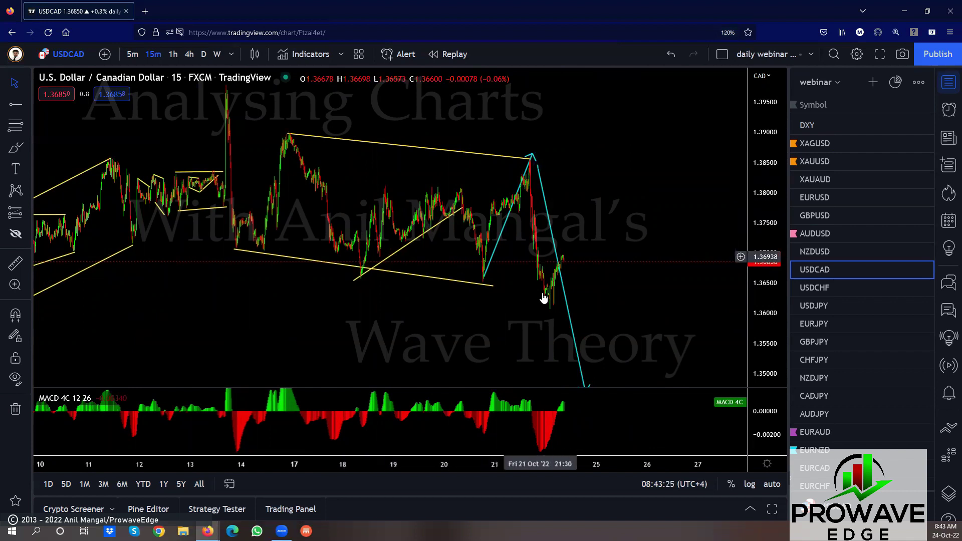
scroll(691, 200, down, 2)
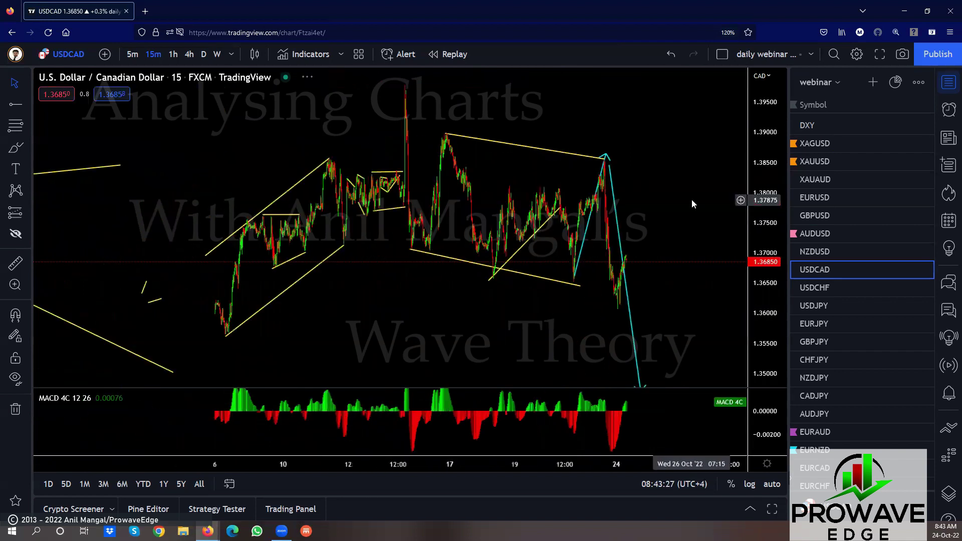
scroll(692, 199, down, 2)
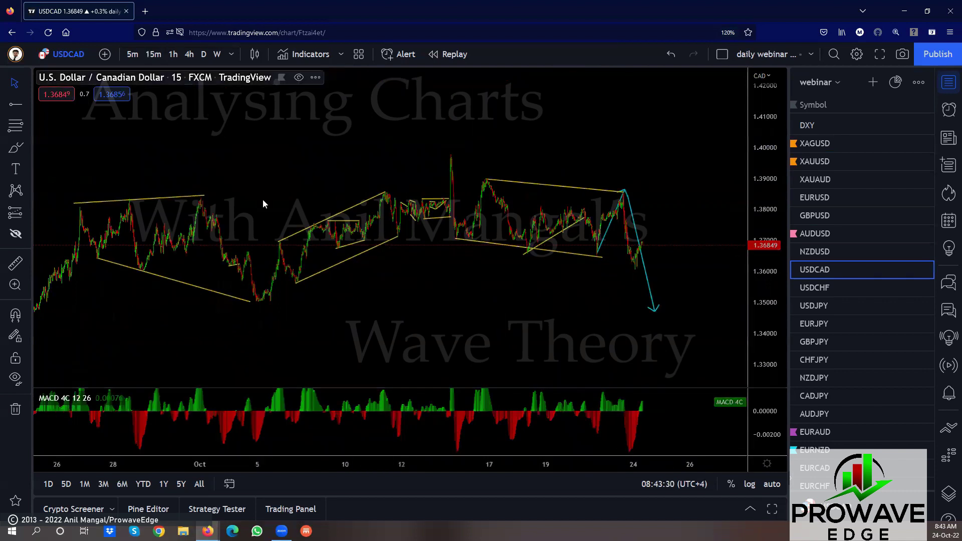
drag(756, 216, 752, 301)
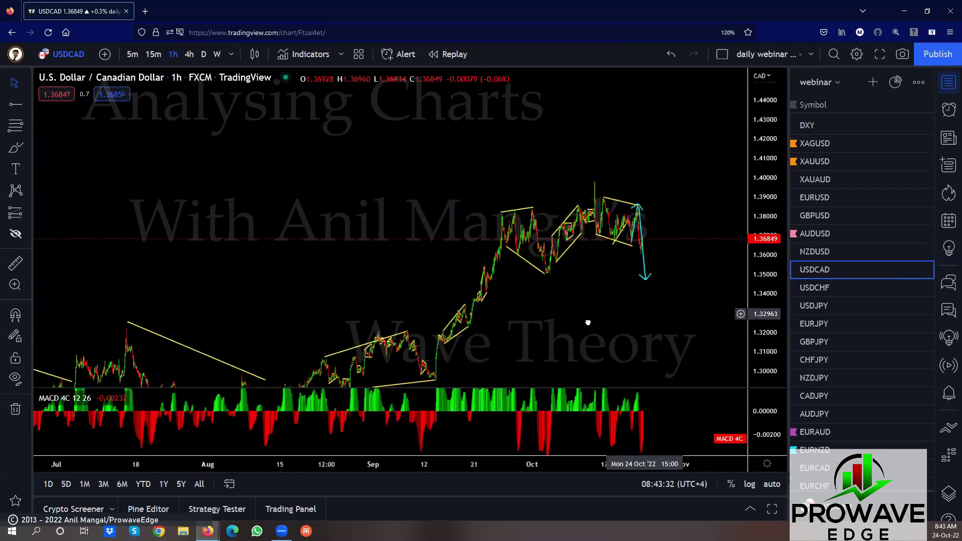
drag(588, 322, 457, 289)
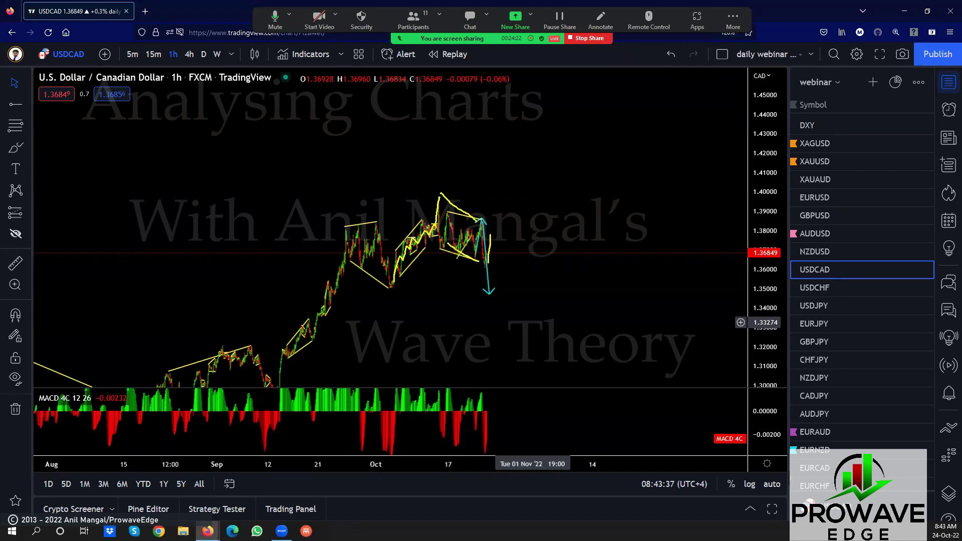
drag(345, 227, 573, 163)
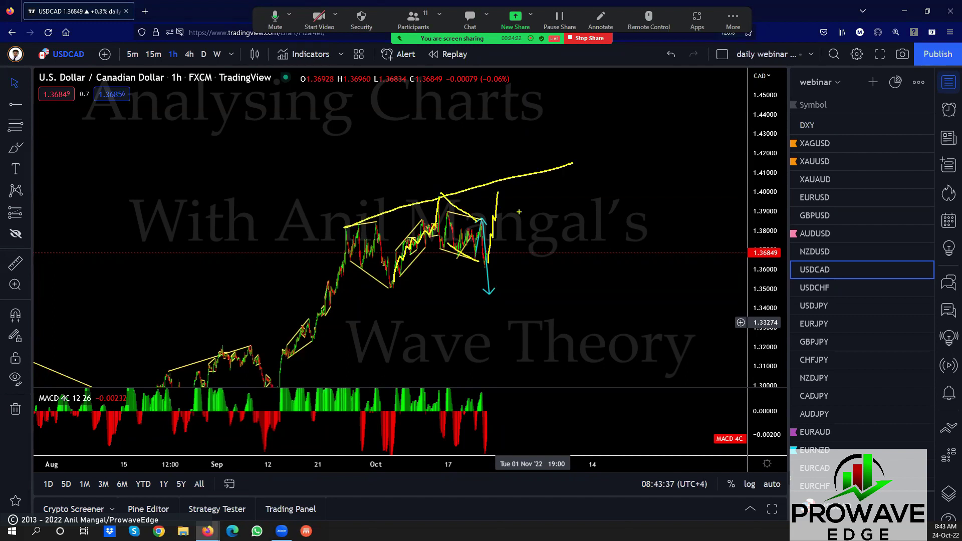
drag(393, 289, 531, 248)
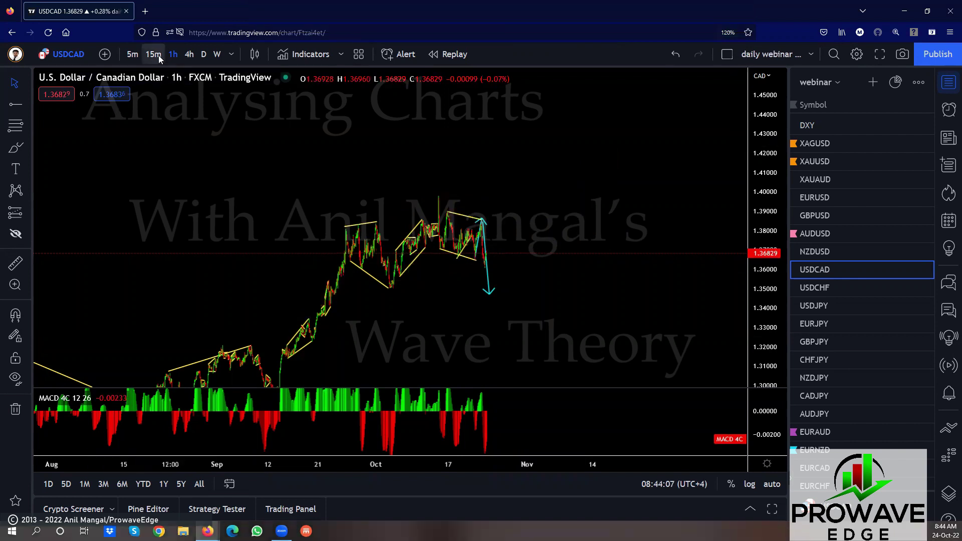
- Draw a rising trendline beneath the 24 October lows on the USDCAD 15-minute chart, from 1.36067 to 1.36532
click(157, 55)
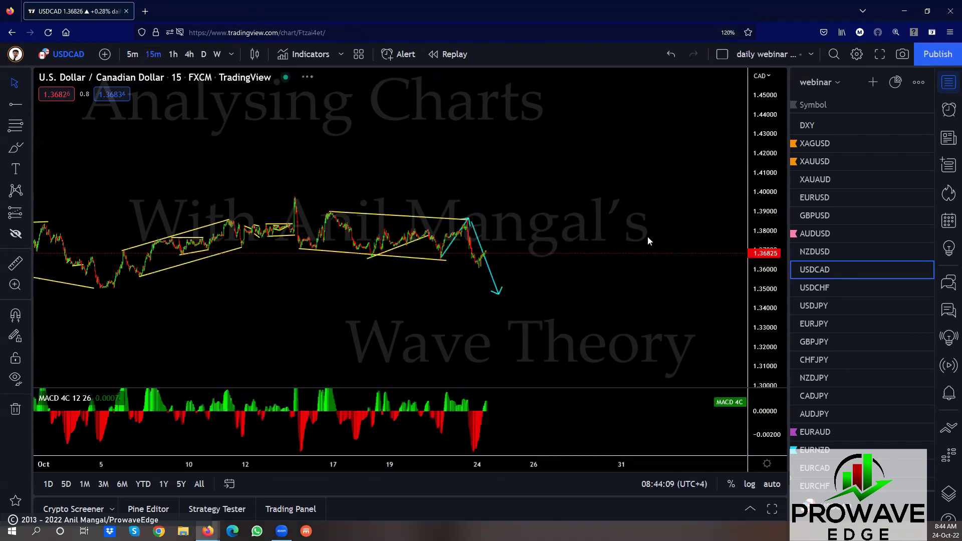
scroll(603, 234, up, 3)
scroll(603, 230, up, 1)
drag(389, 208, 610, 191)
scroll(610, 192, up, 7)
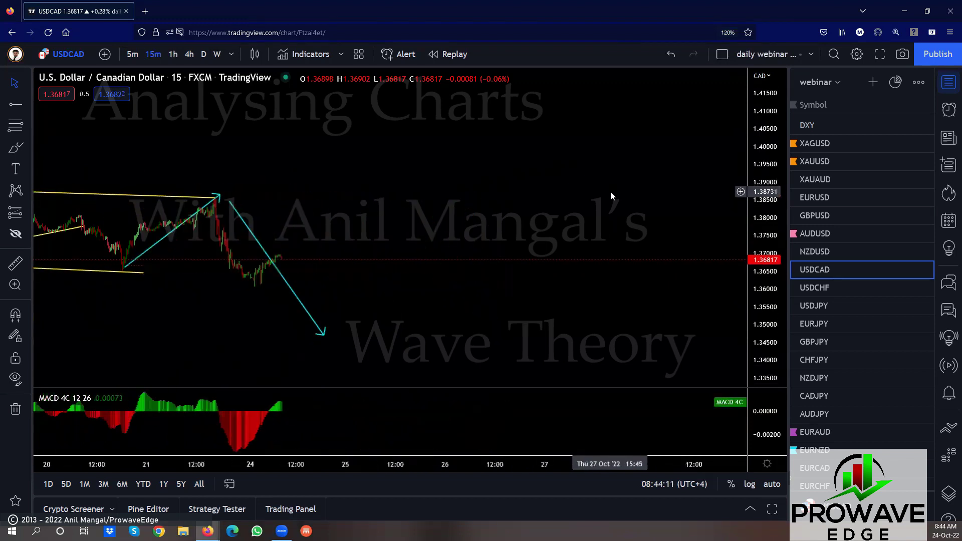
drag(273, 195, 666, 168)
scroll(714, 183, up, 4)
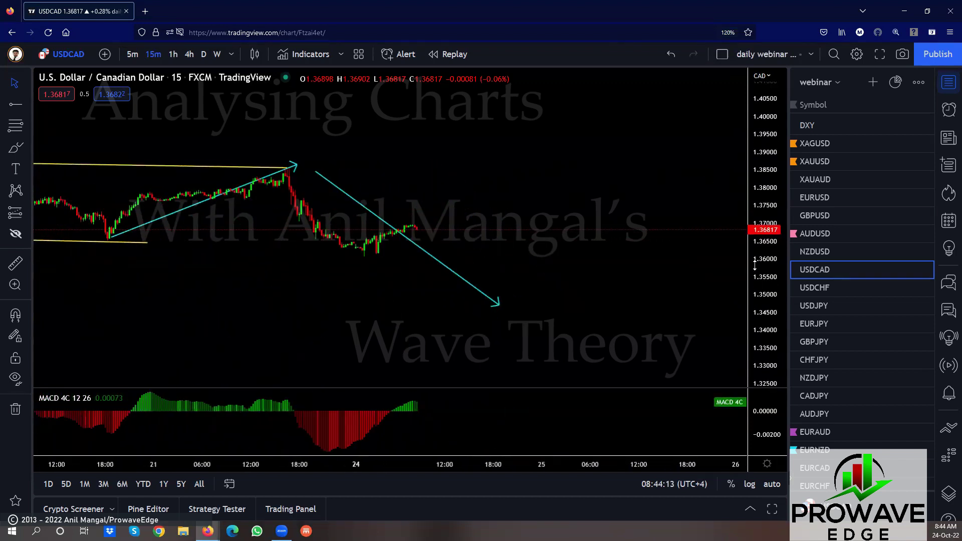
drag(754, 261, 755, 130)
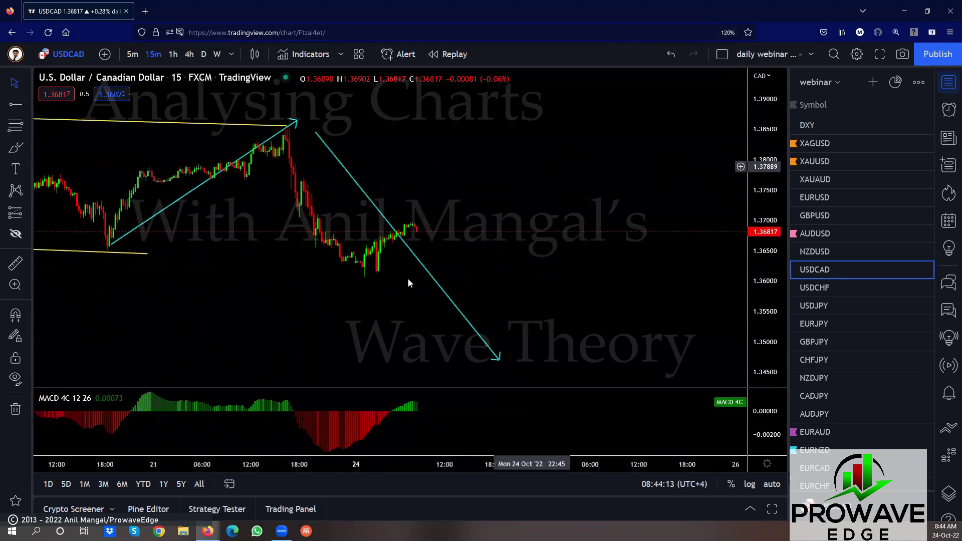
click(29, 105)
click(38, 105)
click(364, 277)
click(435, 249)
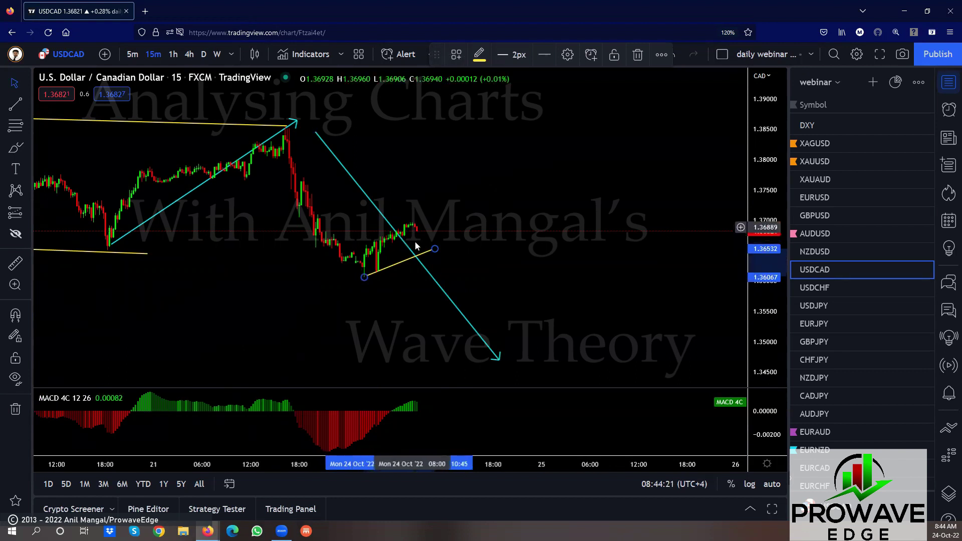
- Sketch a projected rally from the USDCAD 24 October pullback up to about 1.387 on the 15-minute chart
scroll(376, 308, down, 1)
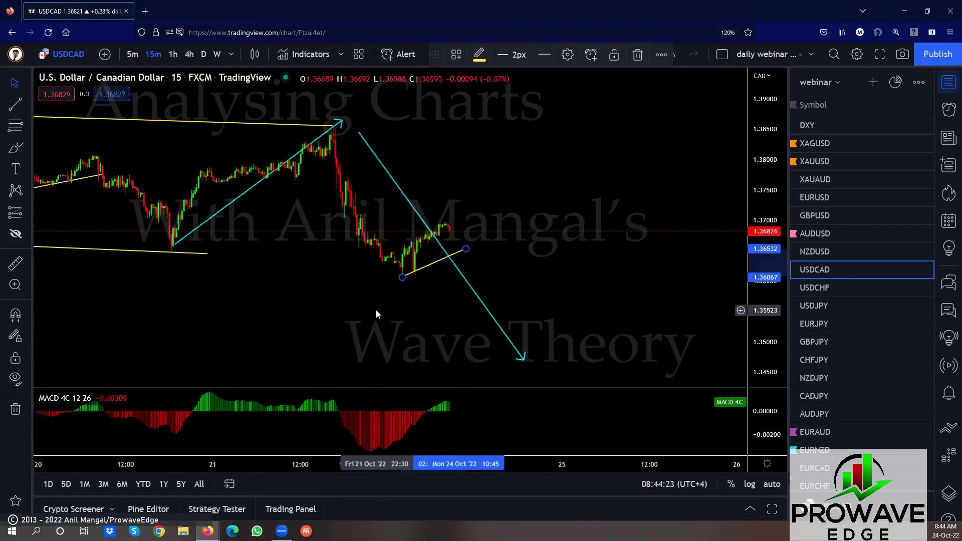
scroll(375, 309, down, 3)
scroll(375, 308, down, 2)
scroll(481, 296, down, 3)
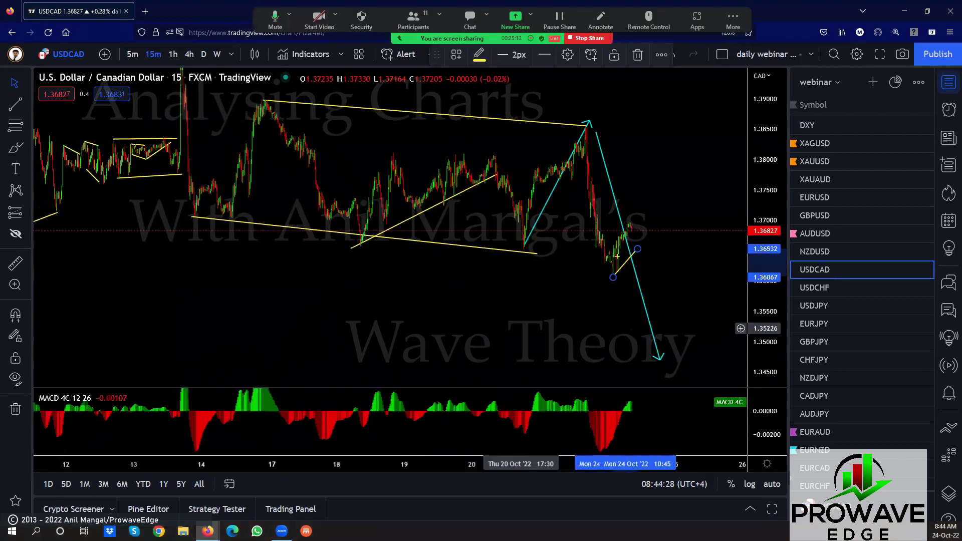
drag(664, 236, 670, 119)
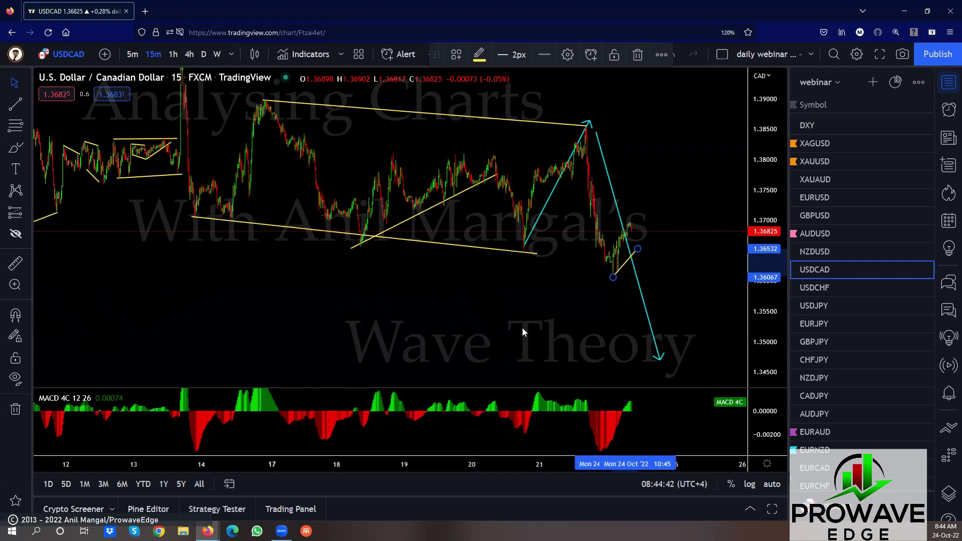
- Open USDCHF from the webinar watchlist and examine its long rising trendline and October swings on the hourly chart
click(829, 288)
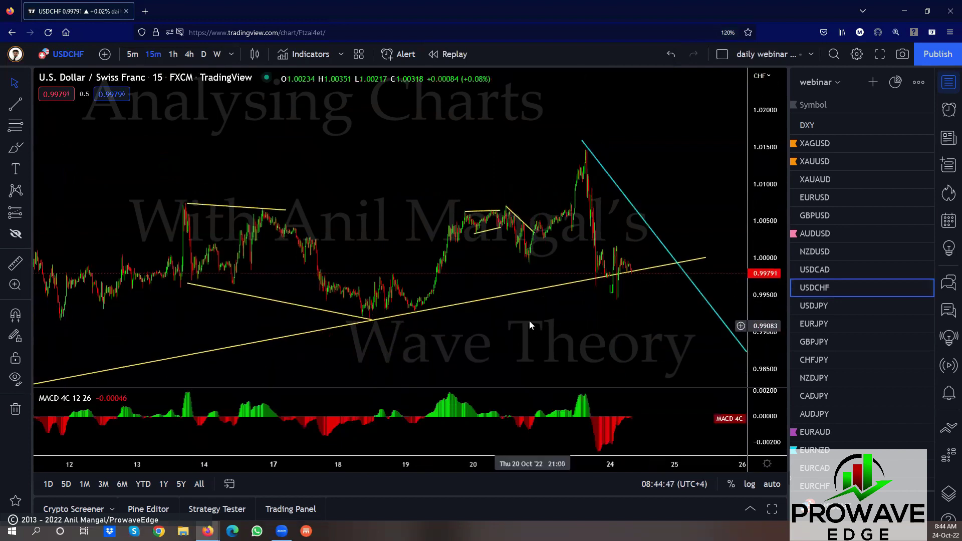
scroll(529, 321, down, 5)
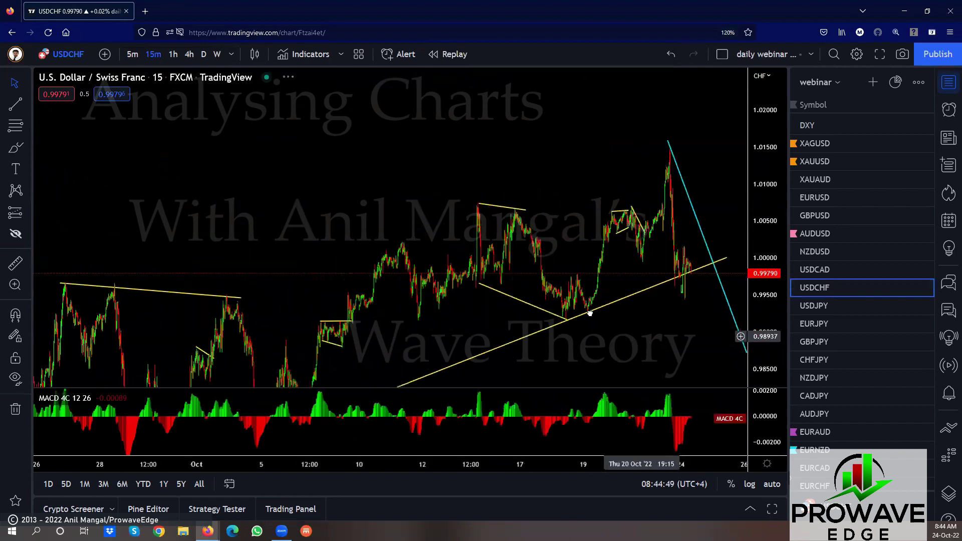
drag(504, 287, 372, 212)
click(172, 54)
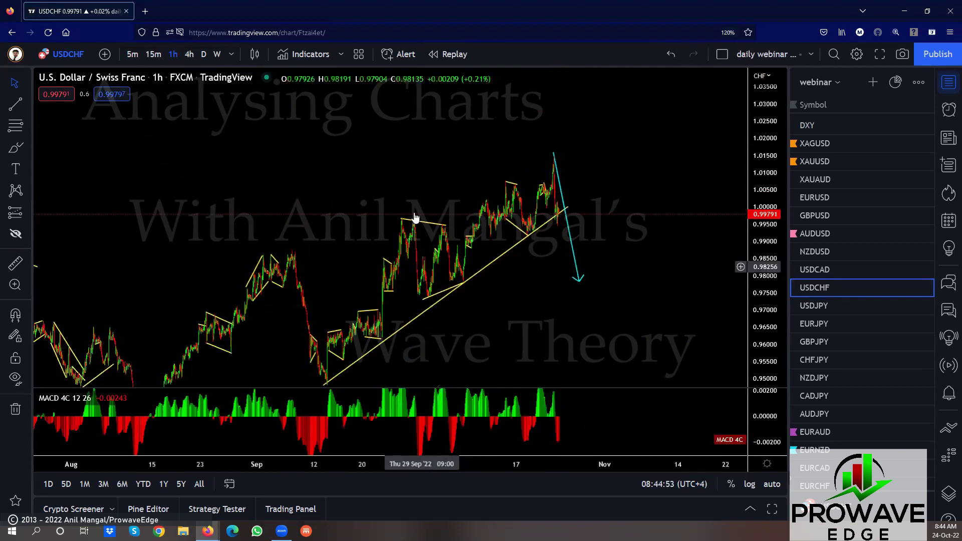
drag(555, 245, 584, 152)
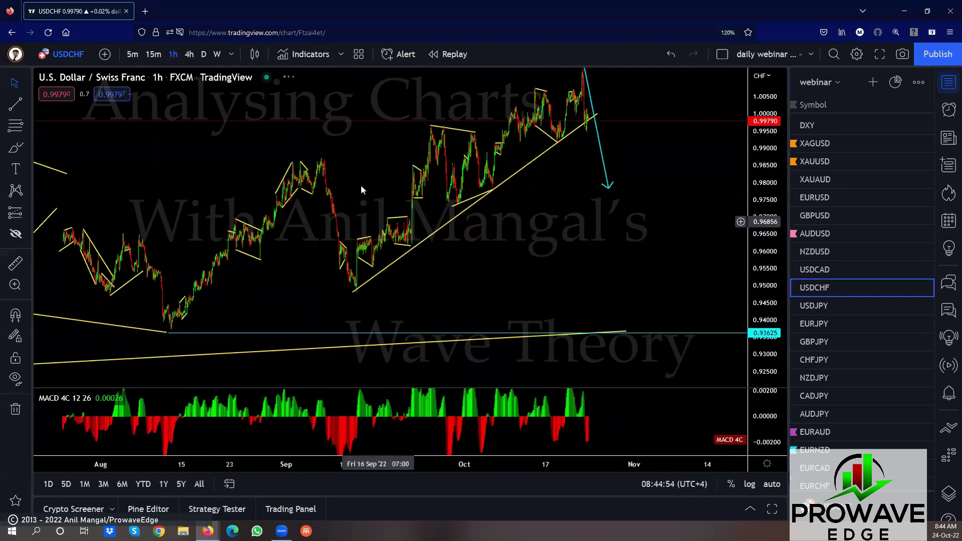
scroll(508, 248, up, 6)
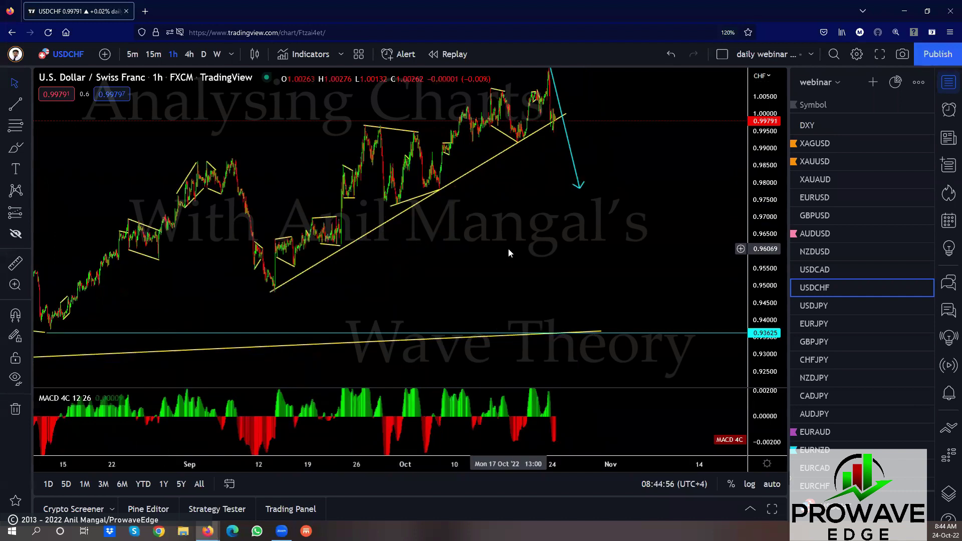
drag(601, 231, 714, 228)
scroll(531, 276, up, 3)
- Sketch the USDCHF 24 October consolidation on the 15-minute chart with a rally to about 1.013 and a drop to about 0.991, clearing it when finished
click(154, 55)
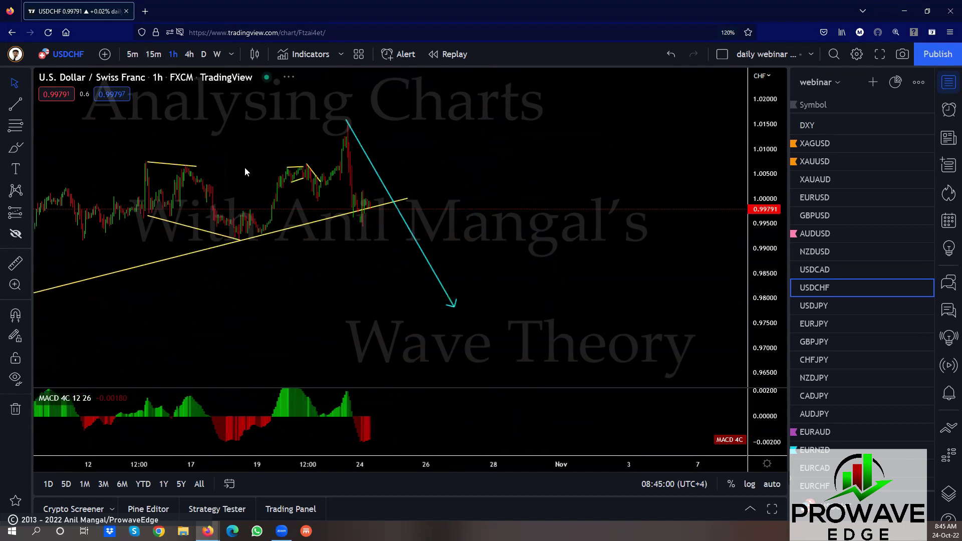
drag(750, 352, 721, 214)
drag(266, 246, 346, 354)
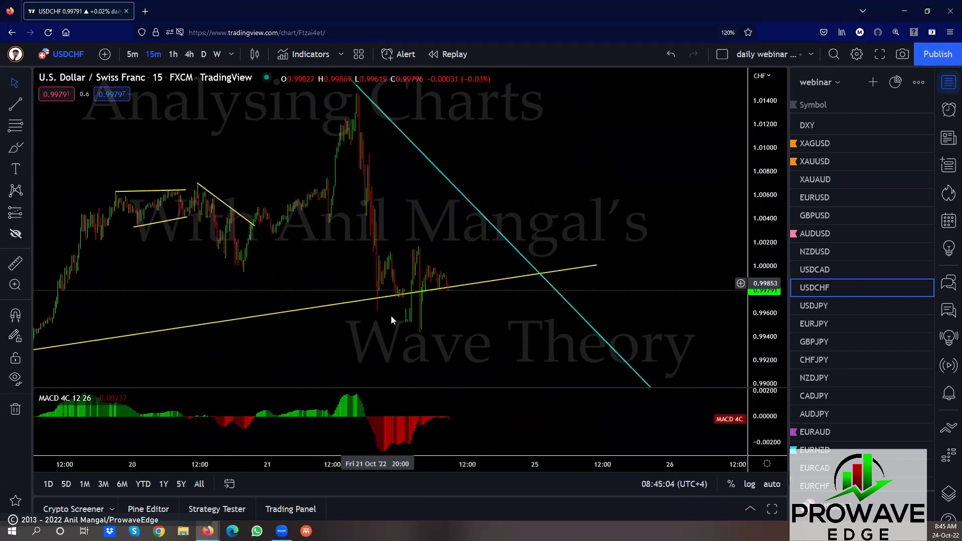
scroll(391, 317, up, 4)
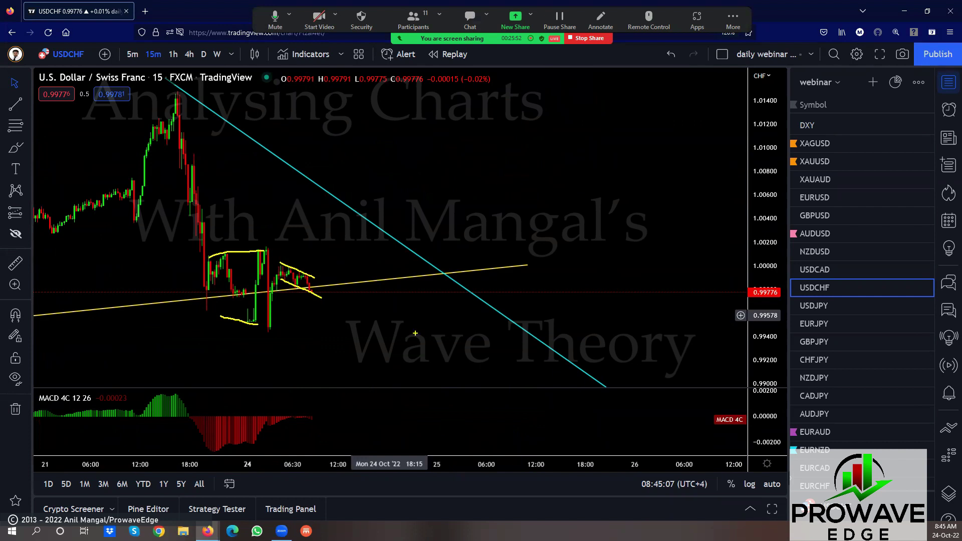
drag(315, 290, 375, 109)
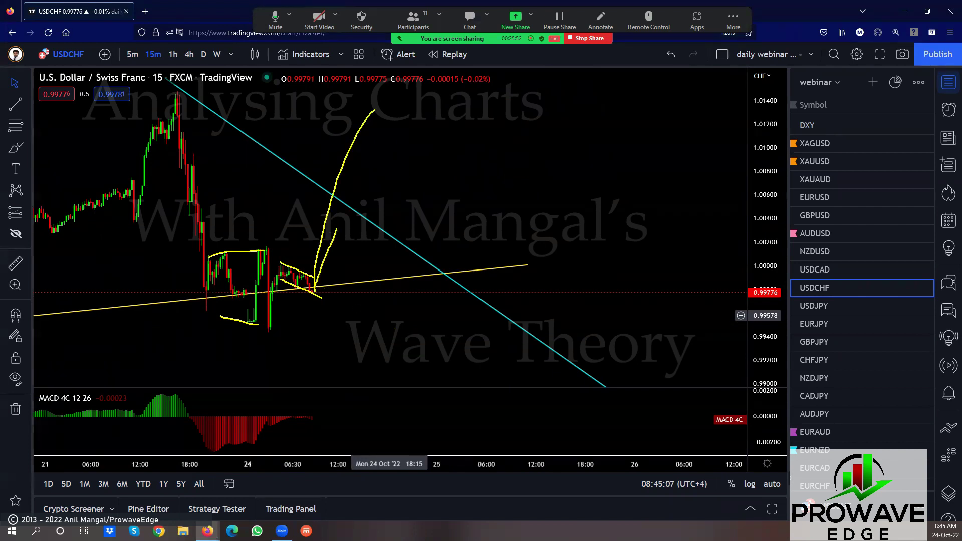
drag(343, 257, 356, 368)
key(Escape)
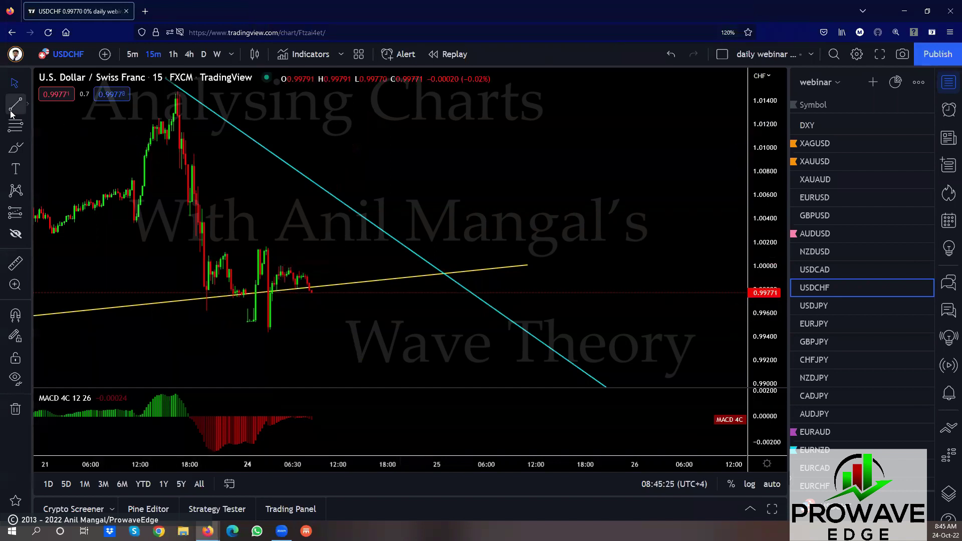
- Draw a falling trendline over the USDCHF 24 October minor highs from 1.00026 to 0.99898 and check it on the hourly chart
click(280, 262)
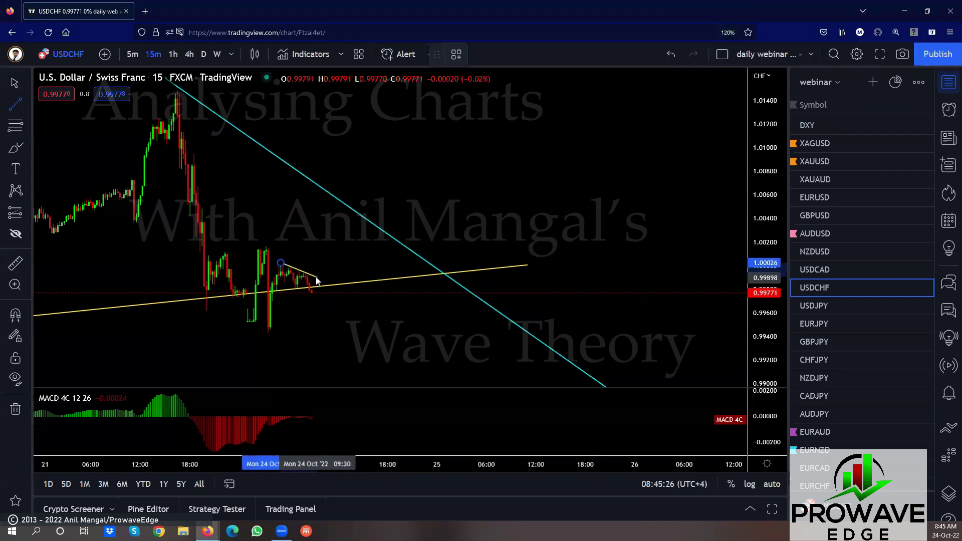
click(318, 277)
click(173, 54)
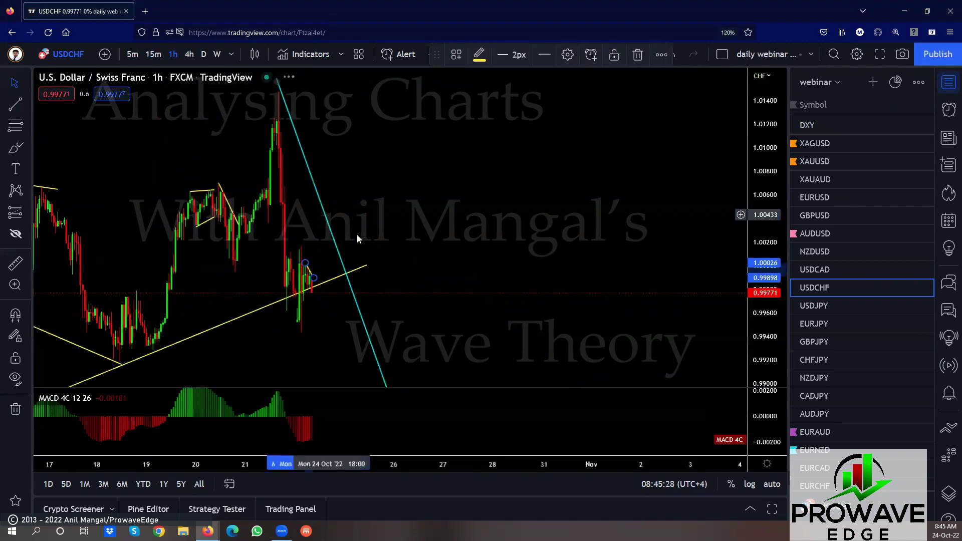
drag(232, 206, 557, 232)
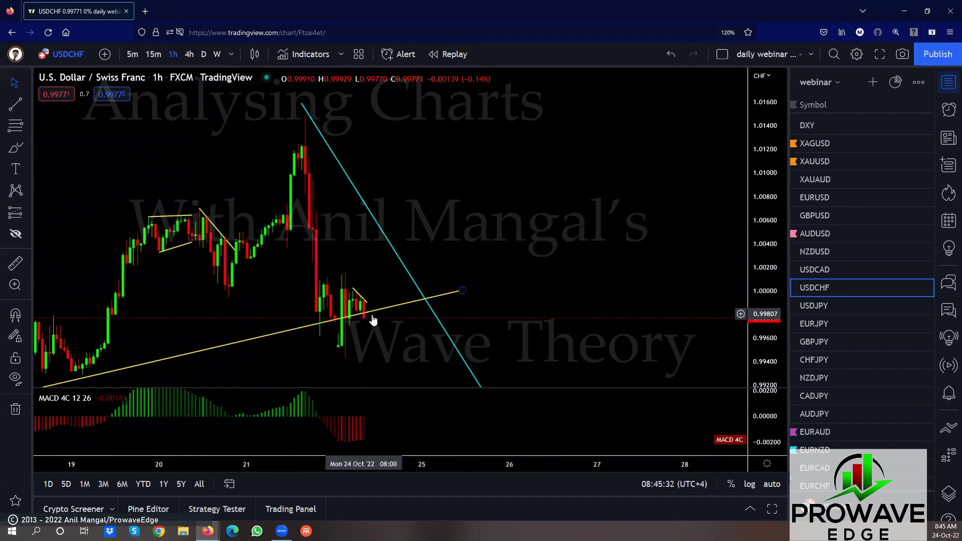
- Place a horizontal ray at 0.99958 on the USDCHF 15-minute falling trendline and refit the trendline's ends to the minor highs
click(153, 55)
drag(762, 382, 755, 249)
drag(646, 253, 620, 144)
drag(434, 286, 475, 200)
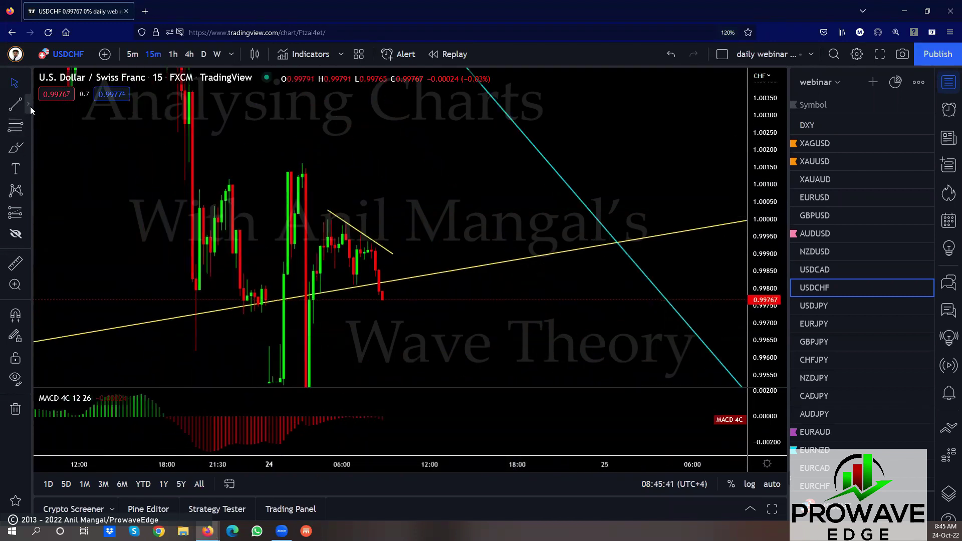
click(30, 106)
click(39, 272)
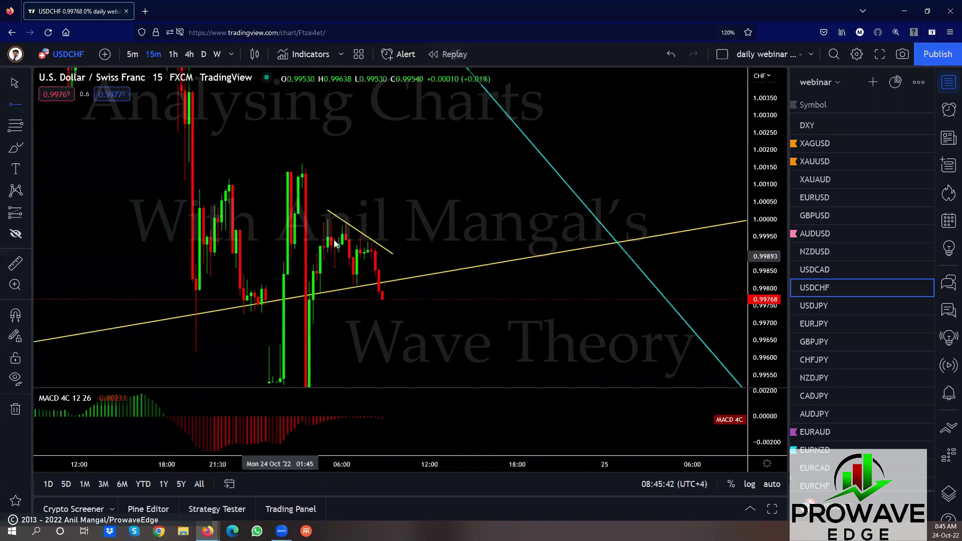
click(360, 234)
click(391, 253)
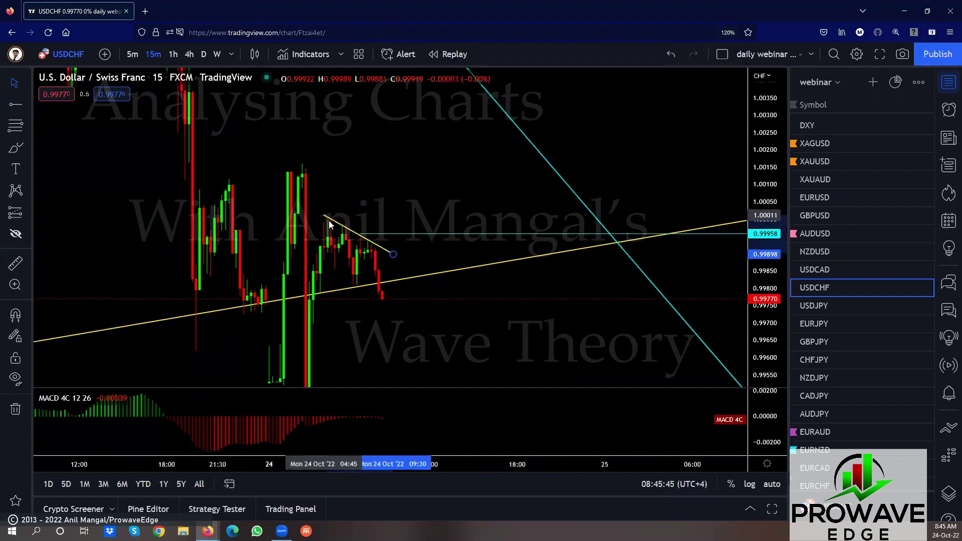
drag(393, 255, 404, 256)
- Sketch a falling channel around the USDCHF 24 October swings, projecting a rebound to the 0.99958 ray and a drop to about 0.9895
drag(401, 339, 398, 249)
drag(756, 253, 756, 340)
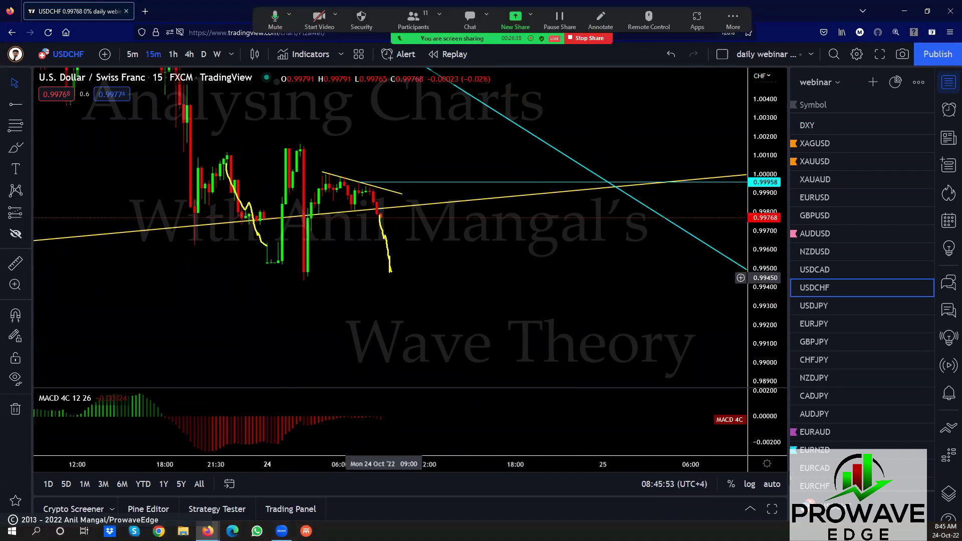
drag(409, 190, 447, 343)
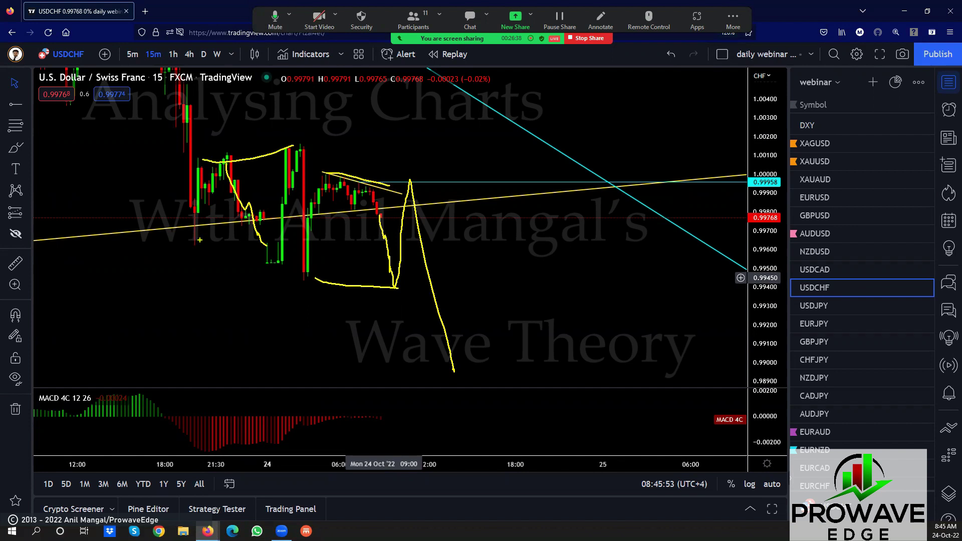
drag(184, 89, 271, 179)
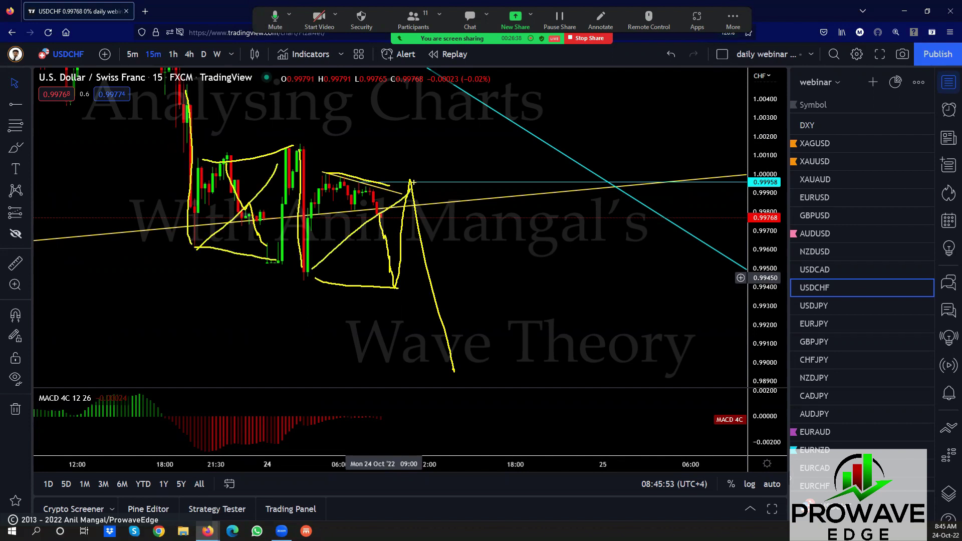
drag(306, 145, 490, 216)
drag(194, 242, 469, 329)
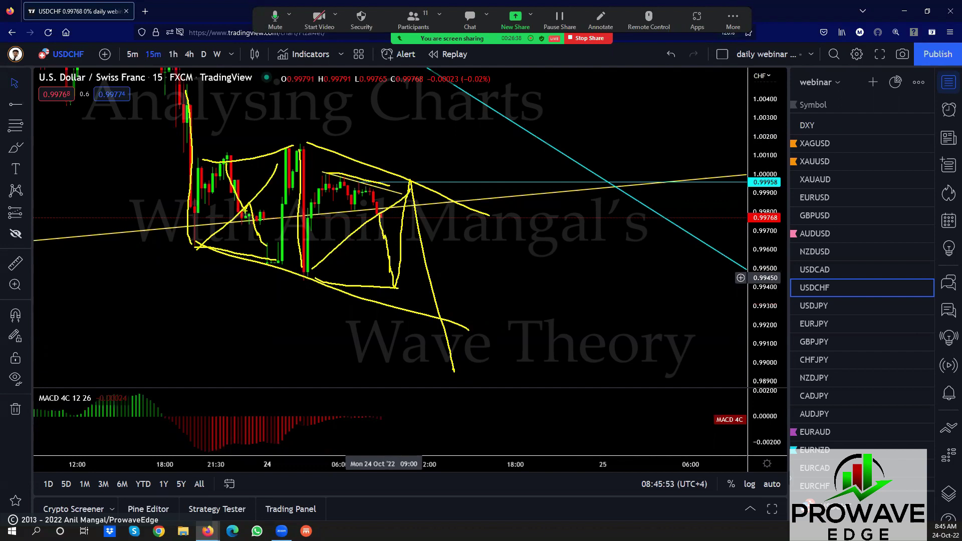
- Sketch a rounded outline around the USDCHF falling channel, reaching down to about 0.992, retrace its swings, and clear all the annotations
drag(210, 148, 405, 177)
drag(574, 294, 301, 261)
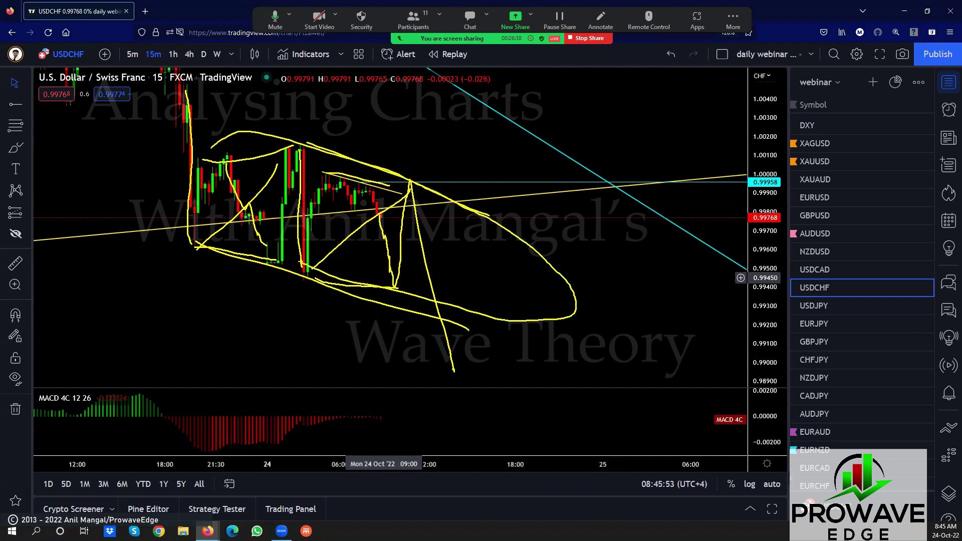
drag(188, 249, 277, 165)
drag(411, 180, 479, 254)
drag(491, 217, 532, 530)
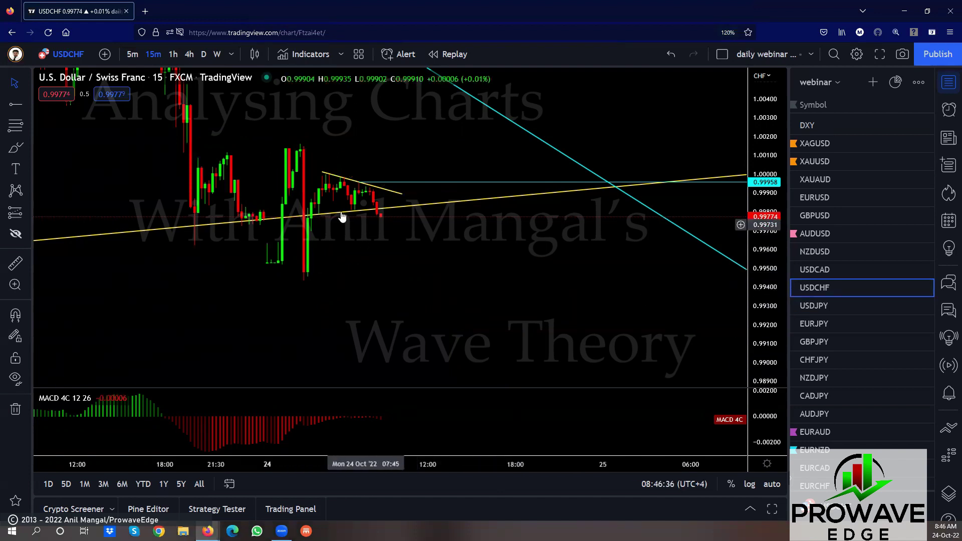
- Flag USDCHF green in the webinar watchlist and open the USDJPY chart
click(796, 288)
click(841, 292)
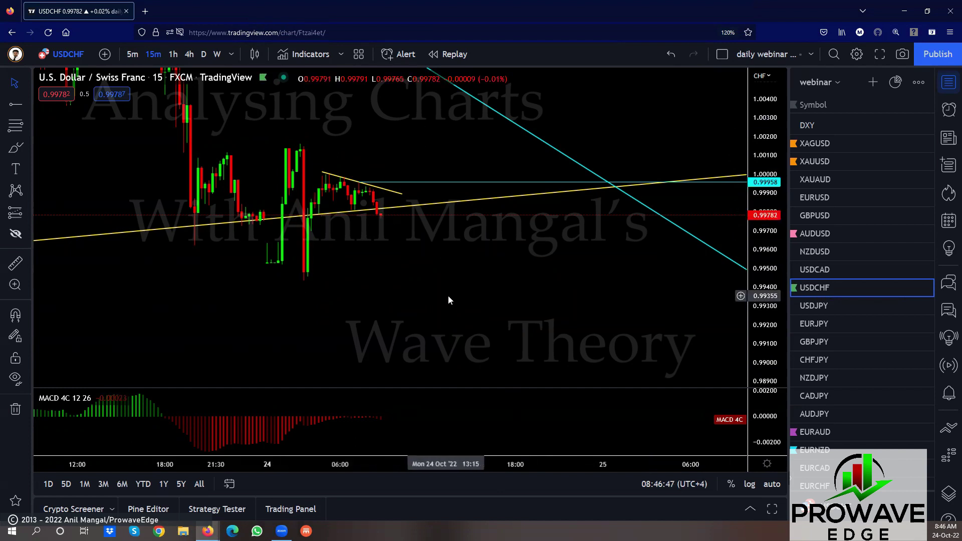
click(821, 310)
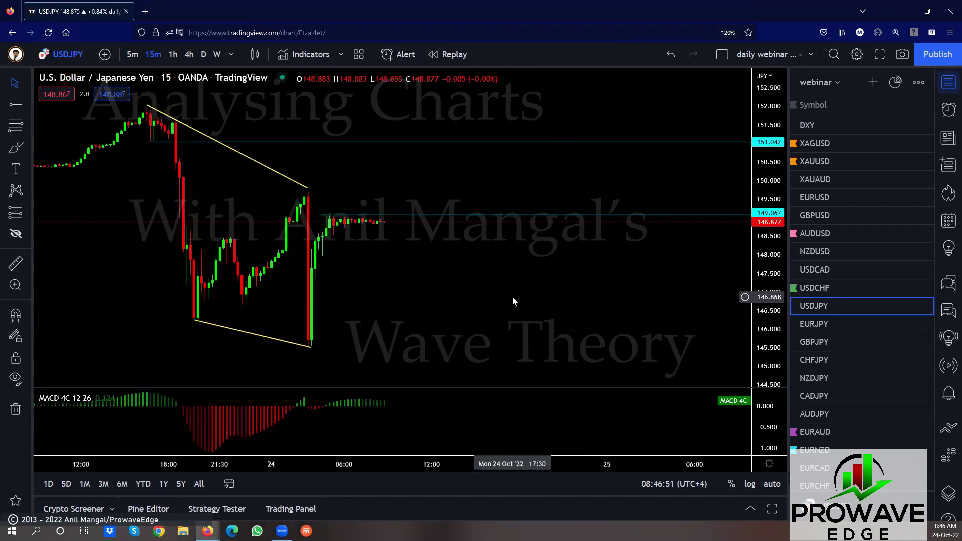
- Examine the USDJPY drop and rebound of 21 to 24 October on the 15-minute and 5-minute charts
scroll(512, 296, down, 1)
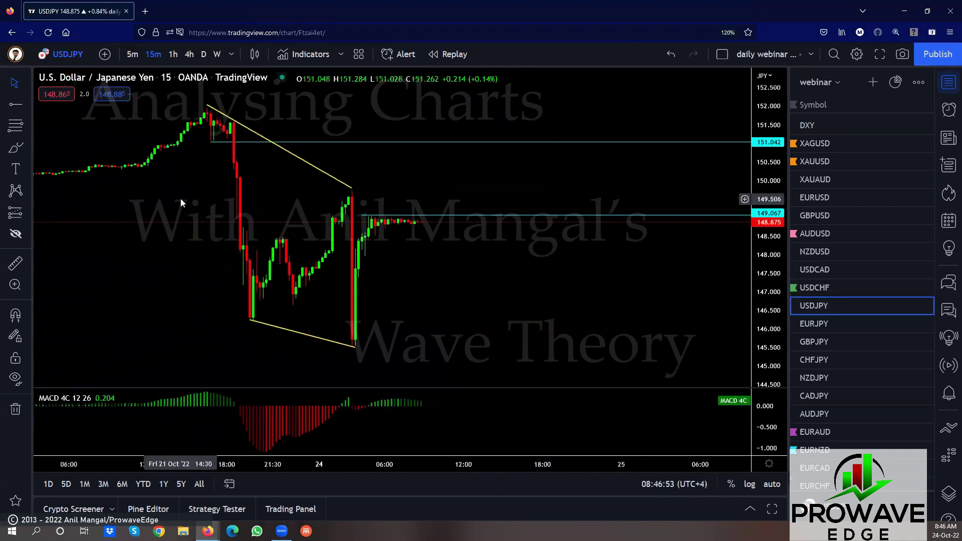
drag(181, 203, 254, 211)
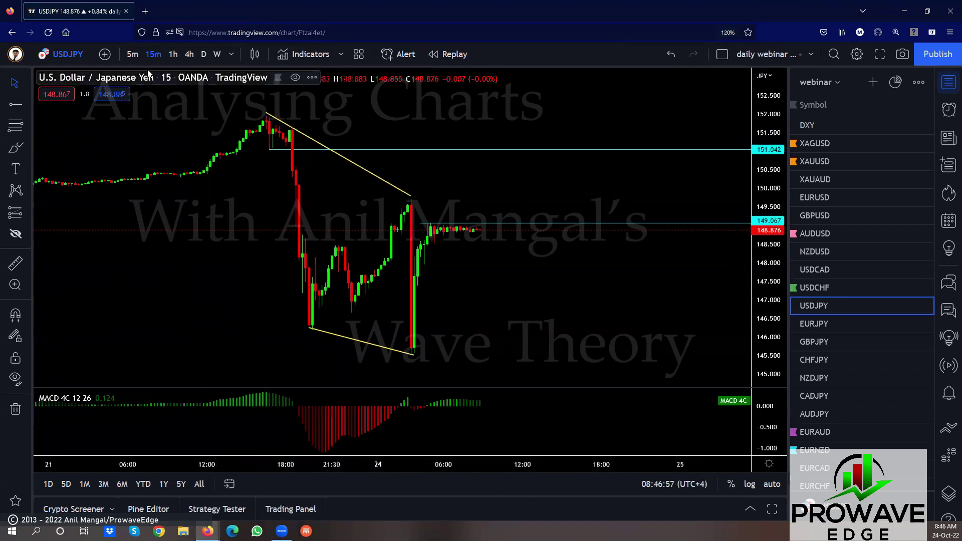
click(132, 54)
drag(200, 115, 611, 101)
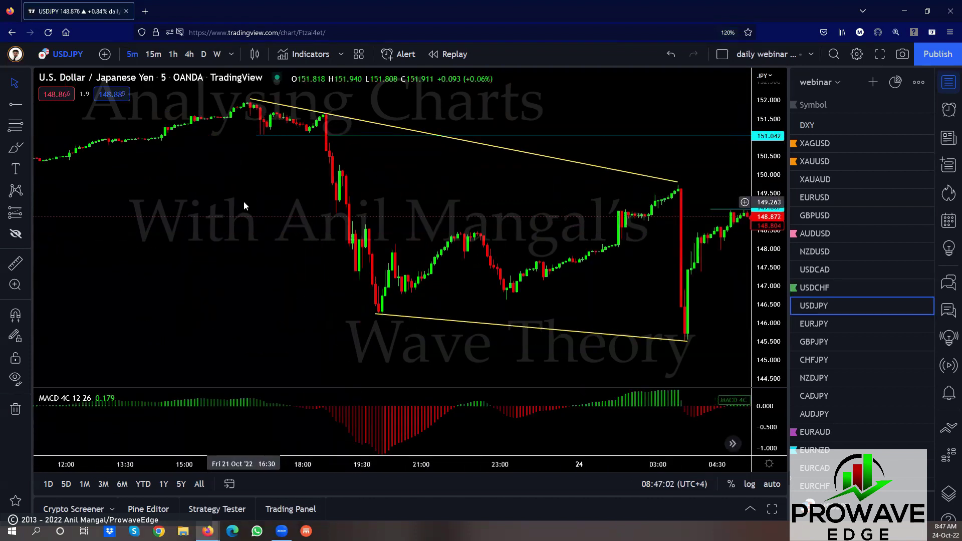
scroll(243, 202, down, 2)
drag(410, 300, 224, 254)
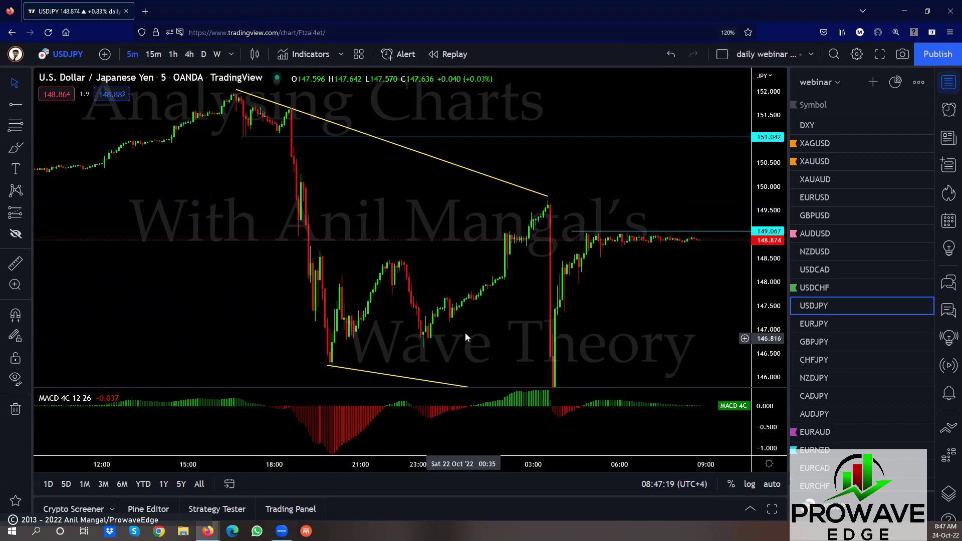
drag(465, 332, 399, 272)
scroll(673, 313, down, 4)
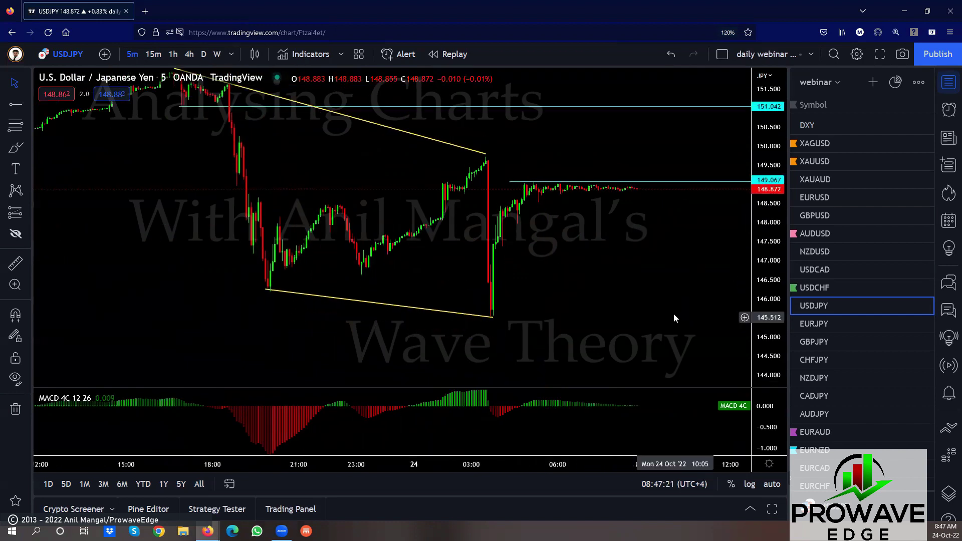
drag(679, 304, 648, 337)
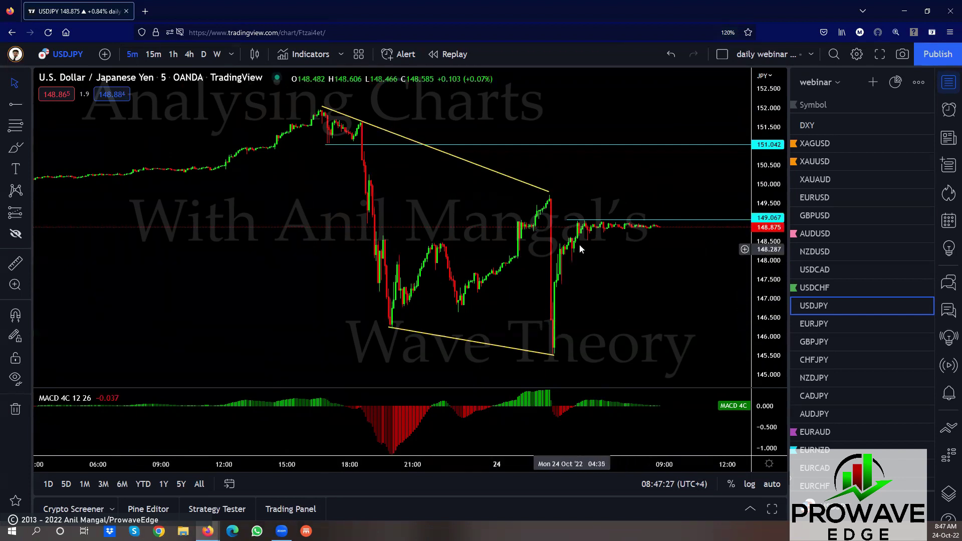
drag(578, 298, 475, 293)
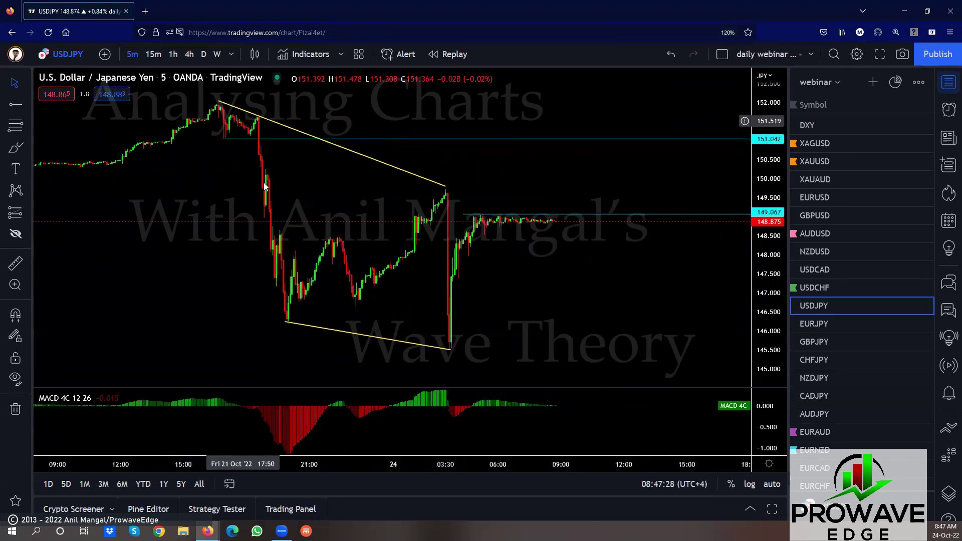
- Review the USDJPY hourly chart with a compressed price scale, comparing the marked patterns from July through 24 October
click(154, 59)
click(175, 57)
drag(766, 161, 762, 319)
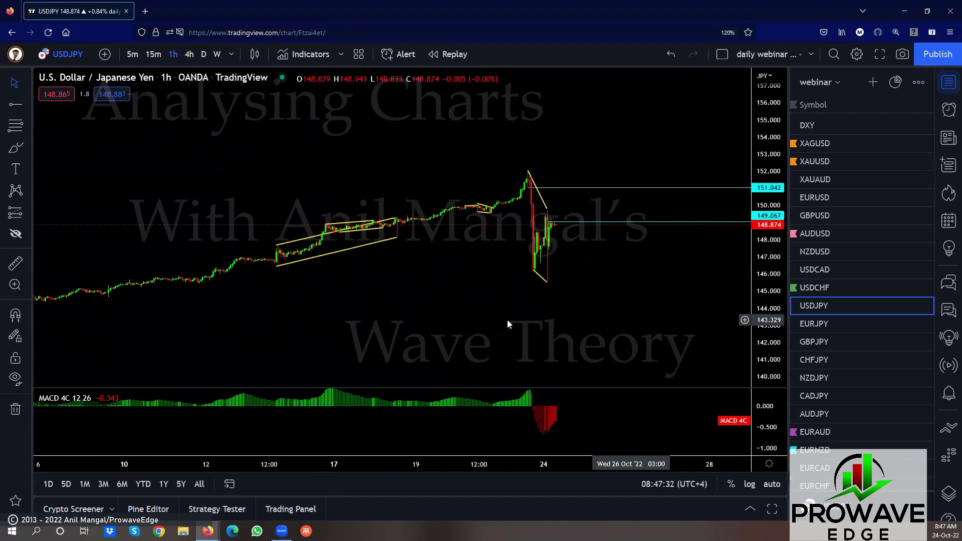
scroll(444, 314, down, 4)
scroll(445, 314, down, 2)
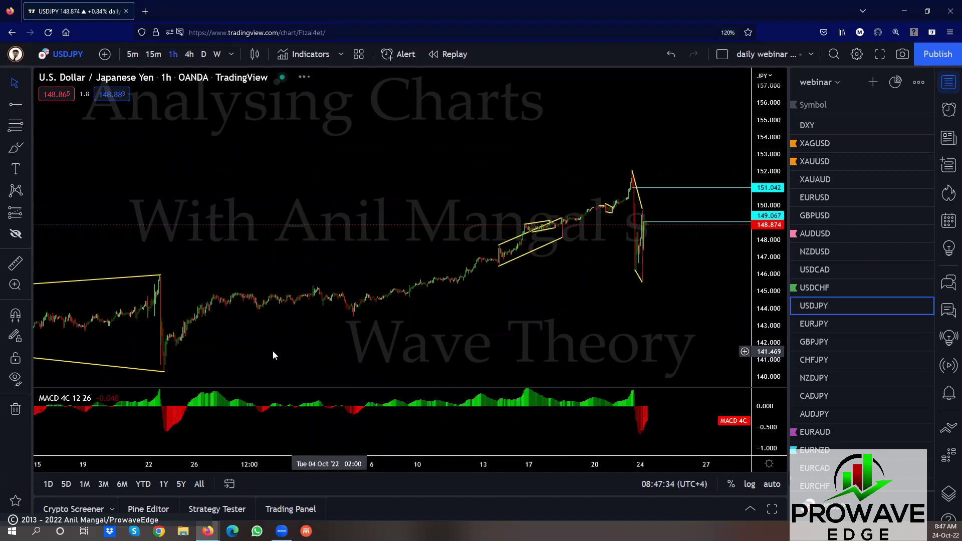
drag(273, 351, 419, 307)
scroll(218, 349, down, 2)
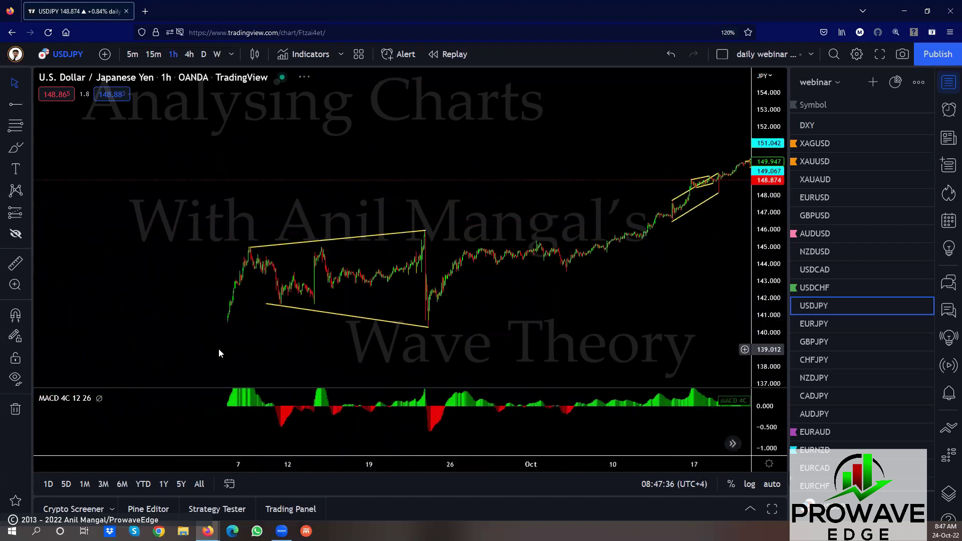
scroll(346, 366, down, 1)
drag(393, 326, 397, 225)
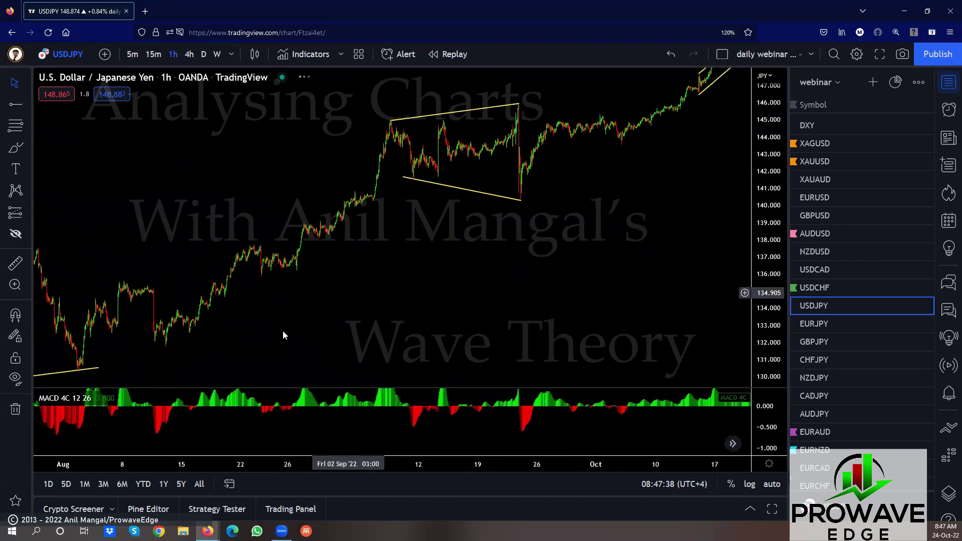
drag(284, 333, 489, 269)
scroll(447, 284, down, 2)
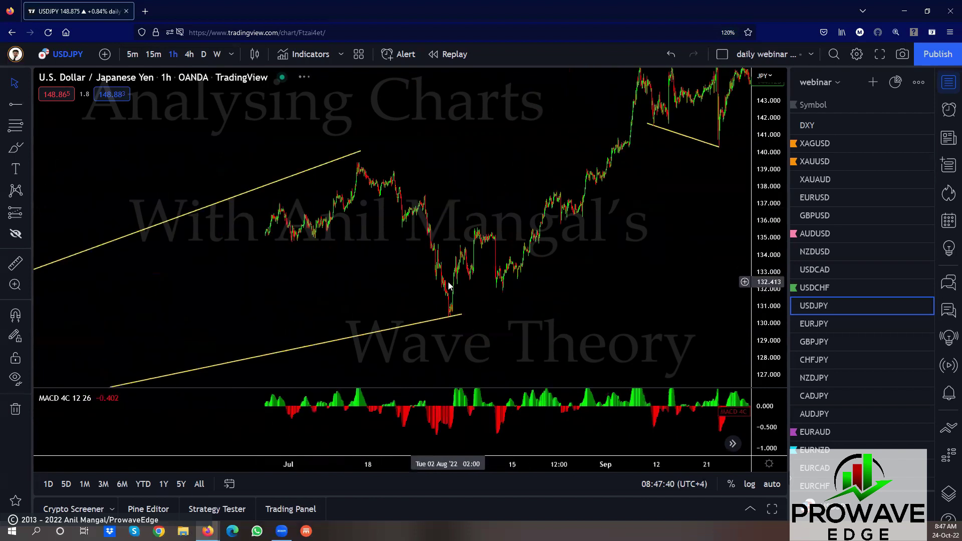
drag(616, 262, 457, 324)
drag(544, 272, 384, 334)
drag(505, 288, 480, 314)
scroll(476, 312, up, 5)
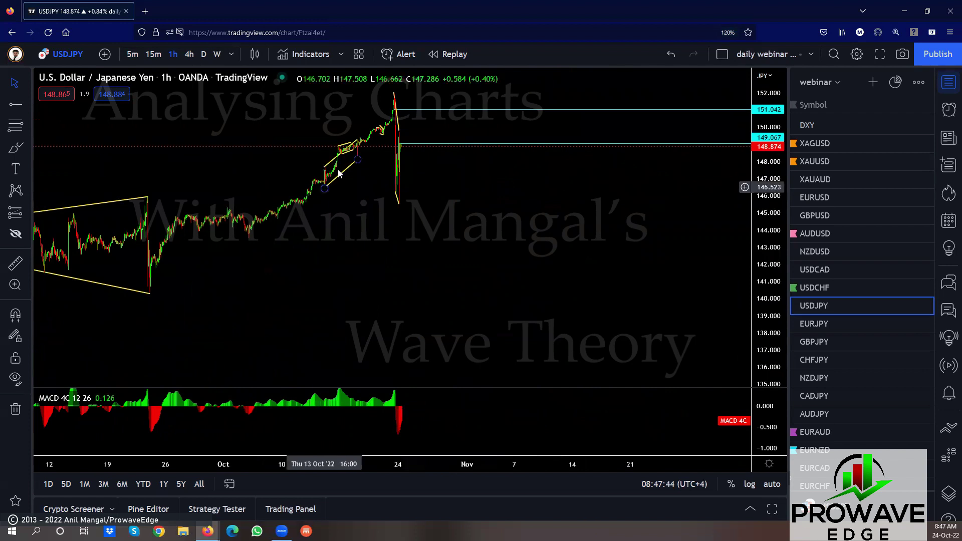
scroll(394, 251, down, 4)
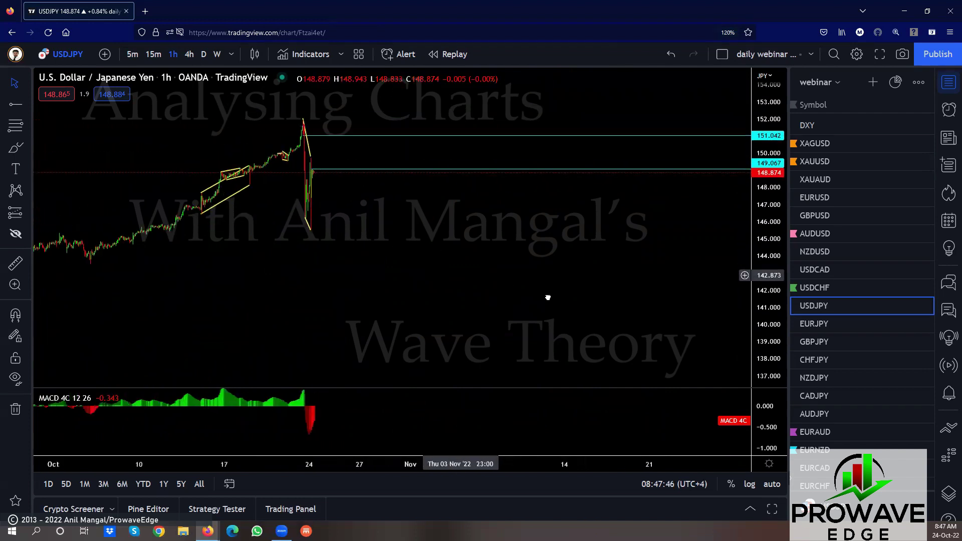
- Inspect the USDJPY 15-minute falling structure between its yellow trendlines and the 151.042 and 149.067 rays
click(153, 64)
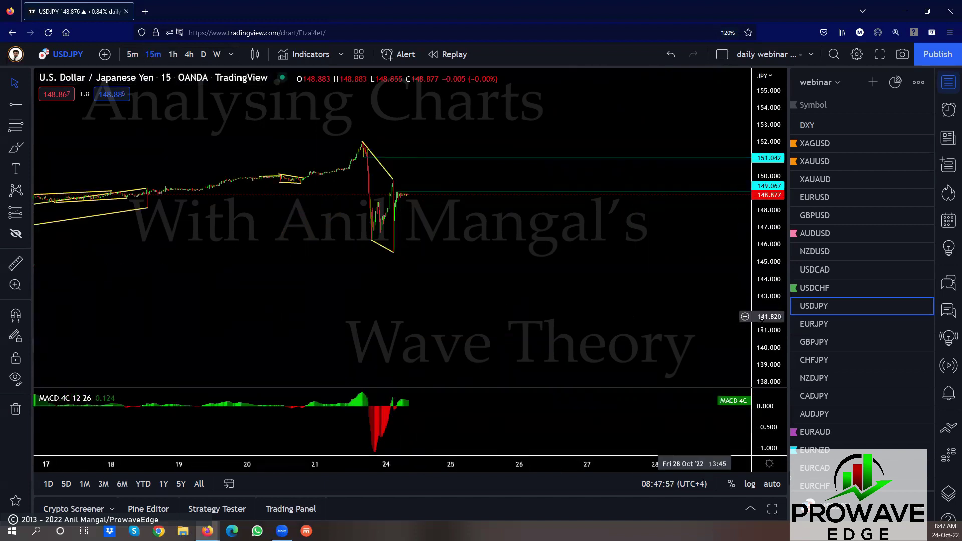
scroll(600, 284, up, 3)
scroll(515, 281, up, 3)
drag(379, 259, 654, 275)
scroll(541, 290, up, 1)
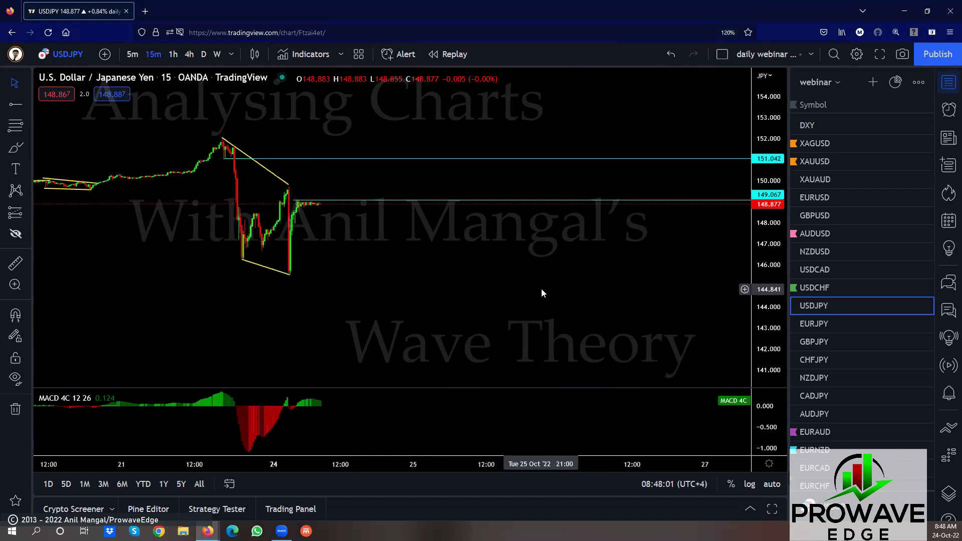
drag(409, 293, 511, 295)
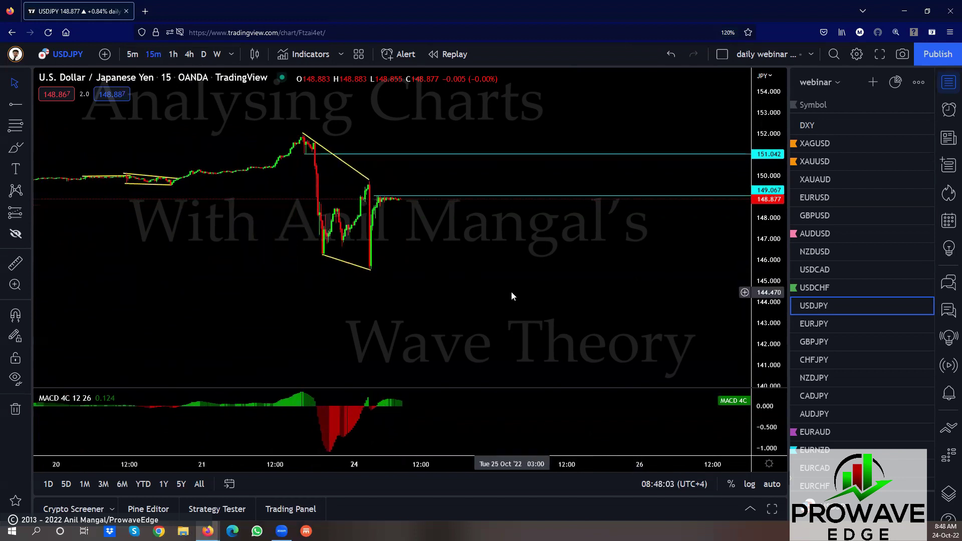
scroll(512, 296, up, 1)
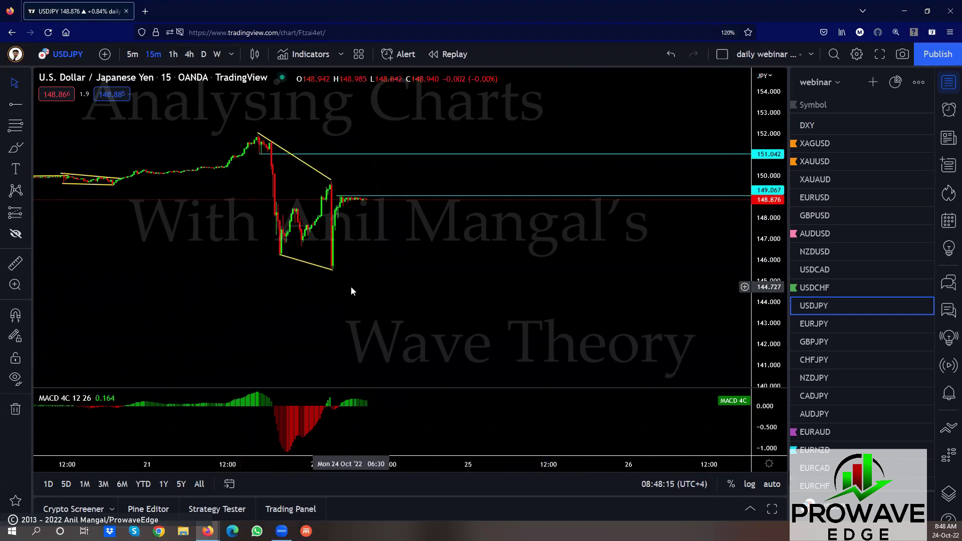
scroll(354, 288, up, 2)
drag(290, 271, 420, 288)
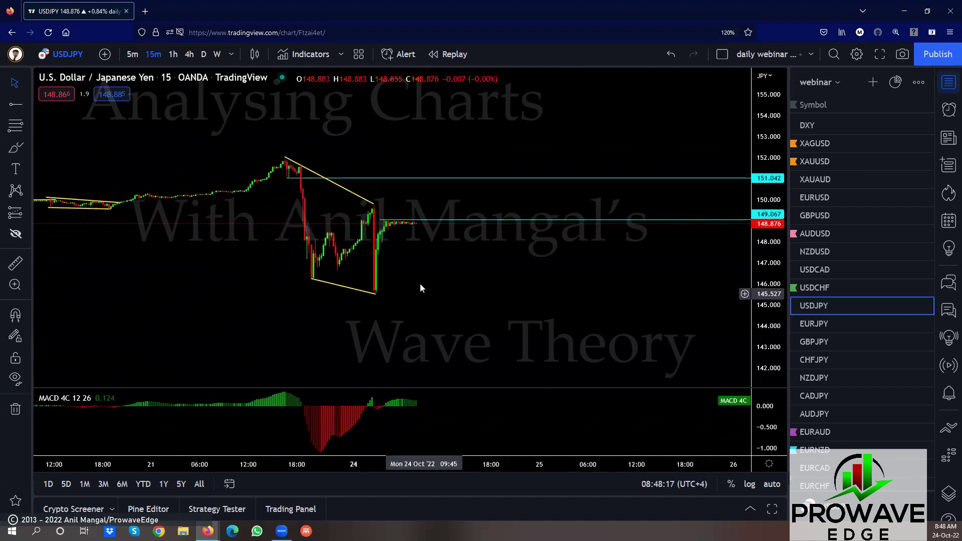
drag(759, 308, 746, 274)
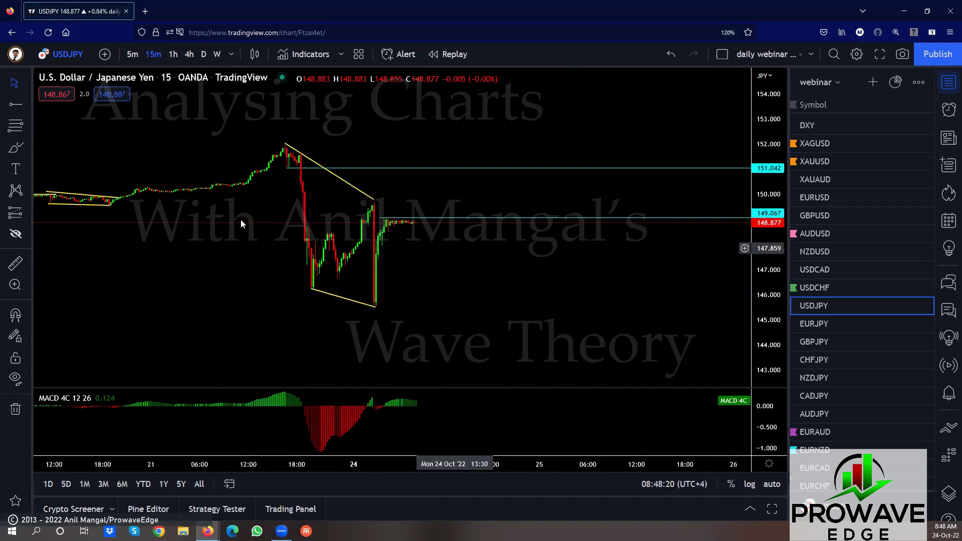
drag(240, 218, 383, 181)
scroll(479, 251, up, 4)
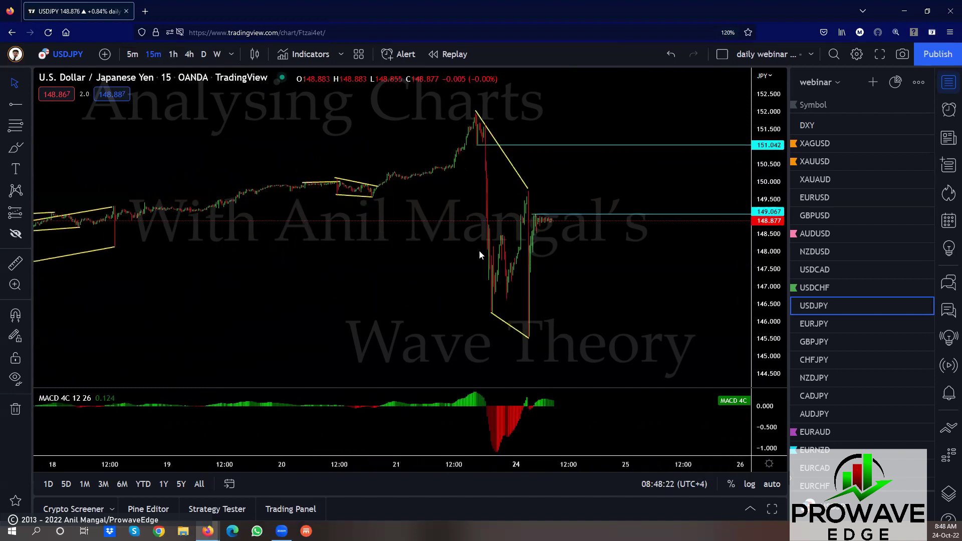
drag(351, 284, 409, 289)
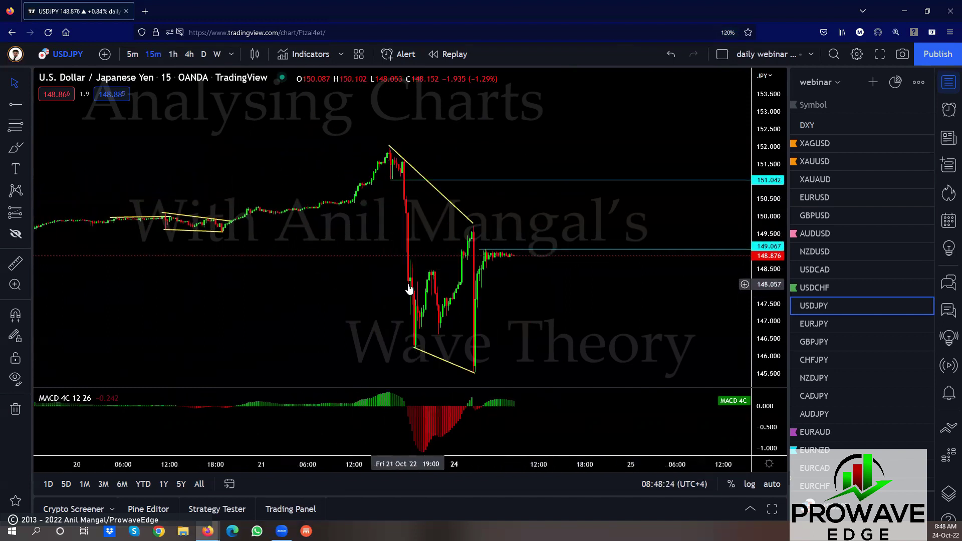
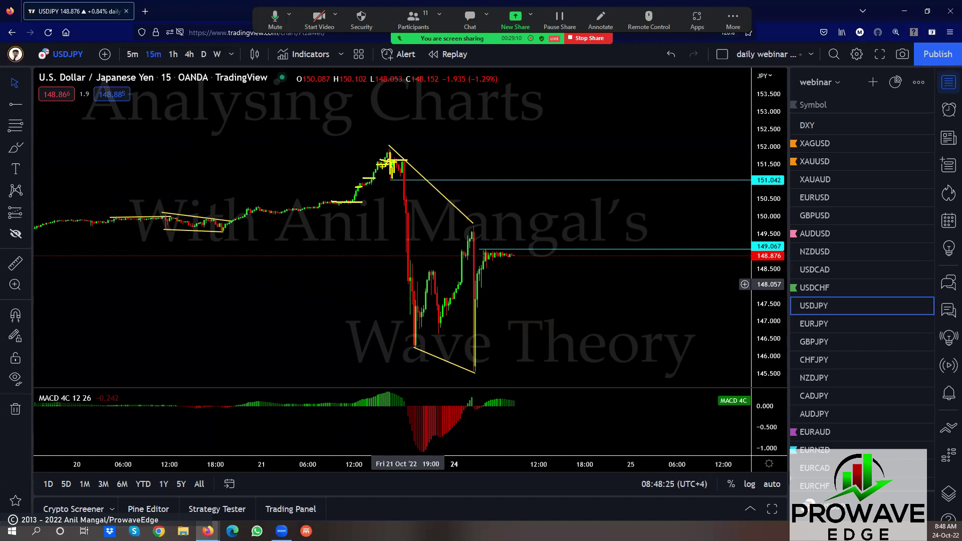
- Sketch a temporary stepped rise on the USDJPY 15-minute chart from the latest candles through the 149.067 ray to just above 151.042
drag(401, 166, 407, 328)
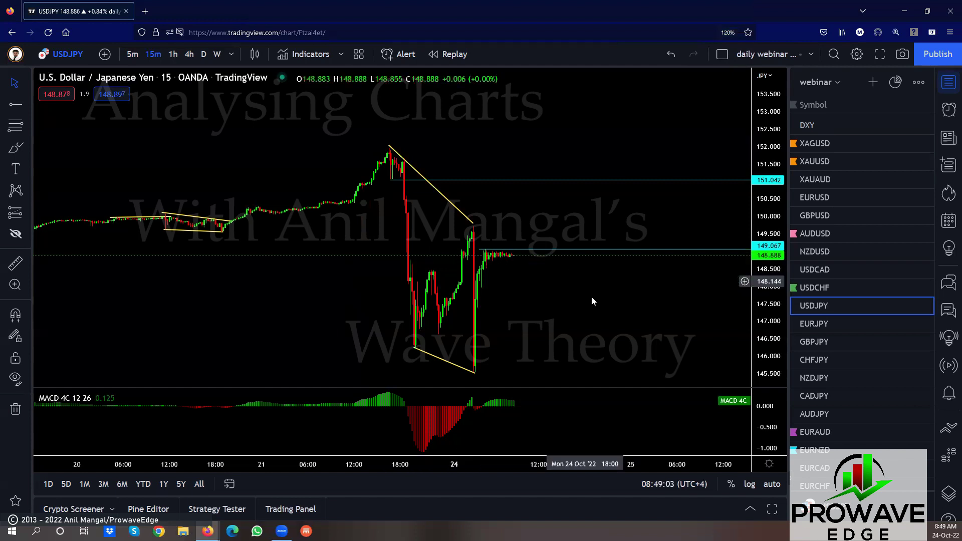
scroll(591, 305, up, 3)
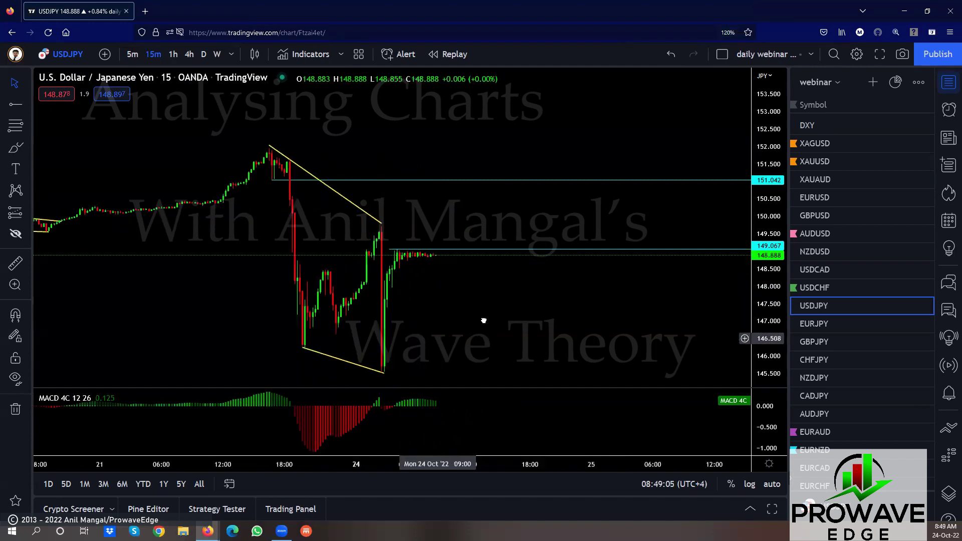
drag(485, 323, 531, 312)
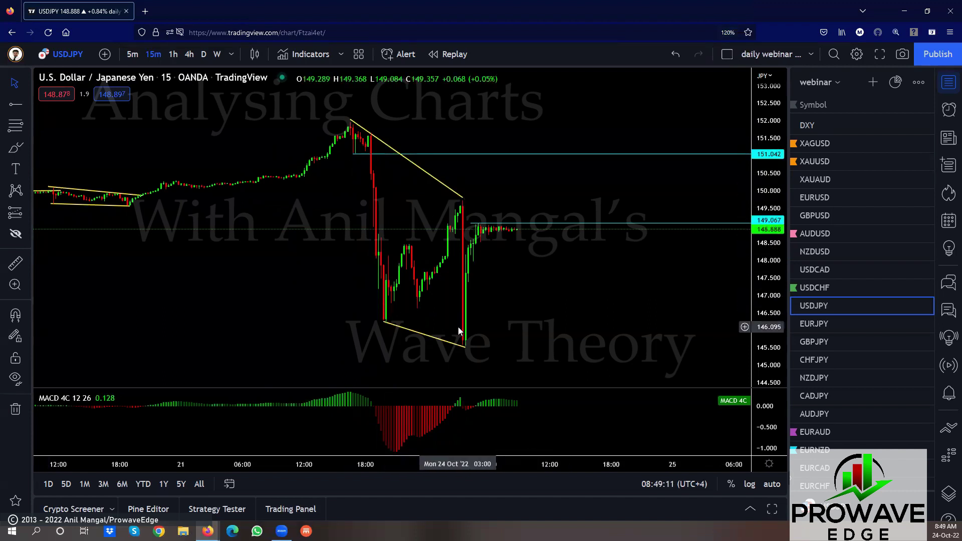
scroll(544, 321, up, 2)
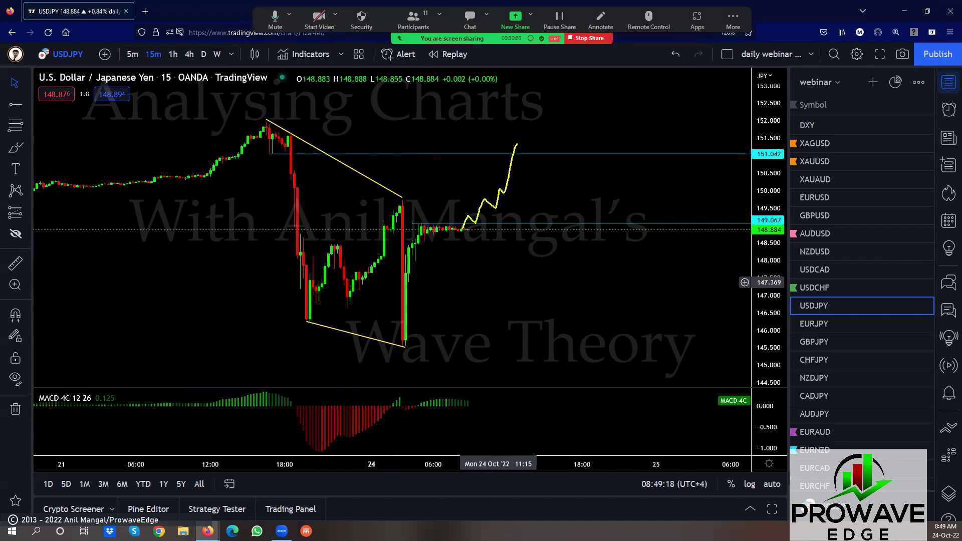
drag(271, 115, 483, 125)
drag(545, 98, 546, 484)
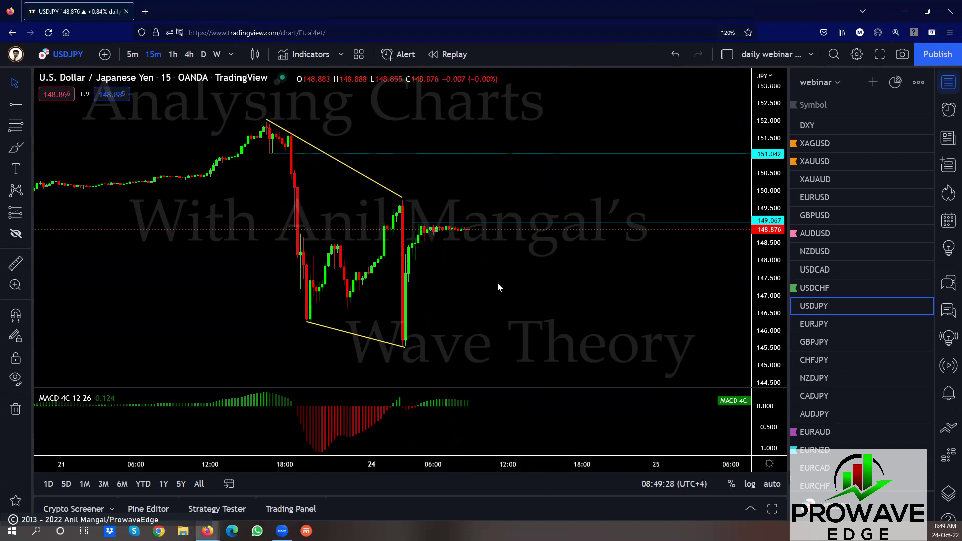
- Compare the latest USDJPY fall and rebound with the marked patterns since 12 October on the 15-minute chart
scroll(245, 290, down, 3)
scroll(245, 286, down, 4)
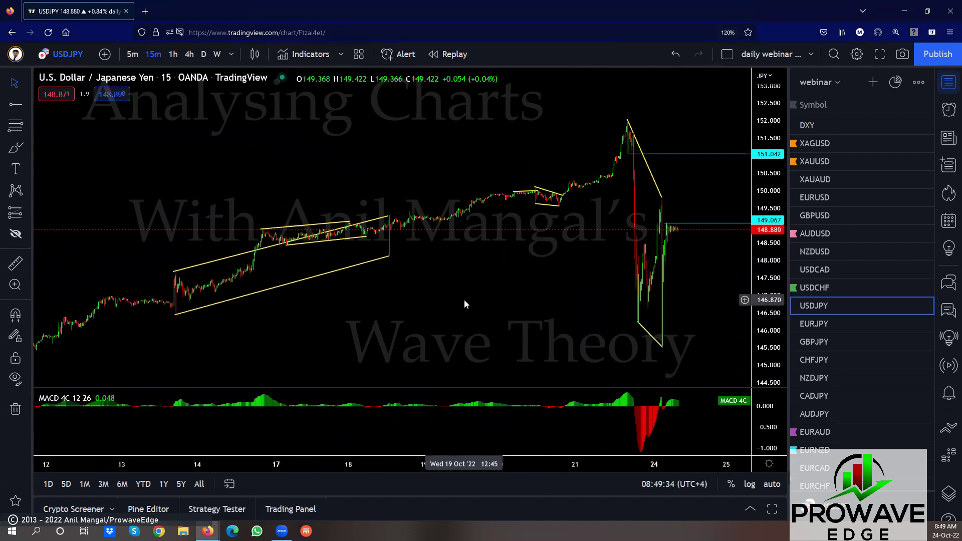
scroll(464, 299, up, 8)
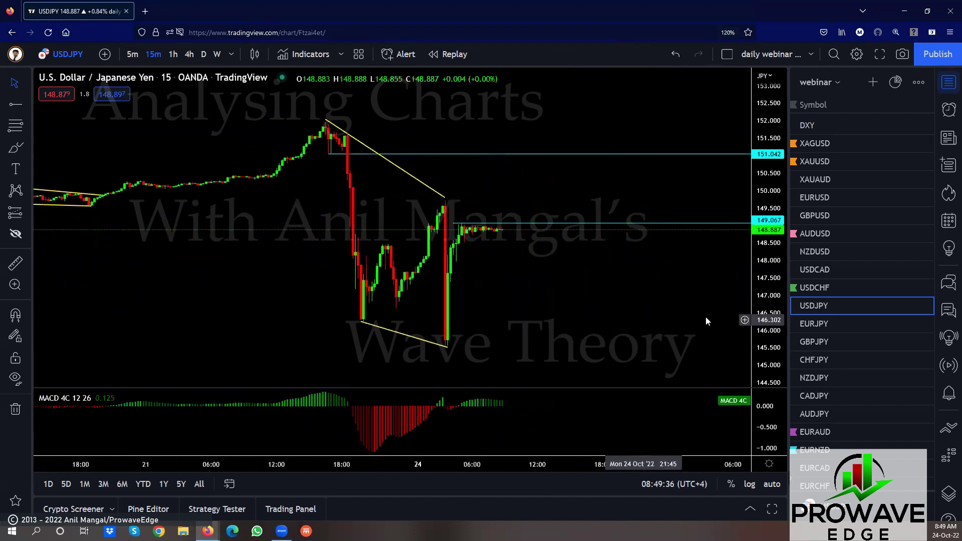
drag(757, 316, 758, 273)
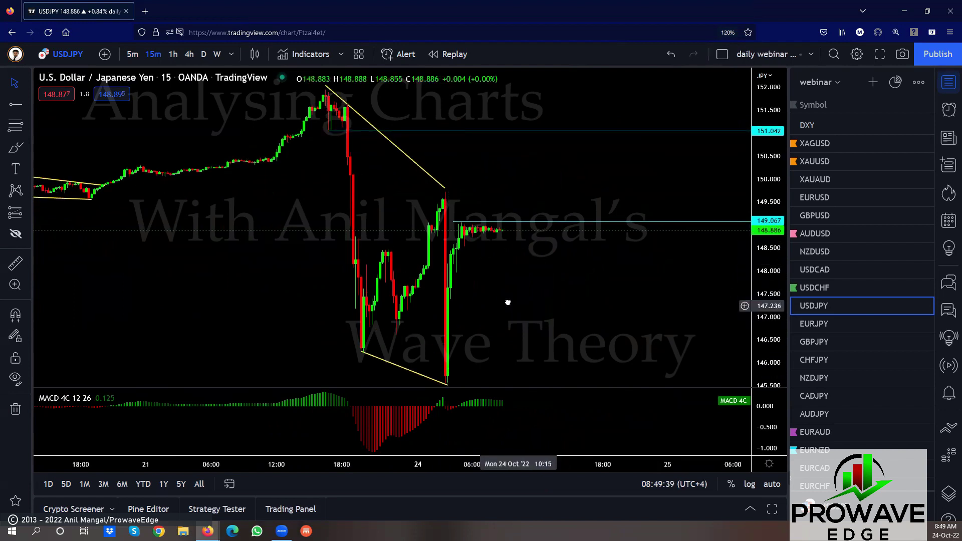
drag(507, 303, 450, 286)
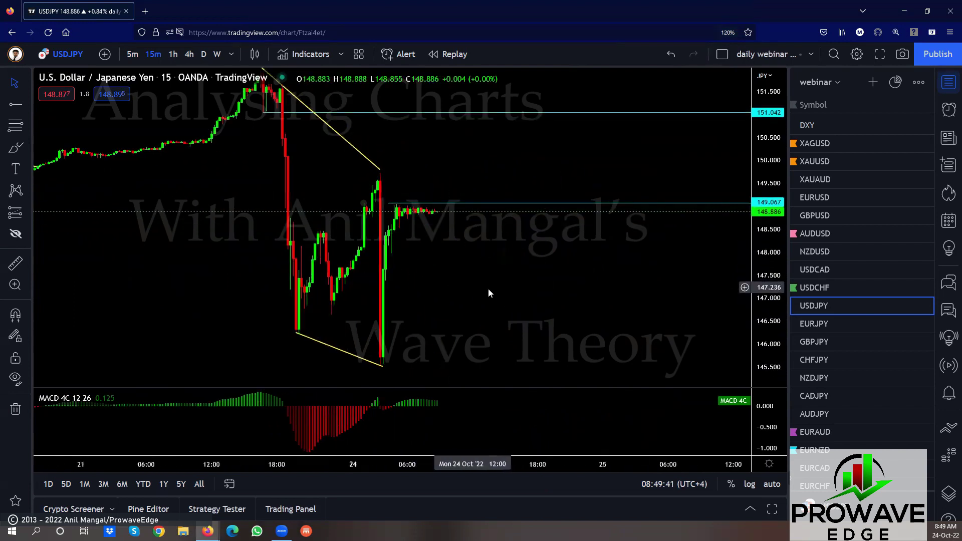
- Open the EURJPY chart and draw a trendline from the 21 October high at 148.429 to the 24 October high at 147.288
click(820, 325)
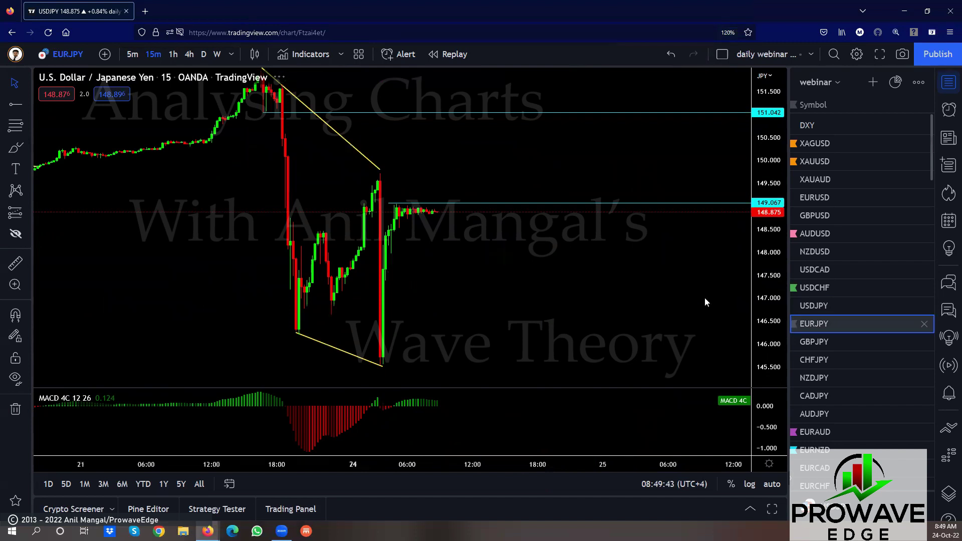
scroll(615, 299, down, 5)
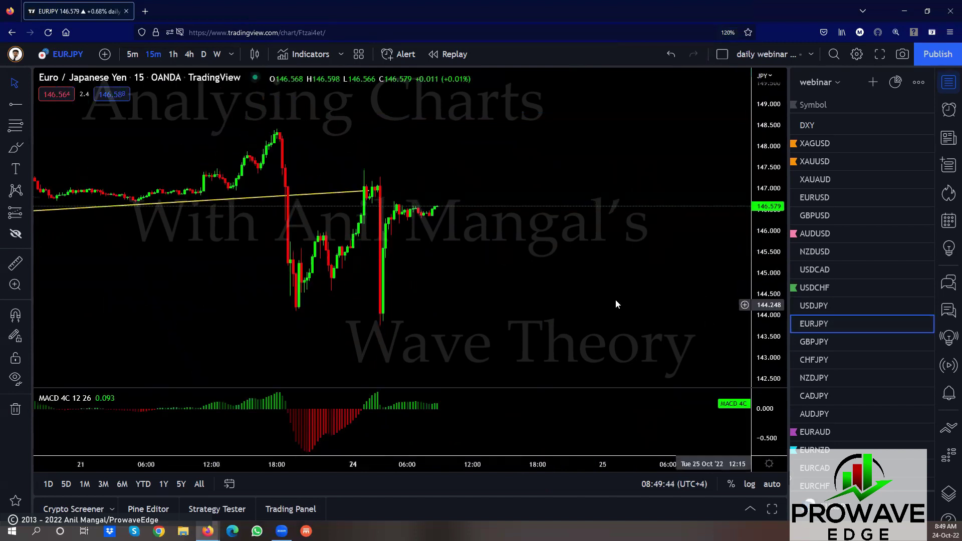
click(26, 104)
click(77, 103)
click(405, 137)
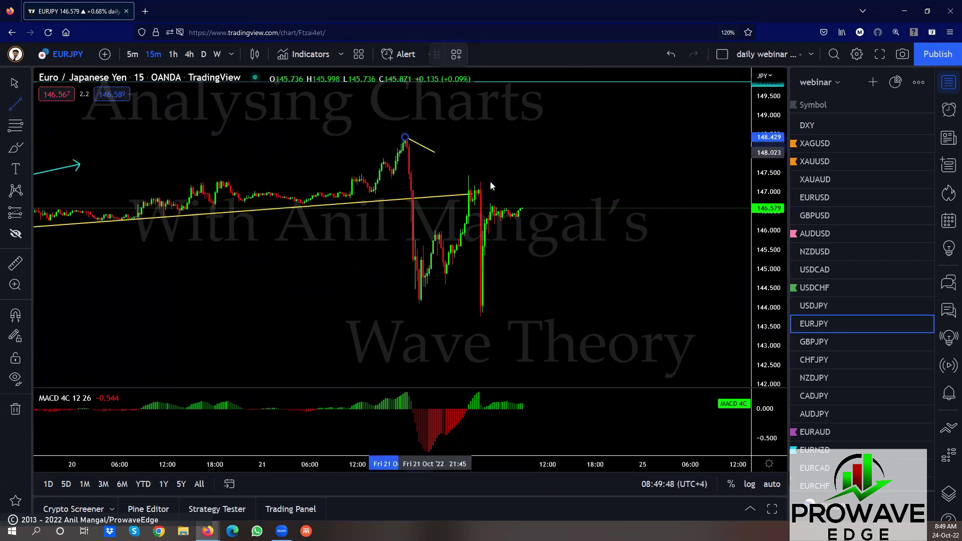
click(478, 181)
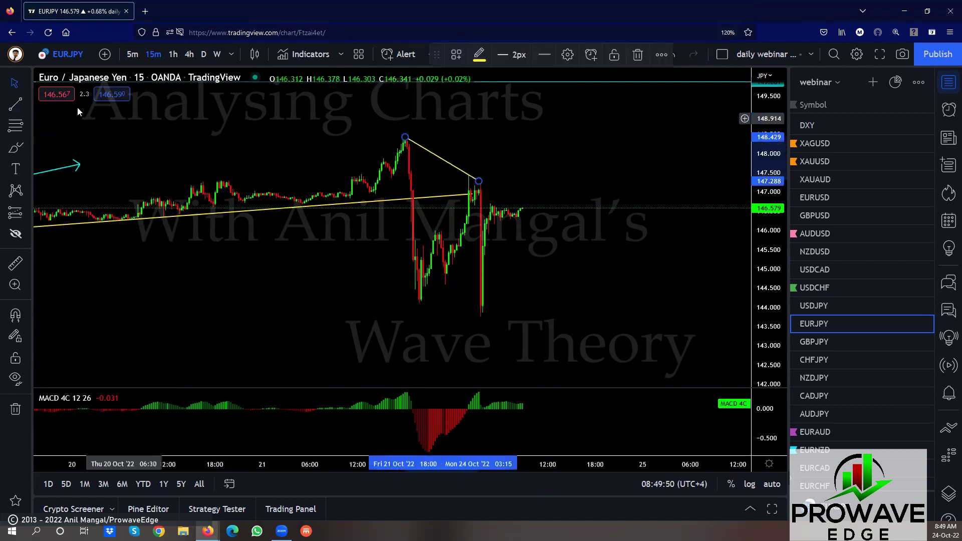
- Draw a lower EURJPY trendline from the 21 October low at 144.145 to the 24 October low at about 143.7
click(15, 105)
click(419, 302)
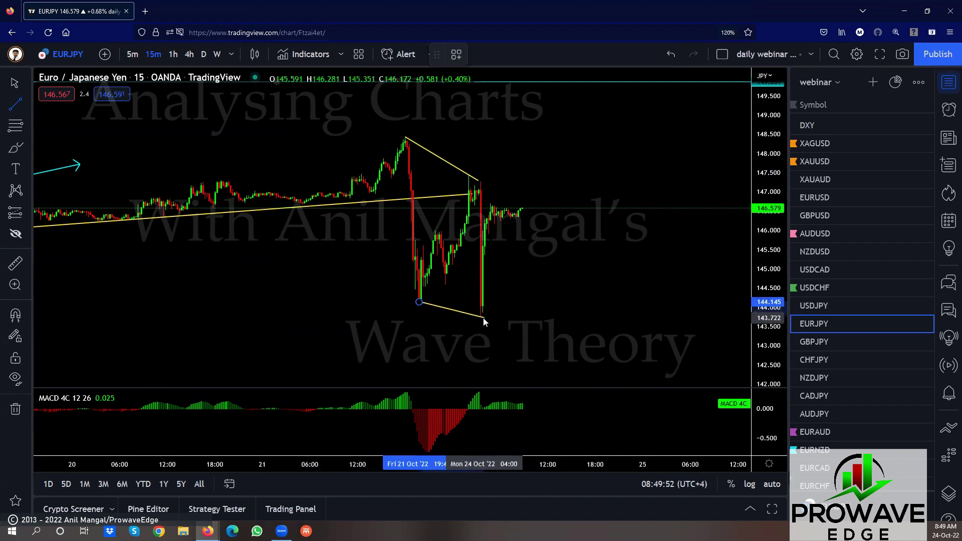
click(483, 317)
- Examine the EURJPY 15-minute structure from early October to the newly outlined 21 to 24 October swings
scroll(340, 285, down, 6)
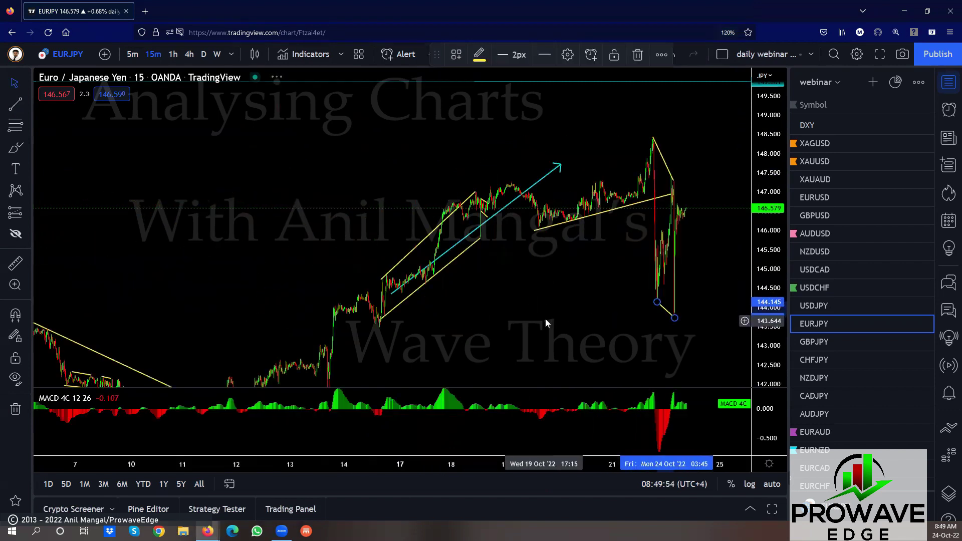
drag(545, 318, 440, 260)
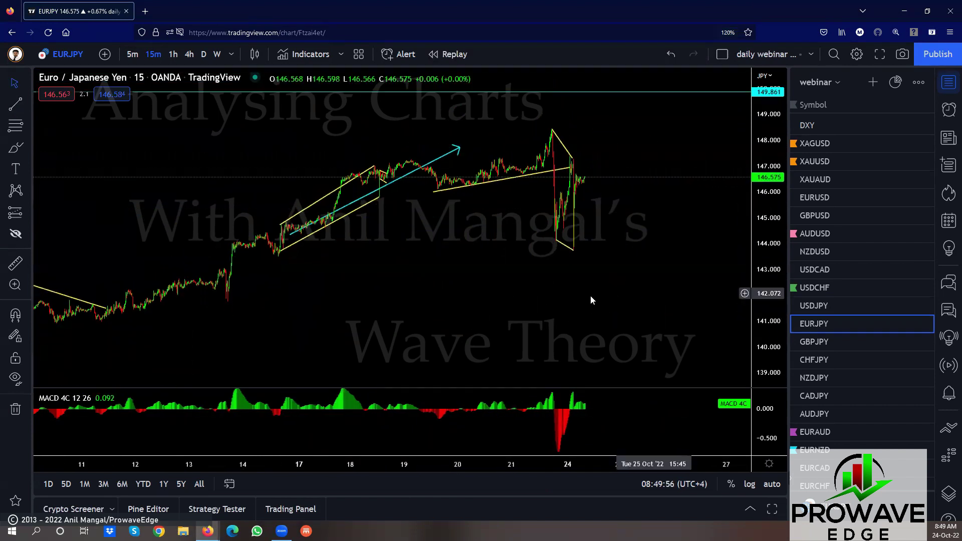
scroll(568, 302, down, 2)
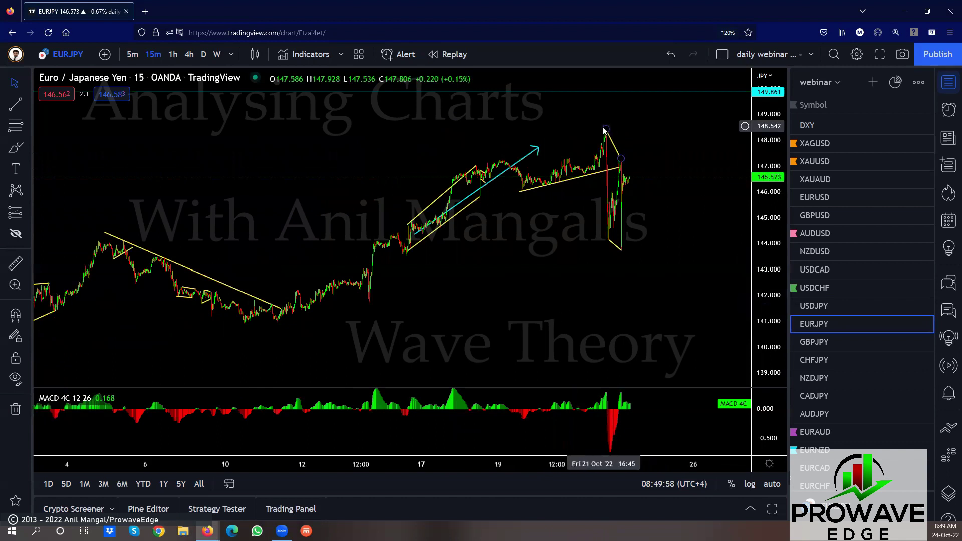
drag(501, 308, 410, 312)
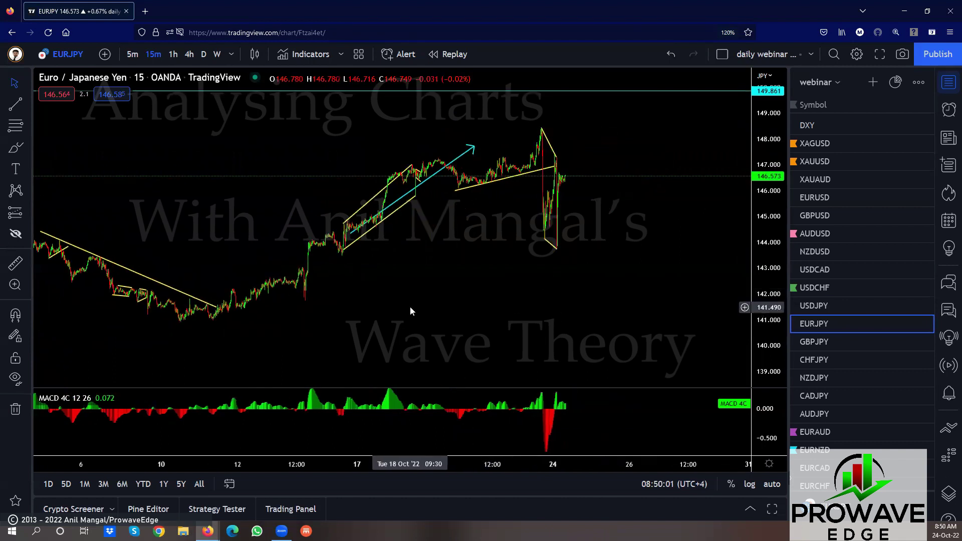
scroll(410, 308, up, 5)
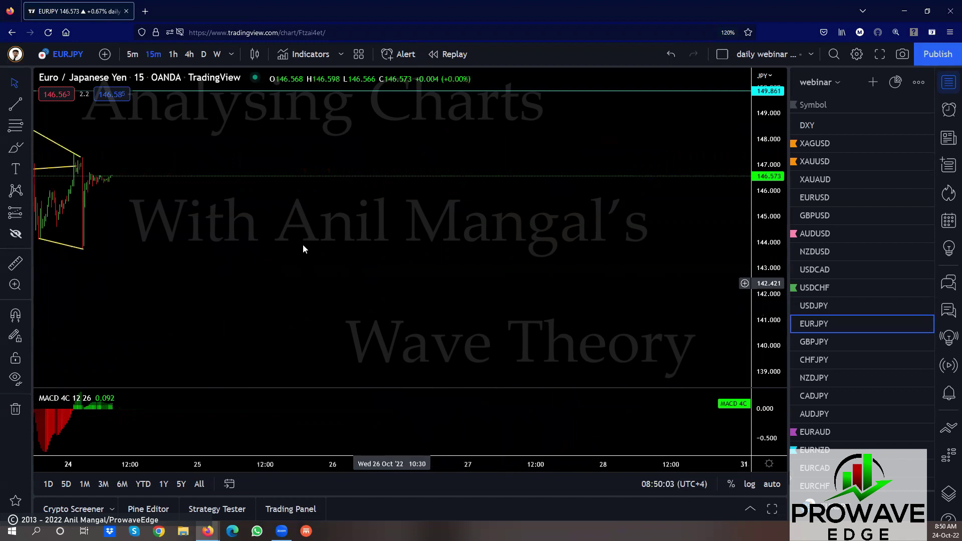
drag(275, 229, 641, 285)
scroll(551, 288, up, 2)
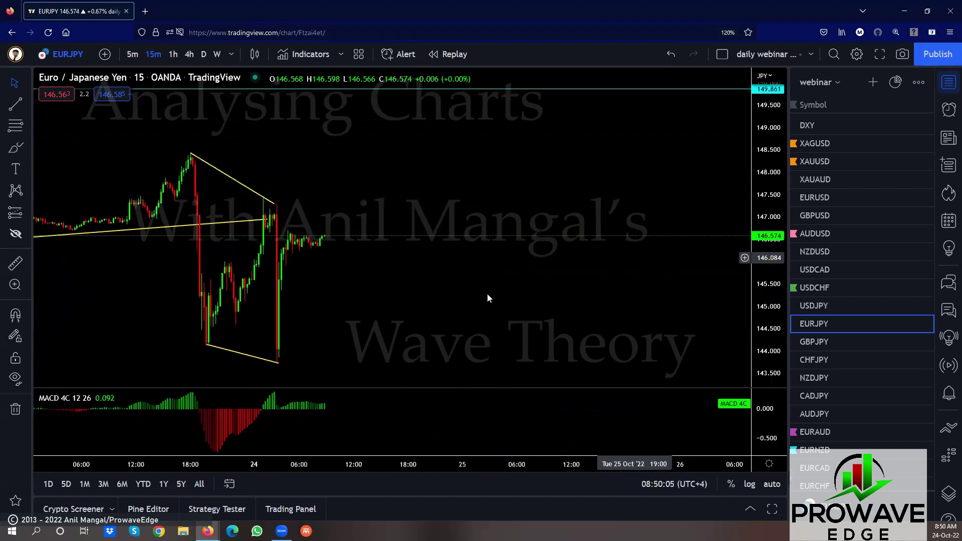
- Enclose EURJPY's 24 October sideways consolidation with two trendlines, the upper from 146.716 to 146.689 and the lower from 146.151 to 146.124
click(15, 104)
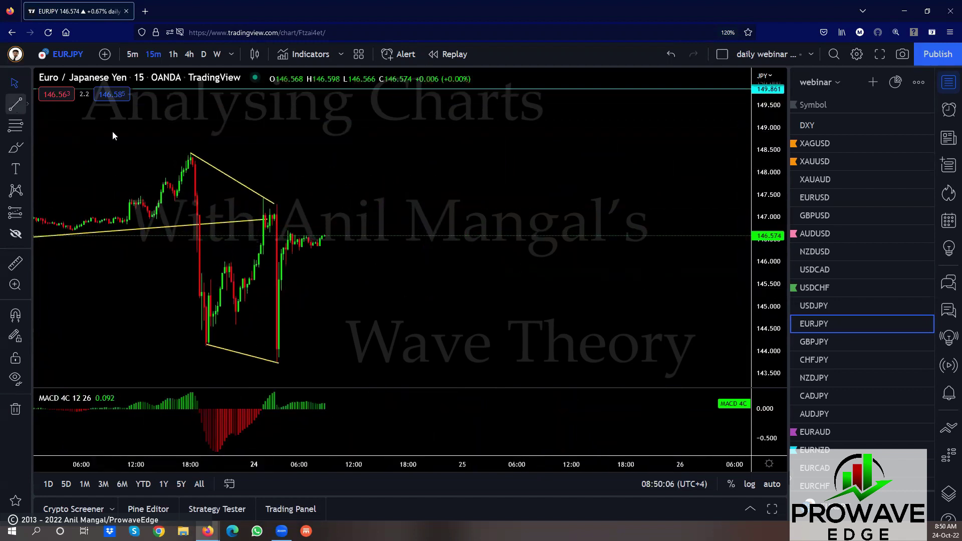
click(287, 230)
click(326, 231)
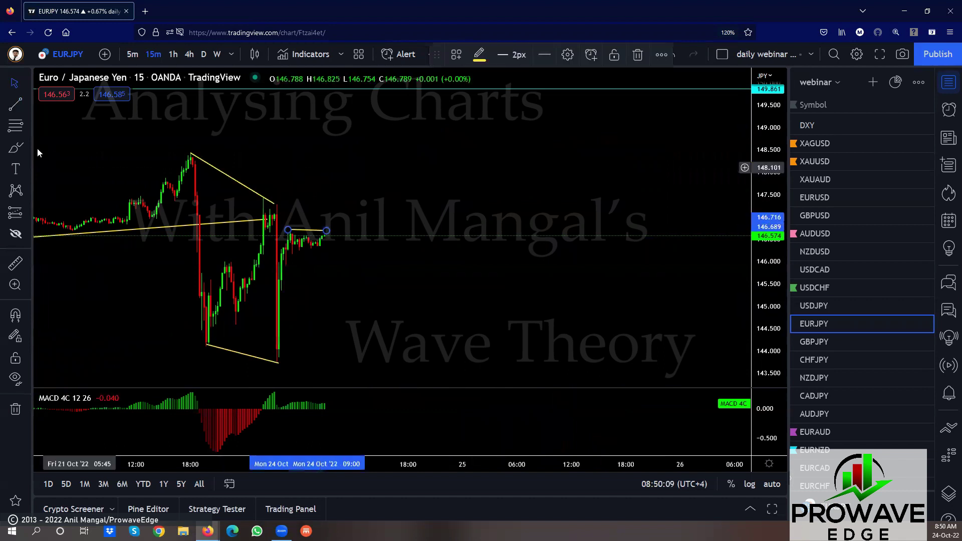
click(15, 105)
click(292, 255)
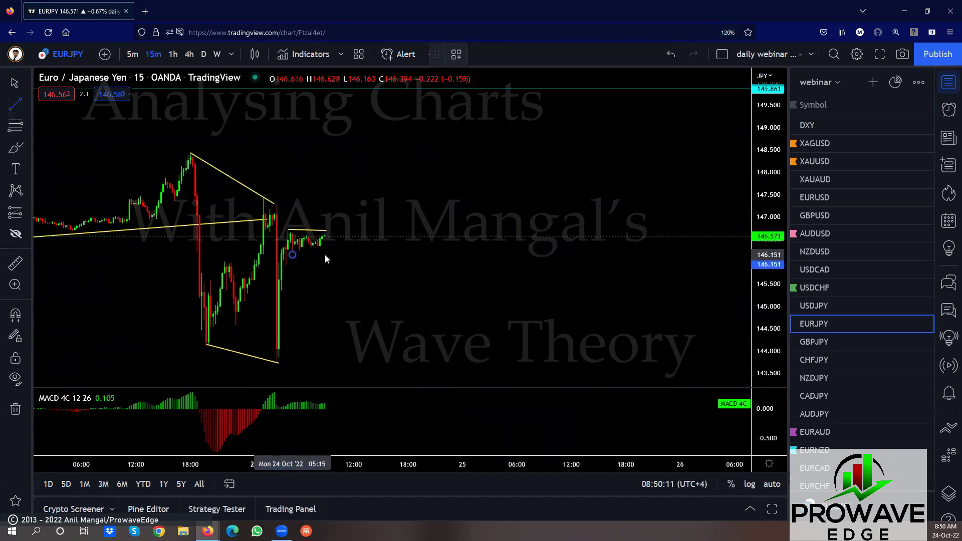
click(328, 255)
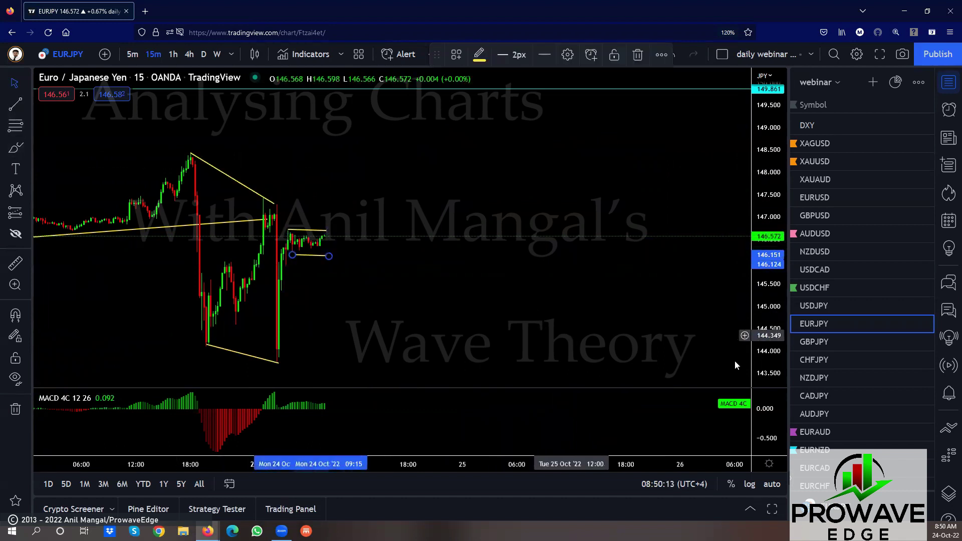
- Open the GBPJPY chart and examine its October structure between the yellow trendlines and the rising cyan line
click(830, 342)
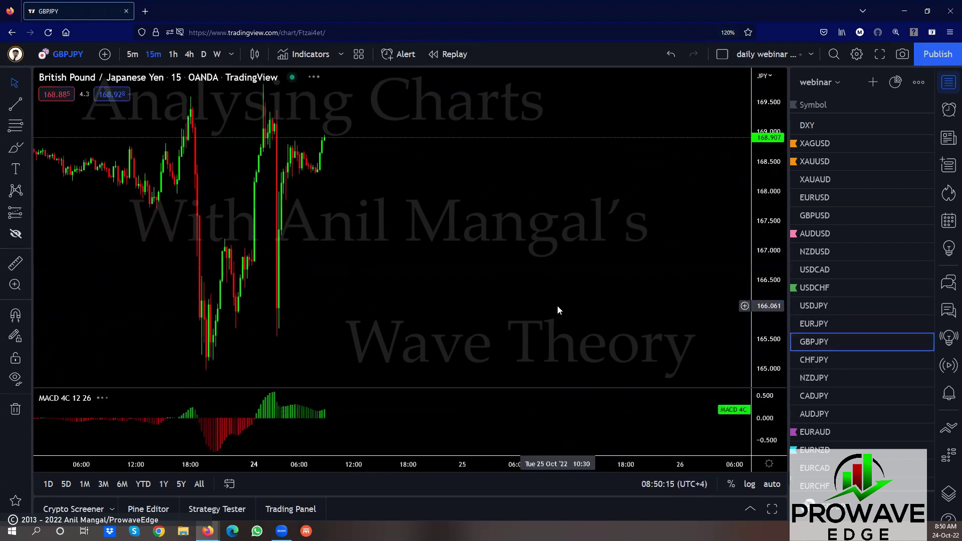
drag(764, 207, 719, 335)
scroll(553, 315, down, 5)
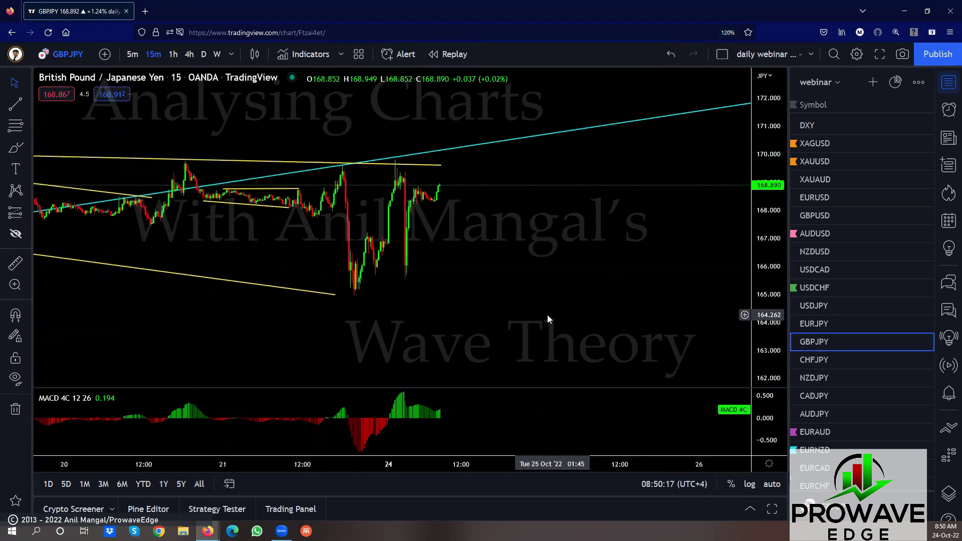
scroll(544, 315, down, 3)
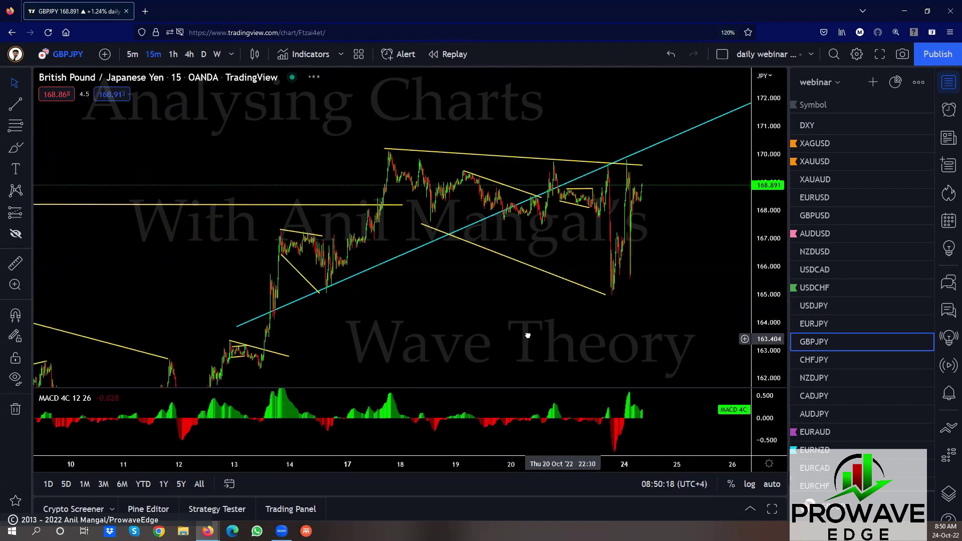
drag(547, 320, 505, 323)
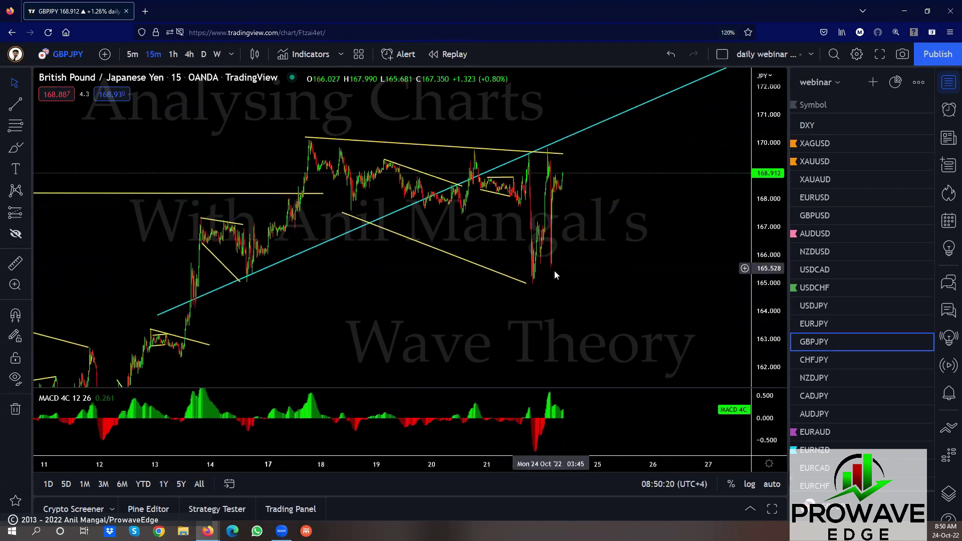
scroll(521, 278, up, 3)
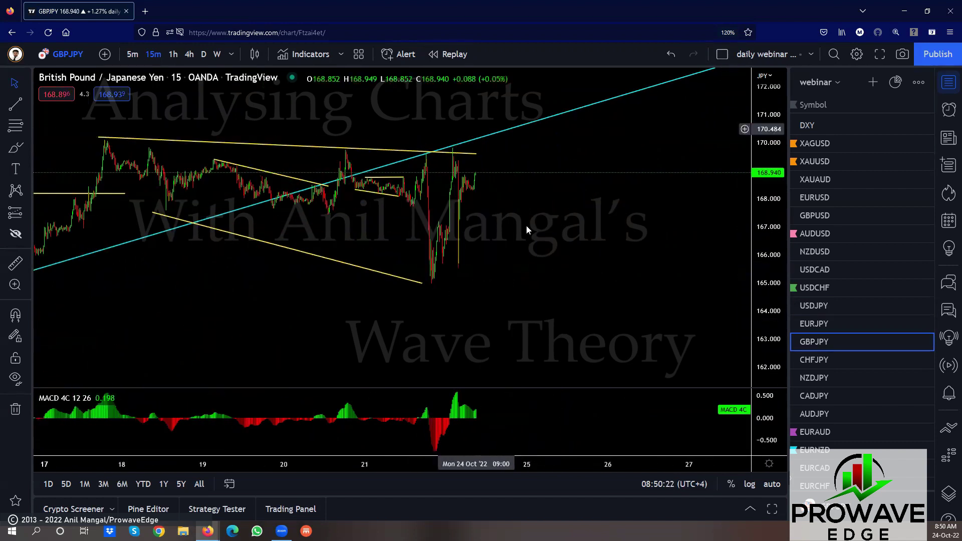
scroll(539, 279, up, 1)
scroll(538, 276, up, 2)
drag(393, 293, 604, 297)
scroll(321, 271, down, 2)
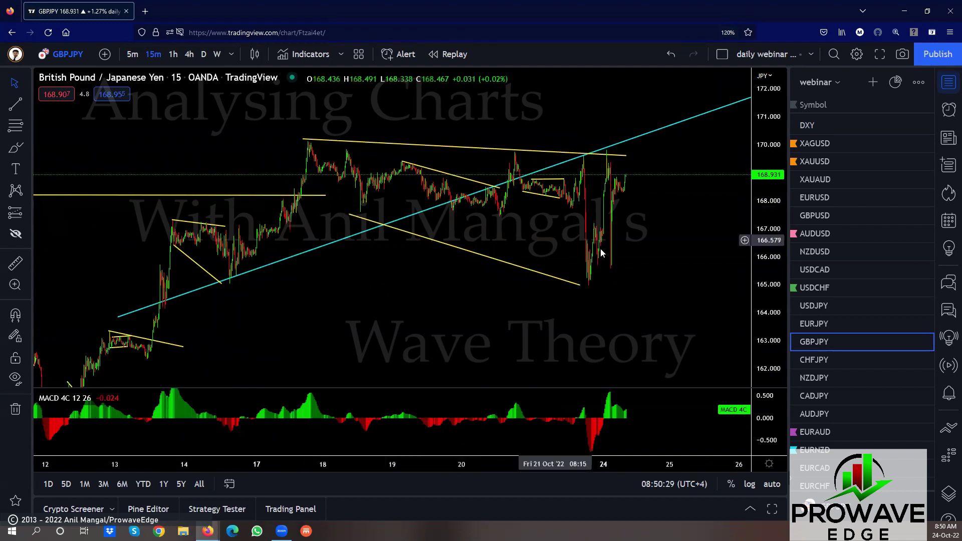
- Sketch temporary strokes over GBPJPY's rise from the 21 October low near 165 to the 24 October high and the drop that follows
scroll(596, 252, up, 1)
scroll(595, 252, up, 2)
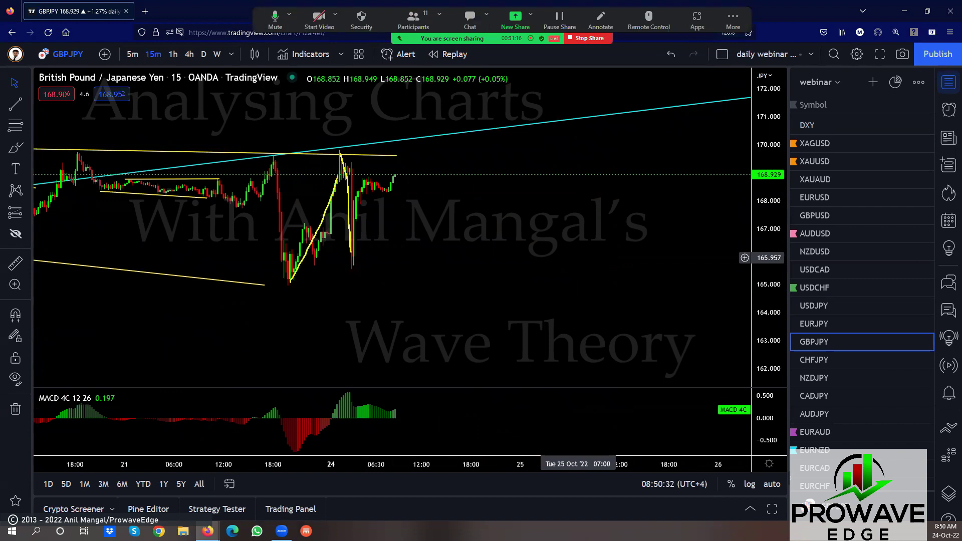
mouse_move(409, 132)
mouse_down()
mouse_move(412, 220)
mouse_move(429, 98)
mouse_move(451, 325)
mouse_up()
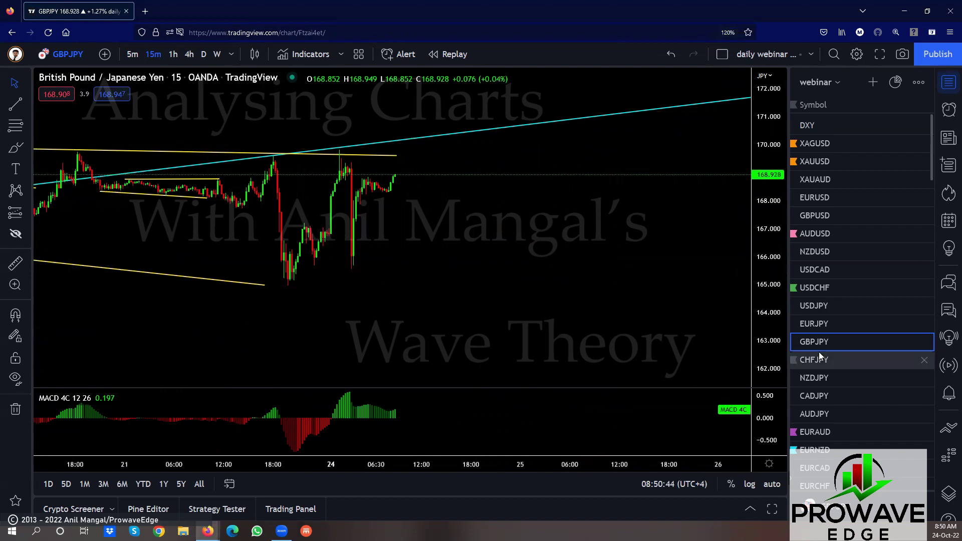
- Open the CHFJPY chart and switch it to the 1-hour timeframe to show the structure since September
click(820, 357)
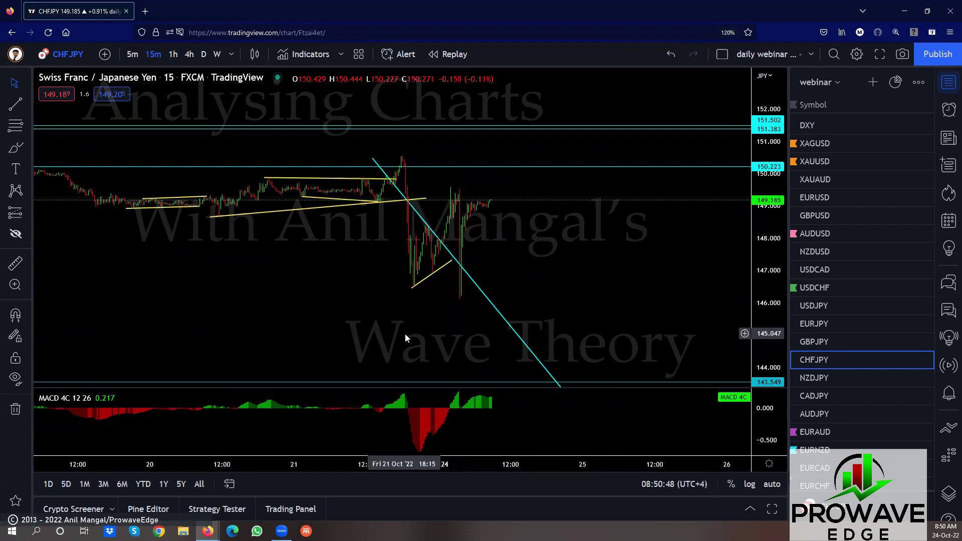
scroll(405, 335, down, 10)
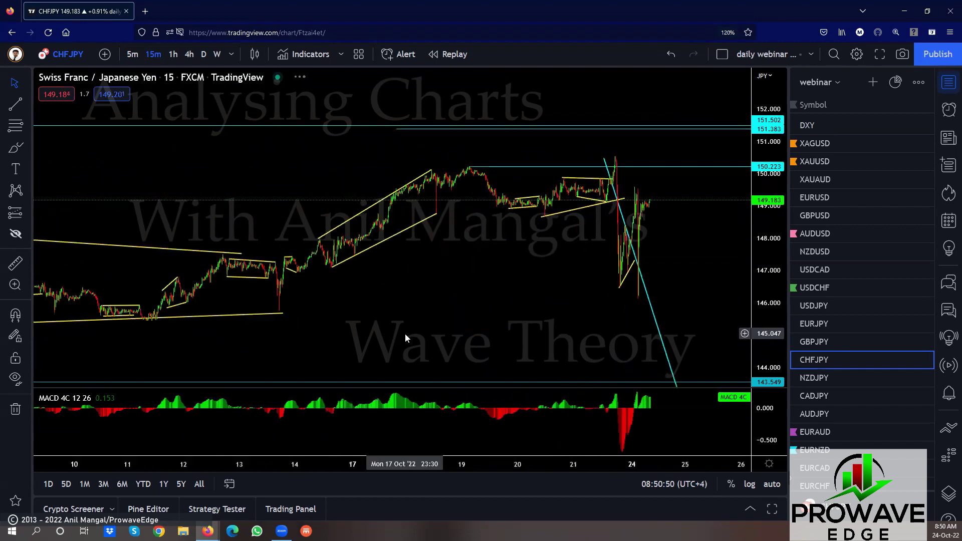
scroll(405, 334, down, 4)
click(173, 54)
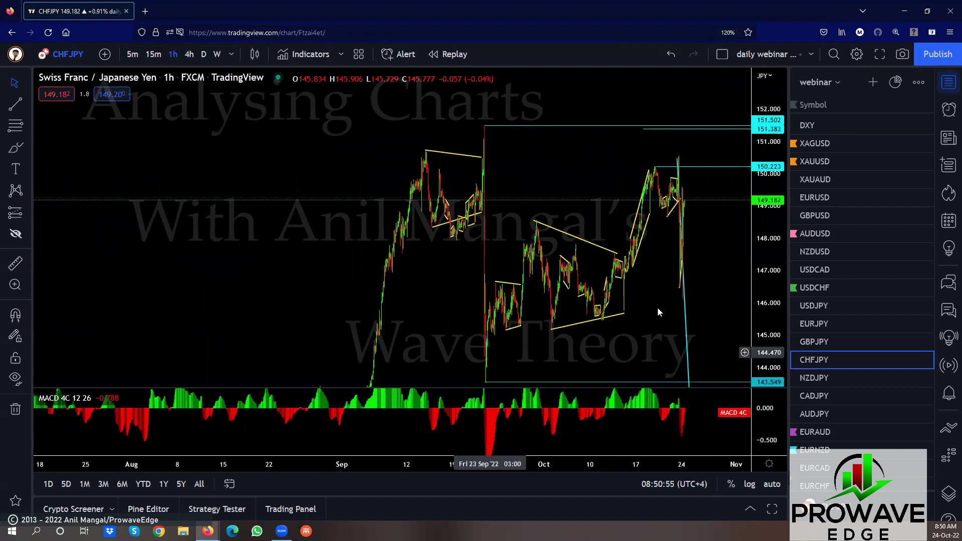
- Move CHFJPY's cyan projection arrow so it runs from just above the 151.502 level down to the 143.549 level
scroll(649, 323, up, 4)
scroll(647, 322, up, 8)
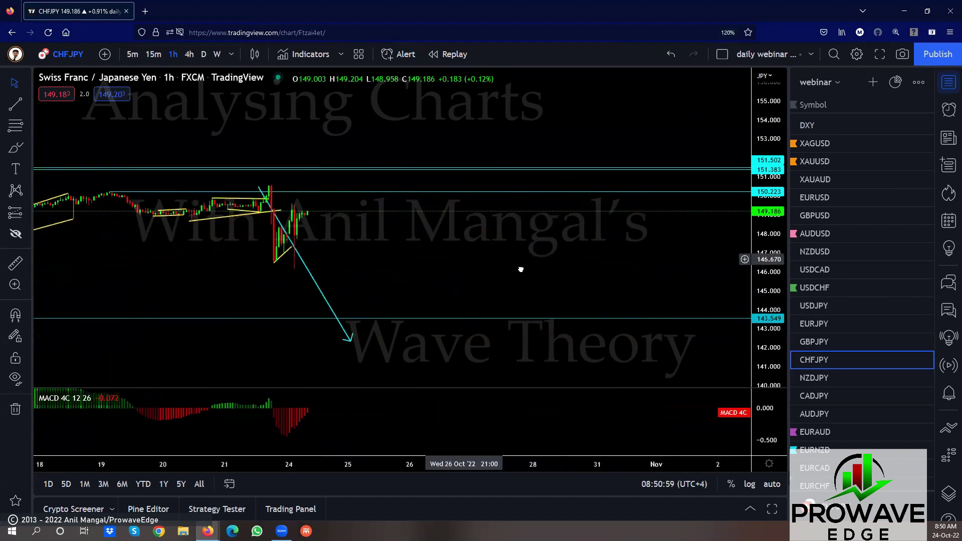
drag(520, 270, 648, 294)
scroll(377, 300, down, 6)
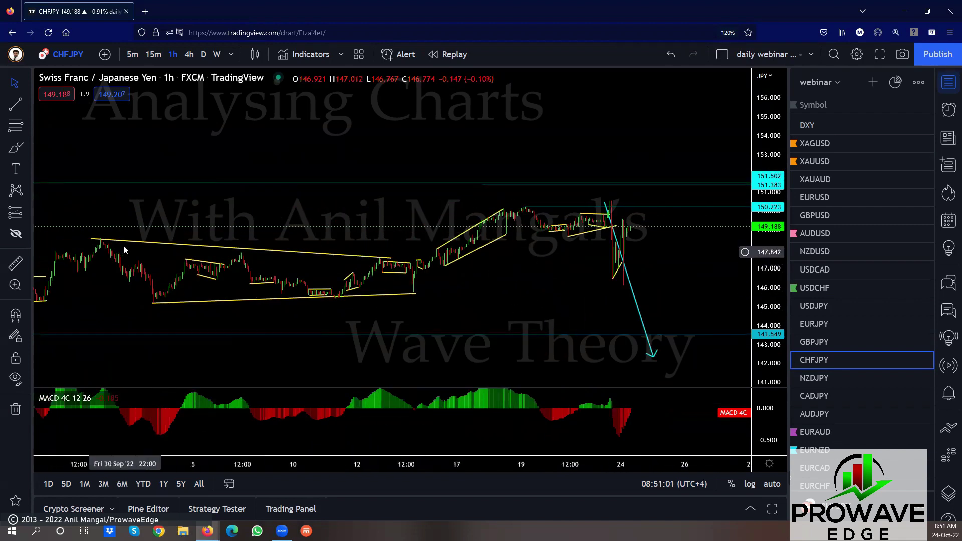
scroll(561, 275, up, 2)
drag(573, 280, 631, 258)
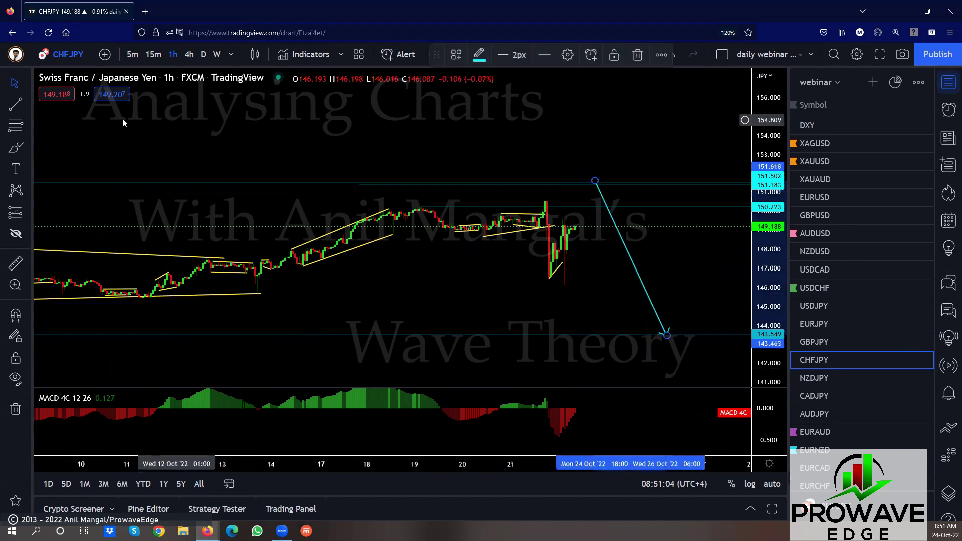
- Draw a CHFJPY trendline from the 21 October high at 150.629 to 149.457 on 24 October, and extend the lower trendline to that day's low
click(546, 199)
click(564, 222)
drag(566, 267, 565, 289)
click(153, 54)
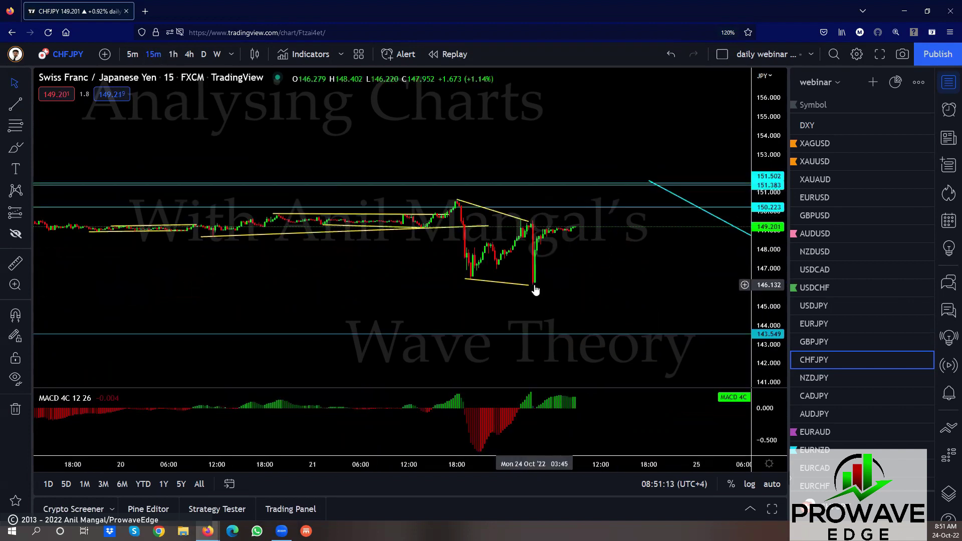
click(527, 224)
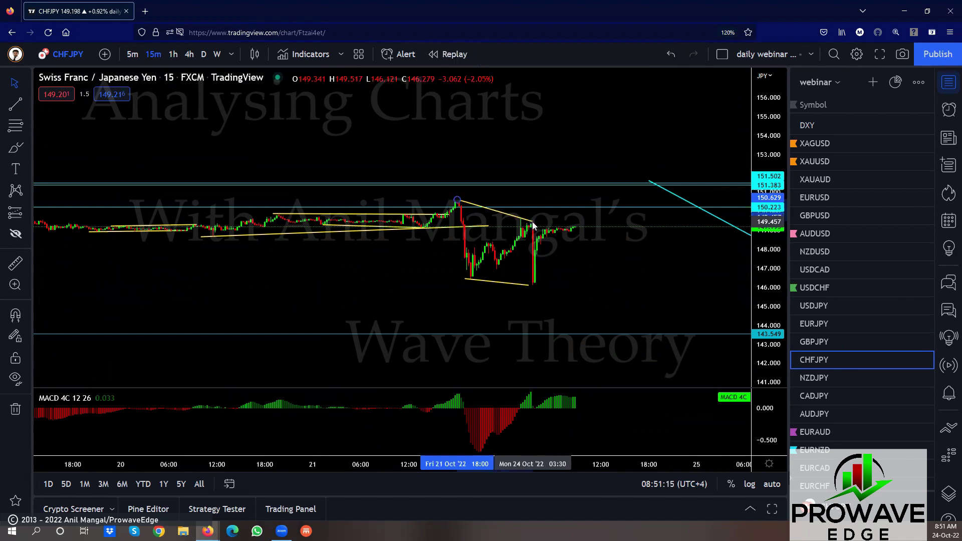
- Adjust CHFJPY's lower trendline on the 15-minute chart to run from 146.449 on 21 October to 145.996 on 24 October
drag(768, 300, 768, 213)
drag(688, 285, 553, 285)
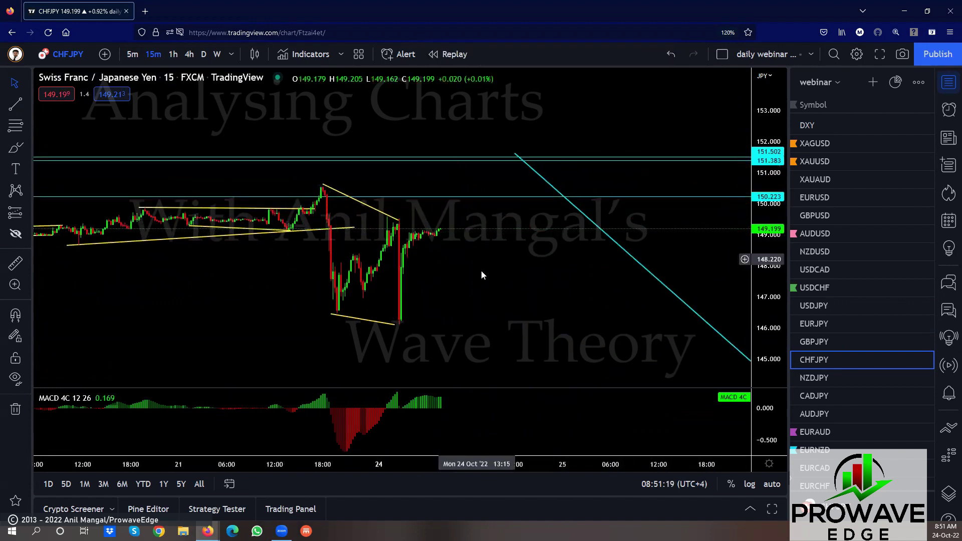
scroll(482, 269, up, 4)
drag(493, 281, 463, 270)
drag(243, 326, 471, 309)
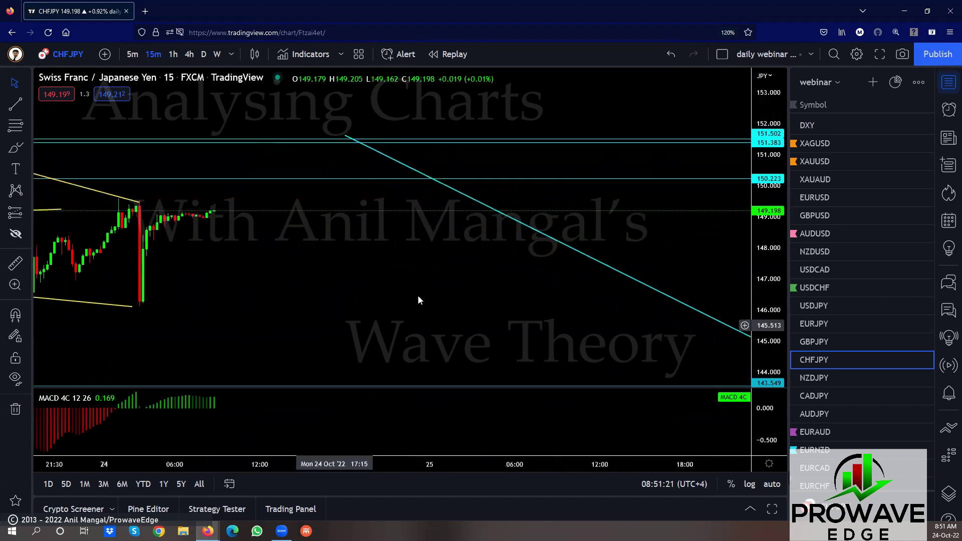
click(275, 294)
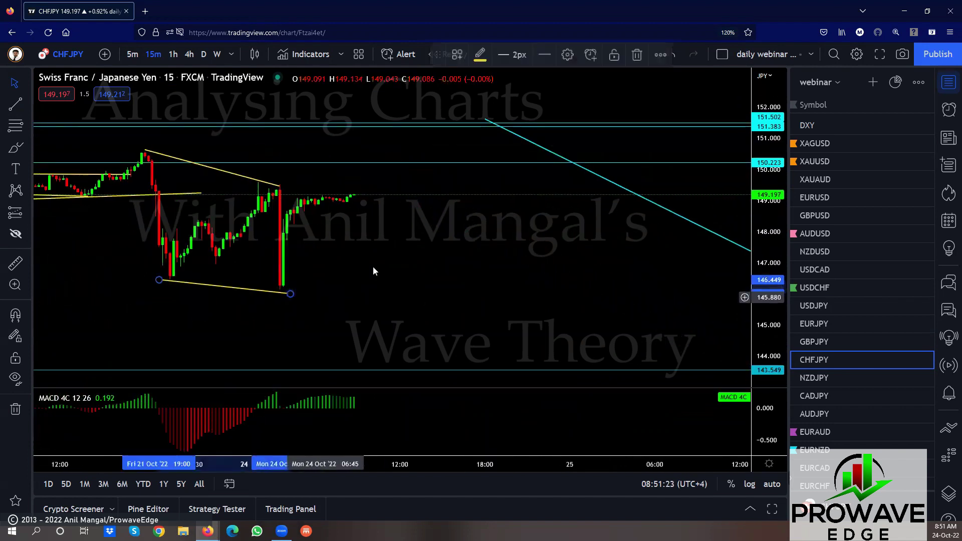
- Sketch temporary strokes on CHFJPY for a rise to about 151.5, a drop along the cyan arrow to about 143.5 and a rebound toward 152
scroll(398, 263, down, 4)
scroll(399, 261, down, 10)
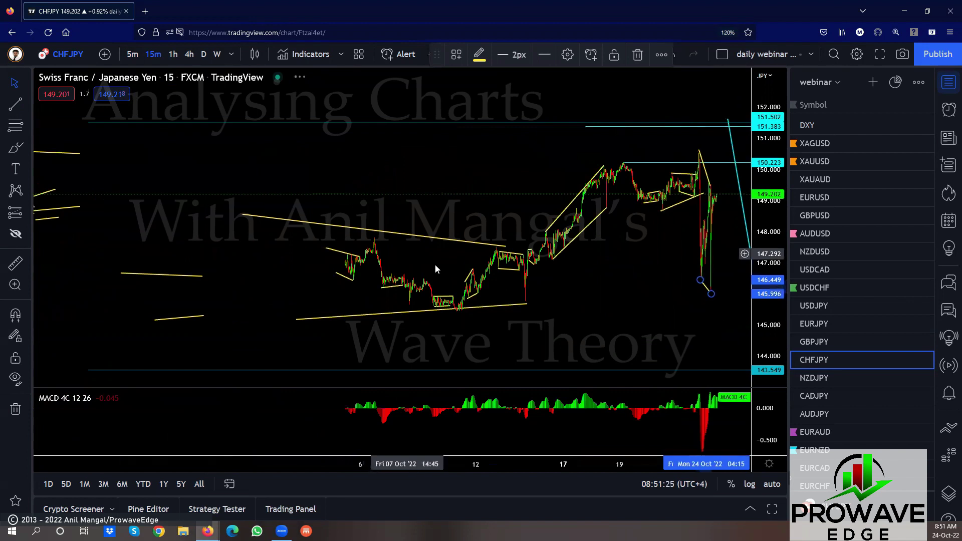
click(550, 296)
drag(550, 296, 477, 299)
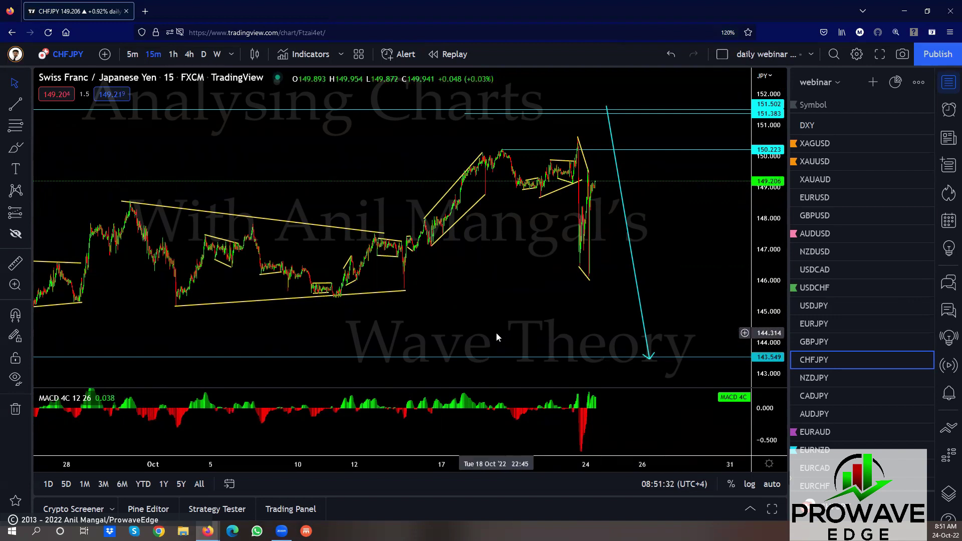
scroll(496, 332, up, 1)
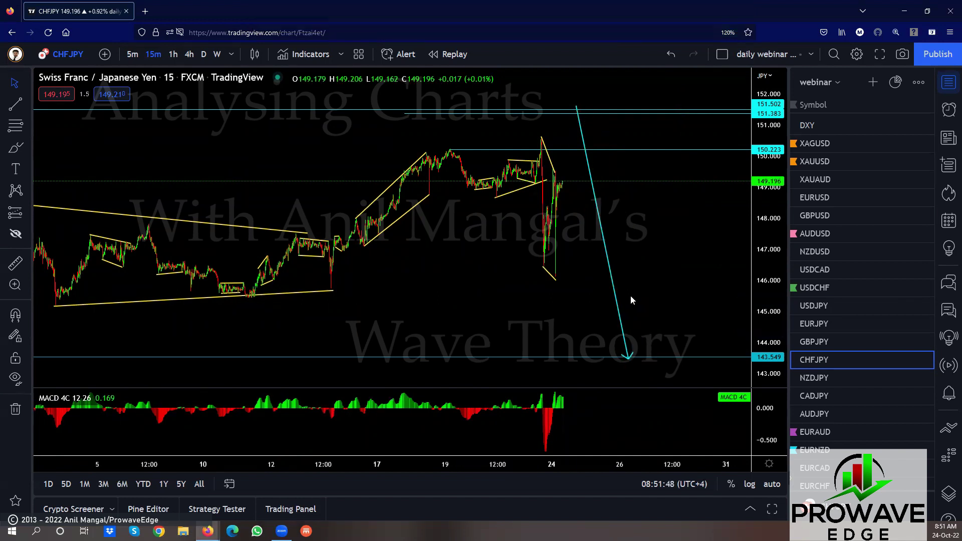
scroll(507, 339, down, 5)
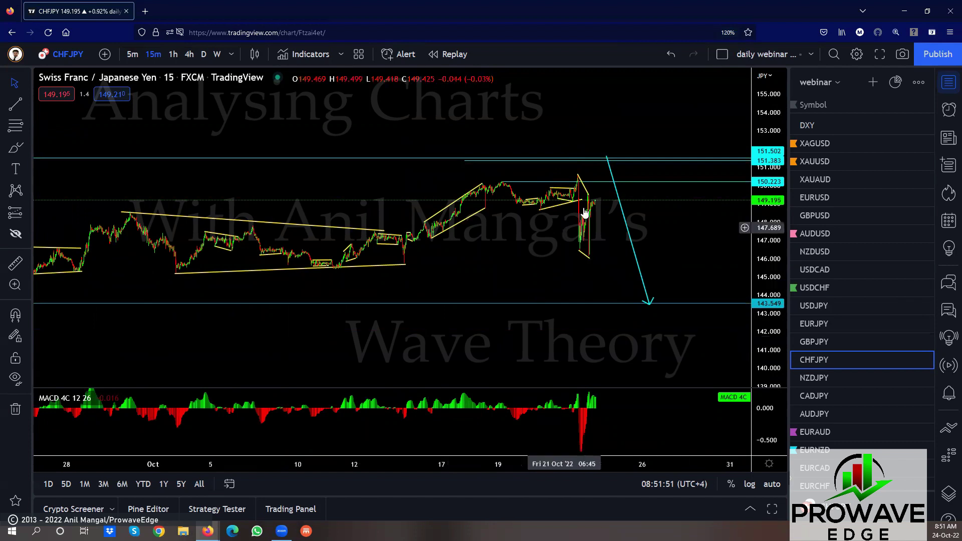
scroll(593, 266, up, 5)
scroll(587, 265, up, 5)
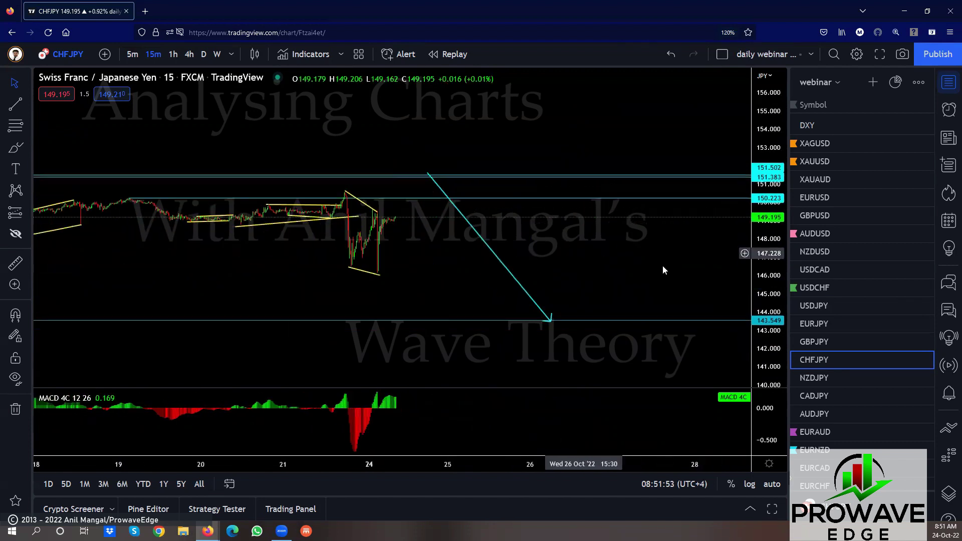
scroll(526, 264, up, 5)
drag(263, 290, 428, 292)
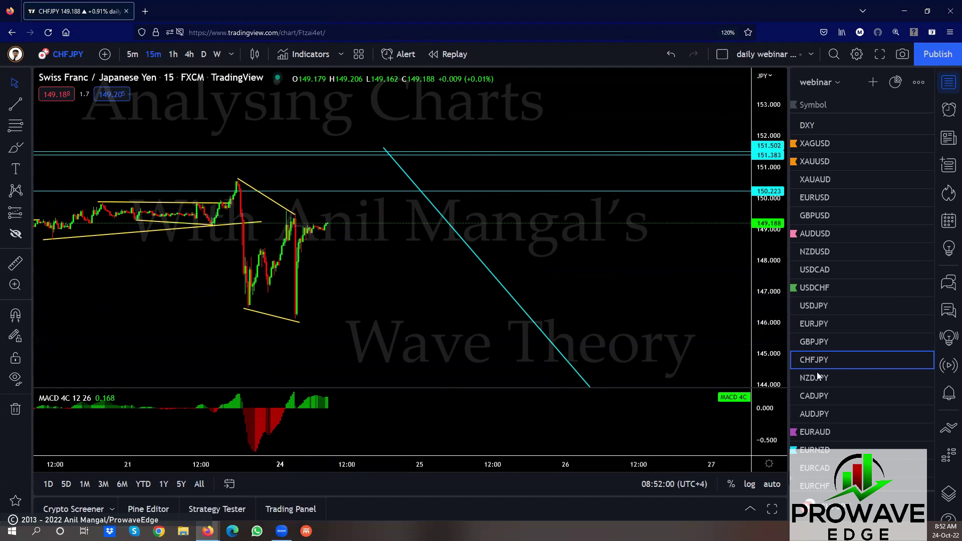
- Open the NZDJPY chart and examine its October rise and the marked levels on the 15-minute timeframe
key(Down)
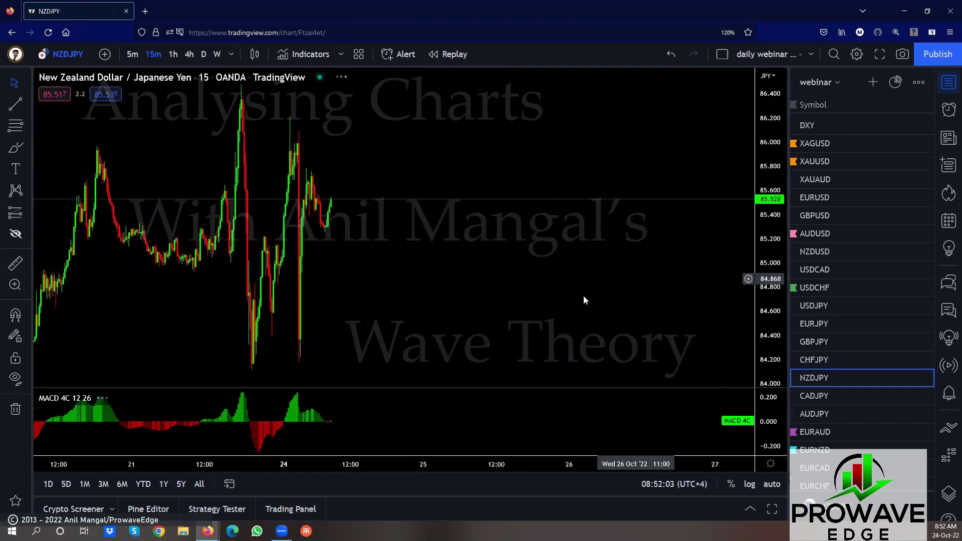
scroll(554, 329, down, 5)
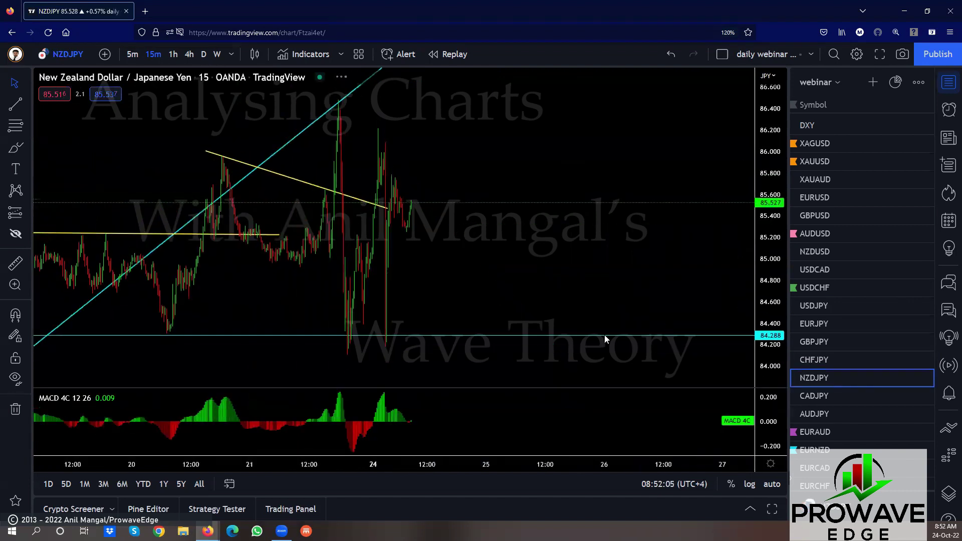
scroll(553, 329, down, 1)
drag(576, 347, 537, 269)
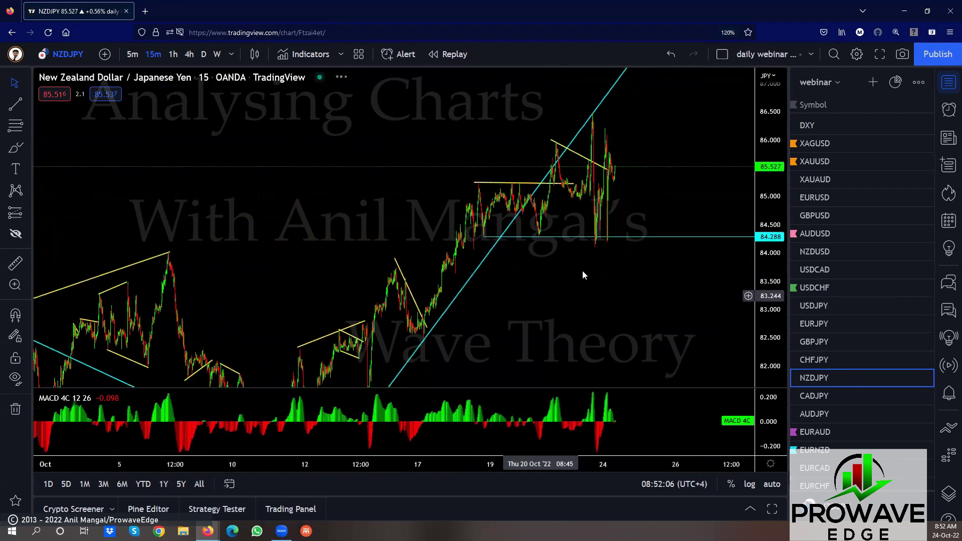
drag(767, 266, 717, 361)
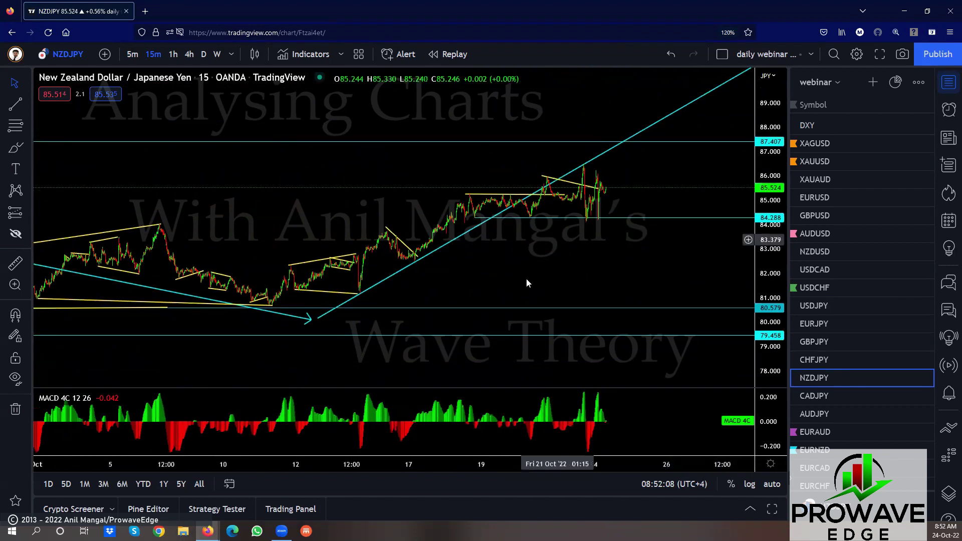
drag(444, 338, 316, 298)
- Examine NZDJPY's long-term structure on the 4-hour, daily and weekly timeframes, going back to 2005
click(189, 54)
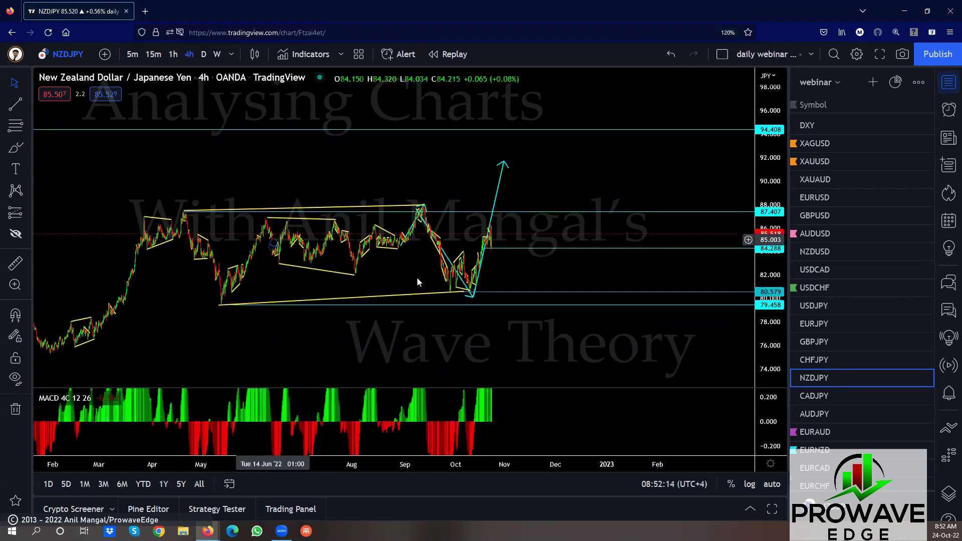
scroll(347, 160, down, 2)
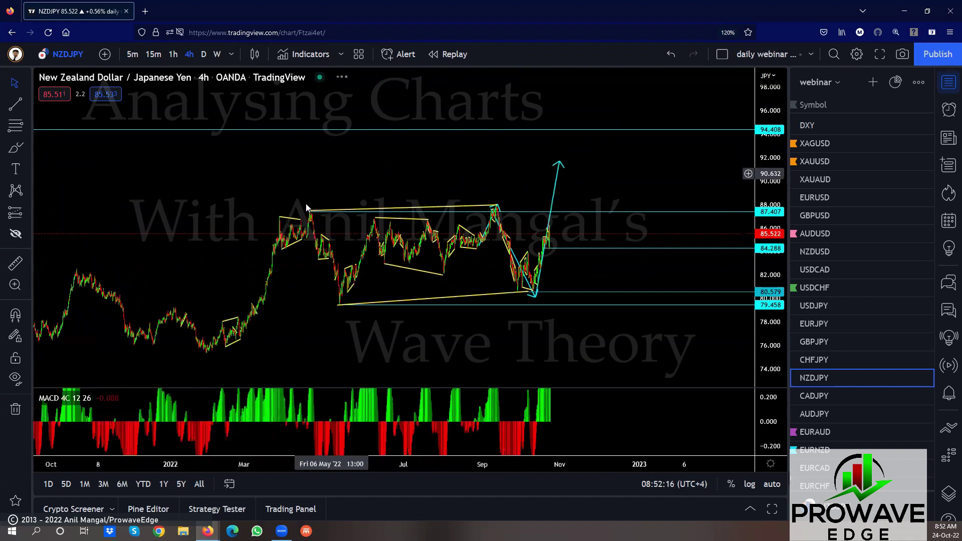
click(203, 55)
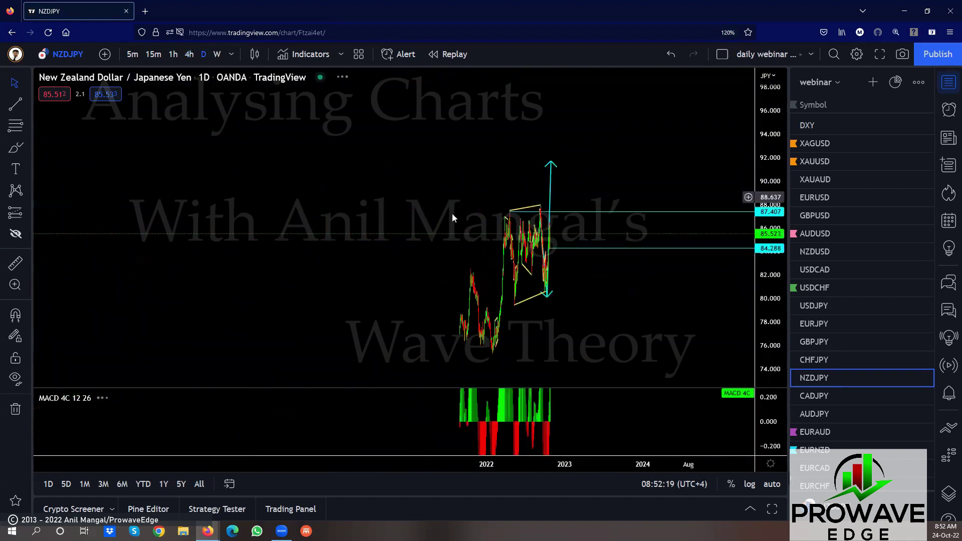
drag(772, 196, 773, 311)
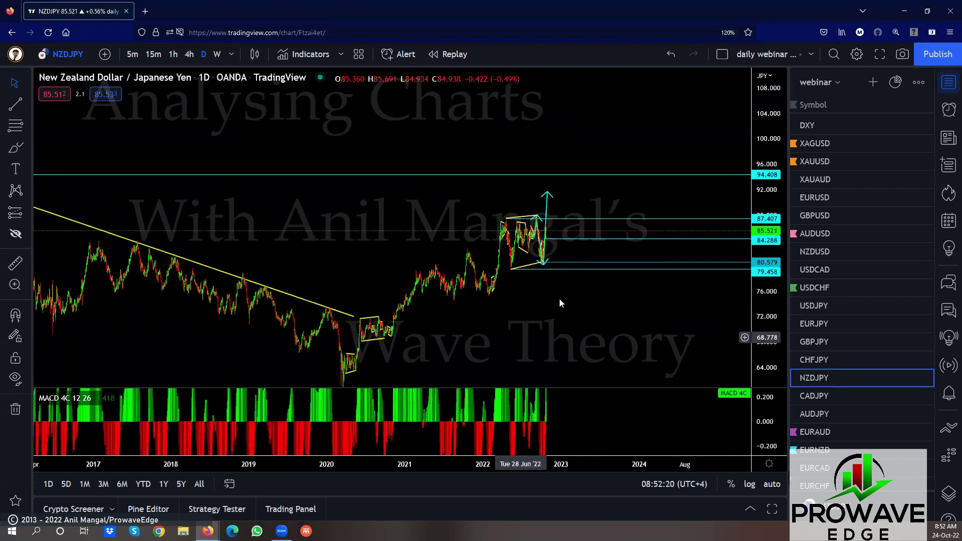
drag(557, 297, 588, 257)
drag(298, 308, 401, 301)
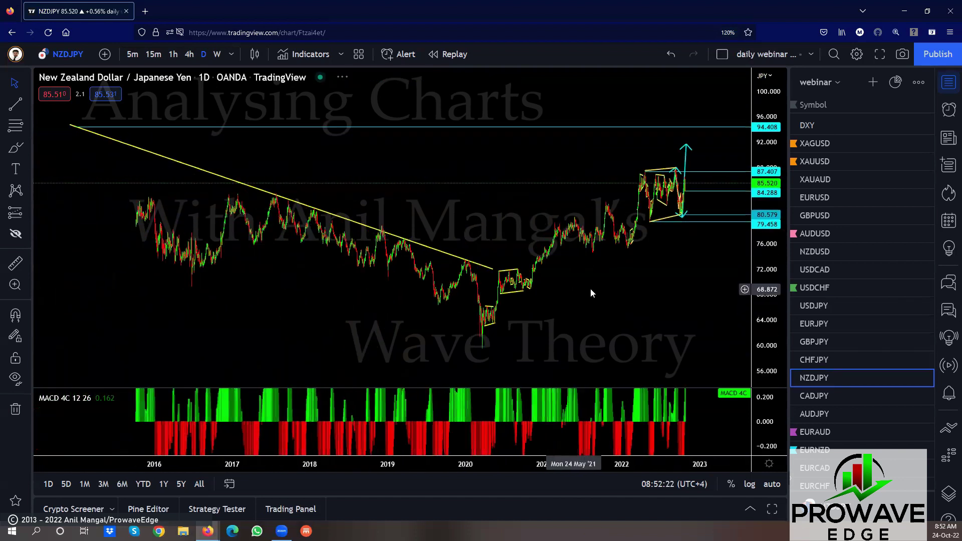
click(216, 55)
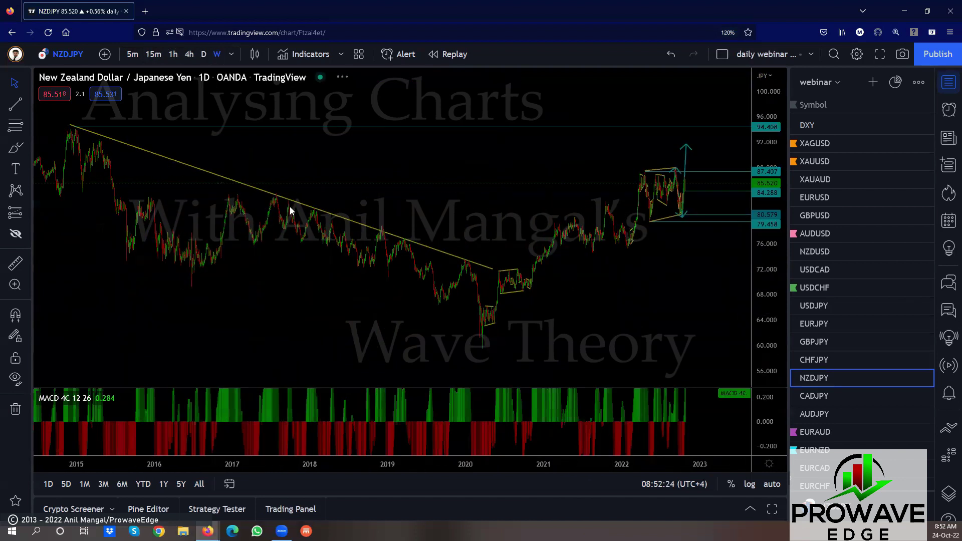
drag(600, 324, 459, 175)
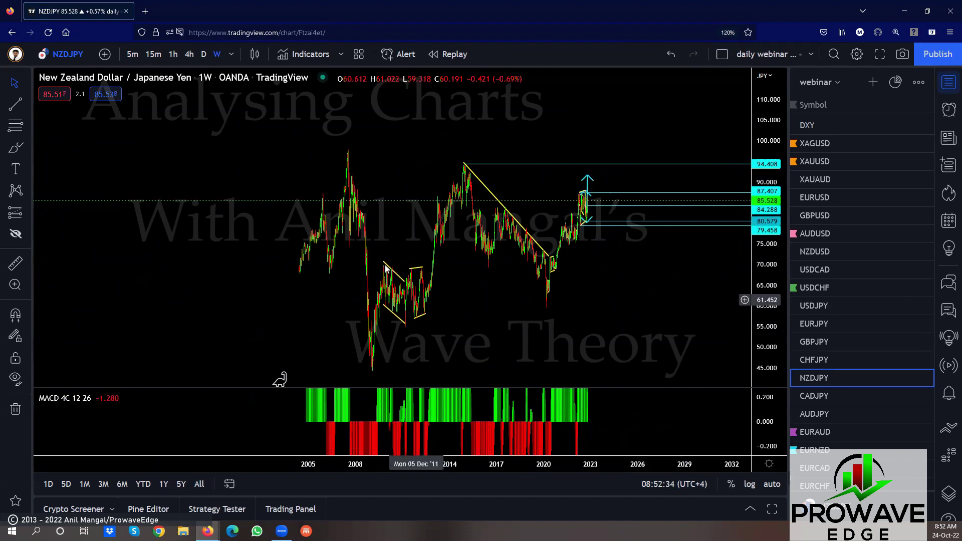
scroll(547, 335, up, 2)
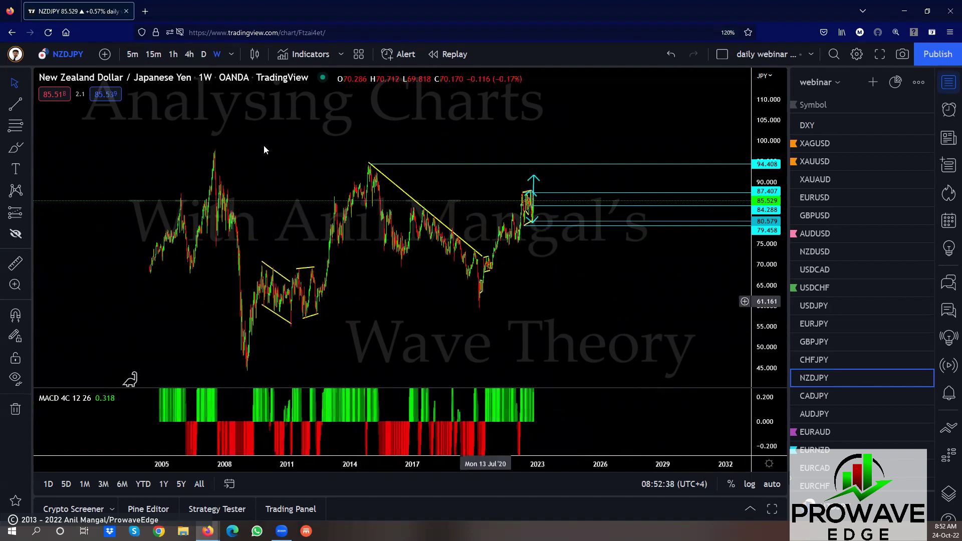
- Switch NZDJPY to the 1-hour timeframe and reposition the yellow trendline over the latest highs, from 86.490 on 21 October to 86.036 on 24 October
click(173, 54)
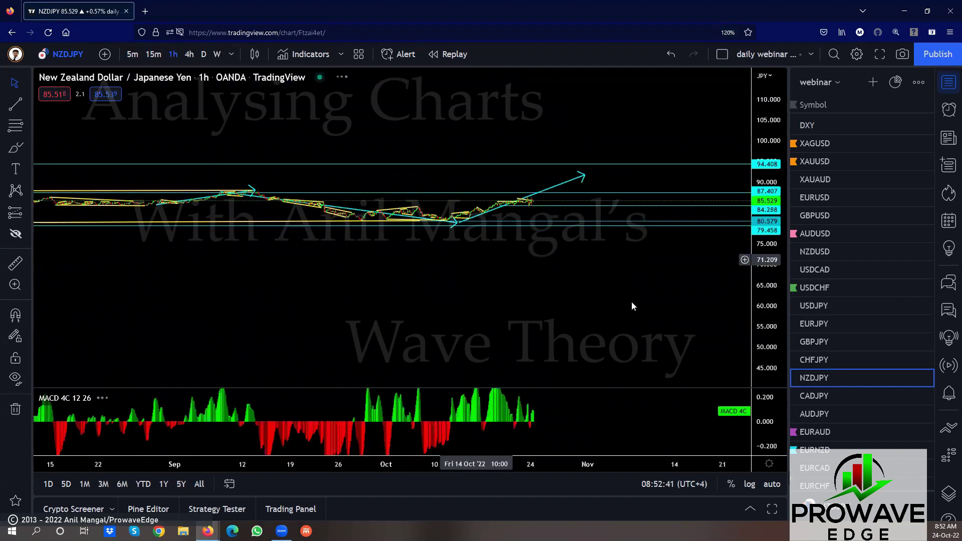
scroll(623, 199, up, 2)
scroll(622, 200, up, 2)
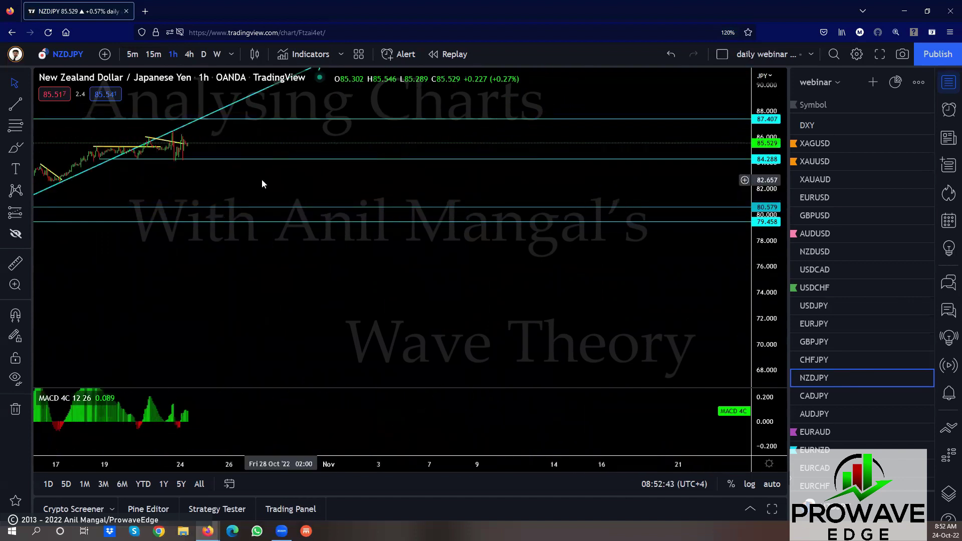
drag(255, 179, 521, 275)
drag(764, 216, 723, 186)
scroll(652, 202, up, 2)
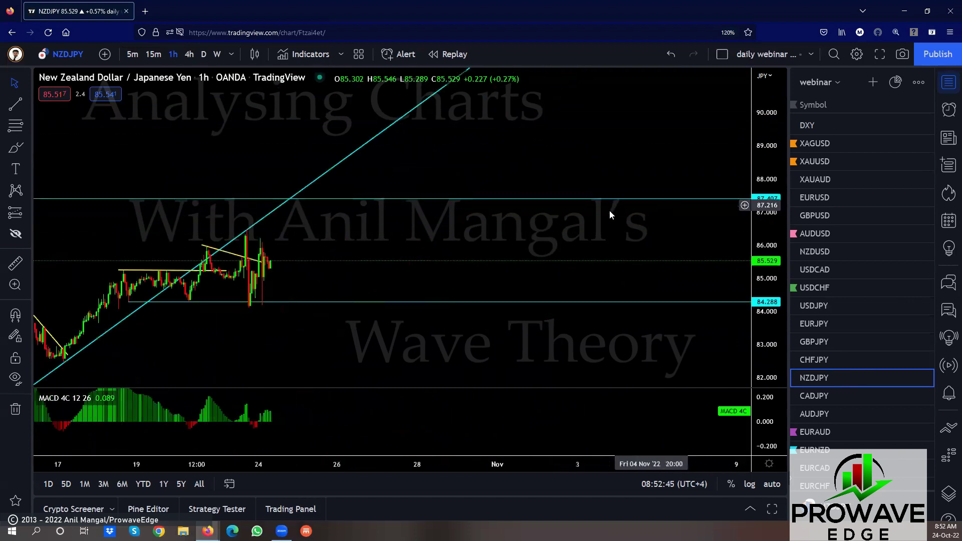
drag(381, 211, 488, 188)
drag(371, 251, 374, 221)
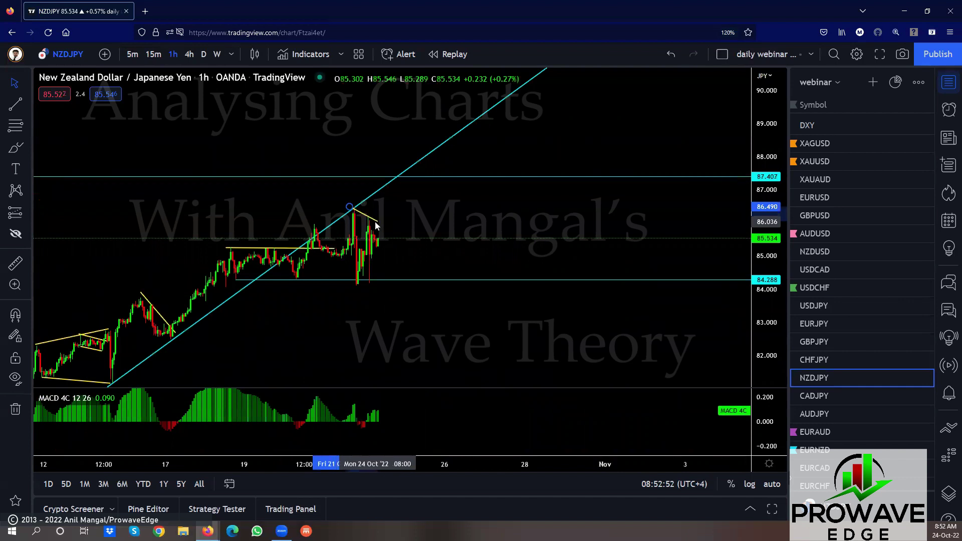
- On NZDJPY's 15-minute chart, adjust the upper trendline to run from 86.526 to 86.025 and draw a lower one from 84.094 to 84.131
click(154, 54)
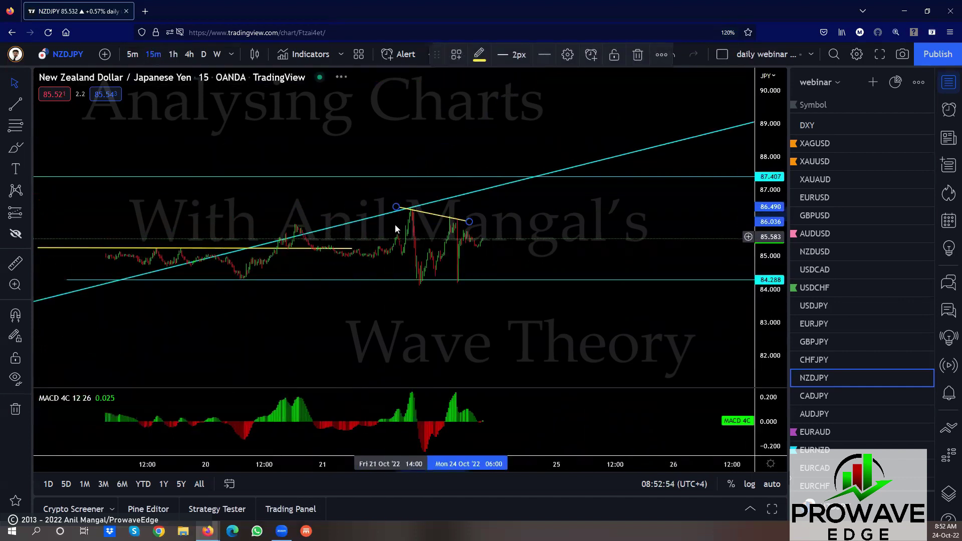
drag(396, 207, 405, 210)
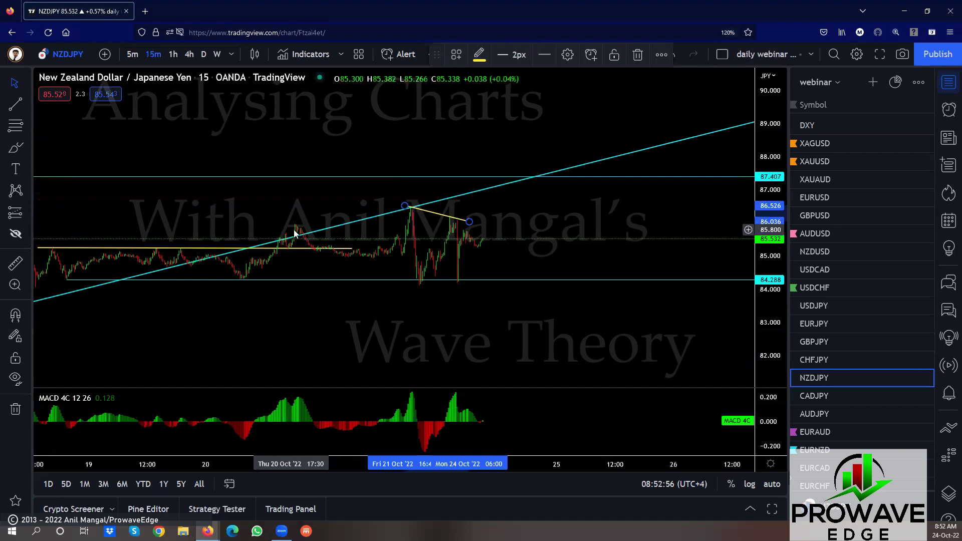
click(15, 104)
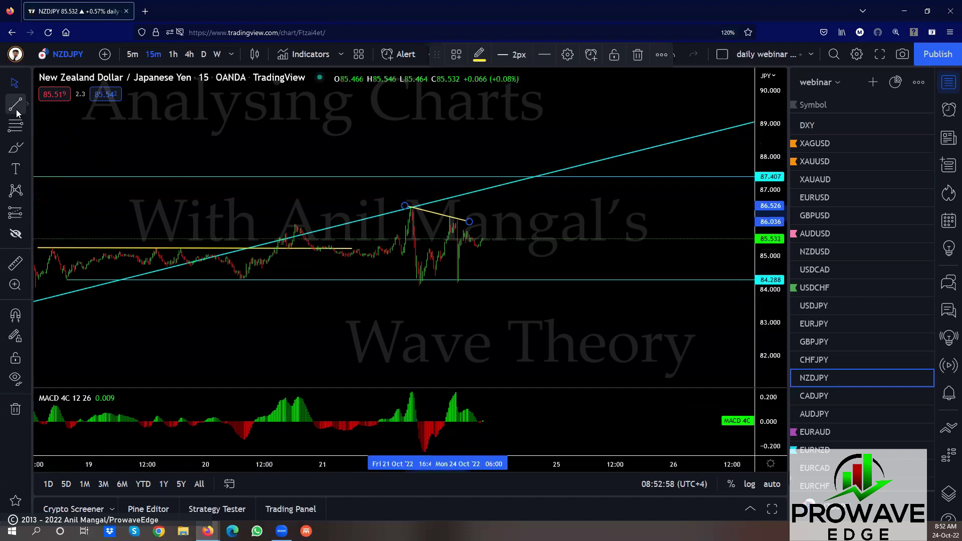
click(459, 285)
scroll(613, 255, up, 3)
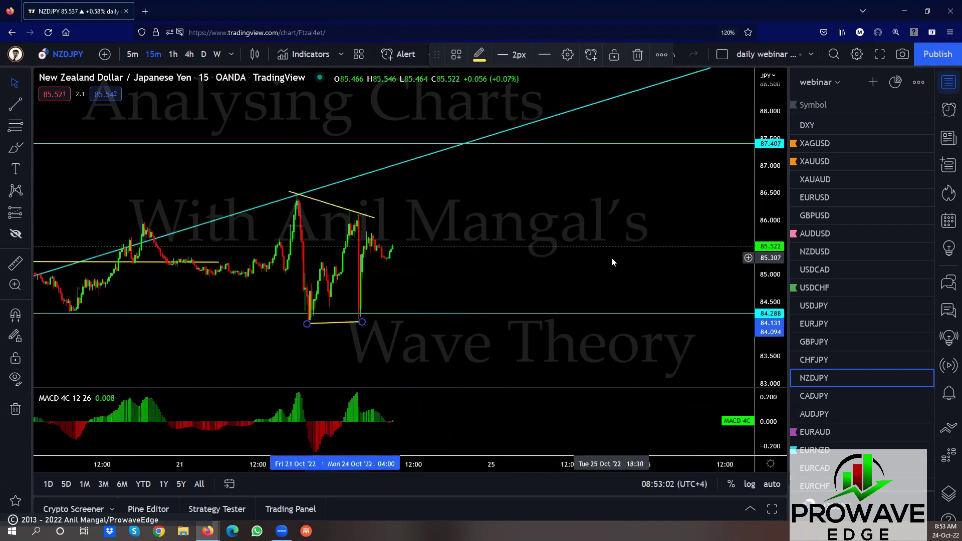
drag(374, 217, 381, 218)
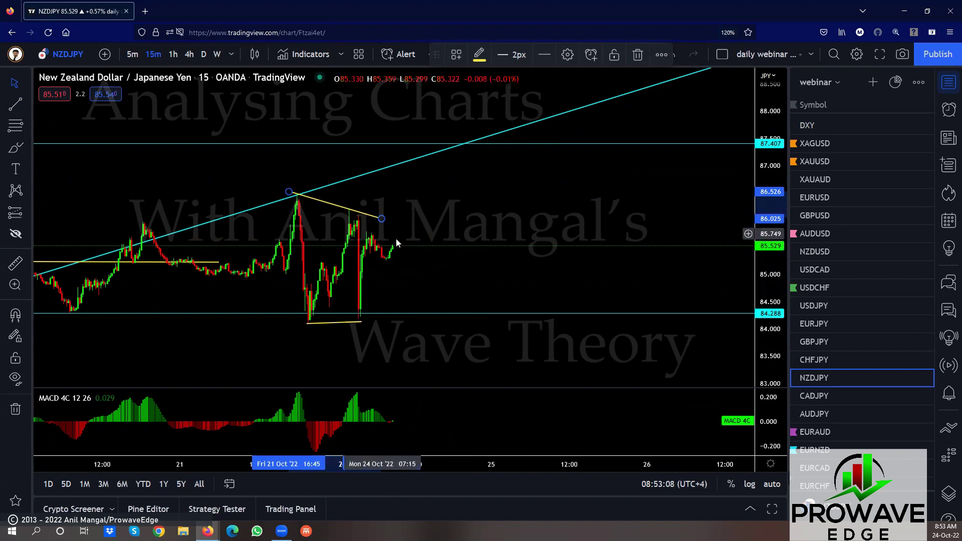
scroll(536, 274, down, 2)
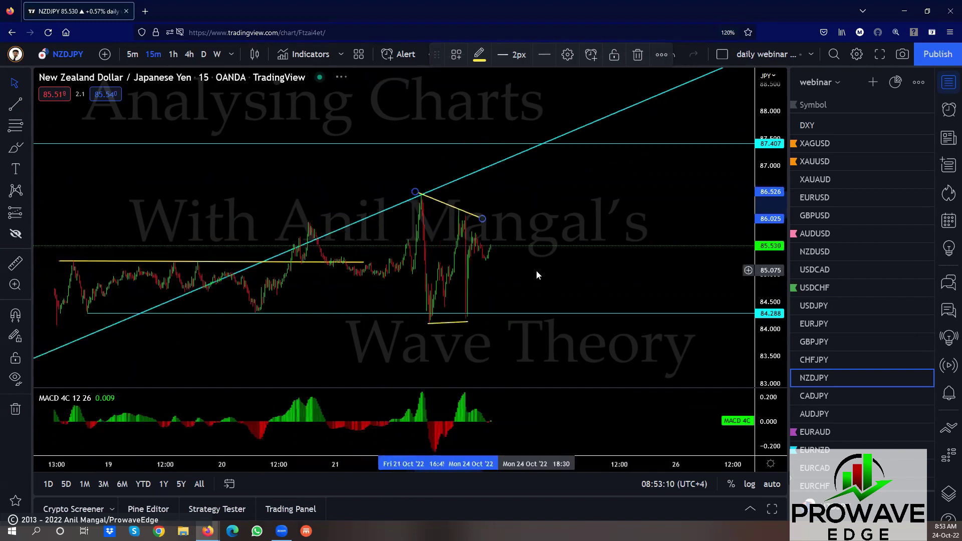
click(536, 270)
drag(536, 270, 443, 333)
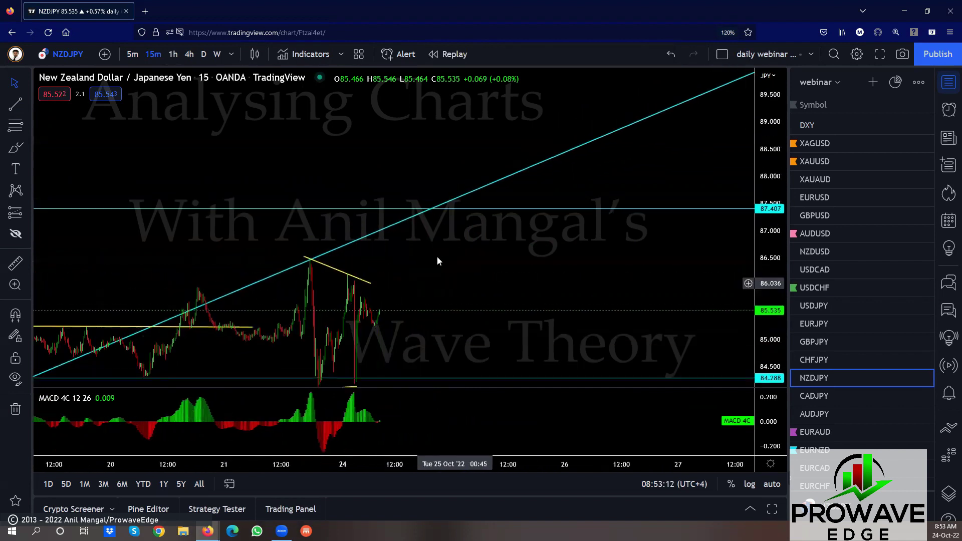
drag(336, 226, 392, 124)
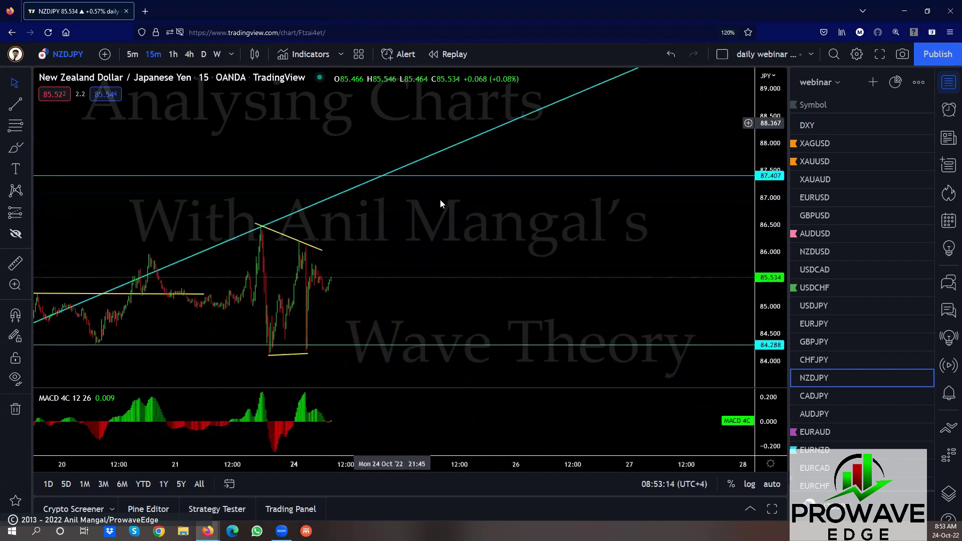
- On CADJPY's 15-minute chart, refit the lower trendline from 106.940 under the latest low and draw an upper one from 110.421 to 109.559
click(822, 396)
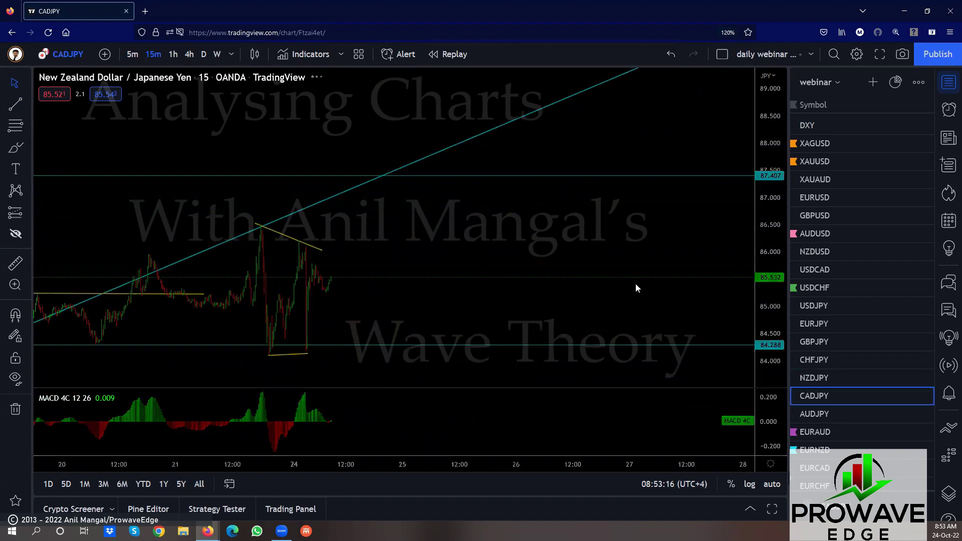
scroll(512, 330, down, 4)
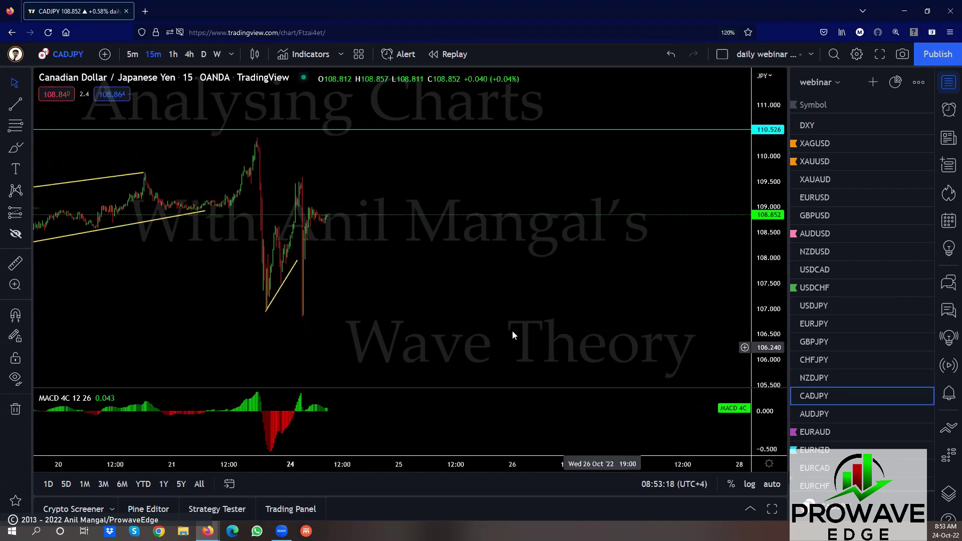
click(459, 318)
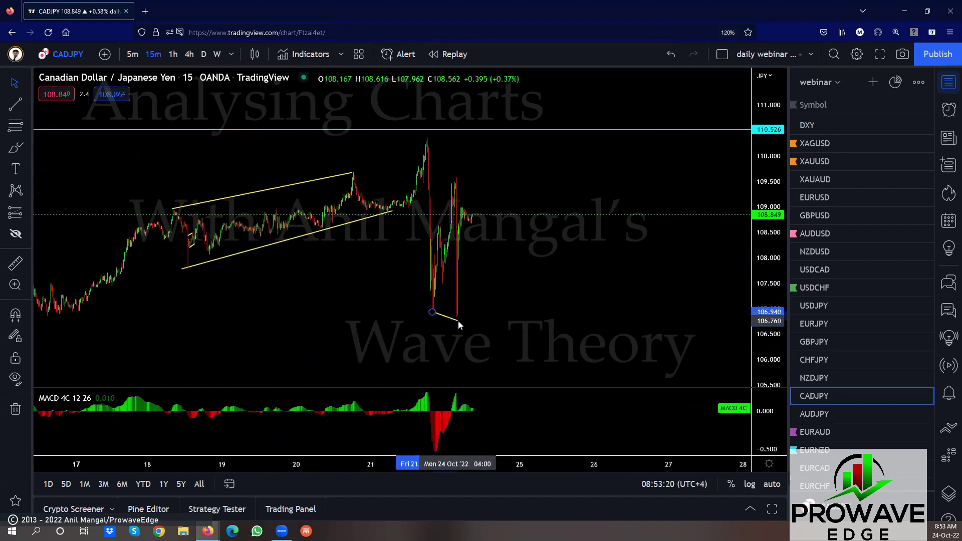
click(15, 105)
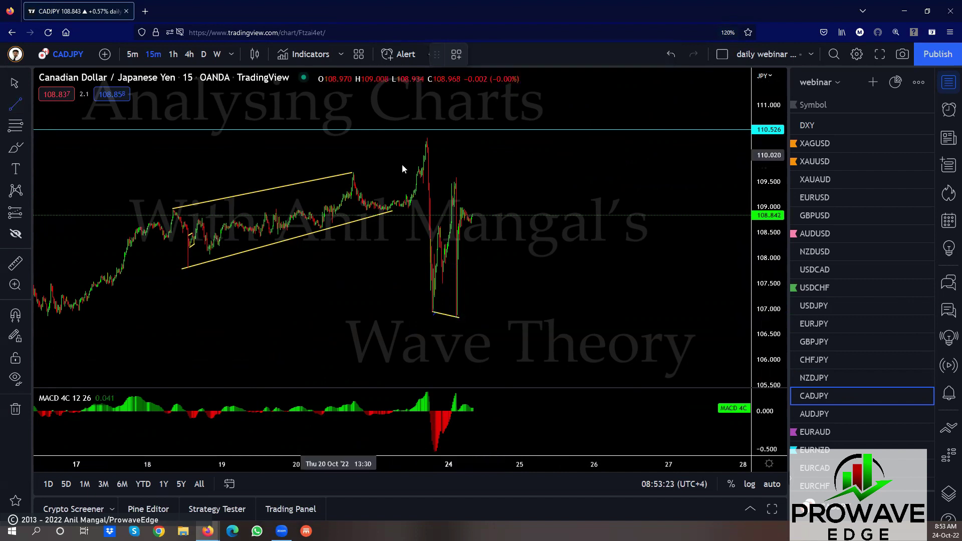
click(426, 135)
click(458, 182)
- On CADJPY's 1-hour chart, draw a rising trendline under the lows from 104.254 on 11 October to 108.025 on 28 October
click(173, 54)
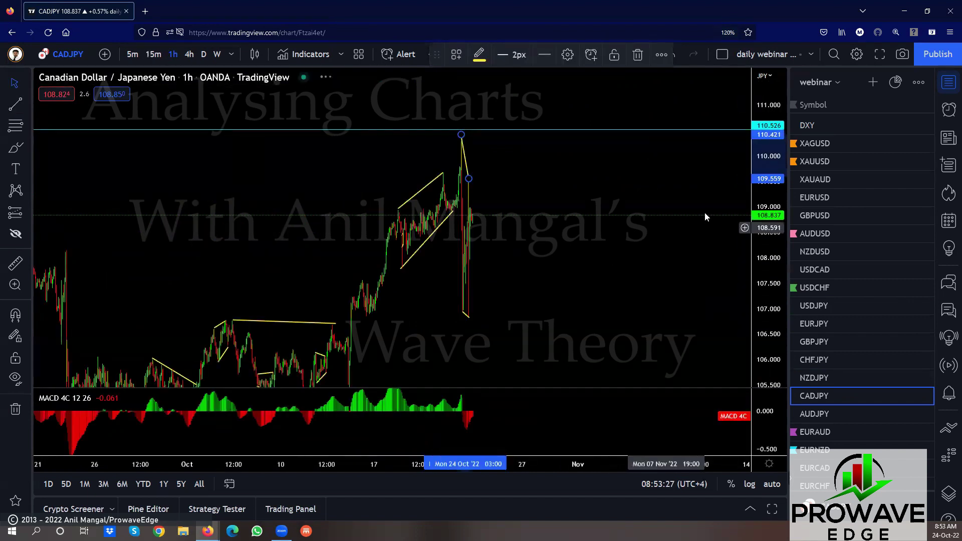
scroll(592, 310, down, 3)
scroll(586, 307, down, 2)
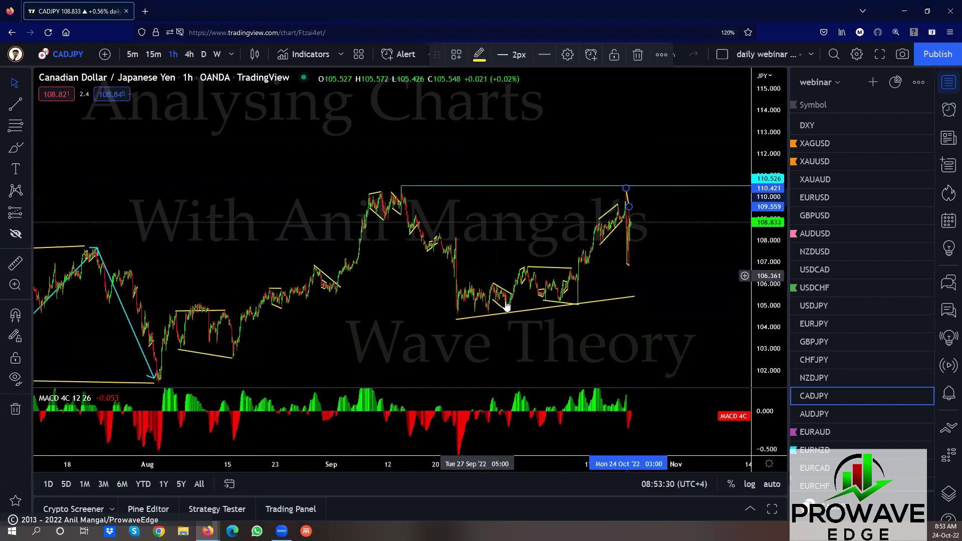
scroll(672, 294, up, 1)
scroll(671, 294, up, 2)
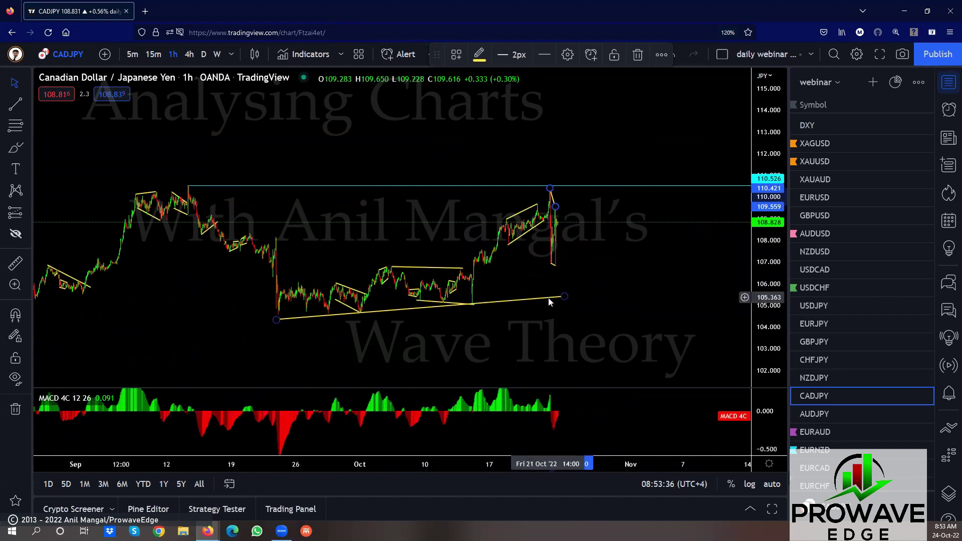
scroll(548, 296, up, 2)
drag(395, 348, 504, 348)
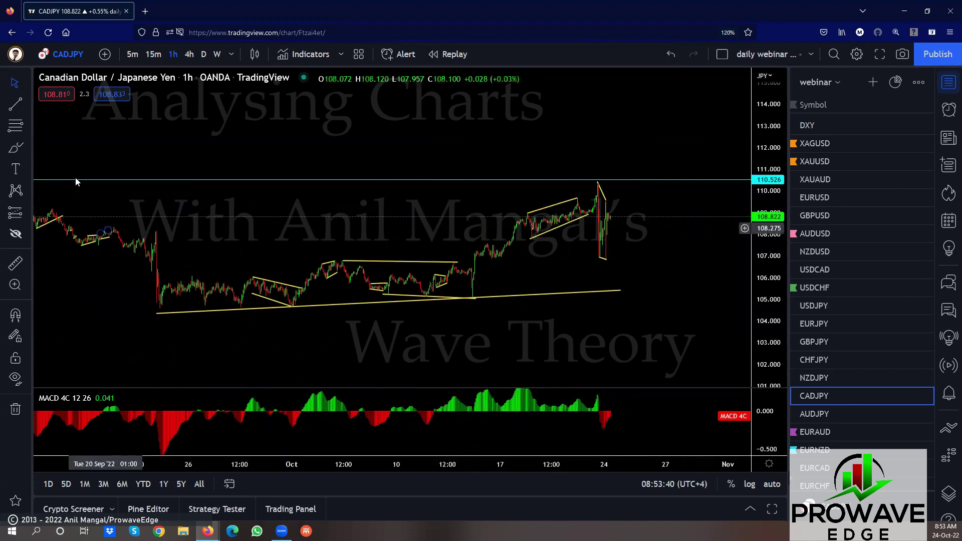
click(15, 103)
click(426, 315)
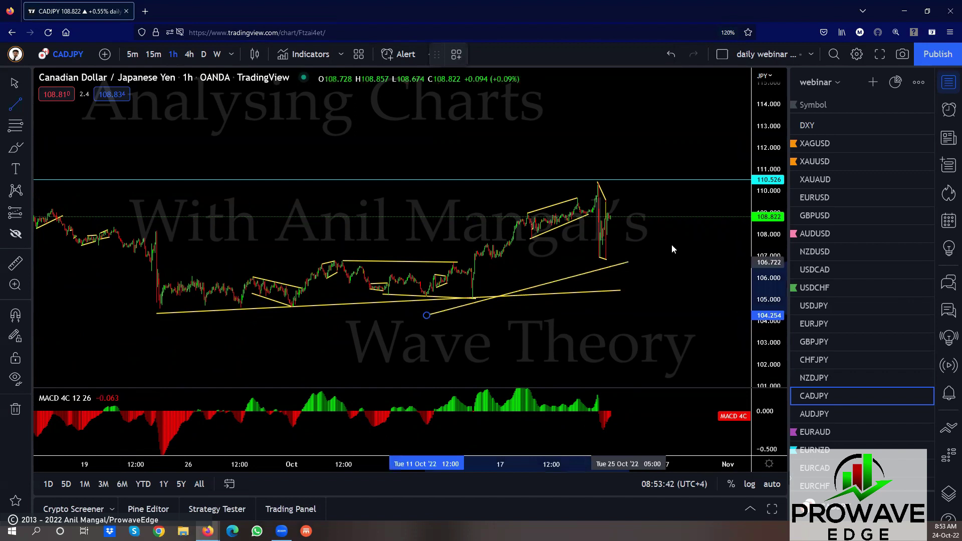
click(688, 234)
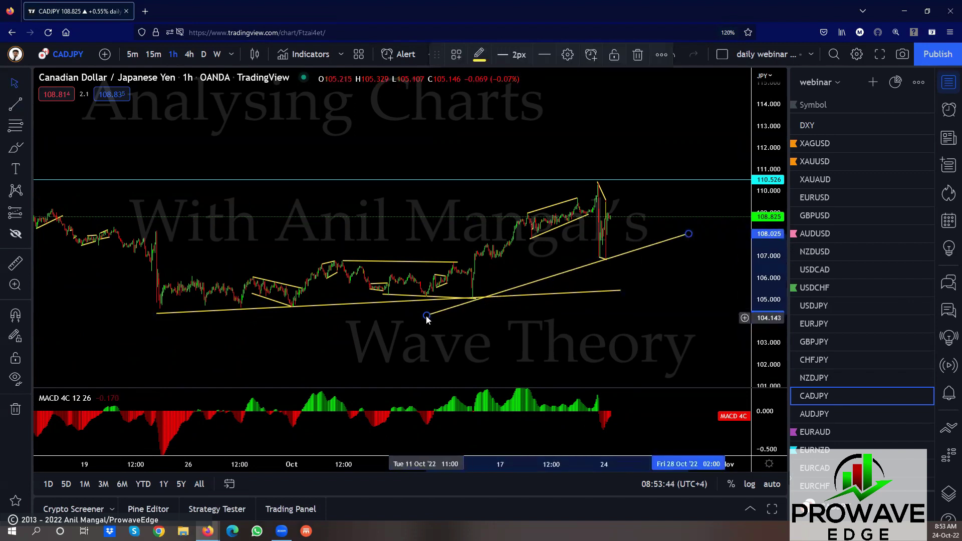
- Examine CADJPY's latest swings against the rising trendline on the 1-hour and 15-minute timeframes
drag(563, 334, 498, 285)
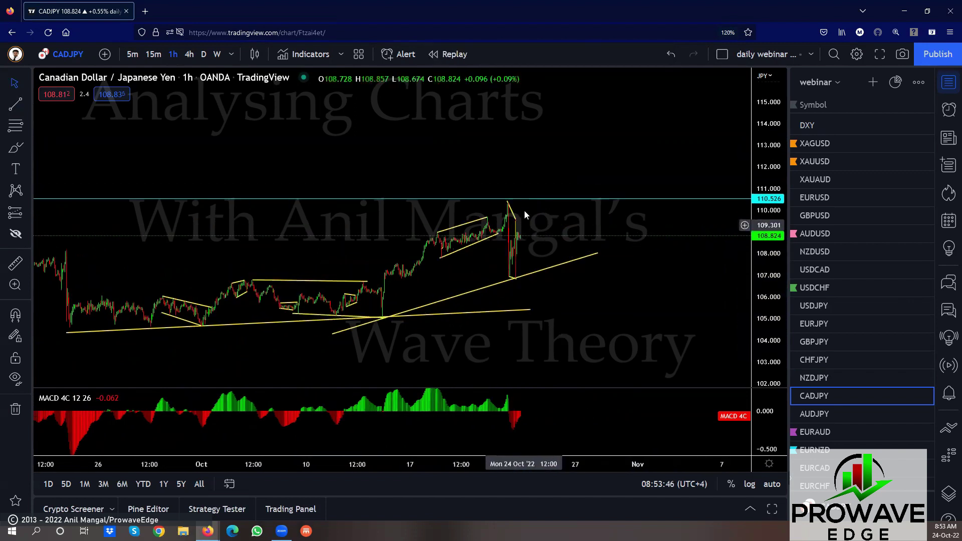
scroll(631, 319, up, 10)
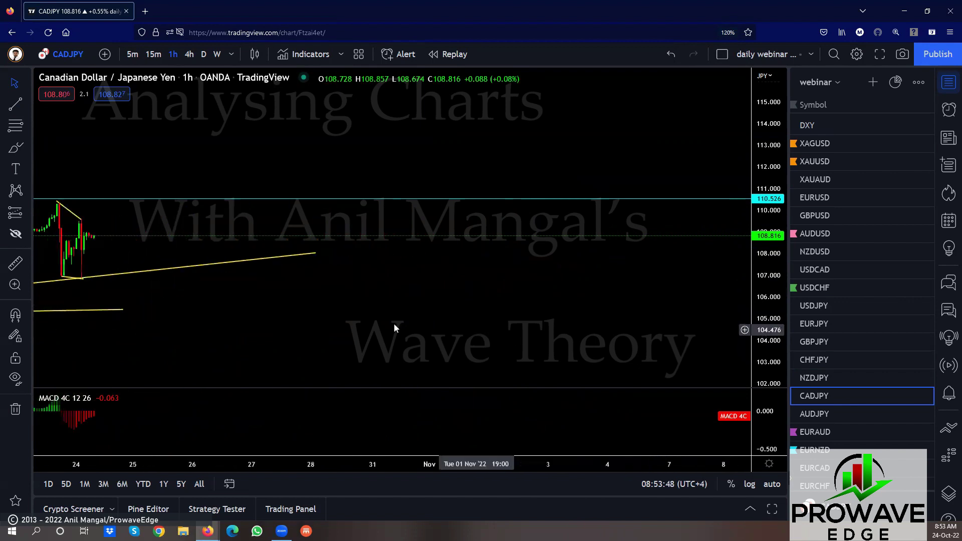
drag(394, 324, 600, 334)
click(152, 54)
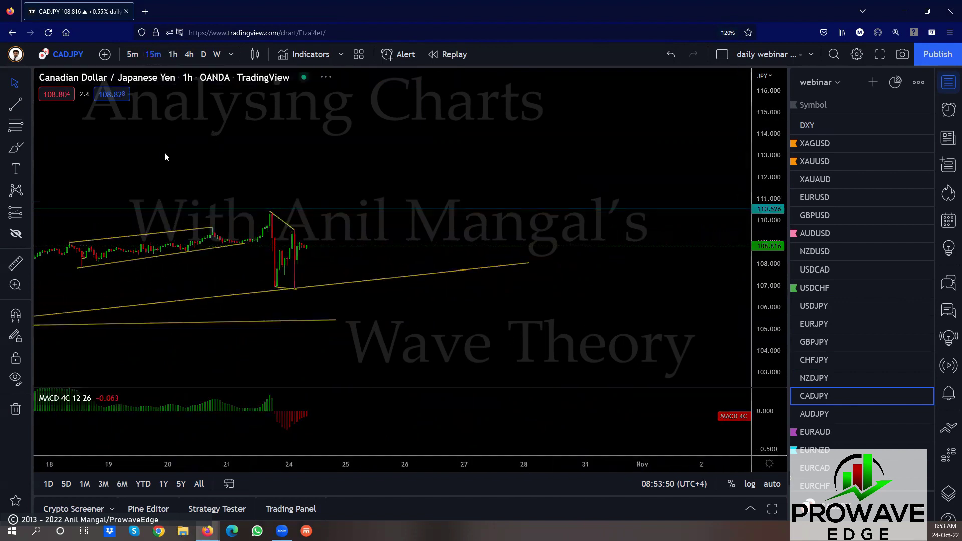
drag(762, 359, 762, 211)
scroll(454, 290, down, 2)
drag(424, 321, 426, 271)
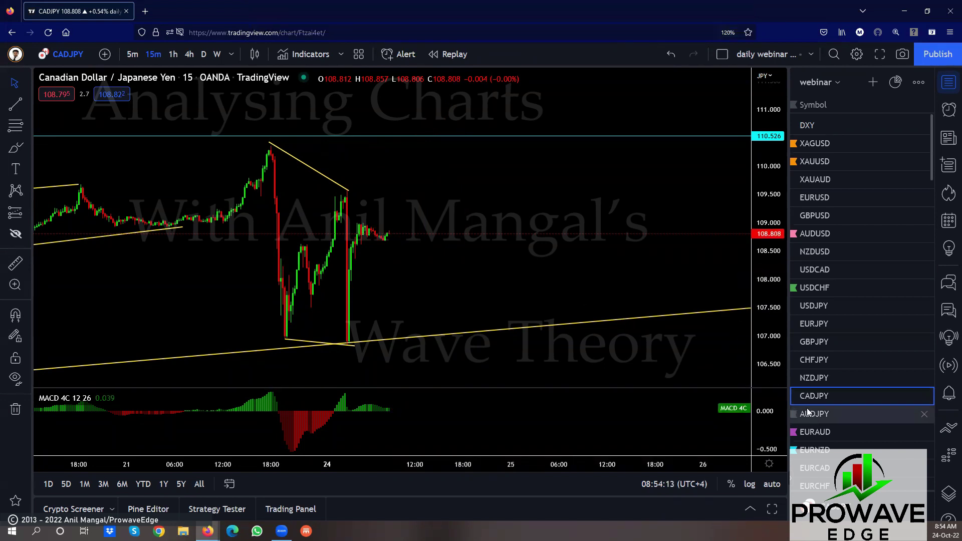
- Flag CADJPY and AUDJPY in cyan in the watchlist and open the AUDJPY chart
click(794, 396)
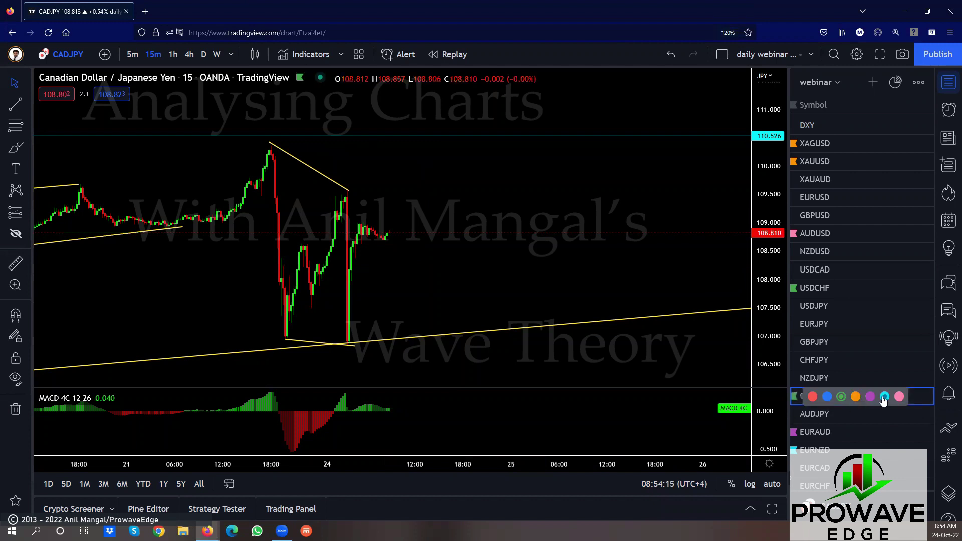
click(883, 397)
click(808, 414)
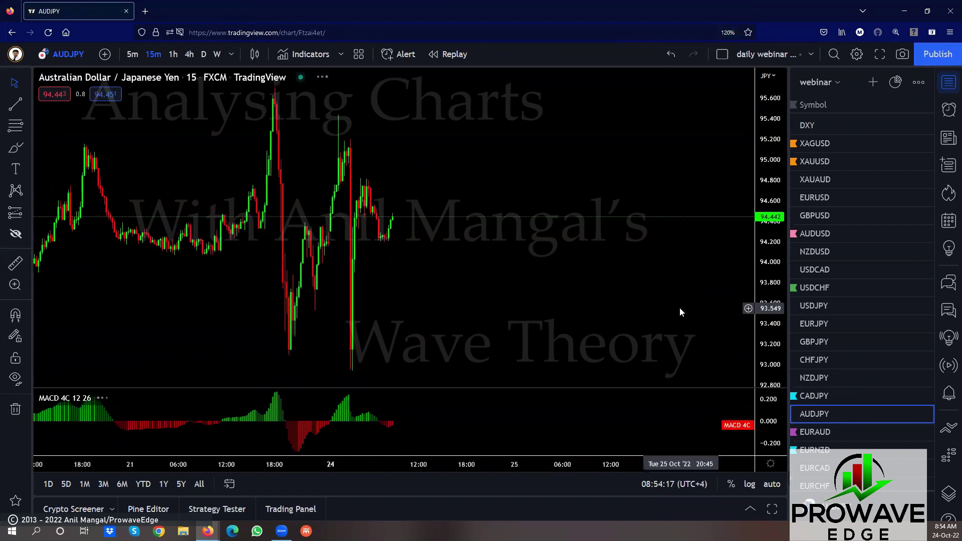
click(794, 413)
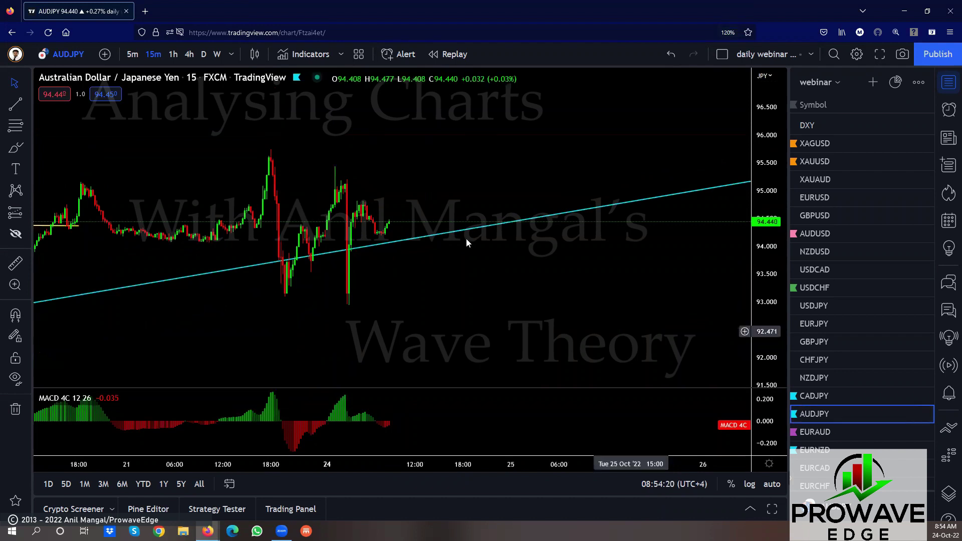
- On AUDJPY's 15-minute chart, draw a trendline over the latest highs from 95.760 to about 95.414 and another under the two latest lows
scroll(454, 236, down, 5)
click(15, 104)
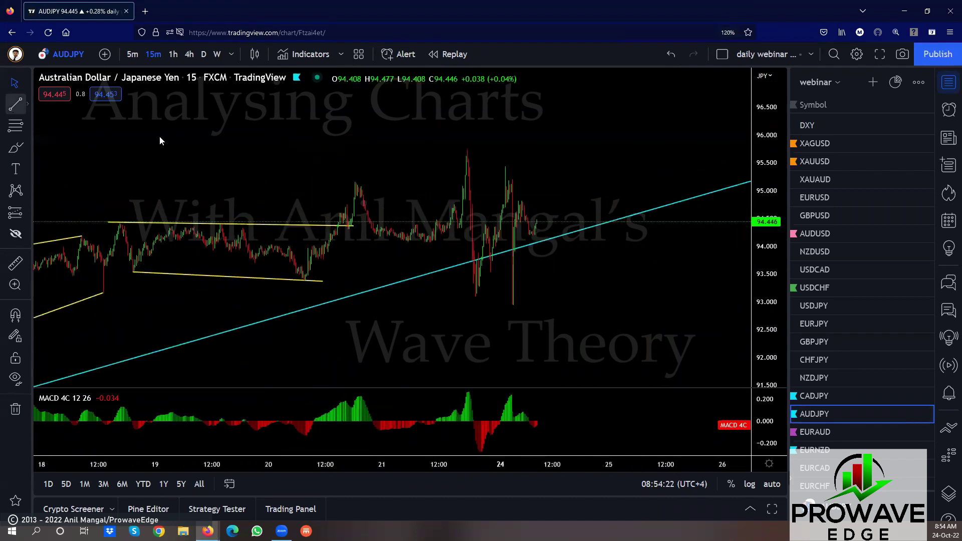
click(466, 149)
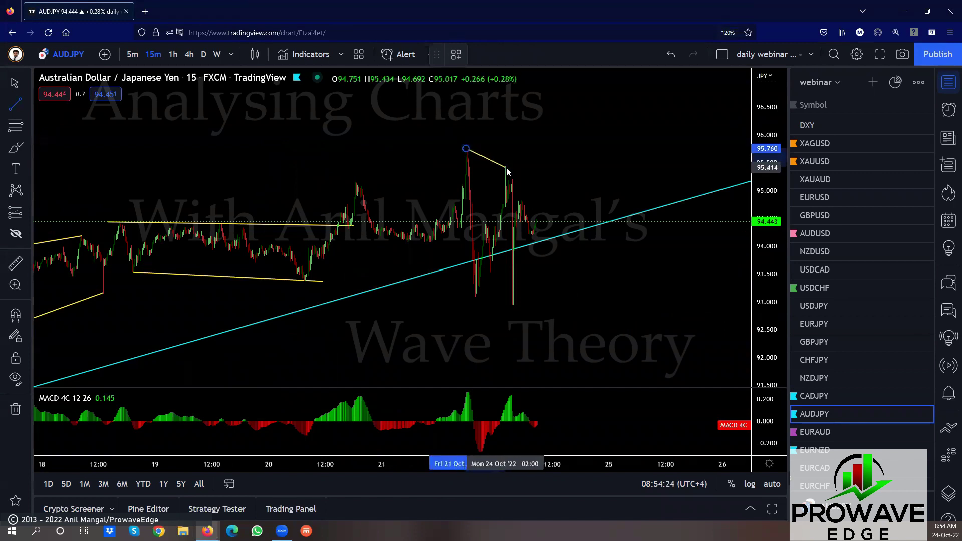
click(507, 168)
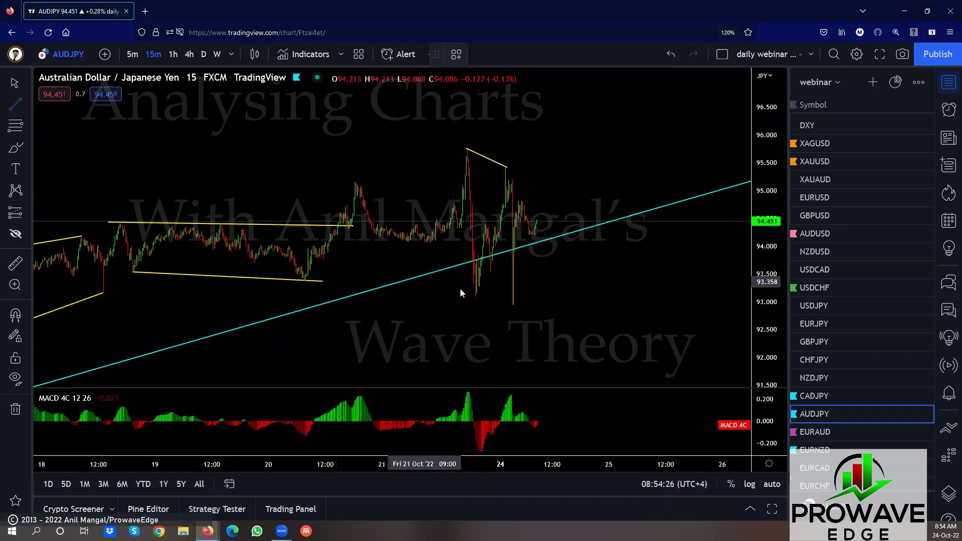
drag(474, 293, 513, 305)
- Examine AUDJPY's wider structure and cyan projection arrow on the 15-minute, 1-hour and 4-hour timeframes
scroll(471, 311, down, 6)
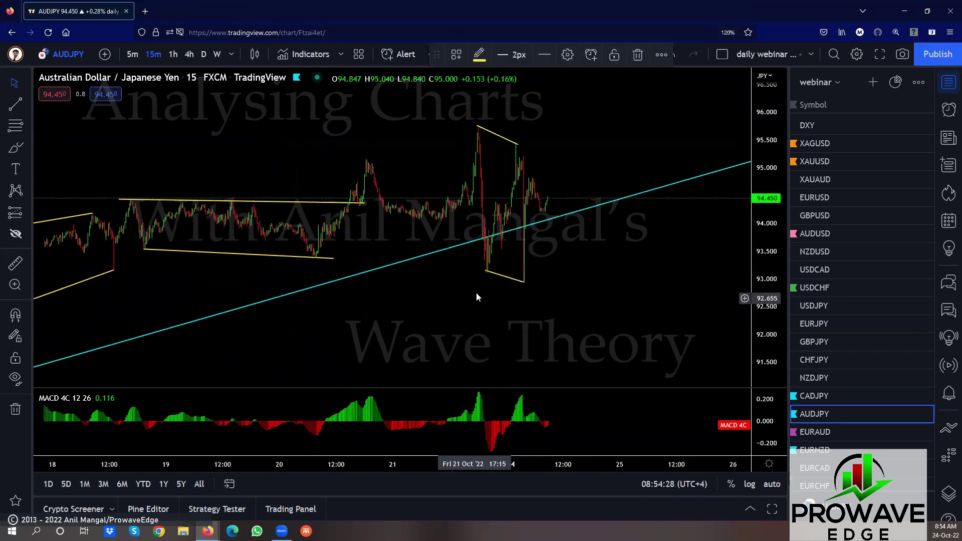
drag(756, 227, 497, 318)
scroll(497, 317, down, 1)
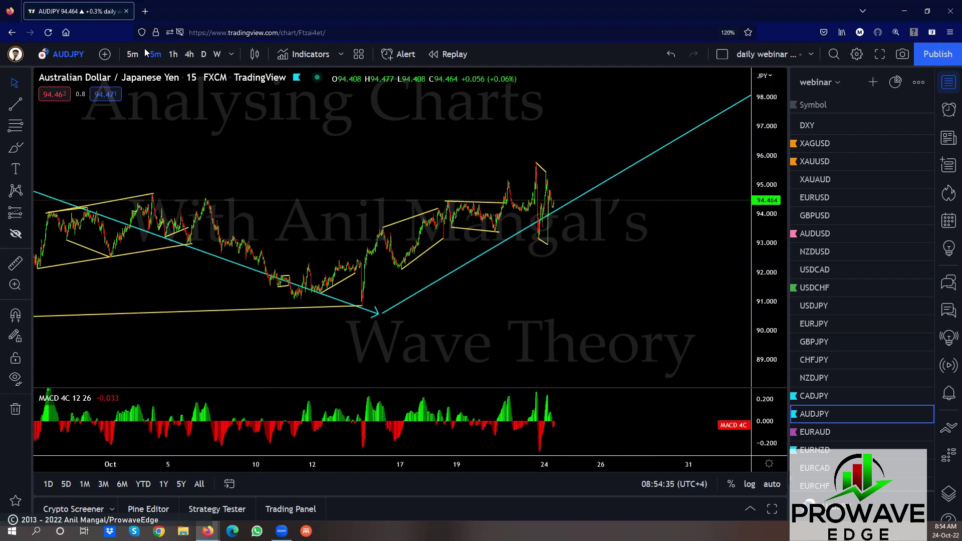
click(174, 54)
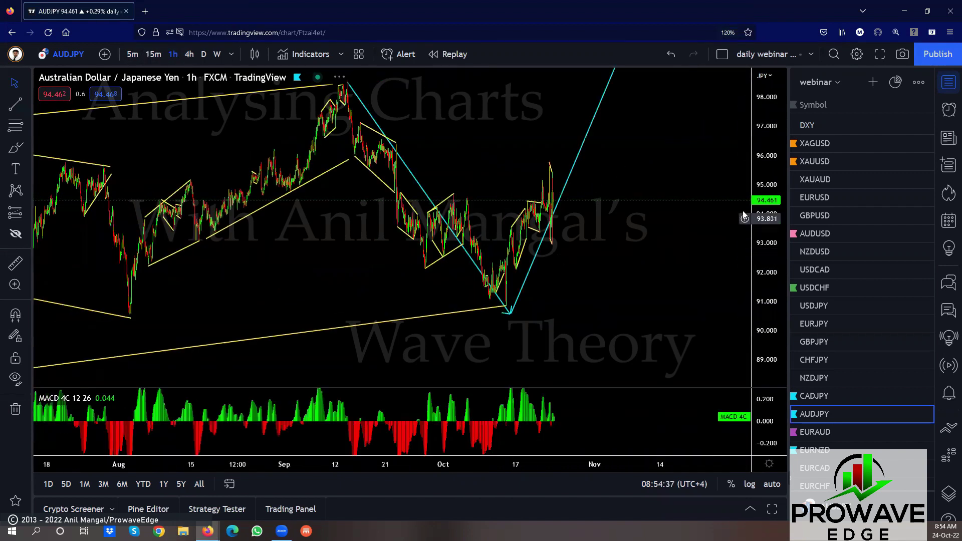
drag(757, 159, 521, 327)
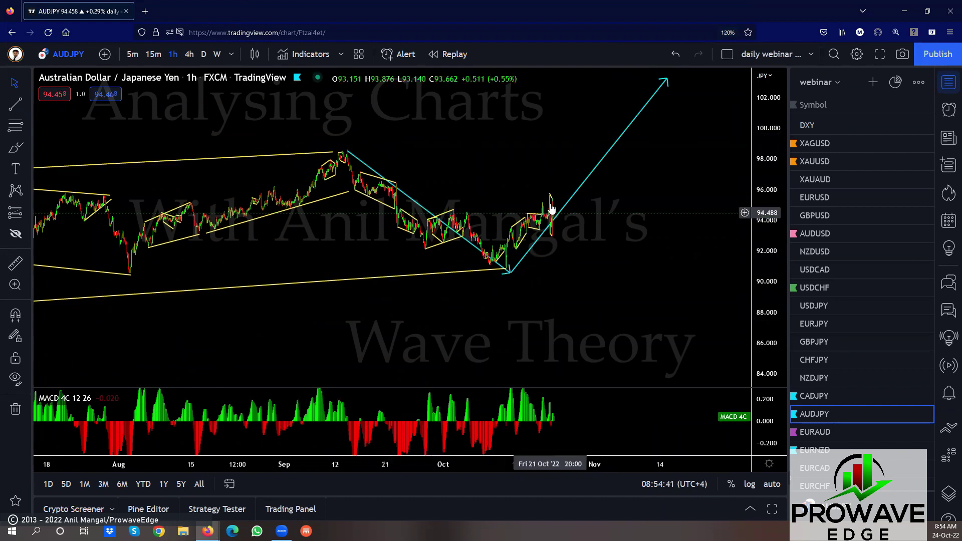
click(189, 55)
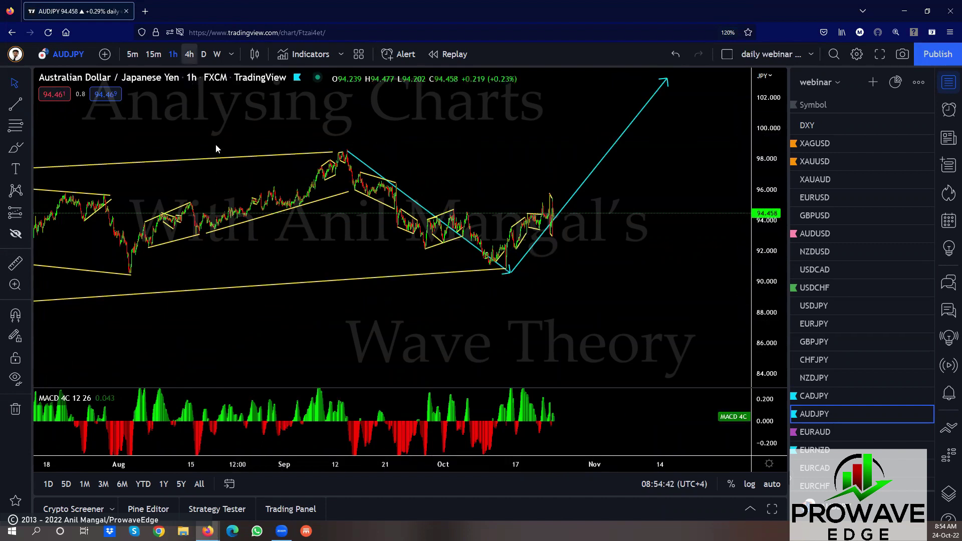
drag(756, 256, 756, 305)
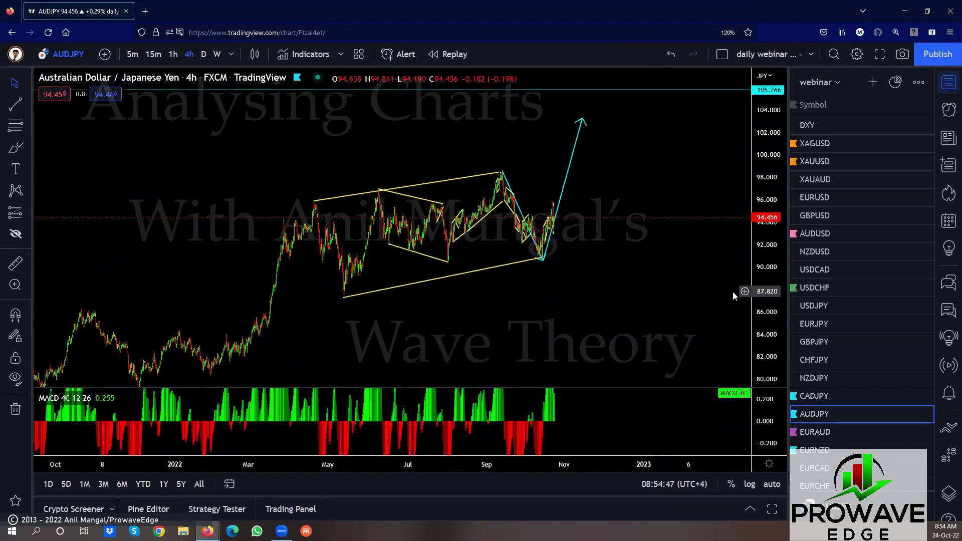
click(173, 54)
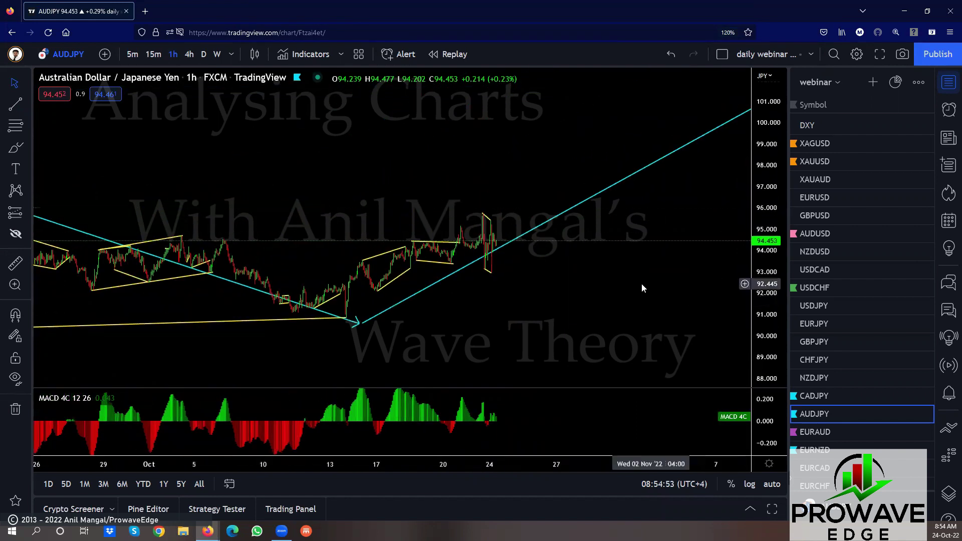
- On AUDJPY's 15-minute chart, draw a falling trendline over the 24 October highs from 94.859 to 94.643
scroll(632, 285, up, 5)
drag(364, 311, 558, 313)
click(151, 54)
drag(435, 160, 476, 154)
click(14, 107)
click(349, 243)
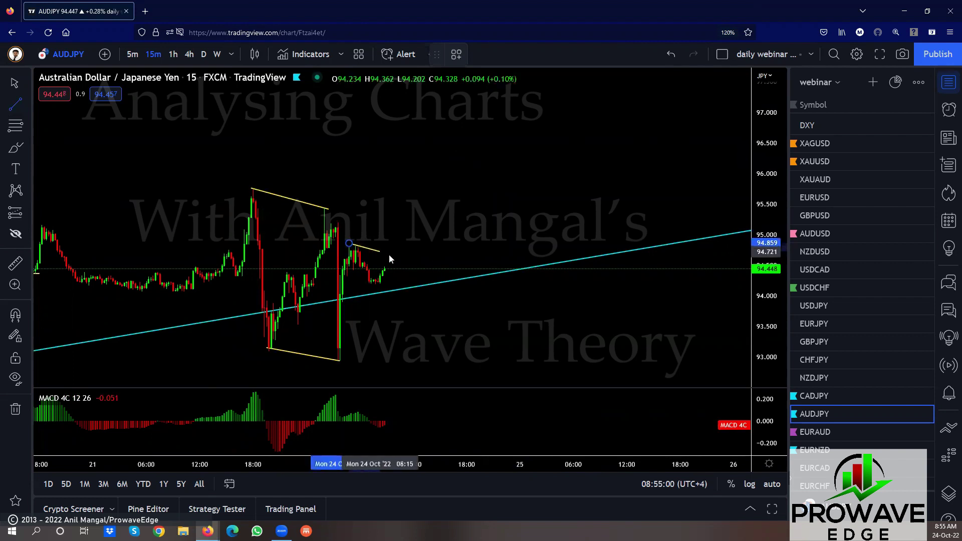
click(403, 257)
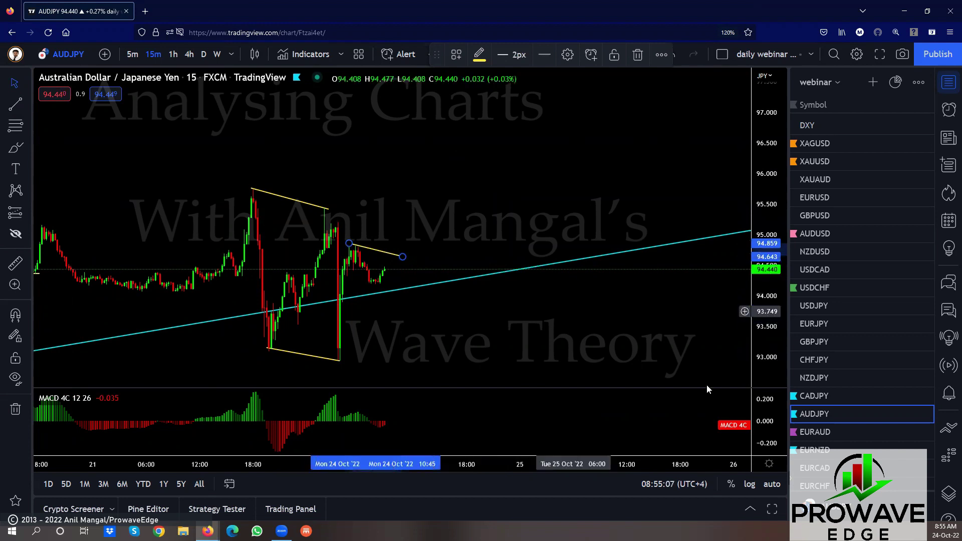
- Open the EURAUD chart and extend the falling cyan arrow's tip to the latest low at about 1.54162
scroll(827, 393, down, 2)
click(822, 377)
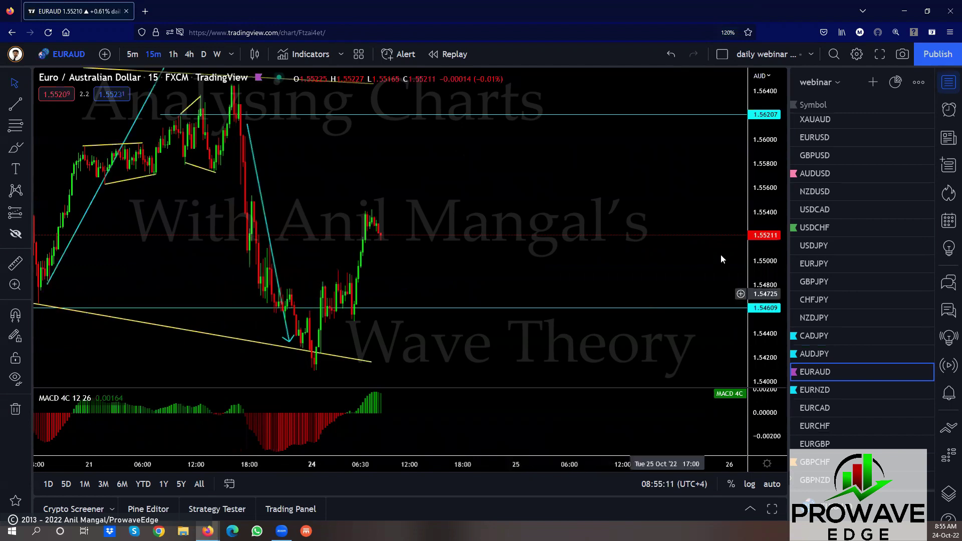
scroll(572, 298, down, 6)
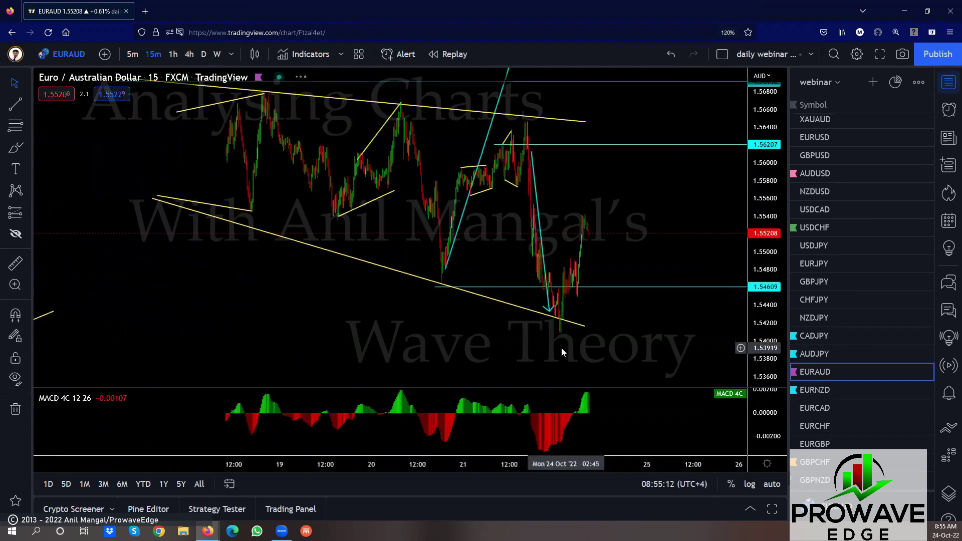
drag(549, 311, 559, 326)
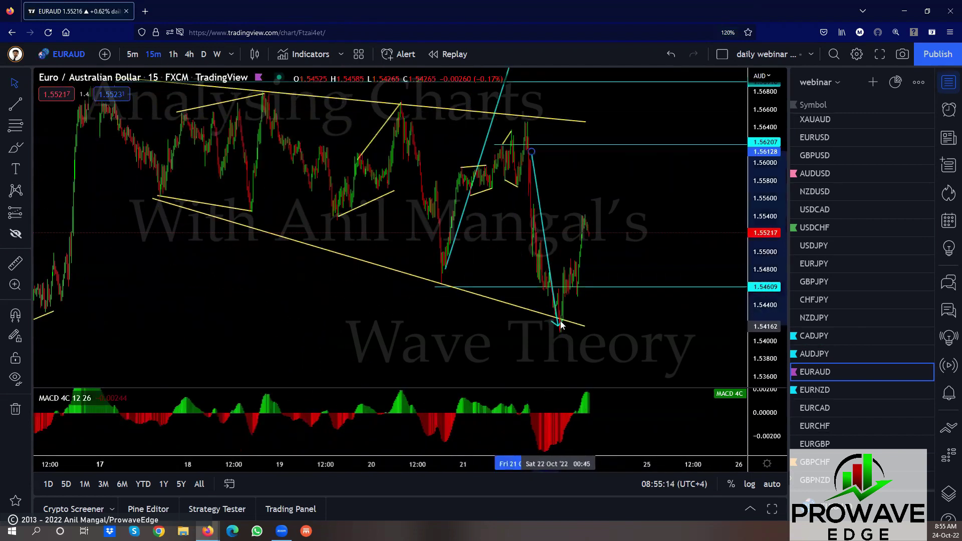
- On EURAUD's 15-minute chart, add a horizontal ray just above the latest 24 October high at about 1.55446
scroll(596, 317, up, 2)
scroll(542, 292, up, 2)
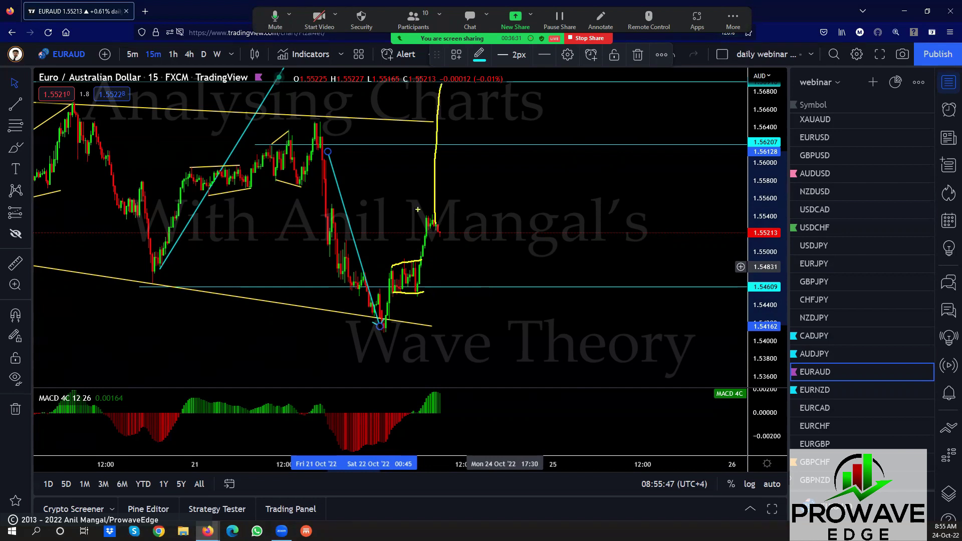
key(Escape)
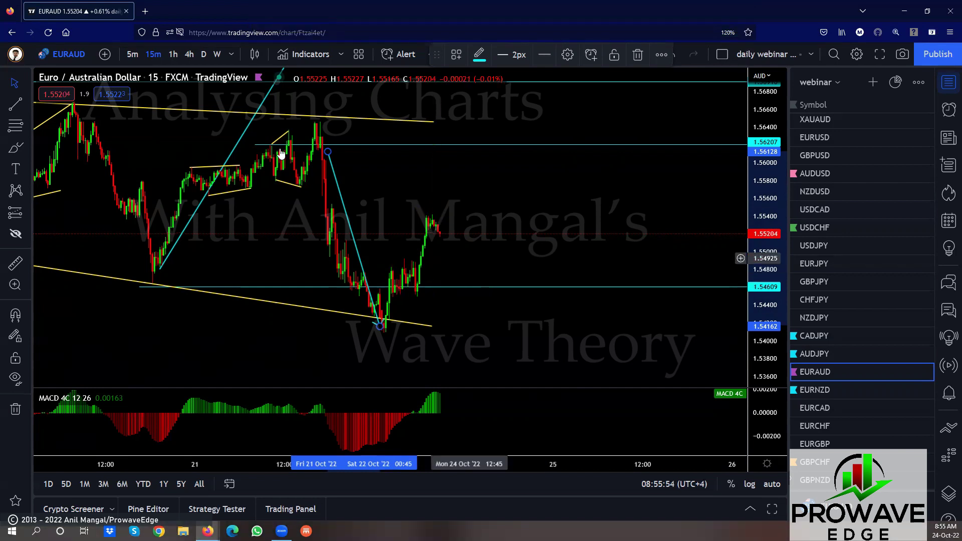
click(23, 107)
click(29, 106)
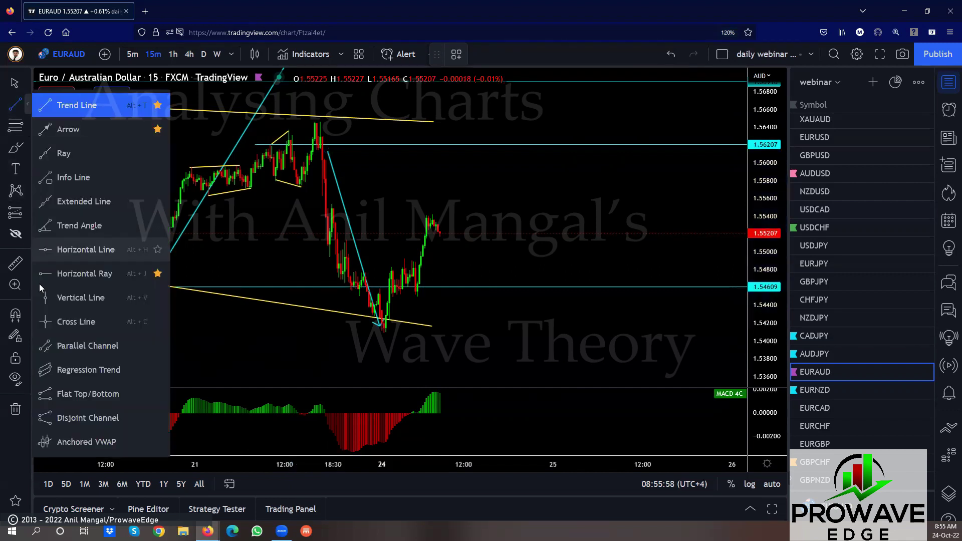
click(45, 274)
click(439, 213)
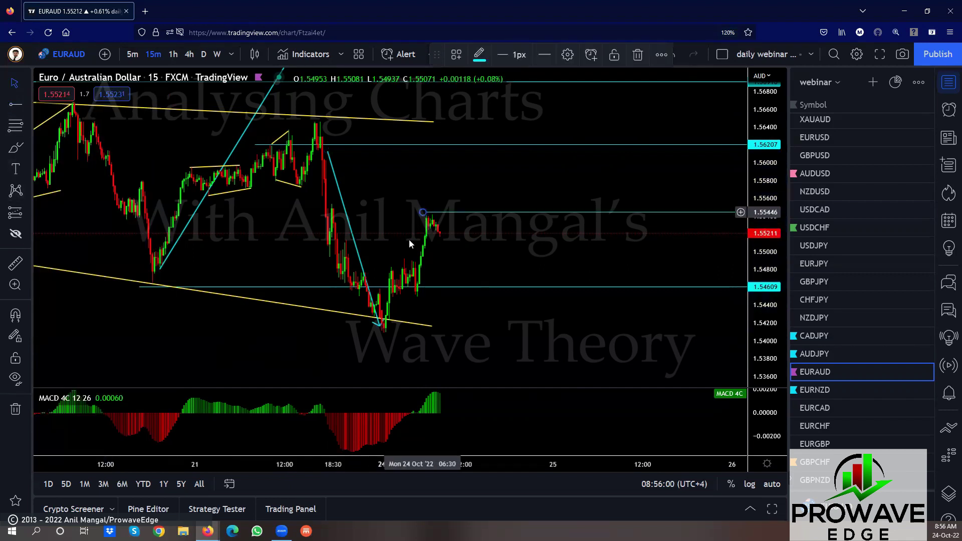
- Remove EURAUD's horizontal ray at 1.56207 and lower the ray at 1.54609 to about 1.54534
scroll(409, 238, down, 5)
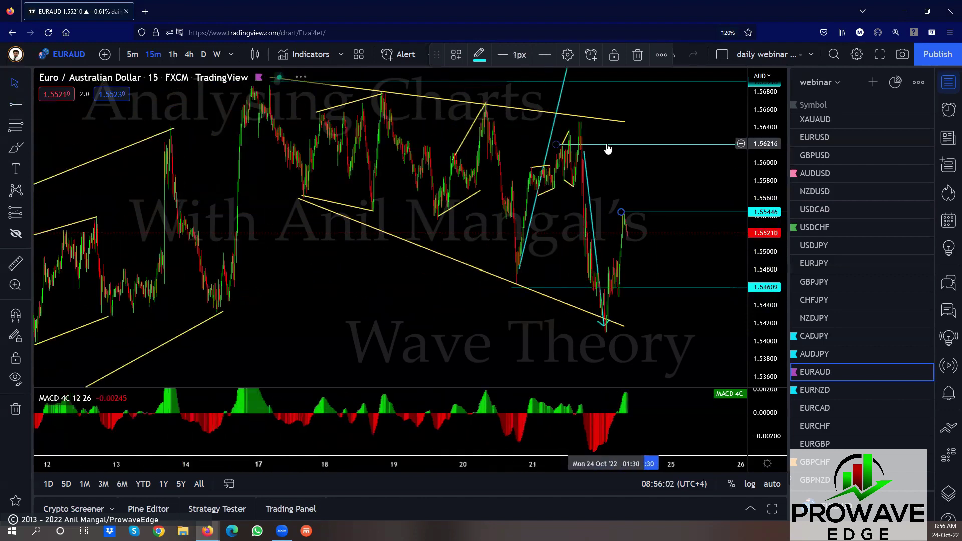
drag(607, 145, 607, 154)
click(571, 215)
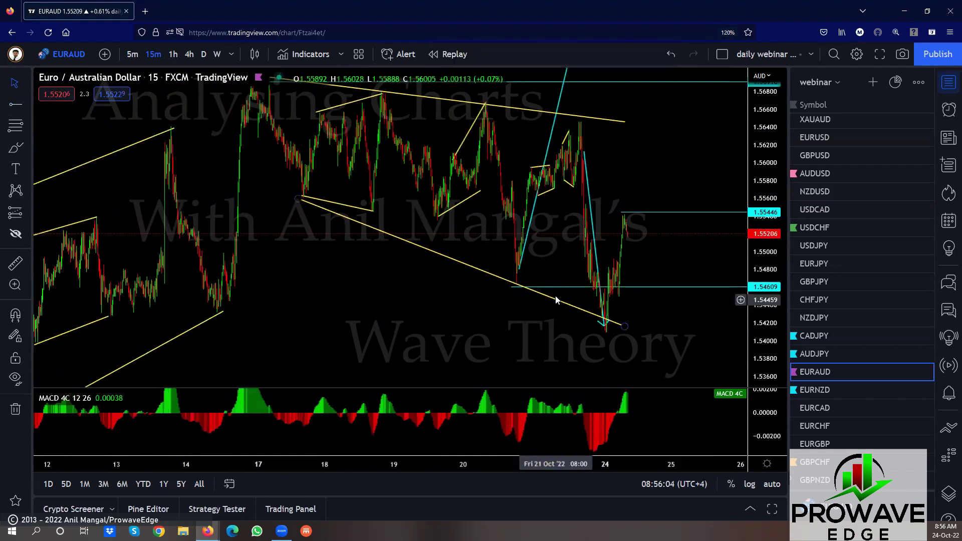
drag(557, 287, 557, 295)
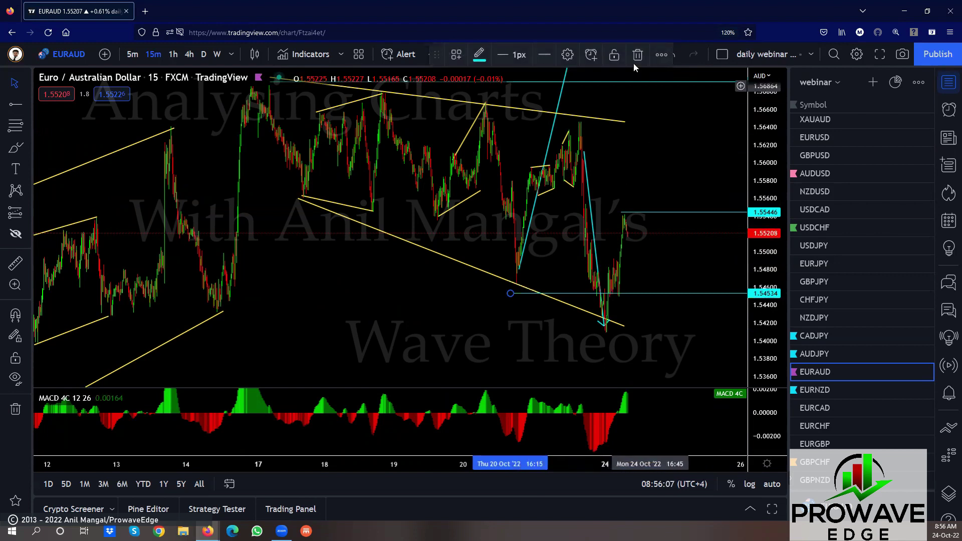
- Reposition the rising cyan arrow to run from the latest low at about 1.54126 up to about 1.57359
drag(769, 123, 688, 286)
drag(479, 315, 289, 327)
mouse_move(344, 250)
mouse_down()
mouse_move(451, 269)
mouse_move(439, 281)
mouse_up()
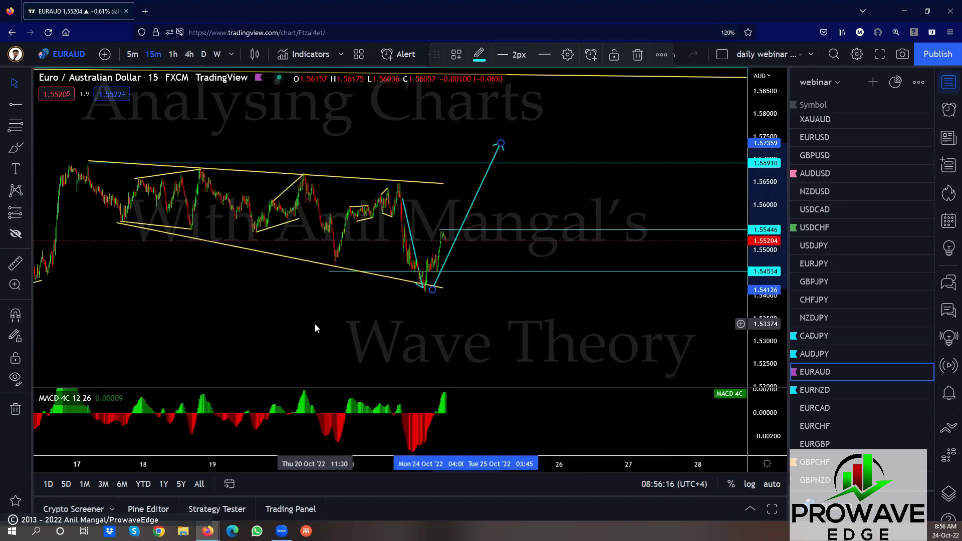
- Re-anchor the first swing's two short yellow trendlines across the 18 to 21 October highs and the lows from about 1.55454 to 1.54763
mouse_move(135, 178)
mouse_down()
mouse_move(450, 198)
mouse_move(400, 185)
mouse_up()
drag(121, 222, 323, 258)
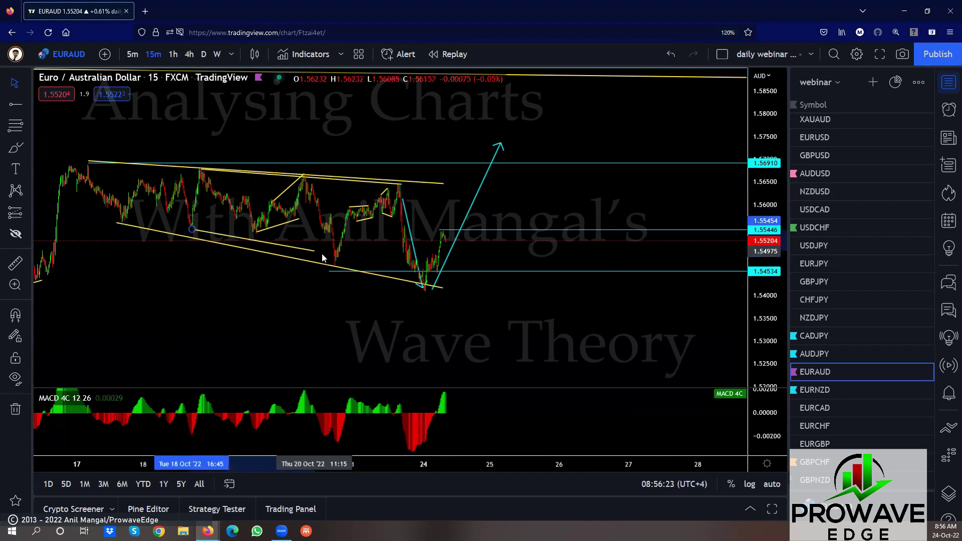
click(332, 261)
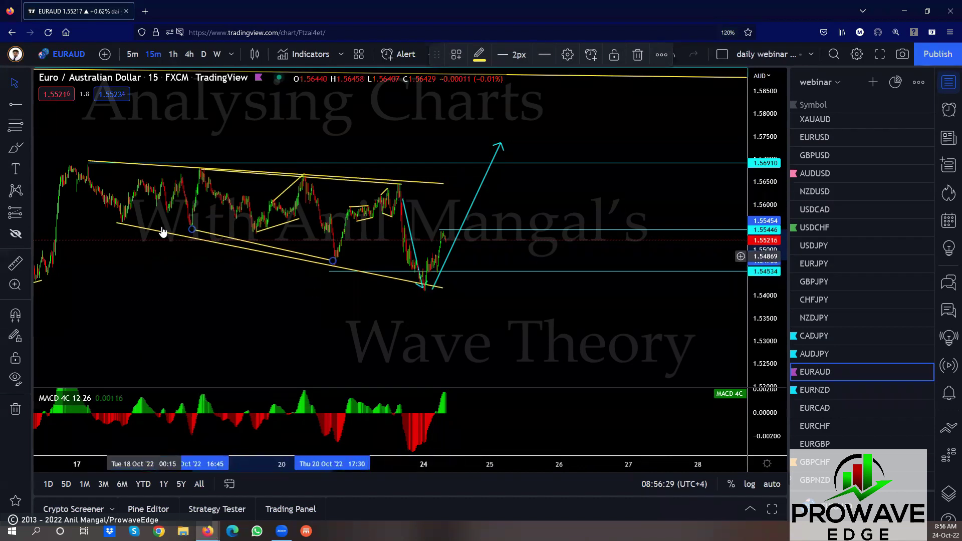
- Draw a short trendline under the 17 to 18 October lows and another over the highs from about 1.56575 to 1.56681
click(28, 102)
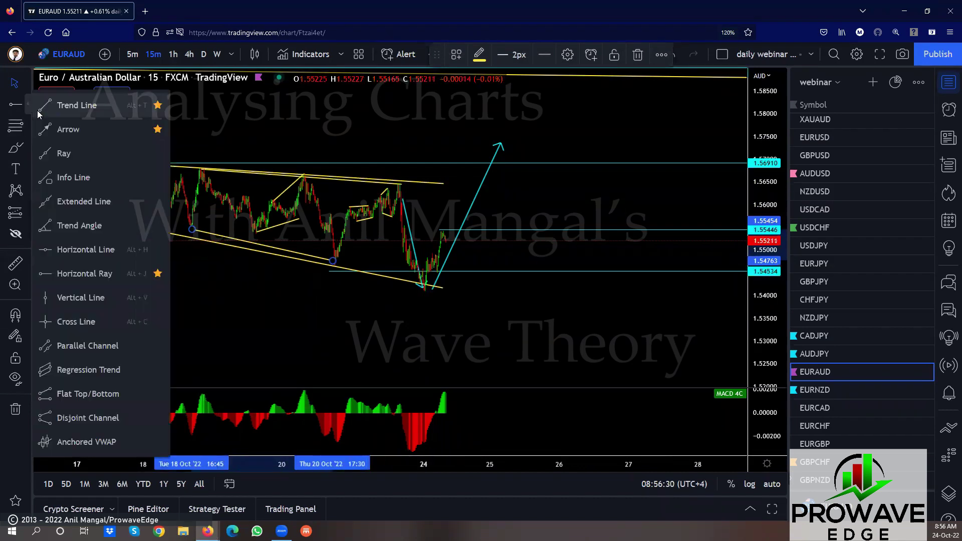
click(38, 111)
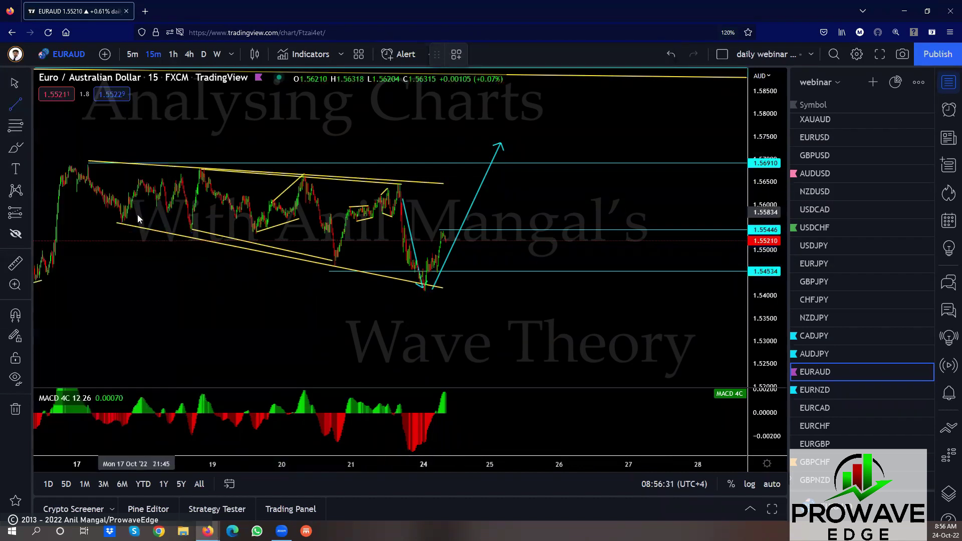
click(166, 213)
click(171, 183)
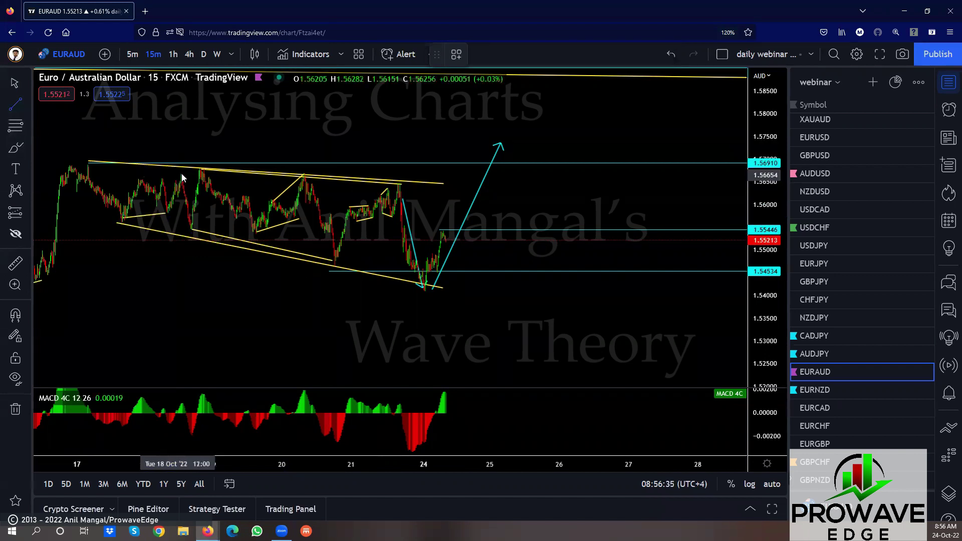
click(140, 178)
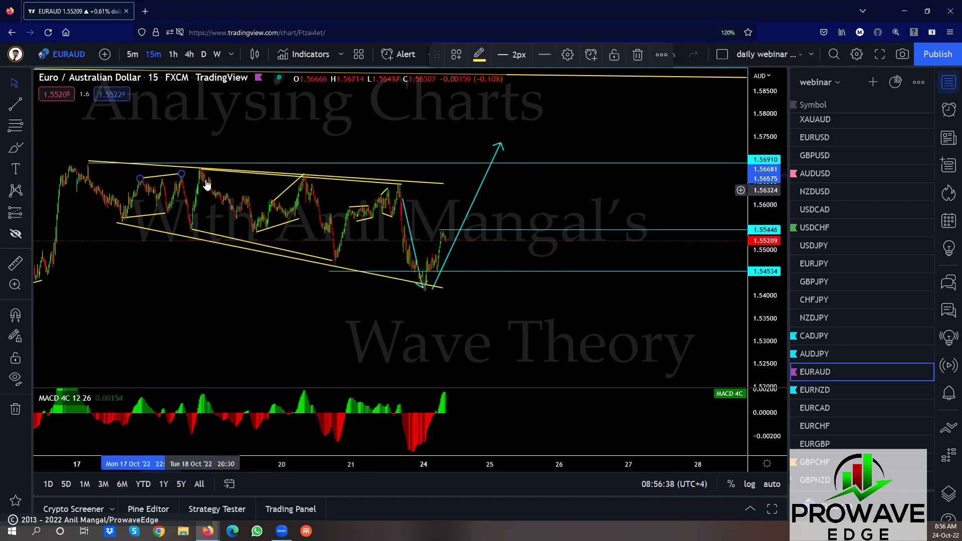
- Lower the end of the inner lower trendline to about 1.54697 at the 20 October low
click(331, 264)
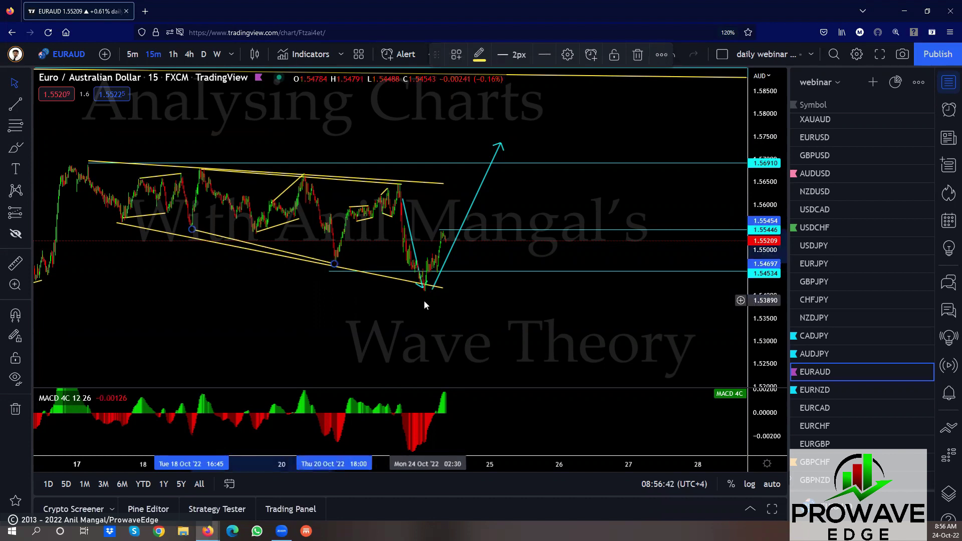
scroll(341, 324, down, 3)
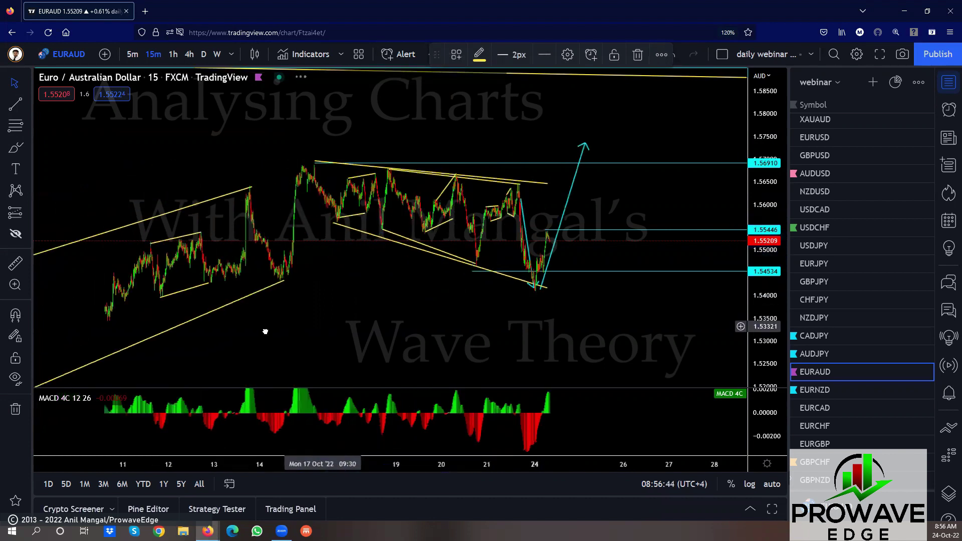
scroll(262, 330, up, 2)
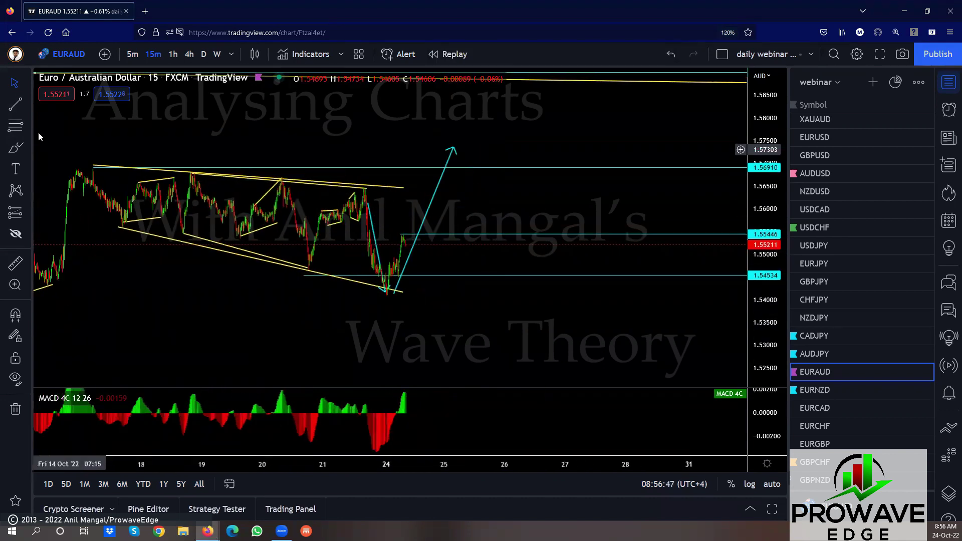
- Switch EURAUD to the 1-hour timeframe and extend the rising cyan arrow's tip to about 1.58189
click(173, 54)
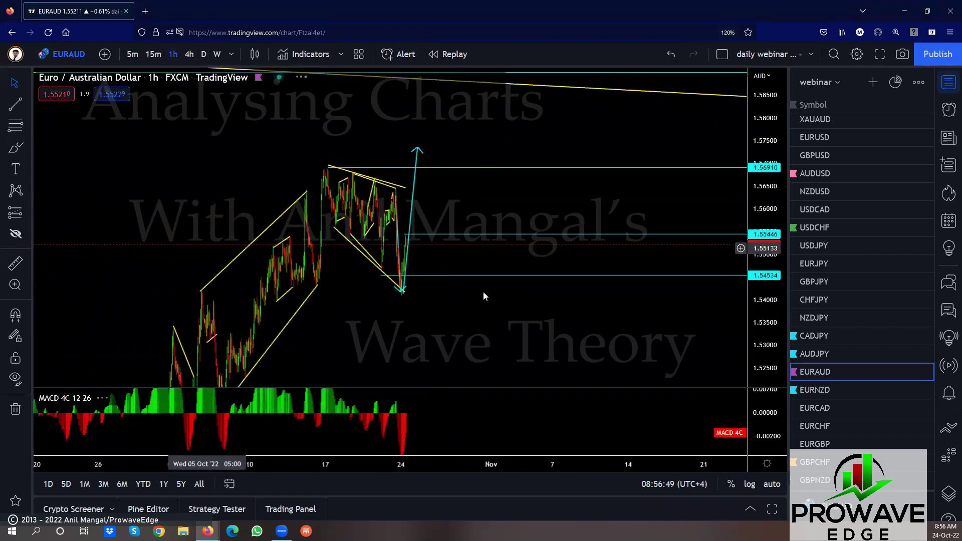
drag(491, 296, 292, 348)
drag(215, 325, 586, 309)
scroll(471, 296, up, 5)
drag(219, 294, 520, 311)
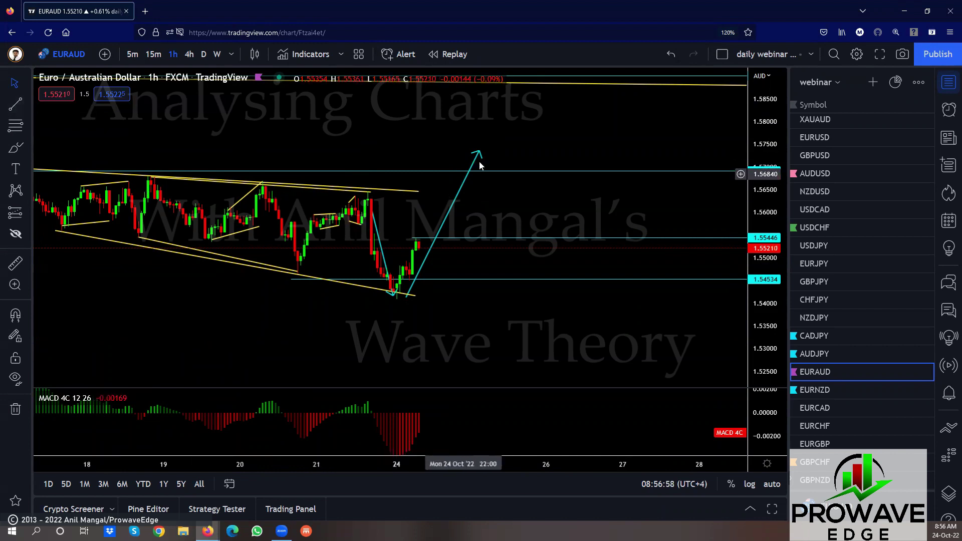
scroll(485, 205, down, 3)
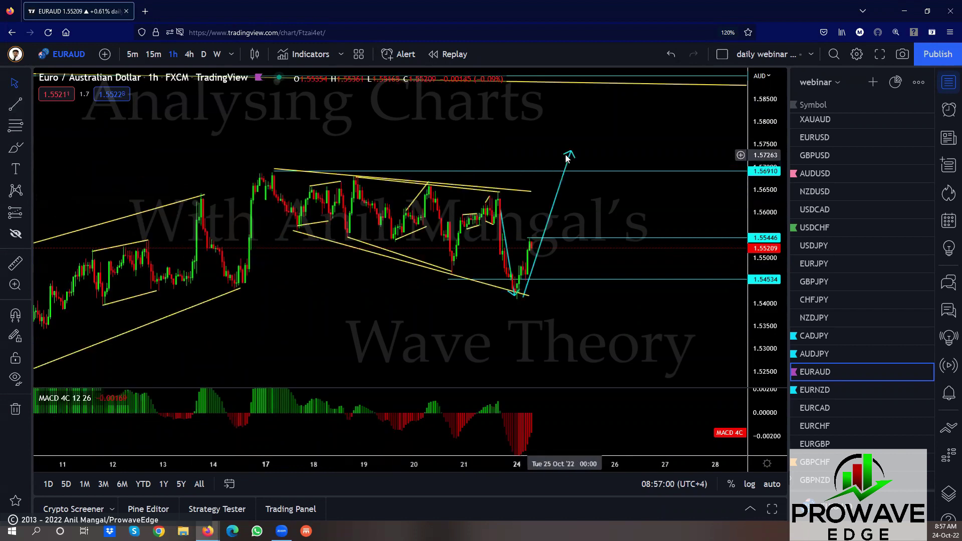
click(583, 115)
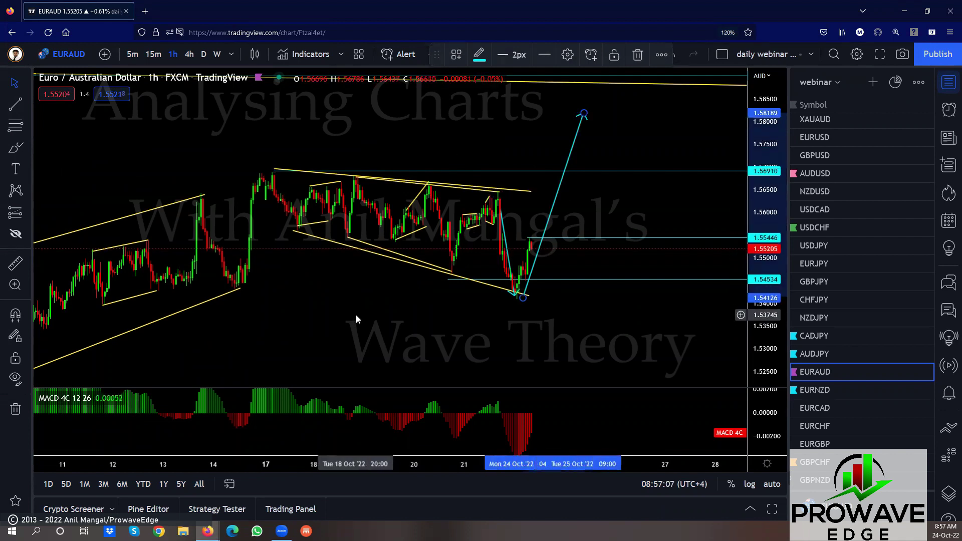
- Examine EURAUD's wider structure and rising projection arrow on the 1-hour and 15-minute timeframes
scroll(355, 315, down, 3)
drag(407, 333, 349, 325)
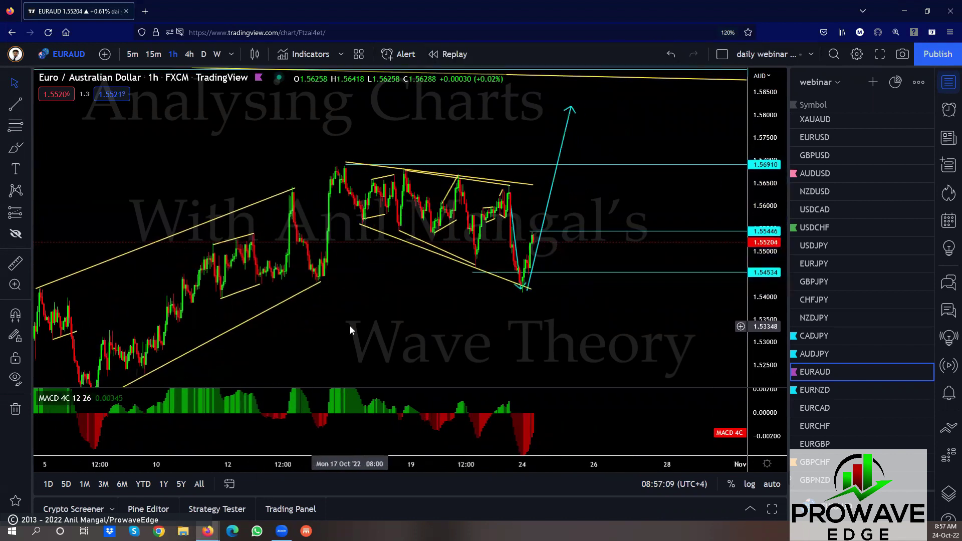
click(153, 54)
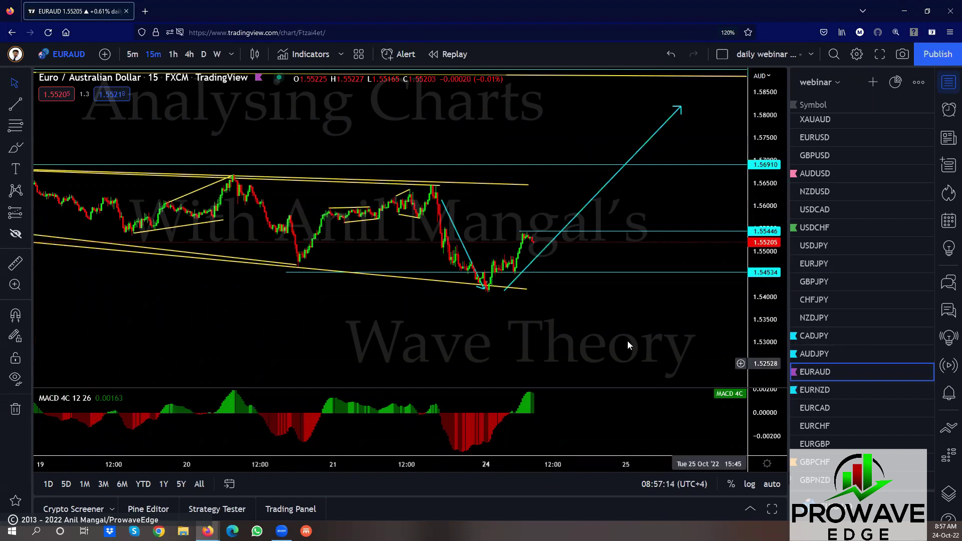
scroll(627, 340, up, 3)
scroll(646, 331, up, 3)
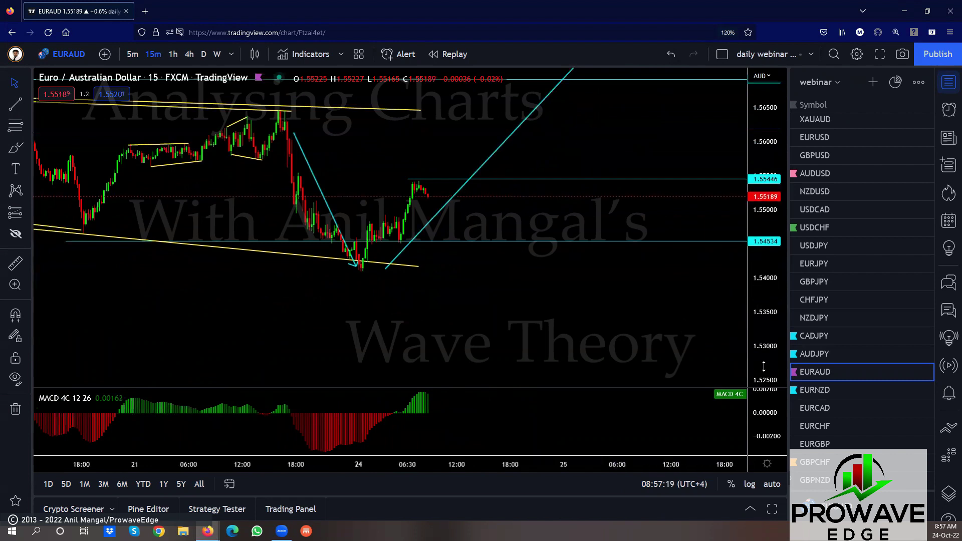
- Open the EURNZD chart and extend the long lower yellow trendline to the 24 October low at about 1.70584
click(820, 392)
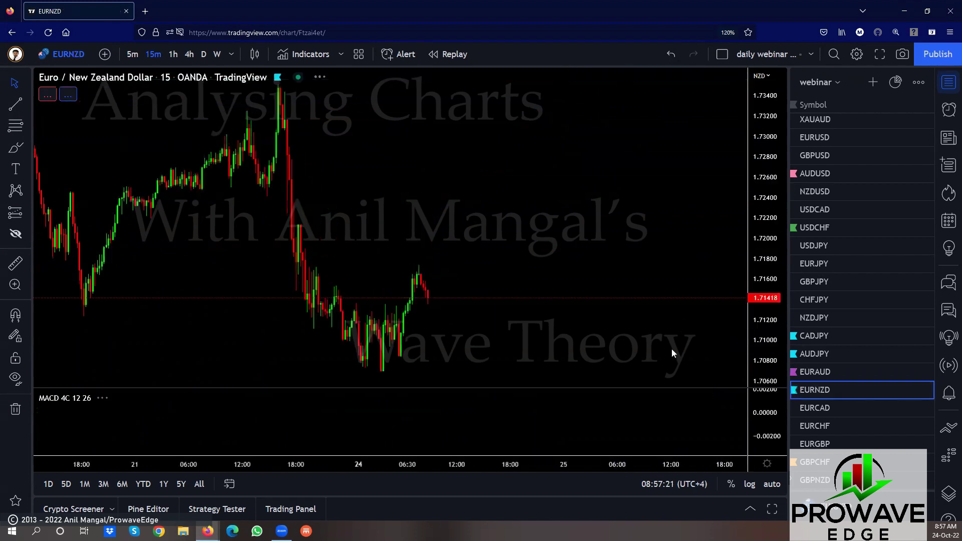
scroll(586, 310, down, 6)
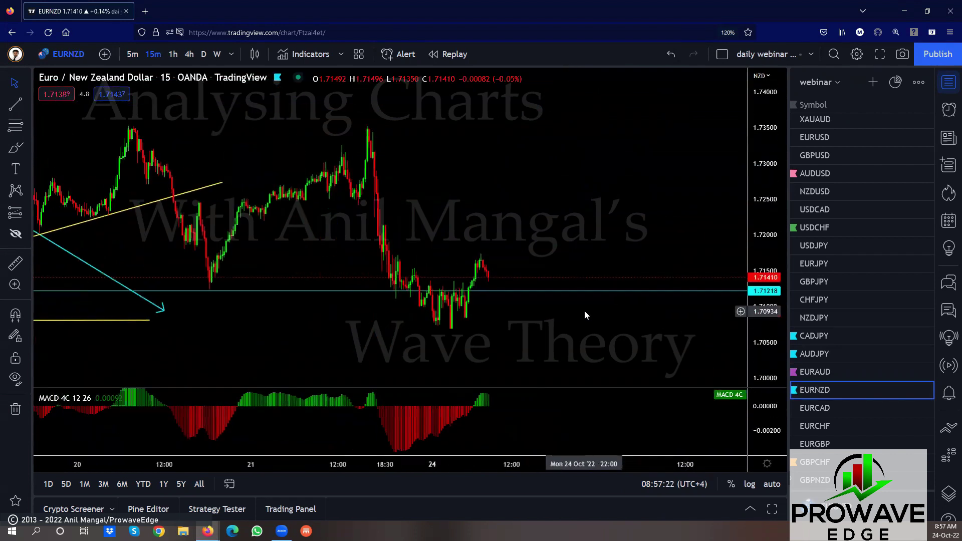
scroll(631, 270, down, 5)
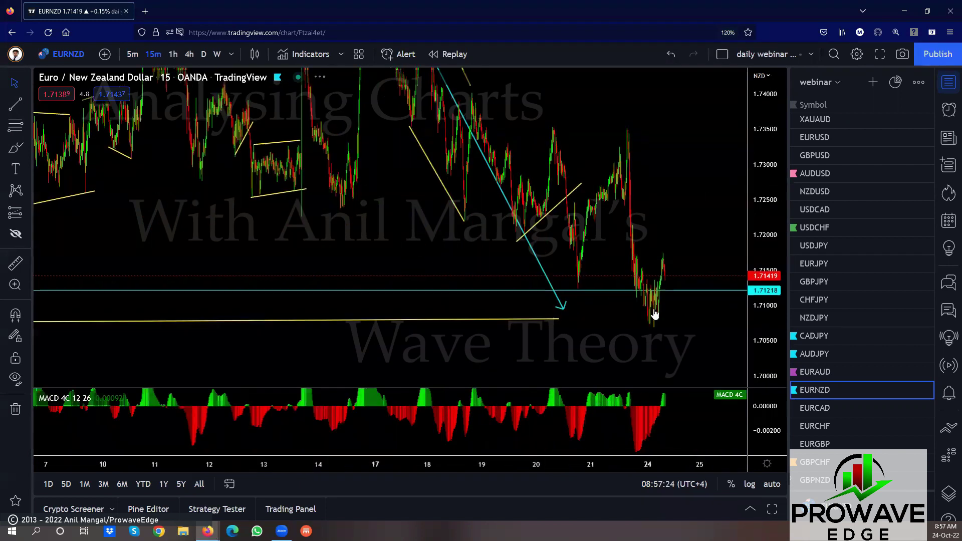
drag(576, 354, 466, 351)
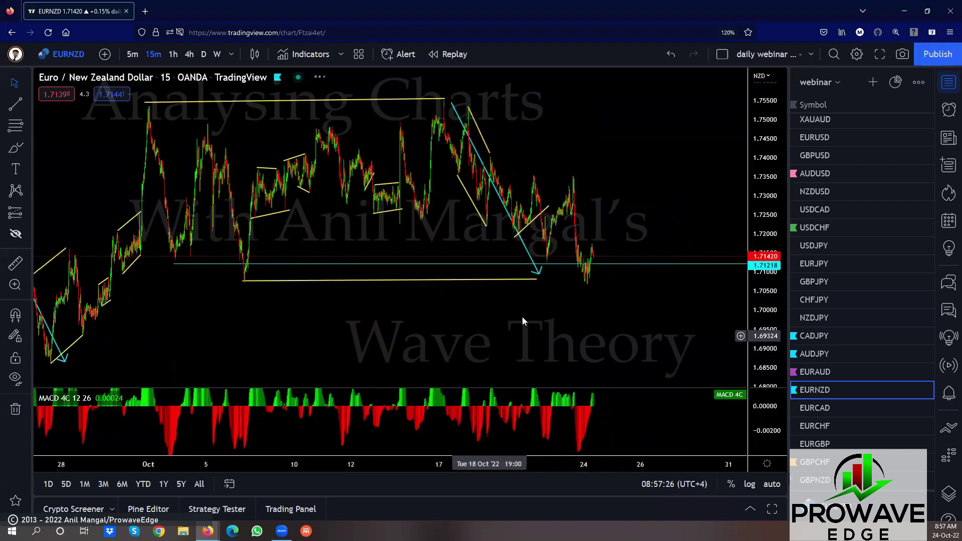
click(537, 280)
drag(584, 297, 590, 287)
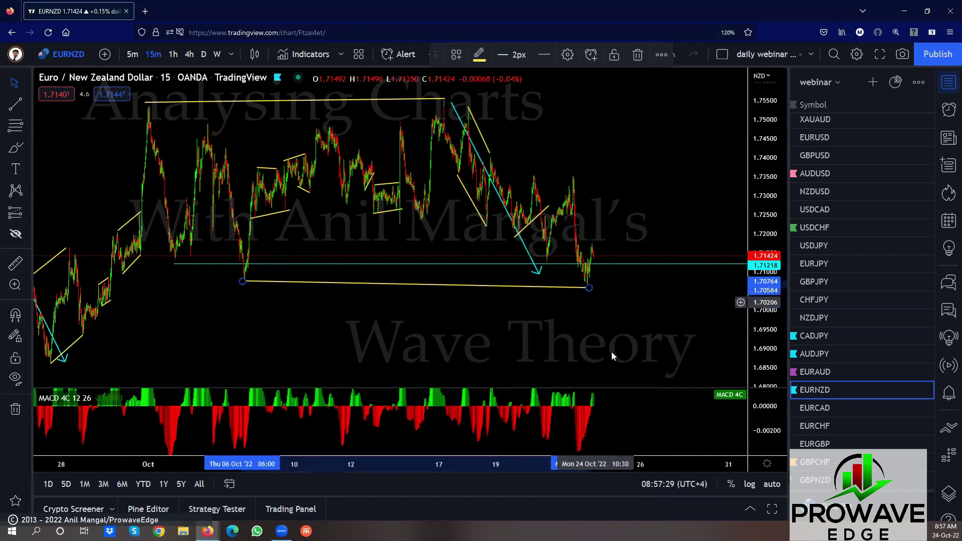
- Examine EURNZD's October range and the price action around the latest lows on the 15-minute chart
drag(611, 350, 561, 360)
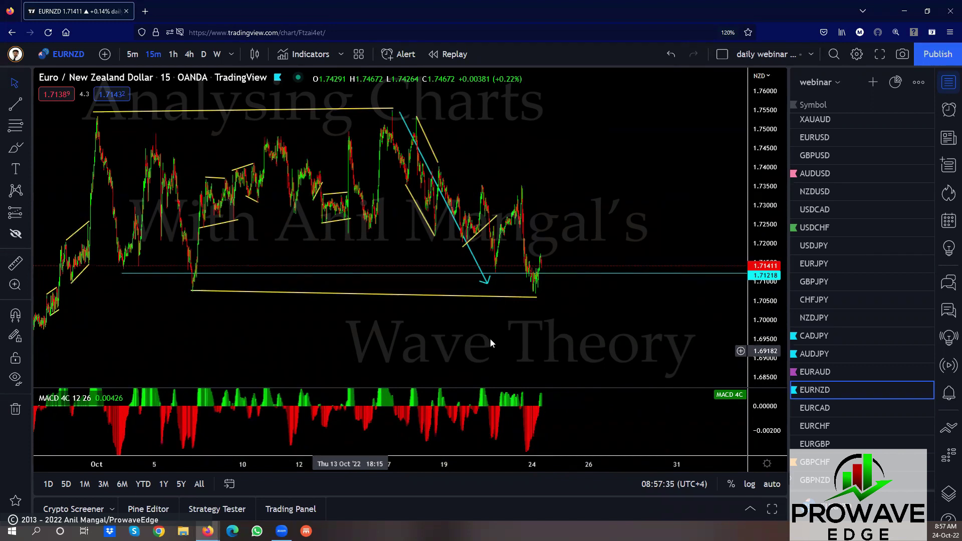
scroll(493, 338, up, 5)
drag(376, 329, 526, 321)
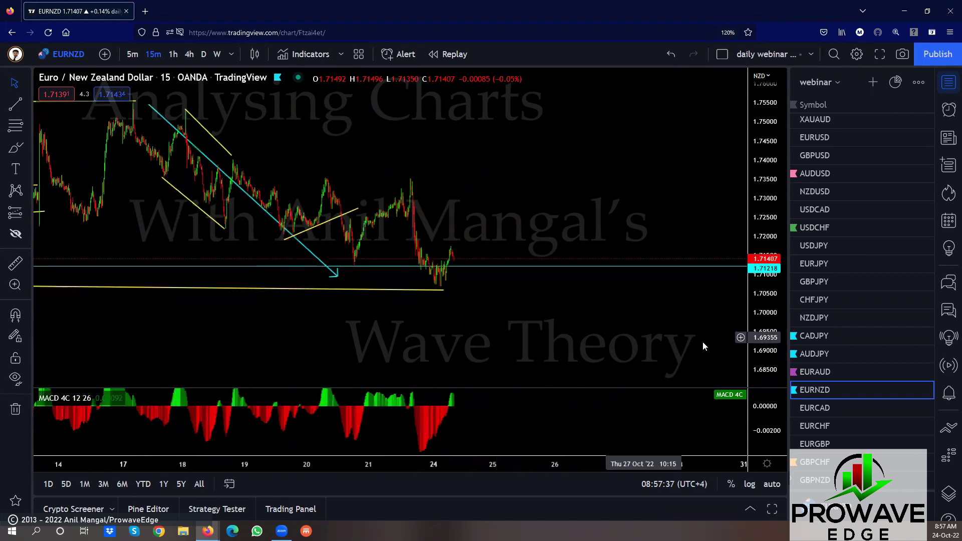
drag(756, 296, 756, 201)
scroll(522, 291, up, 4)
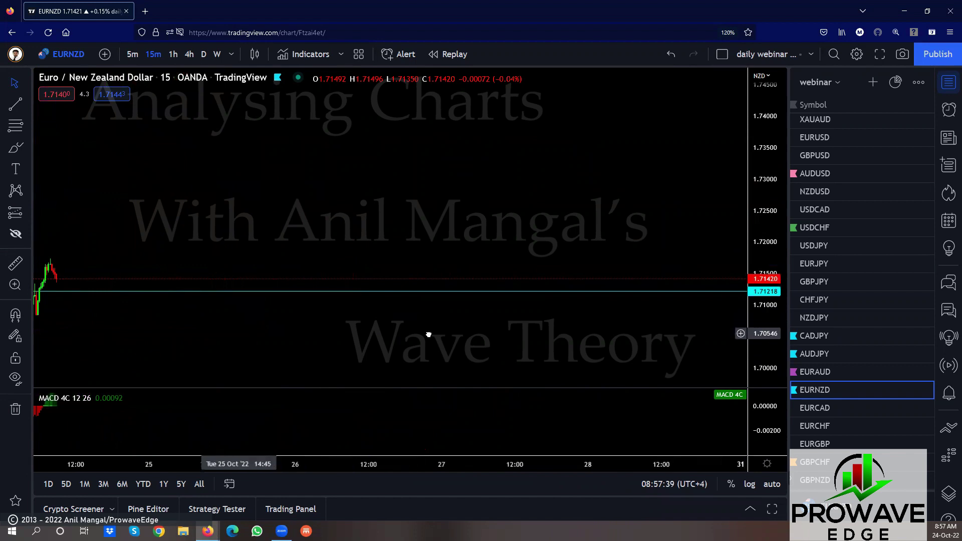
scroll(317, 323, down, 4)
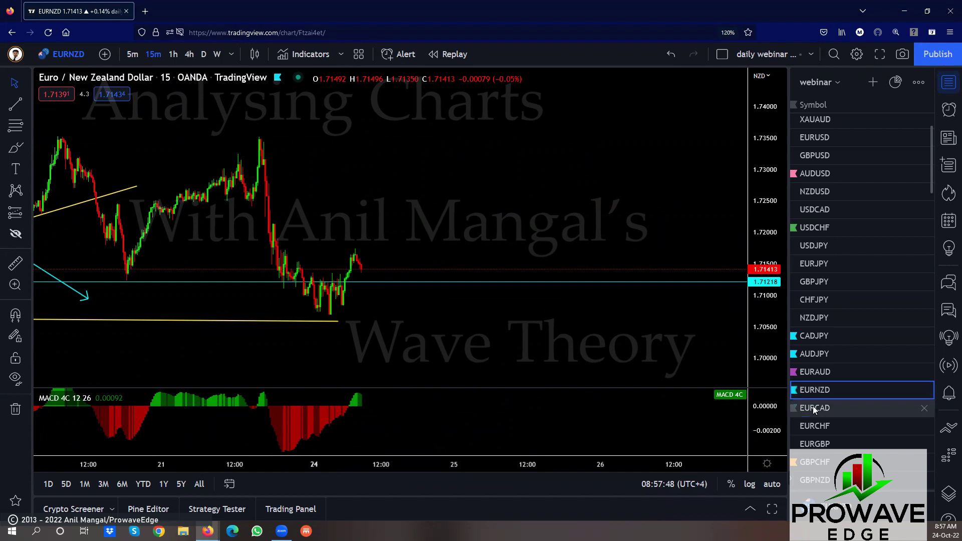
- Open the EURCAD chart and delete the cyan horizontal ray below the recent lows at 1.34312
click(797, 408)
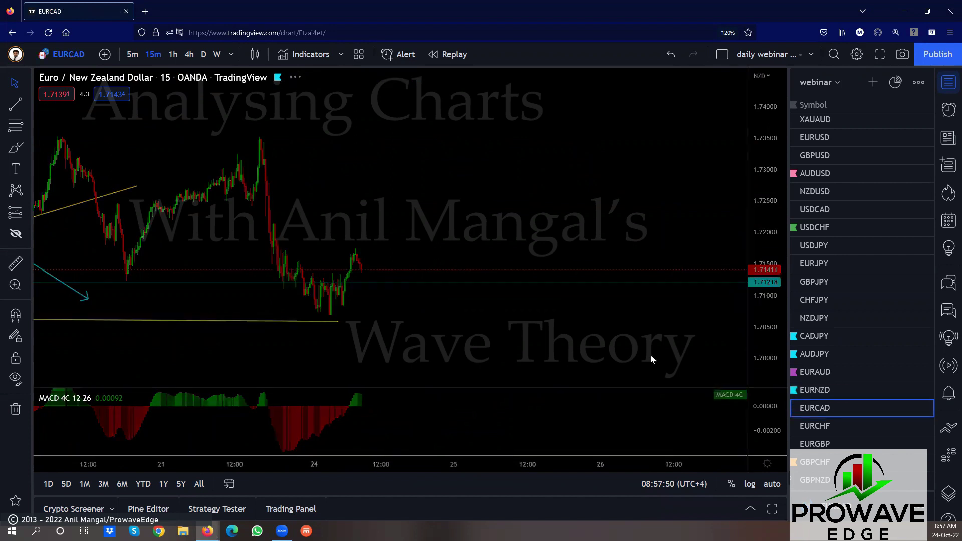
drag(746, 281, 726, 356)
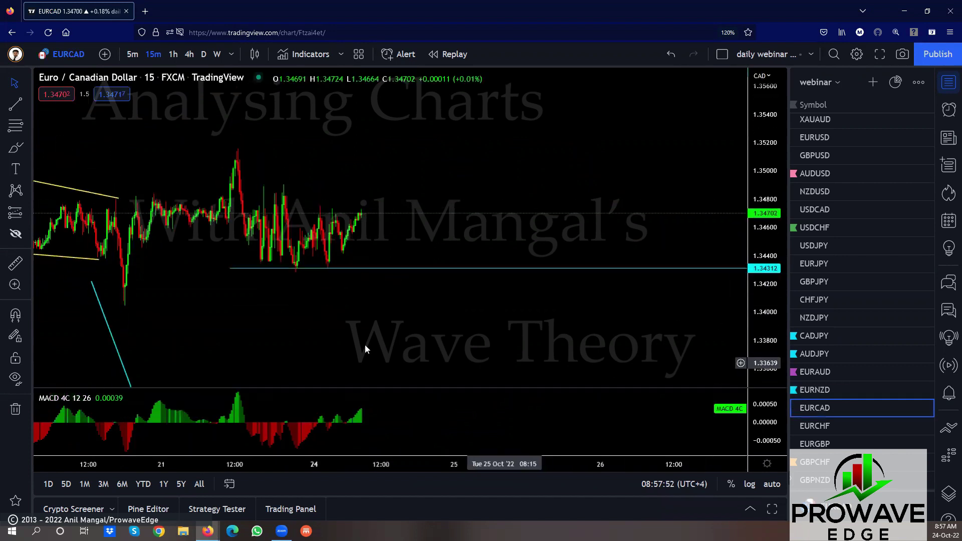
drag(231, 270, 362, 262)
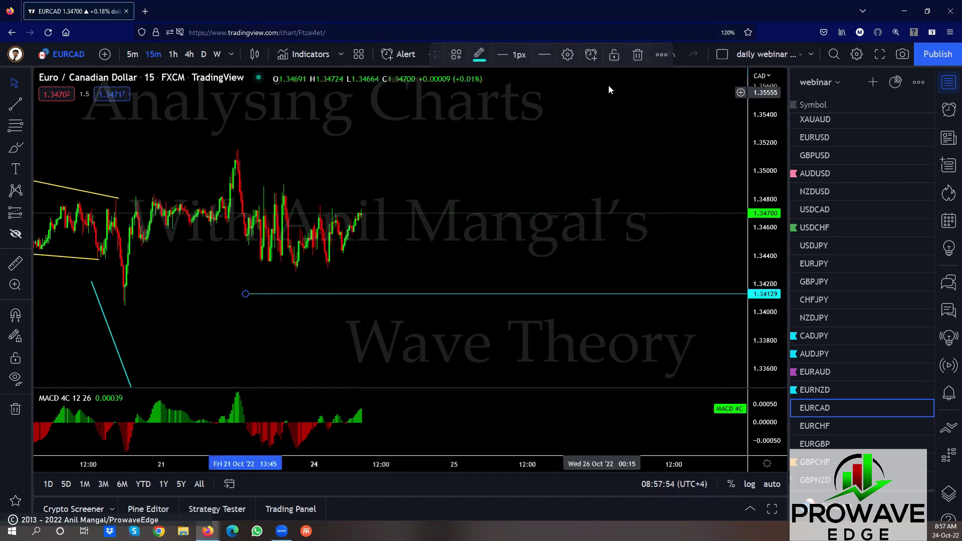
click(632, 60)
- Delete EURCAD's falling cyan projection arrow that points to the 1.32910 level
scroll(430, 228, down, 3)
scroll(430, 233, down, 6)
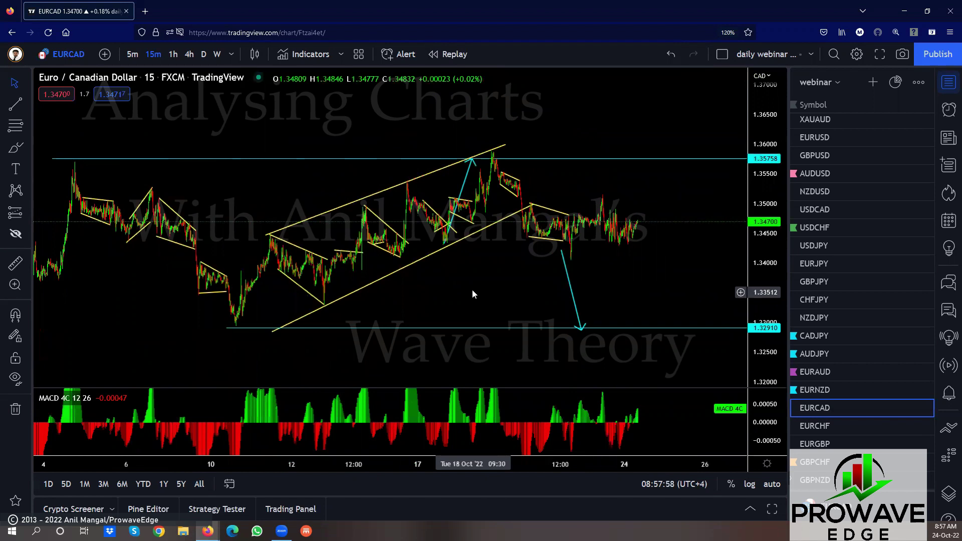
scroll(472, 289, down, 2)
drag(526, 294, 426, 295)
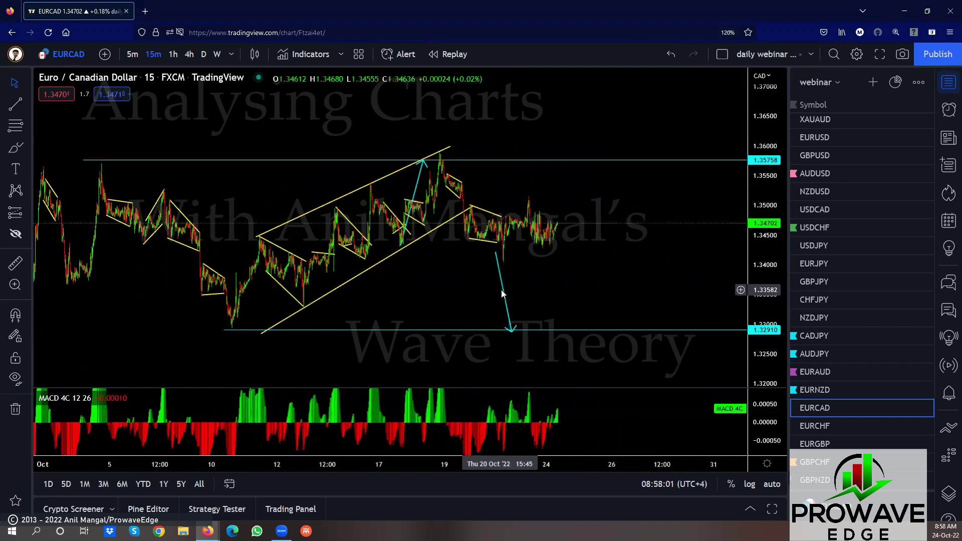
drag(501, 295, 501, 300)
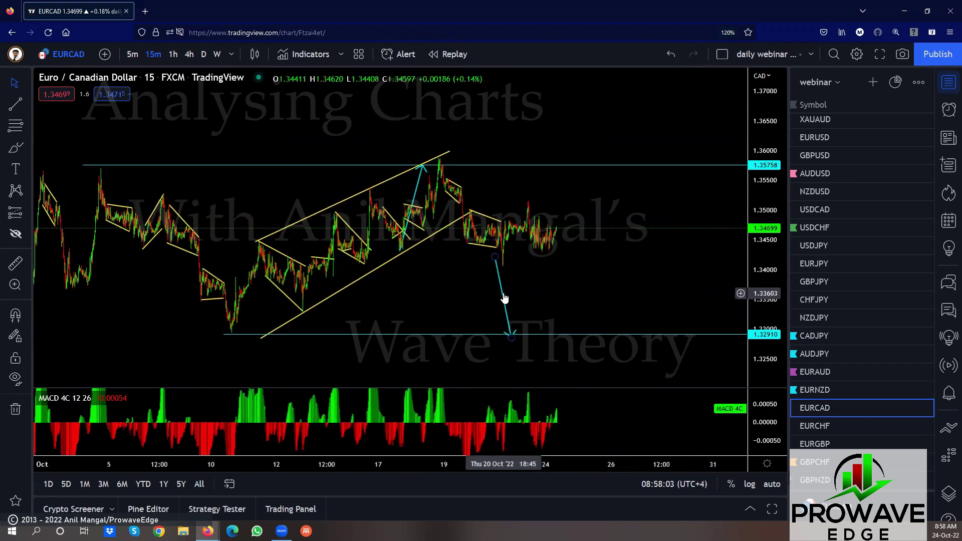
click(503, 298)
click(640, 58)
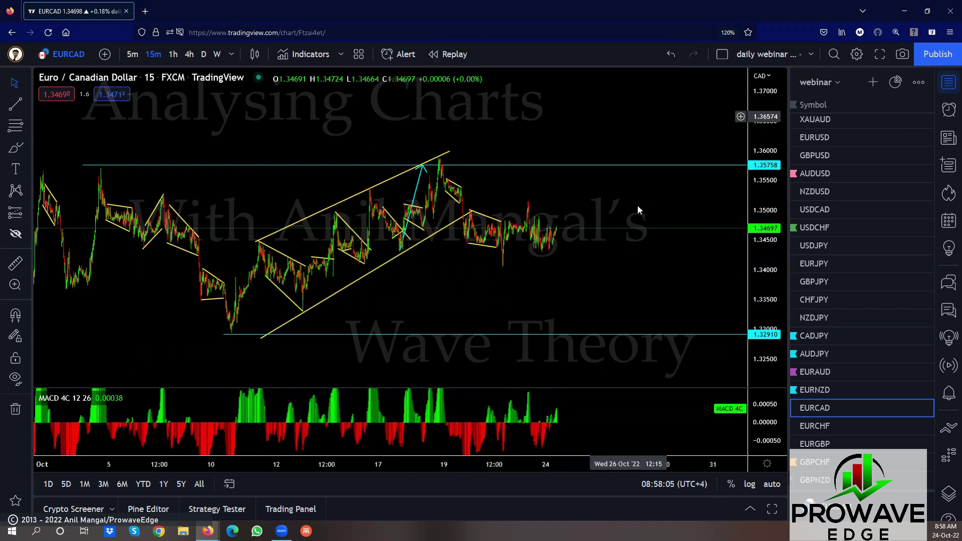
- Examine EURCAD's October rising channel and the consolidation that follows it on the 15-minute chart
scroll(611, 278, up, 4)
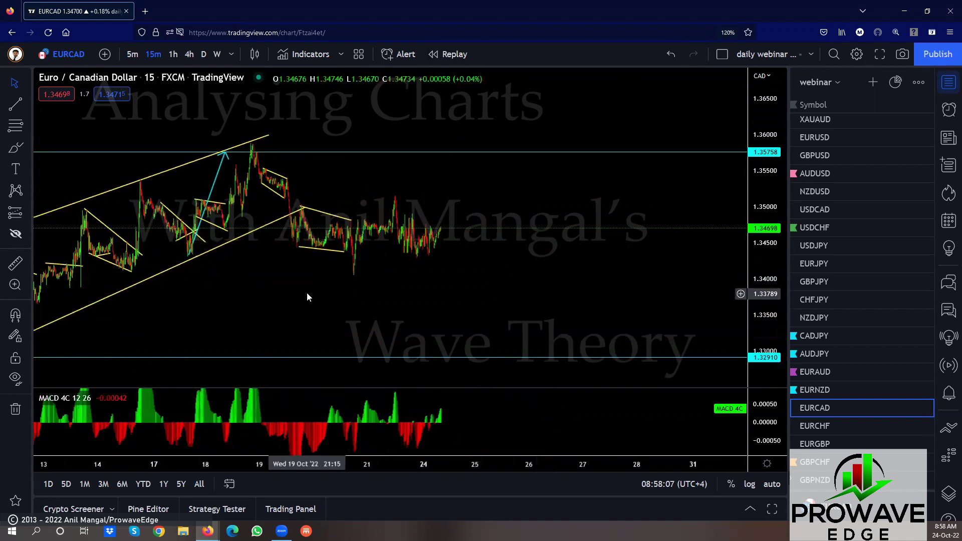
scroll(307, 293, down, 3)
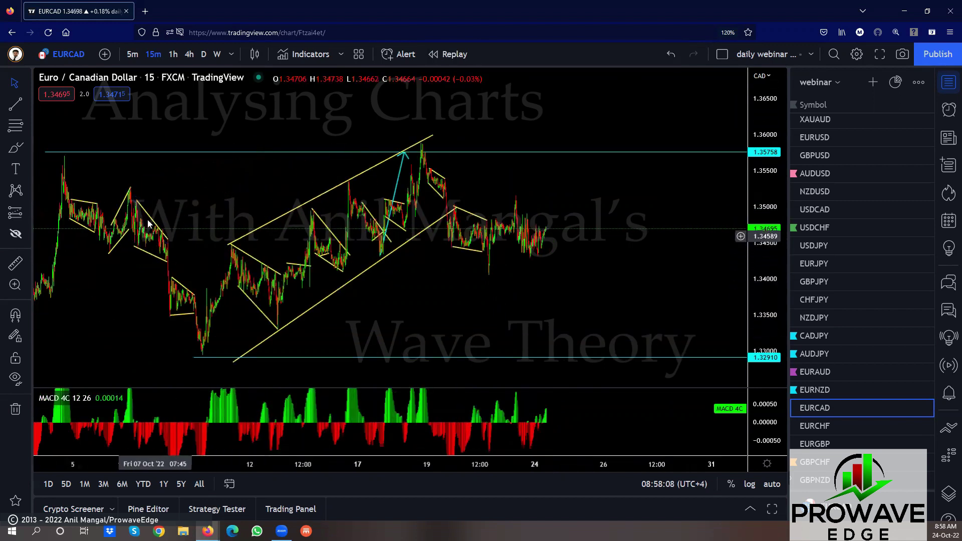
scroll(554, 283, down, 2)
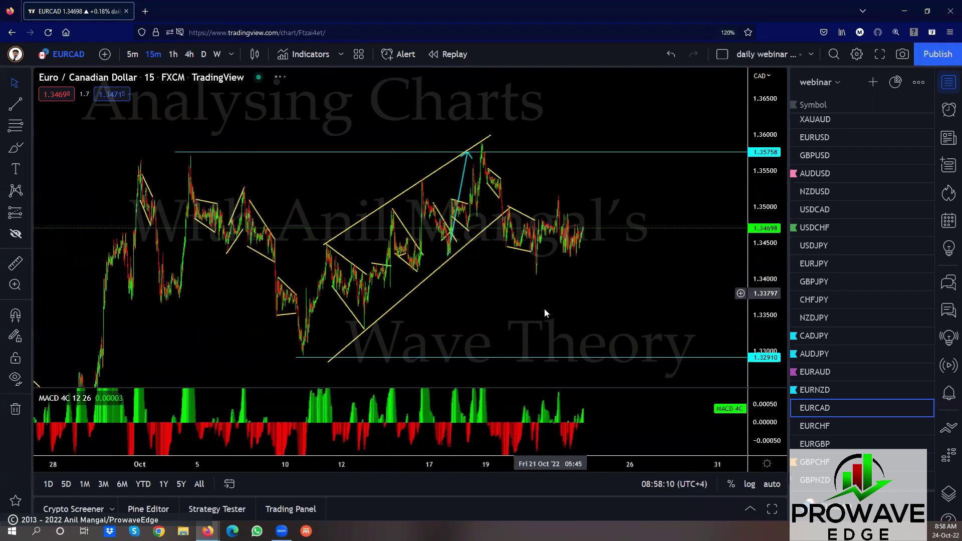
scroll(544, 311, up, 3)
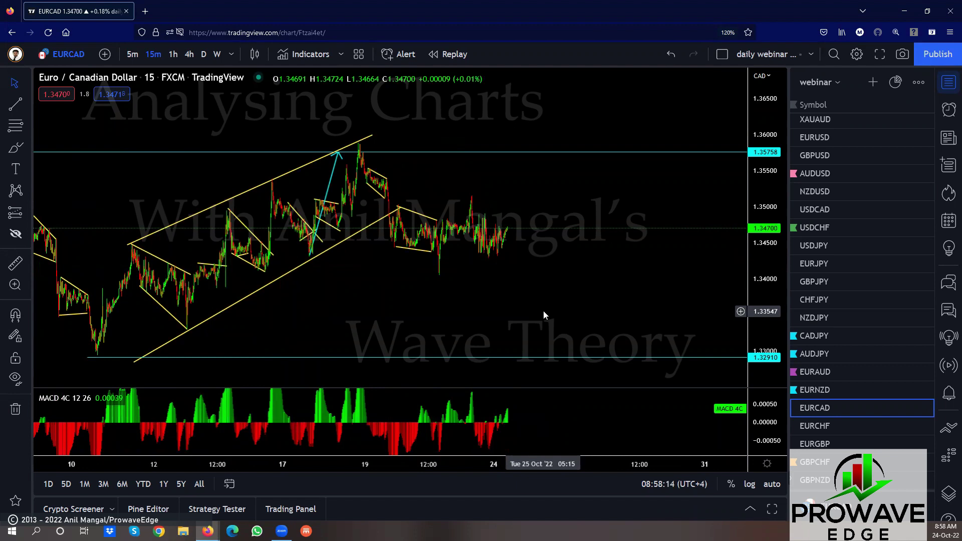
scroll(543, 311, down, 3)
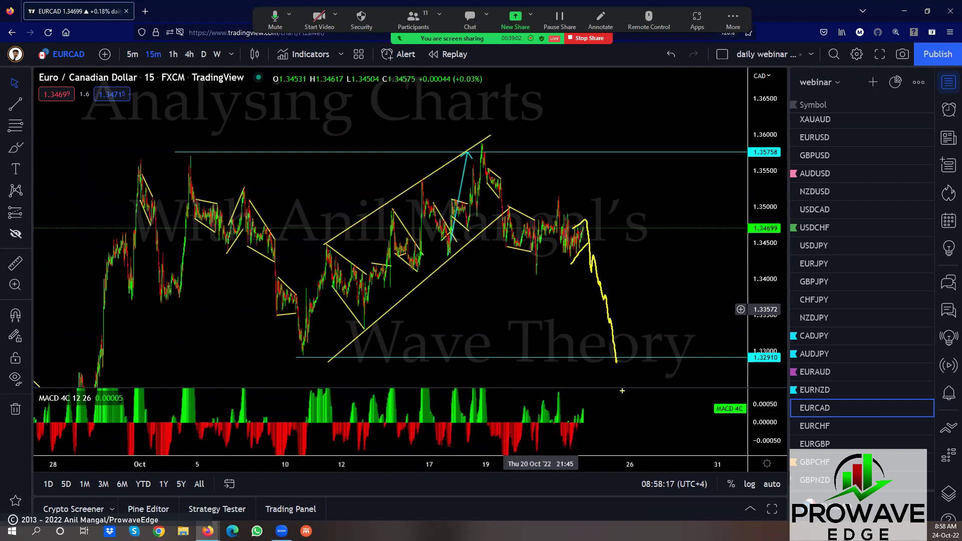
- Switch EURCAD to the 1-hour timeframe and draw a short rising yellow trendline under the latest lows from about 1.34264 to 1.34364
click(173, 54)
drag(693, 317, 606, 280)
scroll(606, 279, up, 3)
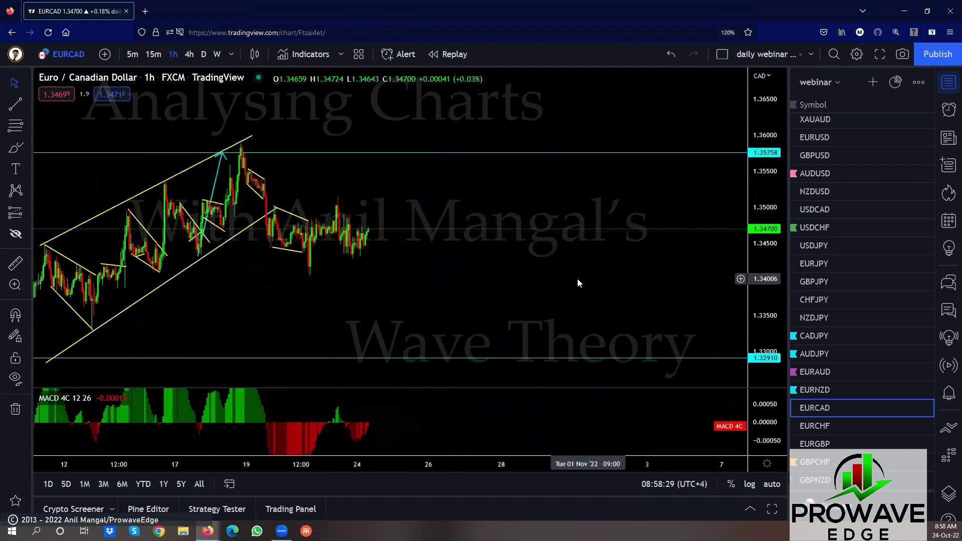
scroll(577, 279, up, 2)
drag(341, 285, 564, 277)
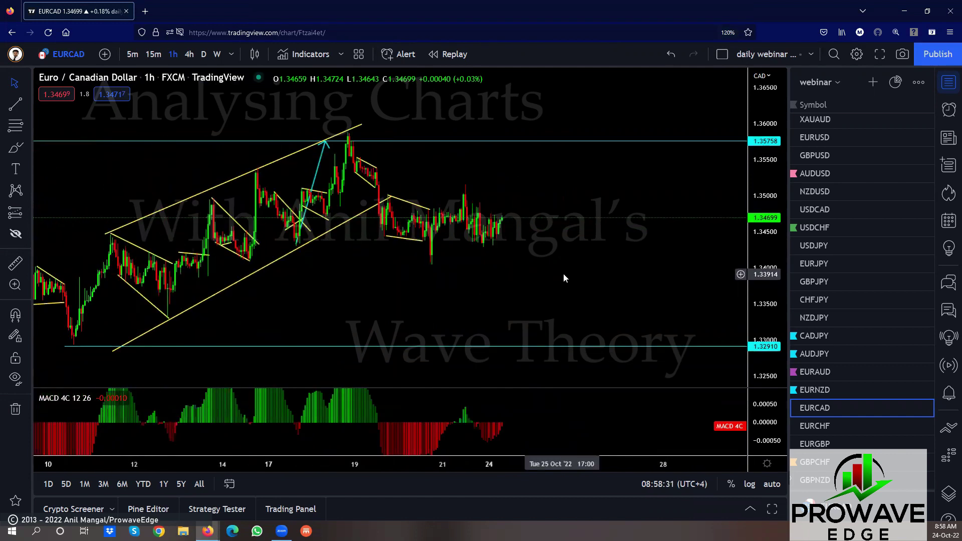
click(16, 104)
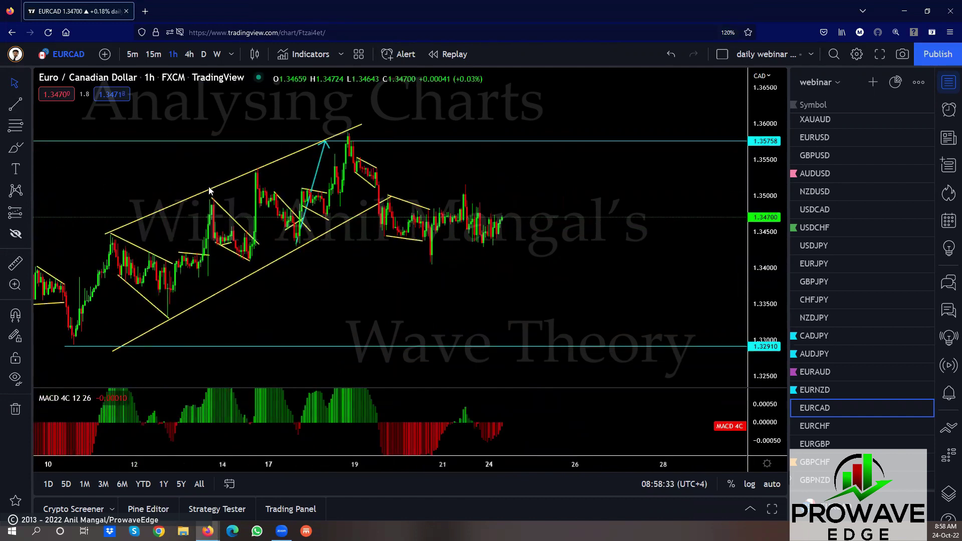
click(479, 248)
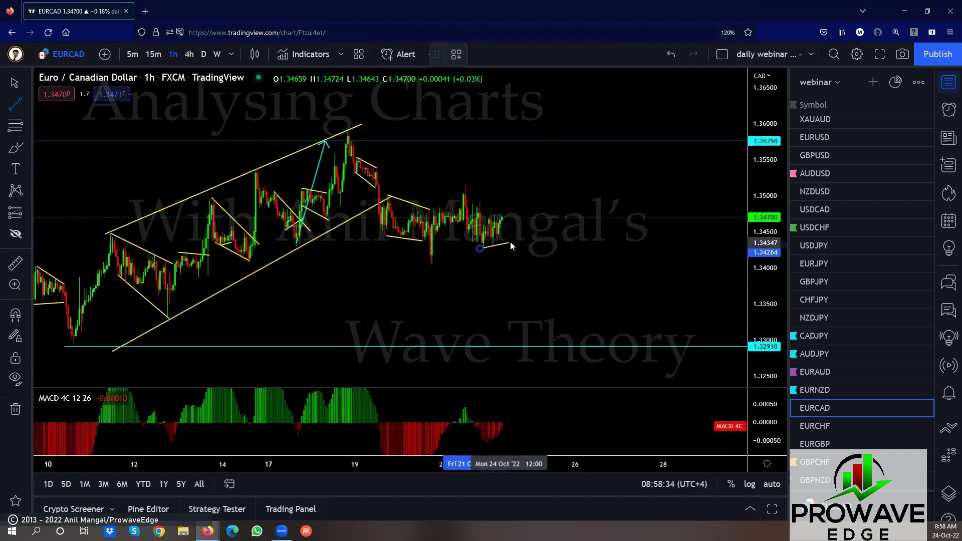
click(511, 242)
scroll(516, 266, up, 2)
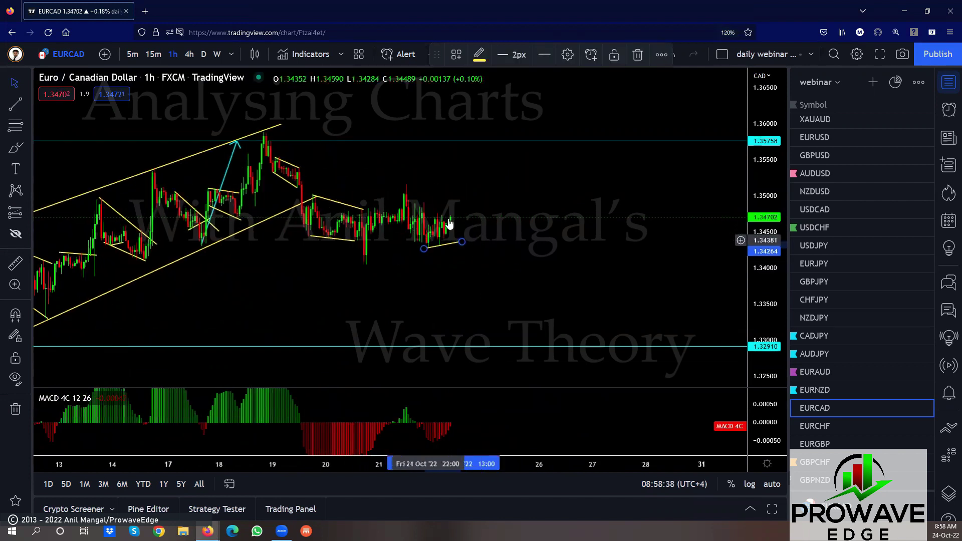
scroll(507, 283, down, 2)
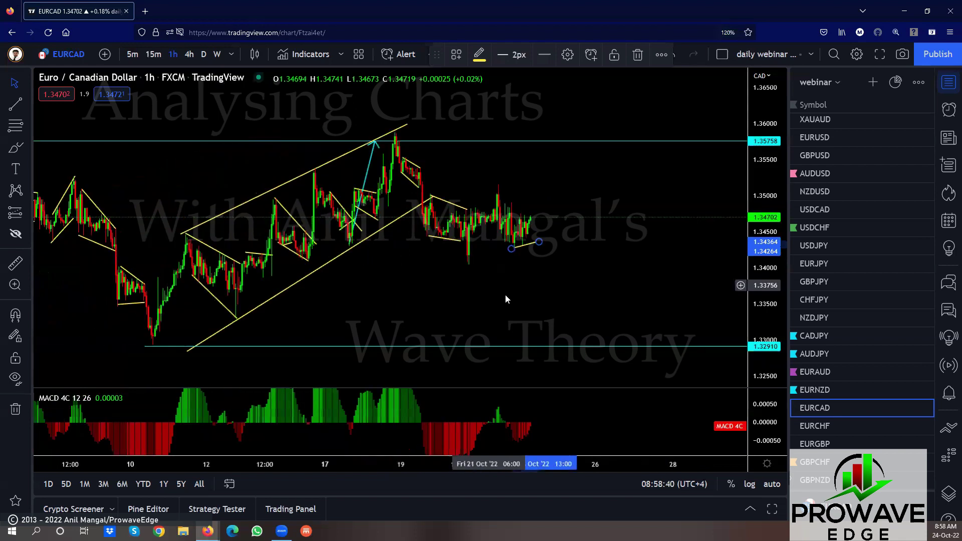
- Open the EURCHF chart and examine its wider 1-hour structure from late August to the latest October highs
click(814, 427)
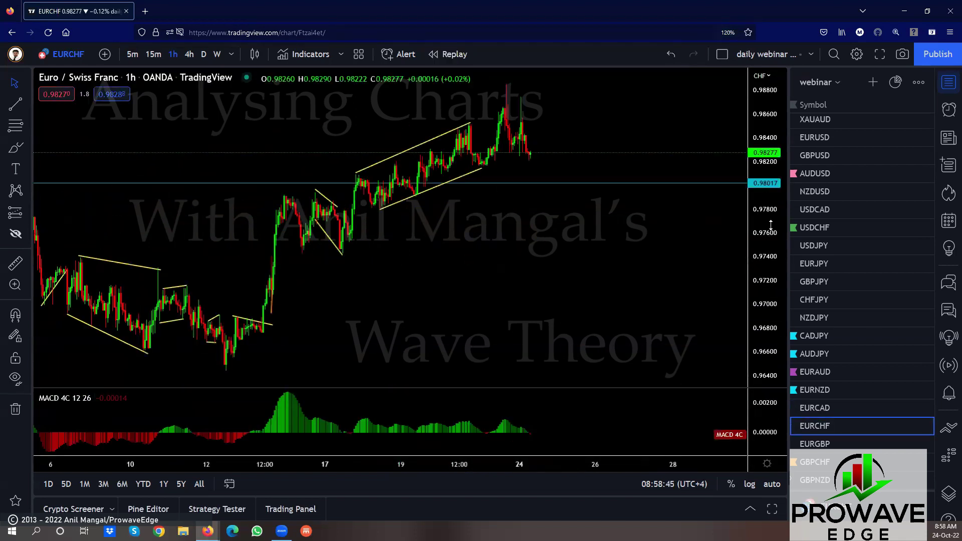
scroll(508, 323, up, 4)
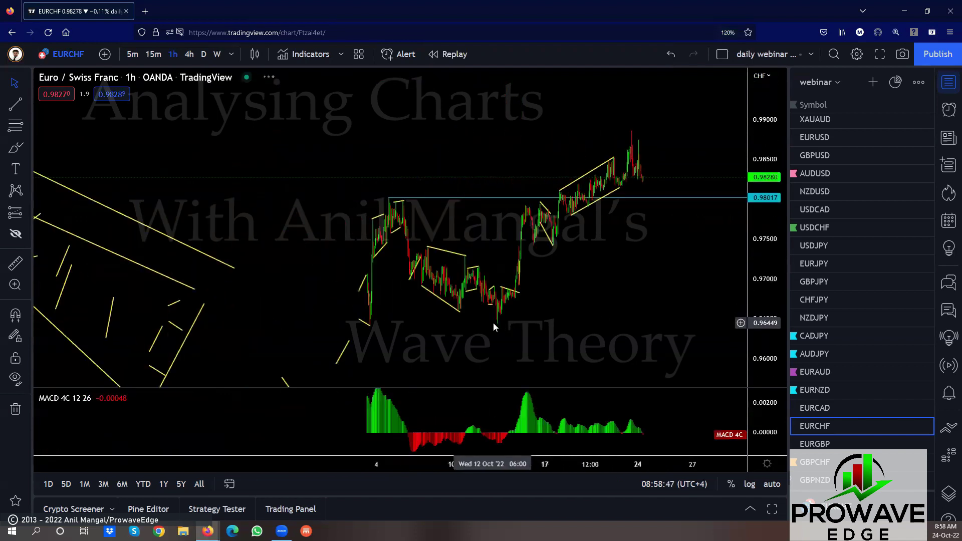
drag(531, 344, 457, 248)
drag(780, 197, 750, 294)
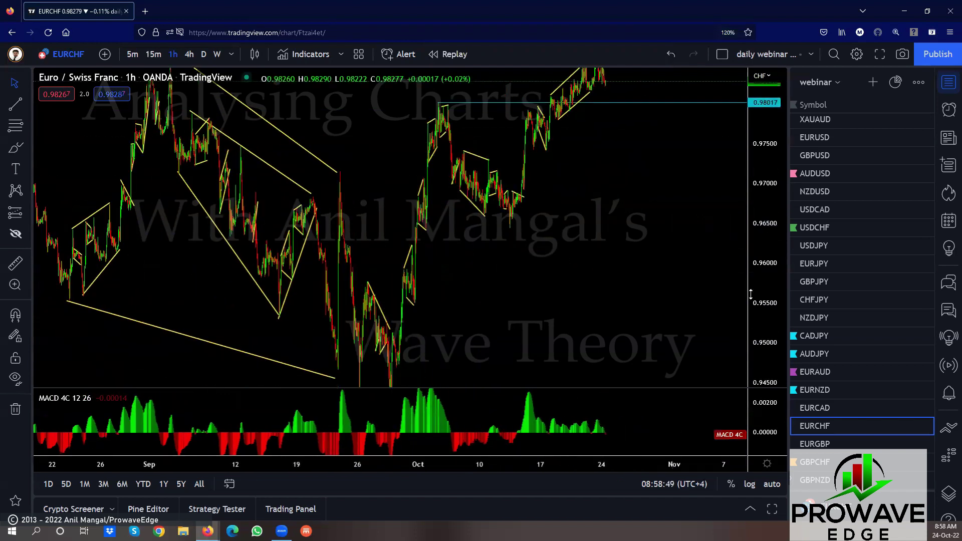
drag(605, 292, 580, 287)
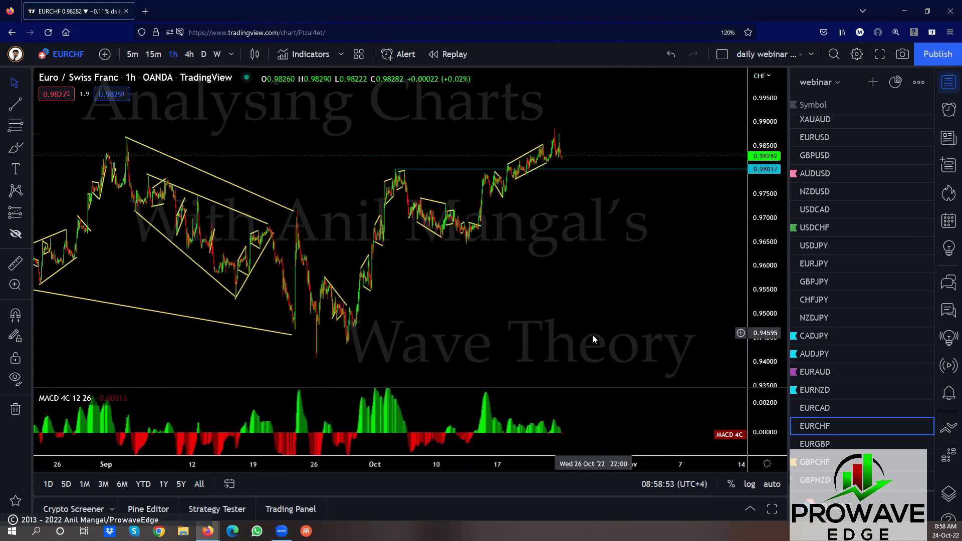
- Sketch temporary annotations of a falling pullback from EURCHF's latest highs and an upward projection out of it on the 1-hour chart
scroll(579, 345, up, 5)
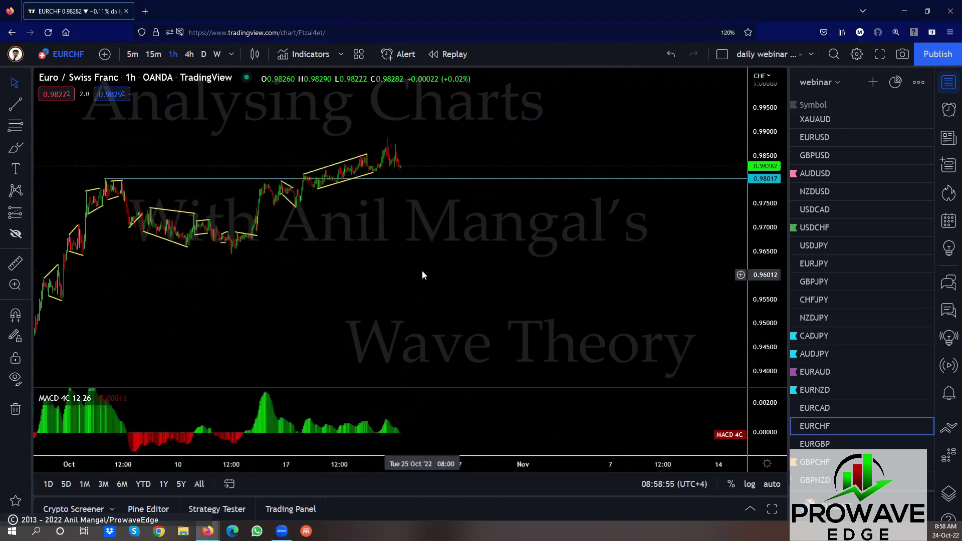
scroll(422, 269, up, 5)
drag(293, 229, 614, 304)
drag(764, 331, 762, 208)
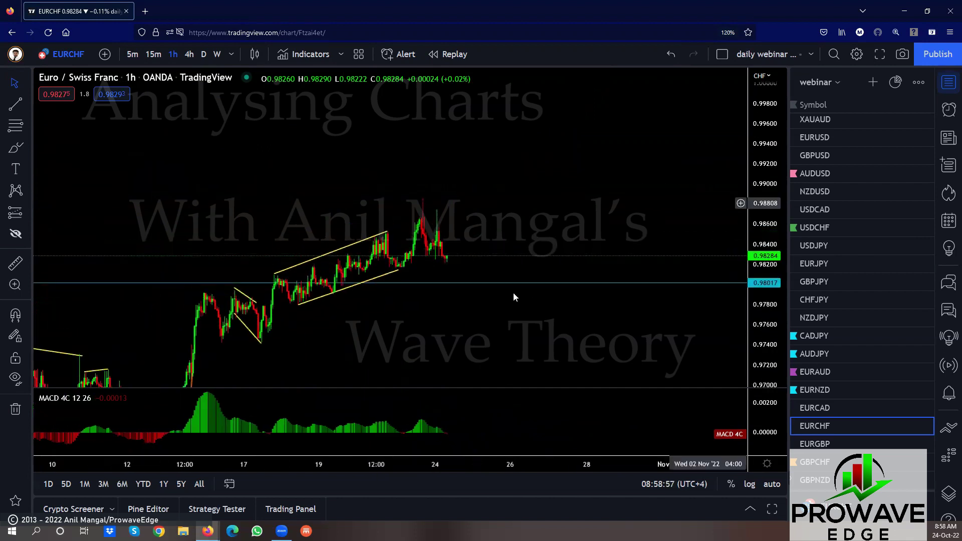
scroll(512, 293, up, 4)
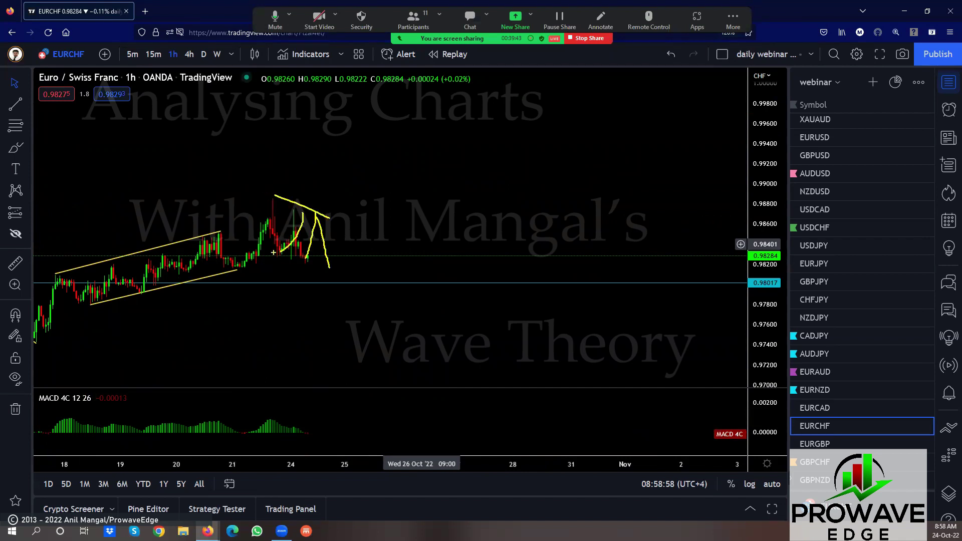
drag(331, 272, 380, 141)
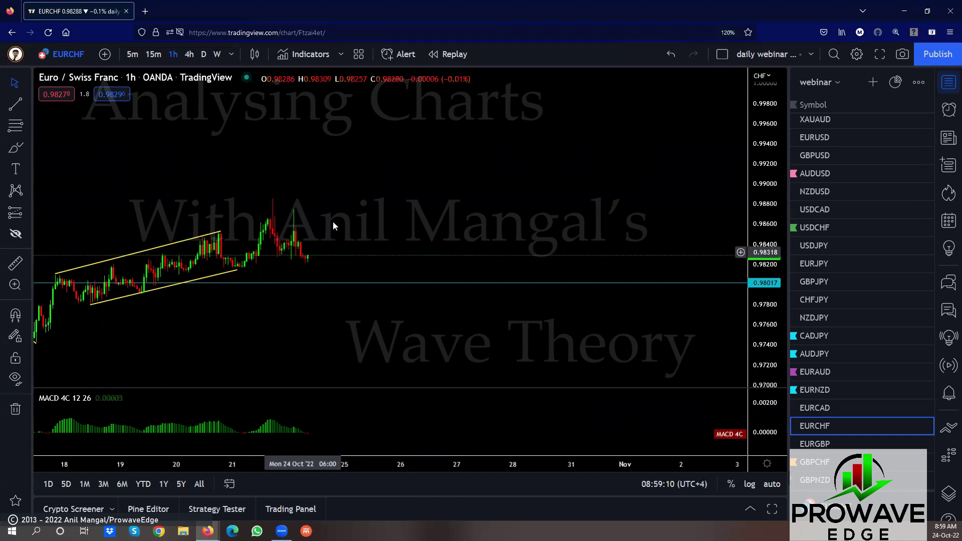
- Switch EURCHF to 15 minutes and sketch temporary annotations of the swings from the 21 October high, their falling boundary lines and an upward projection
click(153, 54)
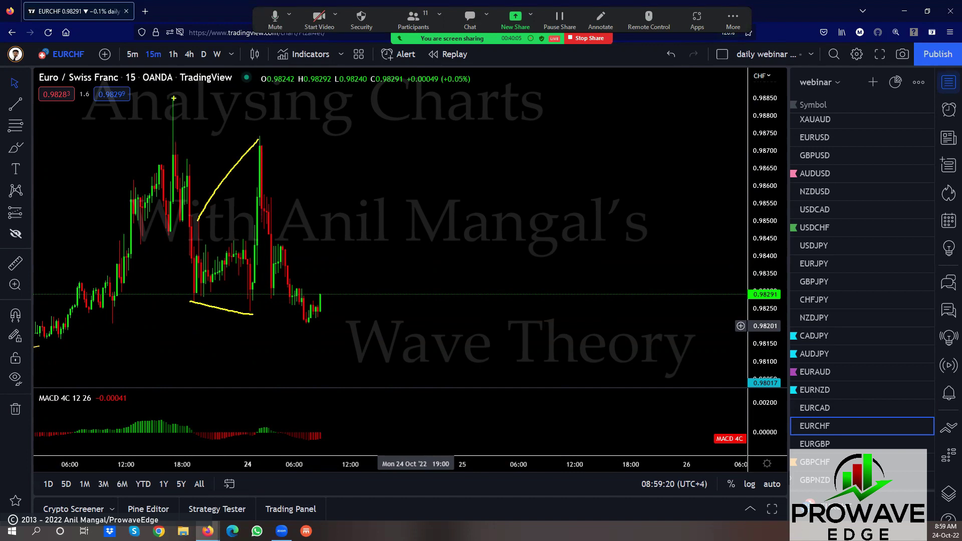
drag(263, 128, 299, 301)
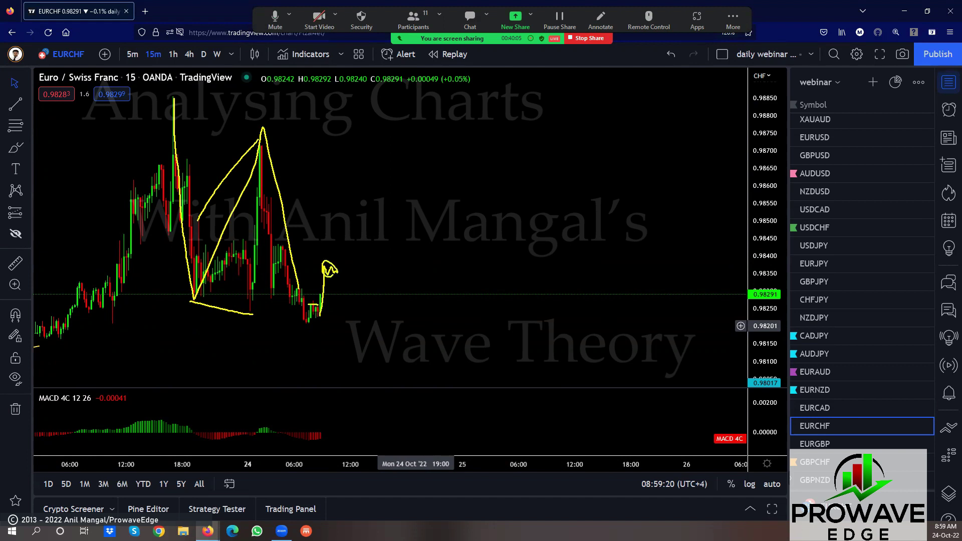
drag(174, 96, 372, 187)
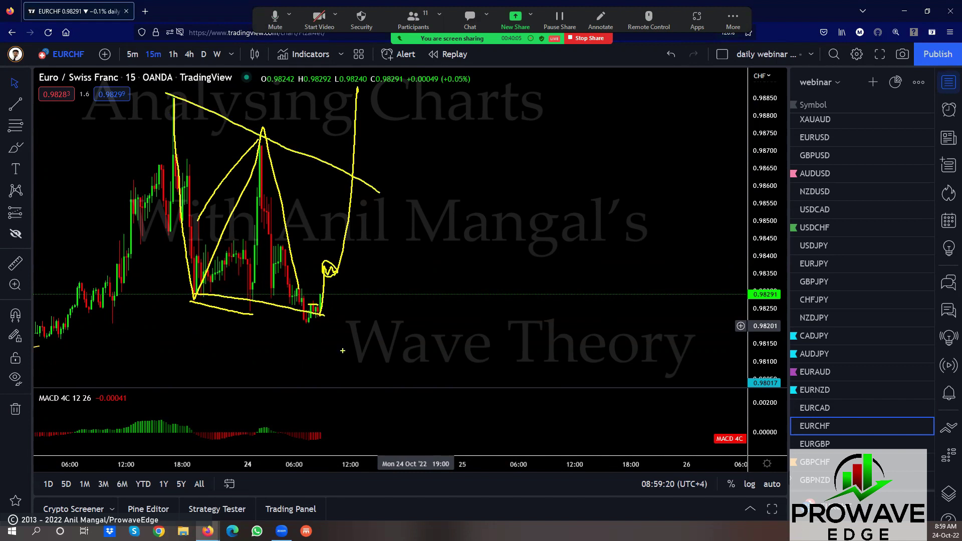
mouse_move(307, 292)
mouse_down()
mouse_move(341, 170)
mouse_move(392, 161)
mouse_move(500, 331)
mouse_up()
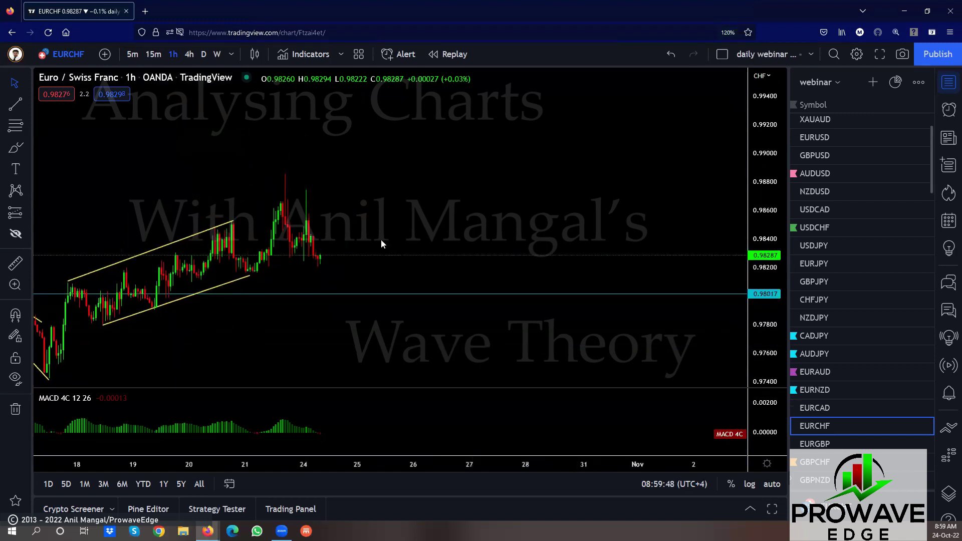
- Measure EURCHF's drop from the 24 October spike high to the latest low on the 1-hour chart, then clear the measurement
click(15, 263)
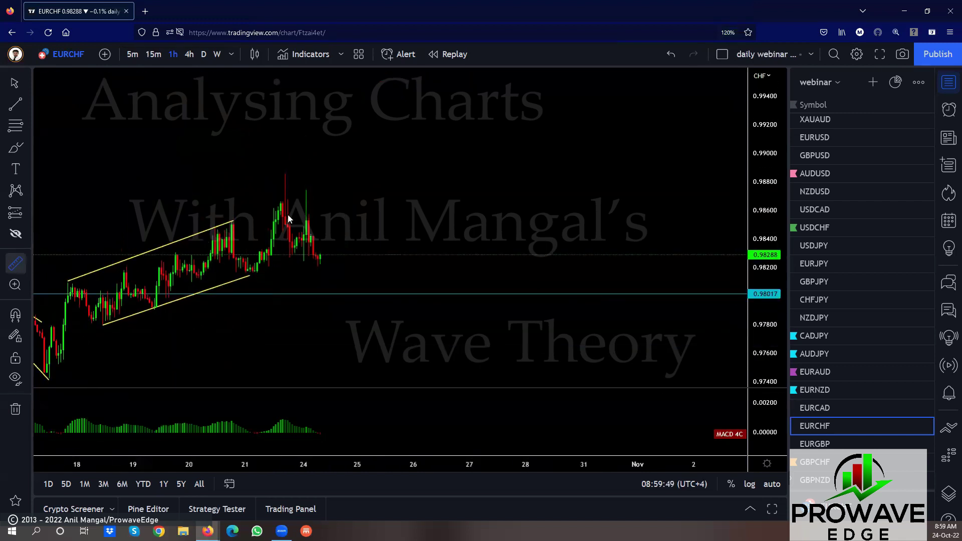
click(308, 192)
click(321, 260)
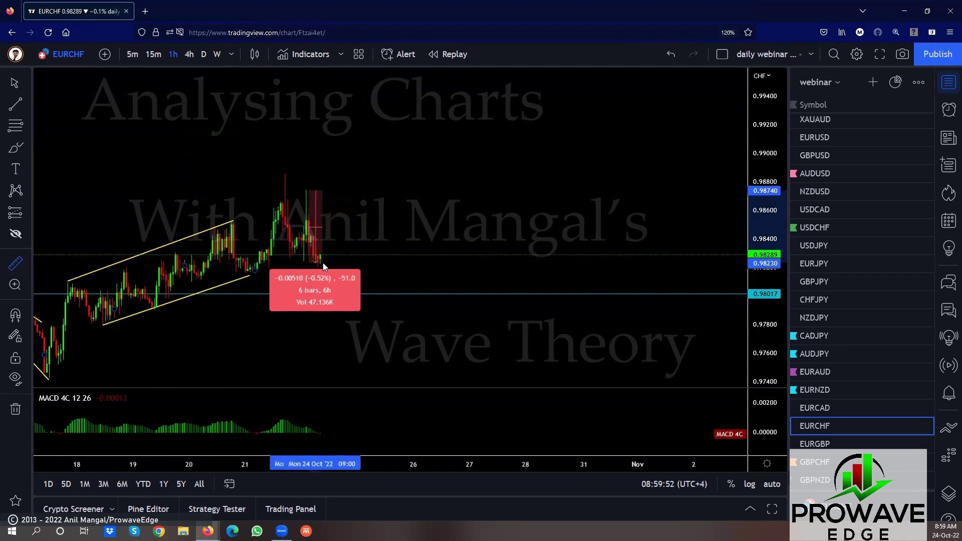
click(482, 224)
- Open the EURGBP chart and examine its October price action on the 1-hour timeframe
scroll(831, 349, down, 3)
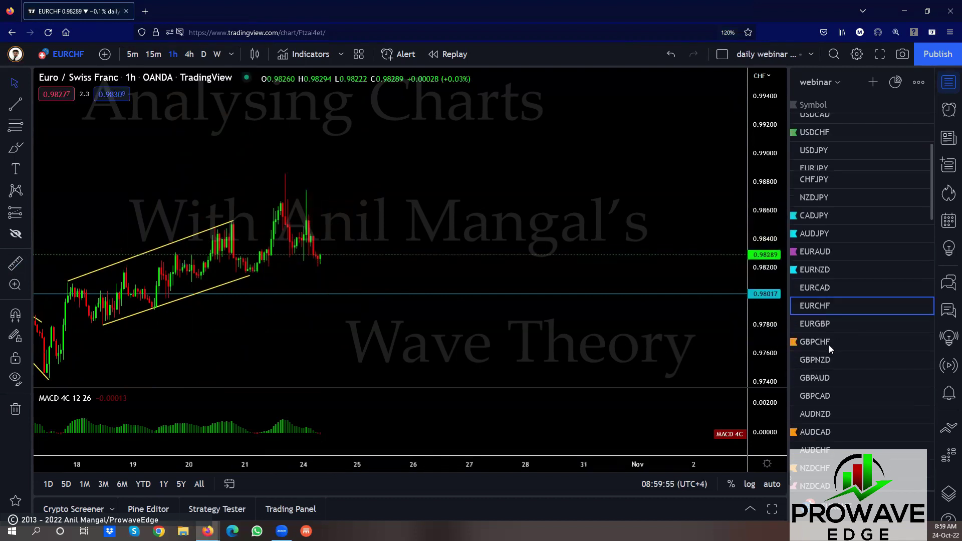
click(819, 325)
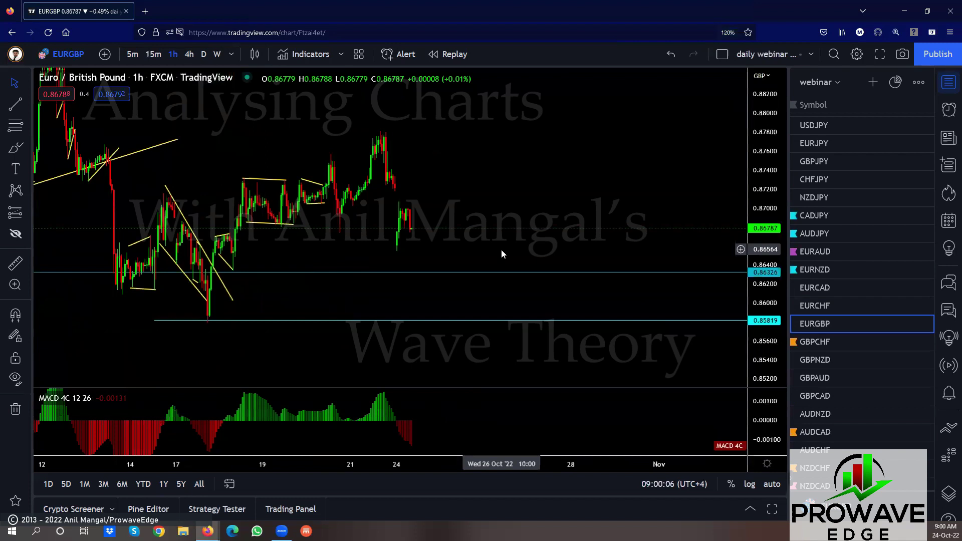
scroll(502, 250, down, 1)
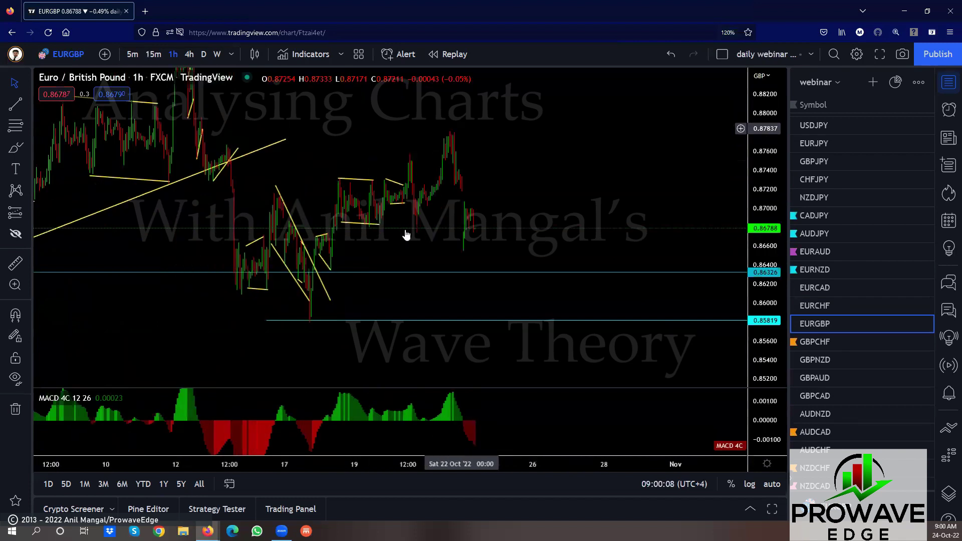
- Examine EURGBP's price action from September through the 24 October gap down on the 1-hour chart
scroll(473, 312, down, 5)
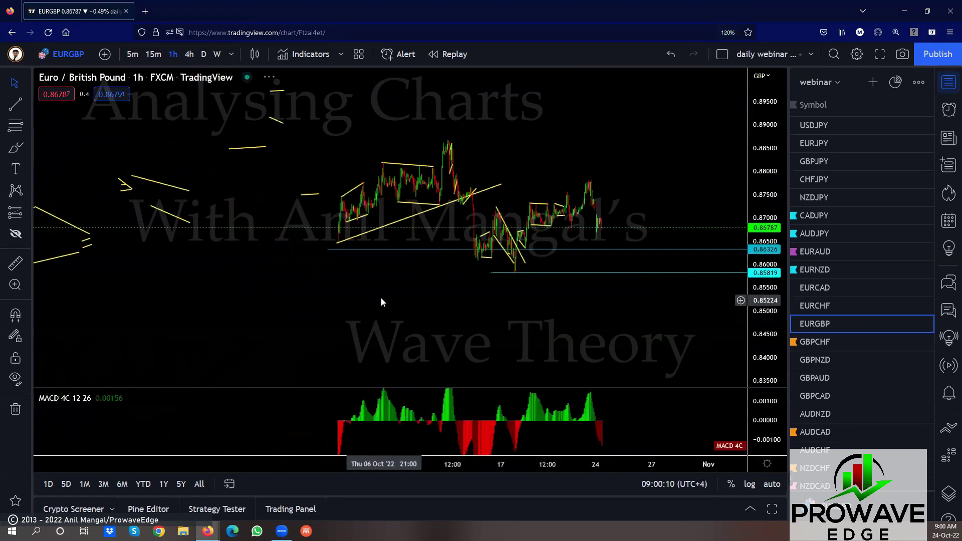
drag(449, 295, 318, 344)
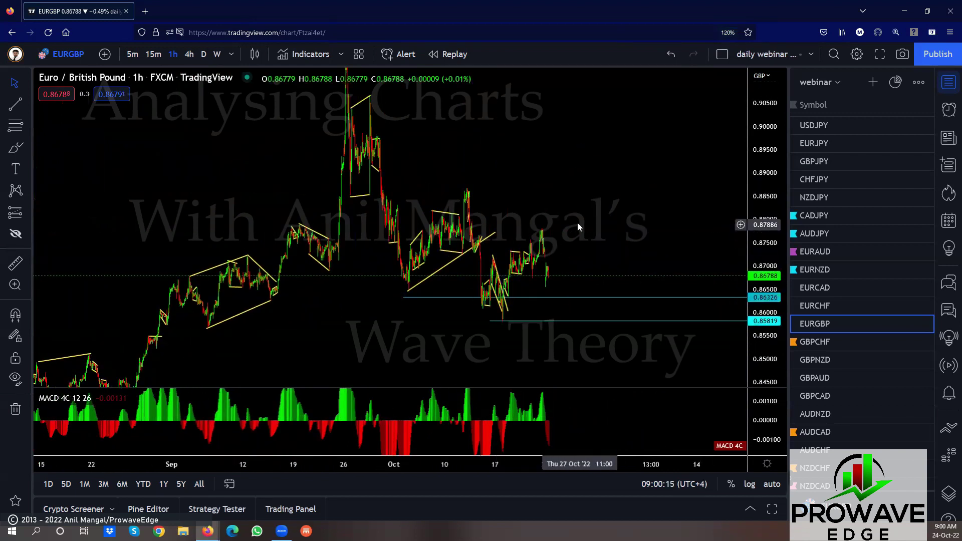
scroll(577, 222, up, 5)
scroll(578, 220, up, 2)
drag(269, 218, 583, 214)
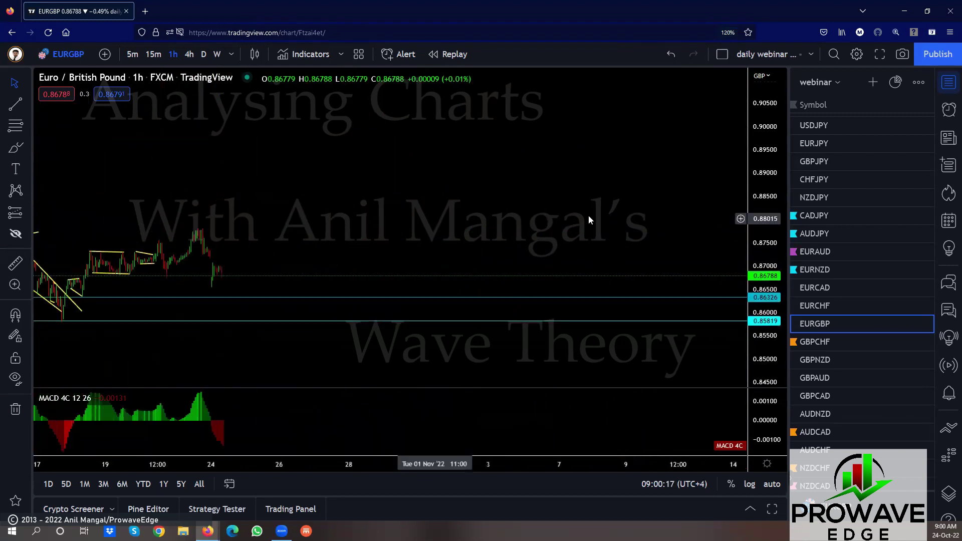
drag(762, 364, 762, 291)
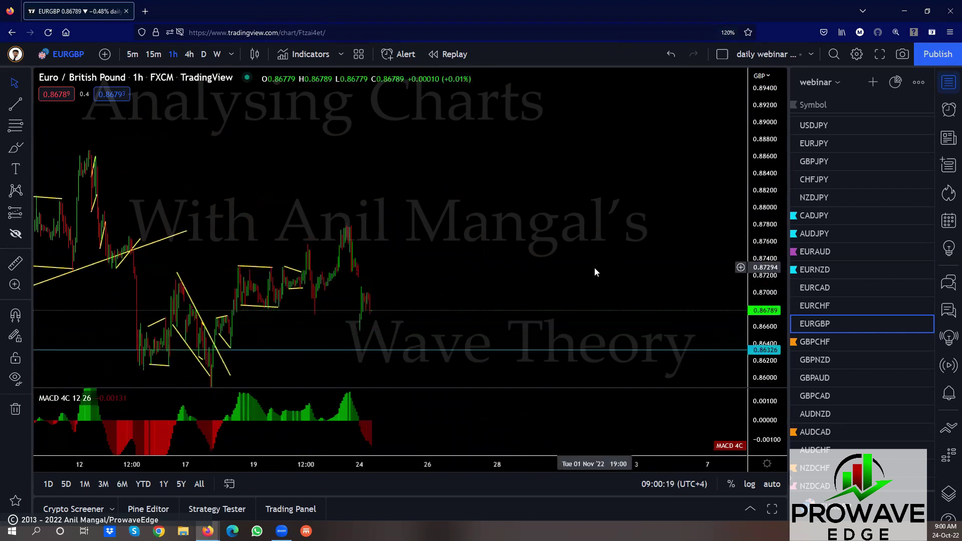
scroll(595, 266, up, 5)
drag(275, 258, 587, 247)
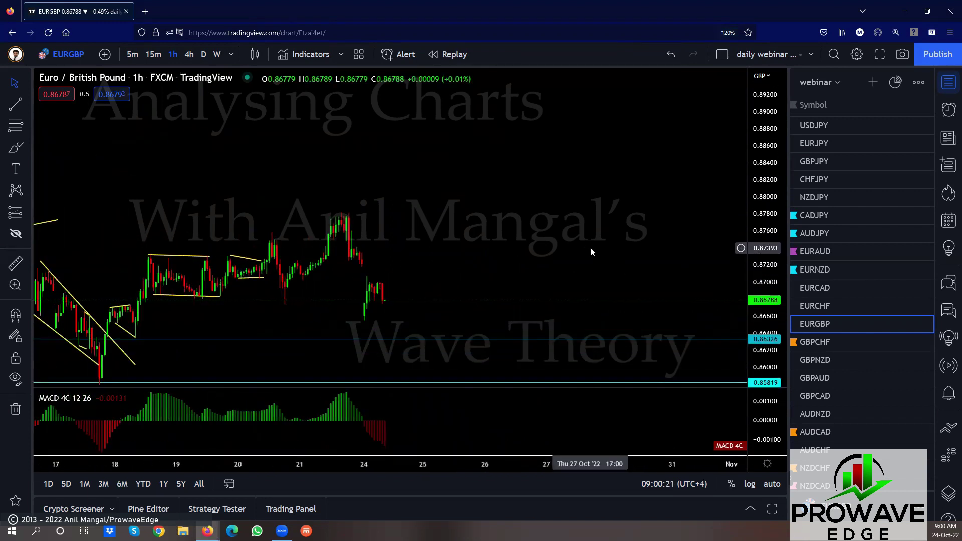
- Switch EURGBP to 15 minutes and sketch temporary annotations of the 24 October range, a downward projection and the boundaries of the earlier swings
click(152, 55)
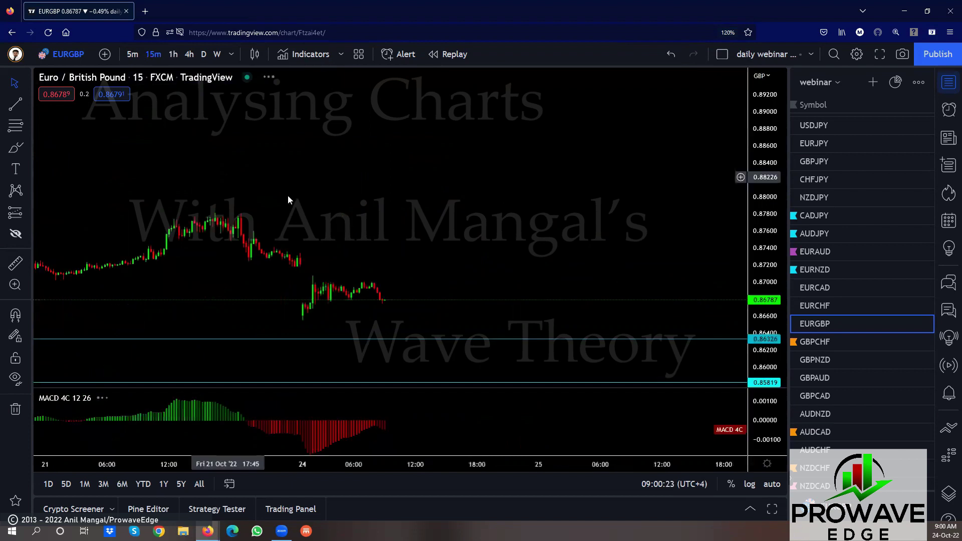
drag(762, 357, 762, 331)
drag(559, 266, 607, 176)
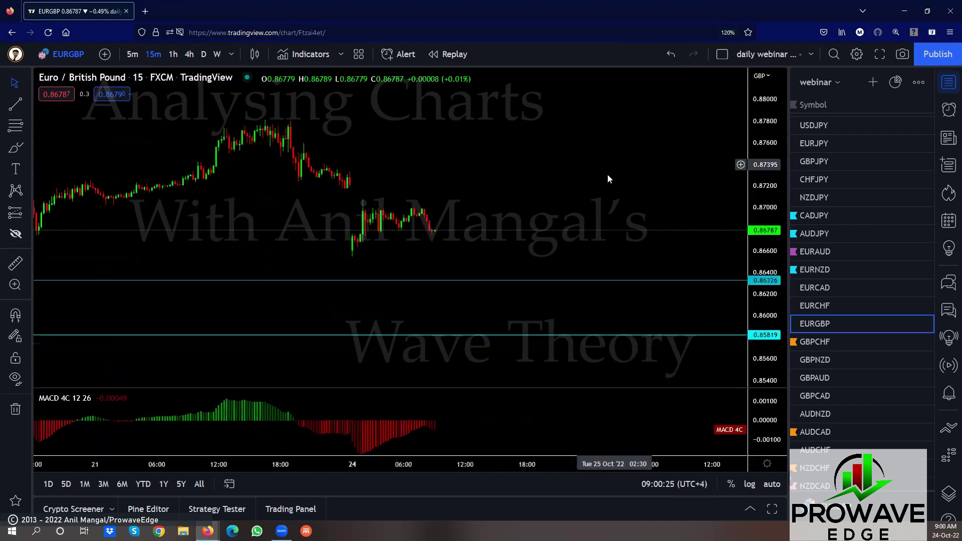
scroll(592, 185, down, 5)
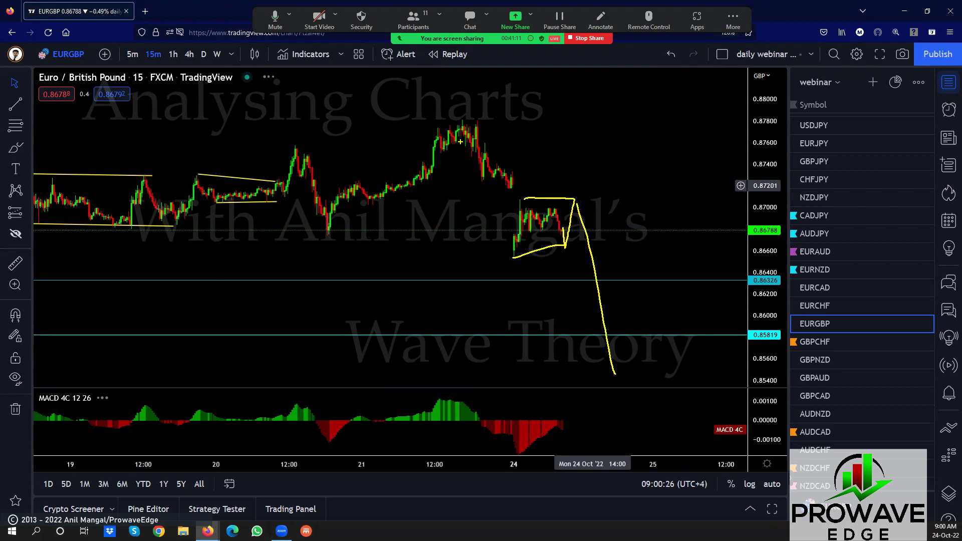
drag(243, 150, 11, 161)
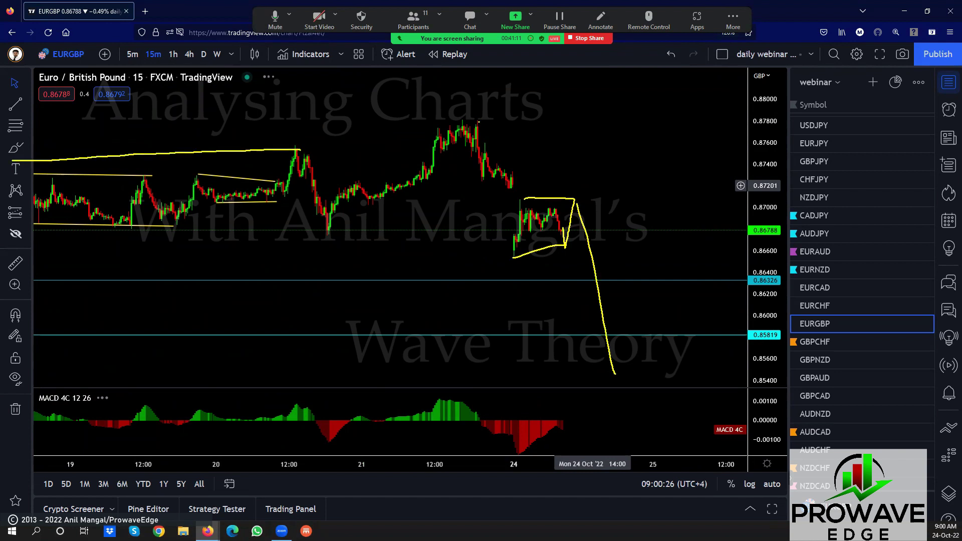
drag(334, 241, 68, 246)
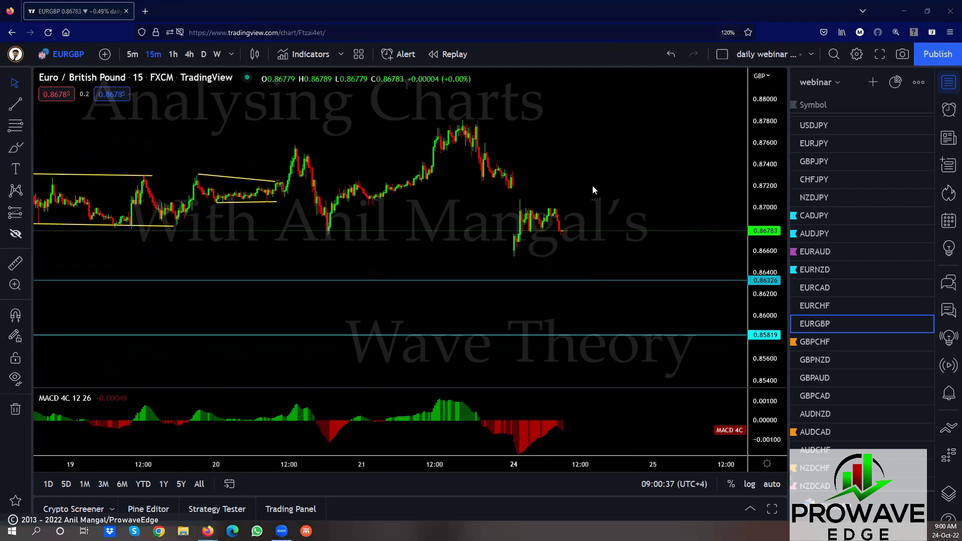
- Try extending the 18–19 October range lines to the 20 October high near 0.87579 and low near 0.86711
scroll(549, 191, down, 5)
drag(308, 173, 485, 145)
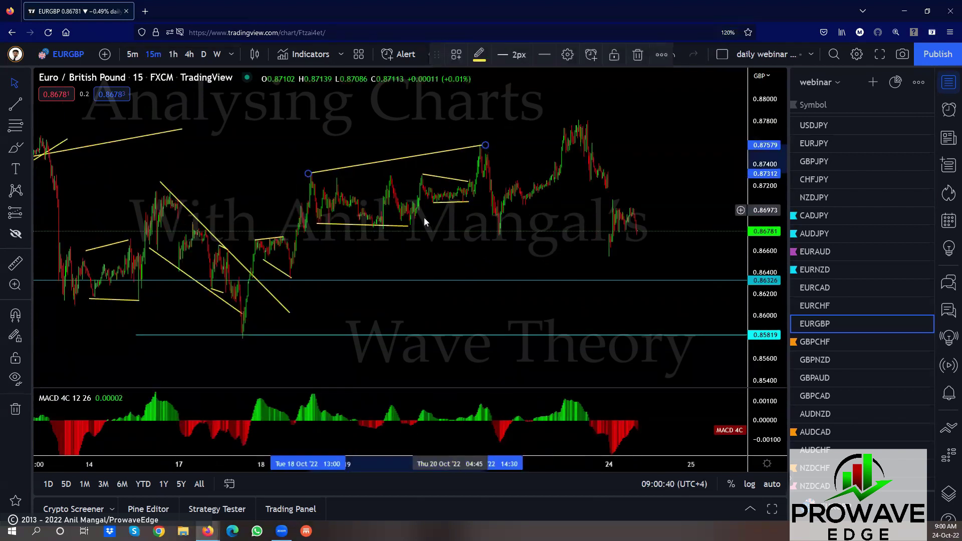
mouse_move(408, 227)
mouse_down()
mouse_move(485, 248)
mouse_move(494, 239)
mouse_up()
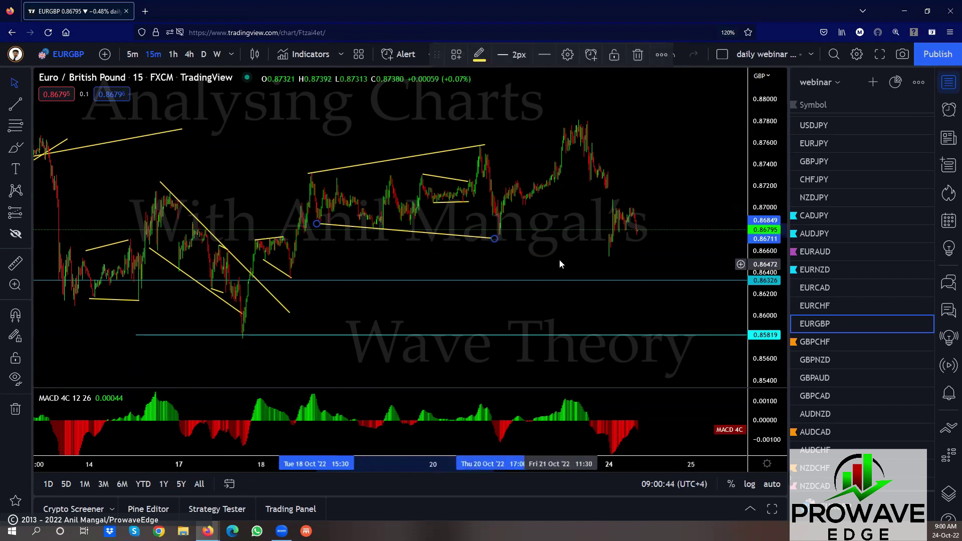
- Shorten both range lines to 19 October, ending the upper one at 0.87312 and the lower one at about 0.86828
scroll(560, 260, down, 3)
mouse_move(576, 315)
mouse_down()
mouse_move(501, 300)
mouse_move(465, 252)
mouse_up()
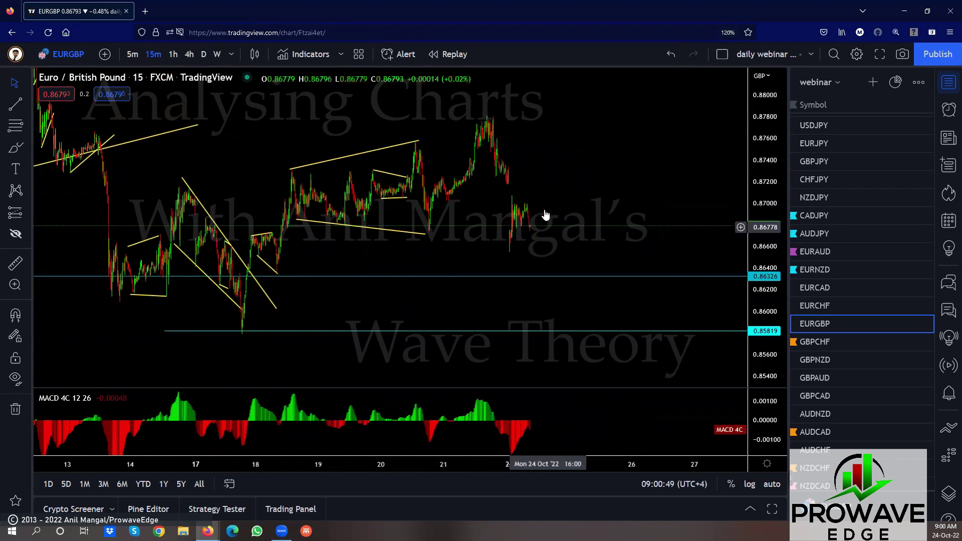
mouse_move(425, 234)
mouse_down()
mouse_move(355, 234)
mouse_move(351, 225)
mouse_up()
mouse_move(417, 142)
mouse_down()
mouse_move(351, 169)
mouse_move(365, 190)
mouse_up()
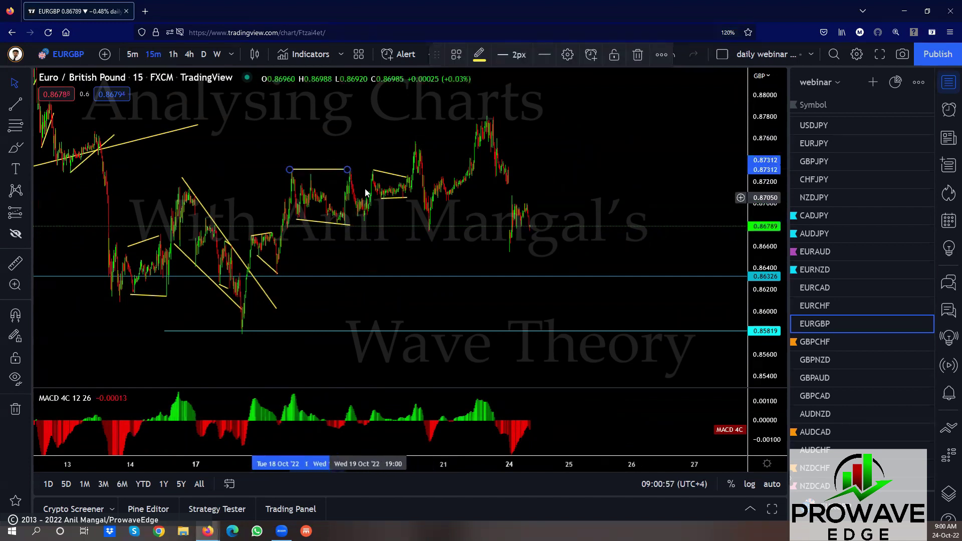
drag(352, 222, 365, 222)
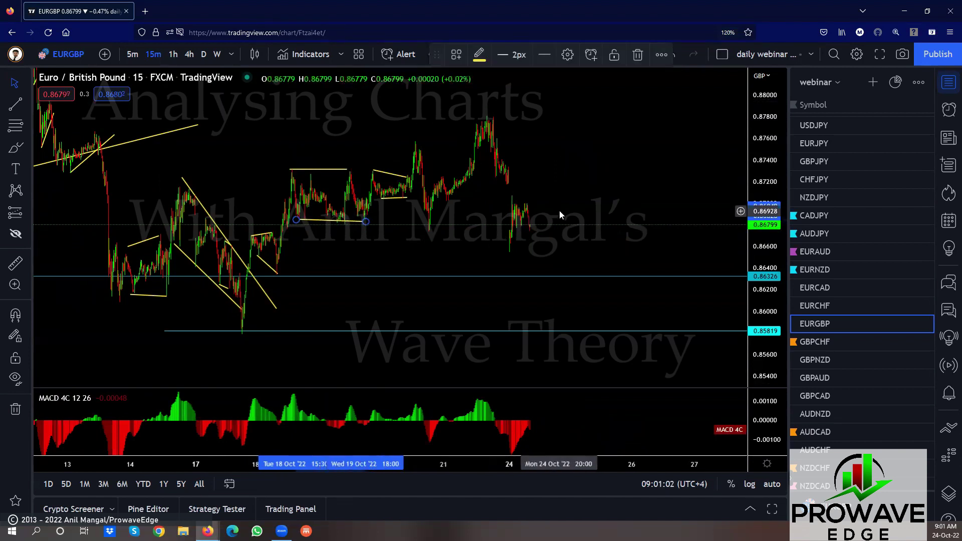
- Draw a trendline across EURGBP's 24 October highs from about 0.87011 to 0.86999
scroll(556, 226, up, 3)
scroll(403, 238, up, 2)
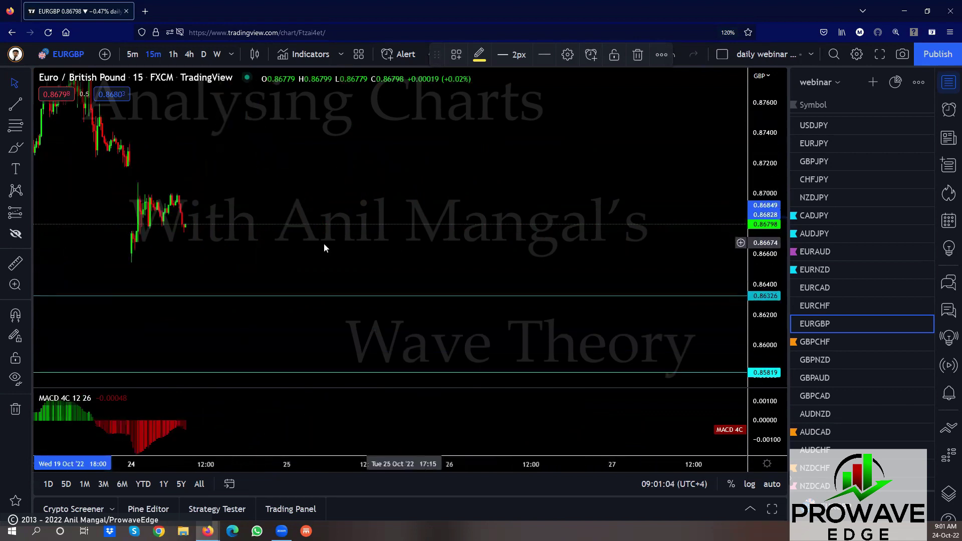
drag(324, 242, 539, 260)
click(15, 104)
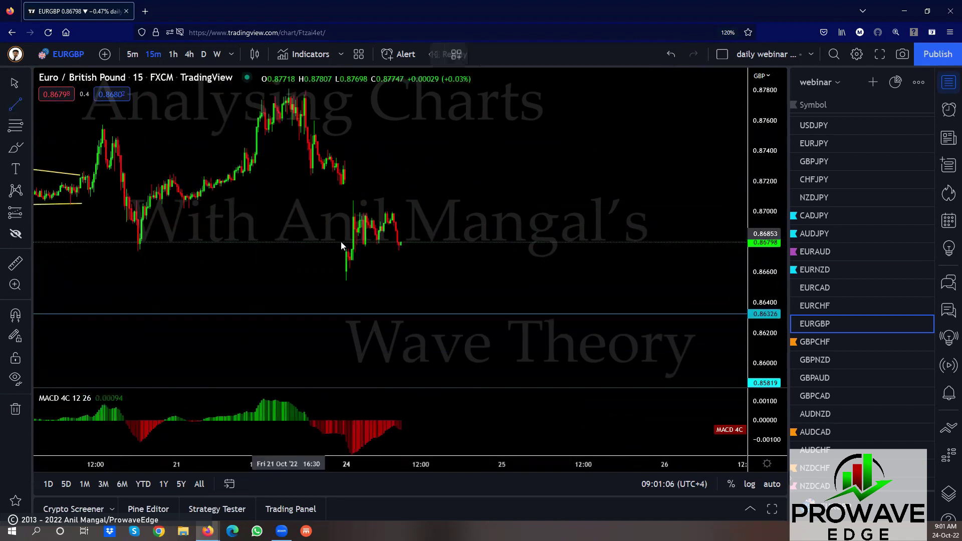
click(357, 209)
click(397, 212)
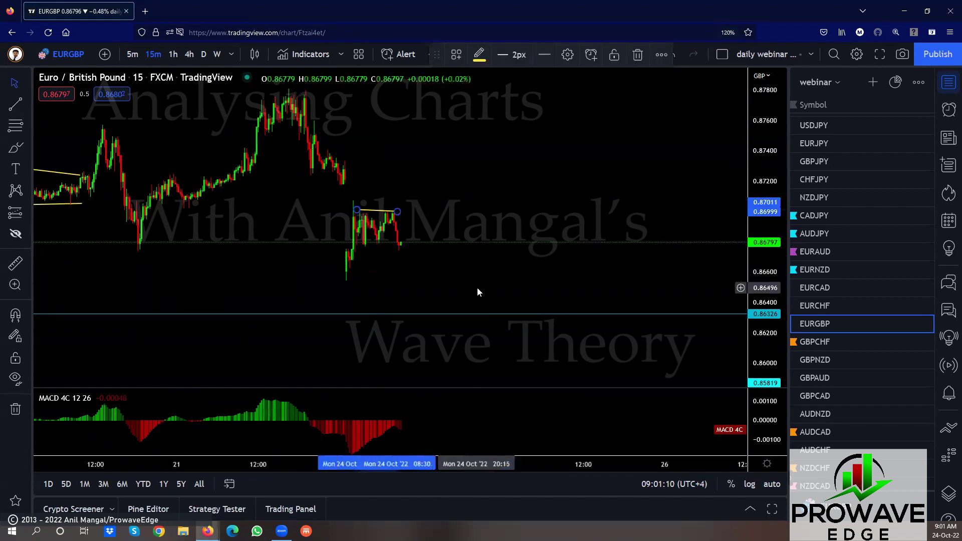
- Sketch temporary broadening boundary lines from 20 October and a circled rise-then-fall projection on EURGBP, then clear the sketches
drag(344, 279, 125, 238)
drag(109, 135, 271, 106)
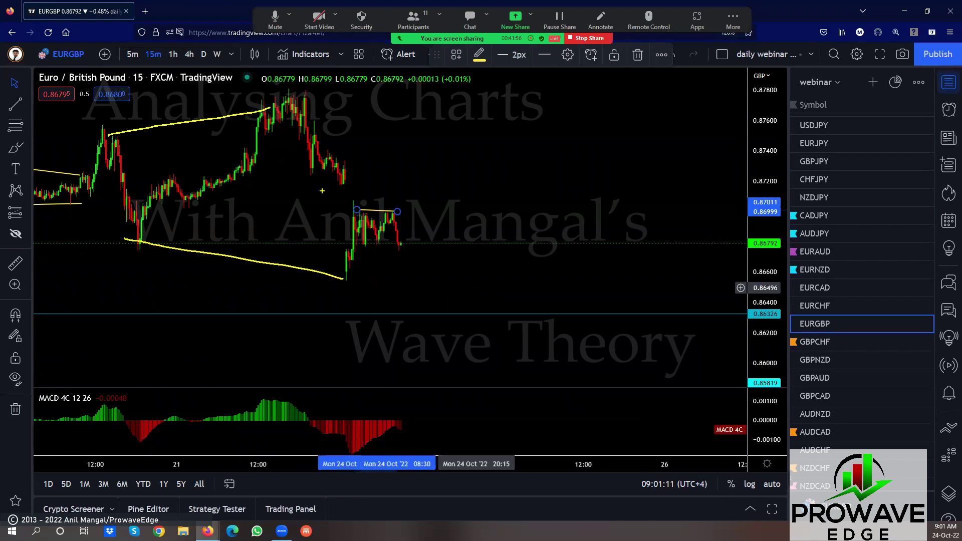
drag(416, 186, 434, 297)
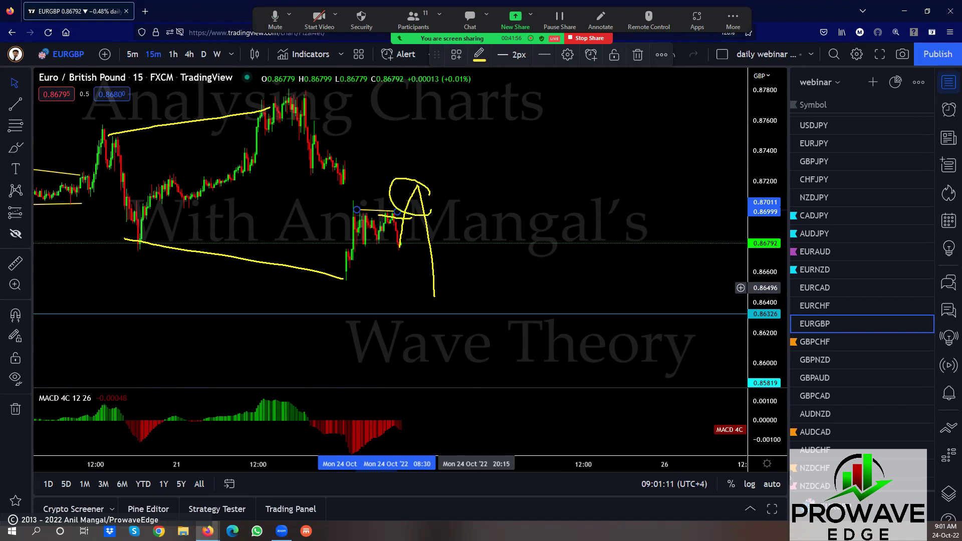
key(Escape)
scroll(477, 287, down, 2)
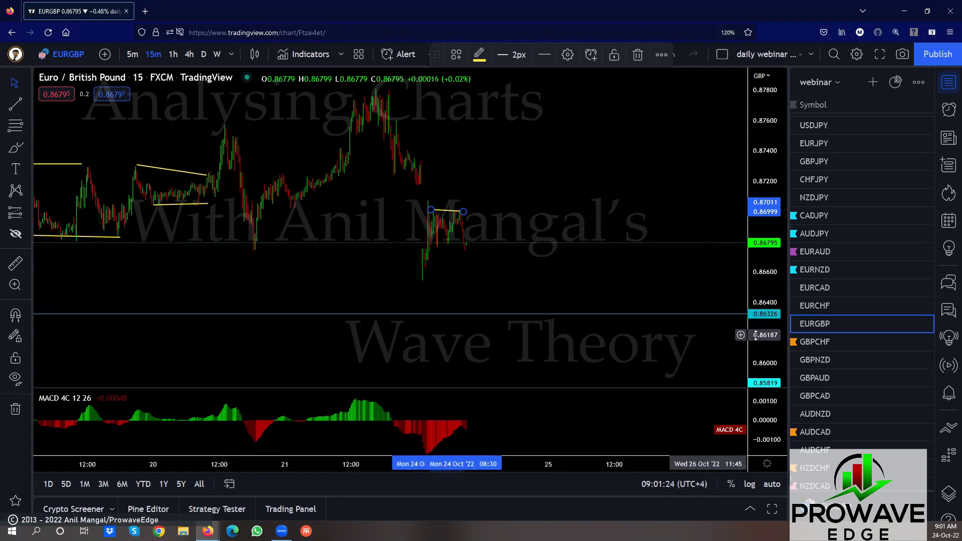
- Open the GBPCHF chart and delete the blue downward projection arrow starting at the 20 October high
click(826, 342)
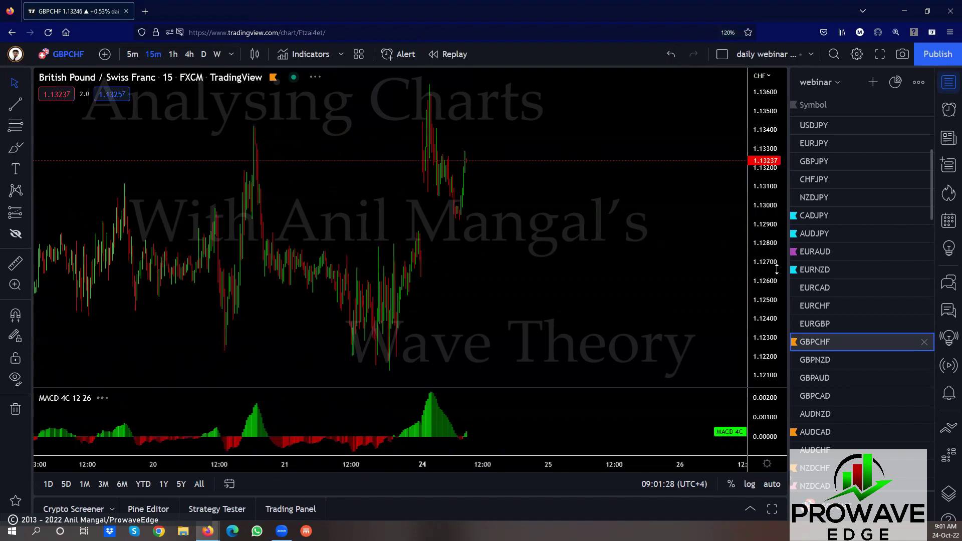
drag(767, 295, 767, 365)
scroll(597, 341, down, 4)
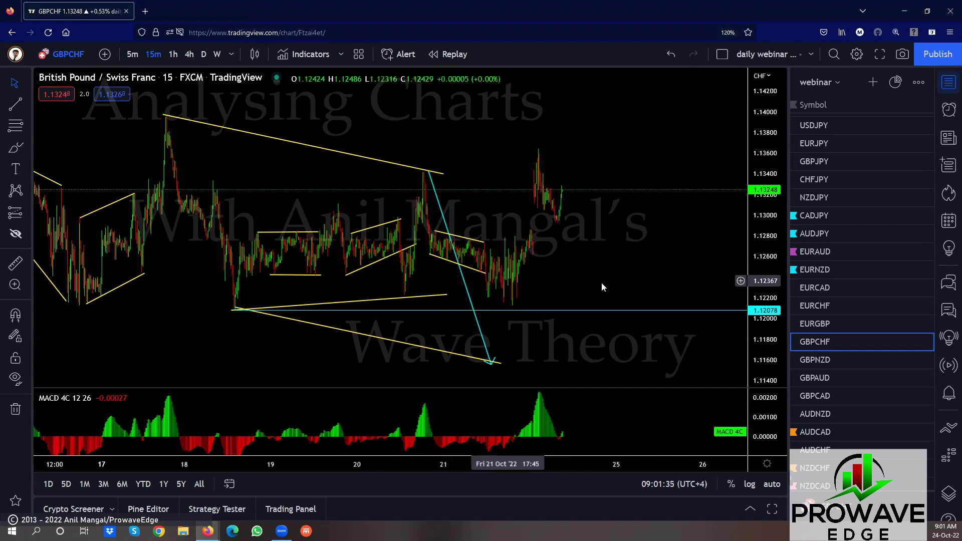
scroll(647, 249, down, 1)
scroll(646, 249, down, 1)
drag(668, 339, 522, 329)
drag(431, 303, 457, 295)
click(636, 54)
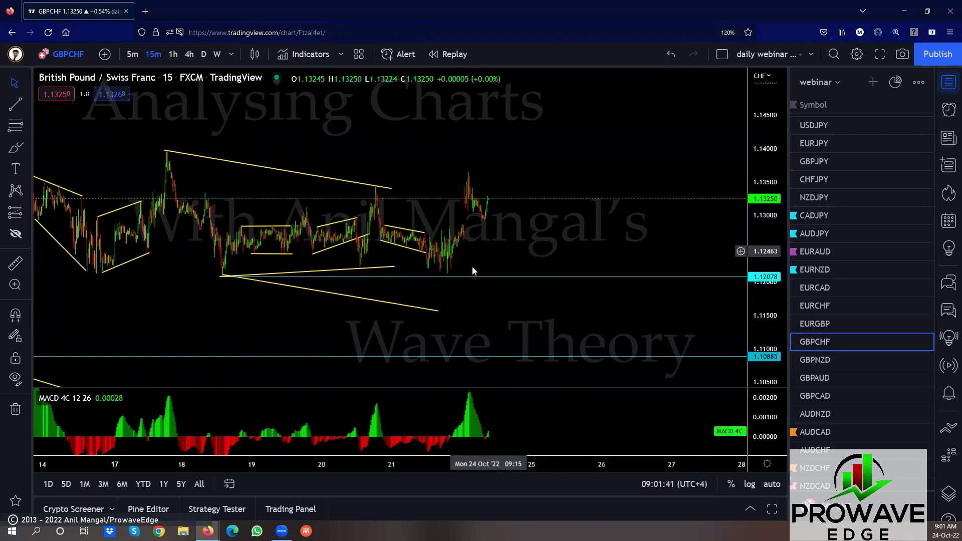
- Extend GBPCHF's support trendline to 24 October near 1.12120, and delete the descending upper trendline and the falling lower trendline
drag(393, 267, 474, 275)
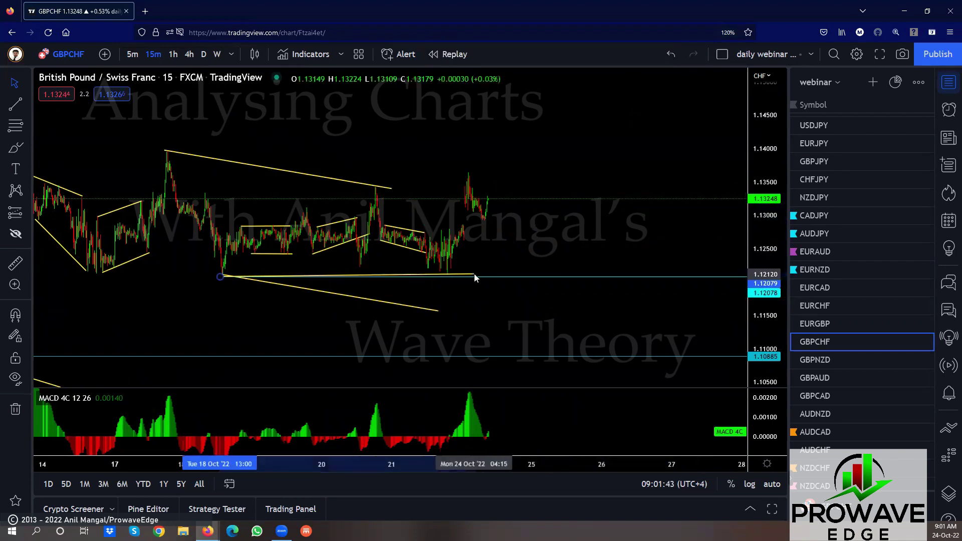
drag(392, 188, 401, 152)
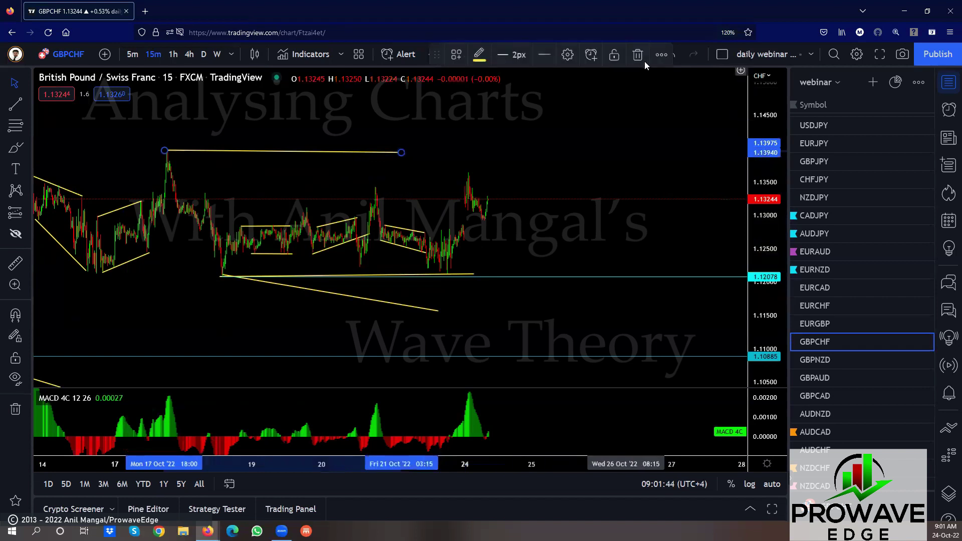
click(637, 55)
drag(367, 302, 373, 319)
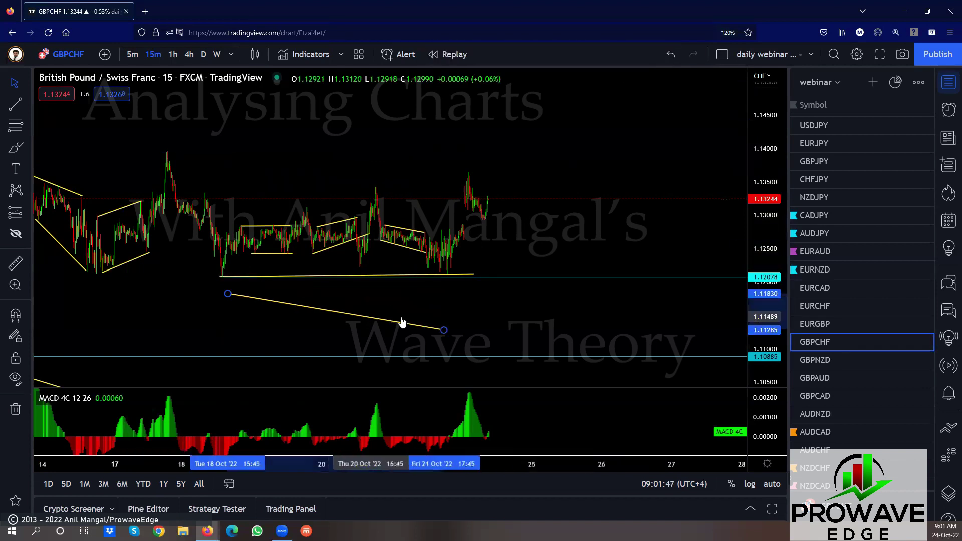
key(Delete)
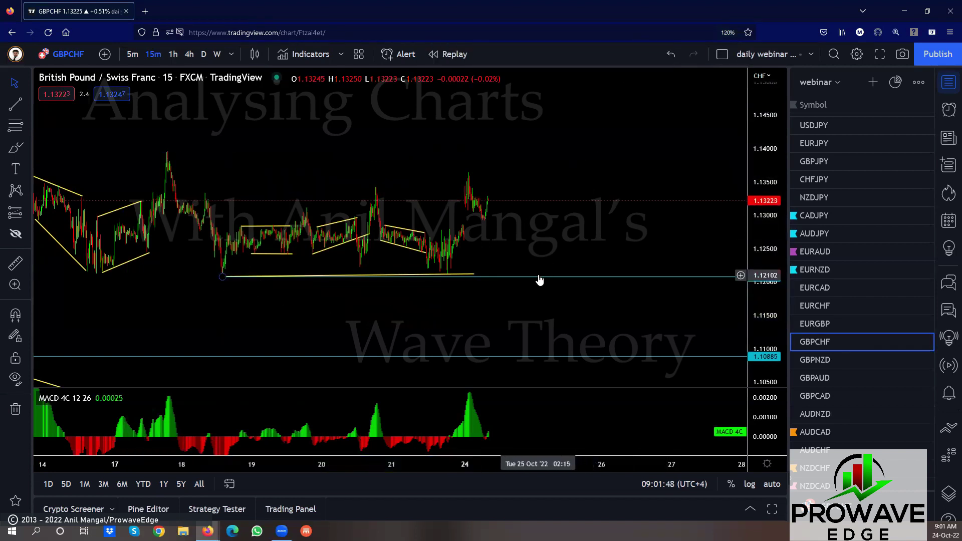
- Move the 1.12078 horizontal level down to 1.11498 and reposition the support trendline from about 1.12048 on 18 October to 1.12120 on 24 October
drag(534, 286, 538, 320)
drag(224, 275, 536, 287)
mouse_move(225, 311)
mouse_down()
mouse_move(221, 278)
mouse_move(222, 319)
mouse_up()
drag(471, 277, 214, 279)
drag(536, 286, 489, 274)
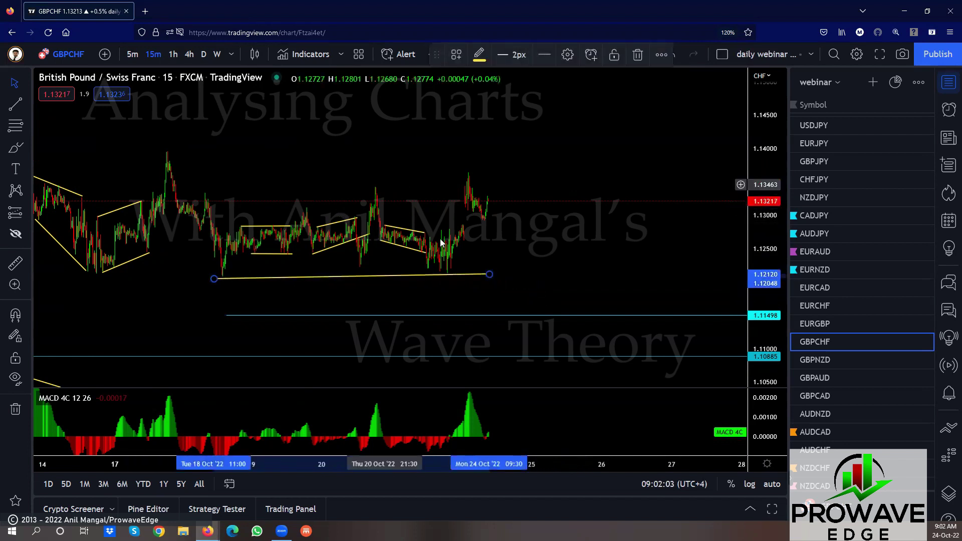
- Sketch temporary annotations of GBPCHF's swings from the 17 October high across the October consolidation, then clear them
scroll(468, 228, down, 8)
drag(367, 203, 264, 175)
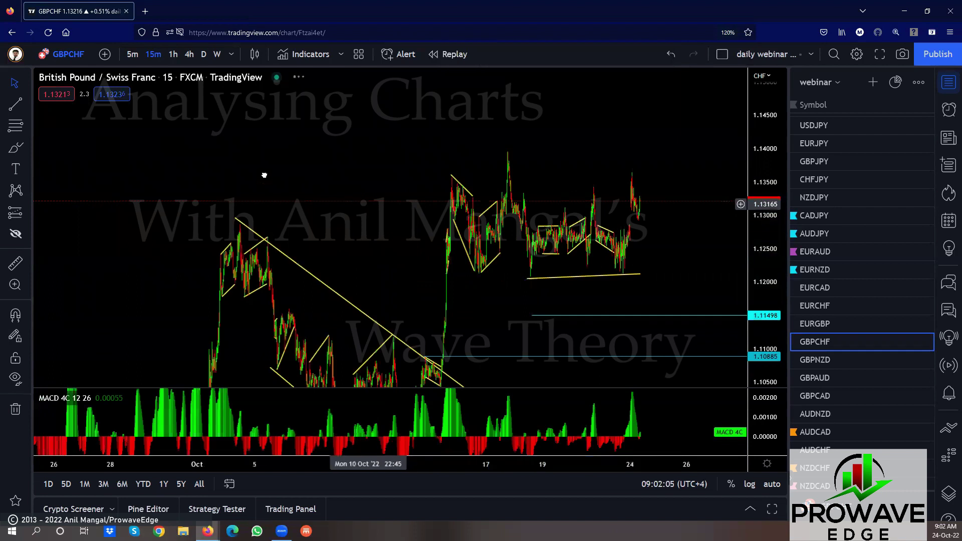
drag(756, 177, 757, 249)
drag(680, 343, 580, 373)
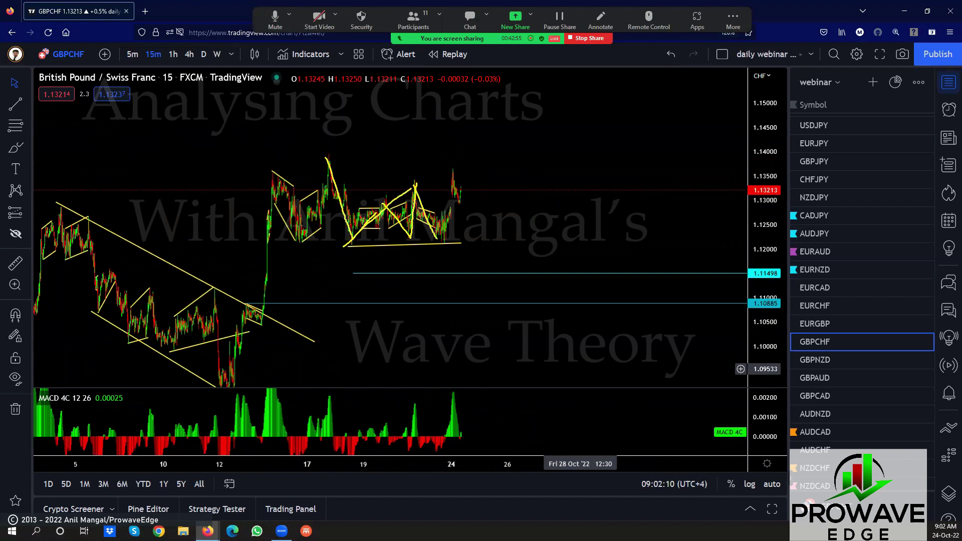
drag(326, 159, 415, 184)
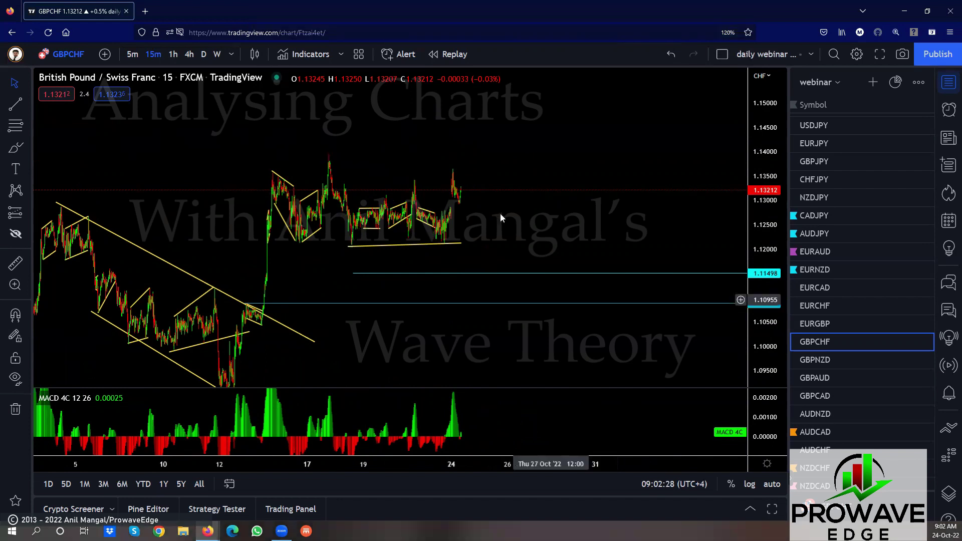
- Examine GBPCHF's price action between 18 and 24 October on the 15-minute chart
scroll(499, 215, up, 4)
drag(341, 227, 687, 212)
scroll(650, 197, up, 3)
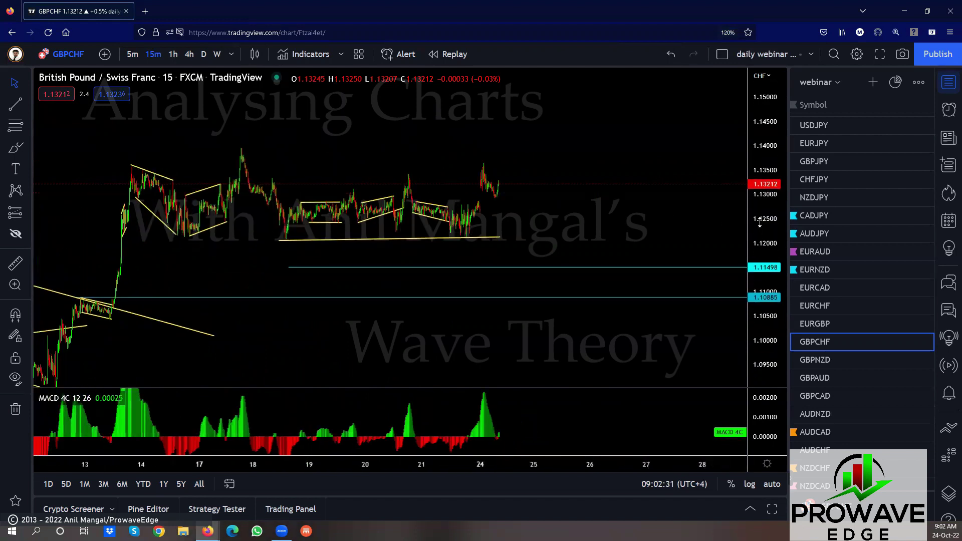
scroll(611, 207, up, 3)
drag(457, 202, 644, 239)
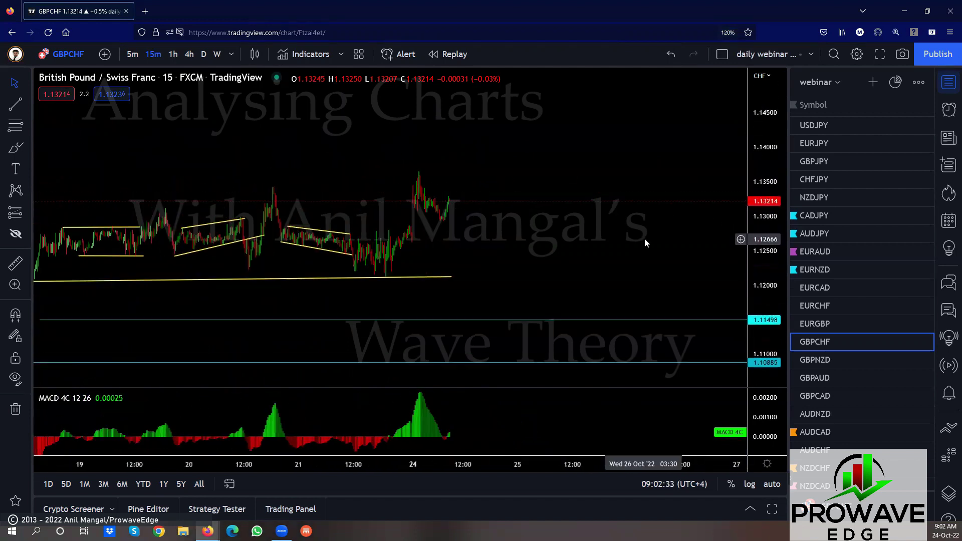
scroll(592, 228, down, 1)
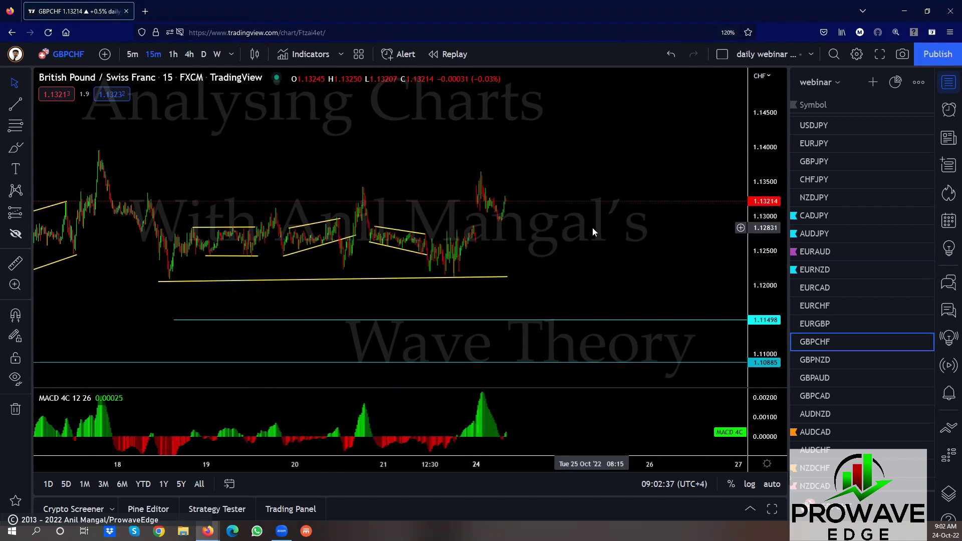
- Extend GBPCHF's support trendline to about 1.12170 on 25 October, keeping its start at the 18 October low
scroll(538, 230, up, 1)
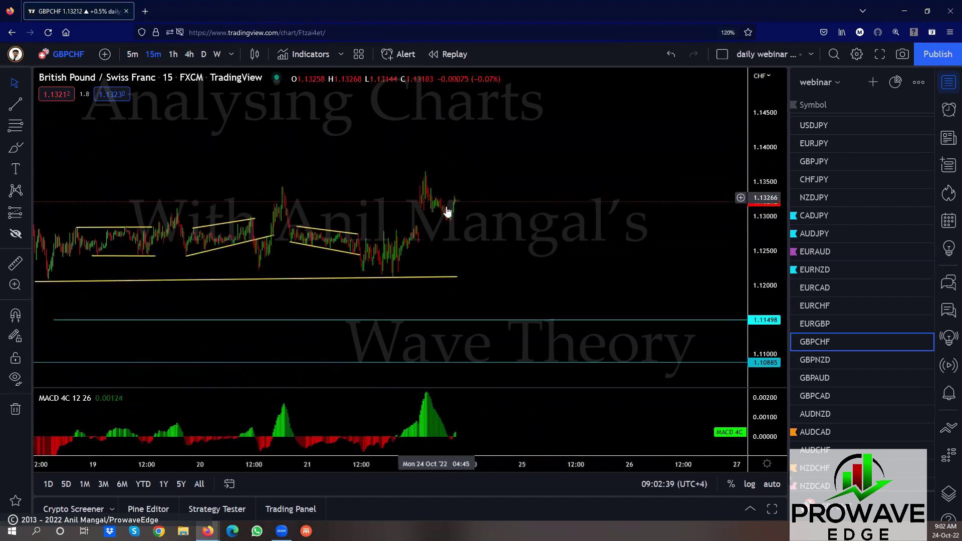
scroll(479, 242, up, 1)
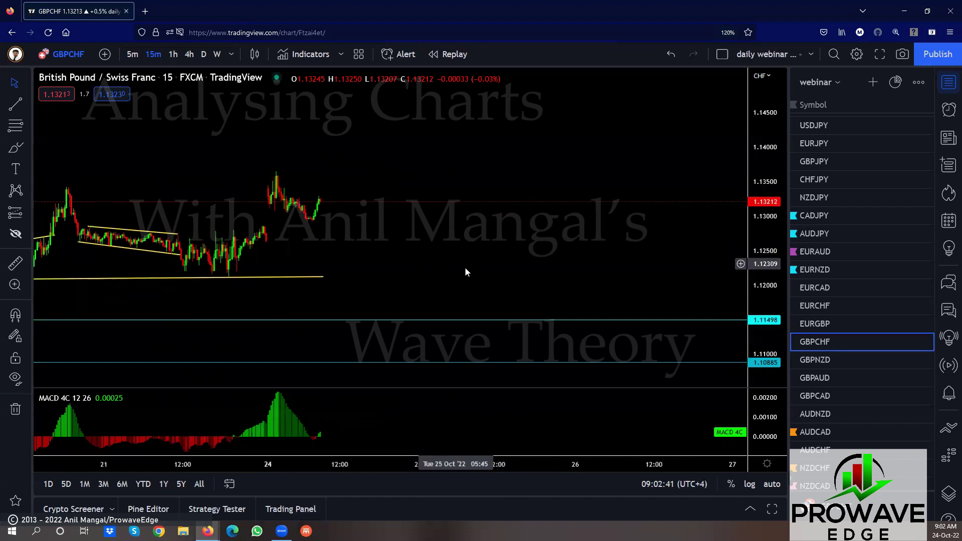
scroll(465, 268, down, 1)
drag(404, 276, 504, 273)
scroll(504, 257, down, 1)
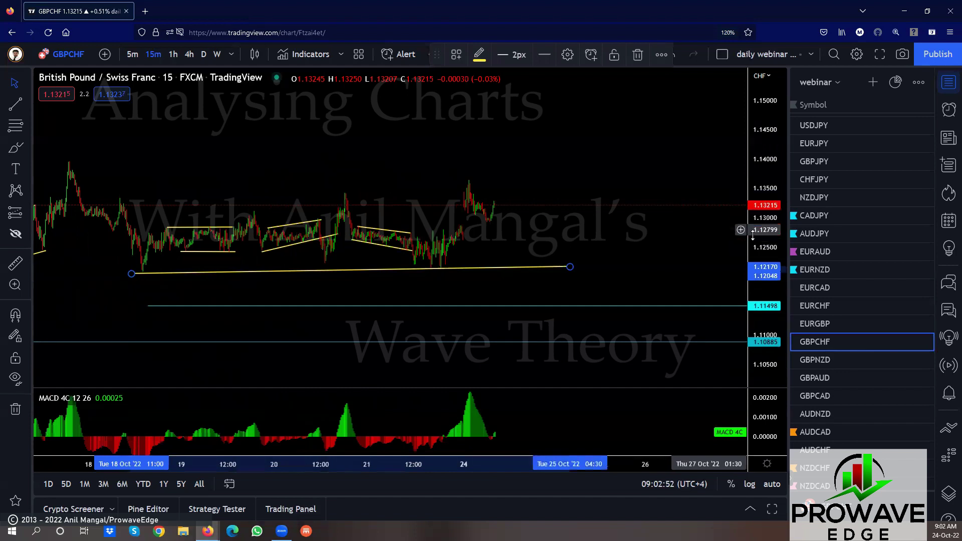
- Switch GBPCHF to the 1-hour chart and sketch temporary annotations outlining the mid-October range
drag(761, 234, 761, 123)
scroll(616, 200, down, 3)
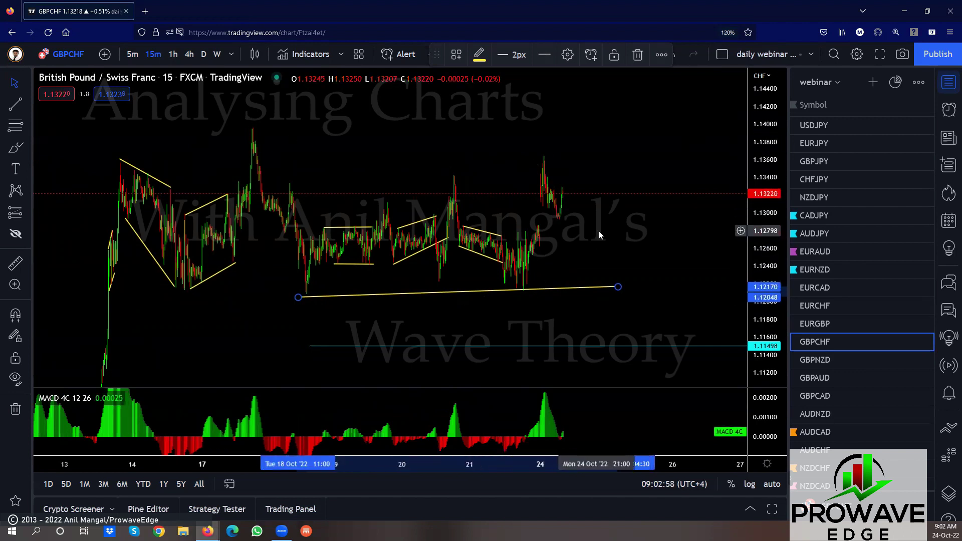
scroll(589, 245, down, 3)
scroll(584, 253, down, 2)
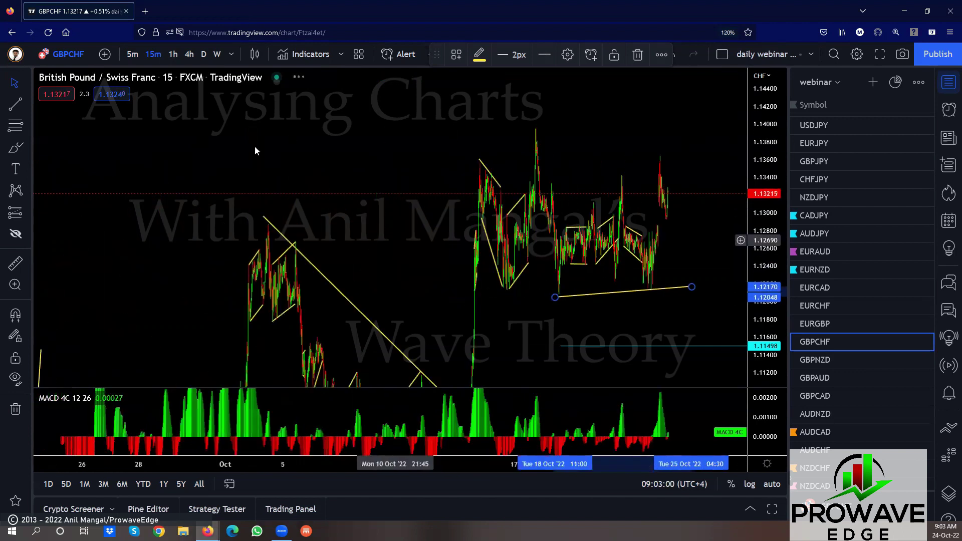
click(175, 59)
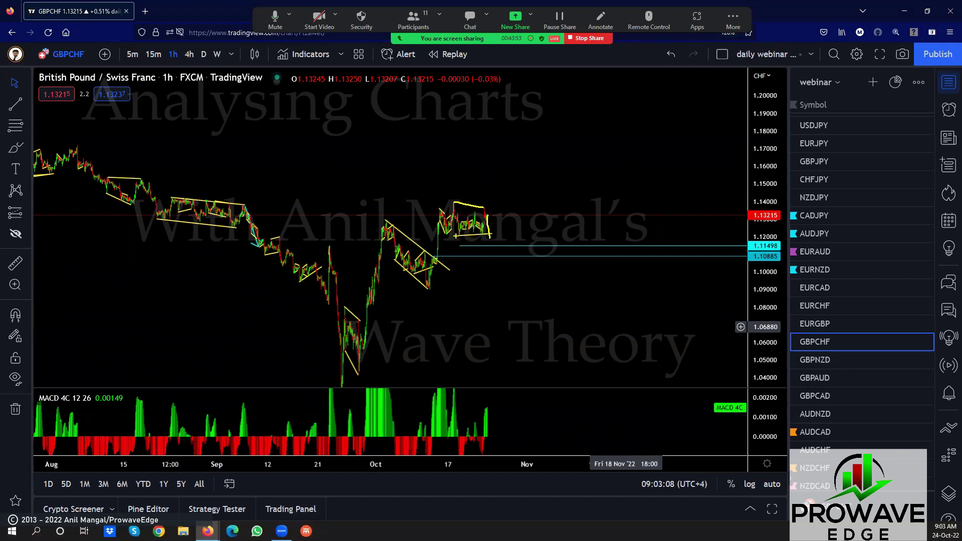
drag(495, 242, 540, 109)
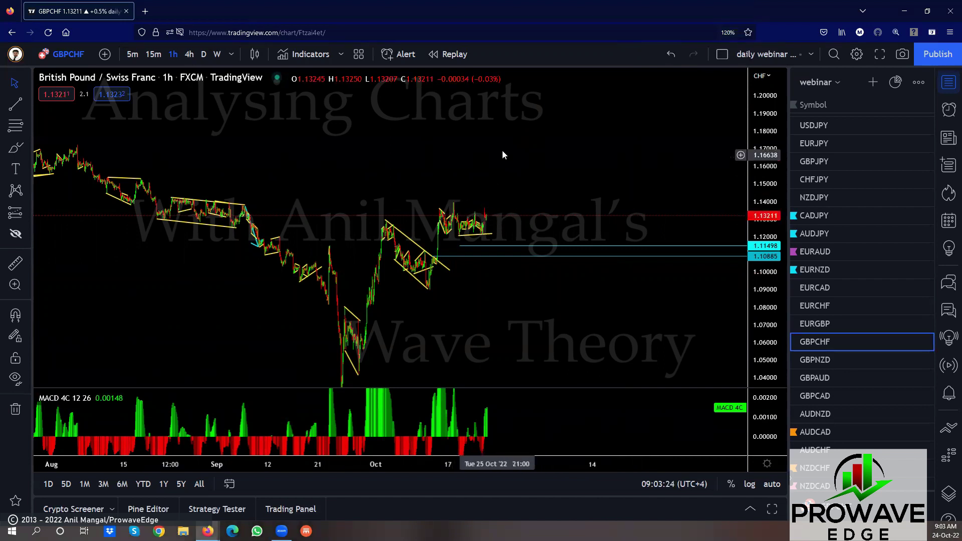
- Flag GBPCHF in cyan in the watchlist and raise its 1.11498 horizontal level to 1.12032, starting on 25 October
click(794, 342)
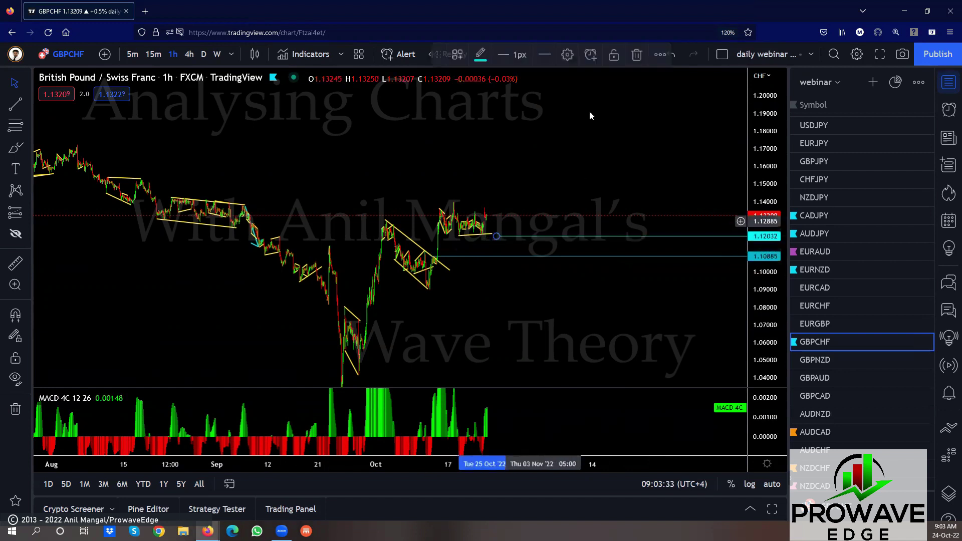
- Open GBPNZD and refit the two trendlines around its 20–21 October consolidation to the swing highs and lows
key(Down)
drag(757, 137, 615, 350)
scroll(612, 341, up, 6)
scroll(596, 341, up, 3)
drag(394, 335, 672, 342)
scroll(565, 339, up, 2)
drag(756, 322, 704, 185)
scroll(468, 299, up, 4)
drag(349, 322, 577, 308)
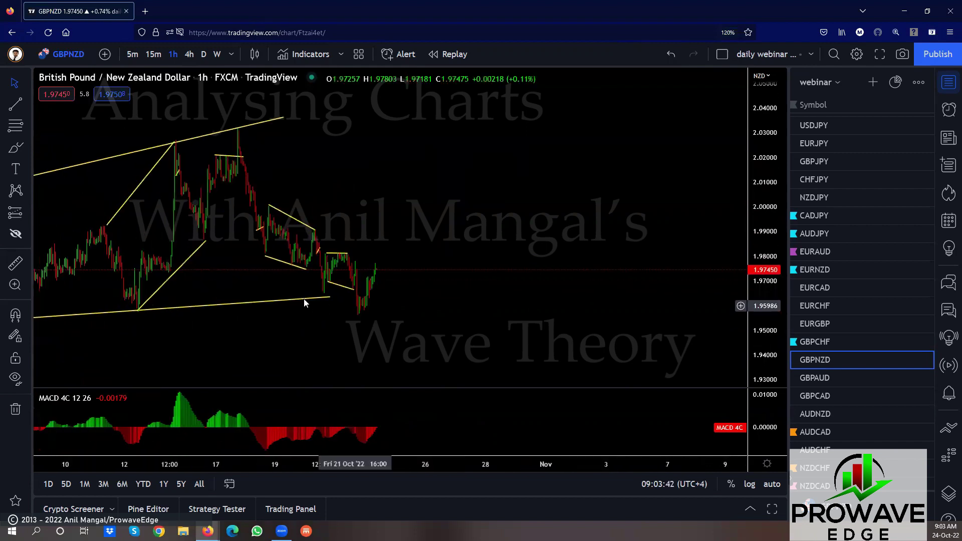
mouse_move(328, 282)
mouse_down()
mouse_move(322, 296)
mouse_move(353, 286)
mouse_move(356, 260)
mouse_up()
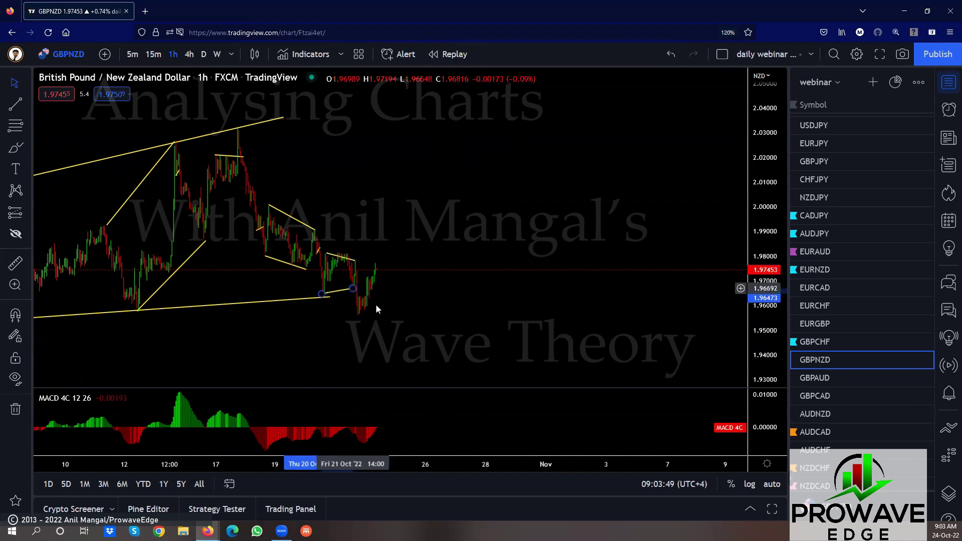
- Reposition GBPNZD's long lower trendline from about 1.95455 on 6 October to 1.95572 on 21 October
drag(422, 335, 493, 303)
drag(401, 265, 432, 288)
scroll(489, 351, down, 2)
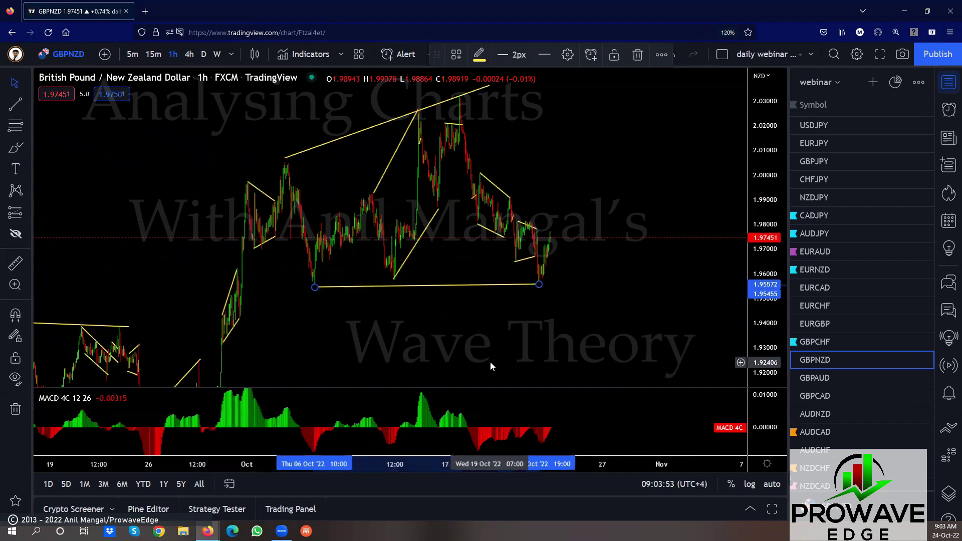
drag(762, 125, 757, 225)
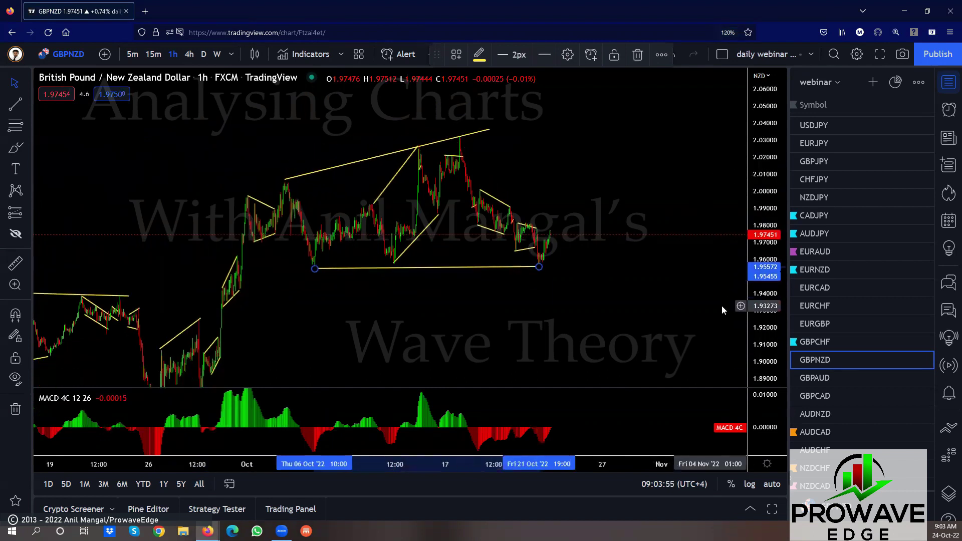
click(651, 312)
scroll(529, 283, down, 5)
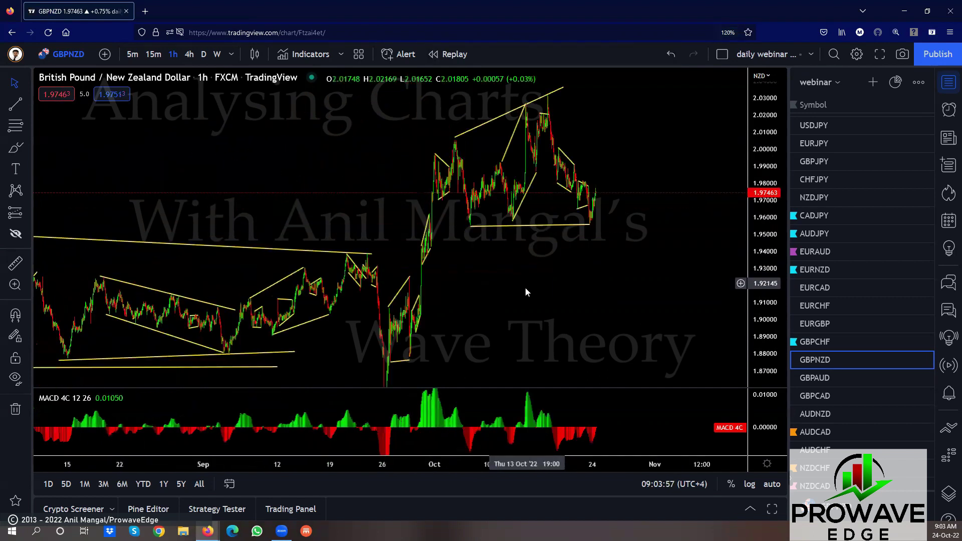
- Examine GBPNZD's recent decline and the rebound from the 21 October low on the 1-hour and 15-minute charts
drag(546, 315, 597, 259)
drag(761, 253, 626, 336)
scroll(625, 336, up, 2)
scroll(625, 336, up, 7)
drag(371, 299, 730, 229)
scroll(617, 279, up, 2)
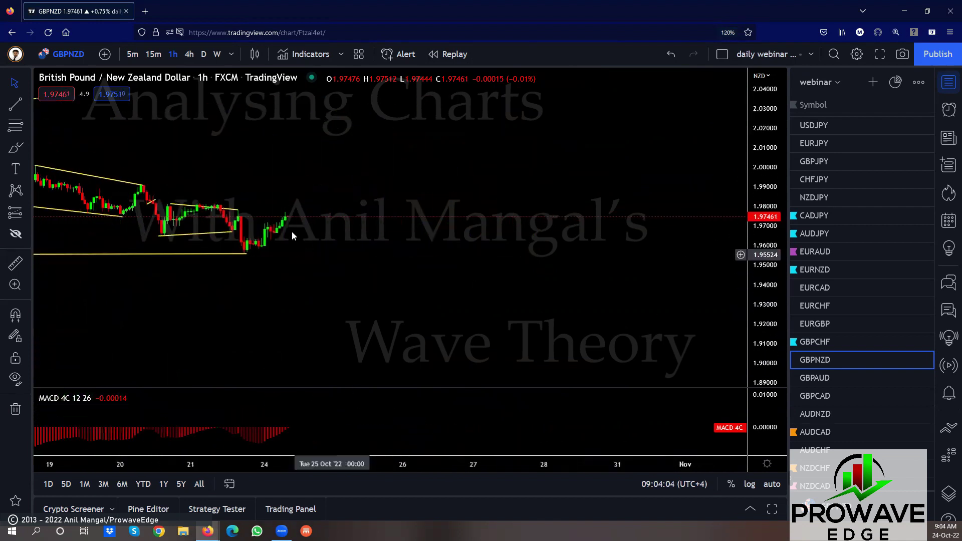
drag(399, 285, 687, 131)
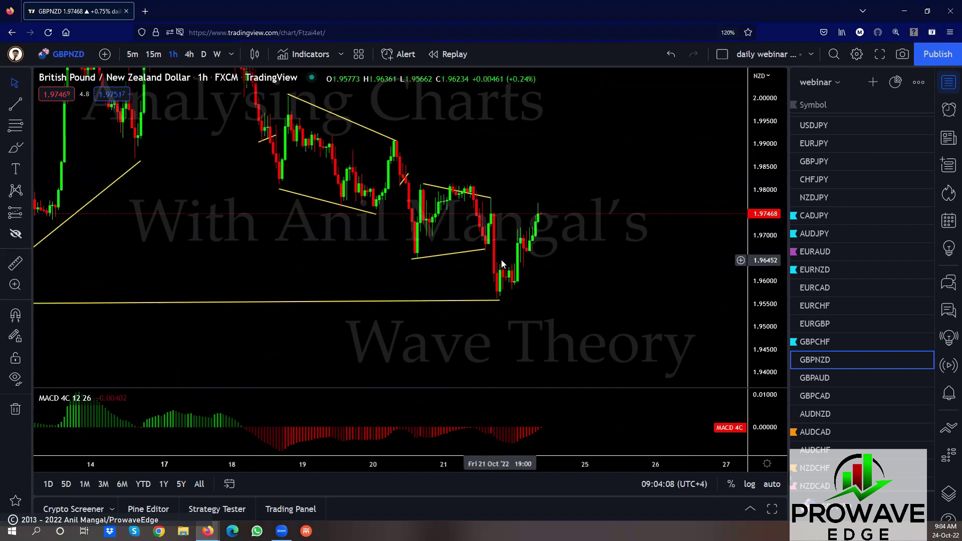
click(153, 54)
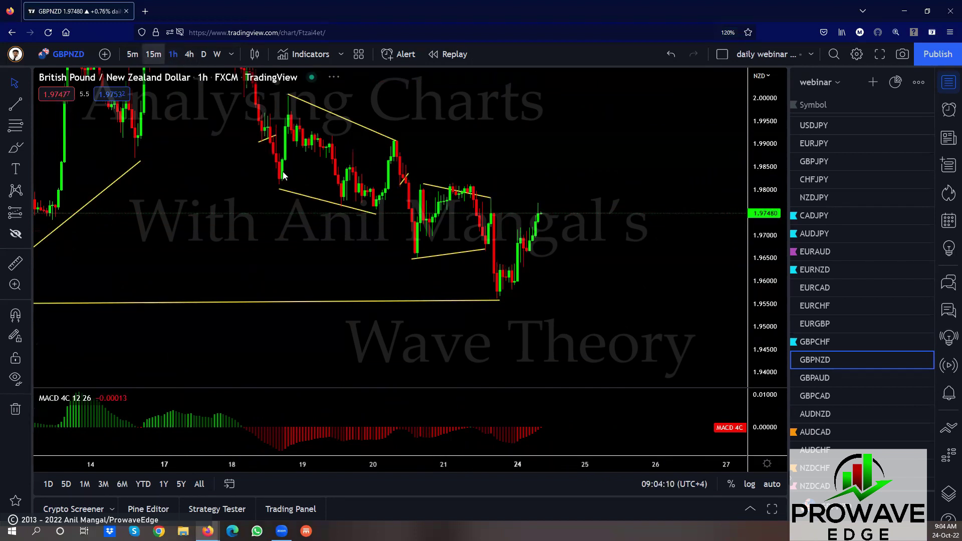
scroll(491, 238, down, 3)
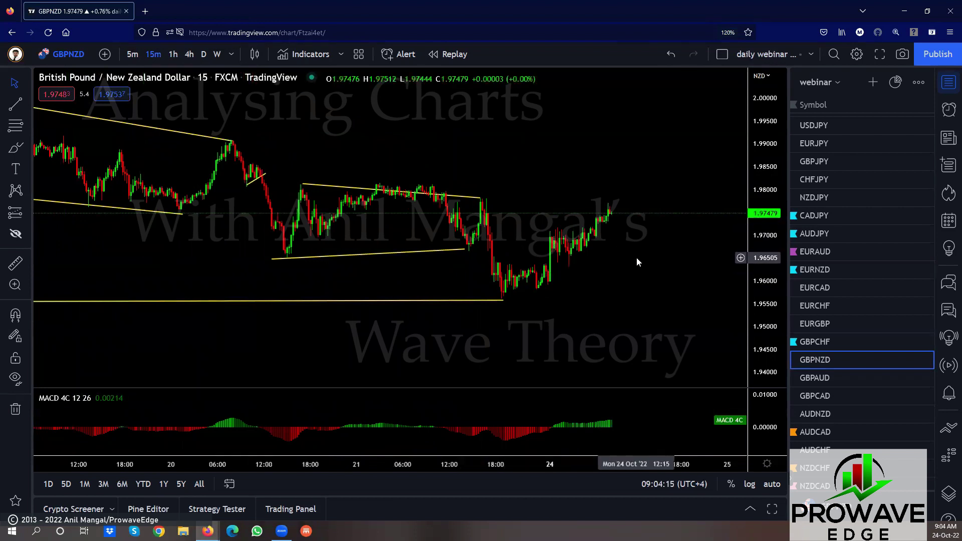
drag(586, 255, 565, 253)
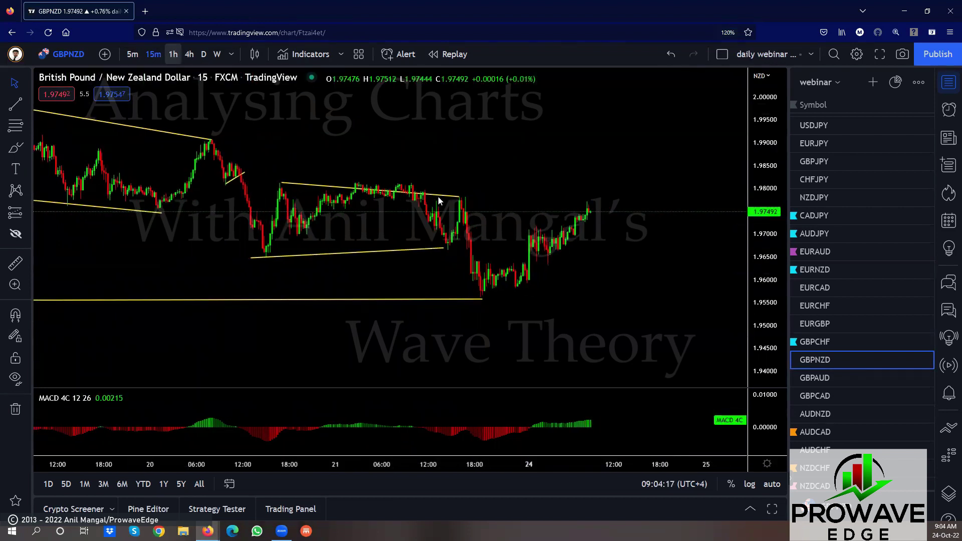
- On GBPNZD's 1-hour chart, sketch a temporary descending channel from 18 October with an upward breakout projection, then clear it
drag(764, 170, 764, 230)
drag(655, 259, 615, 319)
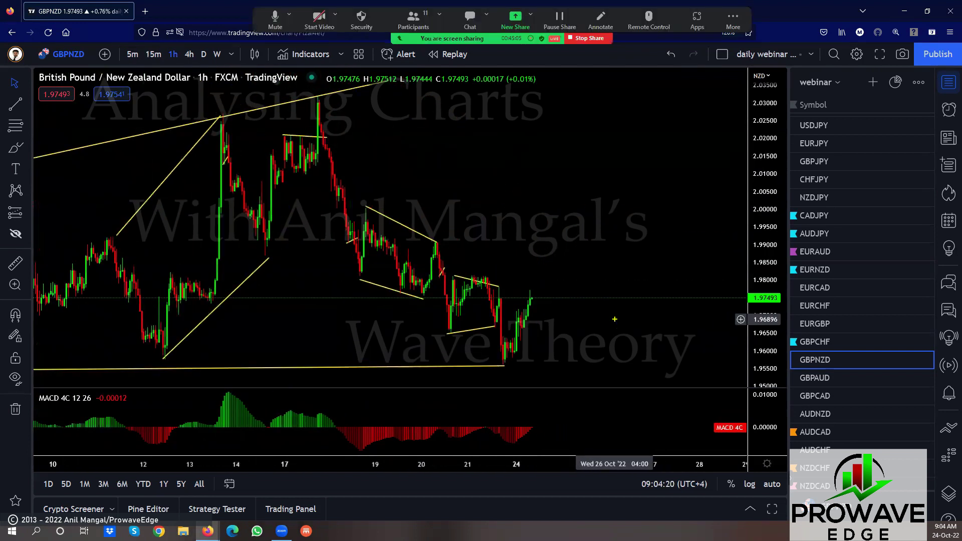
drag(394, 220, 525, 282)
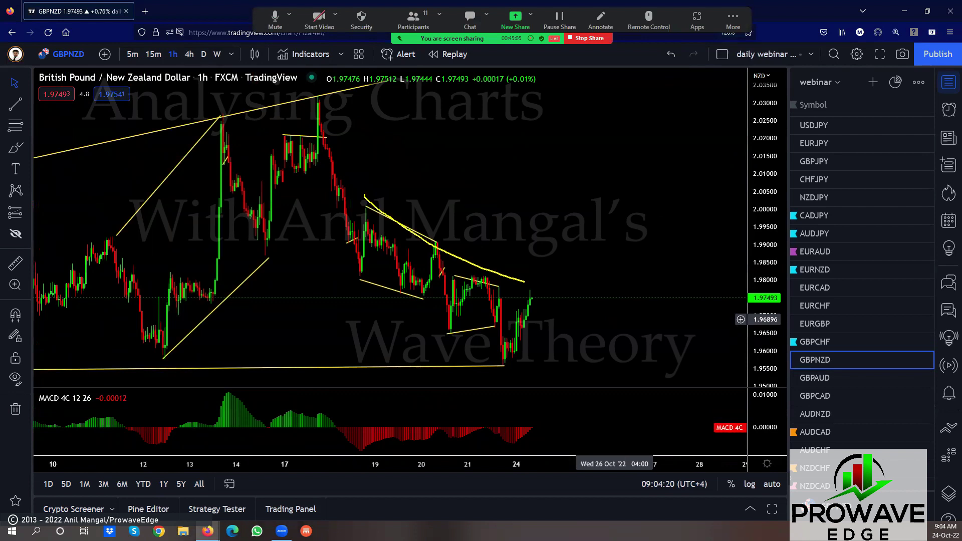
drag(361, 270, 431, 311)
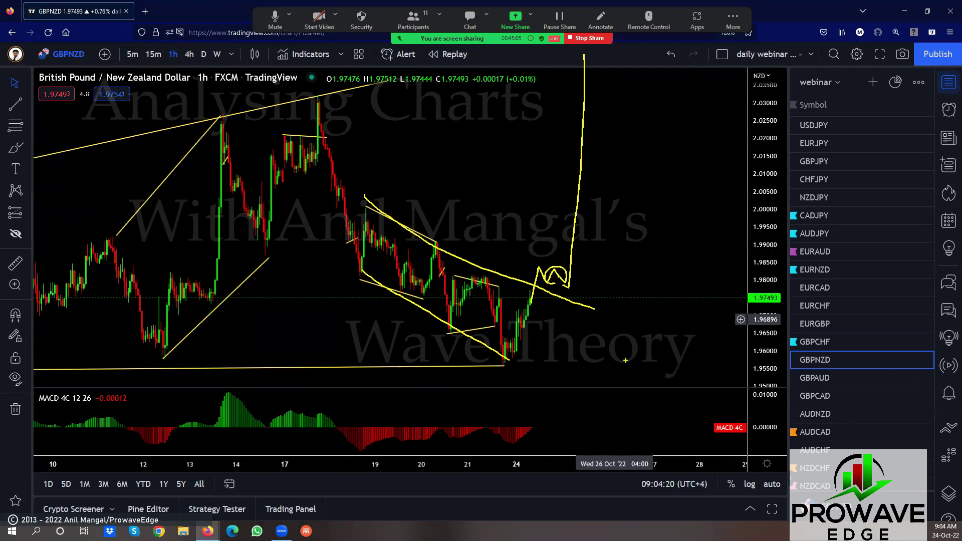
key(Escape)
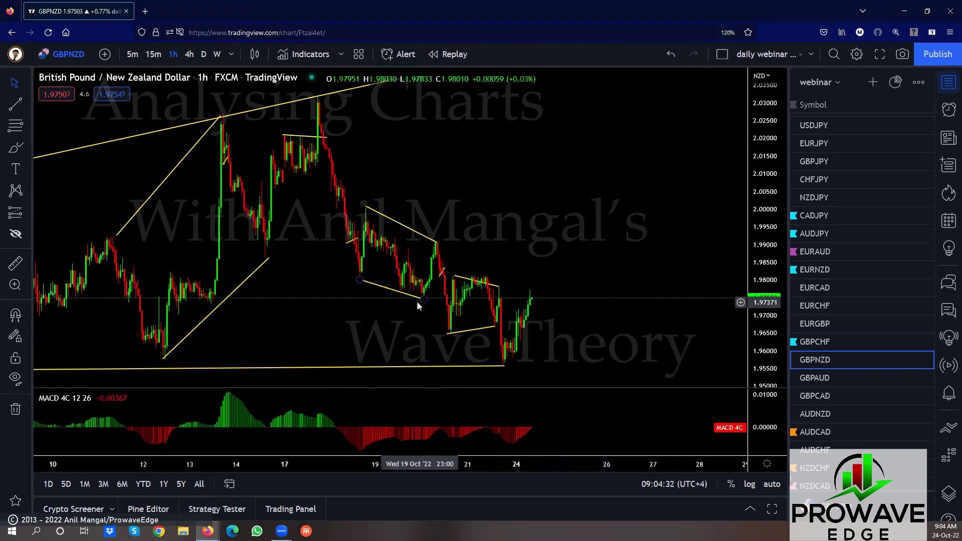
- Try extending GBPNZD's descending channel lines, the lower to the 21 October low and the upper to about 1.97728 on 24 October
drag(421, 301, 492, 360)
mouse_move(366, 206)
mouse_down()
mouse_move(436, 247)
mouse_move(494, 257)
mouse_move(531, 289)
mouse_up()
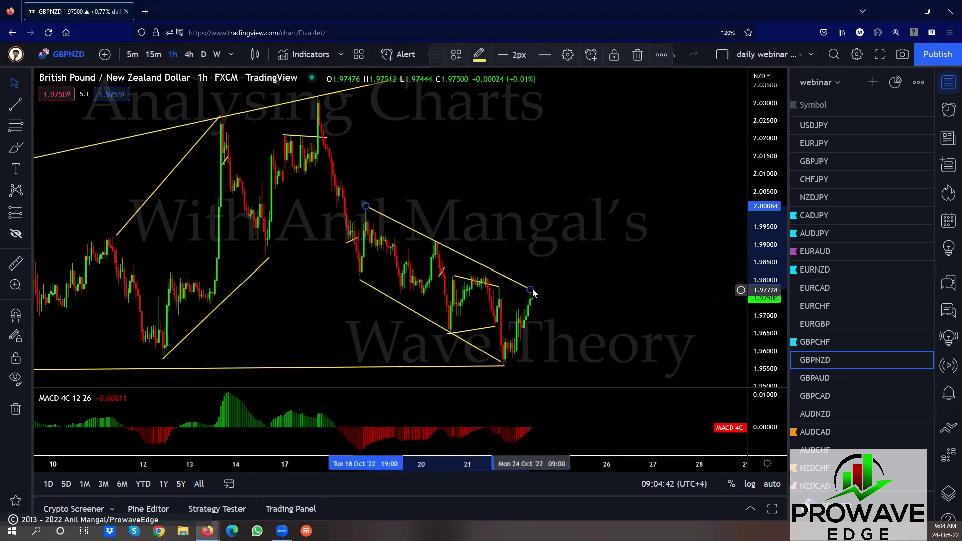
drag(533, 293, 438, 247)
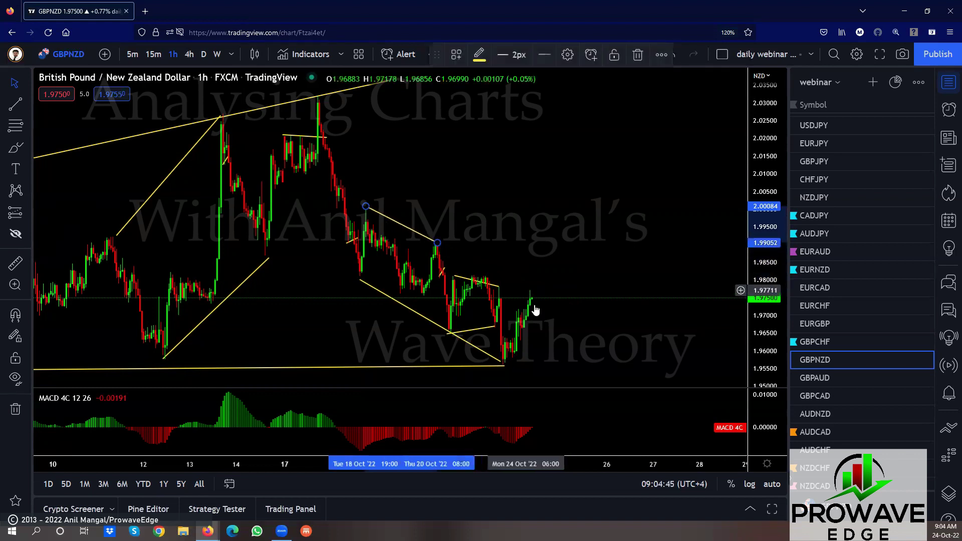
mouse_move(502, 364)
mouse_down()
mouse_move(421, 308)
mouse_move(421, 294)
mouse_up()
- Open the GBPAUD chart from the watchlist and switch it to the 15-minute interval, showing the 19 to 24 October swings
drag(561, 353, 563, 281)
scroll(563, 281, down, 7)
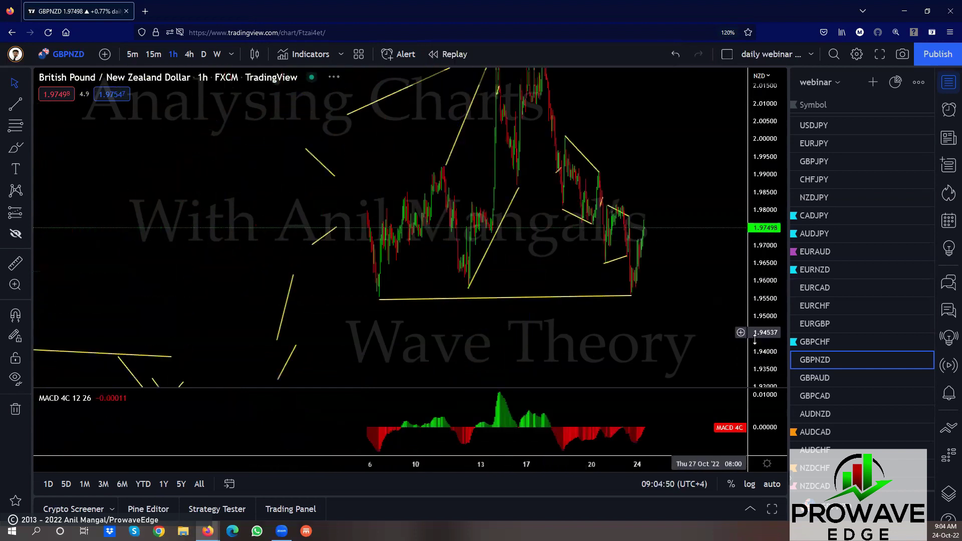
click(809, 377)
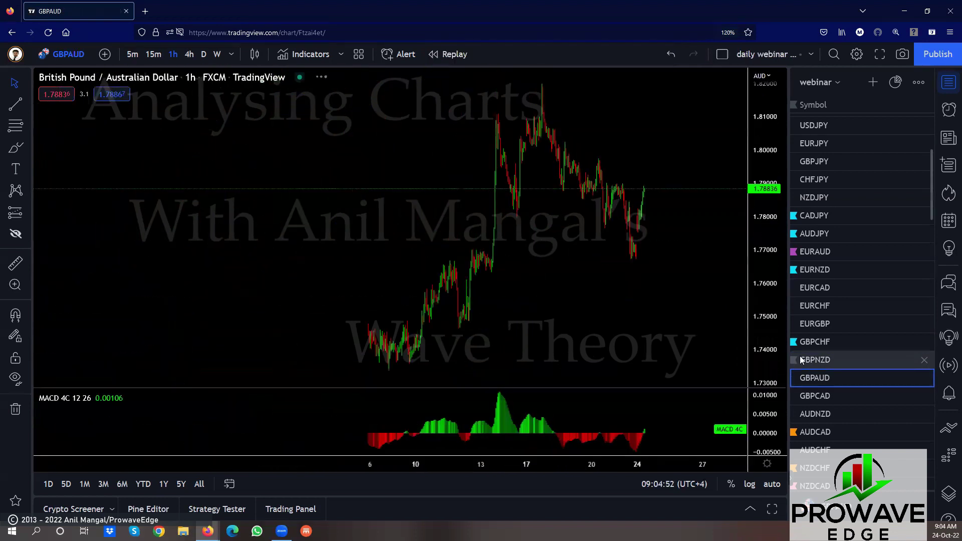
drag(612, 331, 547, 336)
scroll(547, 333, up, 10)
drag(416, 285, 583, 301)
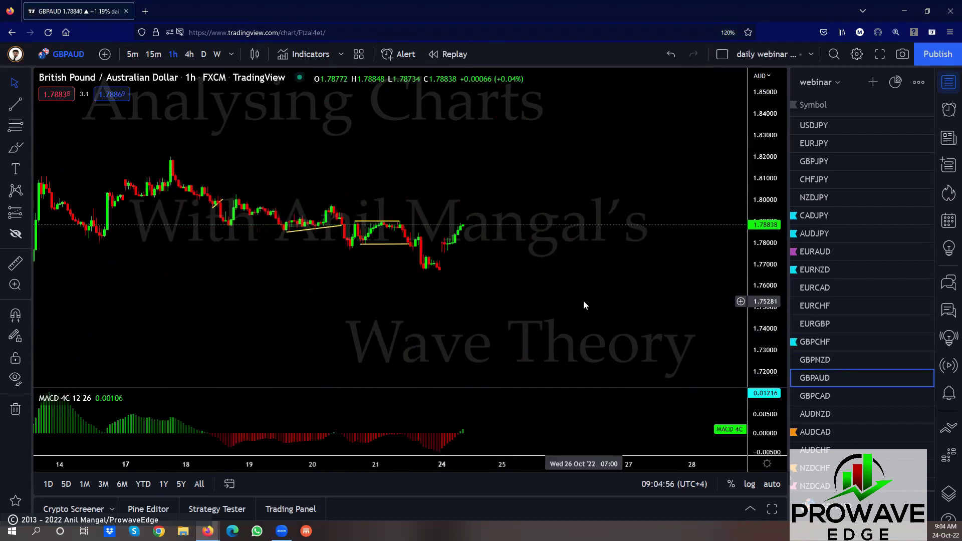
click(152, 53)
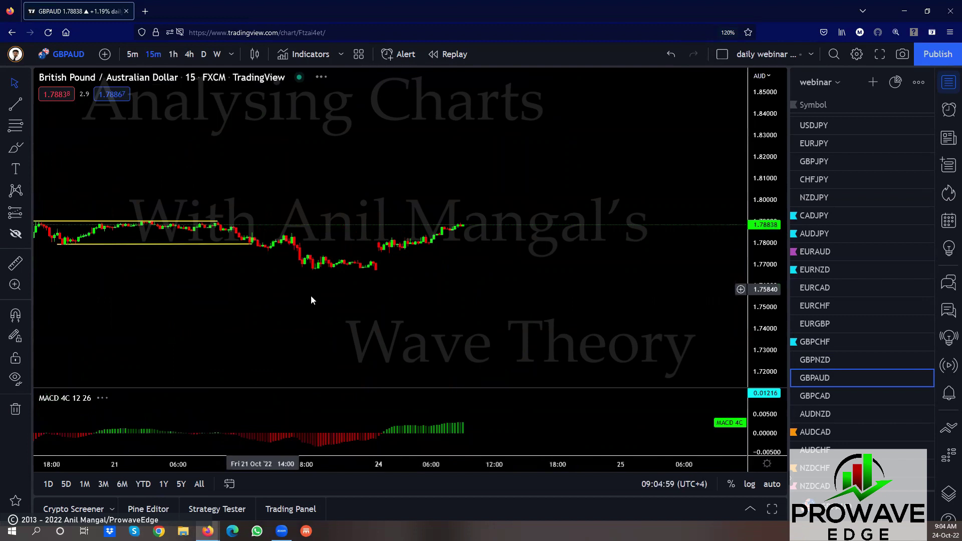
scroll(654, 193, down, 4)
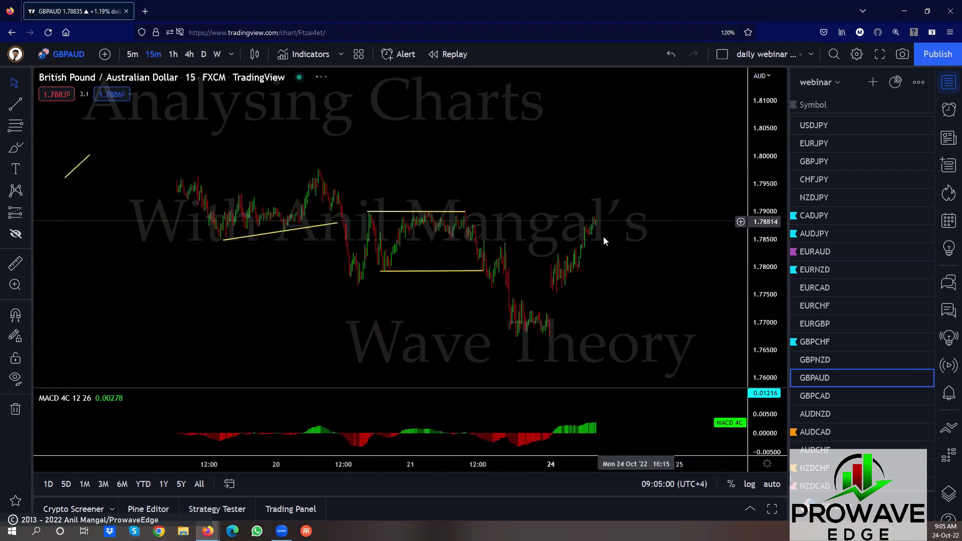
- Refit GBPAUD's 20–21 October consolidation lines: lower from 1.77708 to 1.77513, upper from 1.78996 to 1.78402
drag(481, 276, 493, 287)
drag(382, 276, 356, 284)
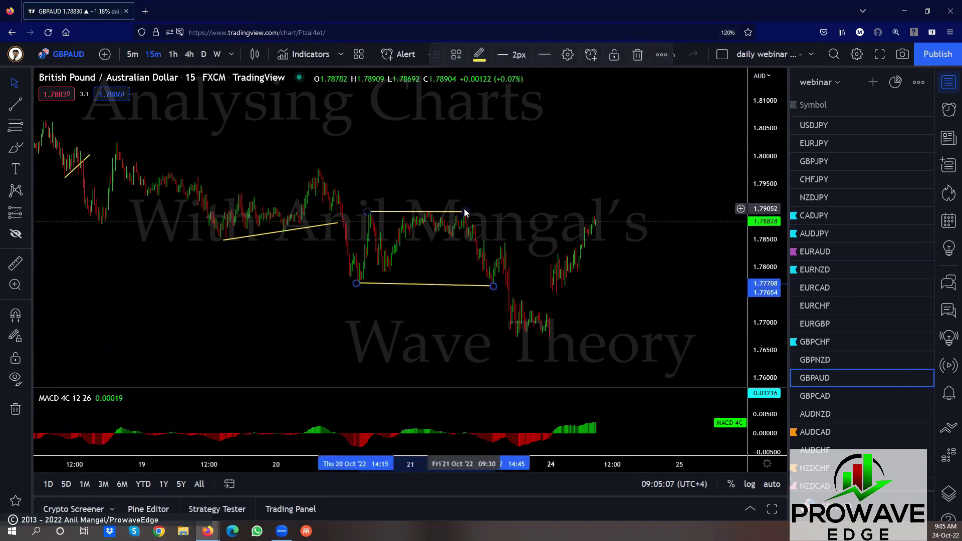
drag(464, 213, 504, 245)
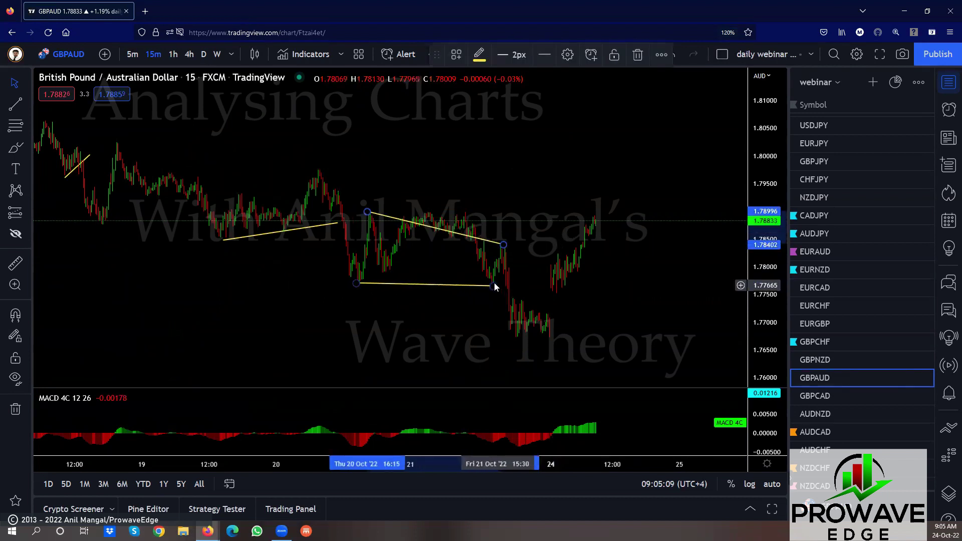
drag(494, 287, 493, 293)
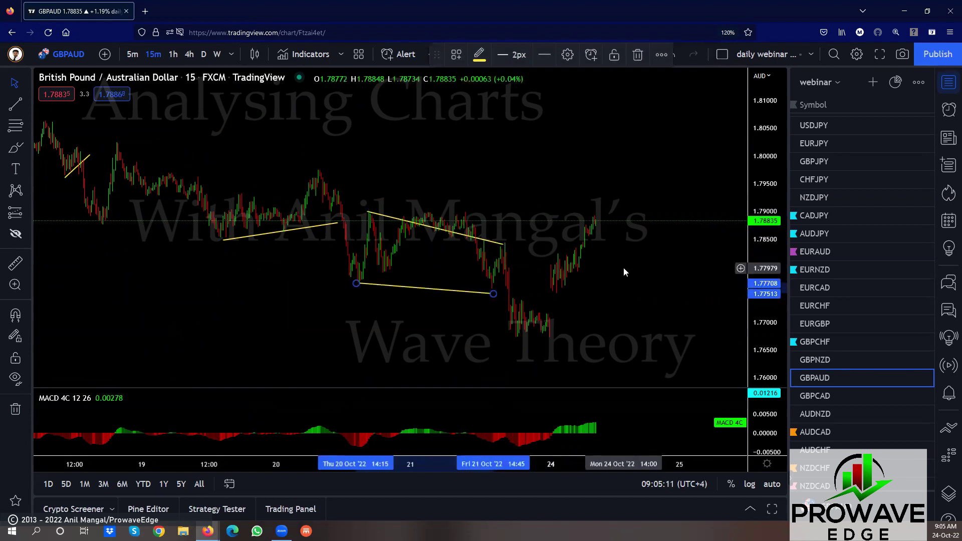
- Refit GBPAUD's descending channel: lower line from 1.78814 on 18 October to 1.77708, upper line from 1.80288 to about 1.790 on 21 October
scroll(624, 269, down, 5)
drag(519, 335, 491, 339)
scroll(491, 337, down, 1)
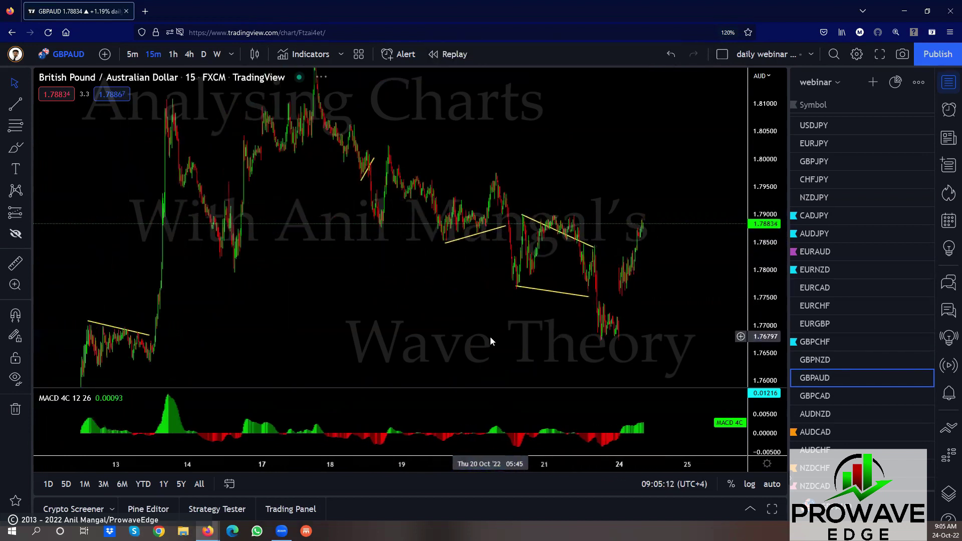
scroll(490, 336, down, 2)
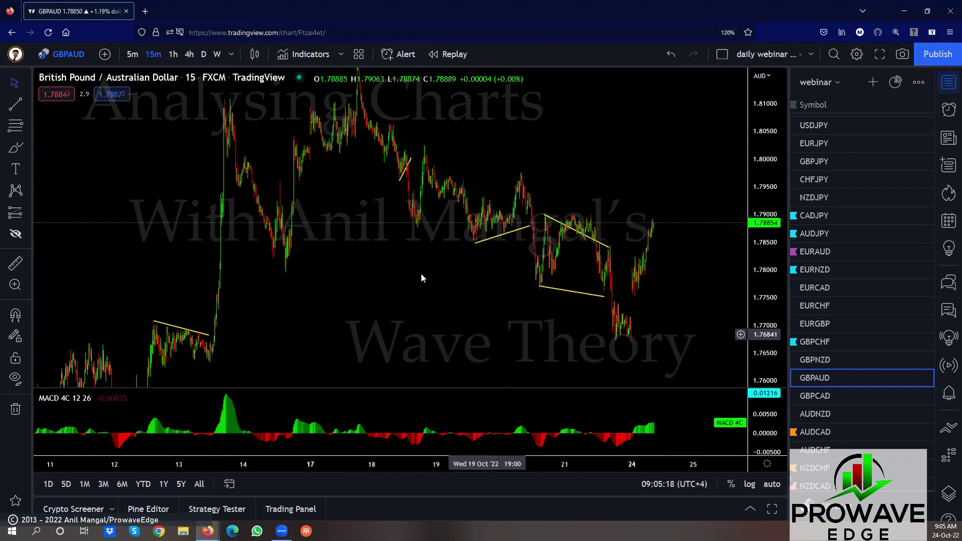
drag(609, 245, 429, 144)
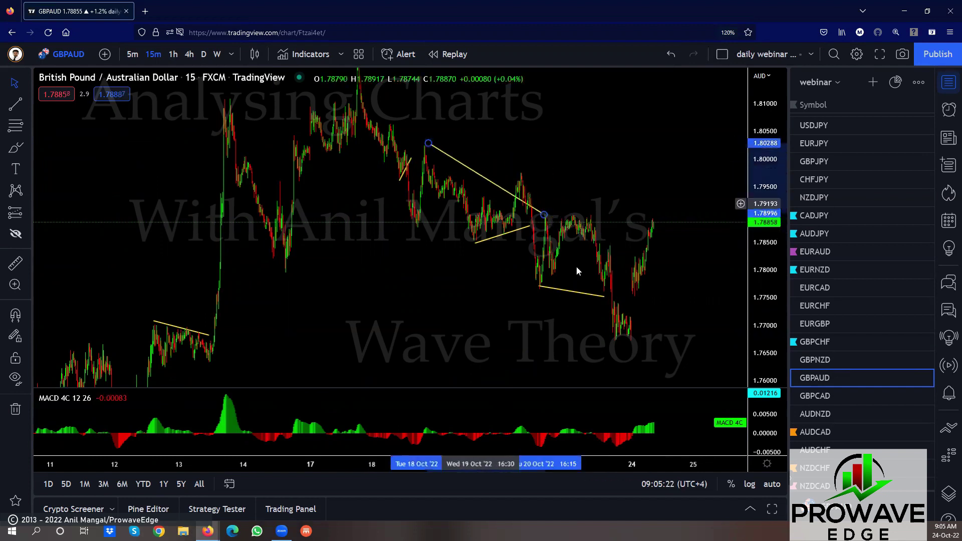
drag(603, 296, 416, 225)
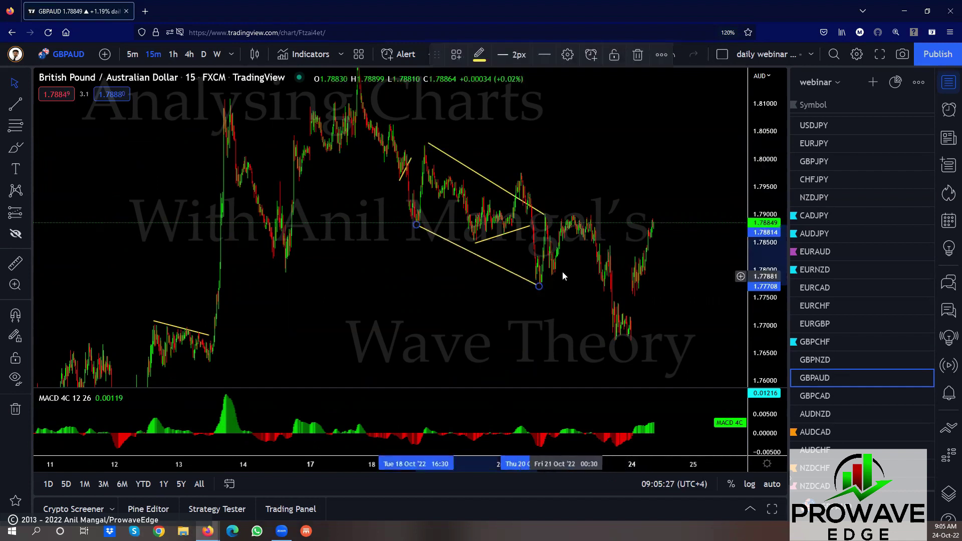
drag(758, 172, 758, 253)
drag(657, 288, 627, 288)
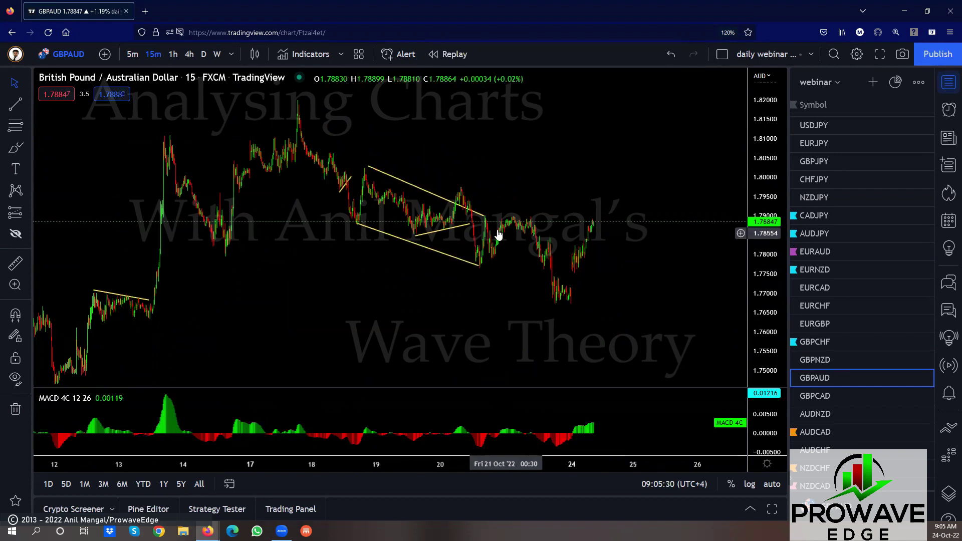
drag(485, 221, 526, 221)
drag(542, 292, 480, 284)
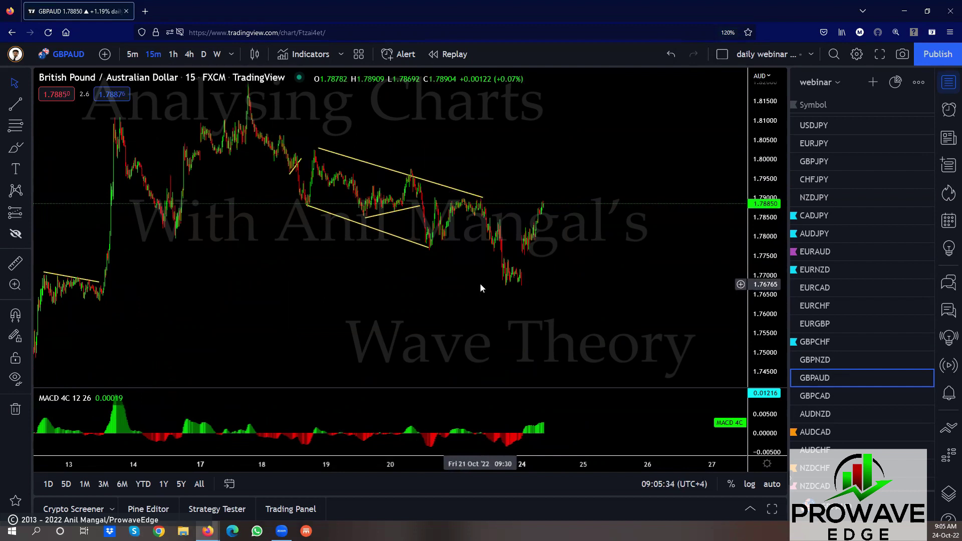
- Switch the GBPAUD chart to the 1-hour interval, with the wider rise since early October in view
scroll(480, 283, down, 3)
scroll(480, 283, down, 3)
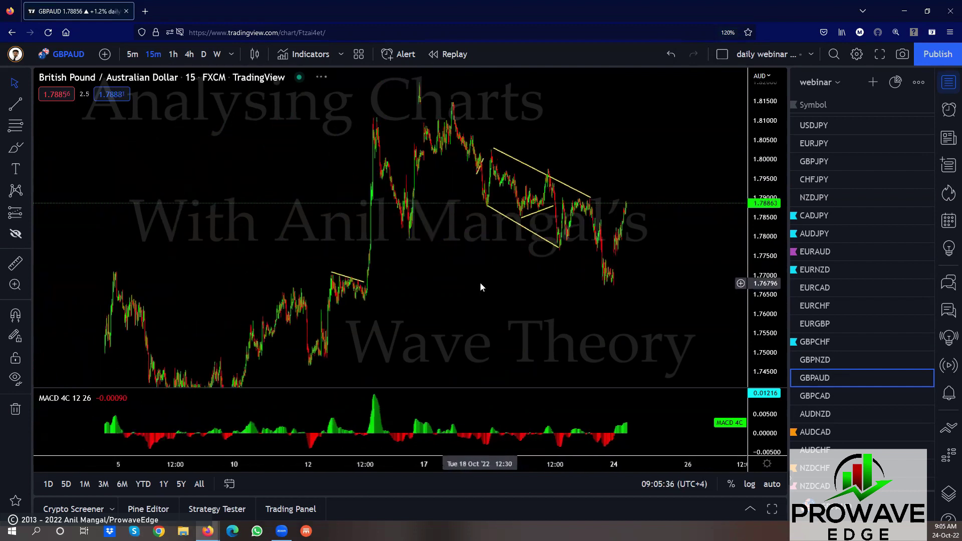
drag(749, 307, 749, 365)
drag(630, 342, 554, 324)
click(173, 56)
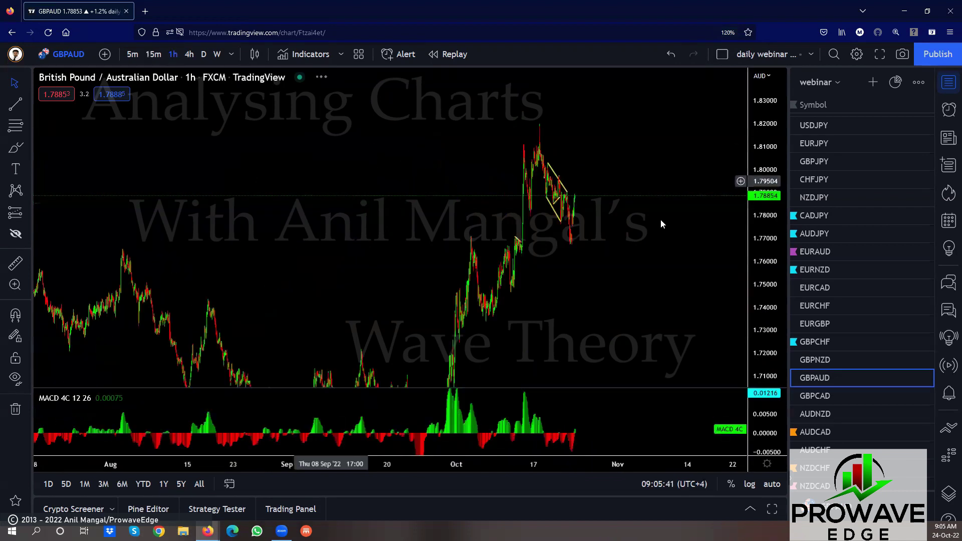
- Examine GBPAUD's 1-hour structure, comparing the October rally and its high with the descending channel and the swings up to 24 October
drag(707, 292, 589, 266)
scroll(590, 267, up, 4)
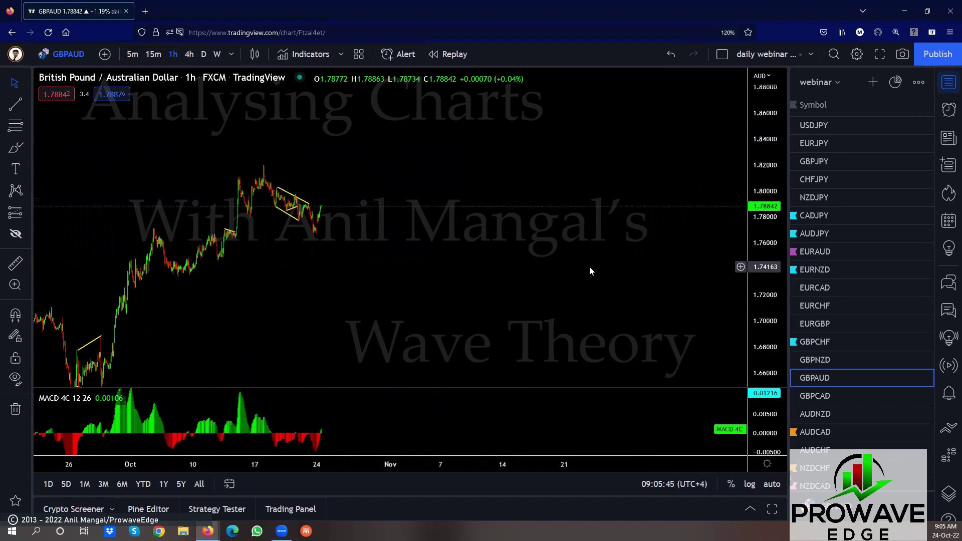
drag(420, 246, 650, 295)
scroll(580, 297, up, 4)
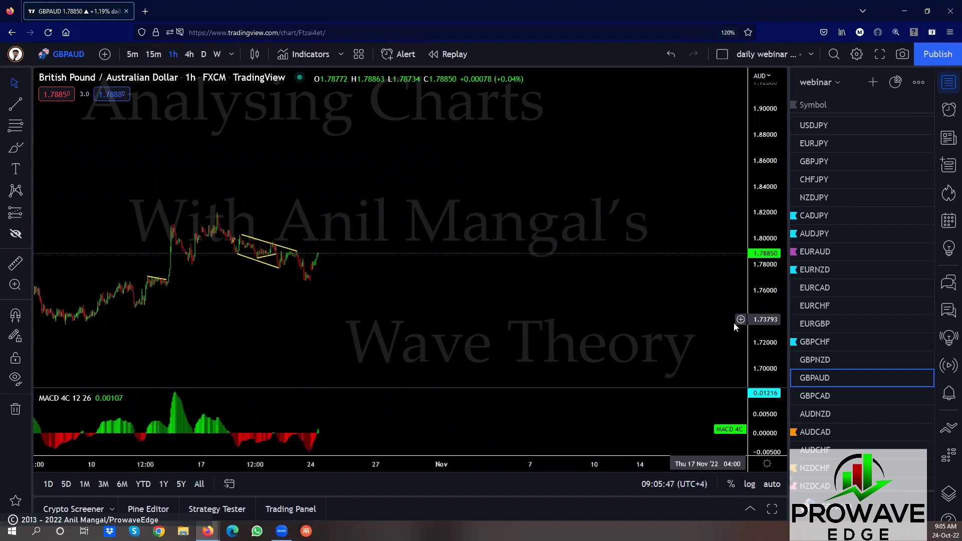
drag(766, 322, 759, 213)
drag(487, 226, 516, 180)
scroll(492, 257, up, 2)
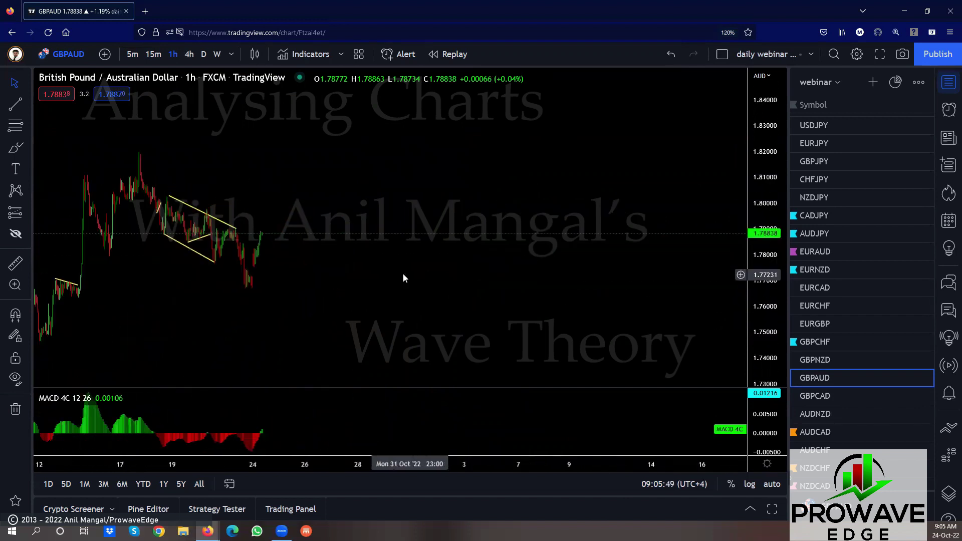
drag(409, 273, 524, 286)
scroll(524, 286, up, 1)
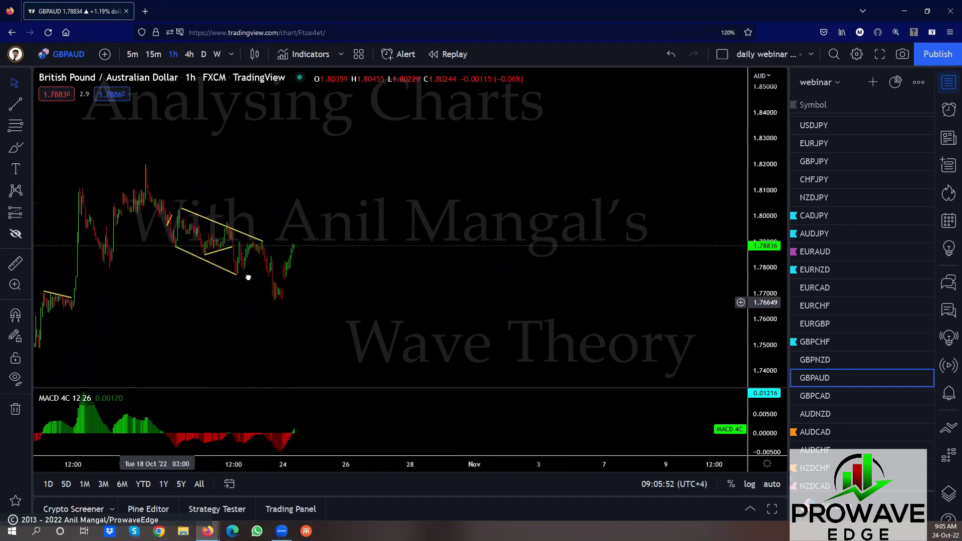
drag(248, 277, 414, 244)
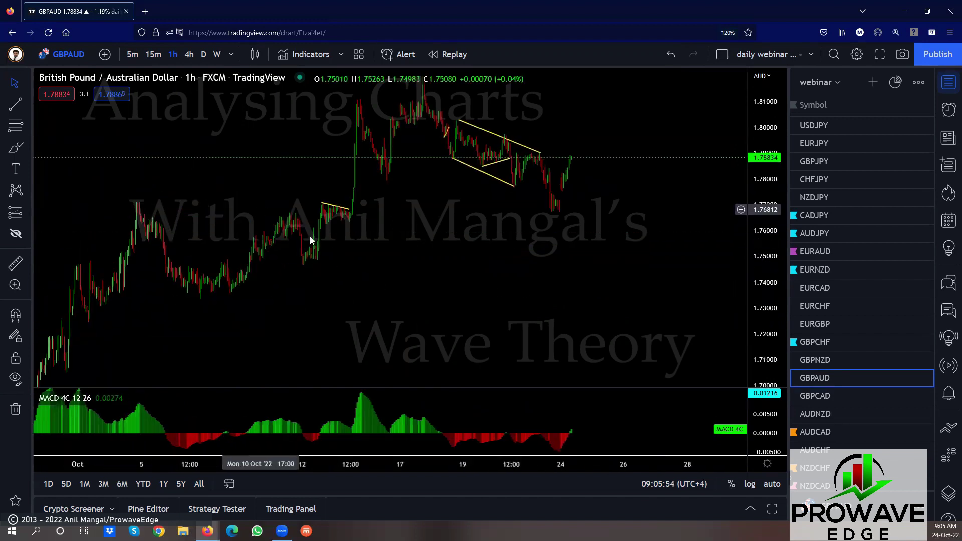
scroll(533, 276, down, 1)
scroll(423, 302, down, 3)
drag(569, 282, 421, 324)
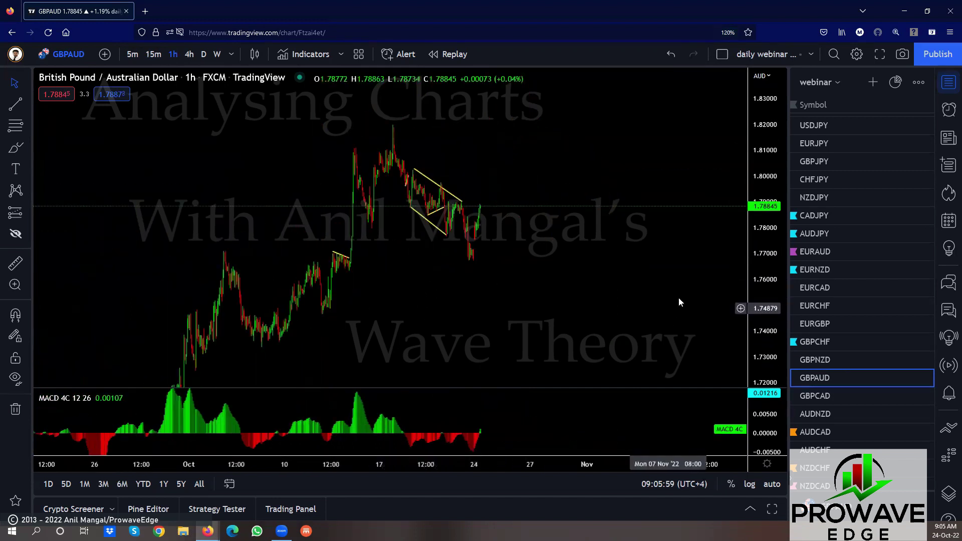
scroll(590, 280, up, 3)
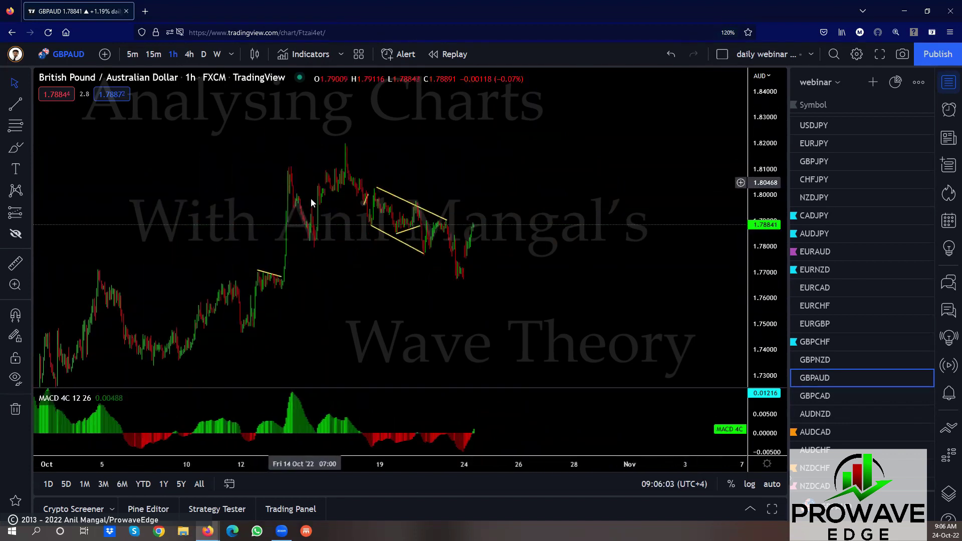
drag(328, 248, 189, 240)
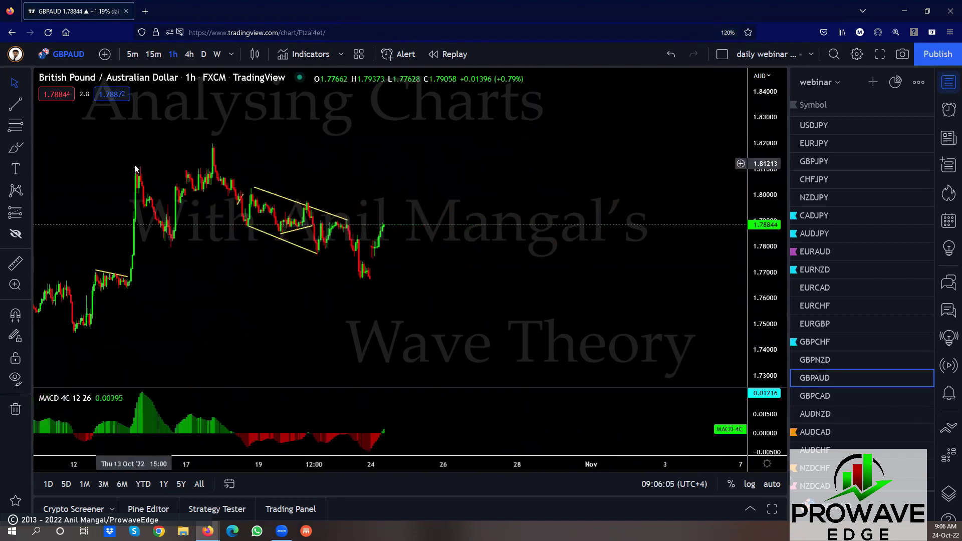
scroll(434, 258, up, 1)
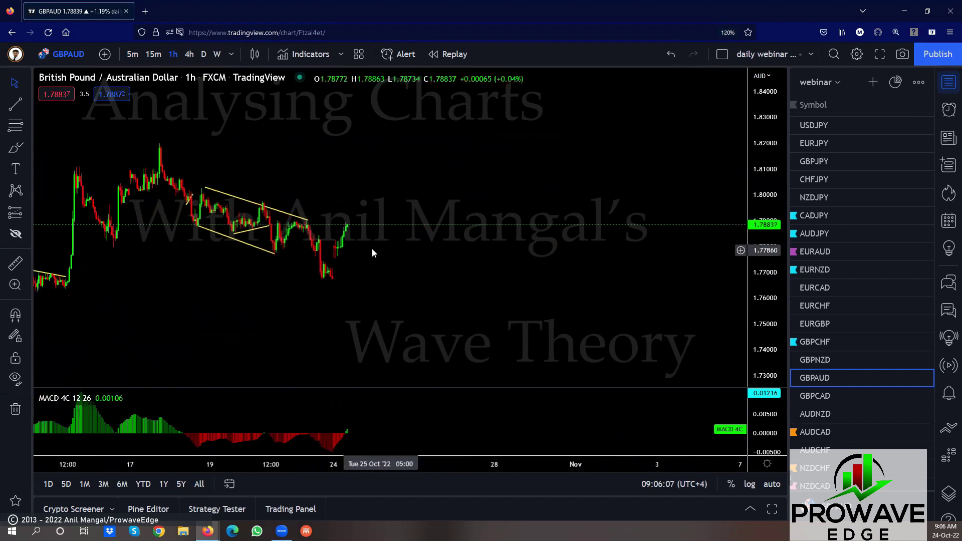
- Flag GBPAUD in cyan in the watchlist after a last check of its October price swings
click(158, 54)
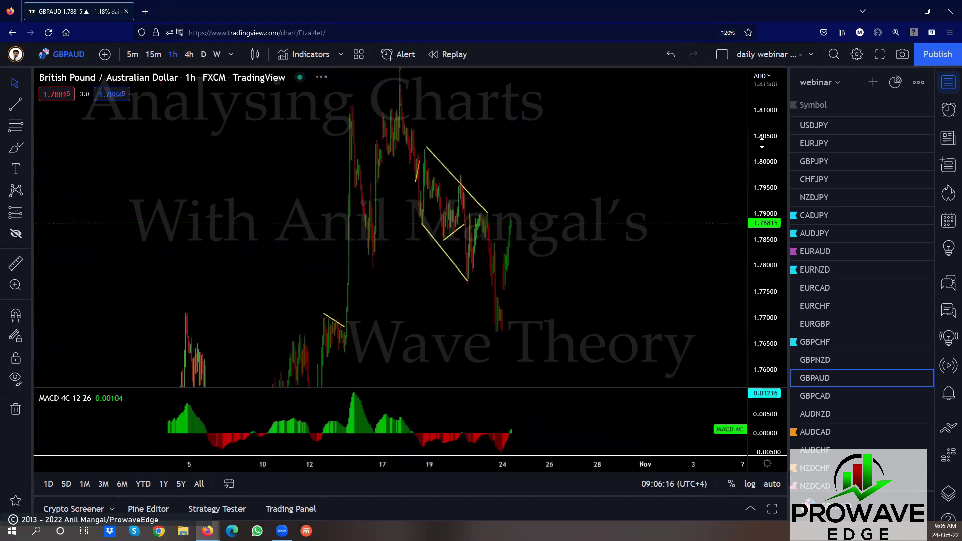
drag(761, 143, 762, 215)
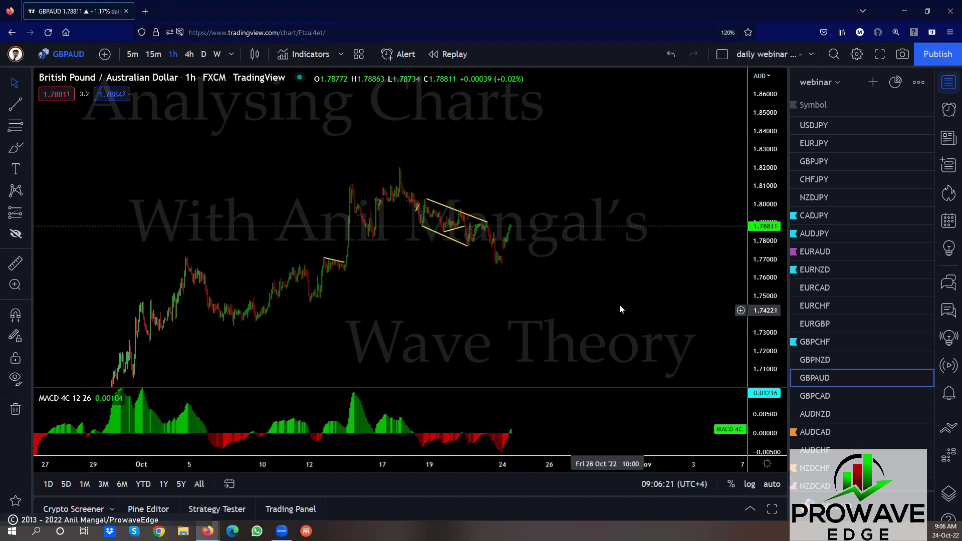
click(793, 377)
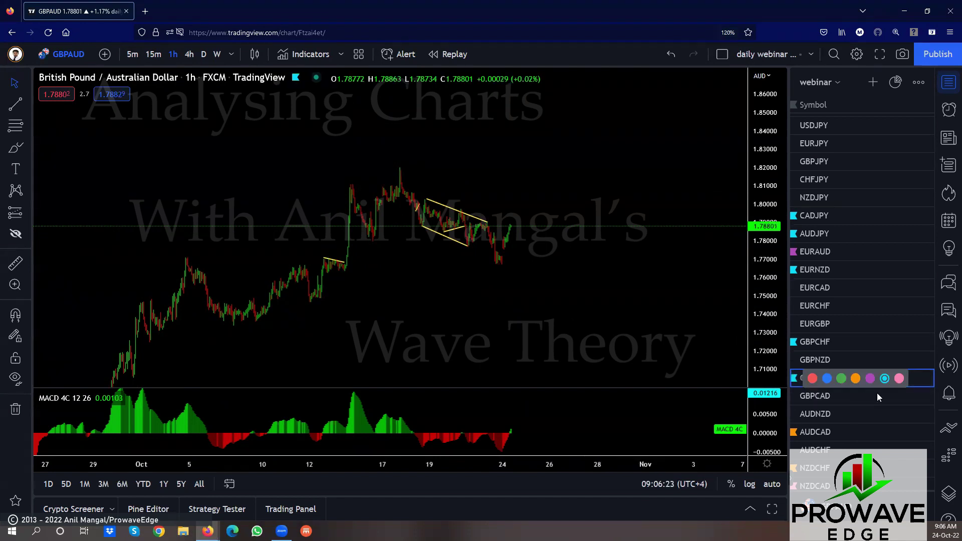
- Open the GBPCAD chart and extend the falling trendline from the 17 October high to 1.53969 on 24 October
click(821, 399)
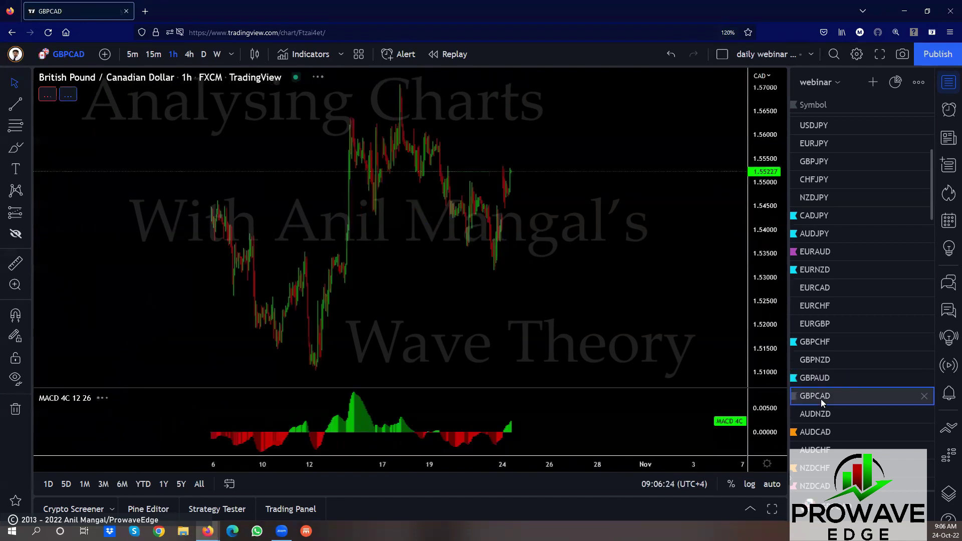
drag(757, 272, 755, 343)
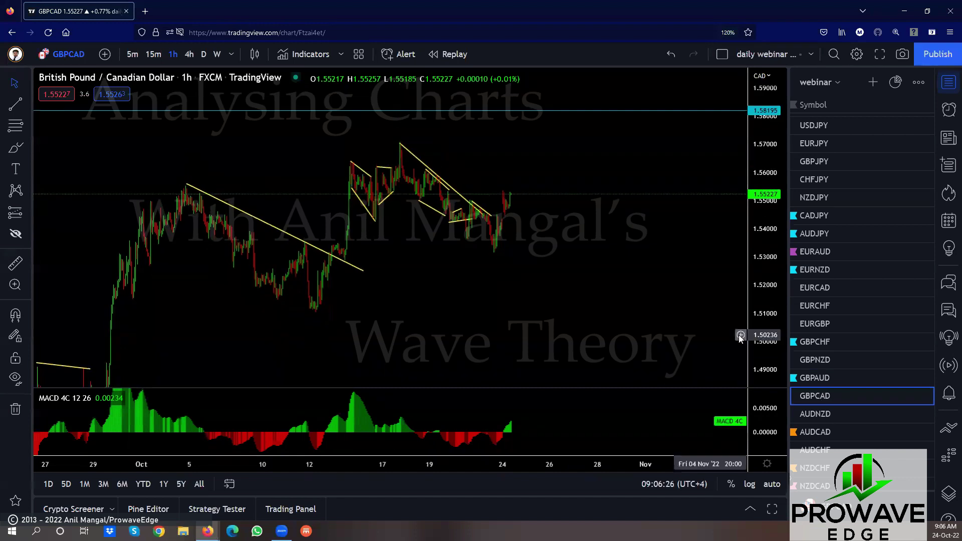
scroll(715, 336, up, 5)
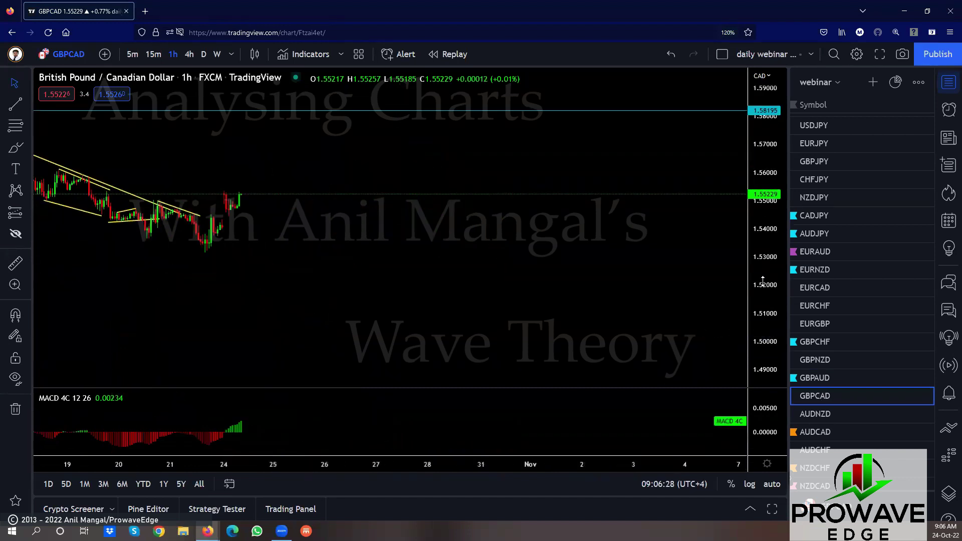
drag(383, 271, 556, 304)
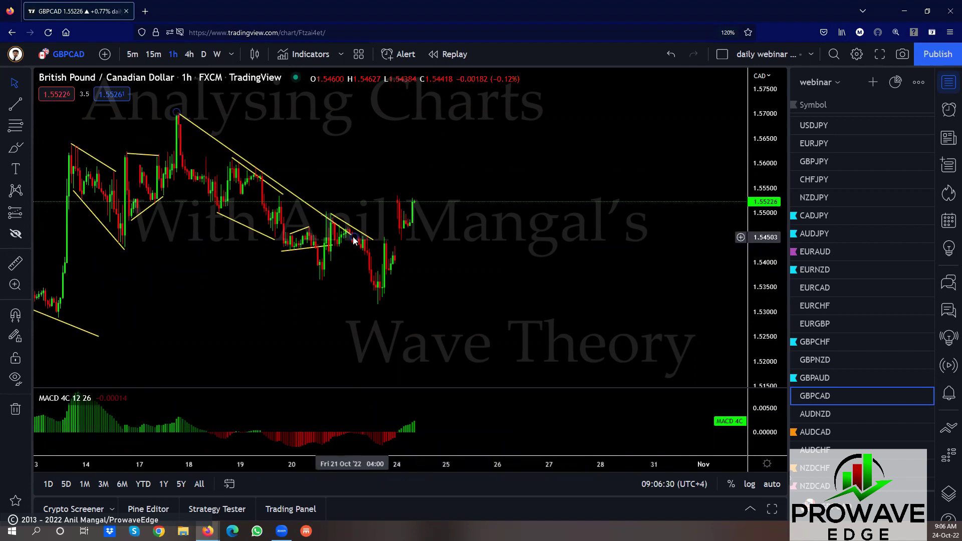
drag(403, 256, 410, 264)
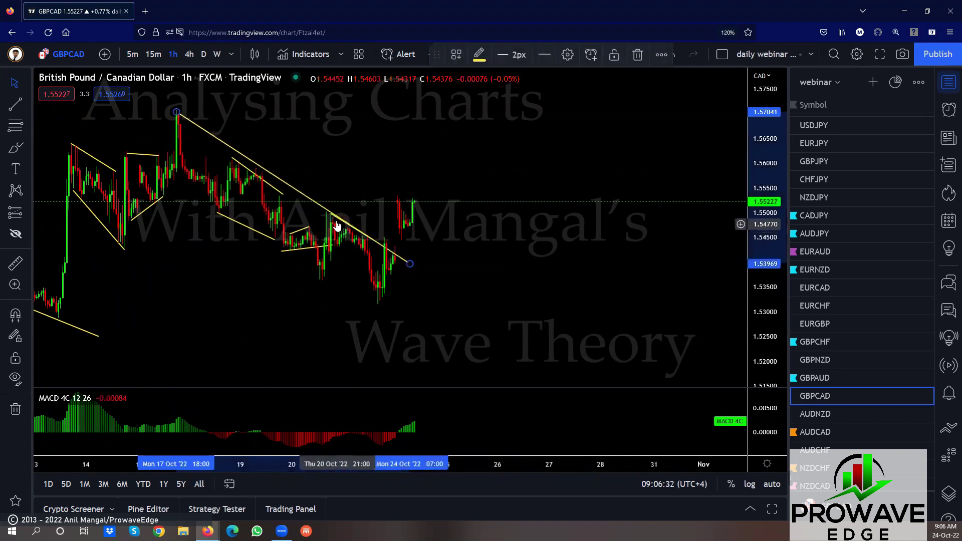
- Extend GBPCAD's inner channel on 20 October, lower line to 1.53702 and upper to 1.54989, deleting the two obsolete short lines beside it
click(335, 244)
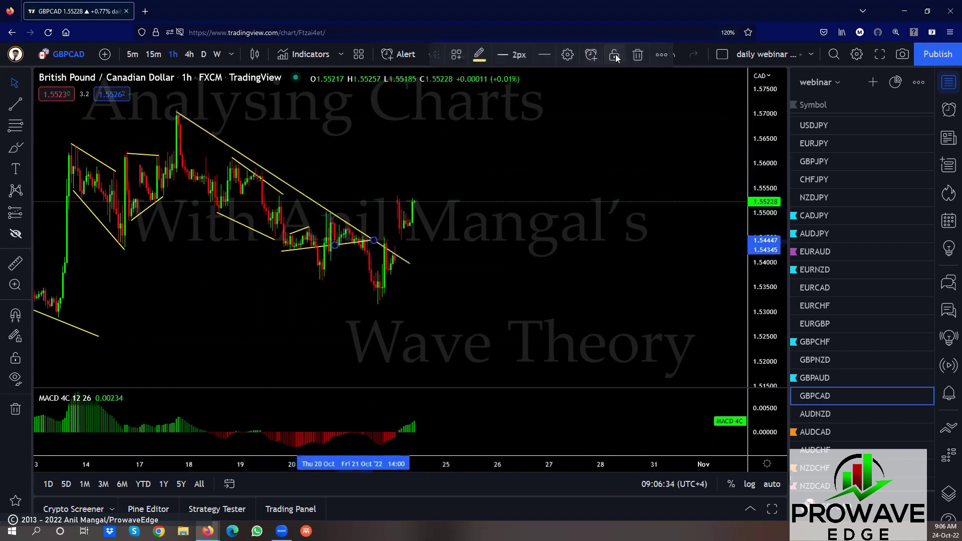
click(612, 97)
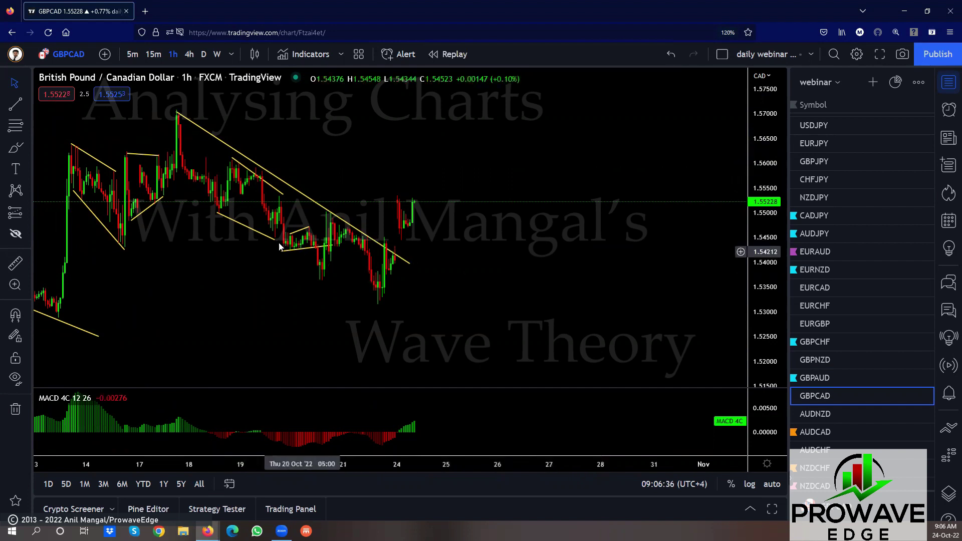
drag(275, 241, 318, 281)
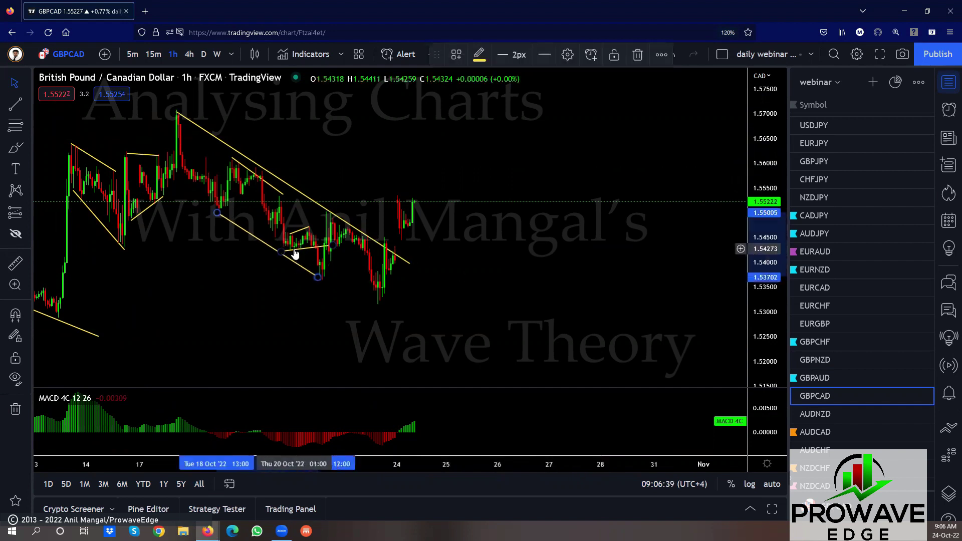
drag(294, 249, 309, 258)
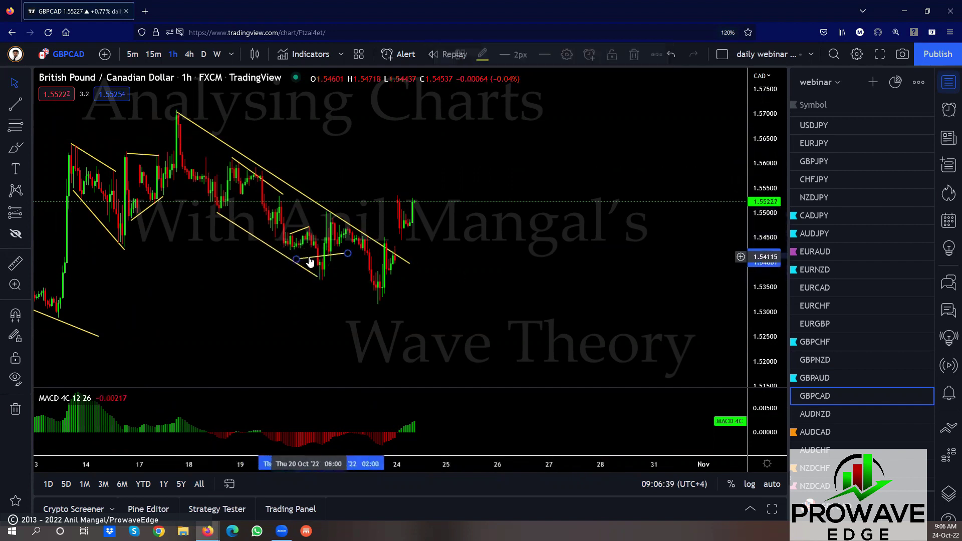
click(637, 54)
drag(284, 194, 329, 214)
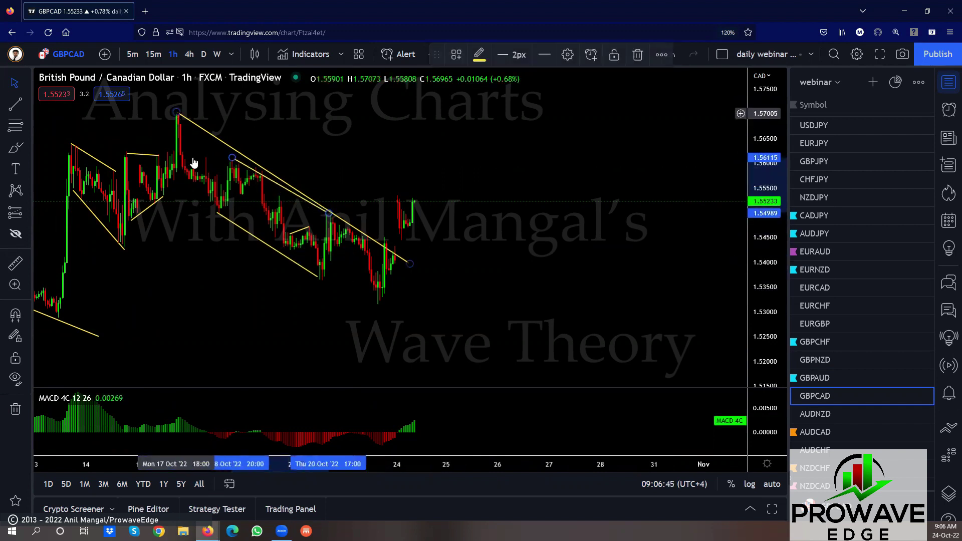
- Draw a lower trendline on GBPCAD from 1.52466 on 6 October to 1.51029 on 12 October
scroll(293, 321, down, 5)
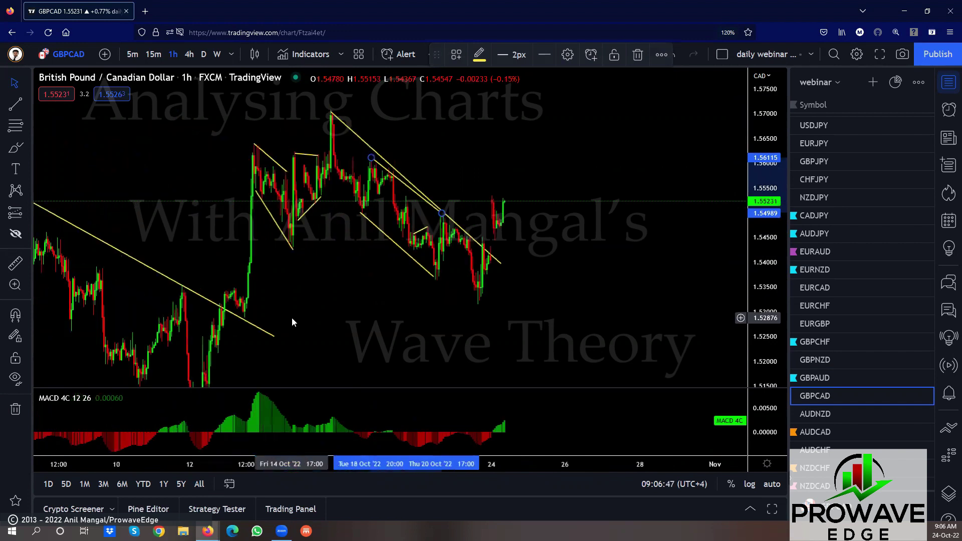
drag(761, 128, 672, 344)
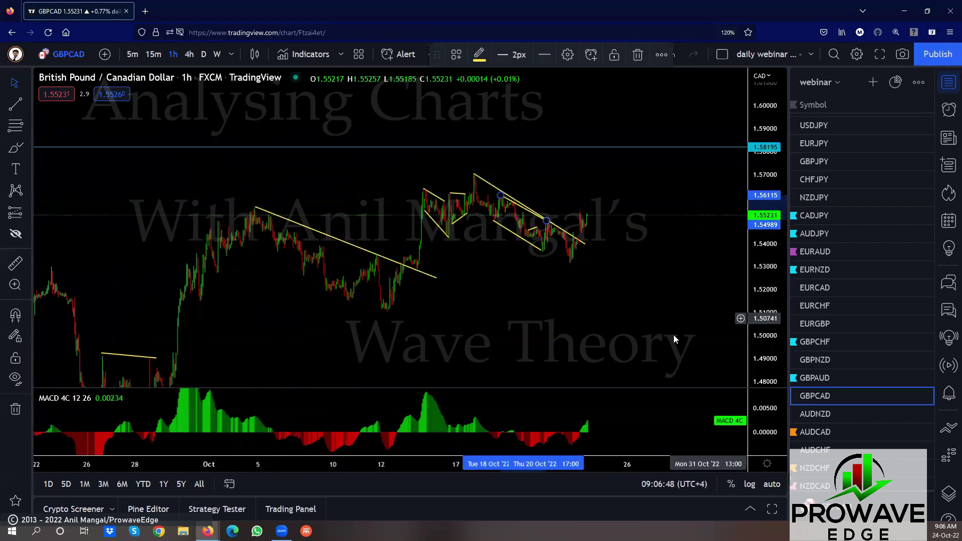
click(16, 106)
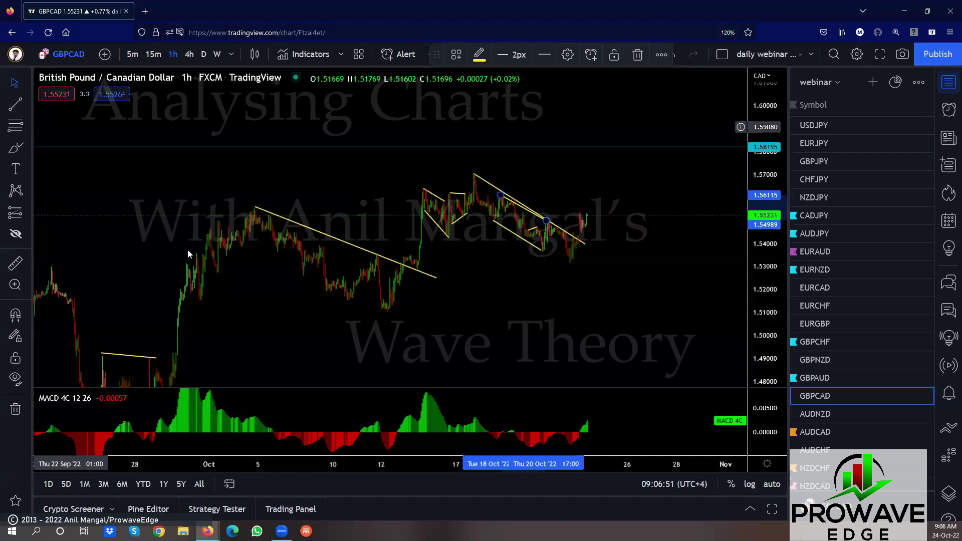
click(386, 312)
- Switch the GBPCAD chart to the 15-minute interval, focusing on the 17 to 24 October price action
scroll(562, 289, up, 7)
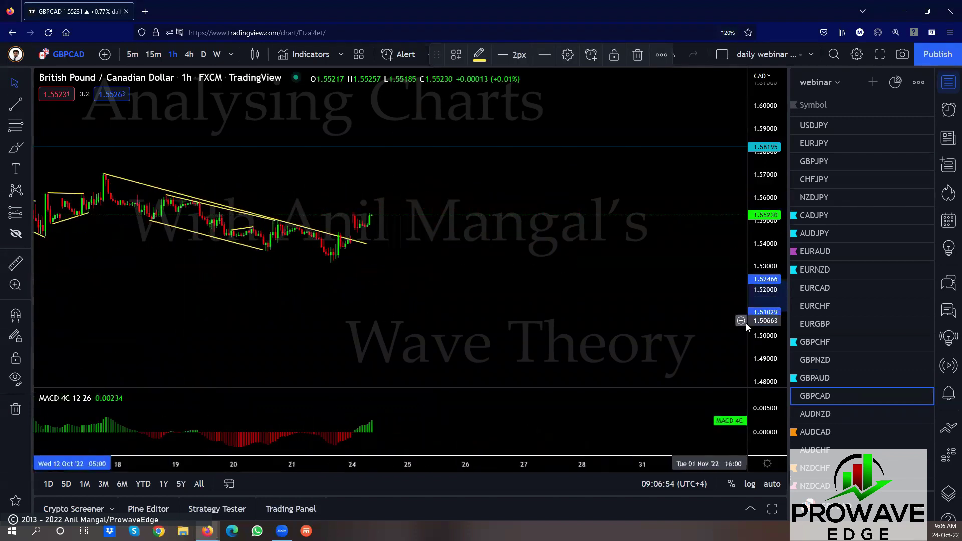
drag(746, 323, 694, 225)
drag(460, 233, 523, 332)
drag(762, 331, 762, 200)
click(154, 55)
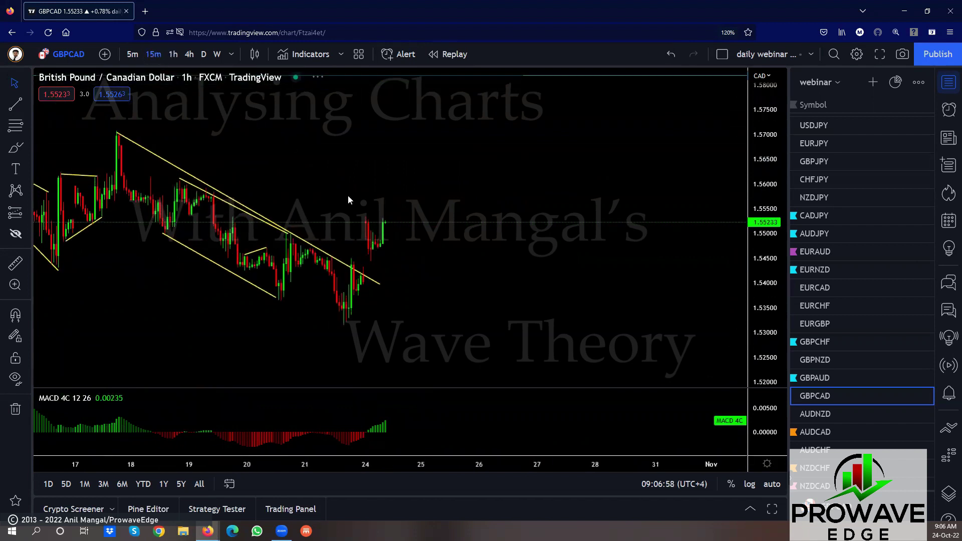
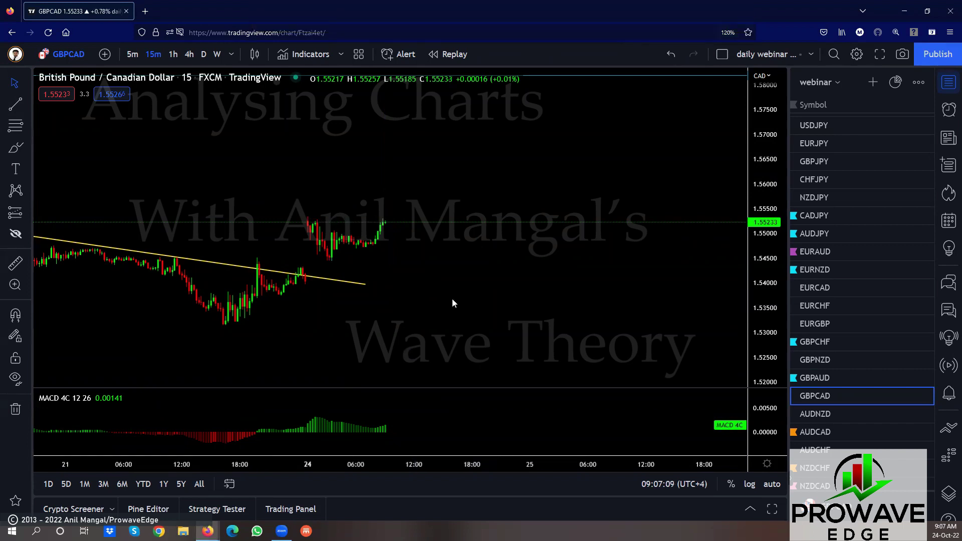
- Review GBPCAD's price action since early October and flag GBPCAD light blue in the watchlist
scroll(467, 288, down, 5)
scroll(526, 305, down, 3)
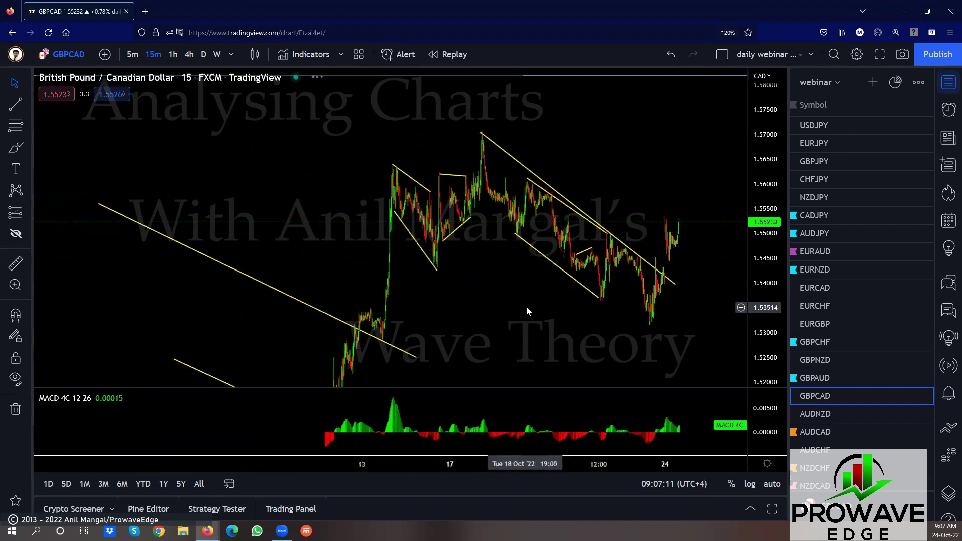
scroll(724, 230, down, 2)
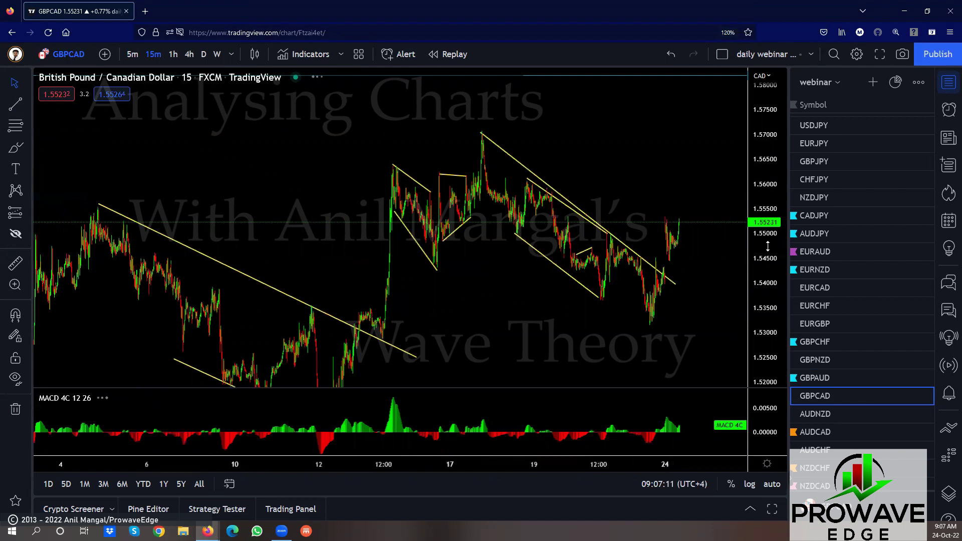
click(794, 396)
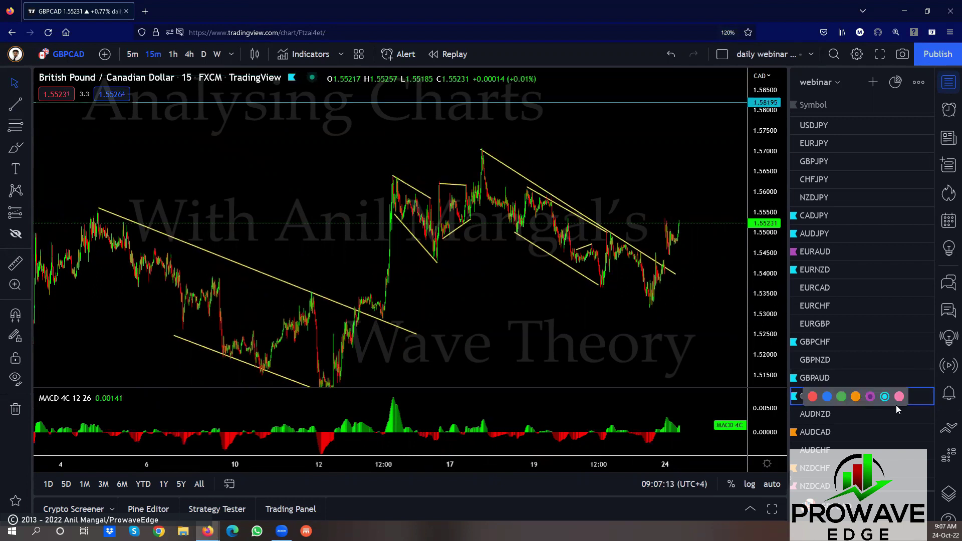
- Open the AUDNZD chart and examine the price action after the 21 October high
click(828, 419)
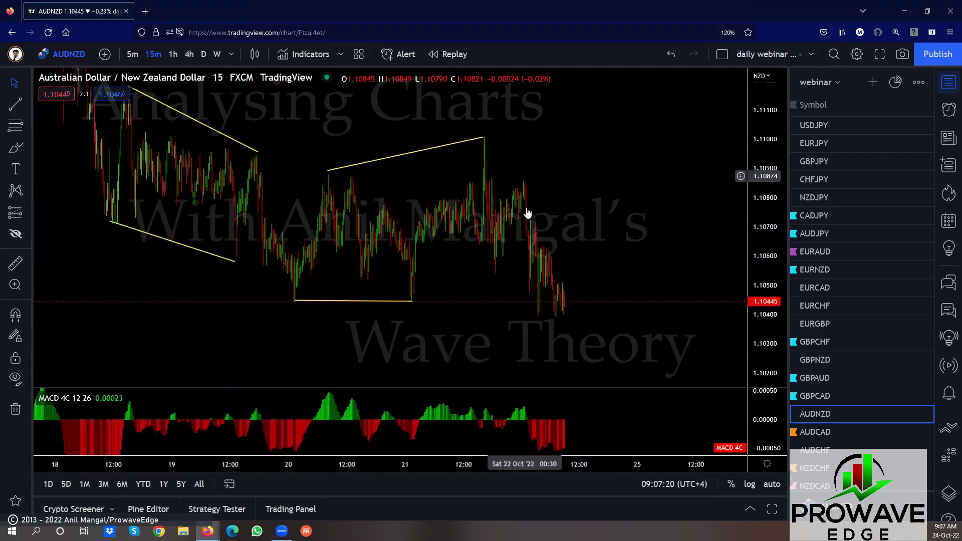
drag(622, 357, 491, 214)
- Open the AUDCAD chart and delete the light blue horizontal ray beneath the 21 October consolidation
click(816, 437)
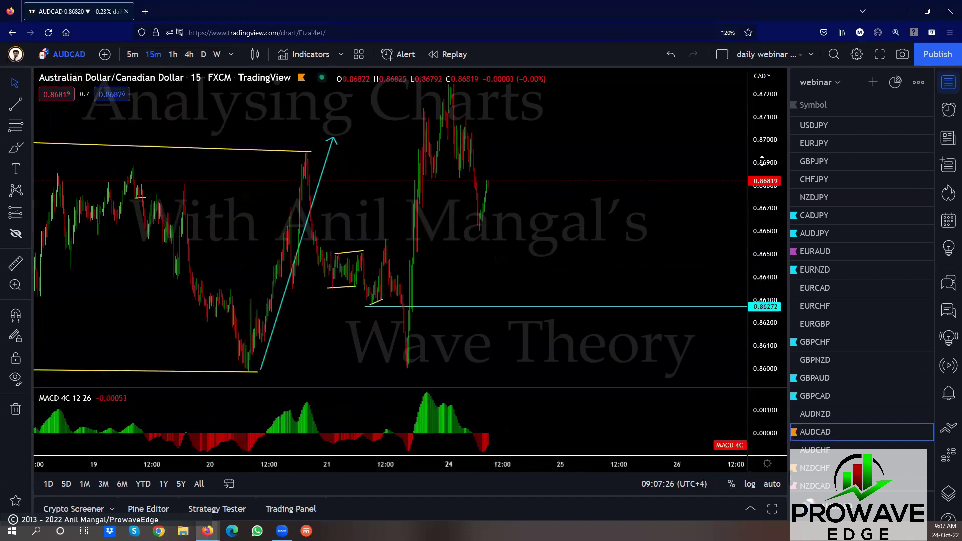
scroll(620, 312, down, 5)
scroll(609, 311, down, 4)
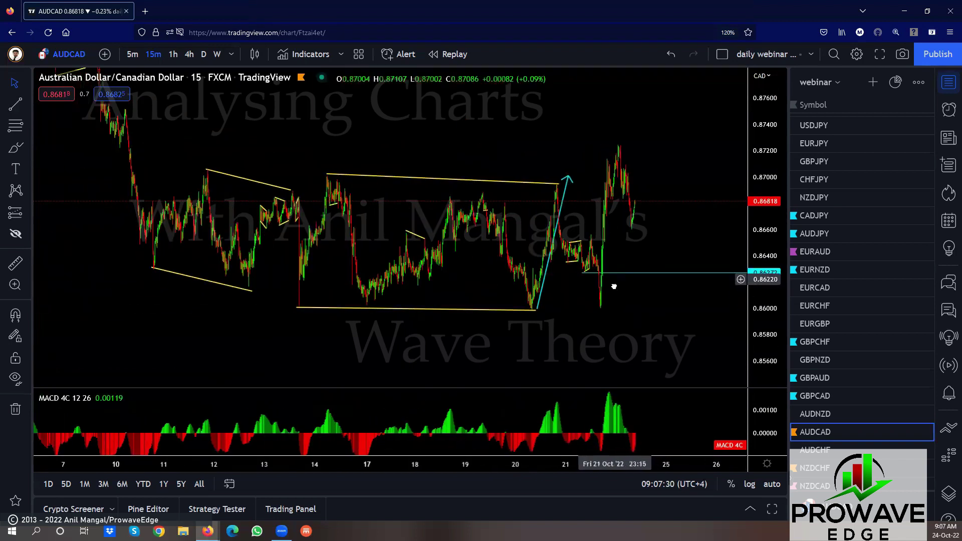
drag(617, 280, 615, 282)
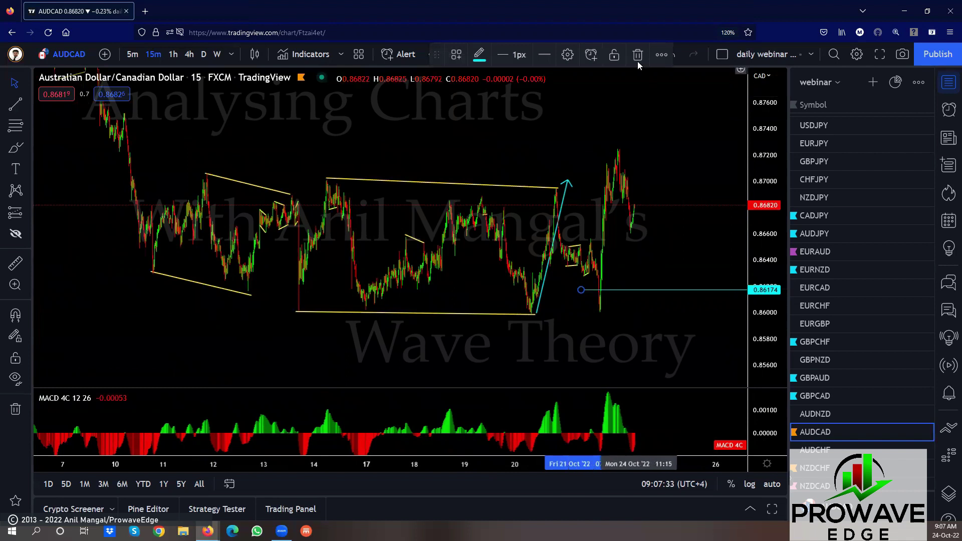
click(633, 55)
- Draw a horizontal ray on AUDCAD at 0.85988, starting from the 20 October low
drag(754, 219, 754, 263)
drag(708, 283, 597, 296)
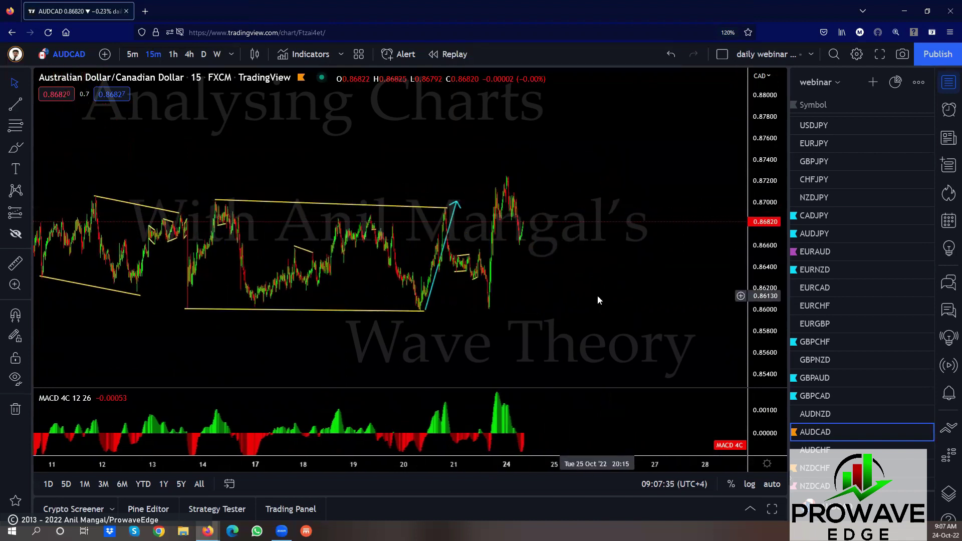
scroll(597, 296, down, 3)
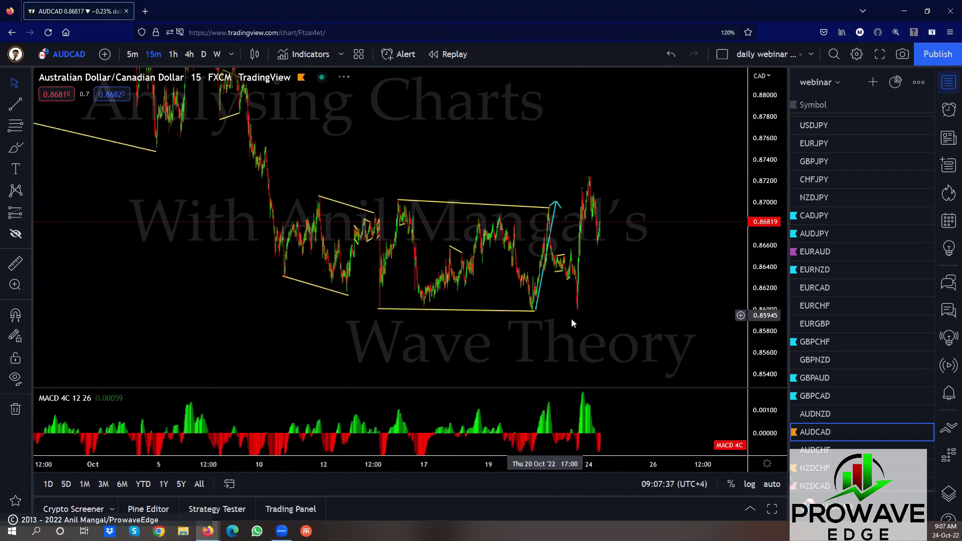
drag(754, 350, 754, 248)
drag(633, 322, 606, 174)
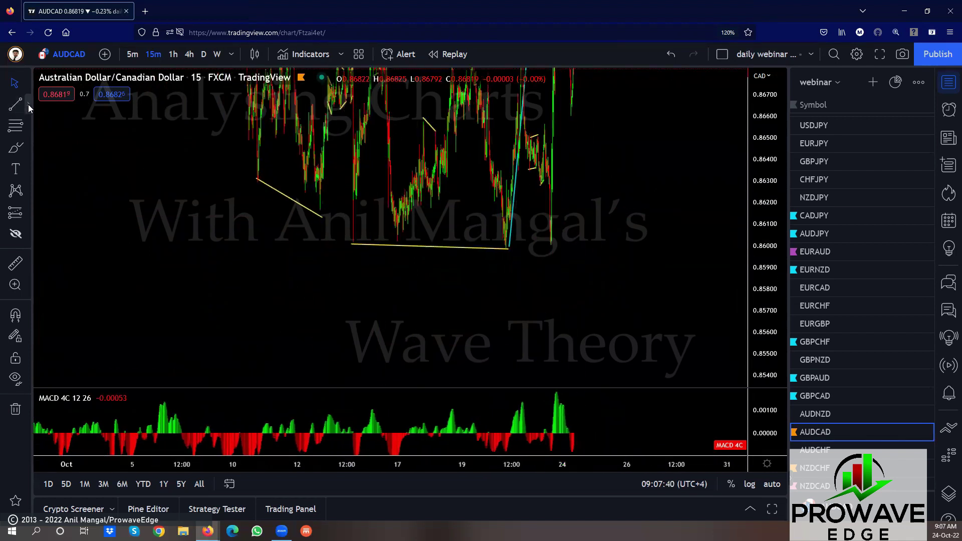
click(28, 104)
click(61, 273)
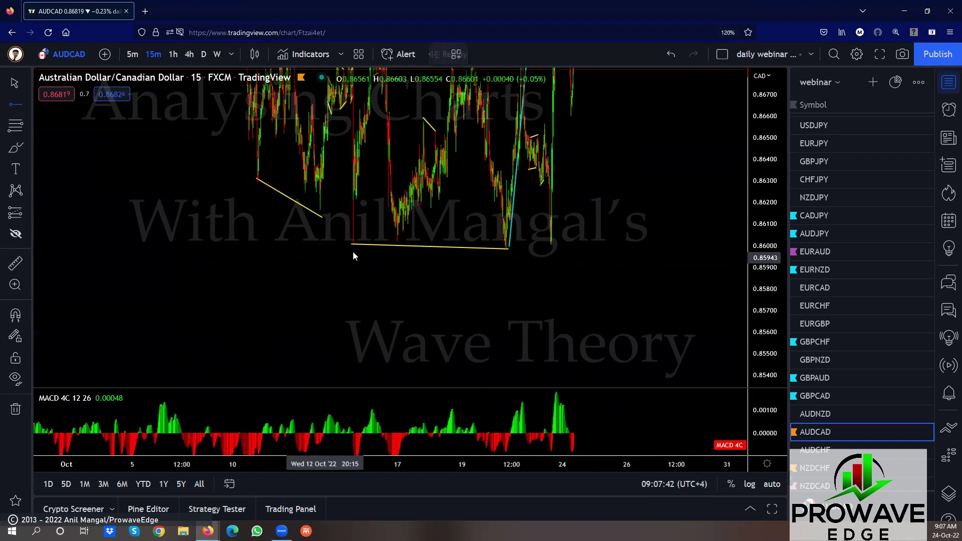
click(352, 246)
mouse_move(354, 249)
mouse_down()
mouse_move(485, 259)
mouse_move(507, 250)
mouse_up()
click(506, 248)
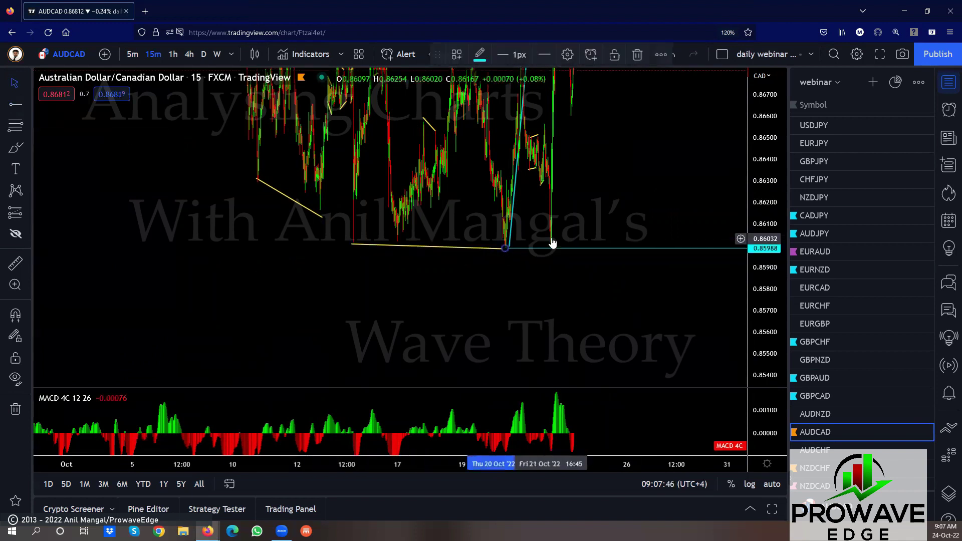
- Extend AUDCAD's range lines, the upper to 0.87212 on 24 October and the lower to 0.85945 on 21 October
drag(762, 169, 677, 293)
scroll(669, 275, up, 1)
scroll(669, 274, up, 7)
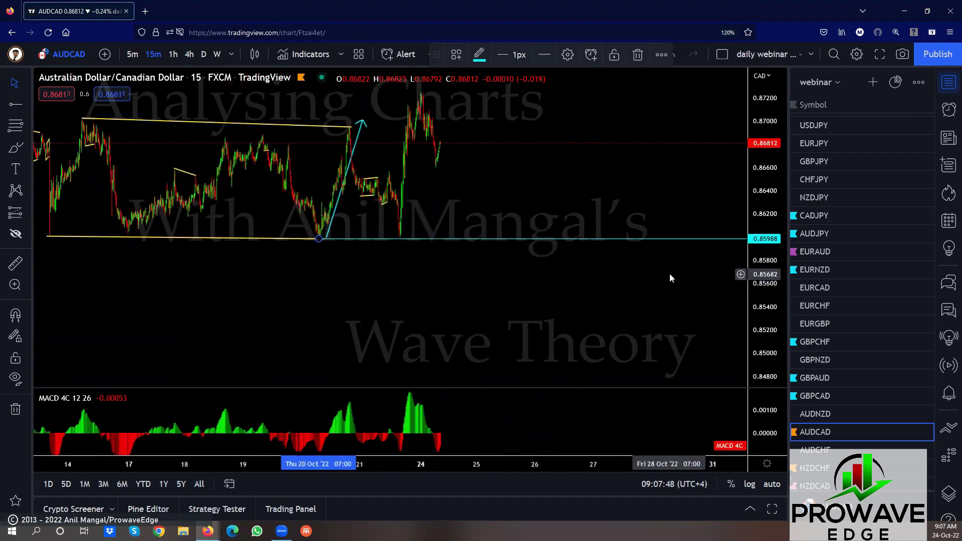
scroll(567, 285, down, 4)
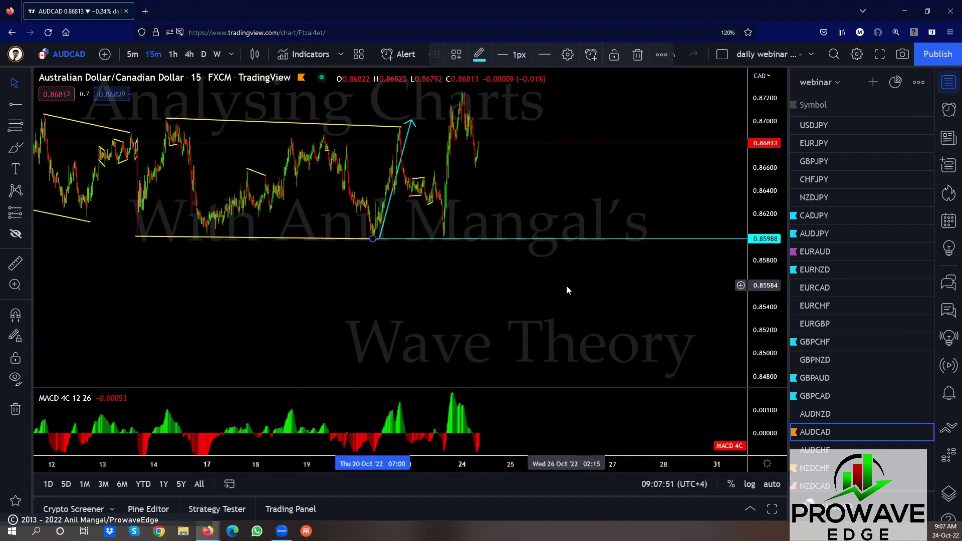
scroll(566, 285, down, 2)
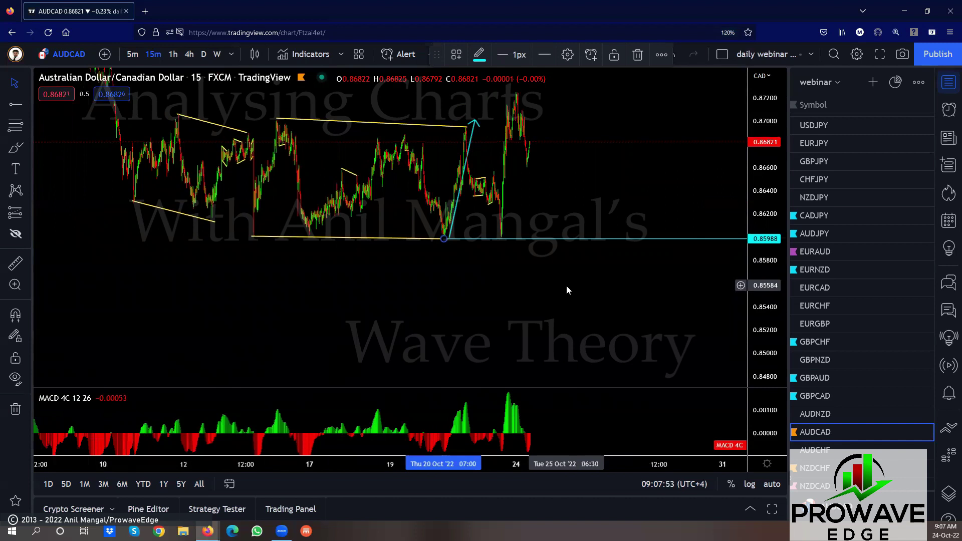
drag(753, 158, 726, 310)
scroll(534, 317, down, 3)
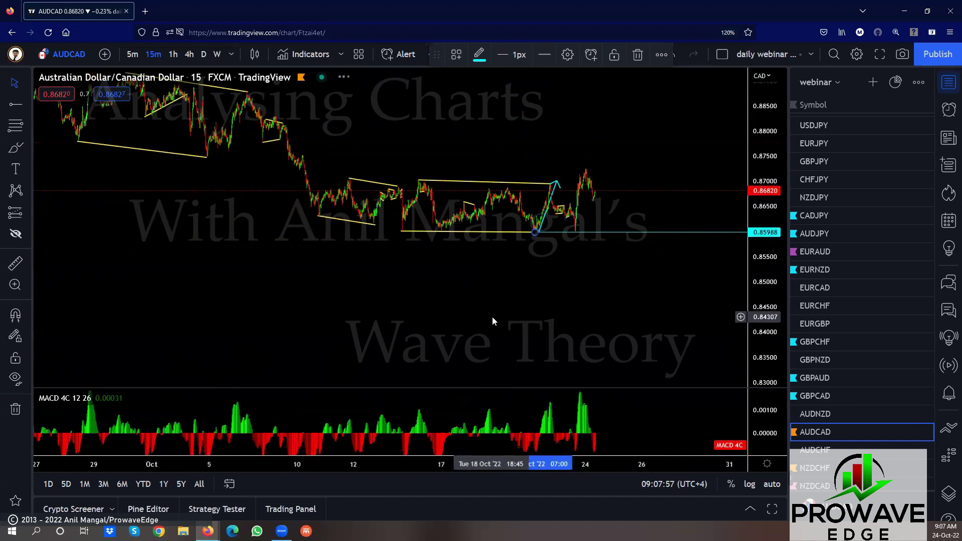
click(557, 183)
drag(557, 183, 587, 172)
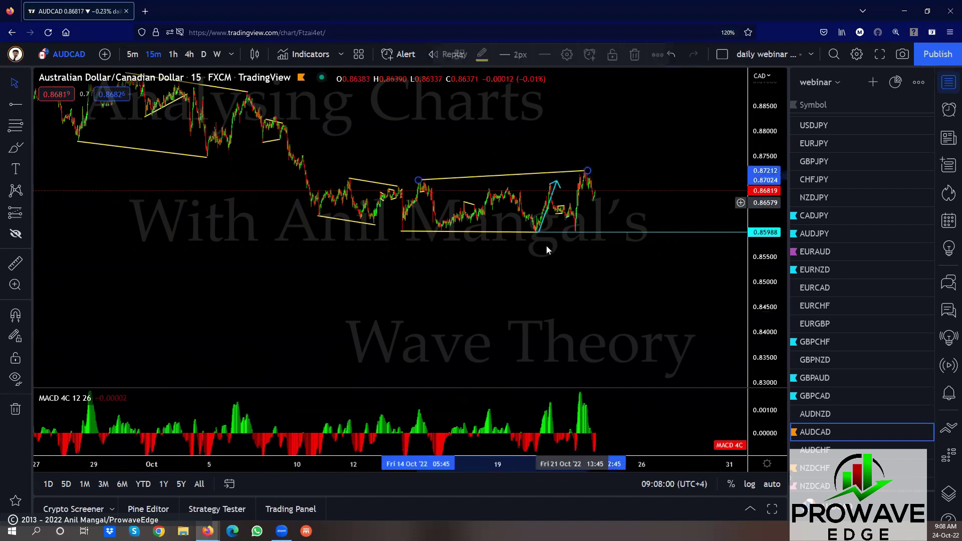
drag(537, 233, 578, 233)
- Delete the light blue arrow on AUDCAD and adjust the upper range line's end to 0.87224 on 24 October
key(Delete)
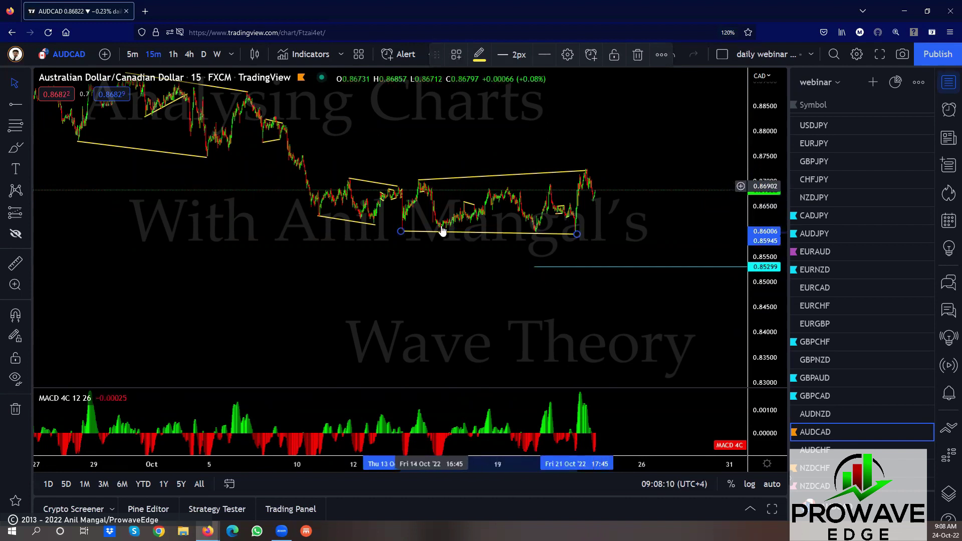
scroll(644, 233, up, 2)
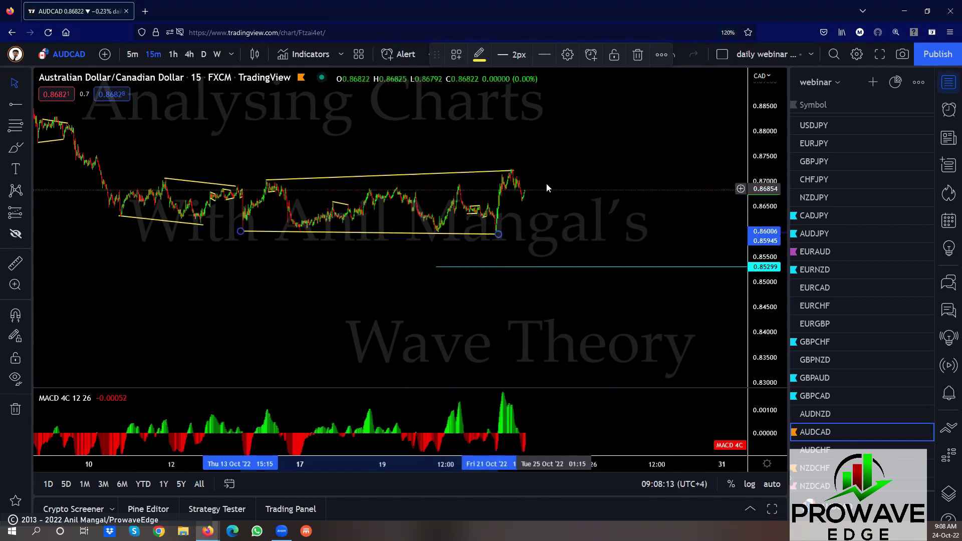
click(514, 172)
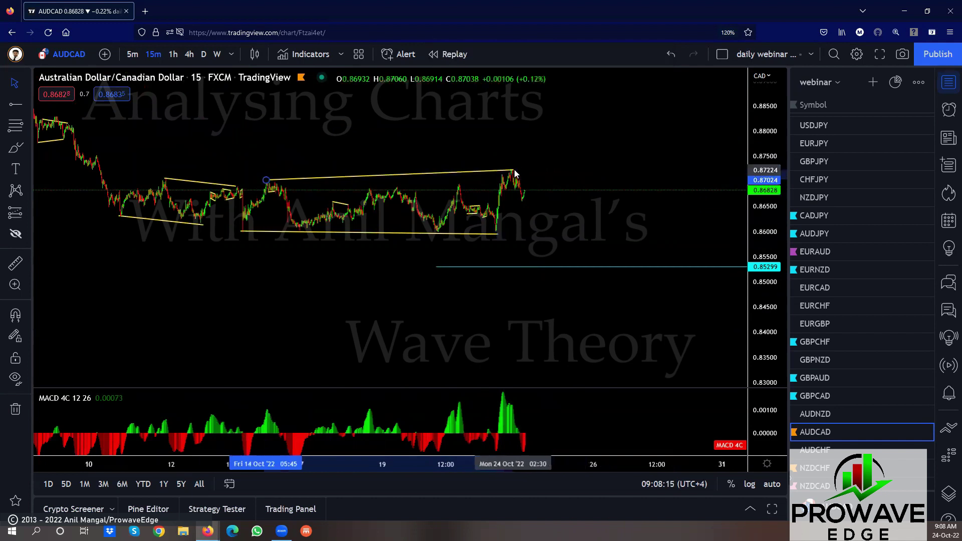
- Move AUDCAD's horizontal ray to 0.86543, starting at 05:30 on 24 October below the latest pullback low
scroll(576, 265, down, 2)
drag(768, 312, 711, 203)
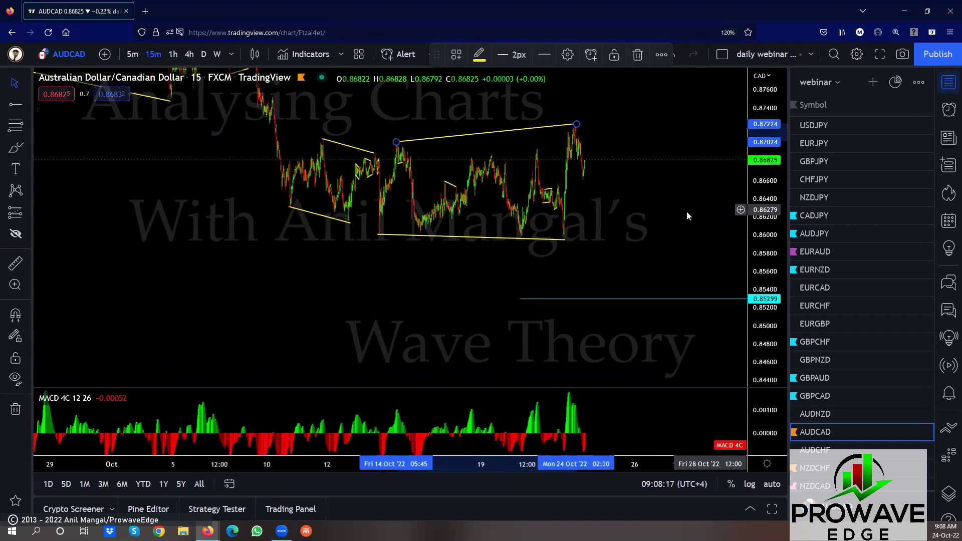
drag(662, 226, 569, 276)
scroll(571, 279, up, 4)
drag(313, 263, 528, 259)
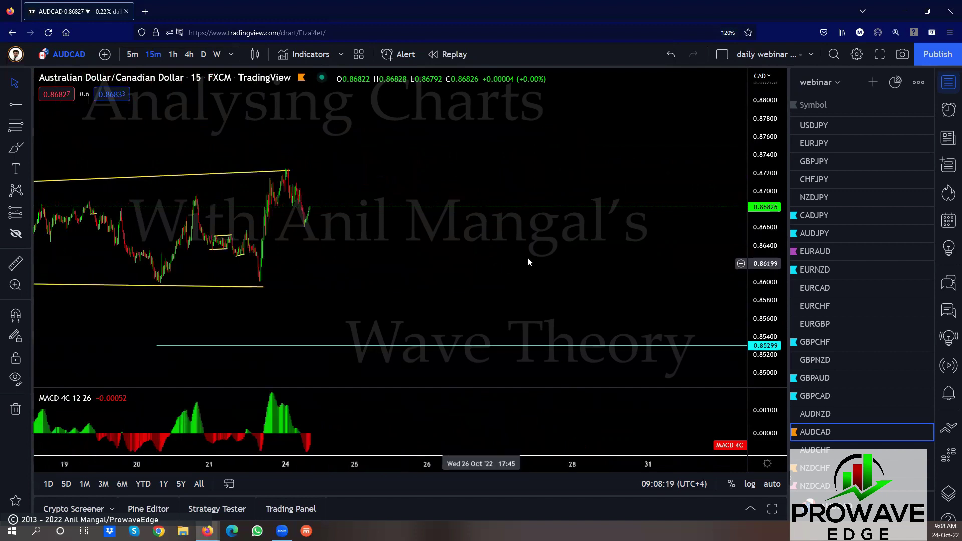
scroll(398, 259, up, 4)
drag(329, 247, 576, 236)
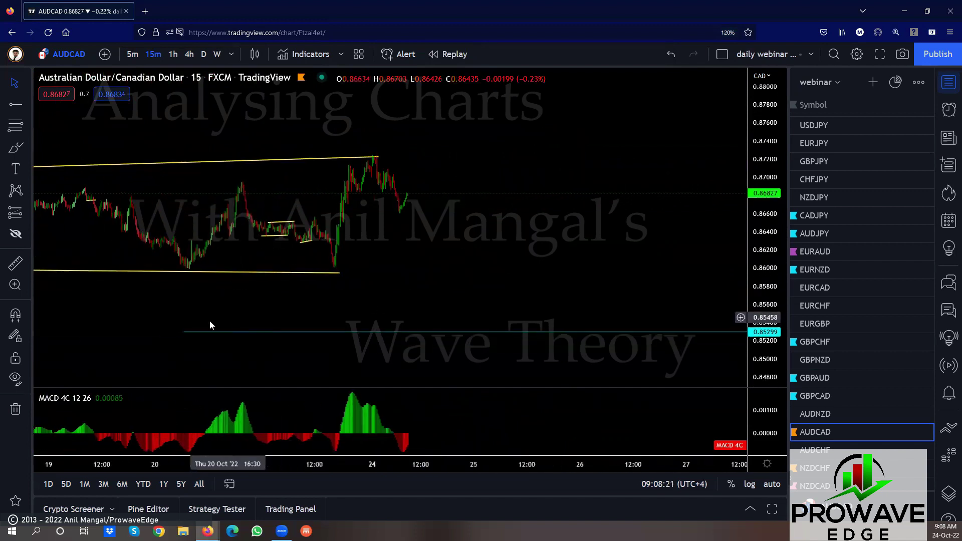
click(393, 219)
scroll(735, 315, up, 2)
drag(756, 311, 695, 175)
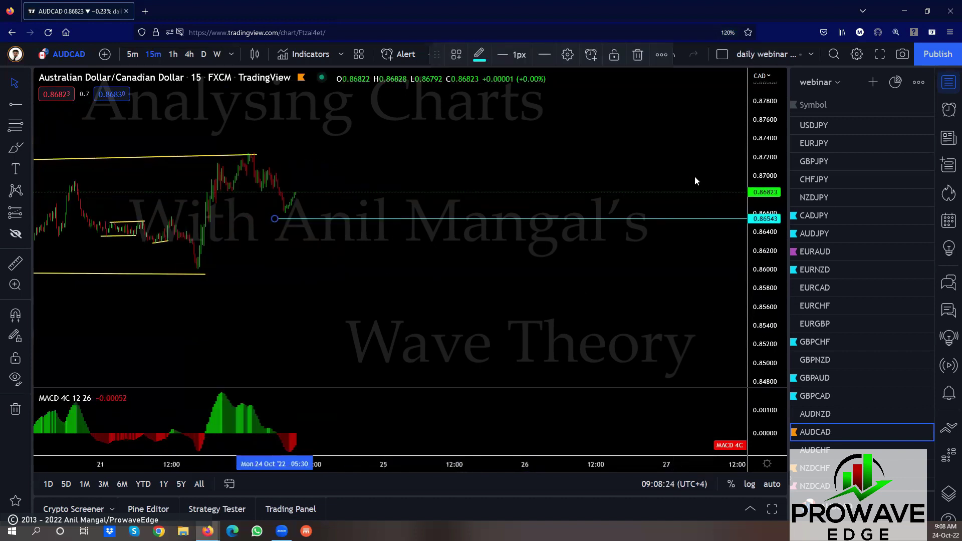
scroll(342, 269, up, 3)
drag(288, 290, 534, 347)
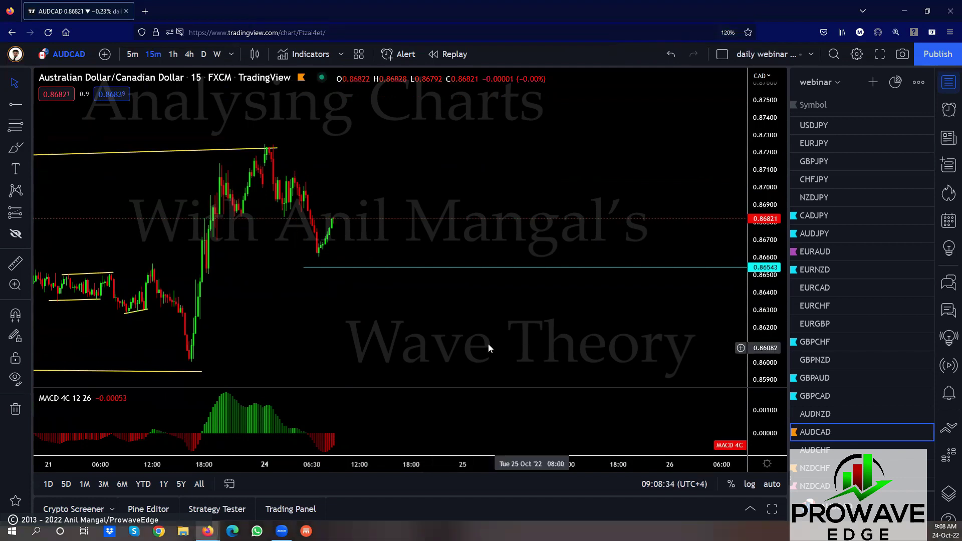
- Nudge AUDCAD's horizontal ray slightly closer to the 24 October pullback low
scroll(328, 268, down, 5)
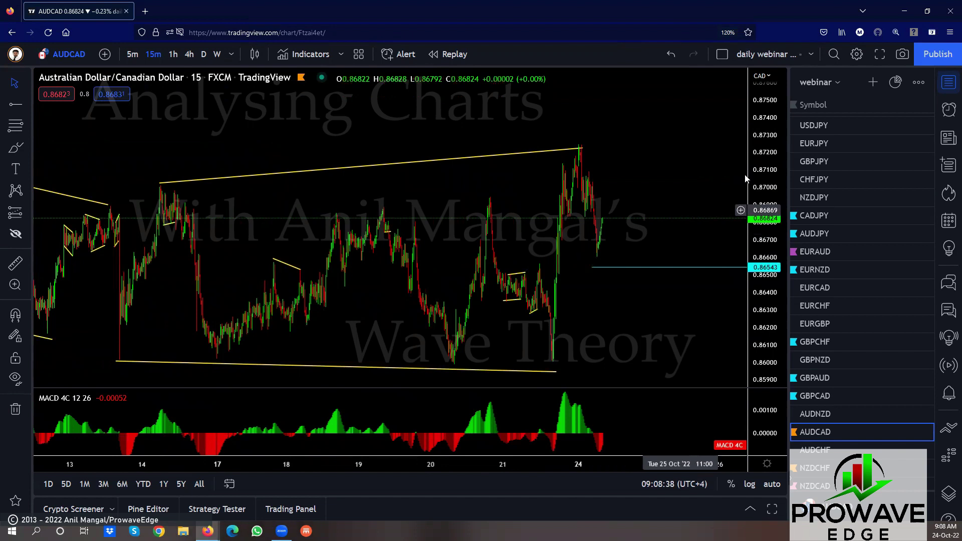
drag(765, 233, 639, 314)
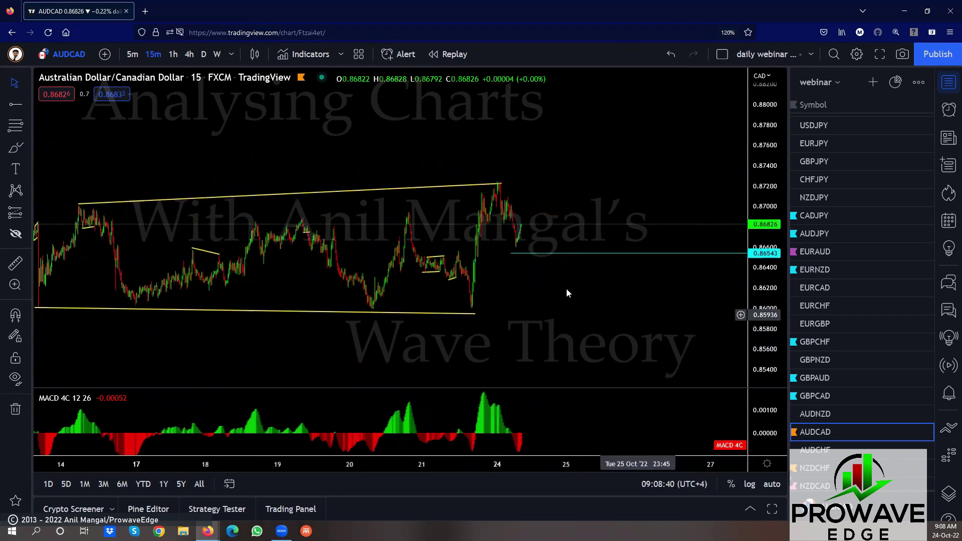
drag(512, 253, 508, 250)
drag(523, 301, 484, 287)
- Open the AUDCHF chart and stretch the short flat line into a rising support from 0.62620 on 20 October to 0.63399 on 25 October
scroll(857, 362, down, 3)
click(823, 330)
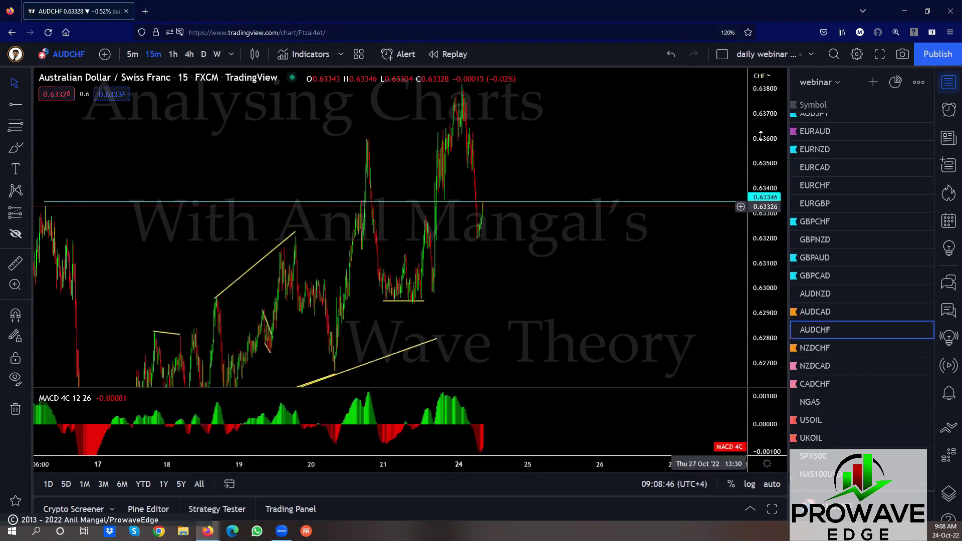
scroll(531, 265, down, 2)
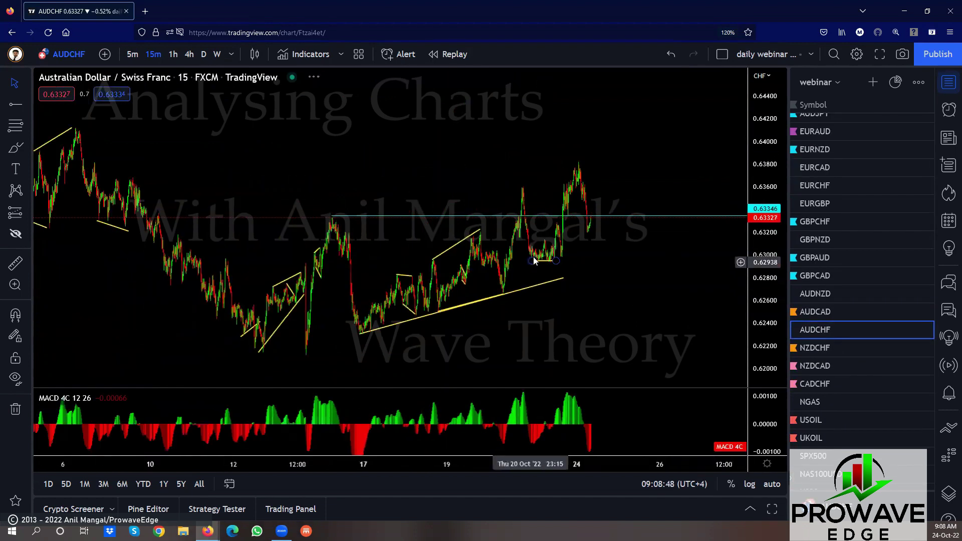
click(533, 261)
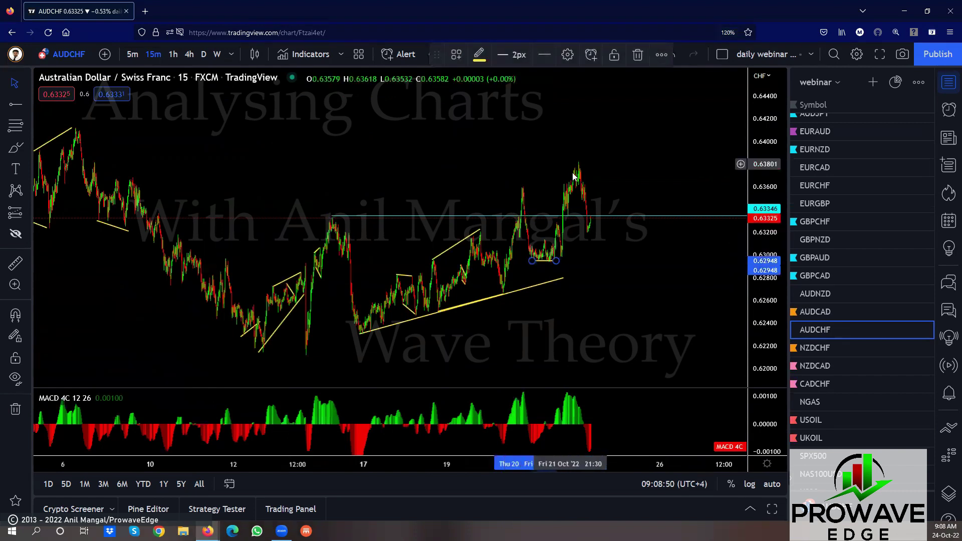
drag(533, 263, 495, 299)
drag(557, 260, 637, 210)
scroll(673, 320, down, 3)
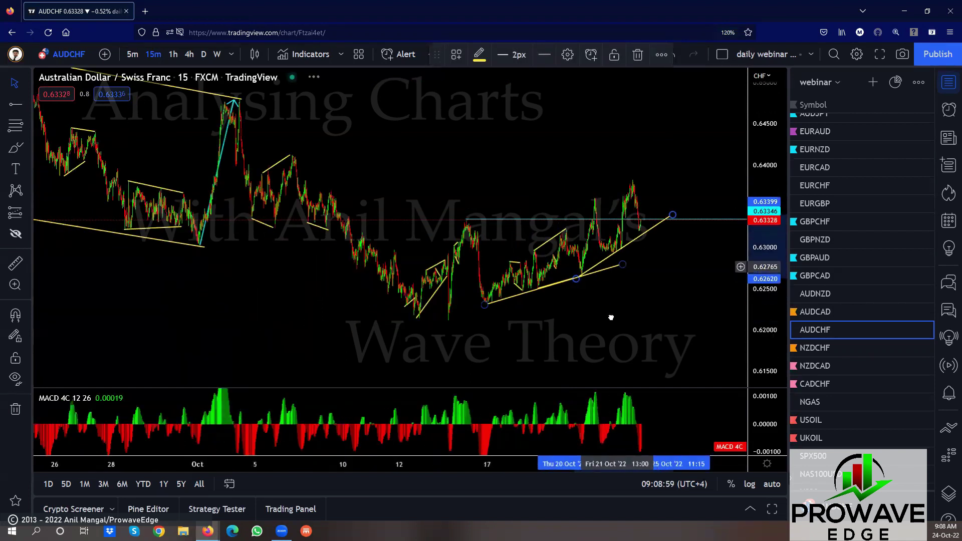
- Delete AUDCHF's older long support line and re-anchor the new one from 0.62299 on 14 October to 0.62947 on 21 October
click(636, 55)
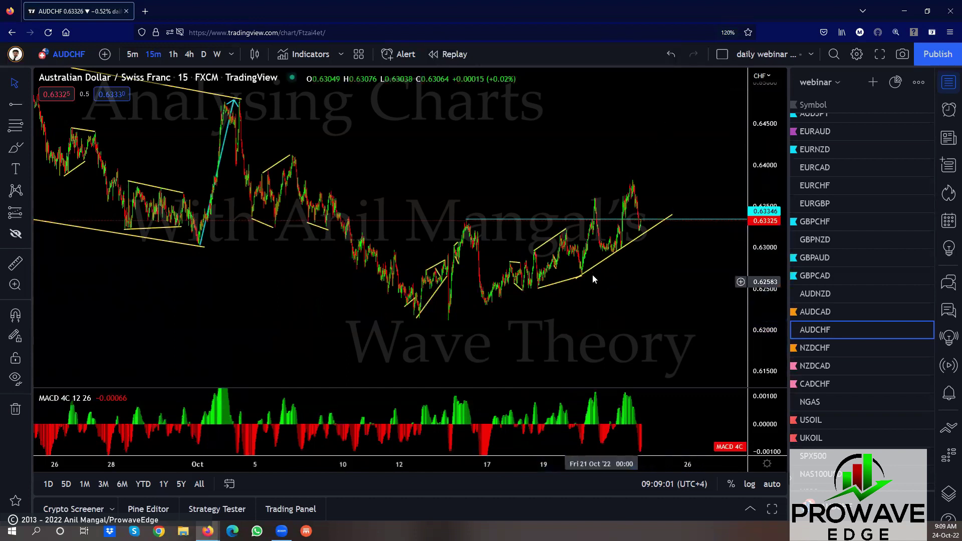
click(592, 275)
drag(592, 275, 509, 306)
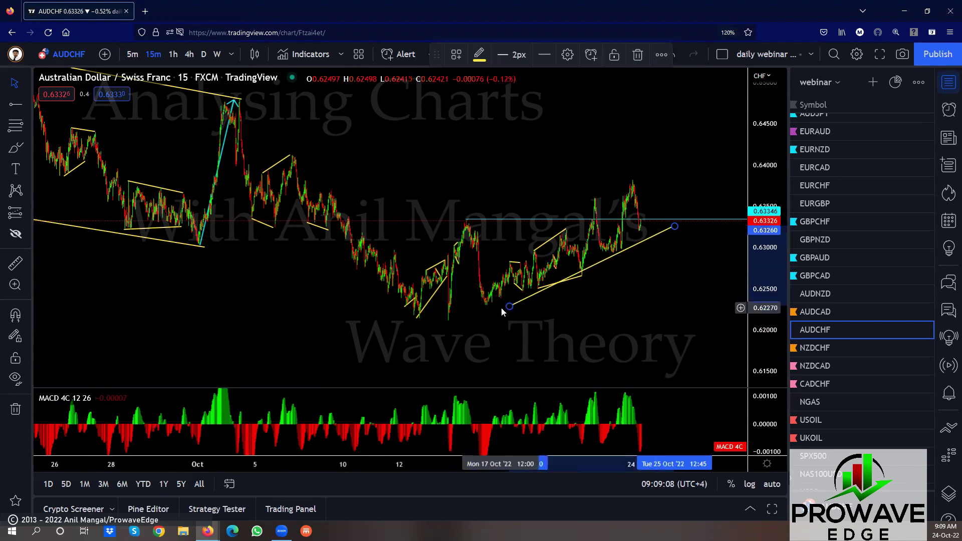
drag(509, 306, 485, 306)
mouse_move(675, 226)
mouse_down()
mouse_move(628, 259)
mouse_move(616, 251)
mouse_up()
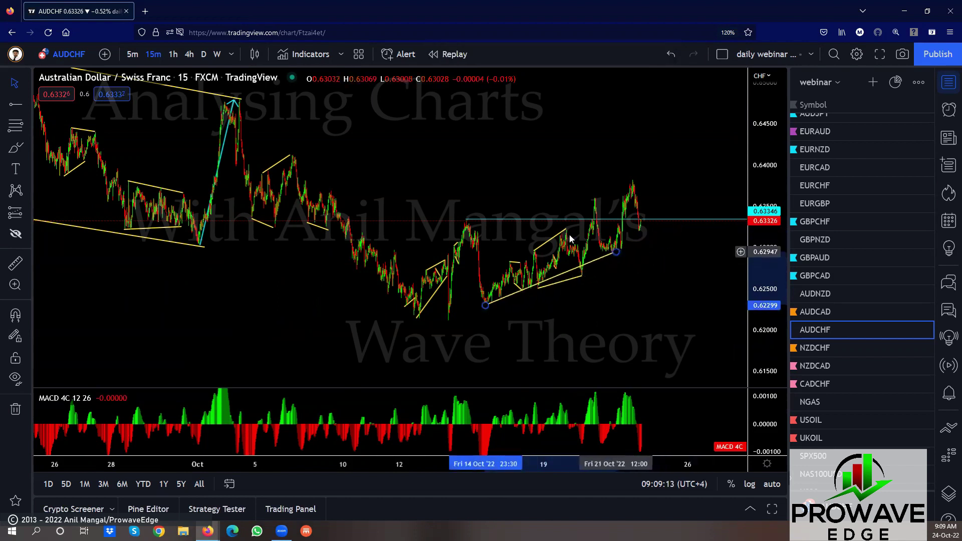
- Delete AUDCHF's horizontal ray and re-anchor the short upper trendline from 0.63372 on 14 October to 0.63610 on 20 October
drag(487, 221, 433, 173)
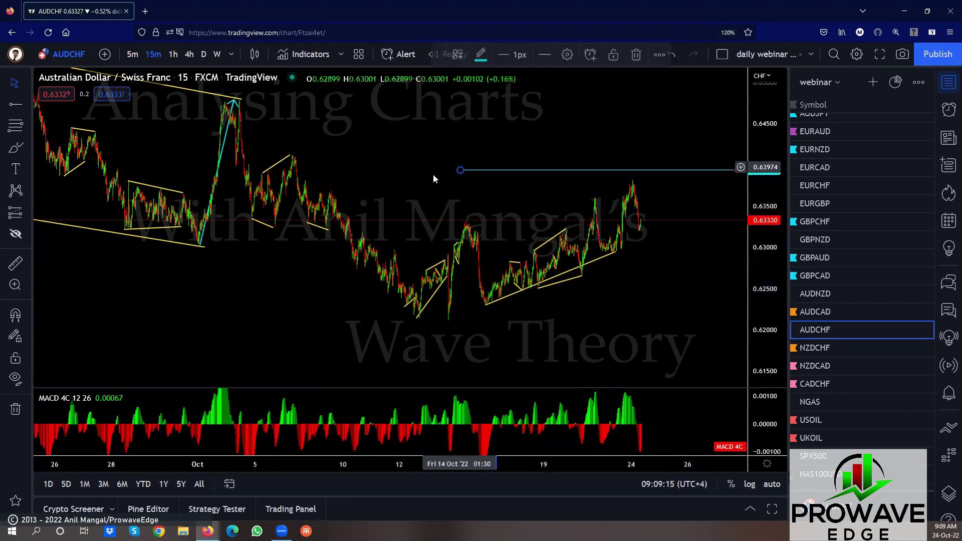
click(637, 58)
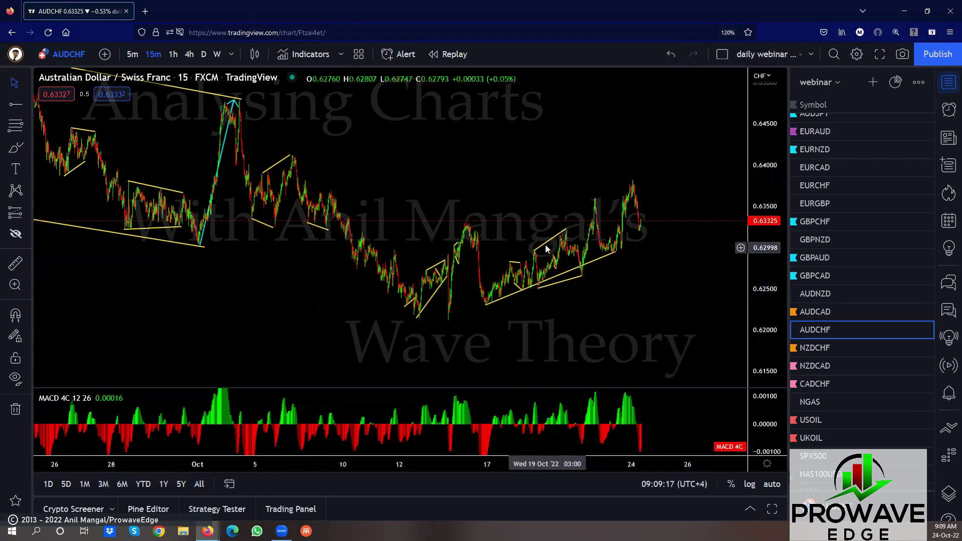
mouse_move(538, 246)
mouse_down()
mouse_move(479, 210)
mouse_move(598, 197)
mouse_up()
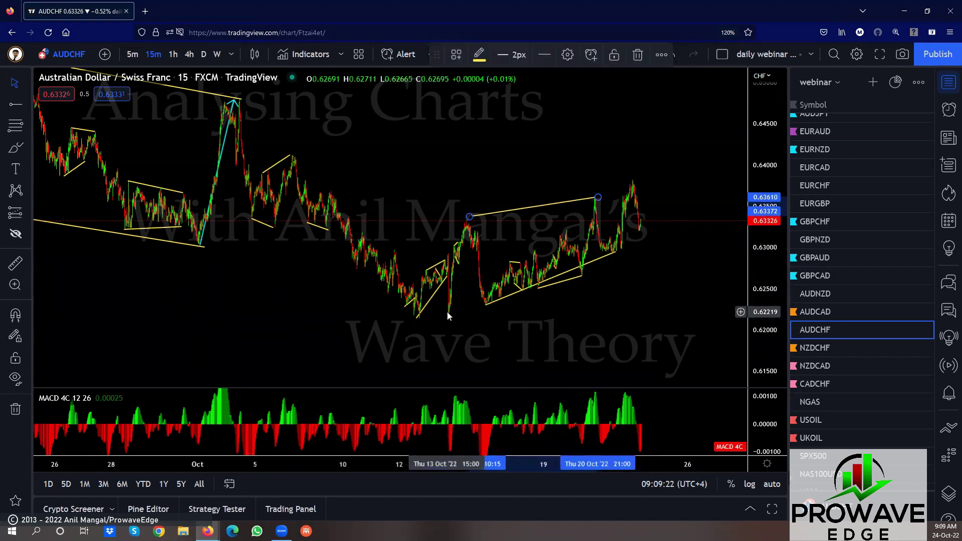
- Place a horizontal ray on AUDCHF at 0.63173, starting on 24 October just below the latest pullback low
scroll(628, 311, up, 4)
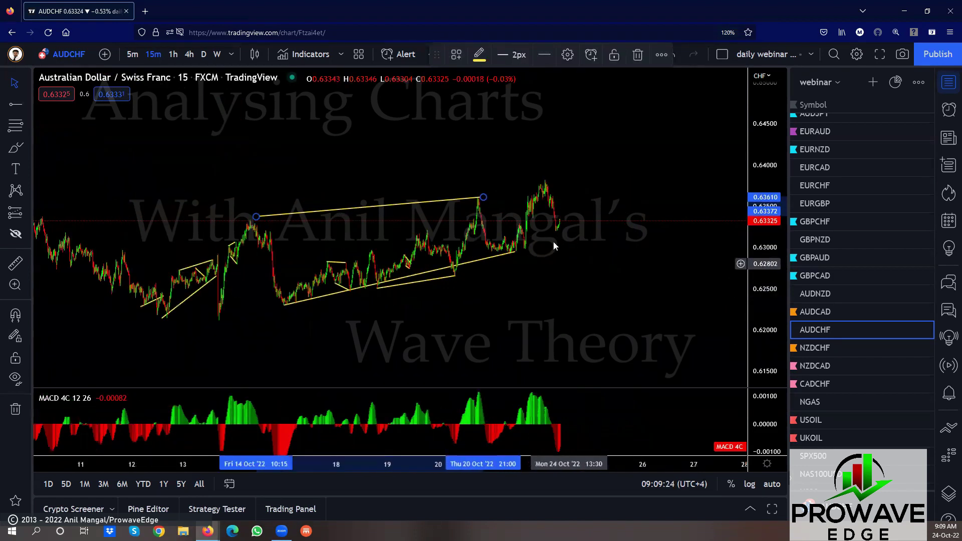
click(28, 107)
click(41, 273)
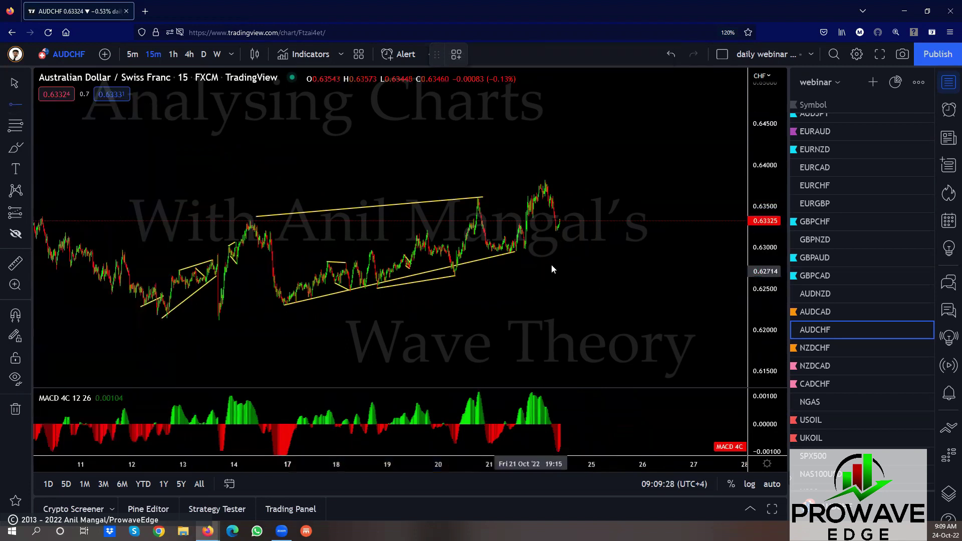
click(555, 233)
scroll(558, 287, up, 5)
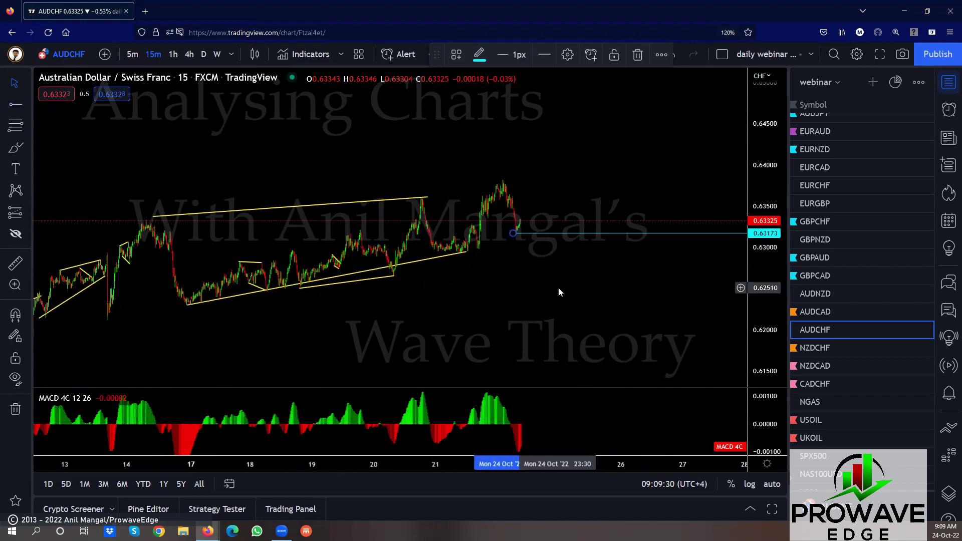
- Switch AUDCHF to the 1-hour timeframe and move the new horizontal ray to 0.63188, starting at 02:00 on 24 October
click(173, 54)
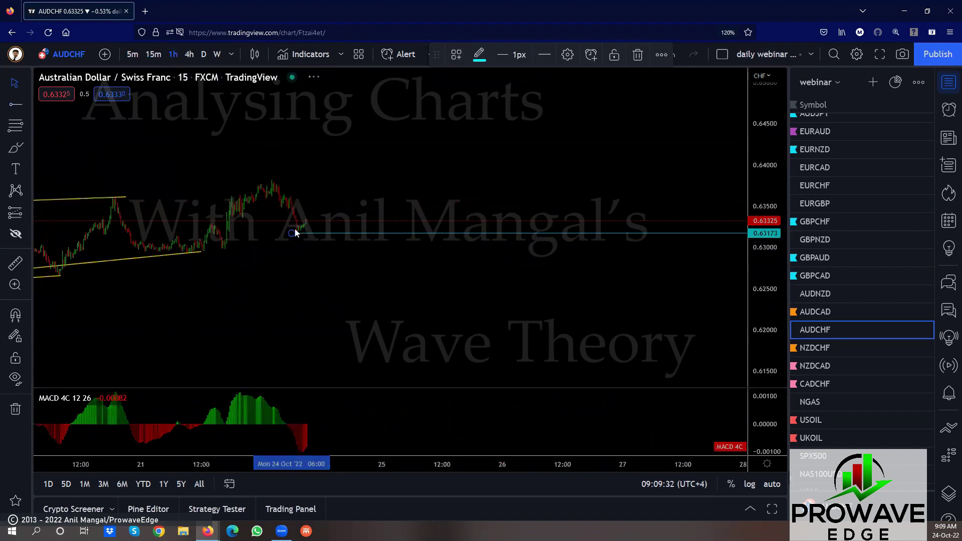
drag(405, 287, 568, 285)
scroll(537, 277, up, 3)
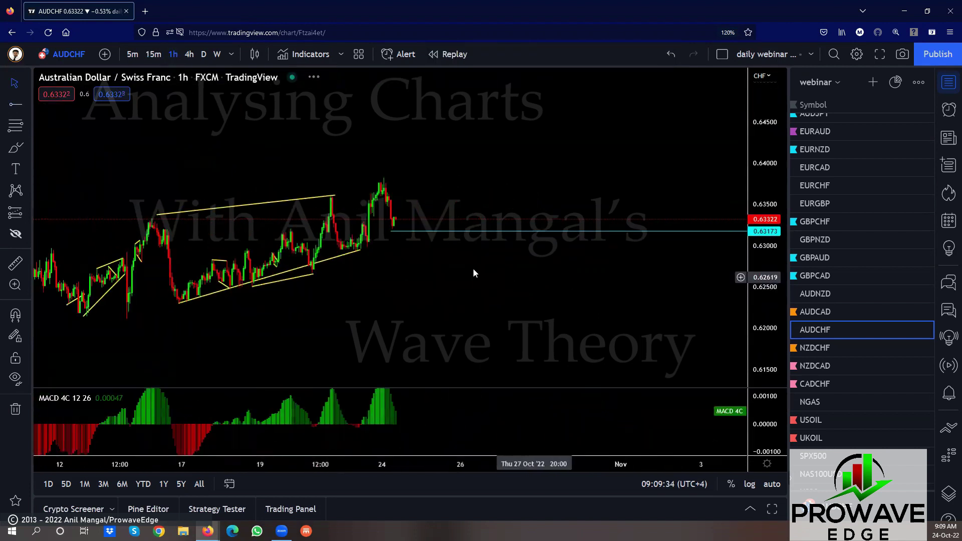
mouse_move(391, 233)
mouse_down()
mouse_move(391, 247)
mouse_move(383, 230)
mouse_up()
- Flag AUDCHF in pink in the watchlist
click(796, 331)
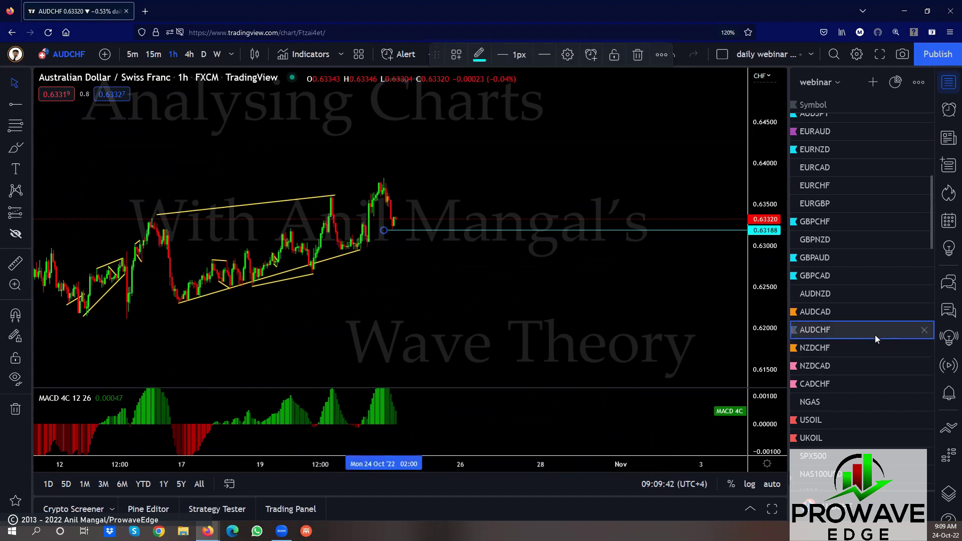
click(794, 330)
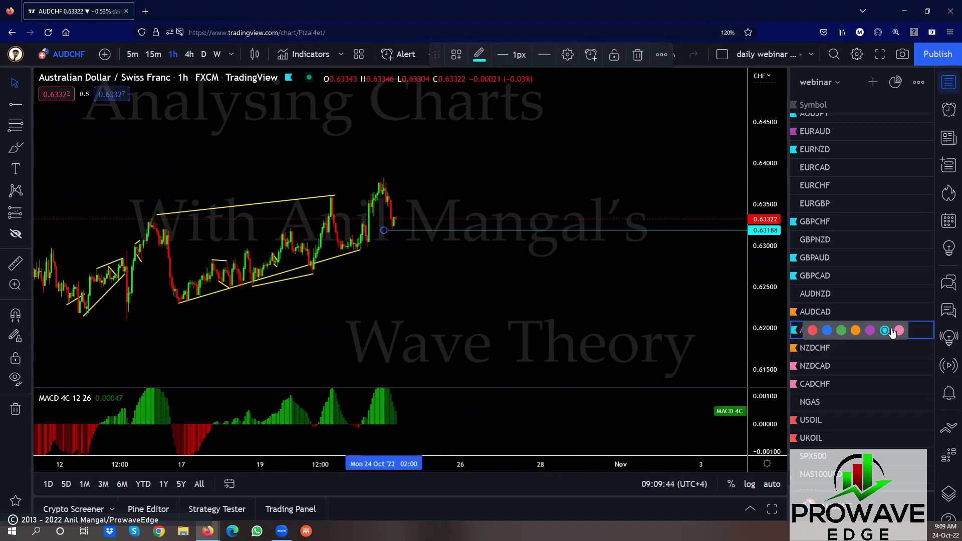
click(899, 330)
- Open the NZDCHF chart and fit the two trendlines around the latest rise, starting the upper one at 0.56687 on 14 October
click(827, 349)
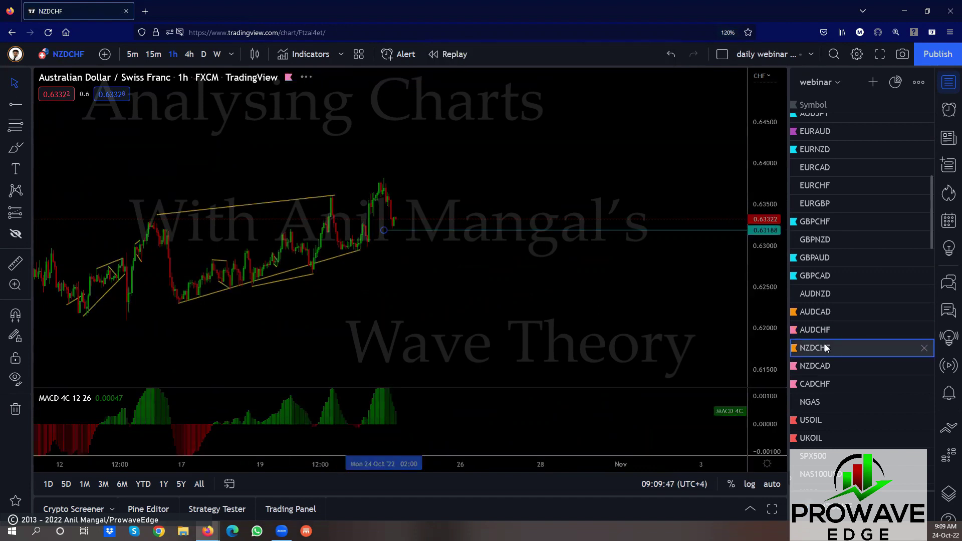
scroll(652, 347, down, 5)
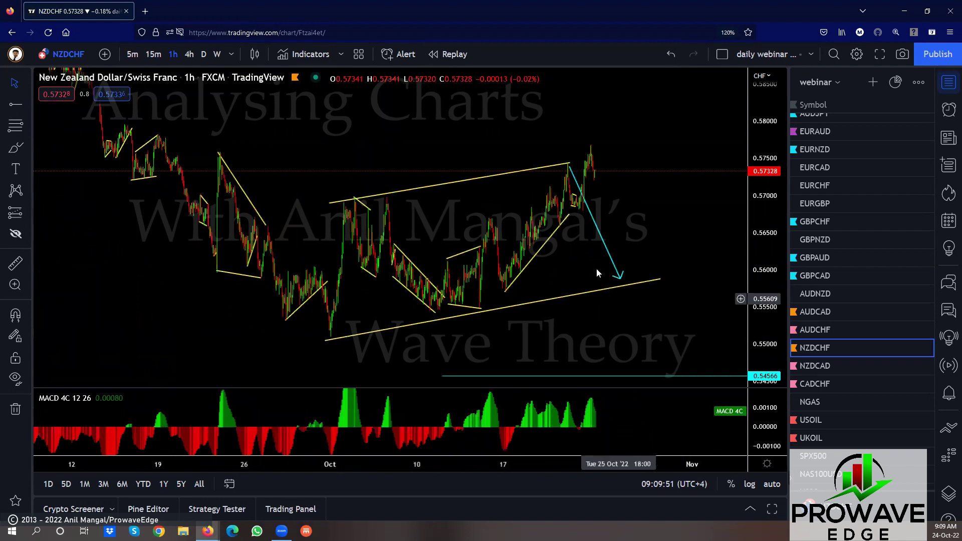
click(571, 217)
drag(569, 214, 673, 226)
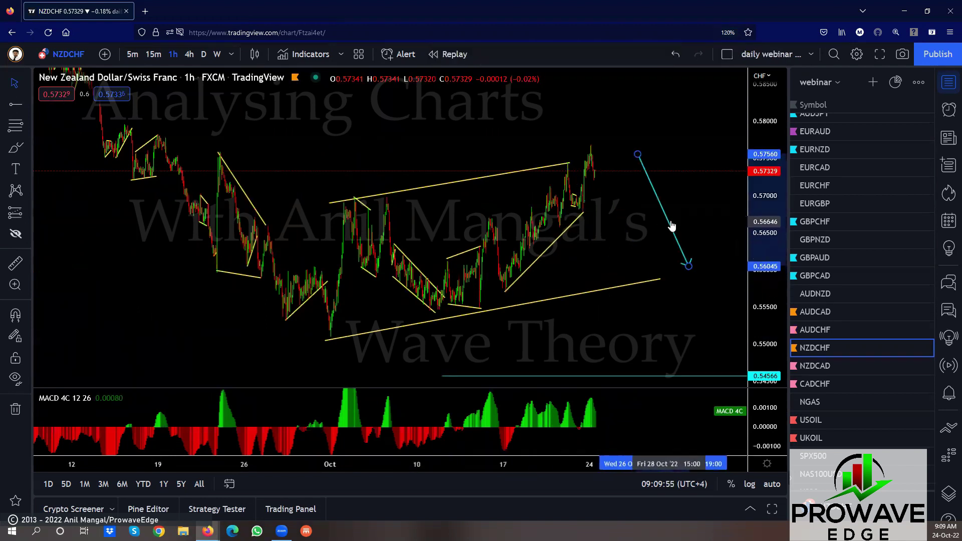
drag(465, 211, 489, 218)
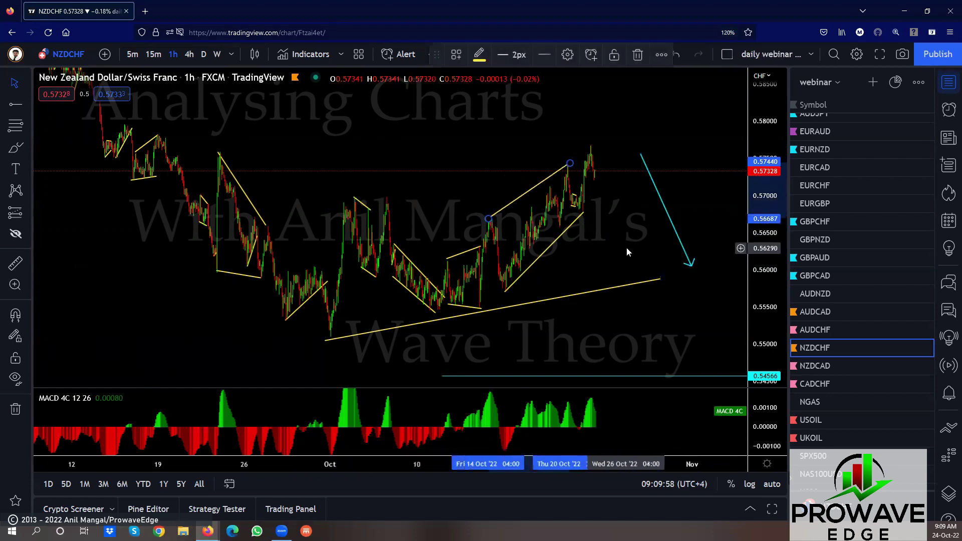
- Re-anchor NZDCHF's falling arrow from 0.57618 at the 24 October high to 0.55828 on the long rising support
scroll(626, 247, up, 1)
drag(681, 257, 624, 267)
drag(575, 159, 575, 149)
drag(625, 278, 608, 287)
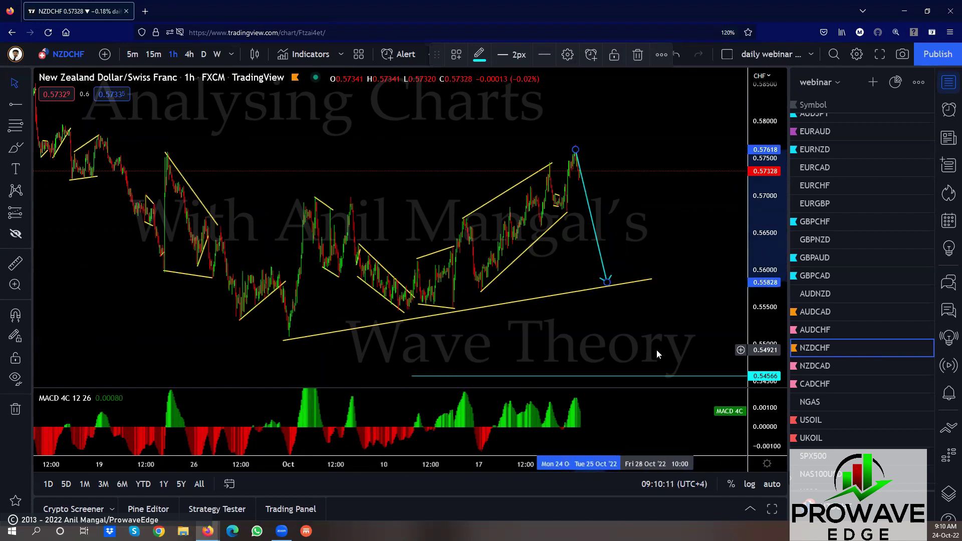
- Place a horizontal ray on NZDCHF at 0.57170, starting at 06:00 on 24 October below the latest pullback low
scroll(694, 279, down, 3)
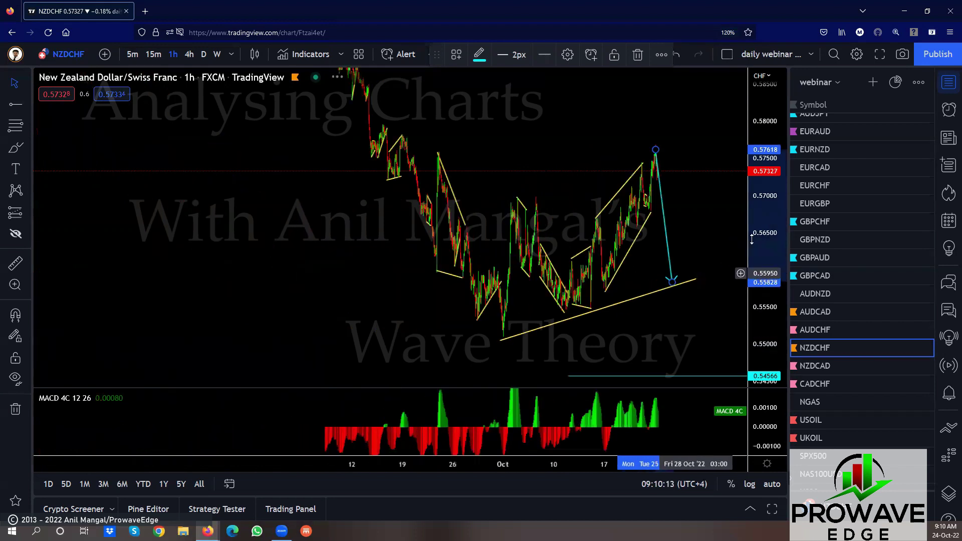
drag(751, 239, 705, 329)
click(703, 330)
drag(630, 304, 544, 312)
scroll(544, 312, up, 4)
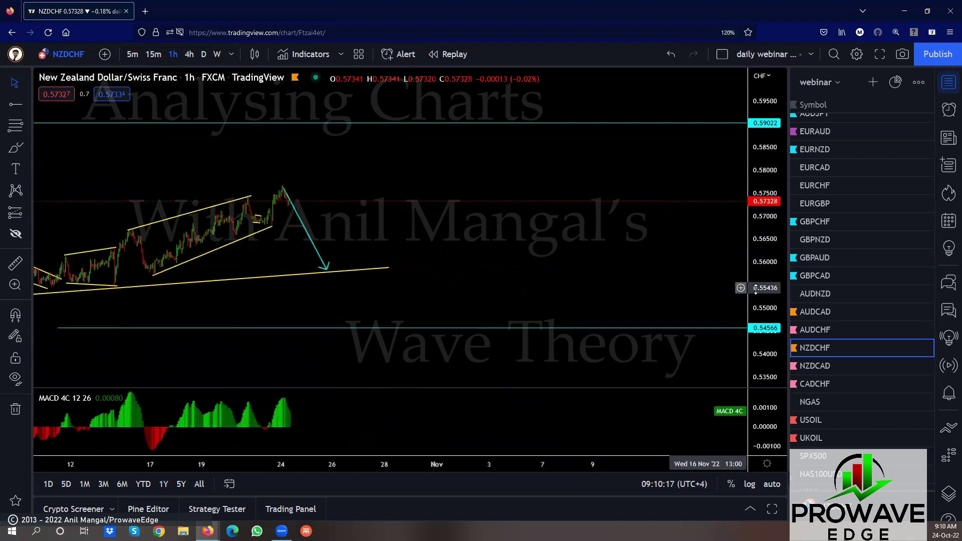
scroll(422, 224, up, 5)
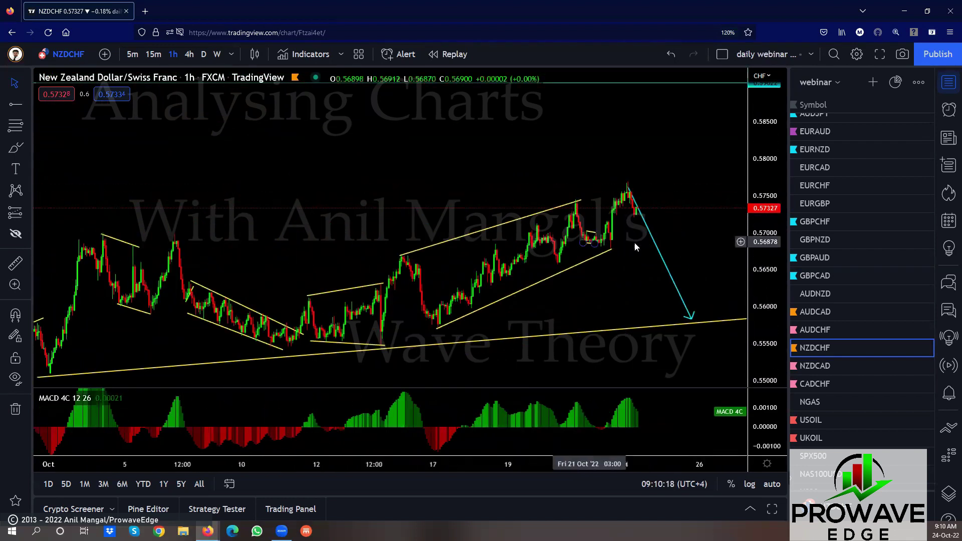
drag(646, 259, 580, 253)
scroll(559, 260, up, 4)
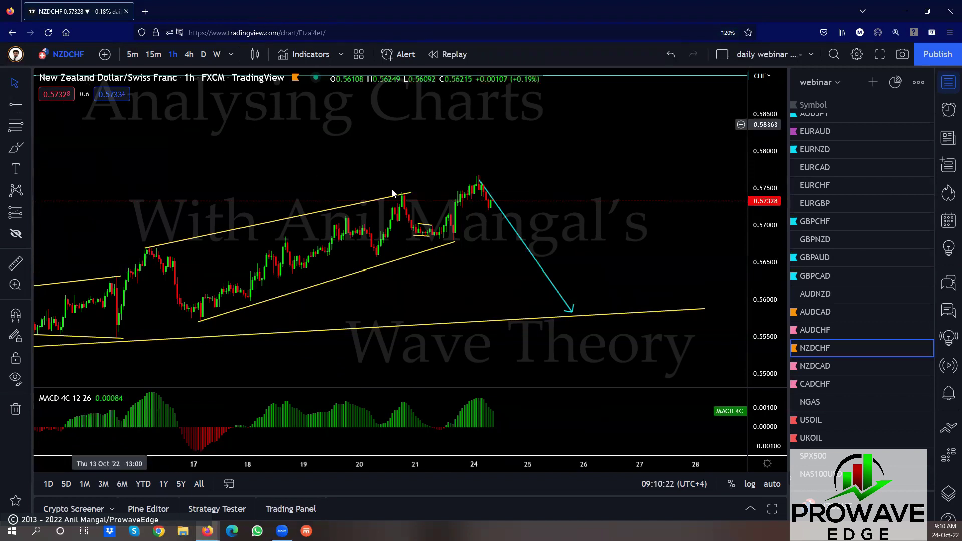
click(486, 212)
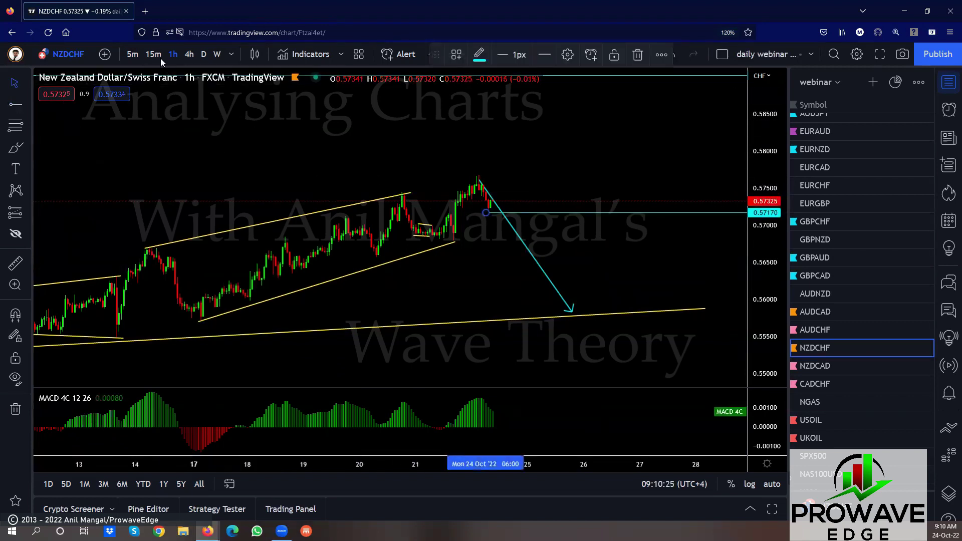
- Switch NZDCHF to the 15-minute timeframe and change its watchlist flag to pink
text(15)
key(Return)
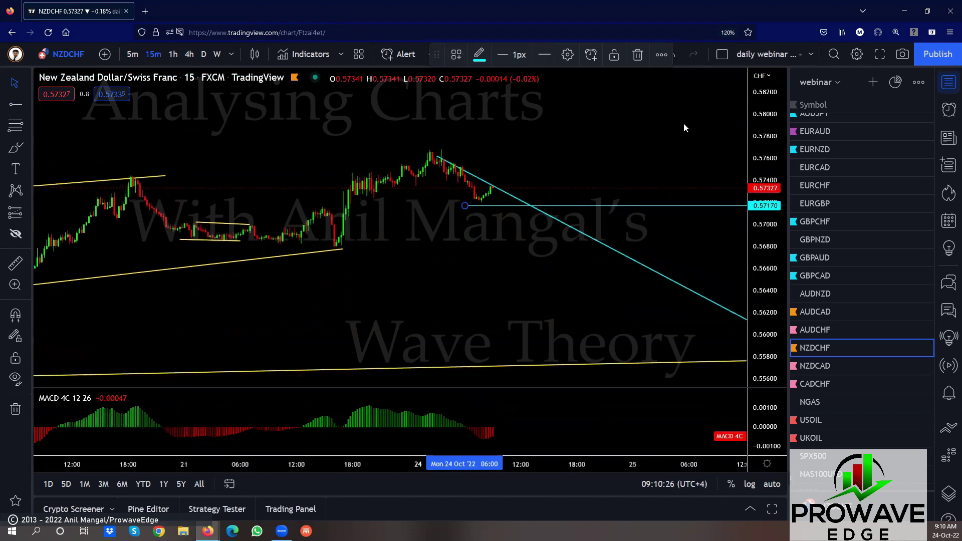
drag(493, 202, 484, 290)
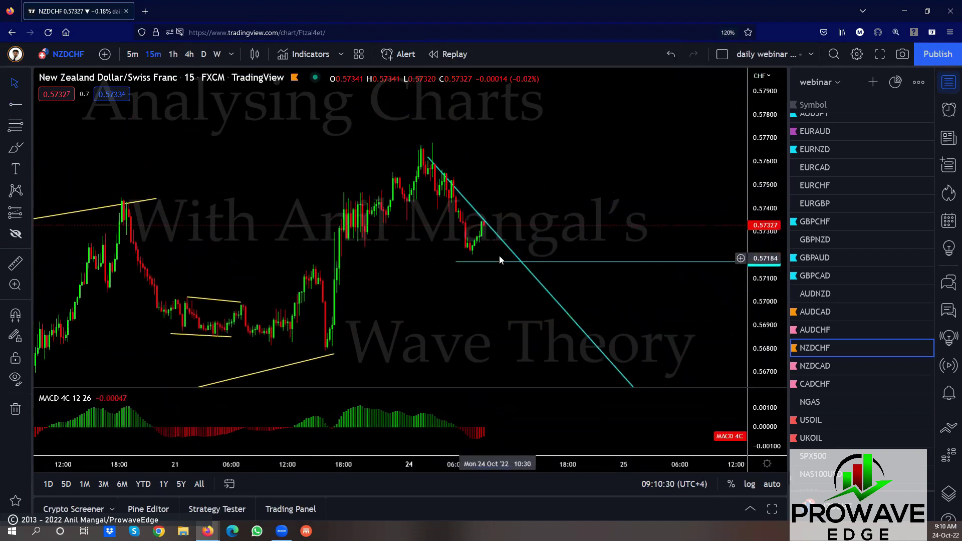
right_click(793, 348)
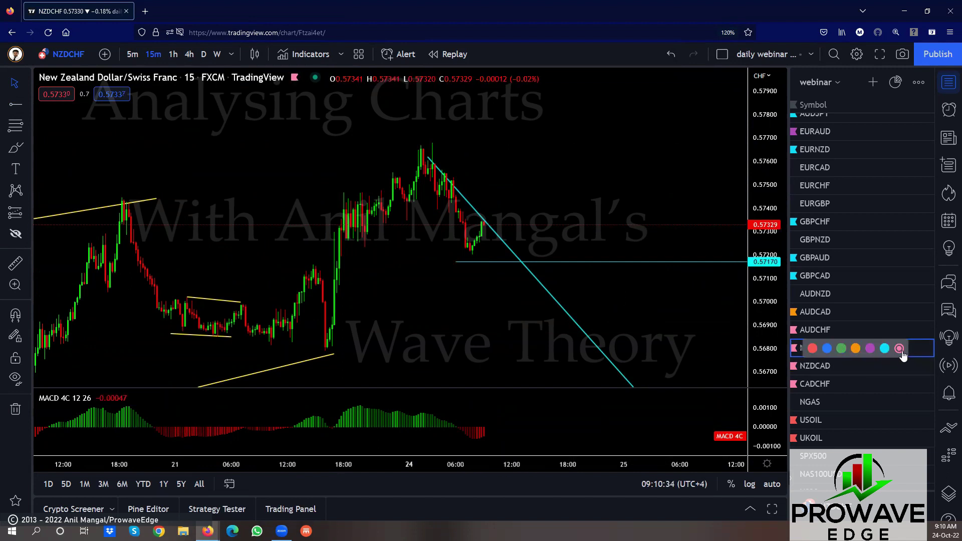
click(901, 349)
- Open the NZDCAD chart and extend the long rising support line along the 21 October low to about 26 October
click(821, 367)
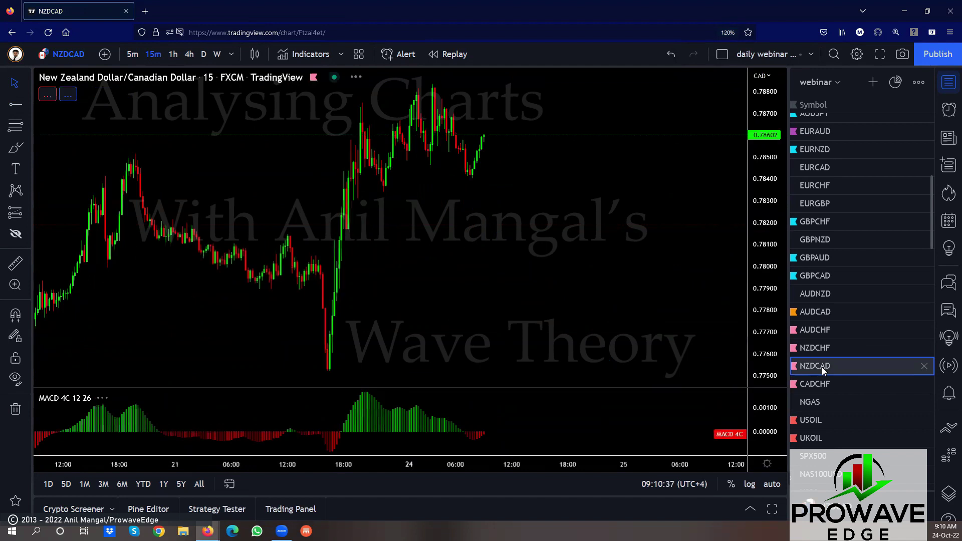
scroll(529, 251, down, 10)
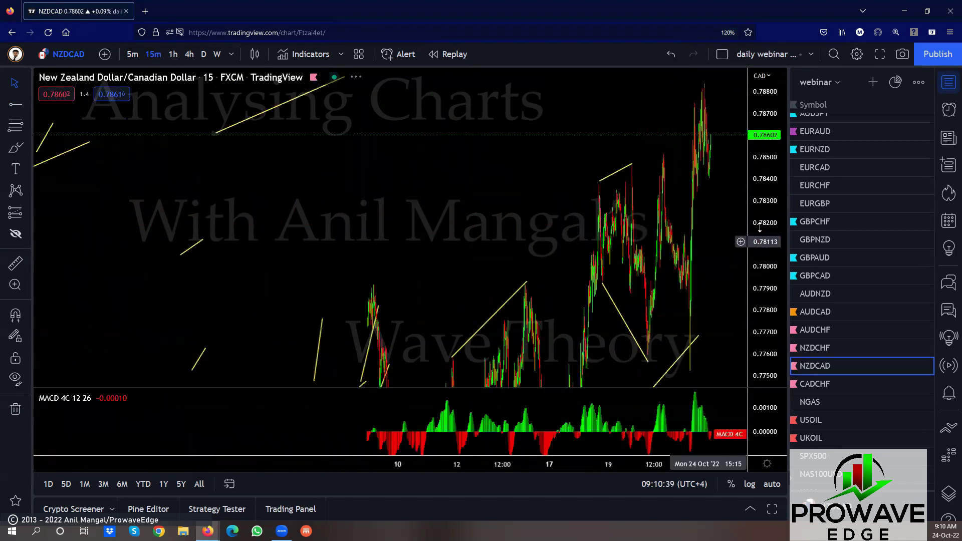
drag(649, 356, 509, 276)
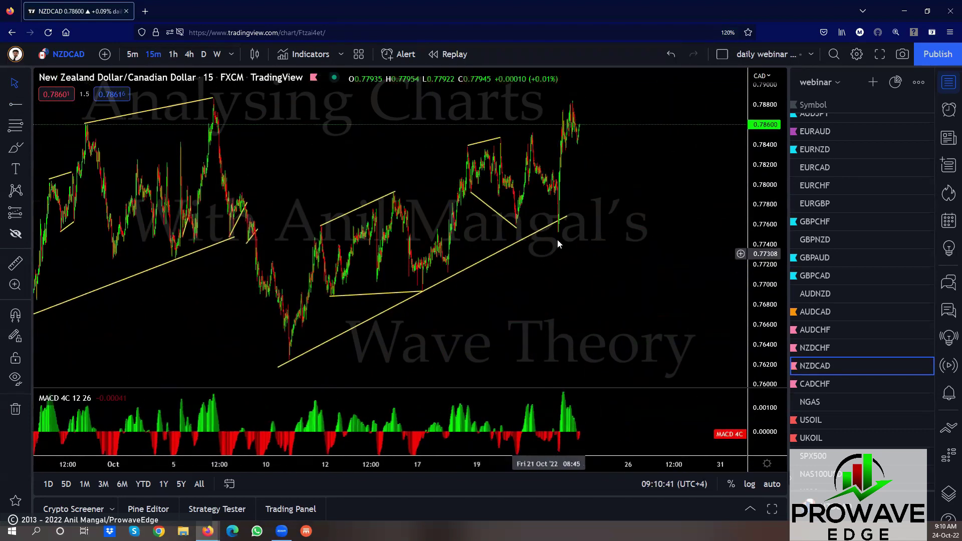
drag(567, 216, 639, 192)
- Extend NZDCAD's latest pattern lines to the 20 October high and 21 October low, and end the earlier pattern's lower line at 0.76911
drag(500, 137, 532, 135)
drag(516, 228, 557, 235)
mouse_move(423, 290)
mouse_down()
mouse_move(429, 307)
mouse_move(423, 293)
mouse_up()
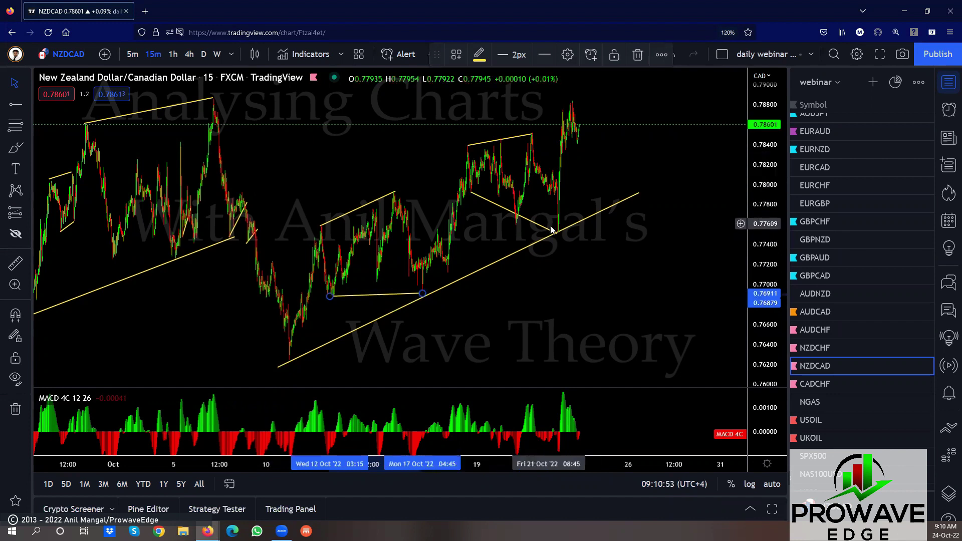
- Examine NZDCAD's 24 October price action up close, and how it fits the larger swing above the rising support
scroll(643, 296, down, 3)
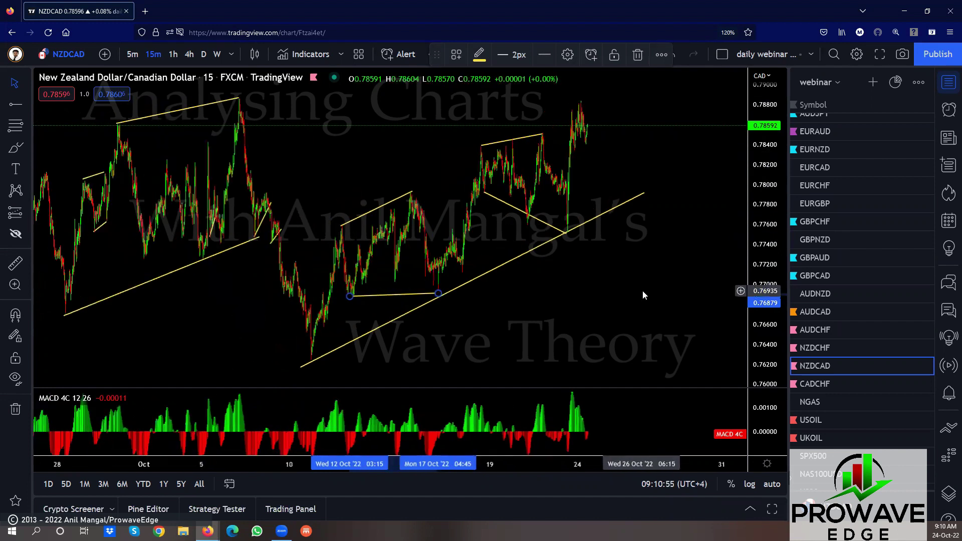
scroll(701, 323, up, 5)
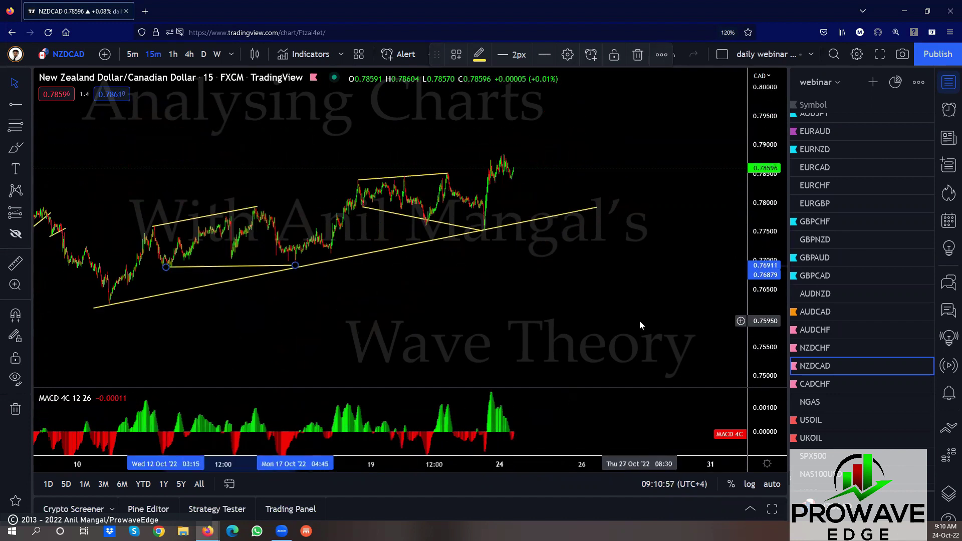
drag(756, 323, 756, 135)
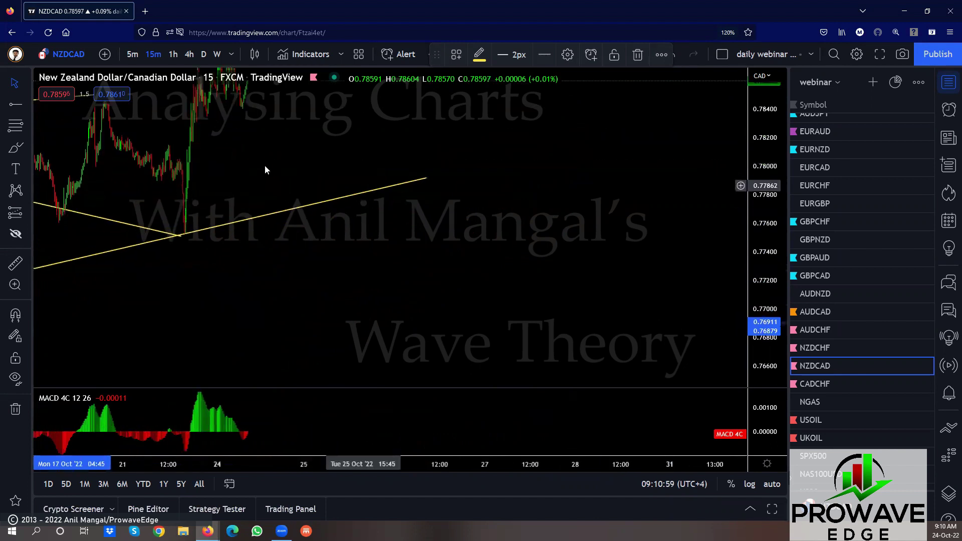
drag(247, 154, 543, 279)
scroll(517, 266, up, 3)
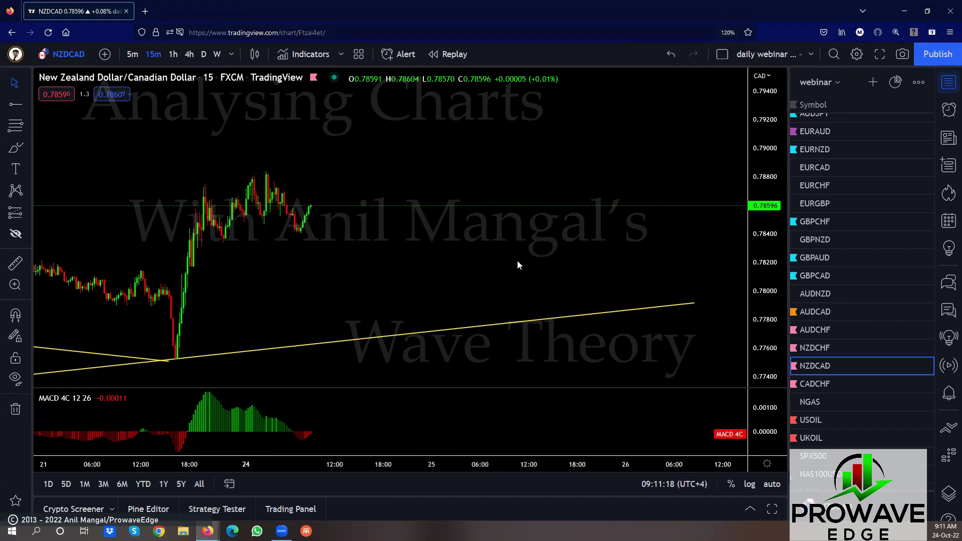
scroll(524, 252, down, 5)
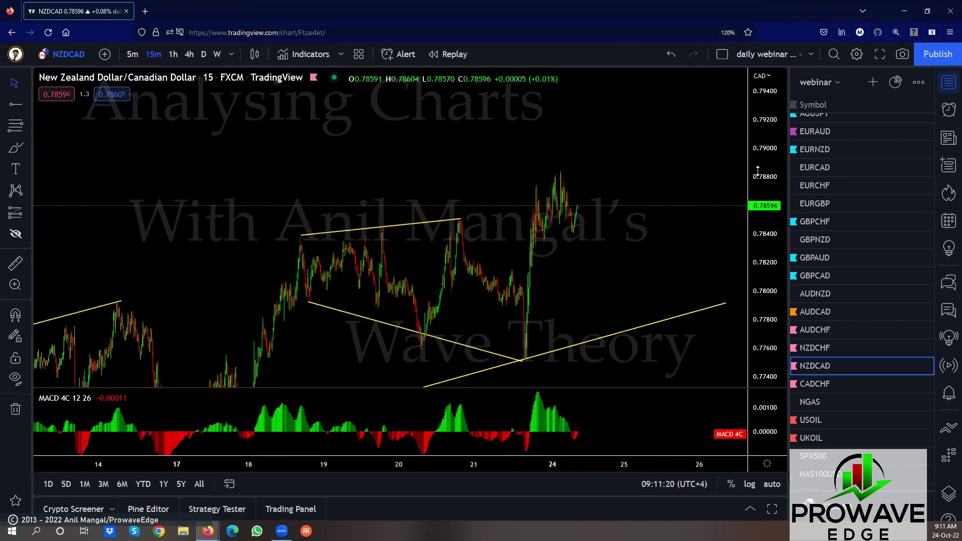
scroll(610, 343, down, 5)
scroll(608, 261, down, 5)
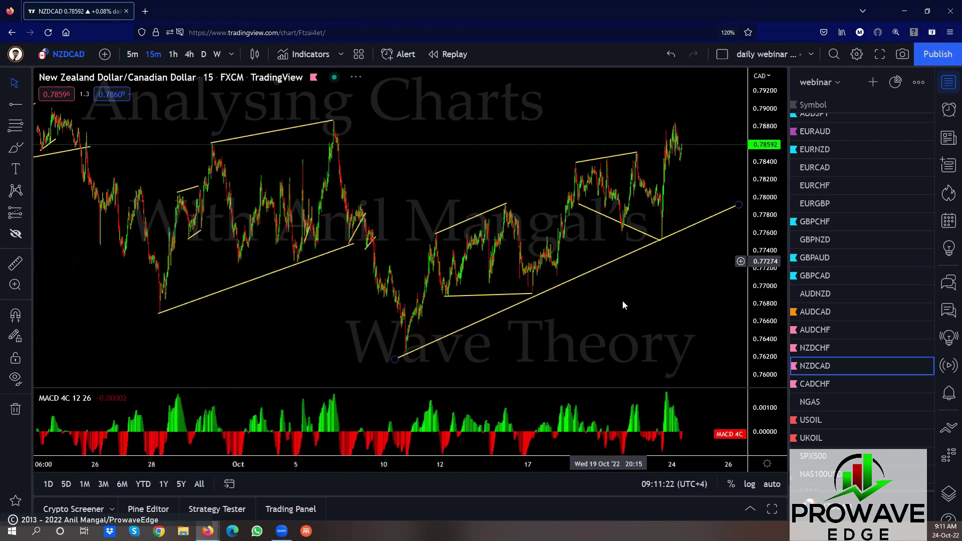
- Open the CADCHF chart and delete the cyan horizontal level at 0.72901
key(Down)
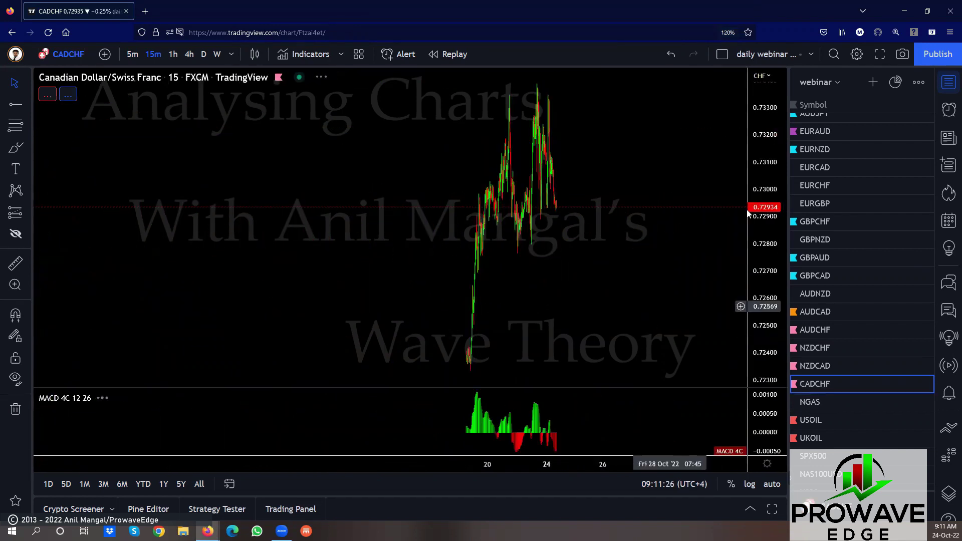
scroll(704, 356, up, 5)
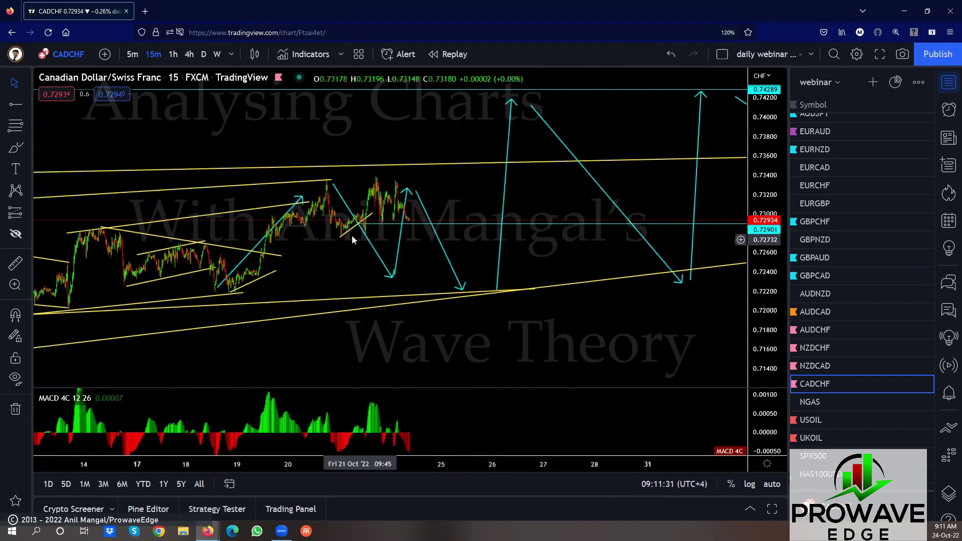
scroll(397, 316, down, 4)
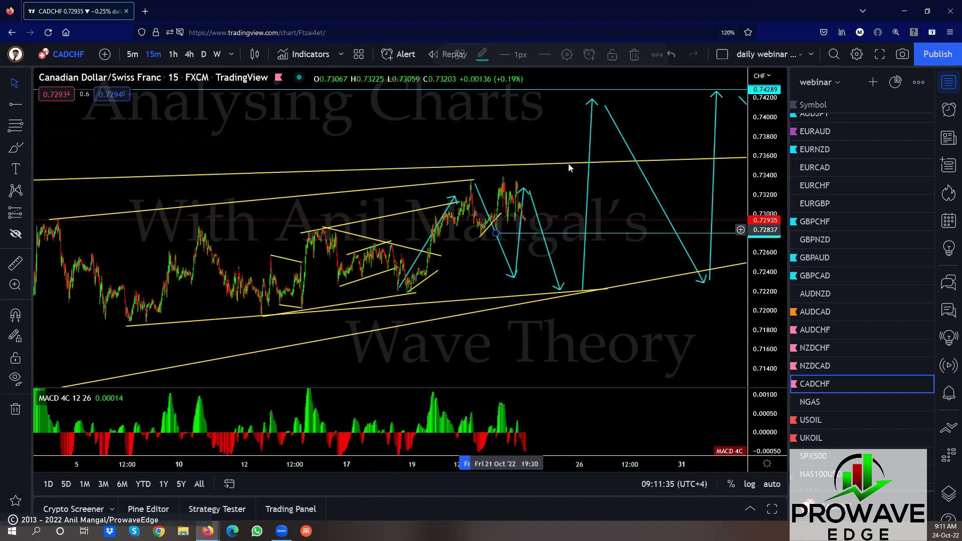
scroll(465, 257, up, 3)
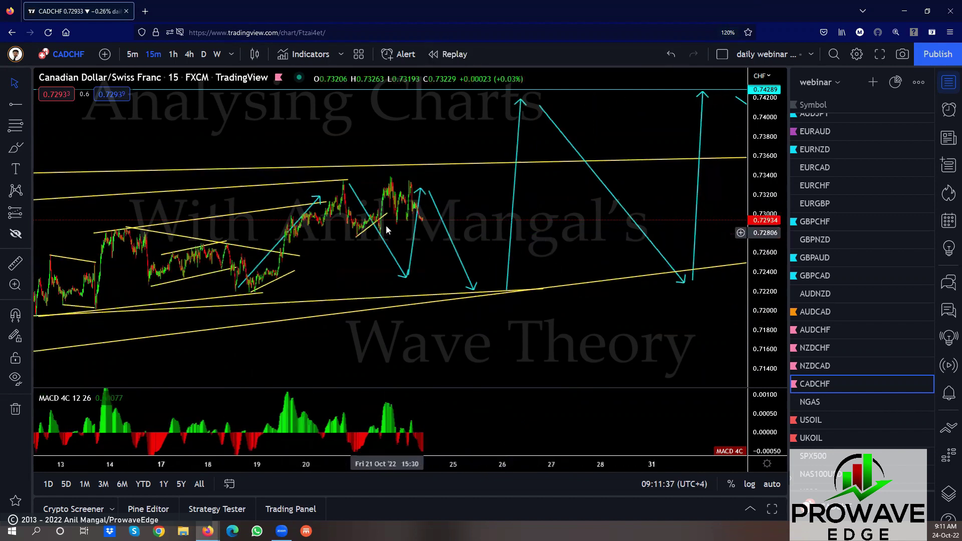
- Realign the short support line under the 21 October lows so it ends at 0.72781 around midday on 21 October
click(403, 234)
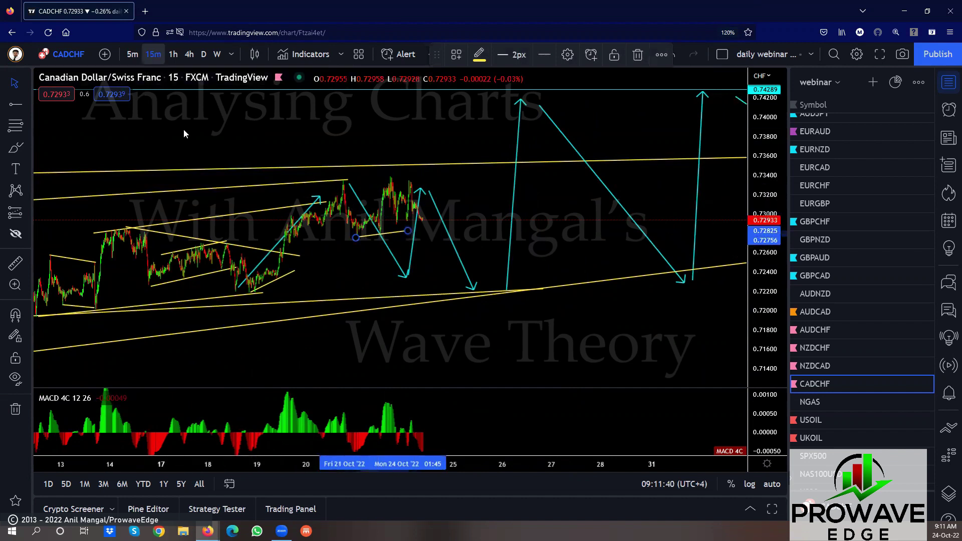
scroll(522, 191, up, 3)
scroll(417, 207, up, 5)
drag(178, 169, 521, 216)
scroll(469, 183, up, 3)
drag(402, 258, 334, 265)
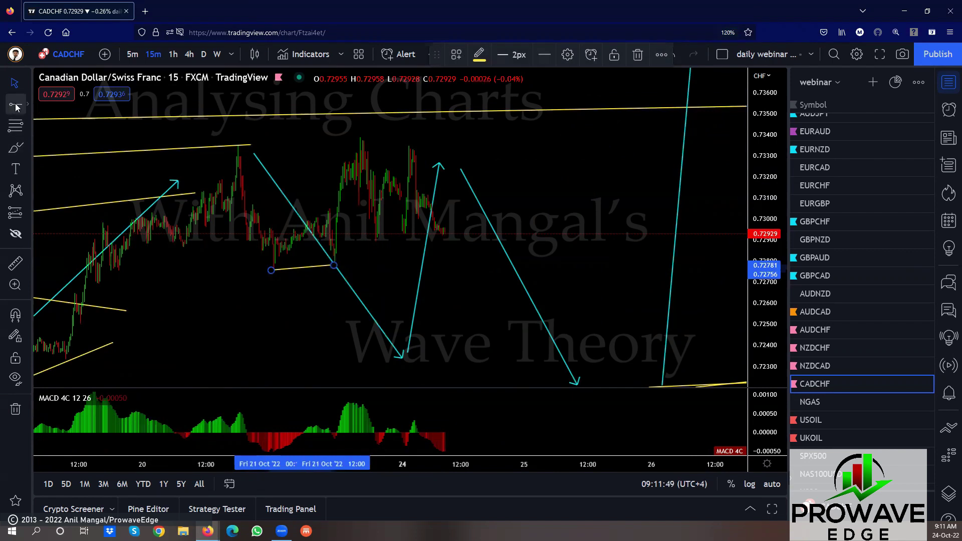
- Extend the upper resistance line to 0.73412 on 24 October and draw a falling trendline from the 20 October high to 0.73038
drag(253, 147, 425, 132)
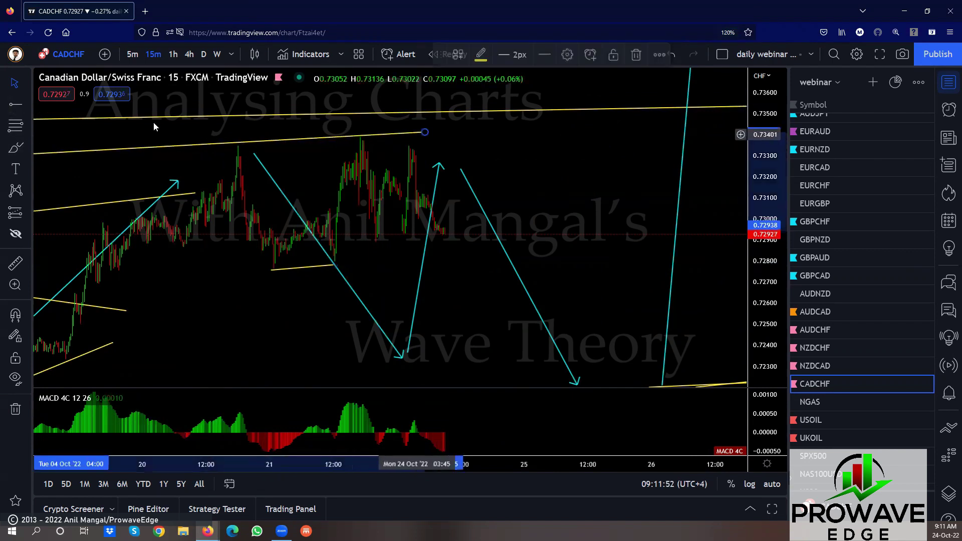
click(26, 104)
click(67, 104)
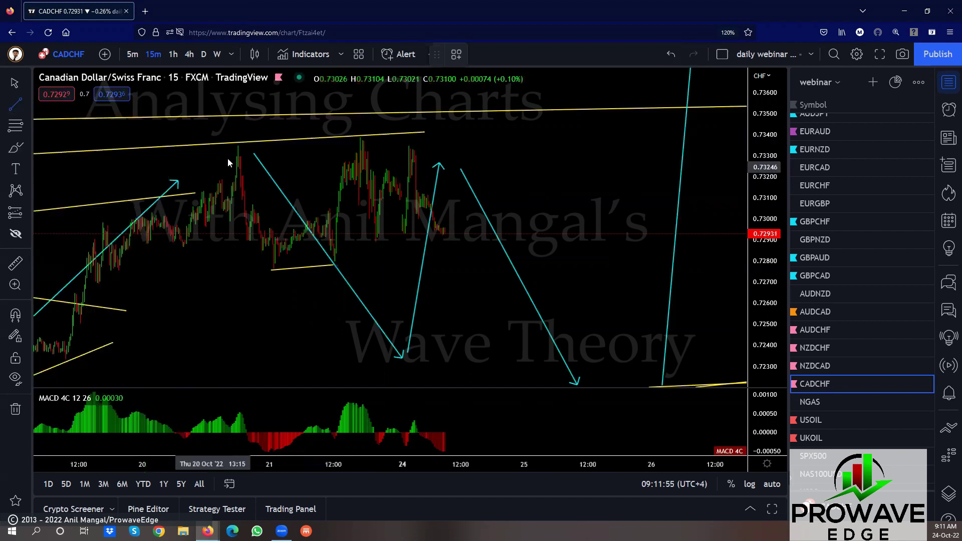
click(237, 148)
click(334, 210)
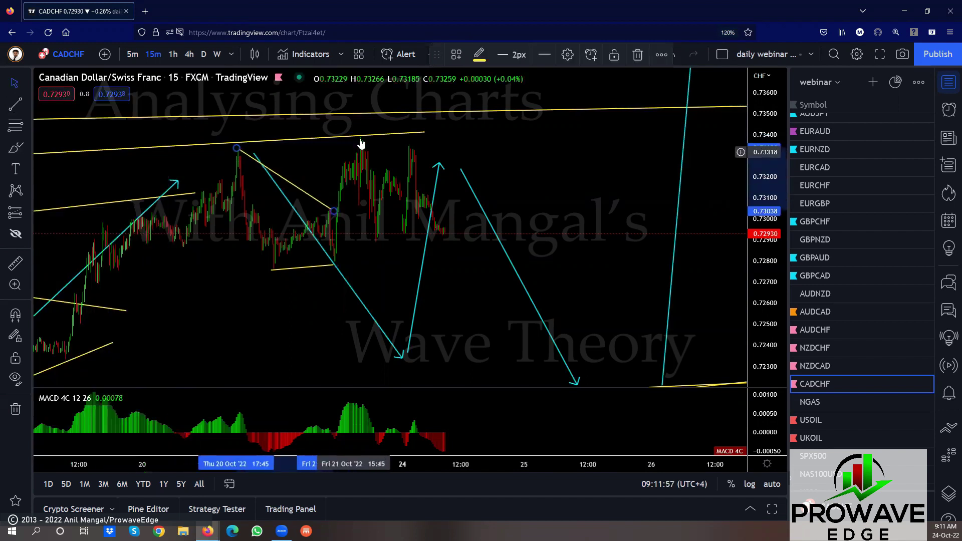
- Draw short trendlines under the 21 and 24 October lows, ending at 0.72927, and up to the 24 October high near 0.73343
click(15, 105)
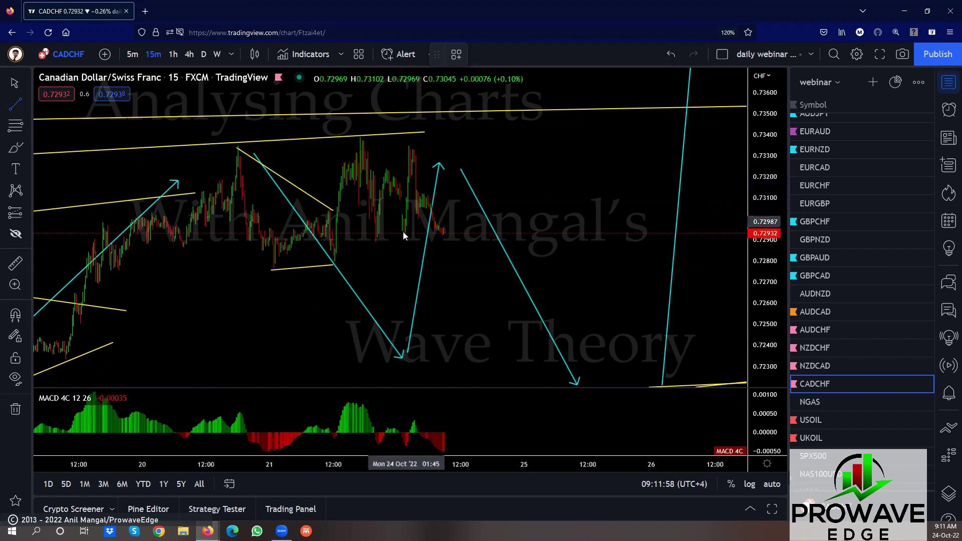
click(375, 242)
click(406, 234)
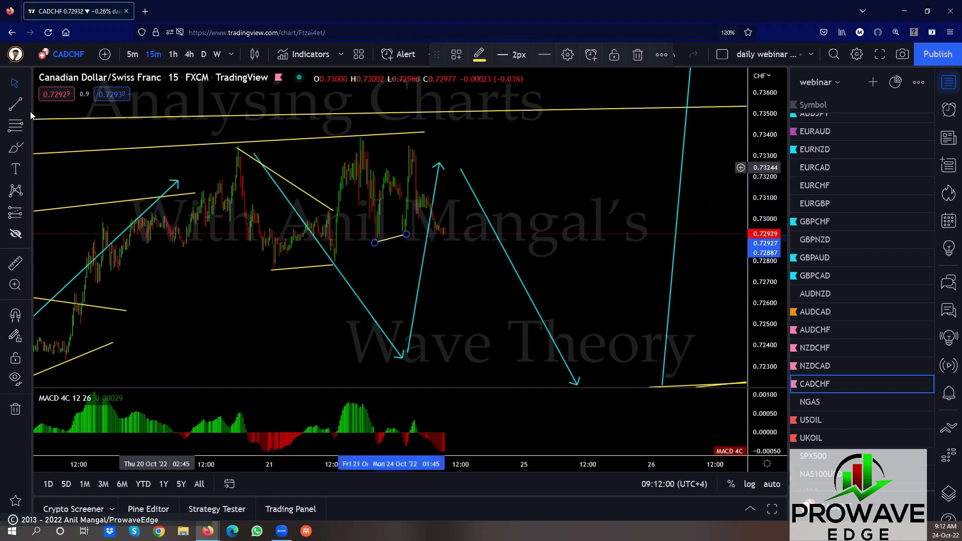
key(alt+t)
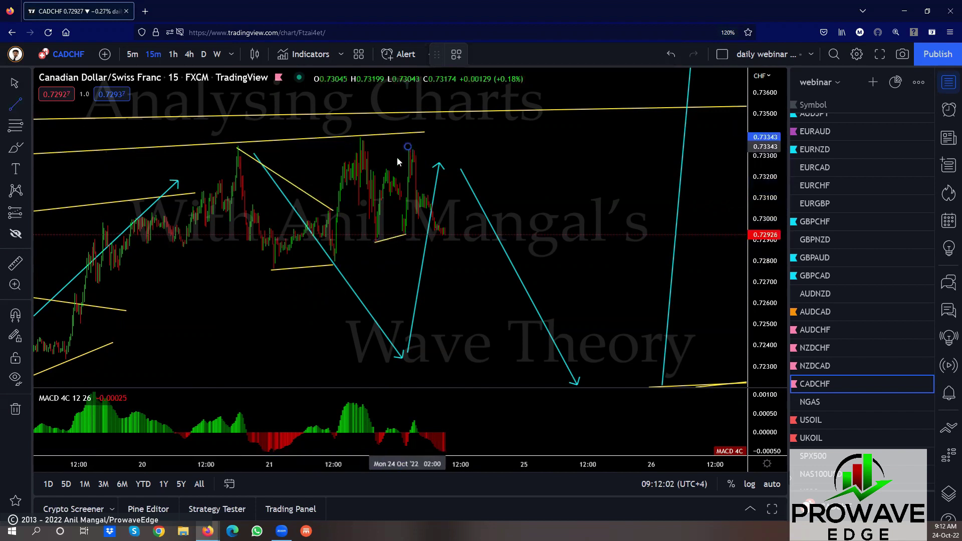
- Shift the three short-term projection arrows to start at the 21 October high, with the final down arrow running from 0.73354 to 0.72328
drag(448, 276, 418, 218)
scroll(429, 205, down, 6)
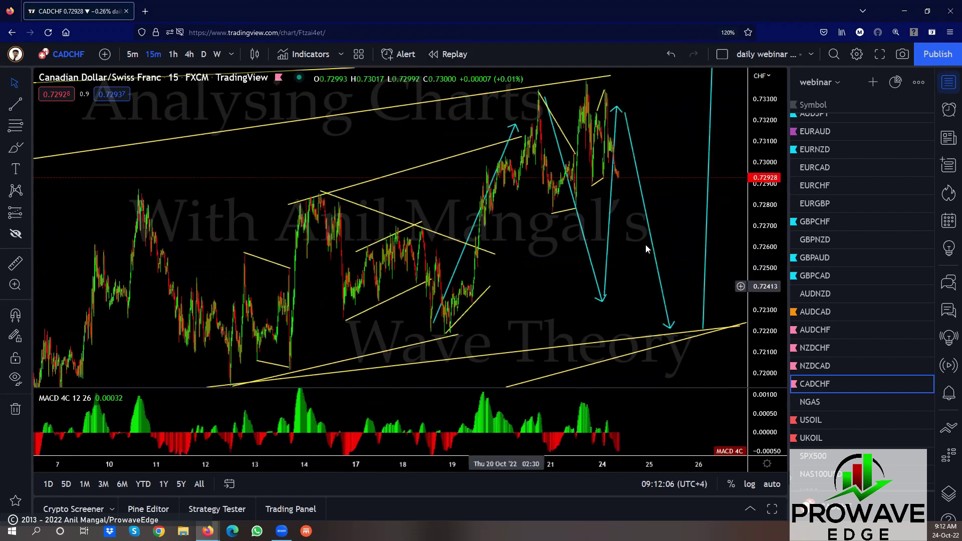
scroll(550, 228, down, 4)
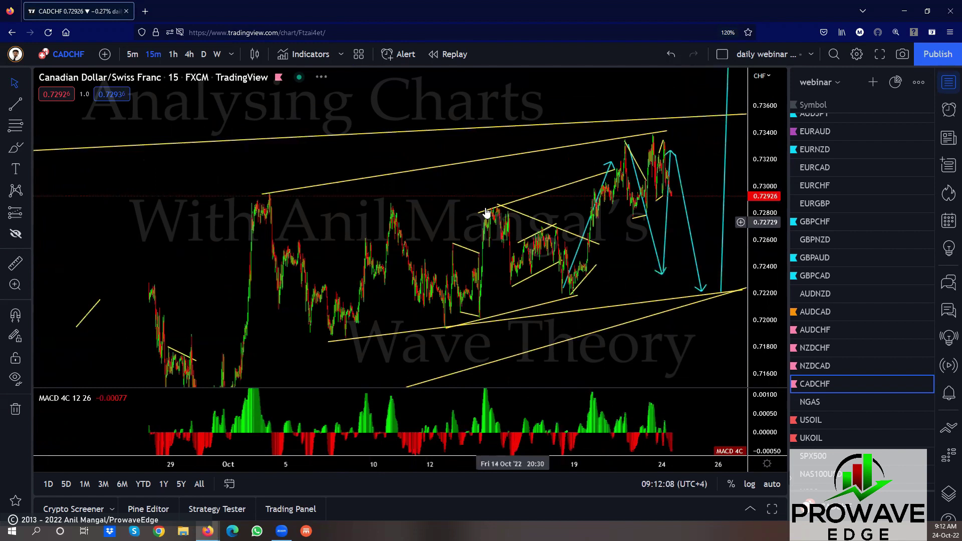
drag(402, 182, 307, 164)
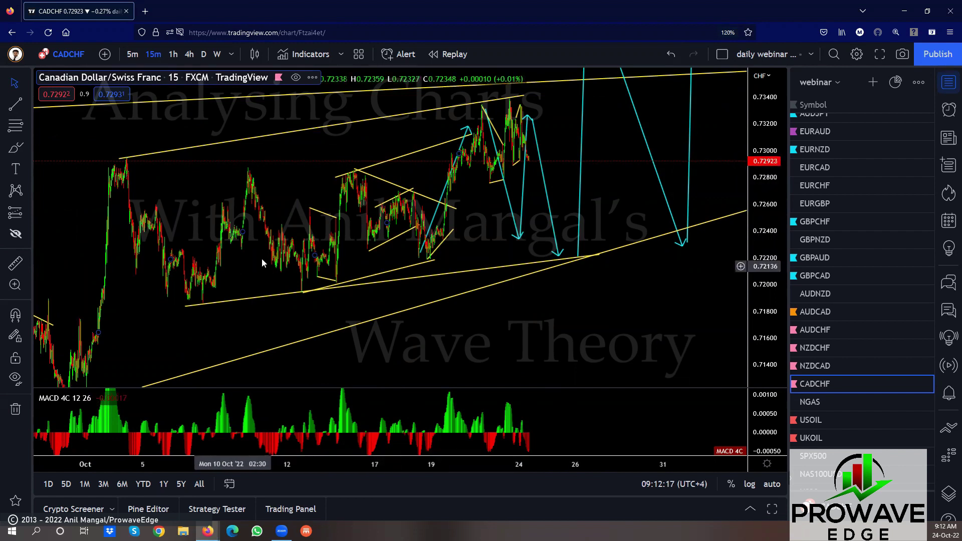
scroll(434, 249, up, 4)
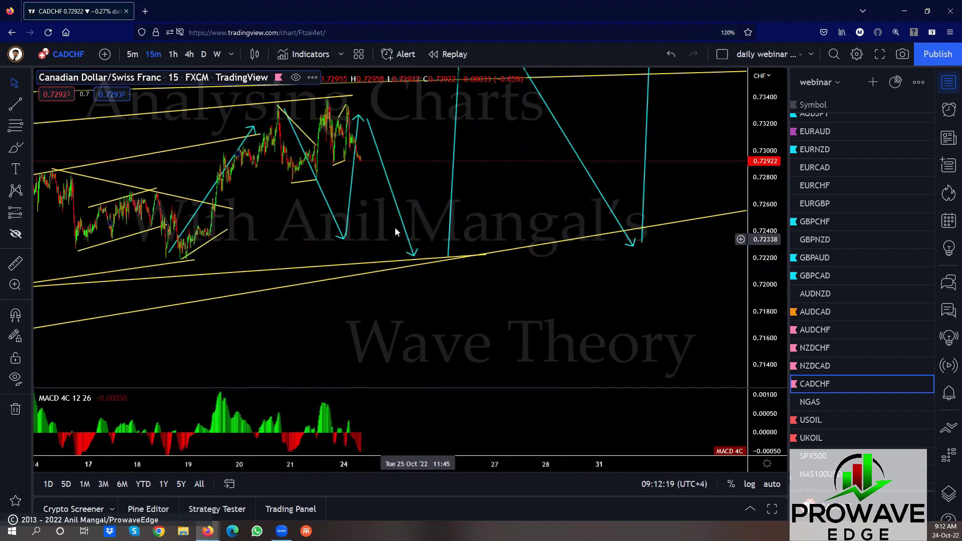
drag(420, 198, 510, 196)
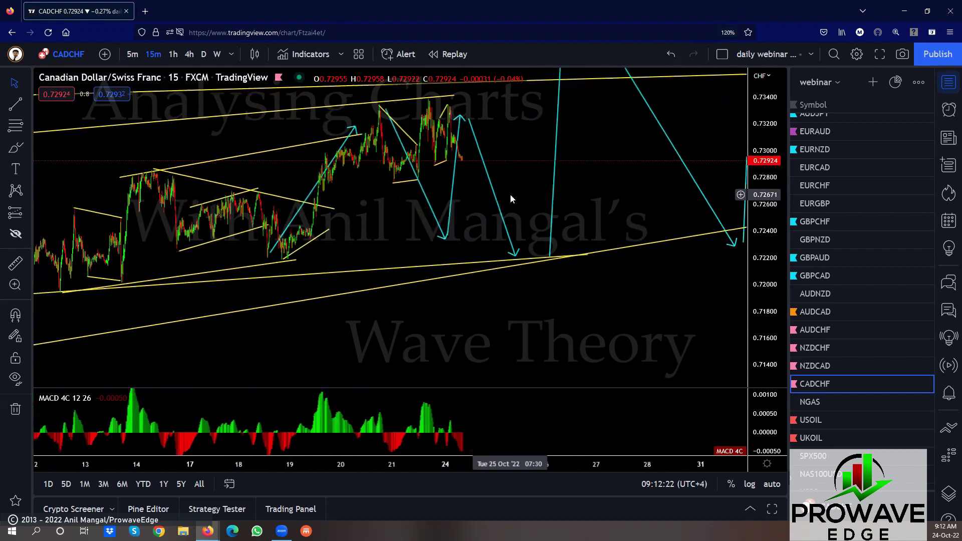
scroll(479, 225, up, 3)
mouse_move(314, 189)
mouse_down()
mouse_move(381, 187)
mouse_move(368, 184)
mouse_move(434, 215)
mouse_move(511, 201)
mouse_up()
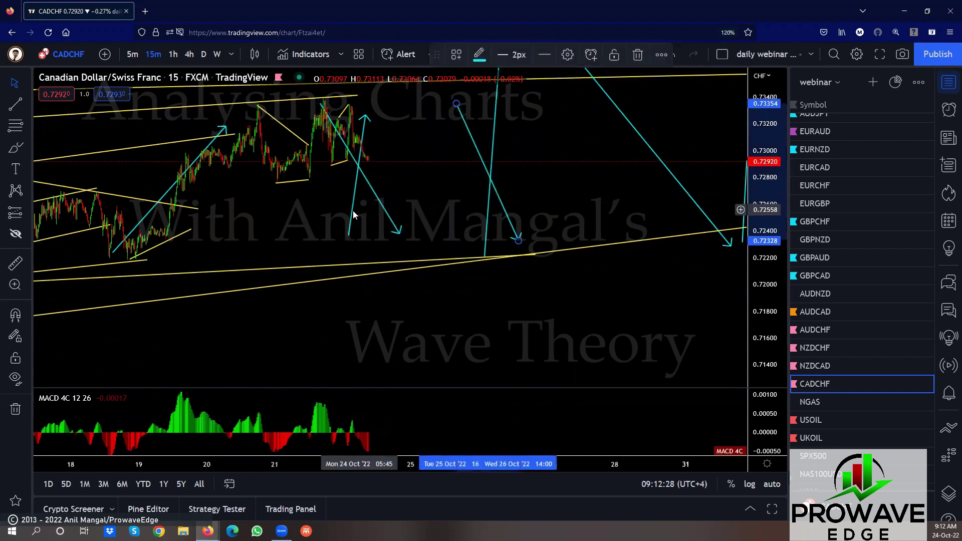
drag(353, 212, 406, 205)
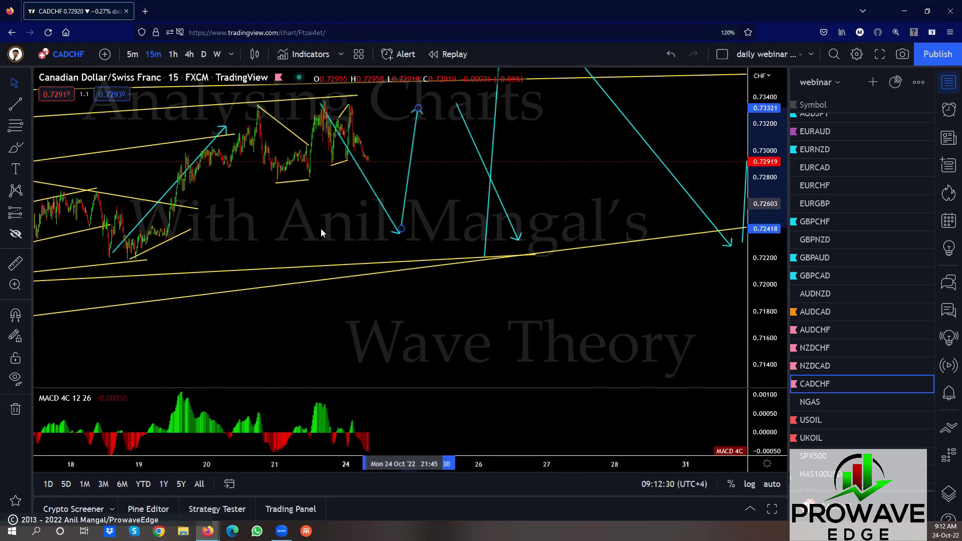
- Anchor the shorter resistance line at the 14 October high, 0.72859, and extend it up to the 21 October highs
scroll(314, 221, down, 2)
scroll(315, 225, down, 3)
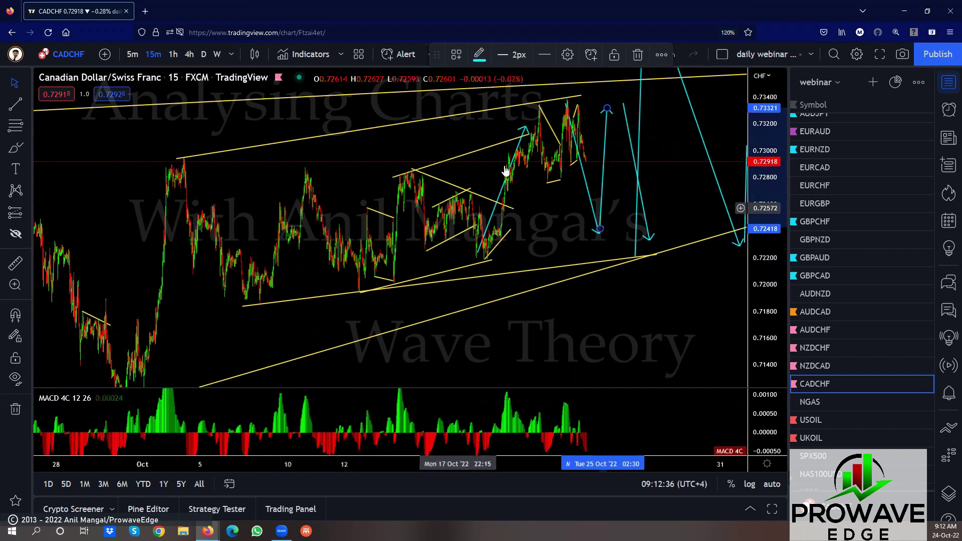
drag(493, 144, 485, 127)
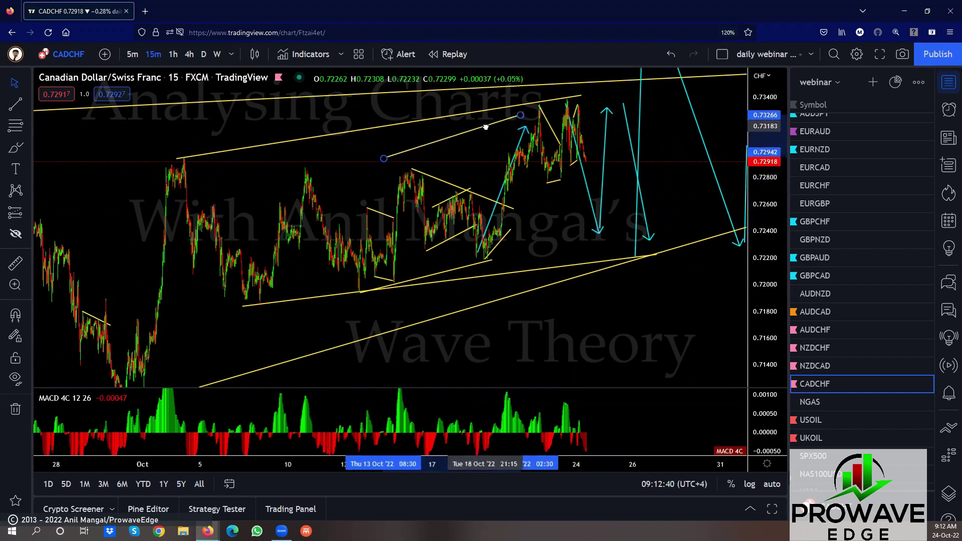
drag(383, 159, 404, 169)
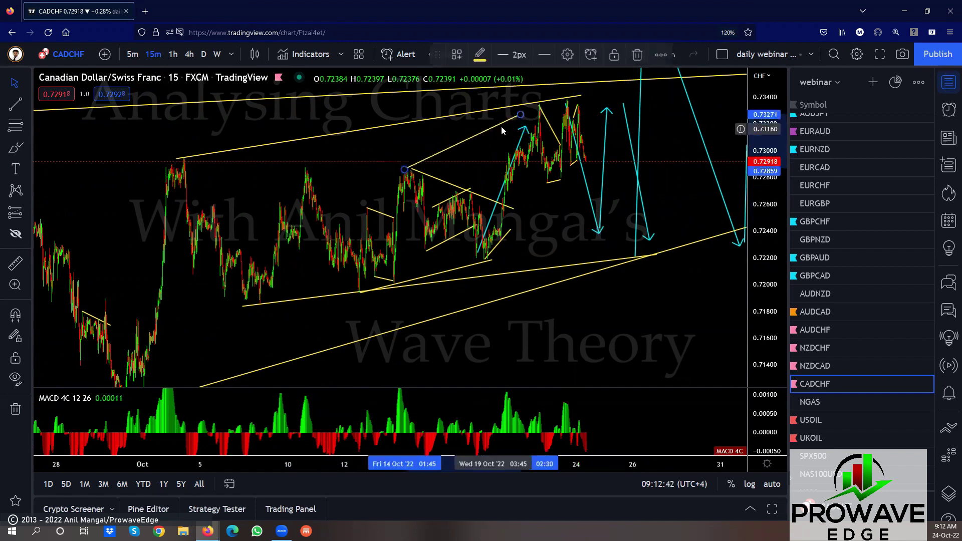
drag(520, 114, 559, 101)
- Delete the short rising line under the 19 October lows and the cyan up arrow over the rally into 20 October
drag(510, 229, 519, 247)
click(423, 222)
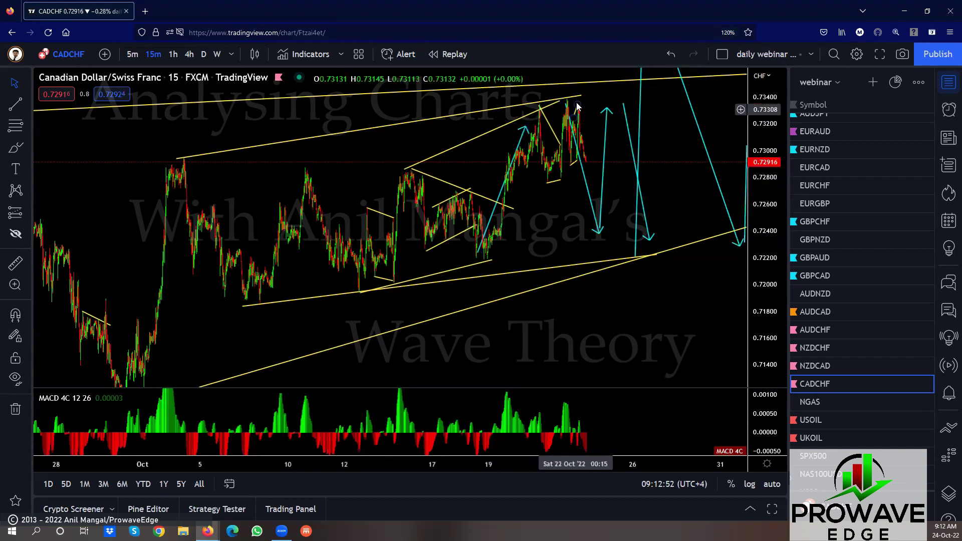
click(525, 135)
mouse_move(526, 138)
mouse_down()
mouse_move(563, 120)
mouse_move(473, 124)
mouse_up()
click(639, 55)
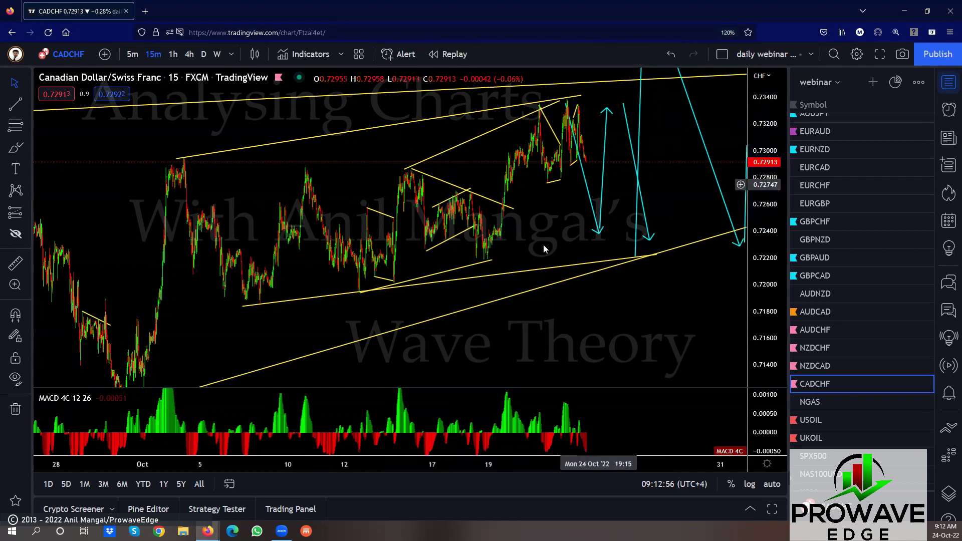
- Run the inner support line from 0.71822 on 6 October to 0.72302 on 26 October, and shift the second down arrow's start slightly earlier
scroll(531, 248, up, 1)
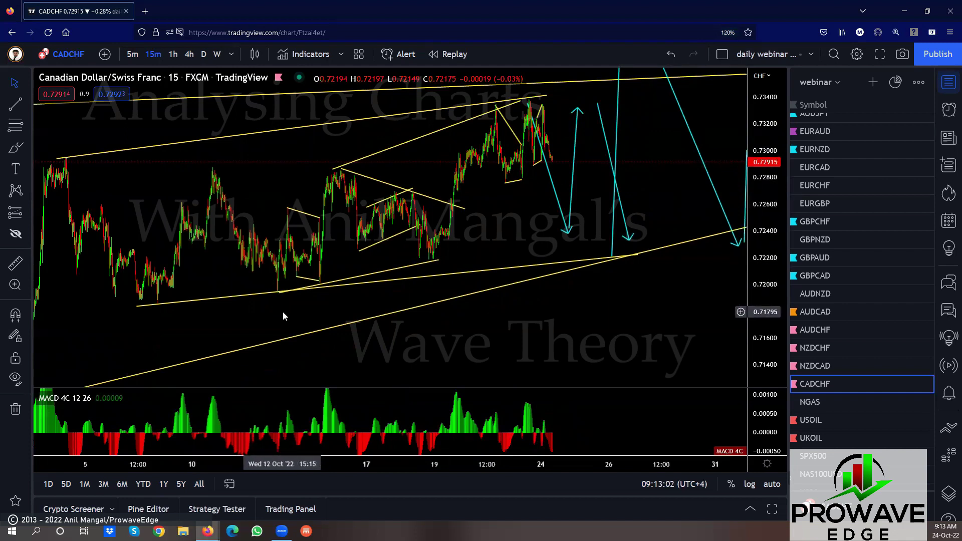
drag(142, 307, 146, 323)
drag(642, 270, 628, 218)
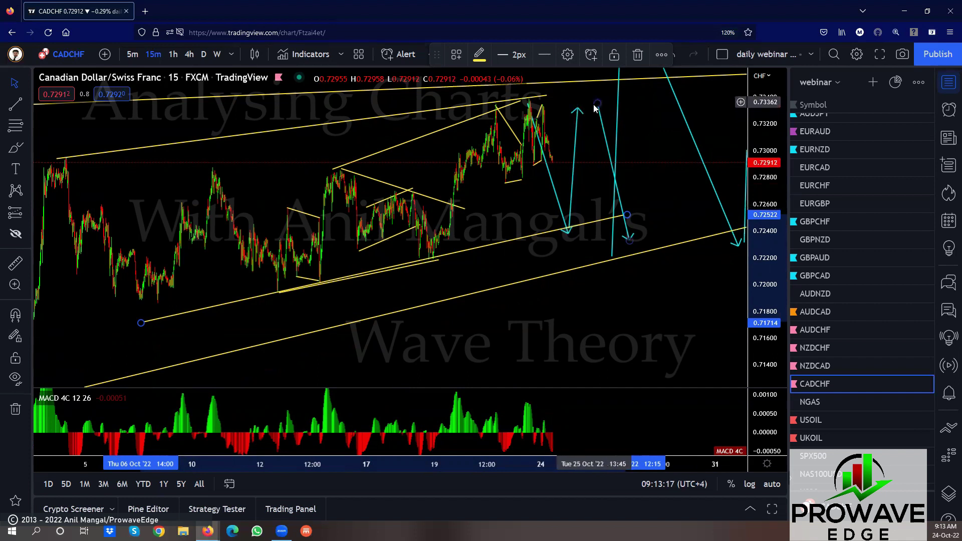
drag(596, 104, 590, 110)
drag(628, 221, 636, 245)
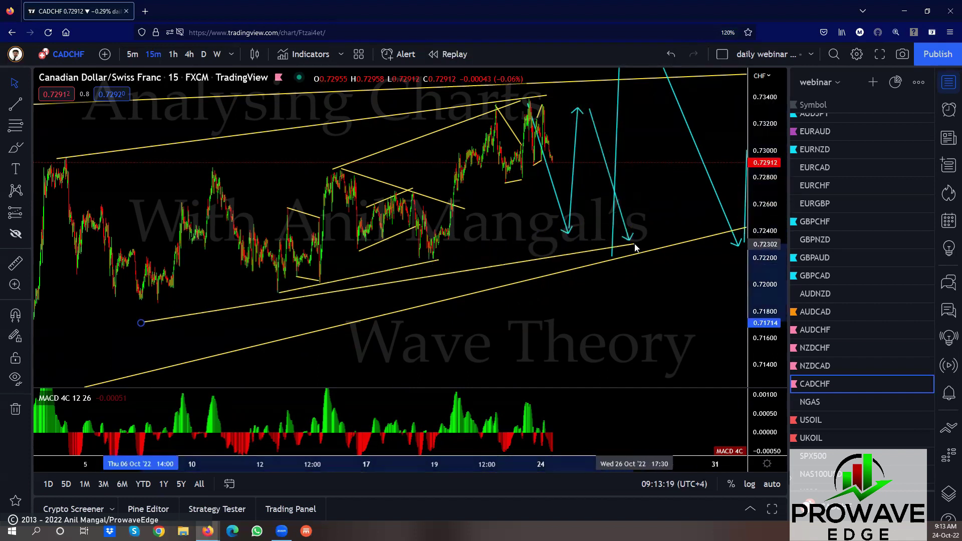
click(150, 313)
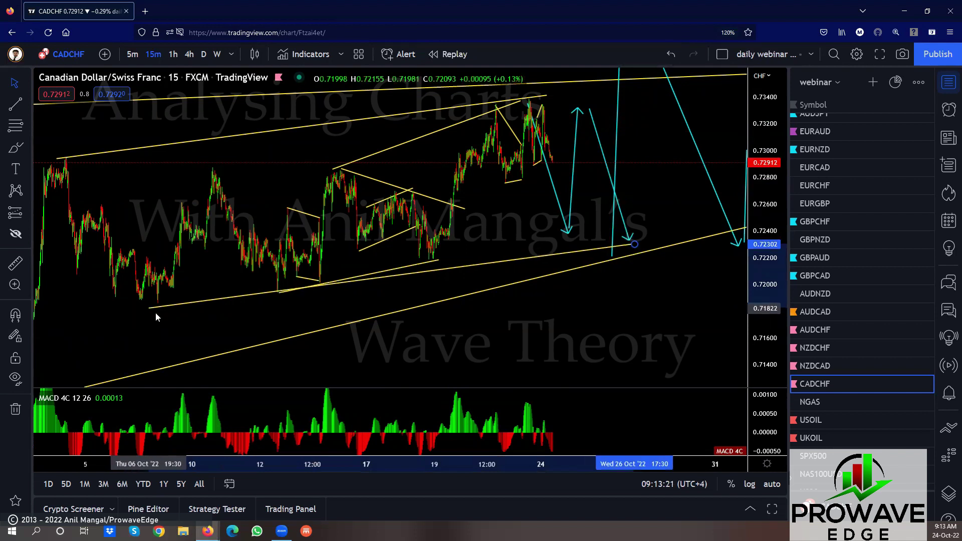
- Examine CADCHF's pattern lines and projected path on the 15-minute, 4-hour and 1-hour timeframes
scroll(436, 350, down, 2)
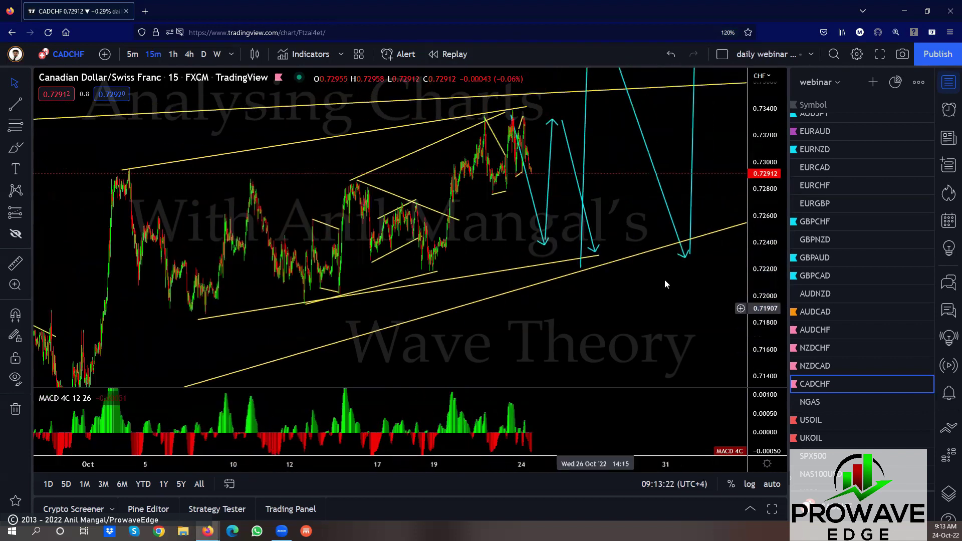
drag(764, 221, 763, 293)
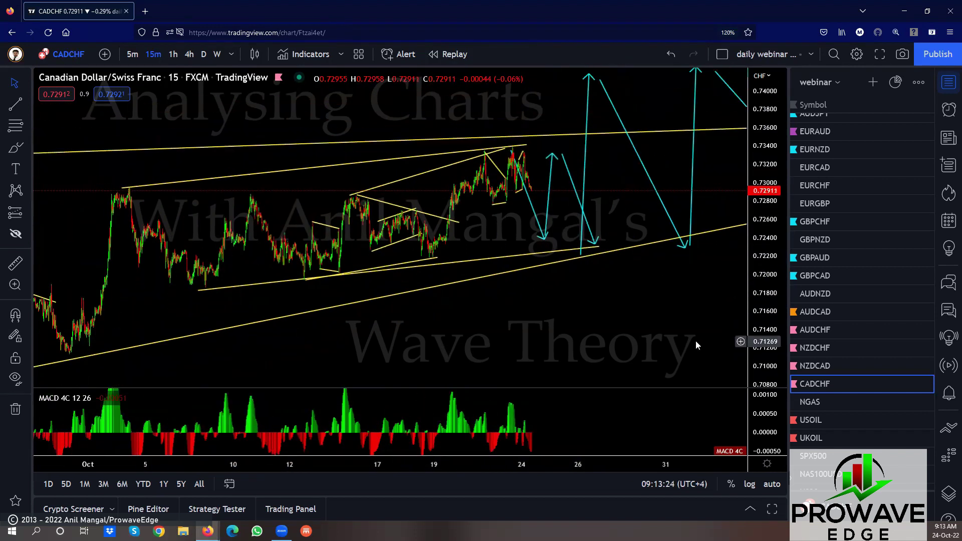
click(188, 54)
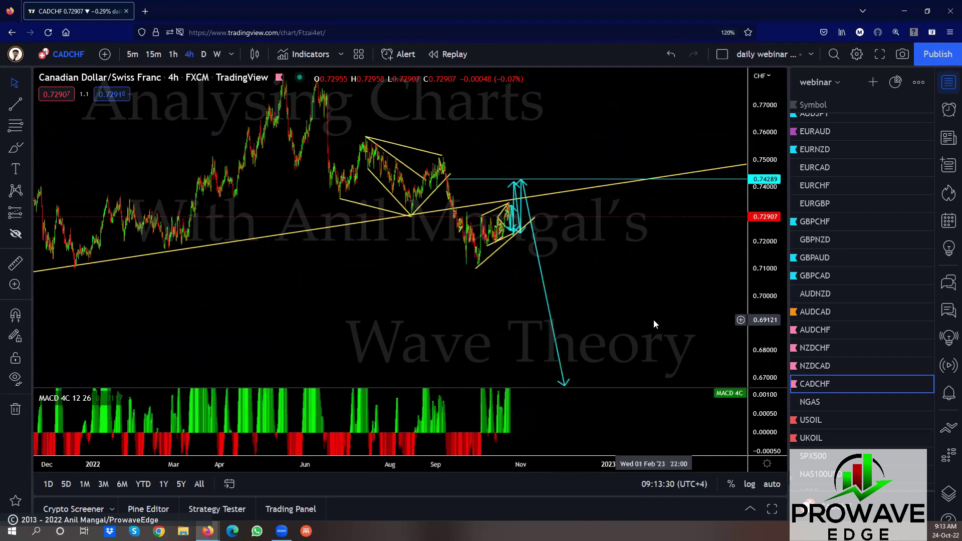
scroll(653, 319, up, 3)
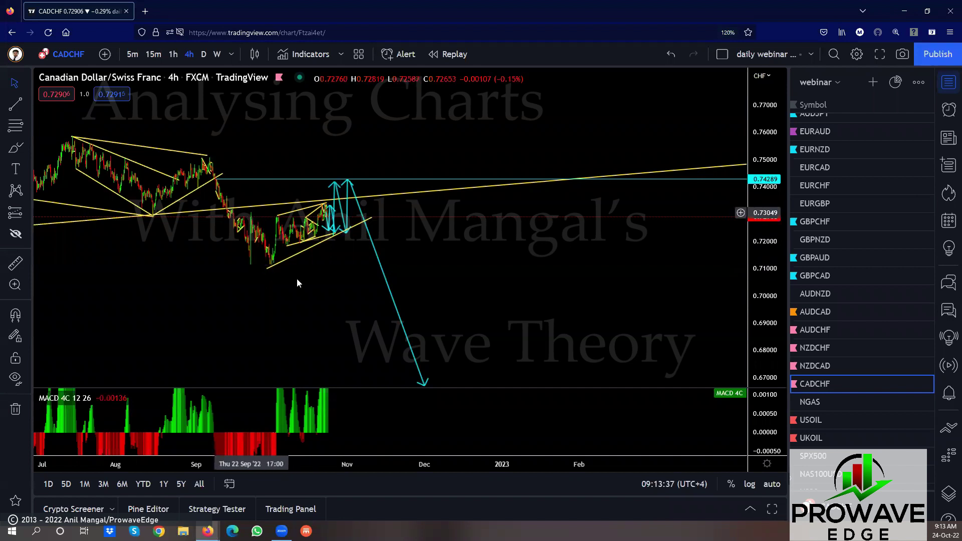
drag(303, 307, 489, 289)
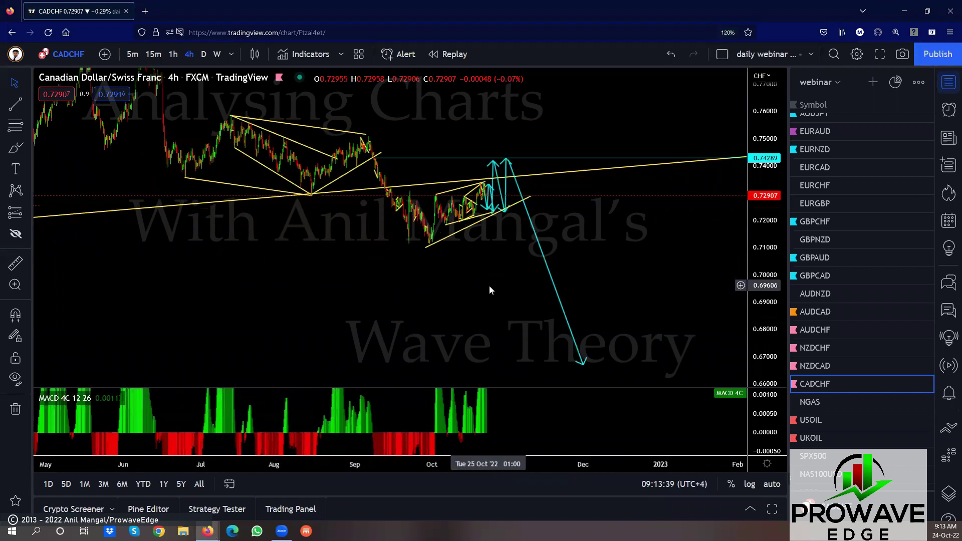
click(170, 54)
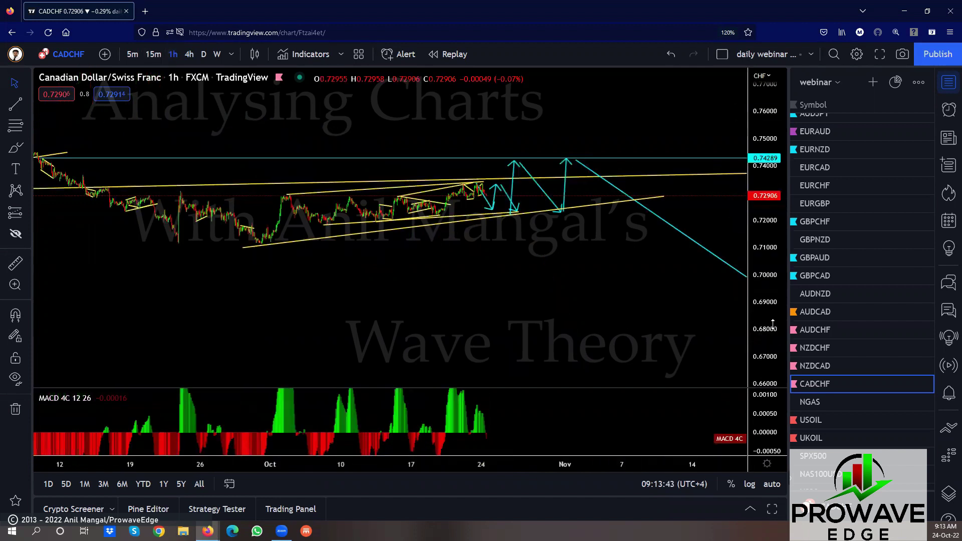
drag(773, 323, 773, 113)
scroll(496, 232, up, 10)
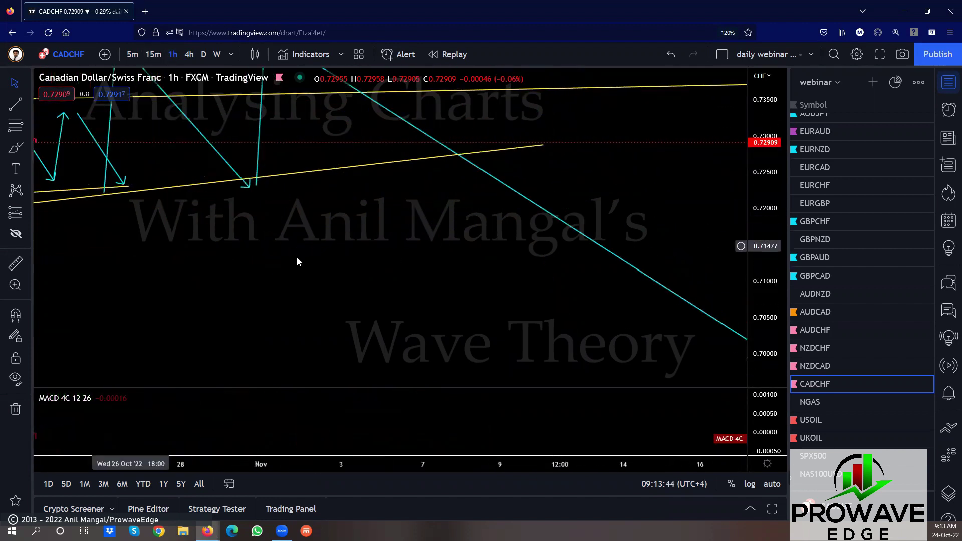
drag(297, 262, 590, 262)
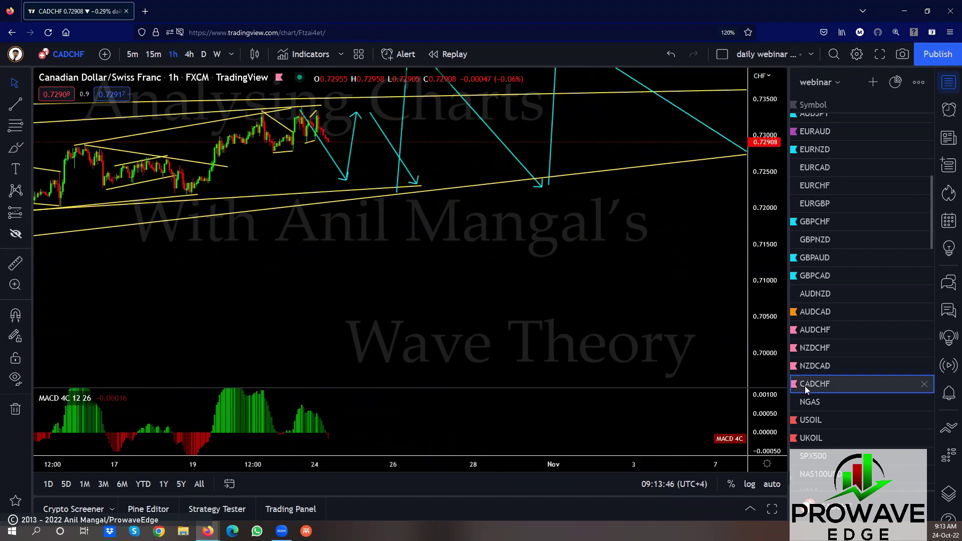
- Open the NGAS chart on 15 minutes and raise the end of the short line under the 20 October consolidation to 5.4921
click(808, 400)
scroll(522, 247, down, 10)
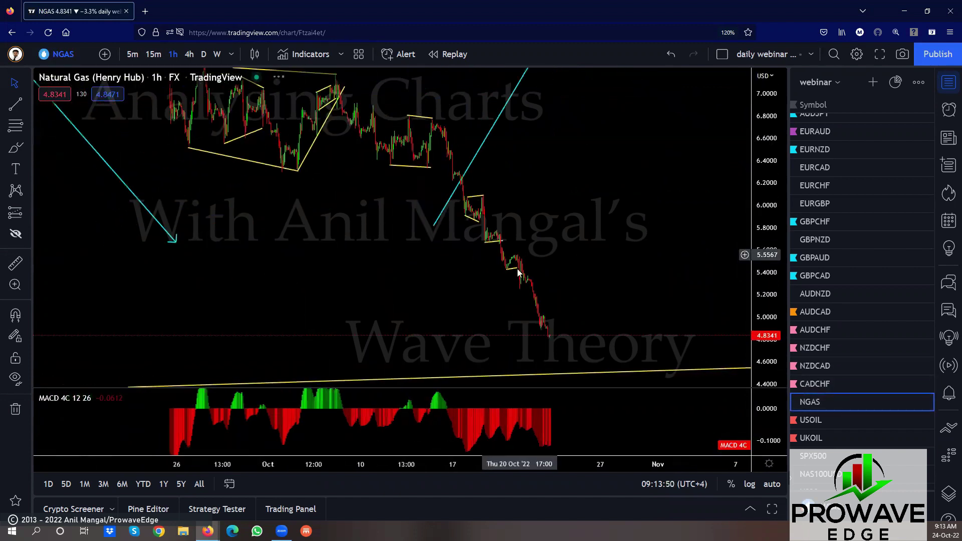
scroll(562, 281, up, 8)
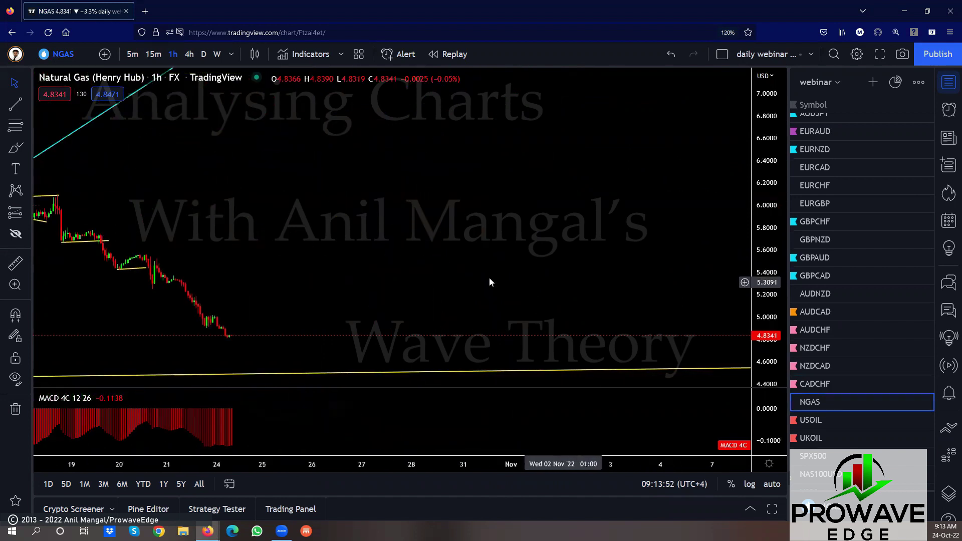
drag(441, 251, 547, 251)
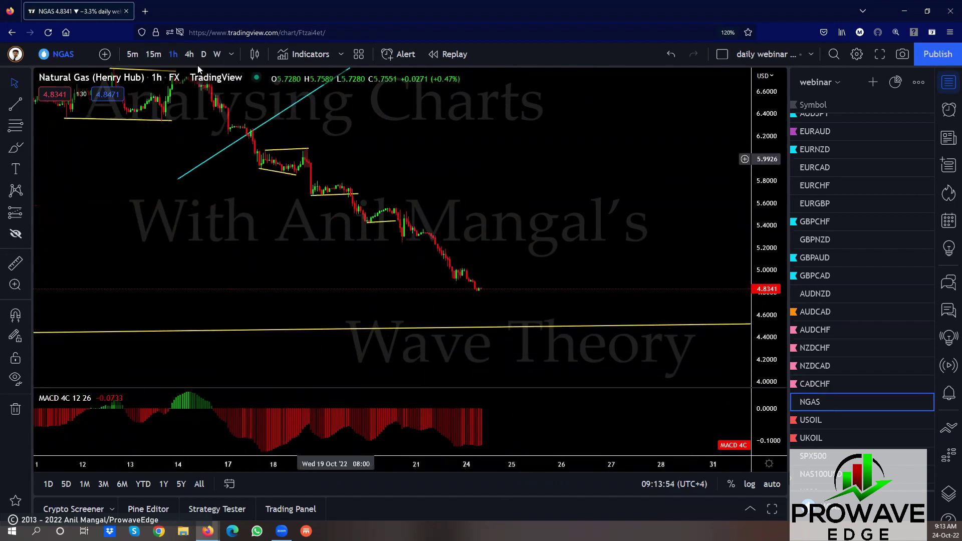
click(153, 53)
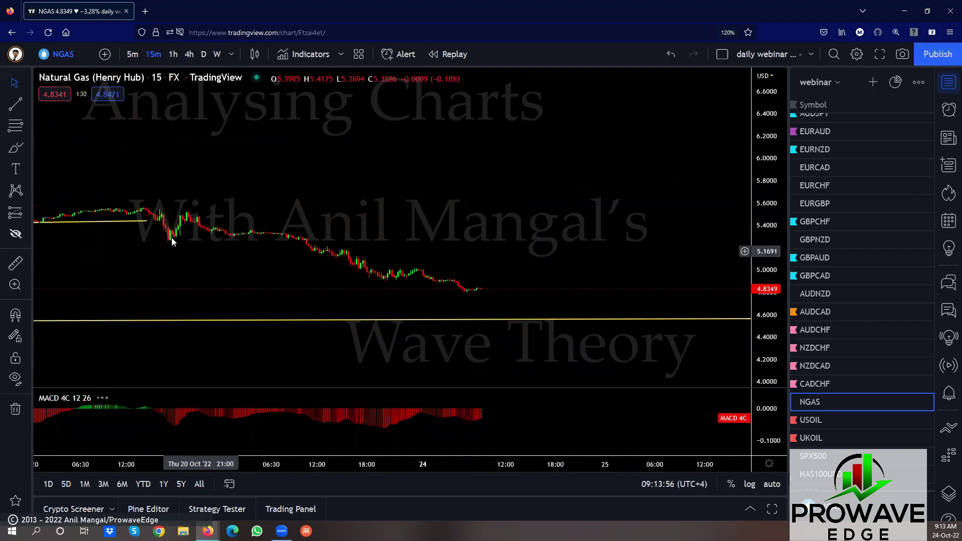
mouse_move(272, 174)
mouse_down()
mouse_move(376, 201)
mouse_move(398, 239)
mouse_move(393, 216)
mouse_up()
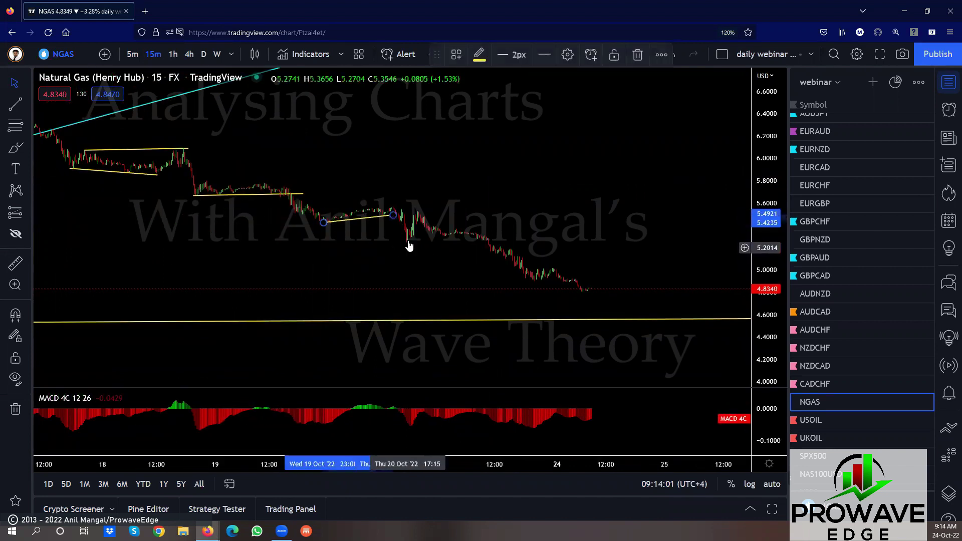
drag(557, 228, 417, 202)
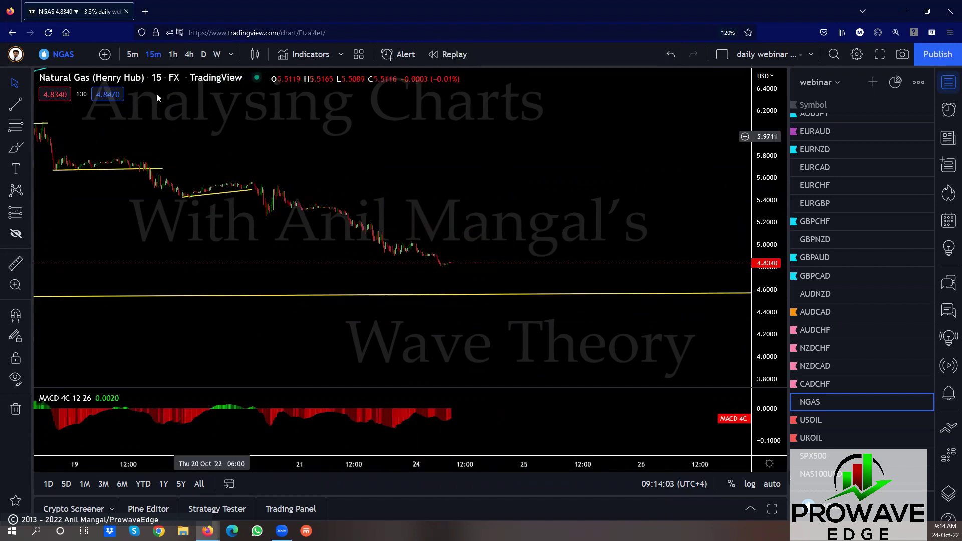
- Examine the NGAS decline against the long-term rising support line on the 1-hour and 4-hour timeframes
click(173, 54)
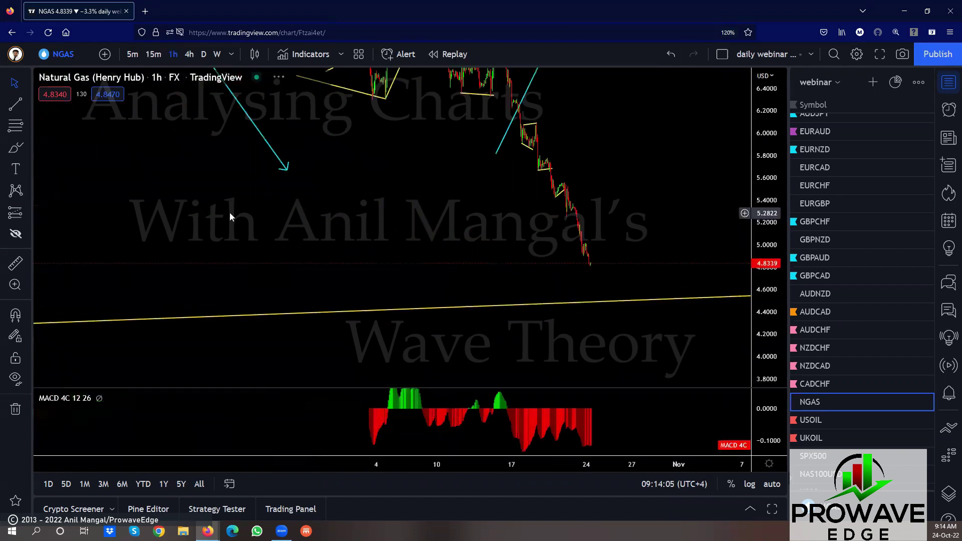
scroll(230, 213, down, 5)
drag(766, 170, 765, 300)
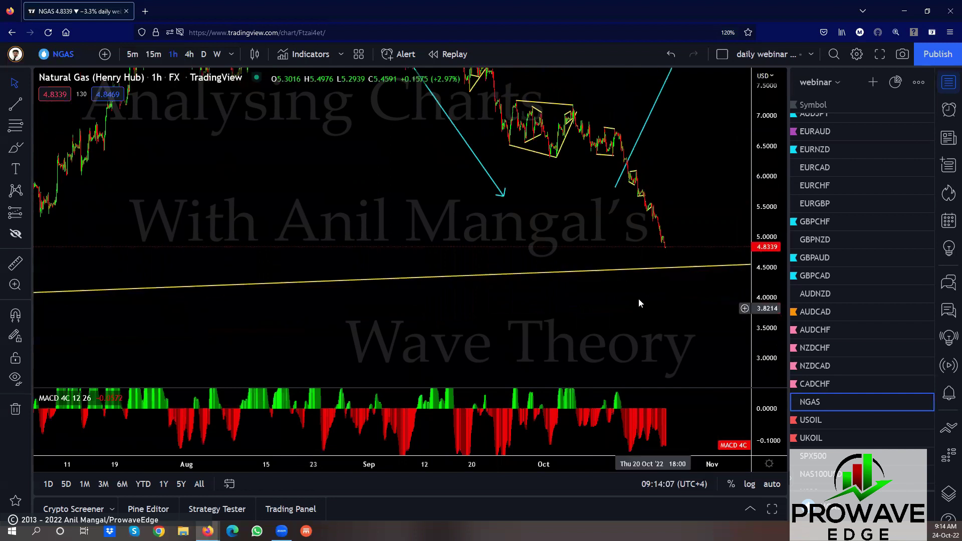
scroll(638, 299, down, 2)
click(189, 54)
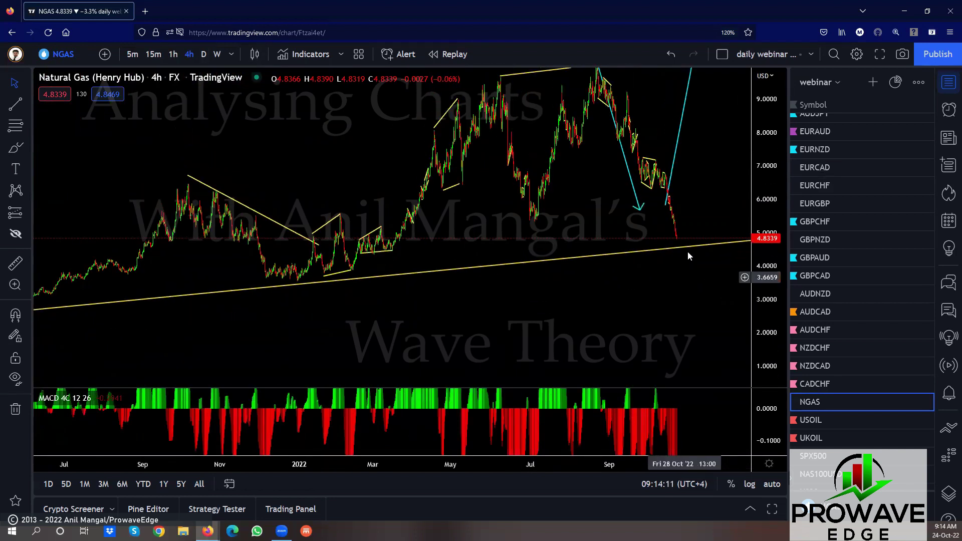
drag(646, 314, 515, 350)
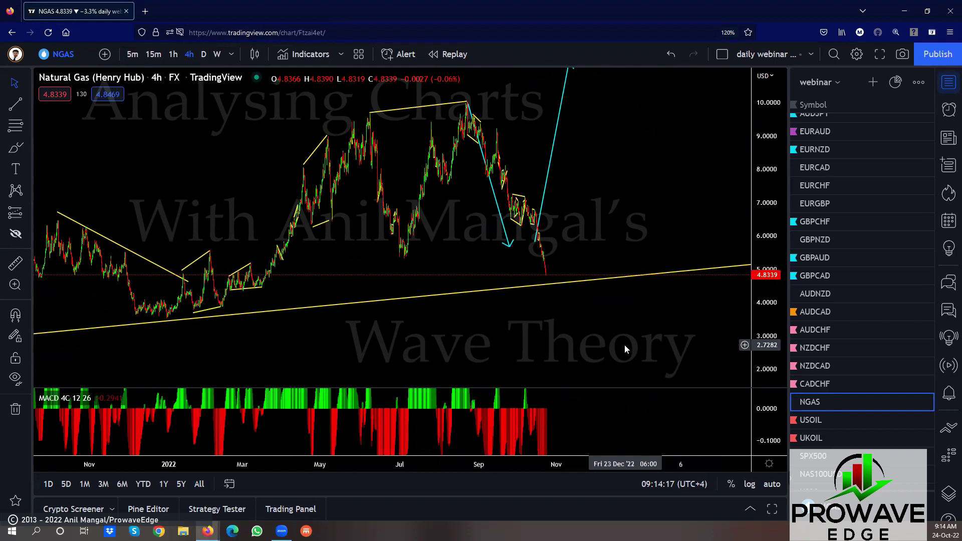
drag(409, 355, 344, 339)
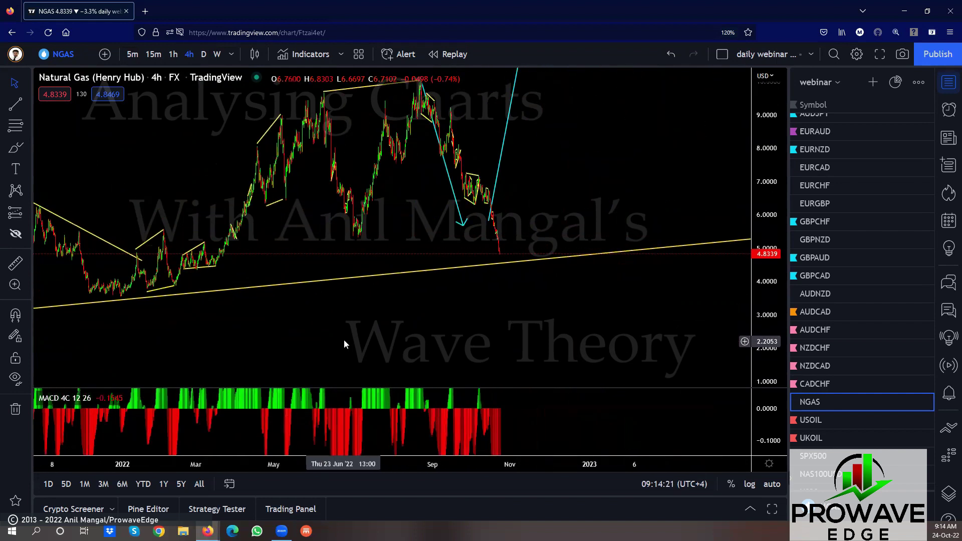
- Open the USOIL chart on the 1-hour timeframe and lower the cyan horizontal level to 80.00
click(816, 422)
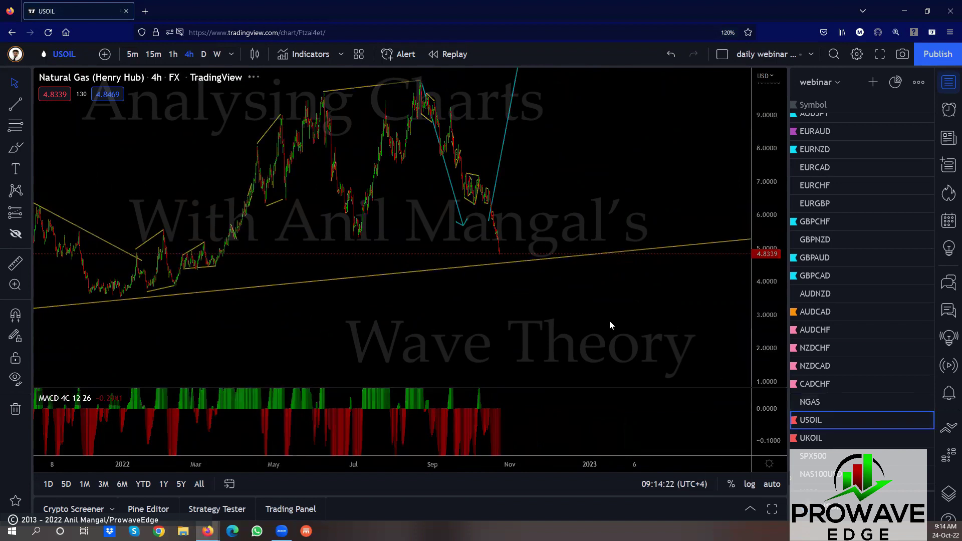
scroll(714, 291, up, 5)
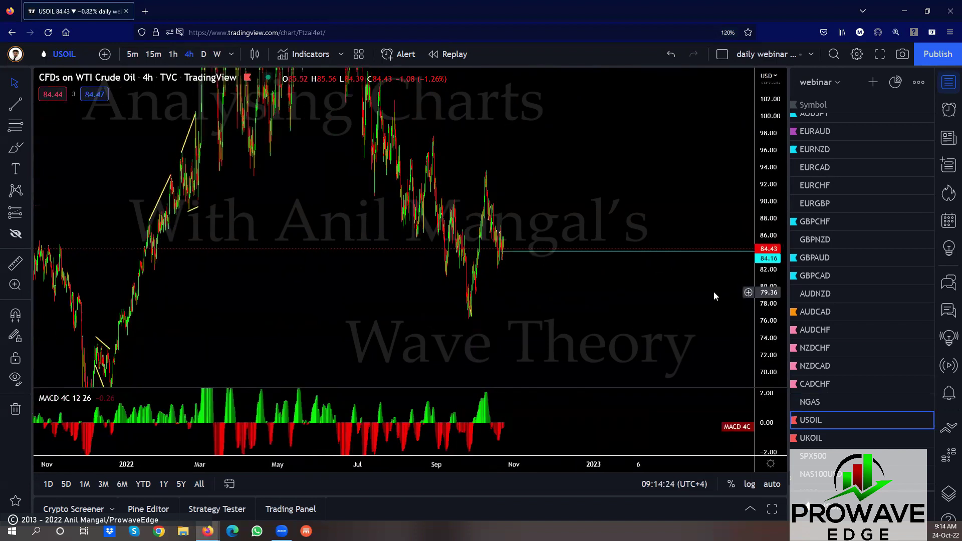
click(173, 54)
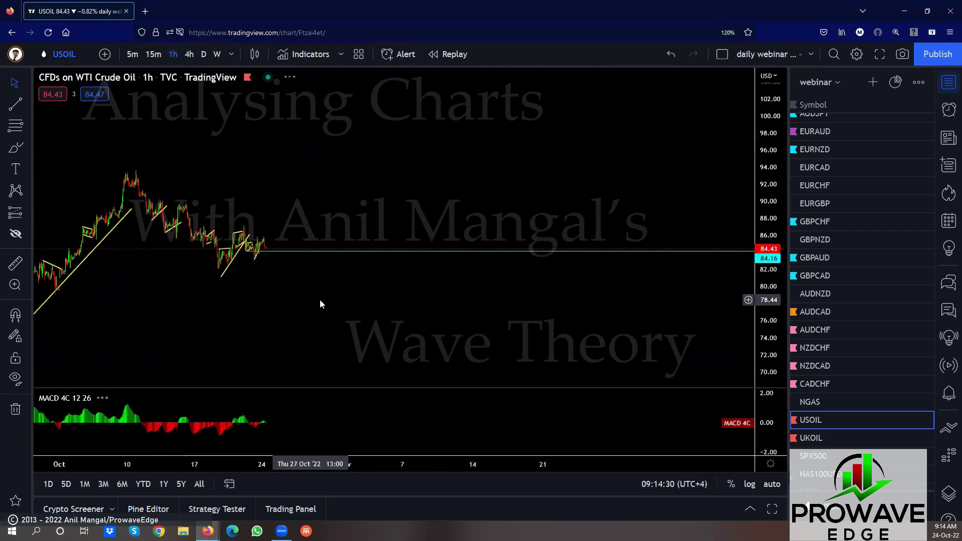
scroll(734, 317, up, 2)
drag(386, 295, 463, 313)
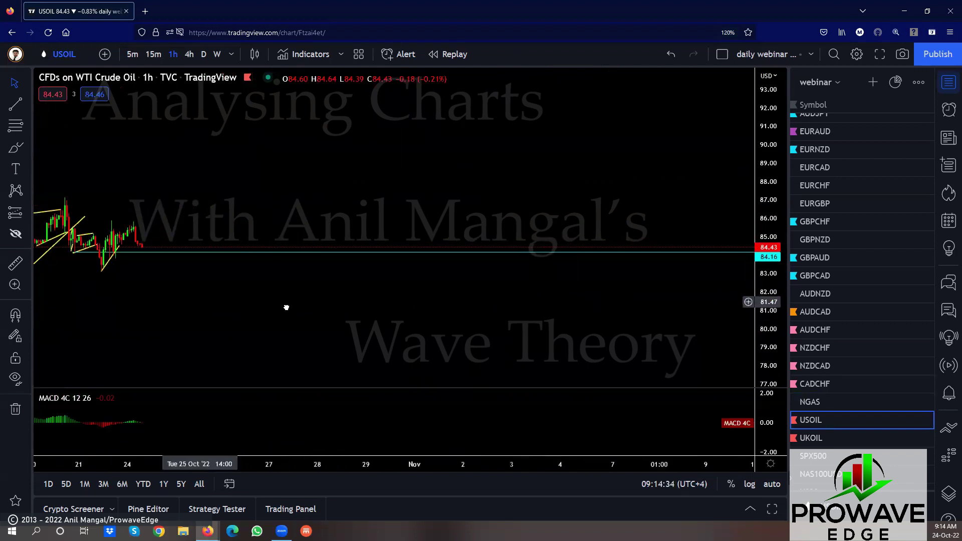
drag(286, 306, 438, 278)
drag(426, 241, 453, 224)
drag(394, 247, 398, 322)
- On the 15-minute chart, move the rising line from the 21 October low onto the highs, running from 85.88 to 85.82
scroll(438, 287, up, 5)
drag(277, 266, 468, 256)
click(153, 55)
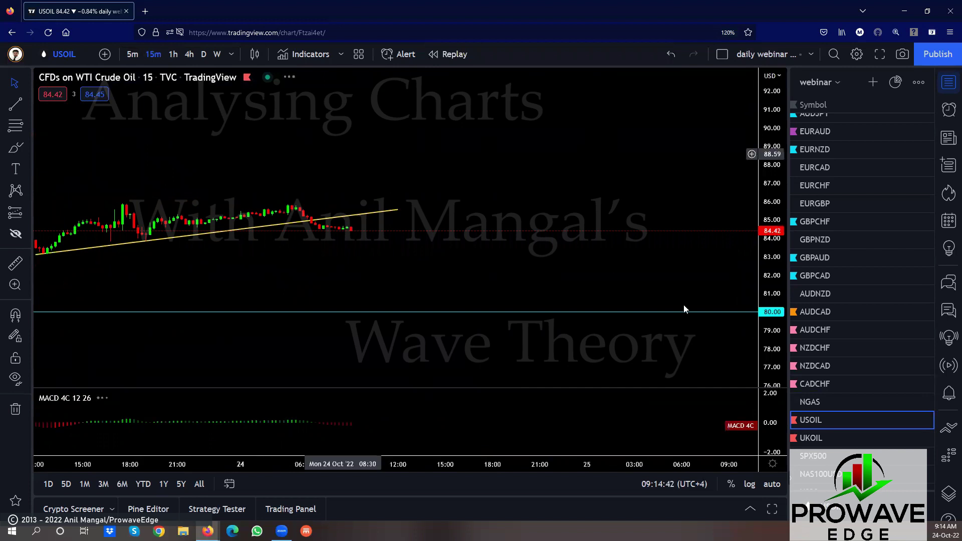
scroll(506, 219, down, 3)
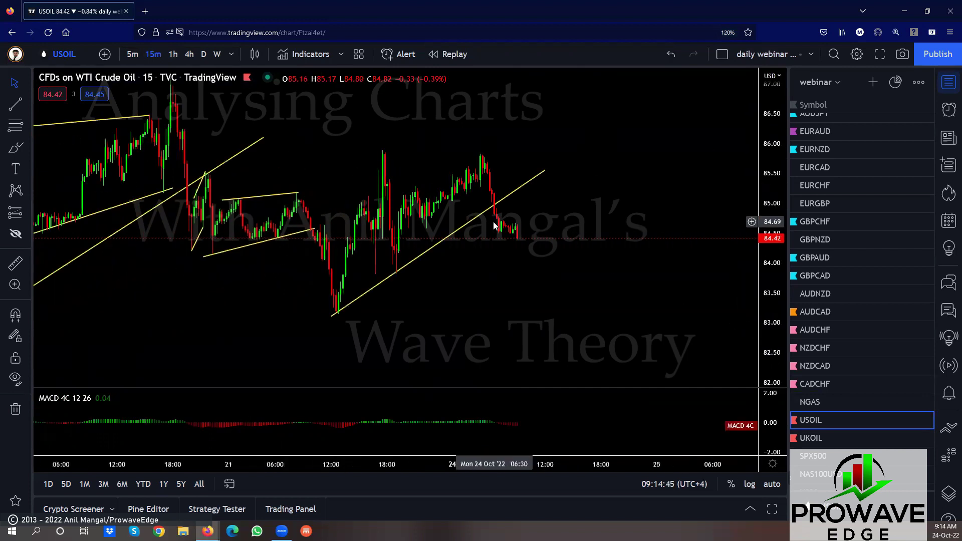
drag(335, 315, 382, 150)
drag(549, 169, 513, 155)
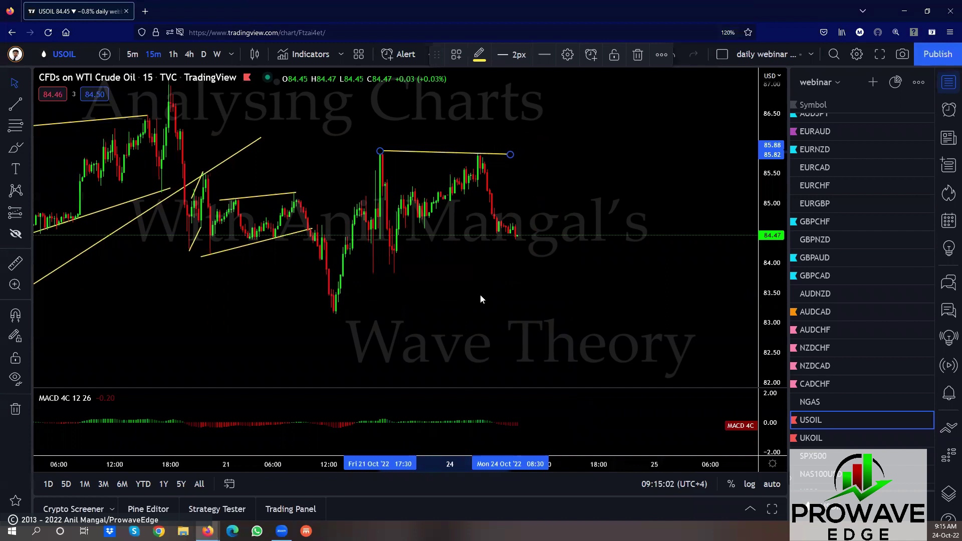
- Draw a trend line under the 18–19 October lows from 82.47 to 82.96
scroll(465, 288, down, 2)
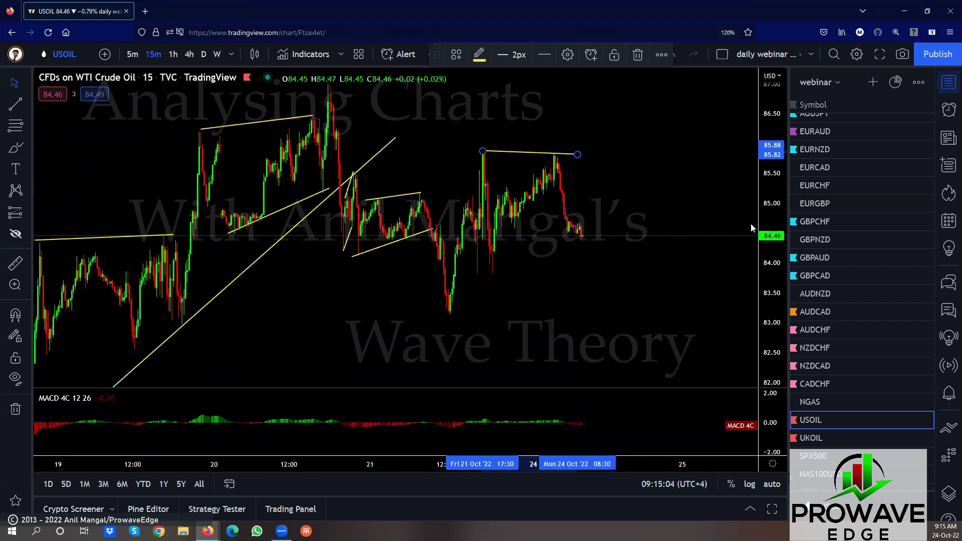
scroll(558, 298, down, 8)
drag(571, 334, 433, 343)
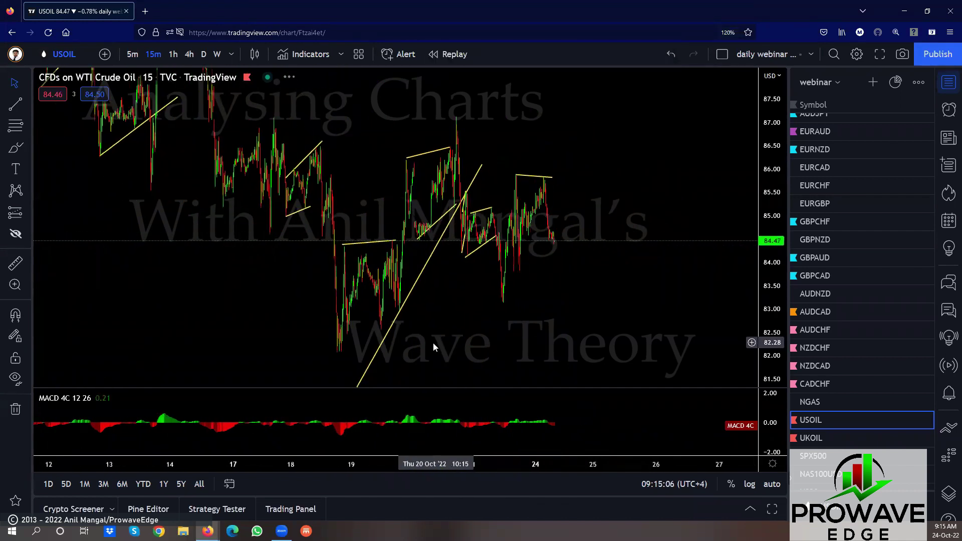
click(15, 105)
click(346, 333)
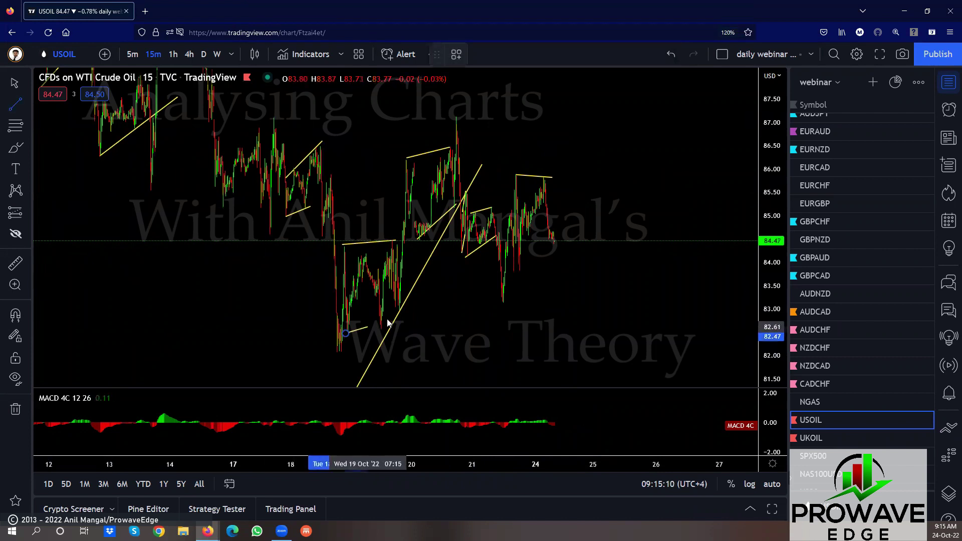
click(401, 311)
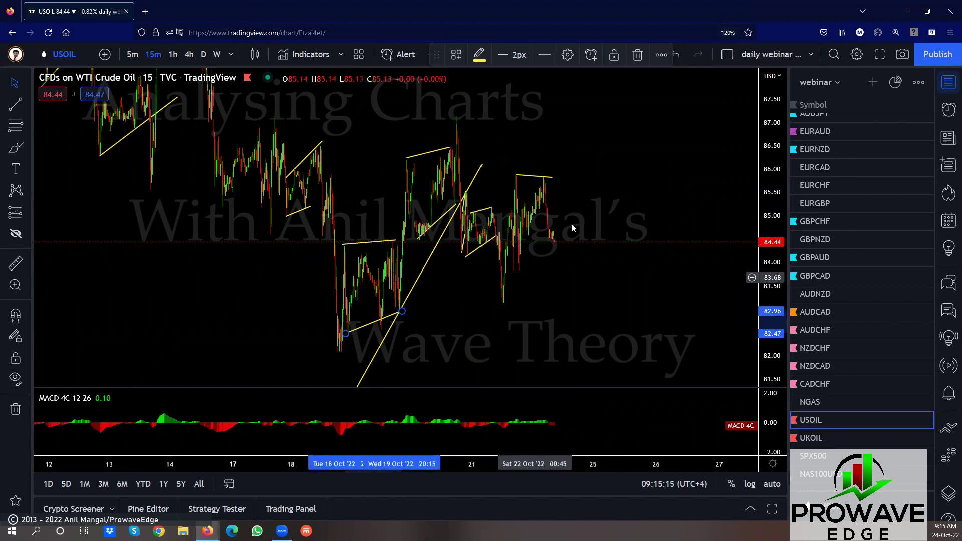
- Draw a trend line below the latest 21–24 October price action and adjust it to run from 83.83 to 83.90
scroll(566, 325, up, 2)
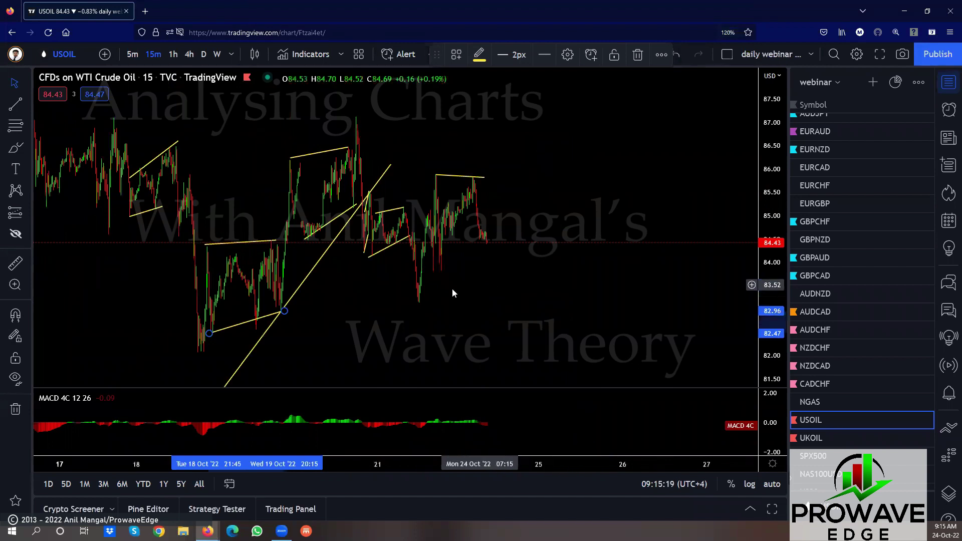
key(alt+t)
click(423, 302)
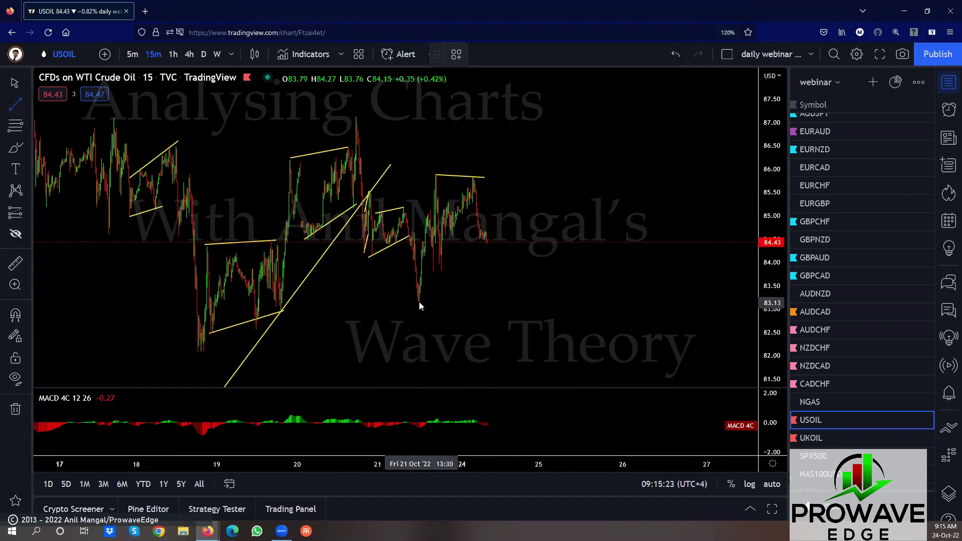
click(490, 255)
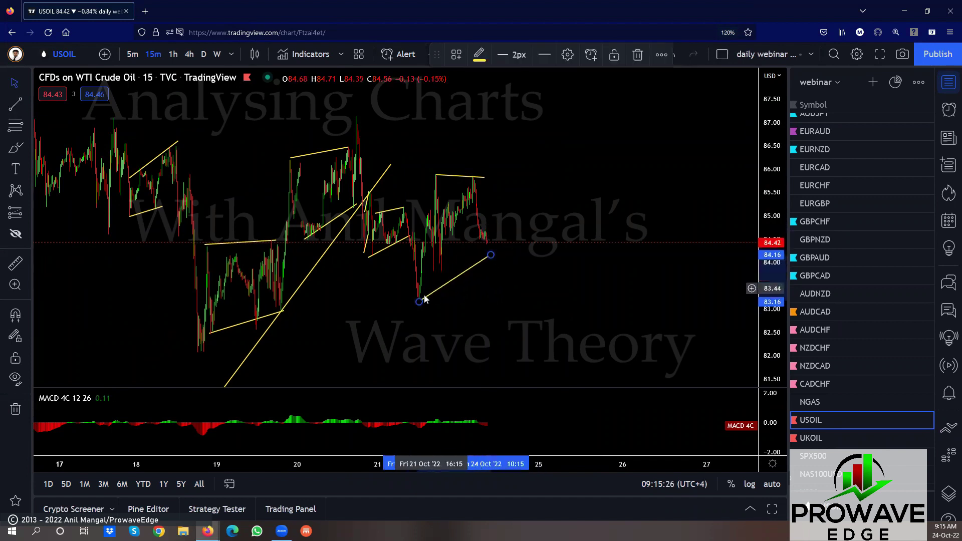
drag(419, 301, 490, 267)
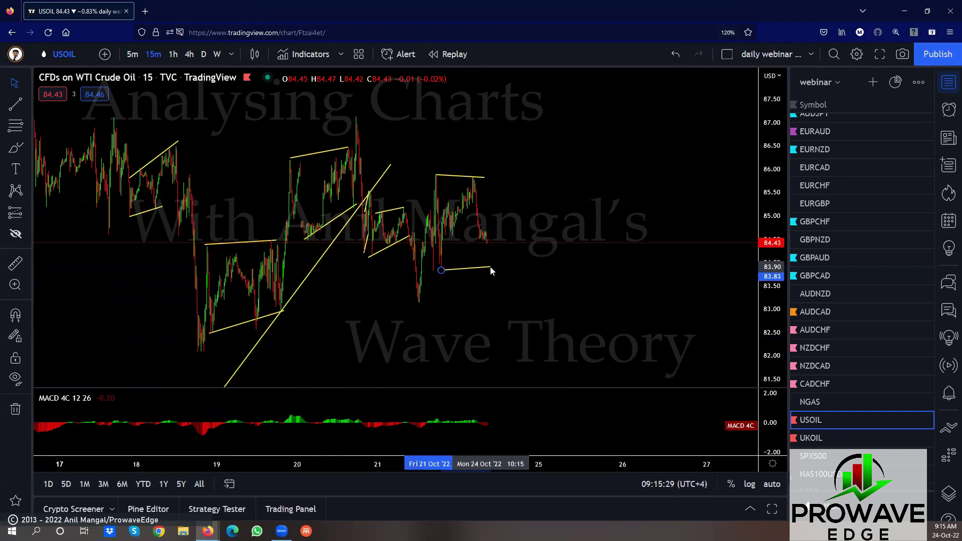
- Draw a cyan arrow from the latest lower trend line up from 83.94 to 86.10 and flag USOIL pink
click(28, 106)
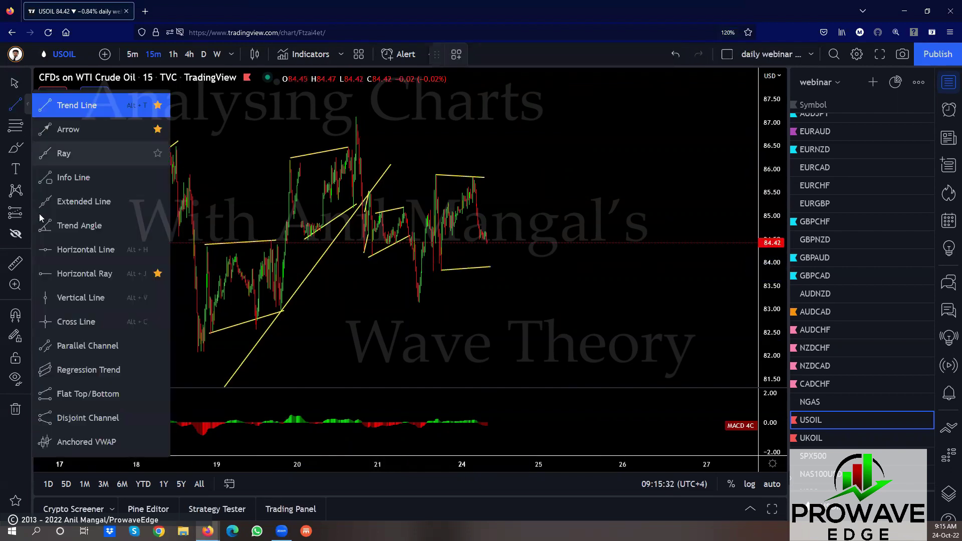
click(55, 101)
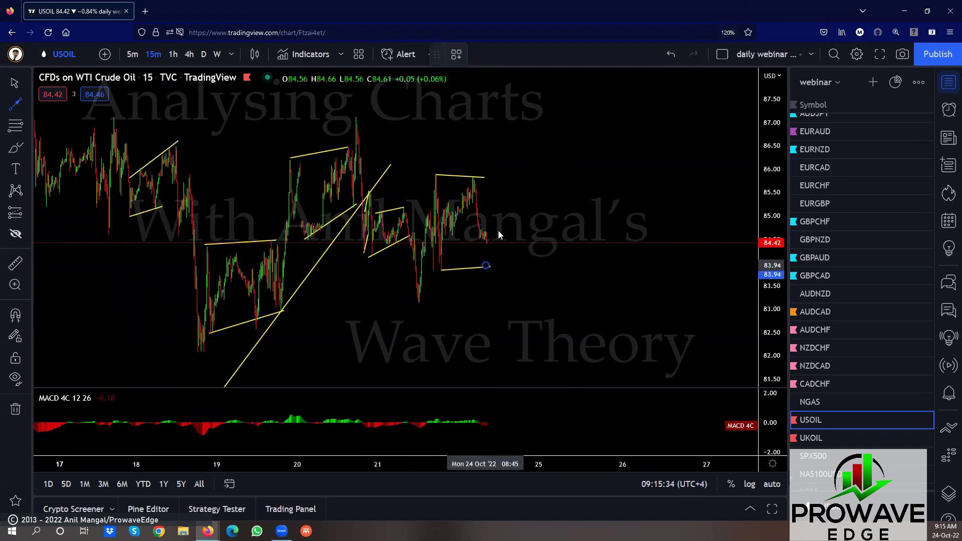
drag(505, 168, 505, 166)
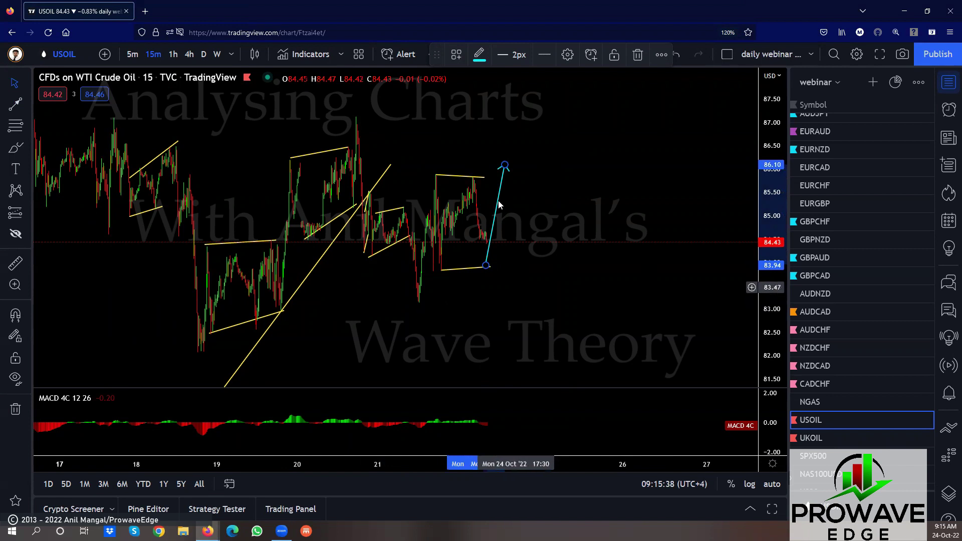
scroll(546, 365, down, 4)
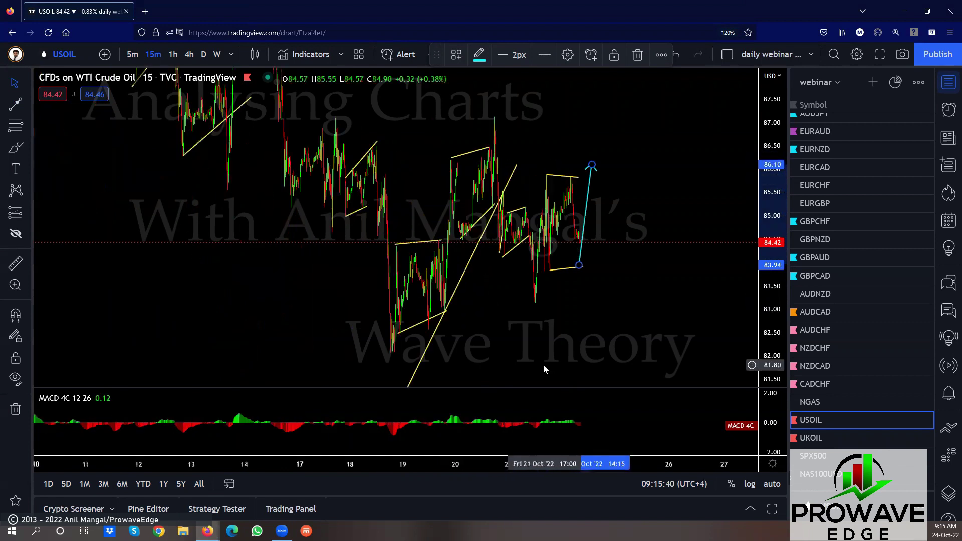
drag(568, 375, 446, 338)
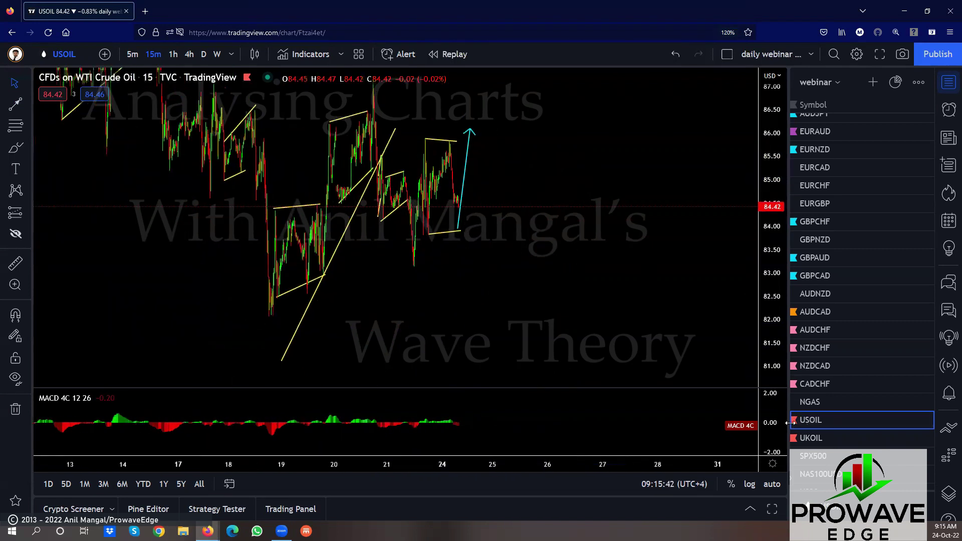
mouse_move(794, 424)
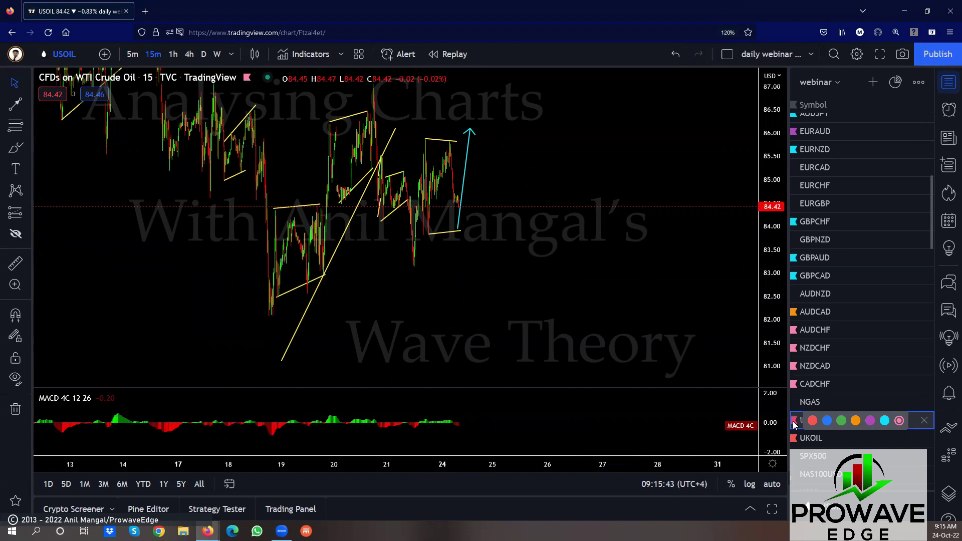
- Open the UKOIL chart with a pink flag and delete its cyan horizontal level
click(877, 438)
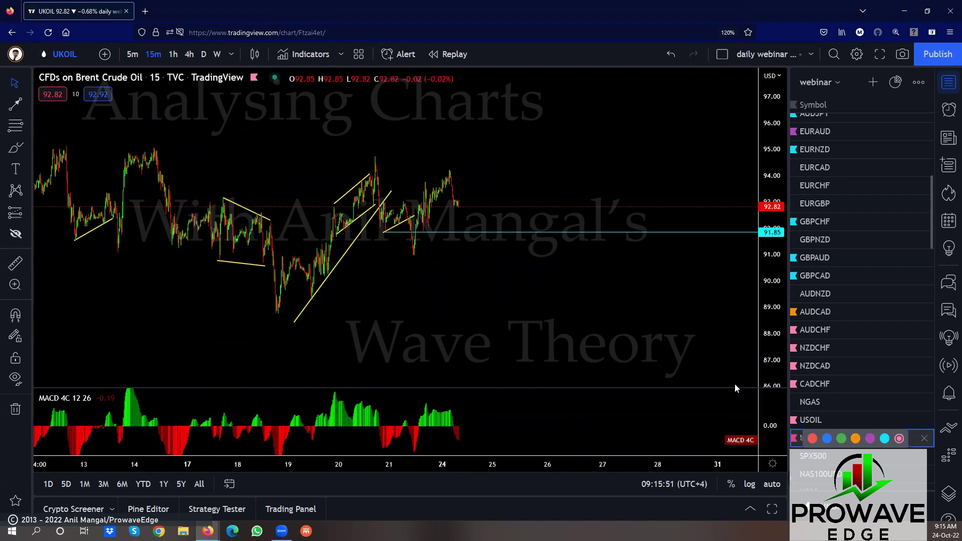
drag(471, 233, 484, 258)
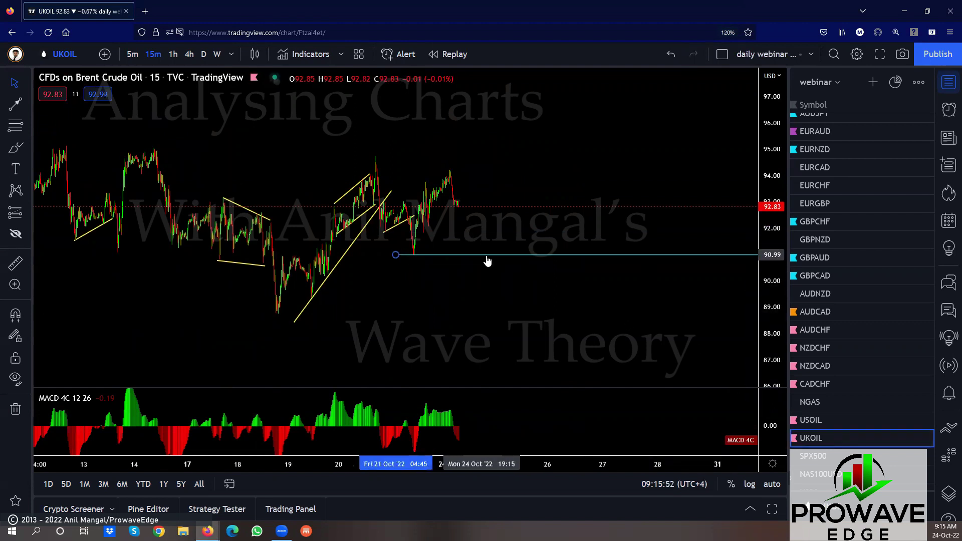
key(Delete)
scroll(498, 270, up, 4)
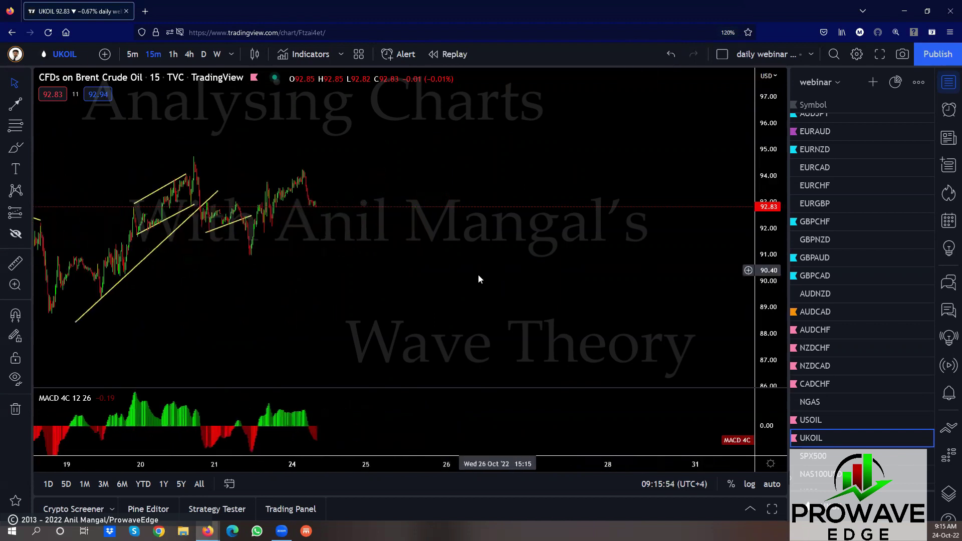
drag(358, 280, 423, 278)
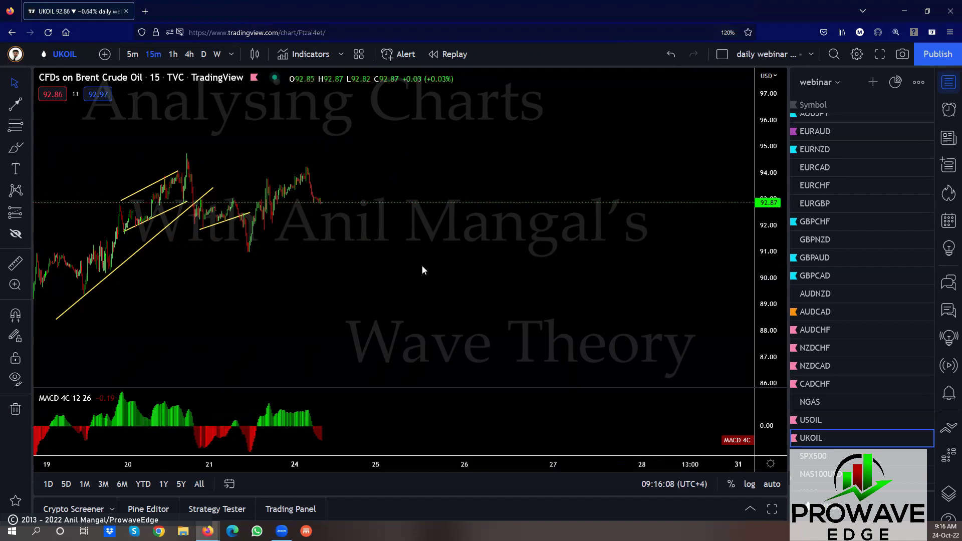
- Delete the long rising trend line under UKOIL's 19–20 October lows
scroll(422, 265, down, 4)
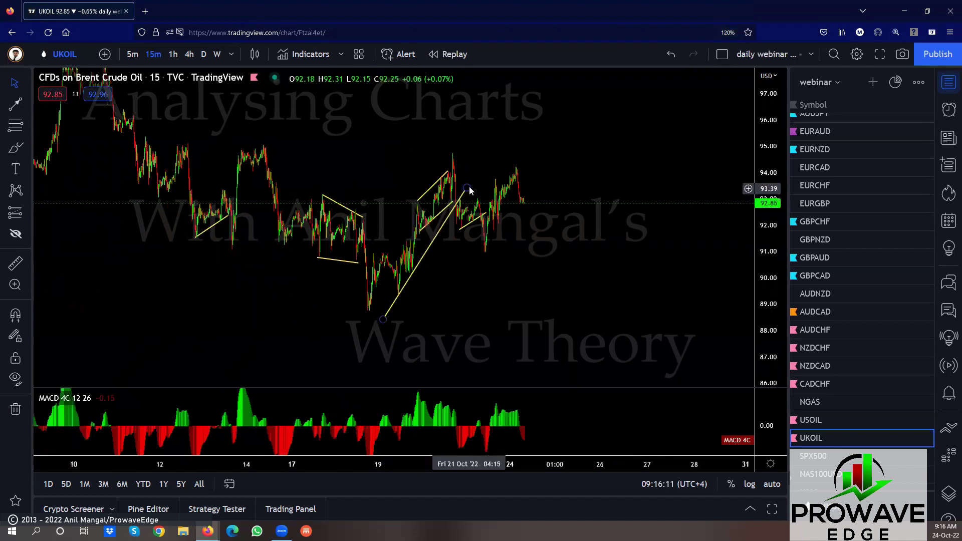
drag(466, 188, 450, 286)
key(Delete)
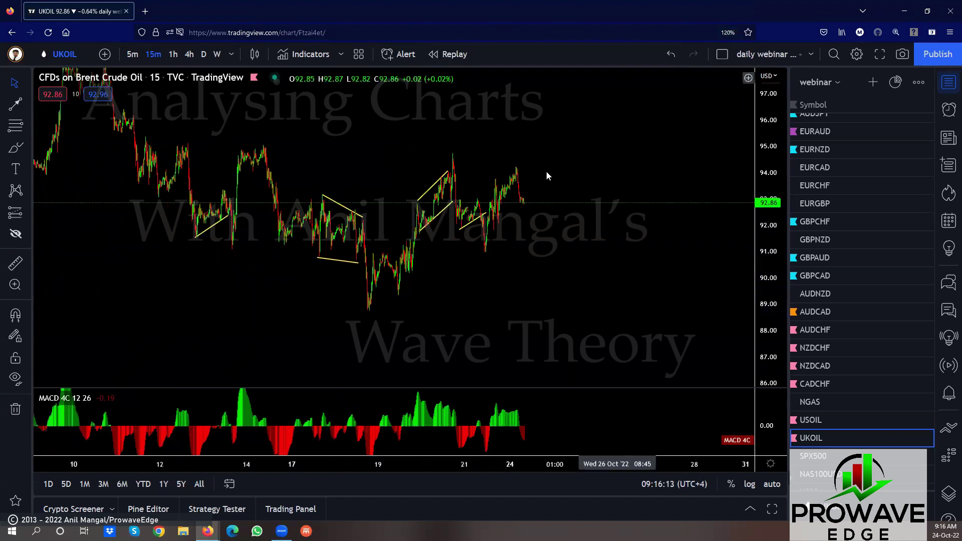
- Check UKOIL's wider price action since late September and remove its watchlist flag
scroll(546, 170, down, 3)
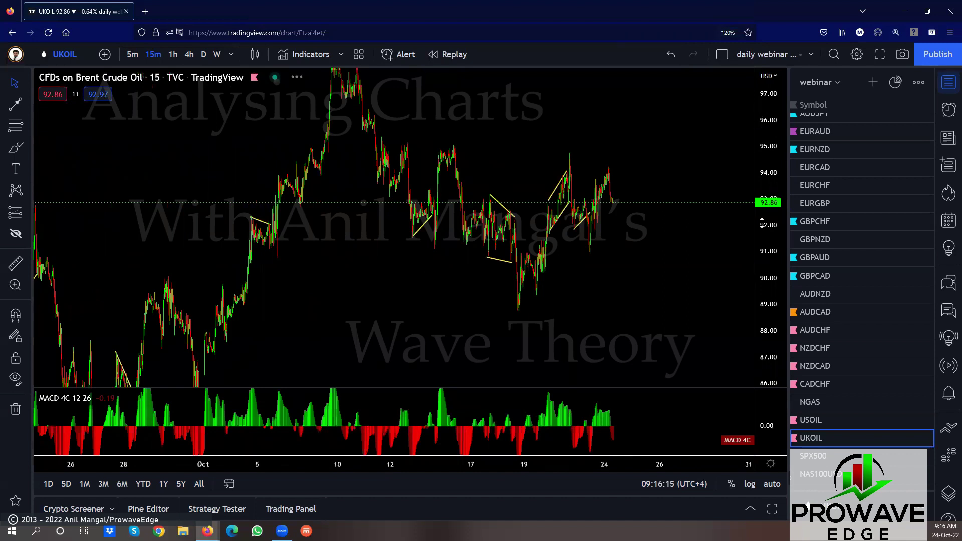
drag(761, 223, 762, 266)
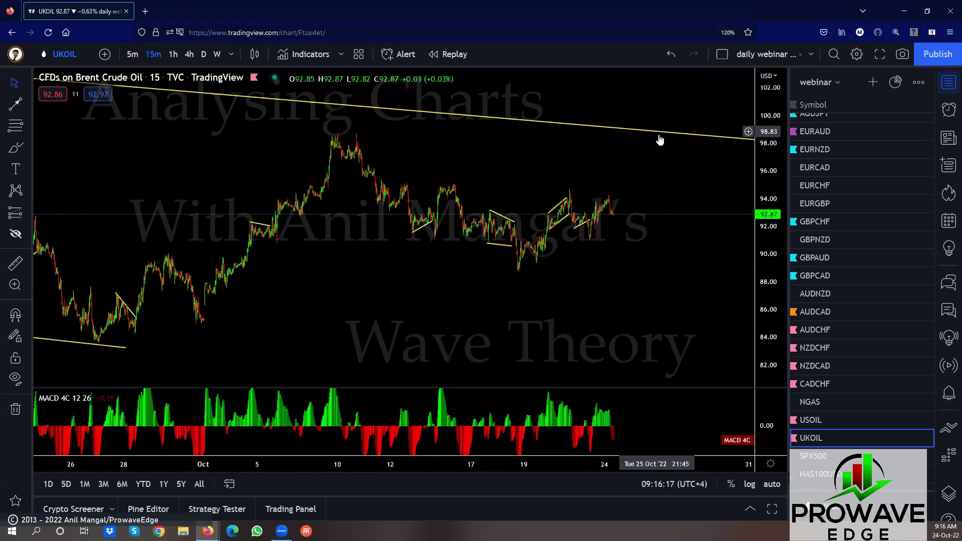
drag(655, 287, 560, 288)
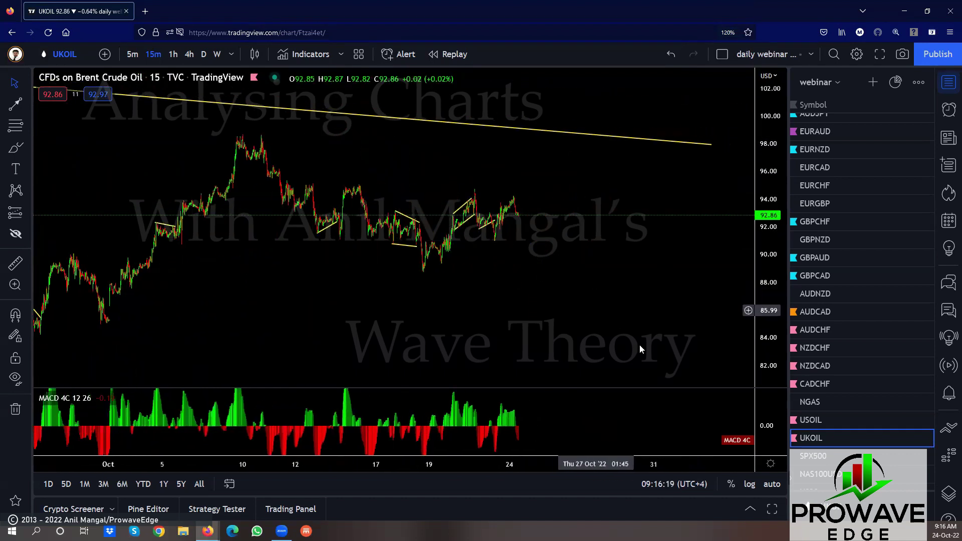
scroll(850, 382, down, 2)
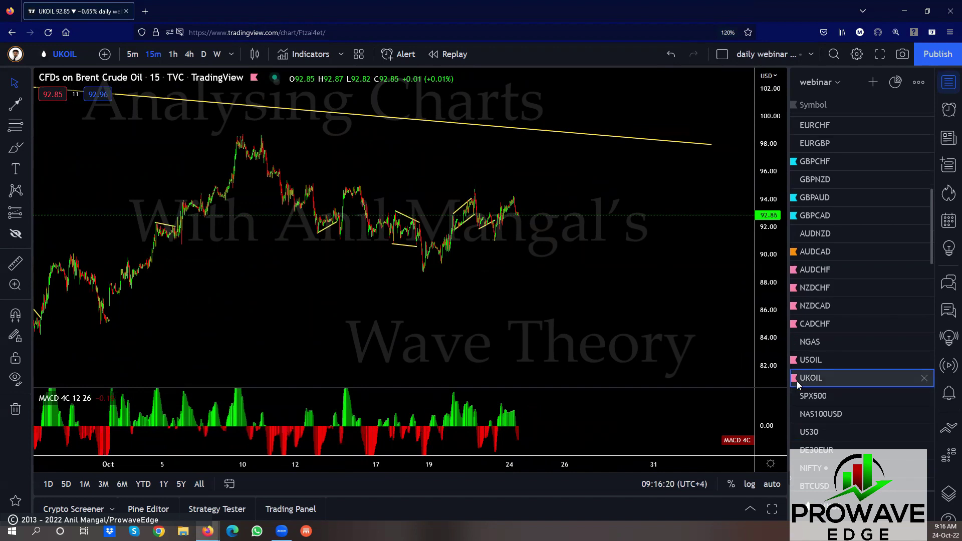
- Open the SPX500 chart on the 15-minute timeframe and examine the price action since 10 October
click(823, 397)
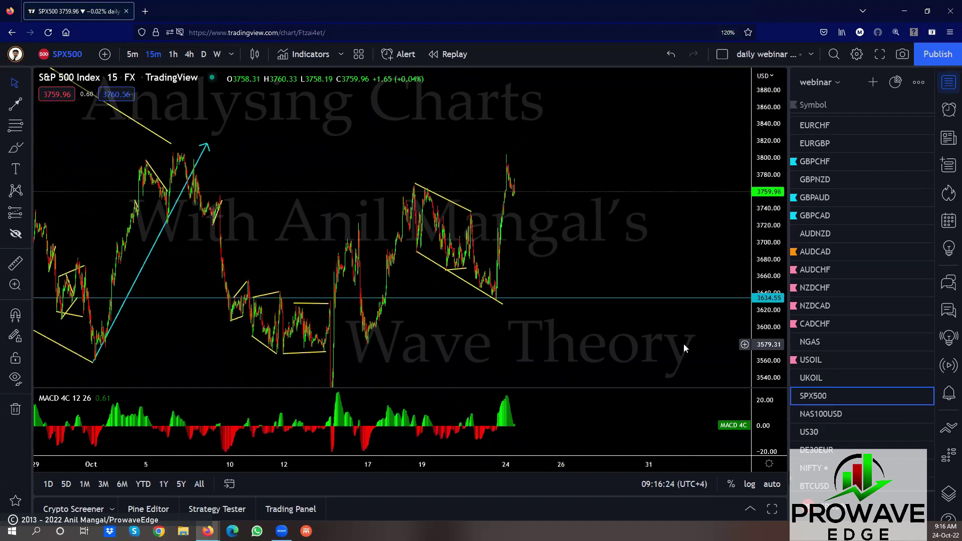
scroll(684, 344, up, 2)
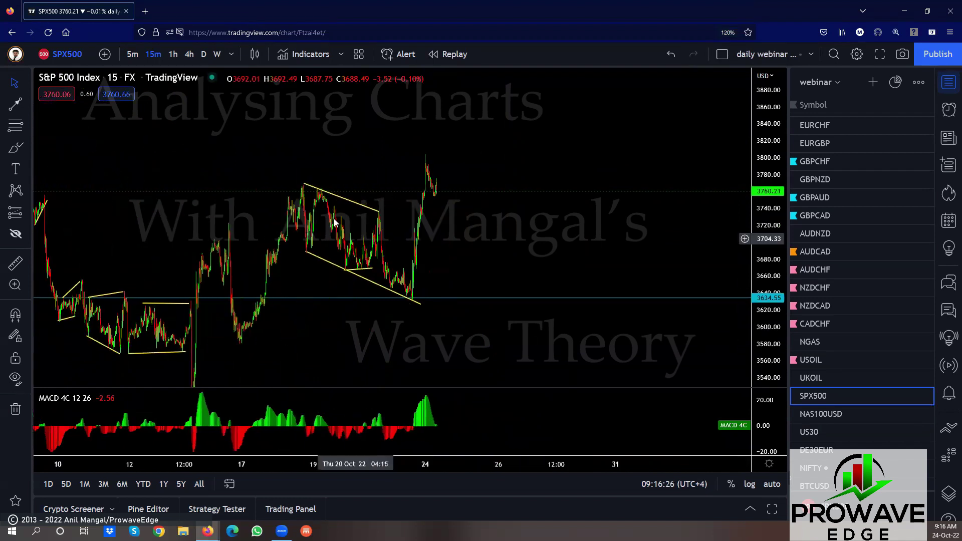
scroll(540, 333, up, 2)
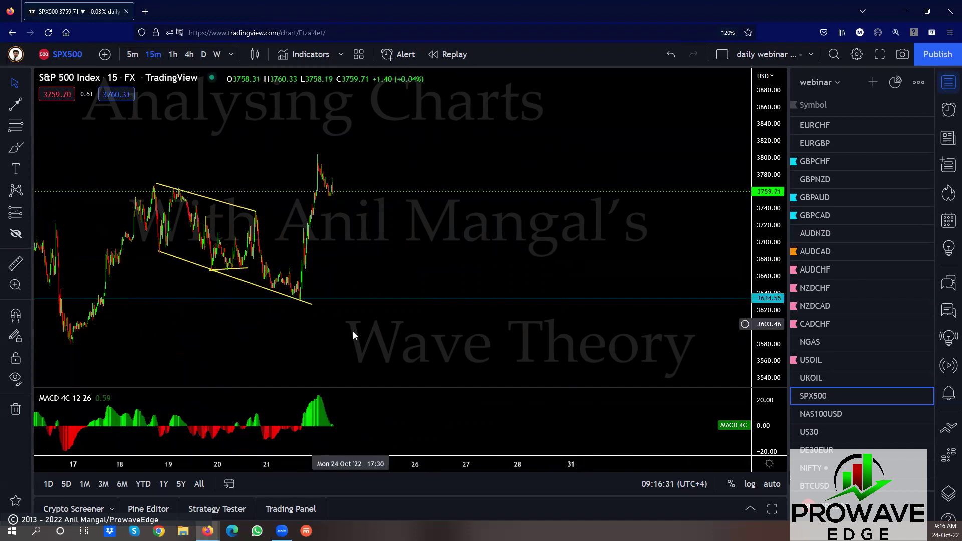
drag(353, 331, 511, 321)
scroll(511, 321, up, 2)
scroll(512, 318, down, 3)
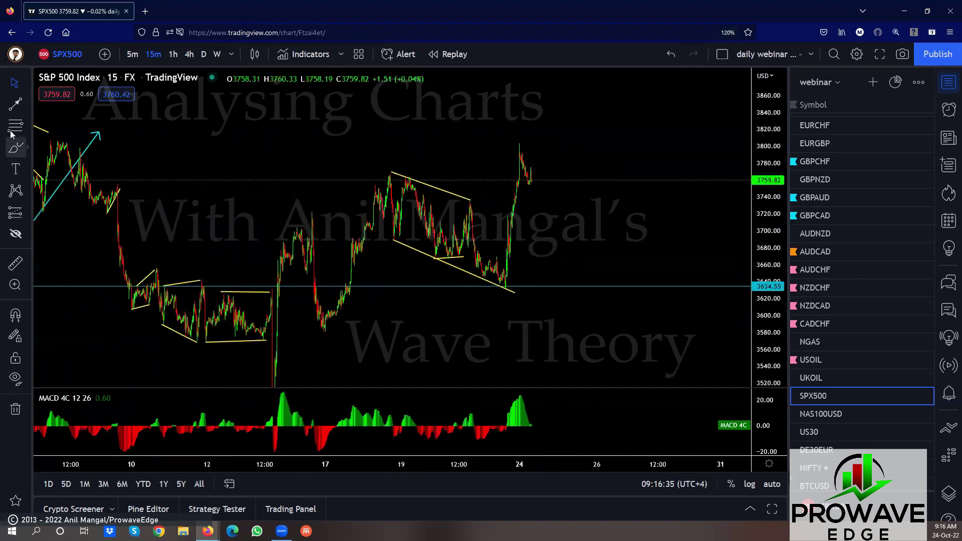
- Draw a cyan arrow up from the 17 October low and shift it onto the latest rise to the 24 October high
click(27, 105)
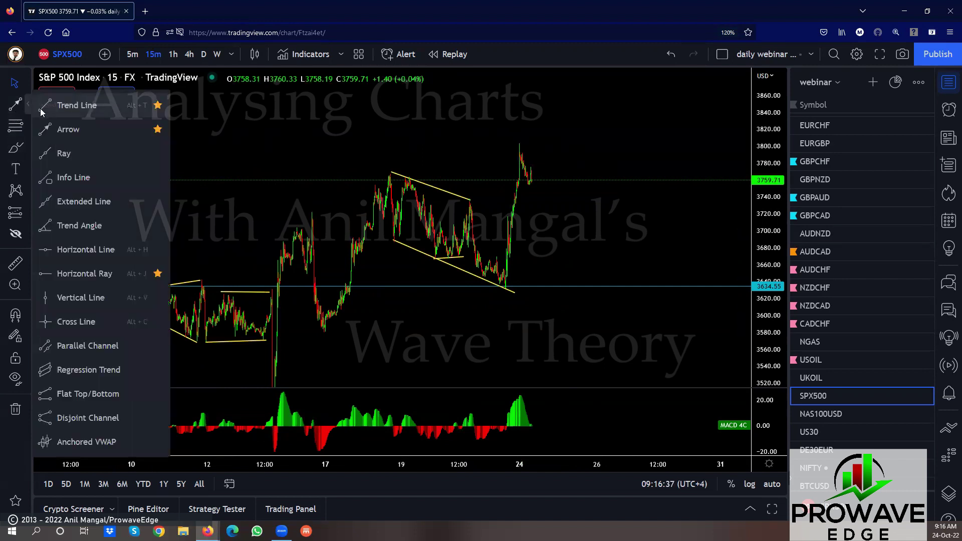
click(44, 107)
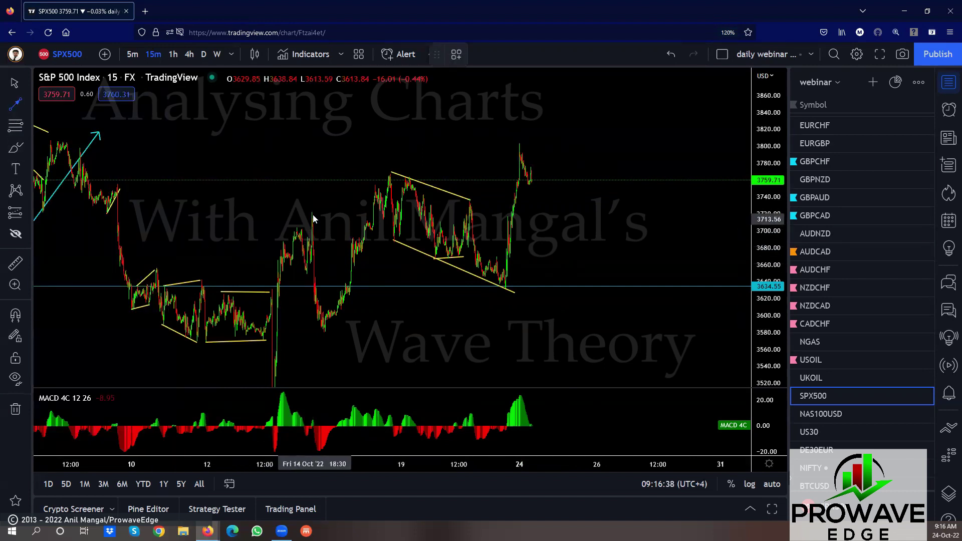
drag(322, 330, 389, 175)
drag(343, 279, 520, 243)
drag(565, 140, 518, 144)
- Fit the arrow to the 14 October drop and move it to the latest high, pointing down from 3803.07 to 3662.42
drag(513, 184, 311, 255)
drag(300, 366, 322, 320)
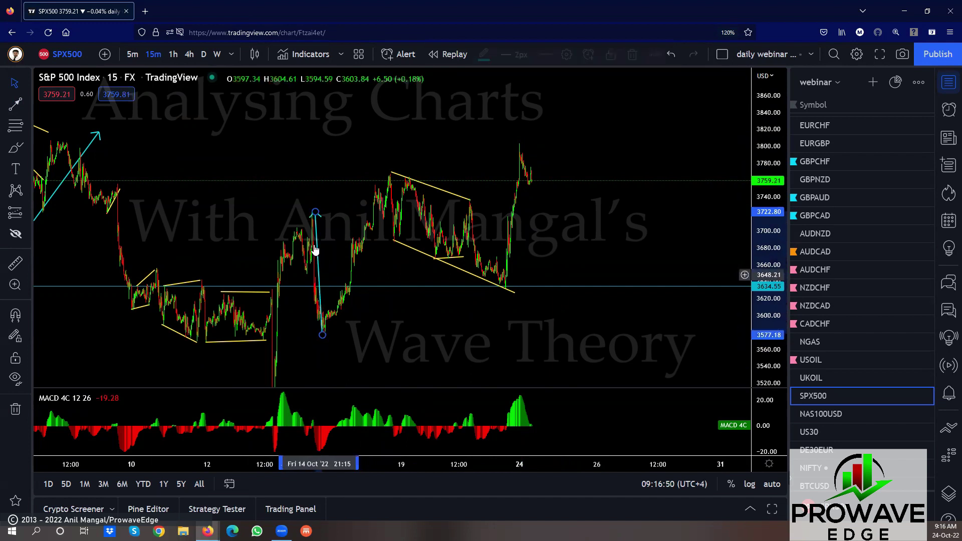
mouse_move(316, 214)
mouse_down()
mouse_move(356, 265)
mouse_move(337, 365)
mouse_move(312, 212)
mouse_up()
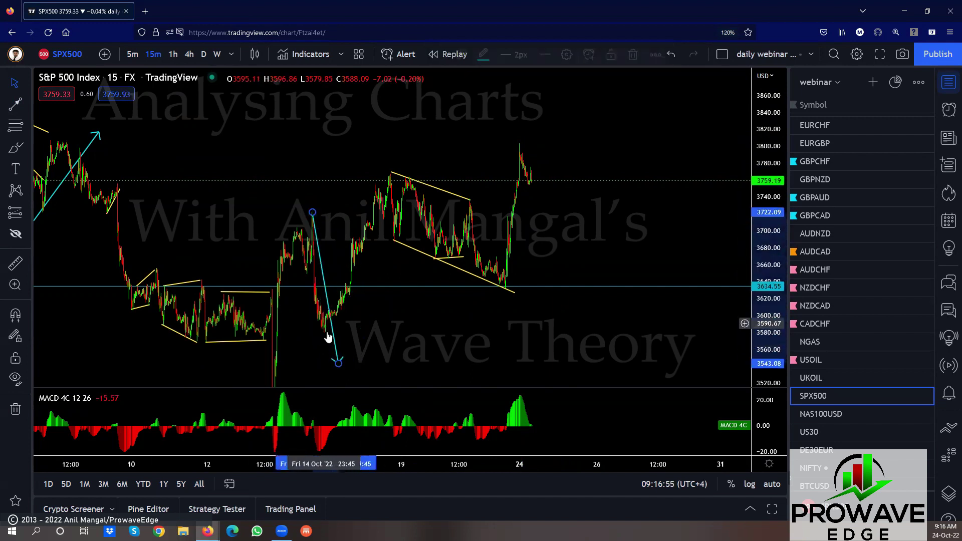
drag(339, 362, 326, 334)
drag(319, 287, 528, 199)
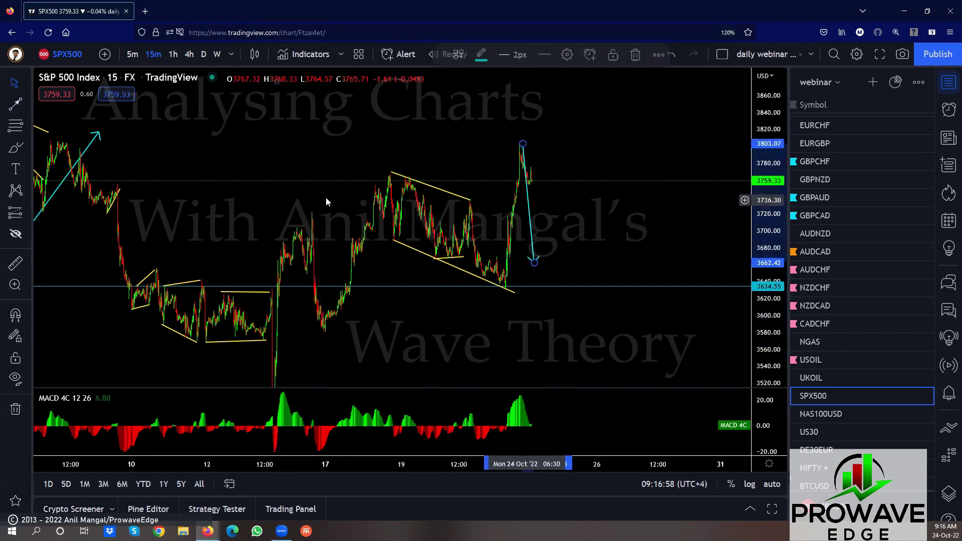
- Draw an upper trend line from the 14 October high at 3724.93 to the 24 October high at about 3804.49
click(27, 103)
click(60, 105)
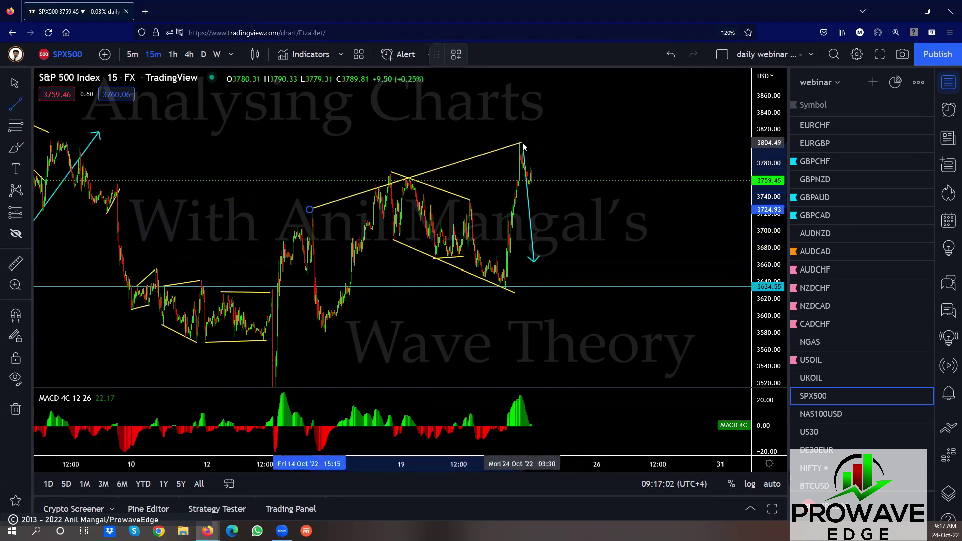
click(522, 143)
- Draw a lower trend line from 3579.31 to about 3656 and move the down arrow's tip slightly forward in time
click(10, 111)
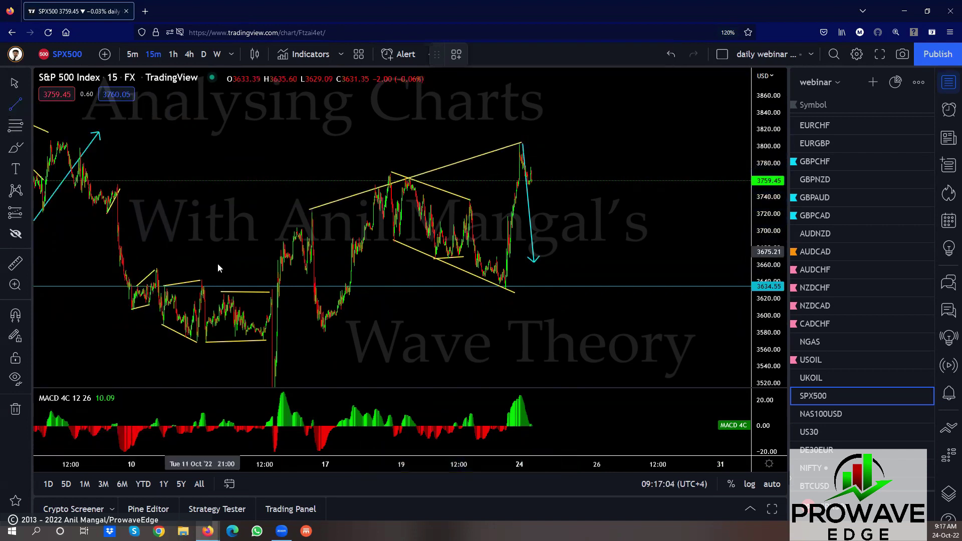
click(321, 332)
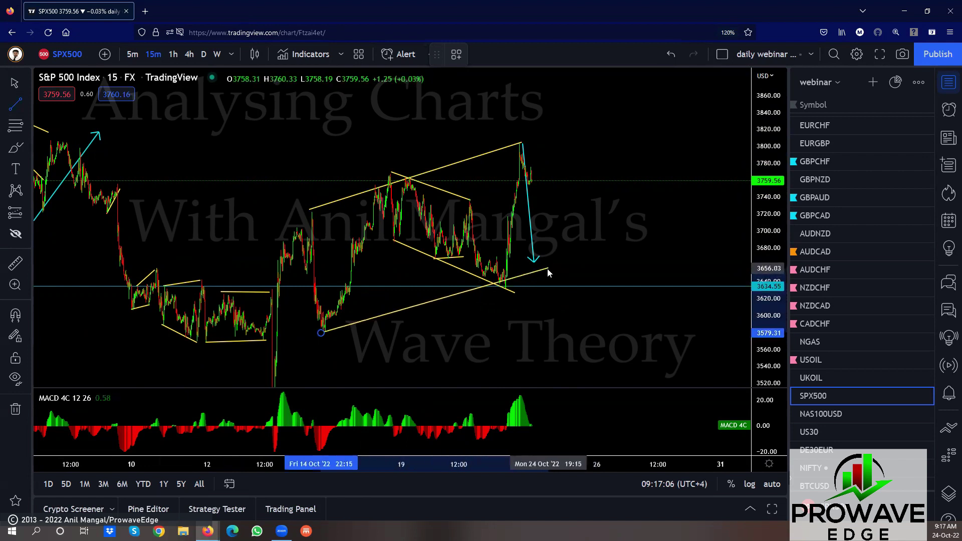
click(548, 270)
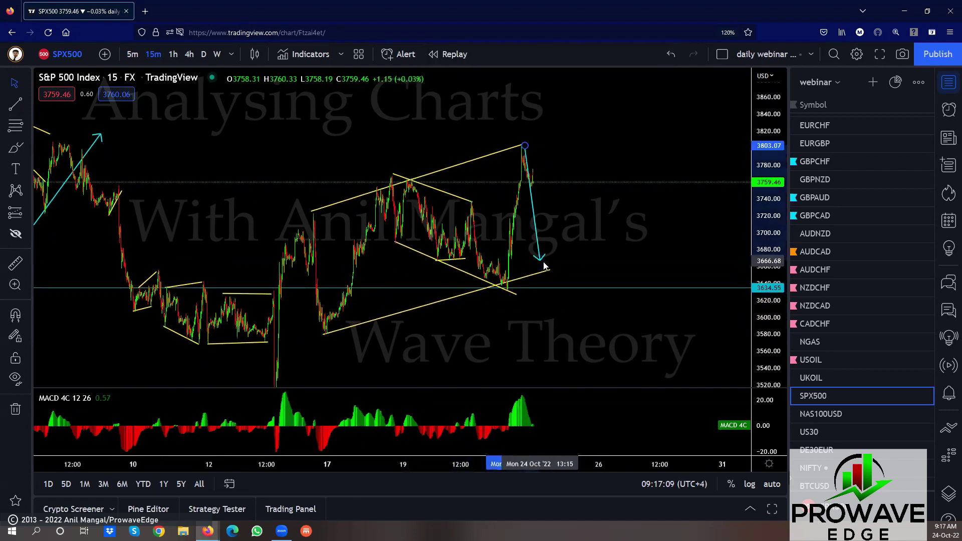
- Examine the SPX500 pattern on the 1-hour chart back to June and return to the 15-minute timeframe
drag(762, 153, 751, 237)
drag(632, 299, 588, 264)
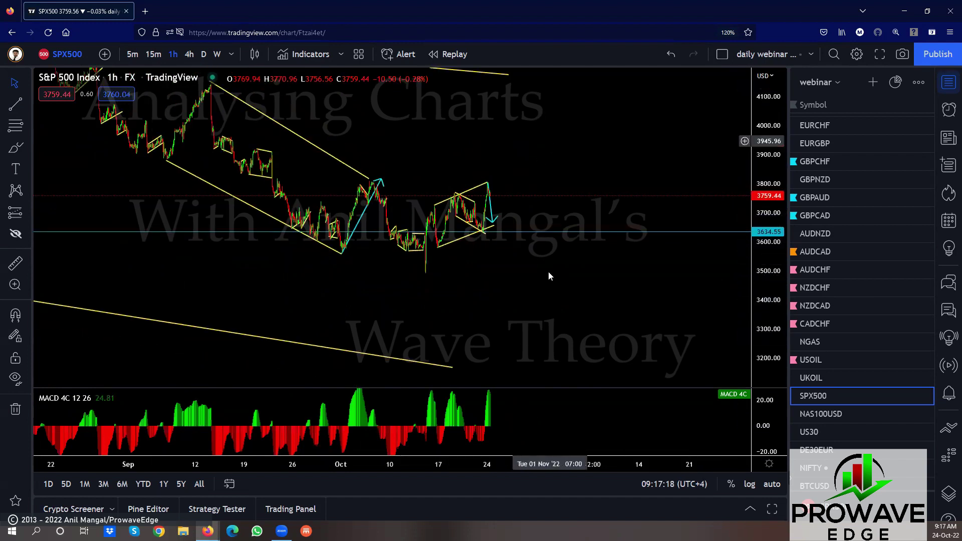
scroll(385, 283, down, 2)
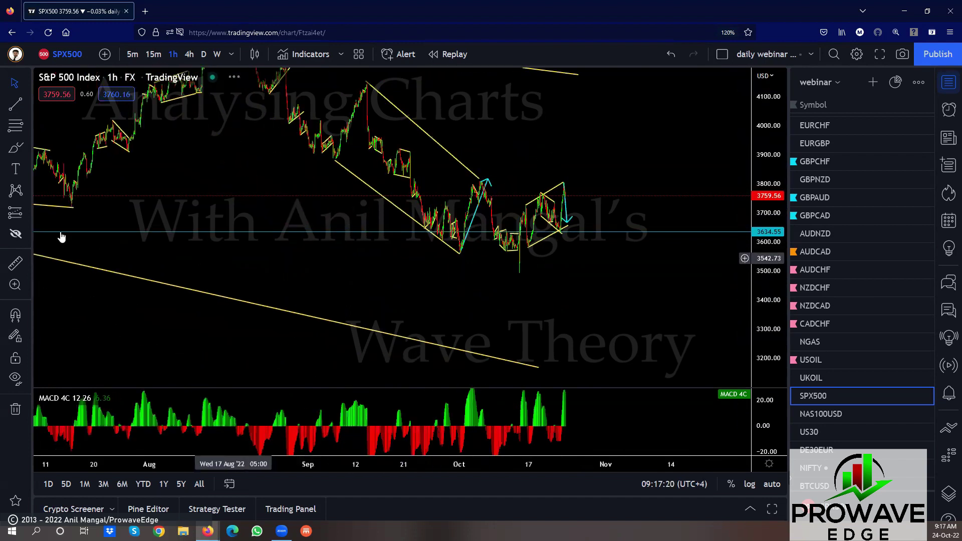
drag(154, 212, 448, 223)
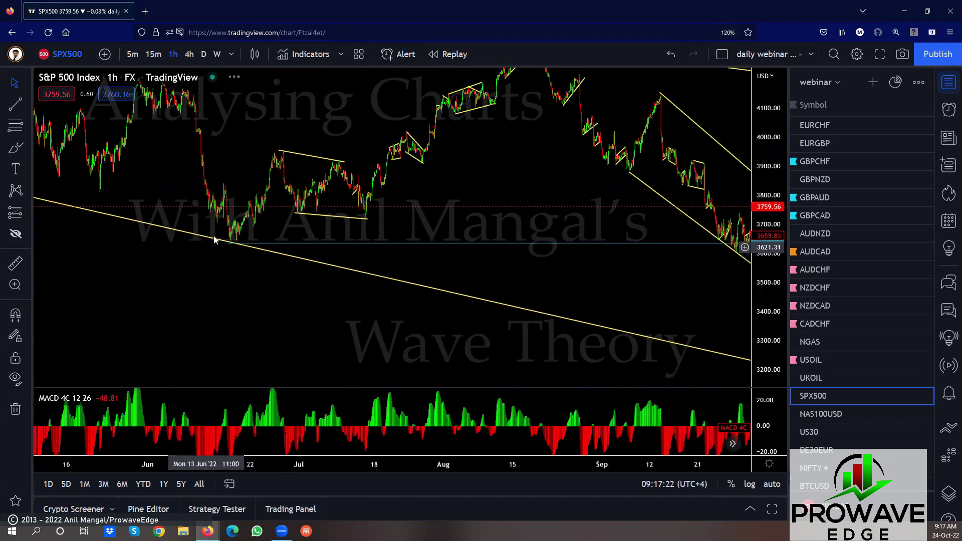
drag(498, 141, 250, 131)
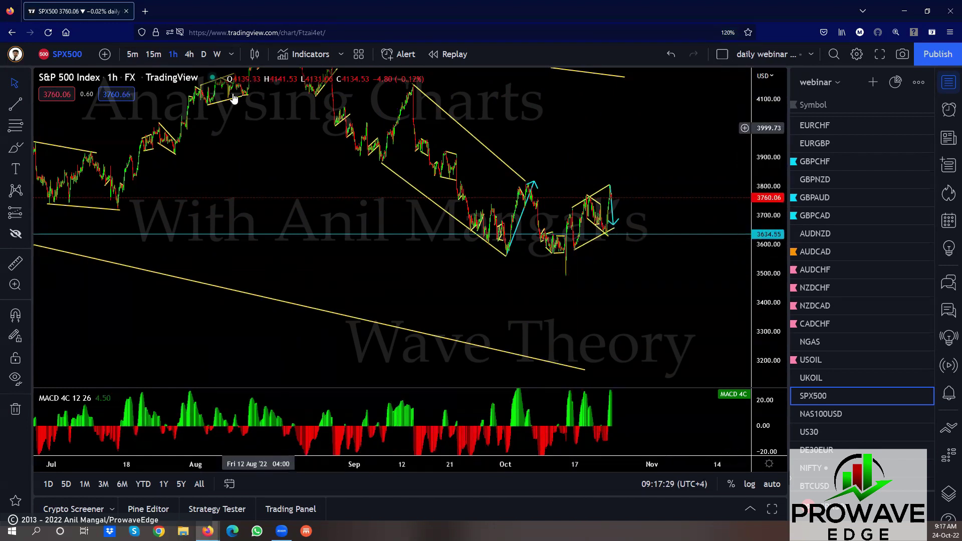
click(158, 56)
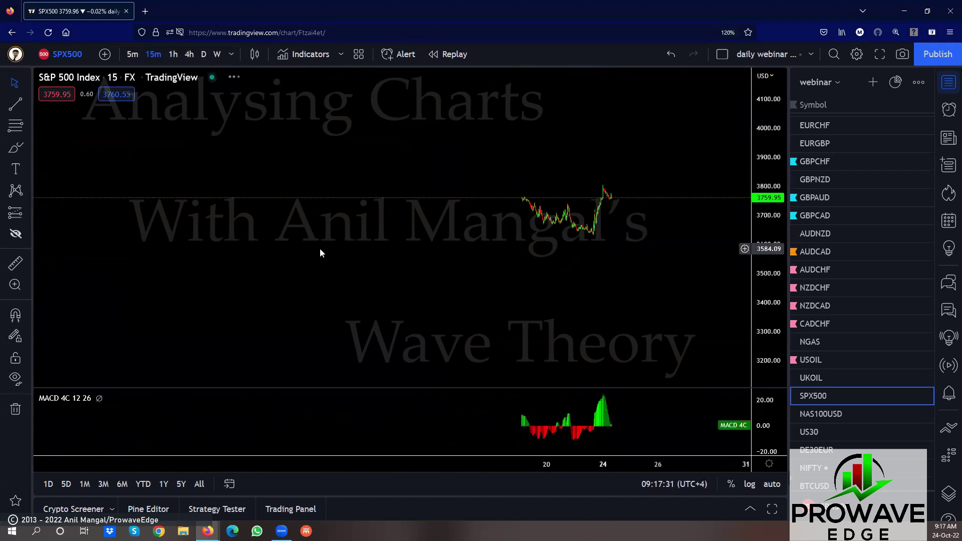
drag(757, 333, 756, 254)
scroll(667, 314, up, 11)
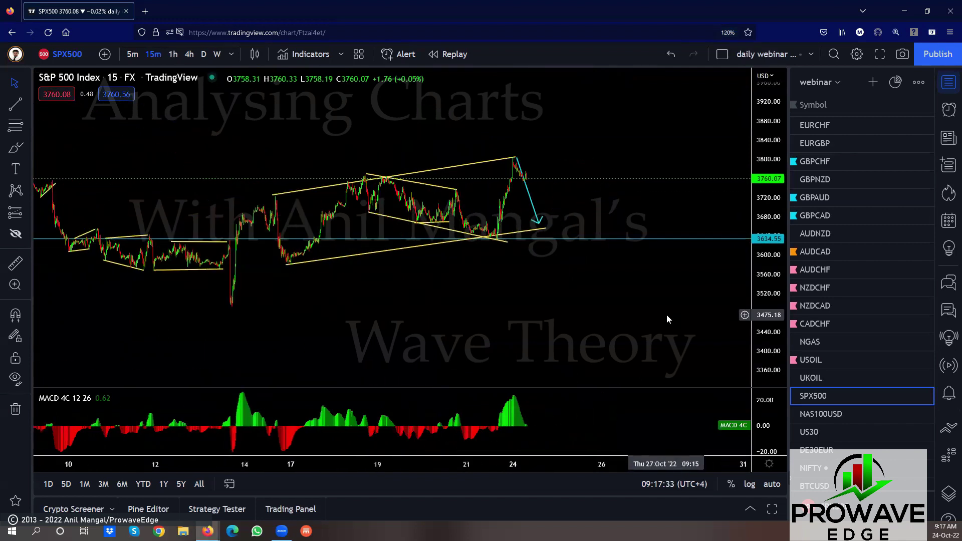
- Draw a horizontal ray at 3751.19 just below the current SPX500 price and flag SPX500 orange in the watchlist
scroll(675, 272, up, 4)
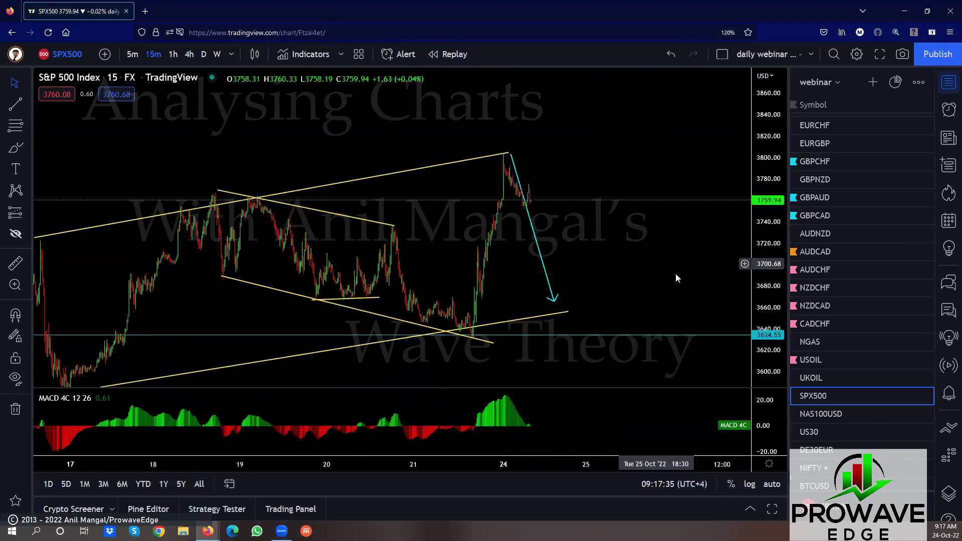
click(28, 104)
click(44, 275)
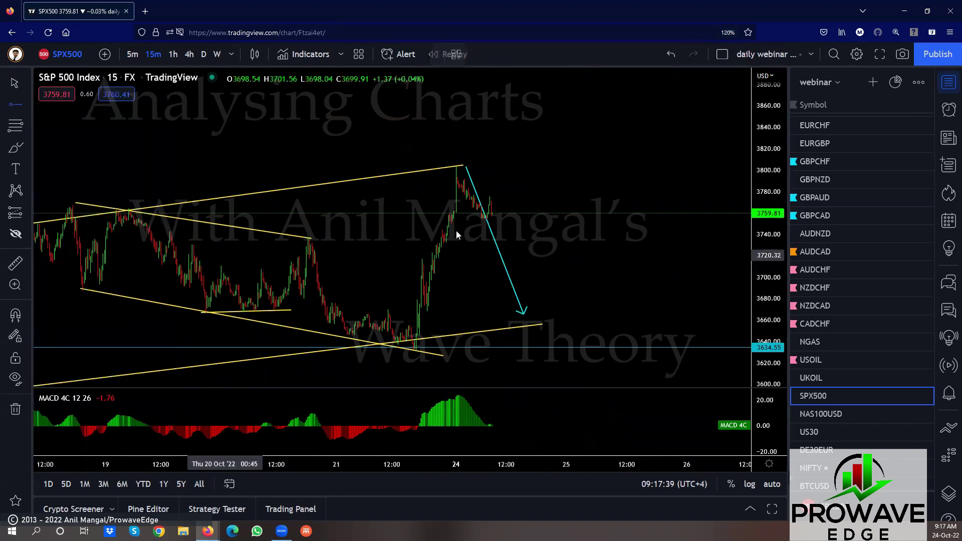
click(479, 222)
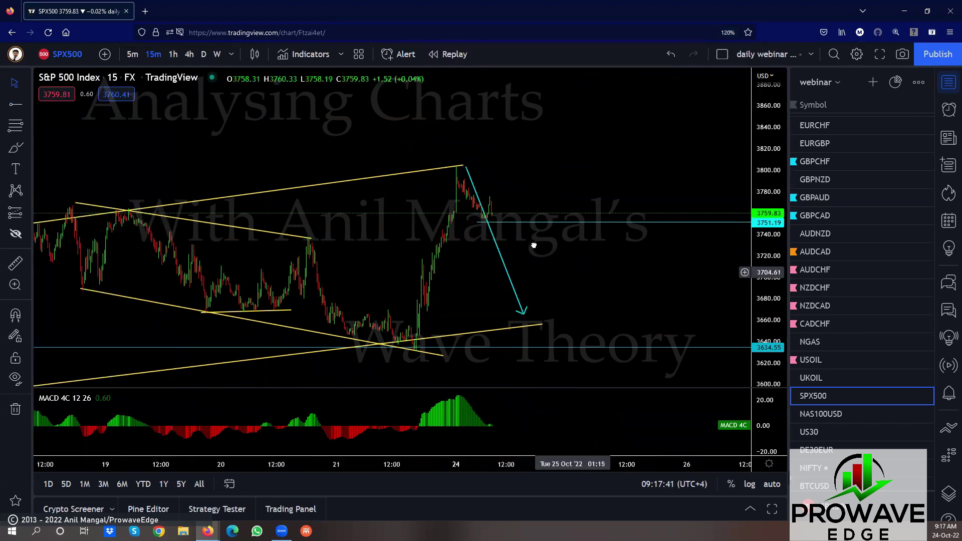
drag(533, 247, 490, 209)
click(794, 397)
scroll(610, 375, down, 3)
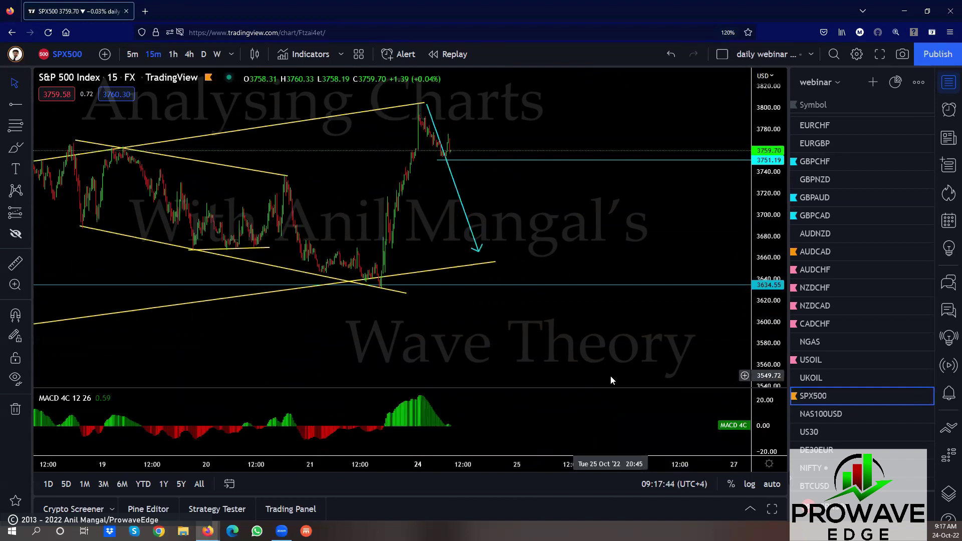
- Open the NAS100USD chart and draw a horizontal ray at 11311.3 just below the latest pullback low
click(820, 414)
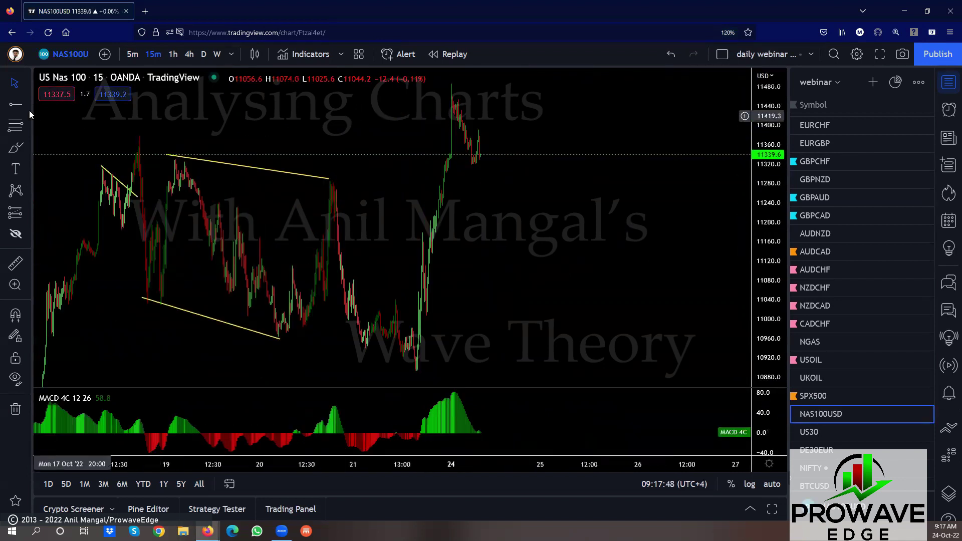
click(15, 104)
click(469, 169)
scroll(694, 258, left, 2)
scroll(656, 323, down, 5)
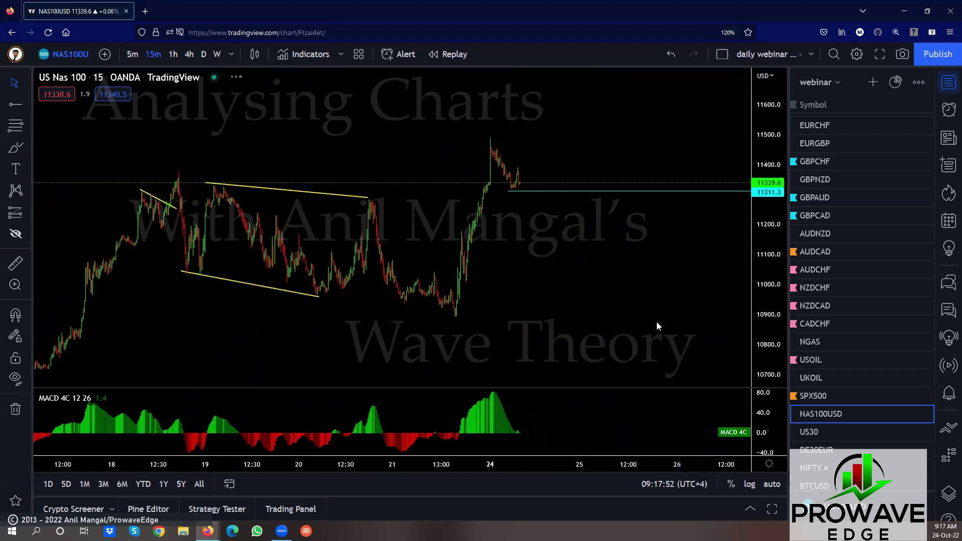
- Draw NAS100USD channel lines from 14 October: an upper one from 11215.8 to 11485.3 and a lower one from 10666.5 to 10970.5
drag(769, 296, 768, 352)
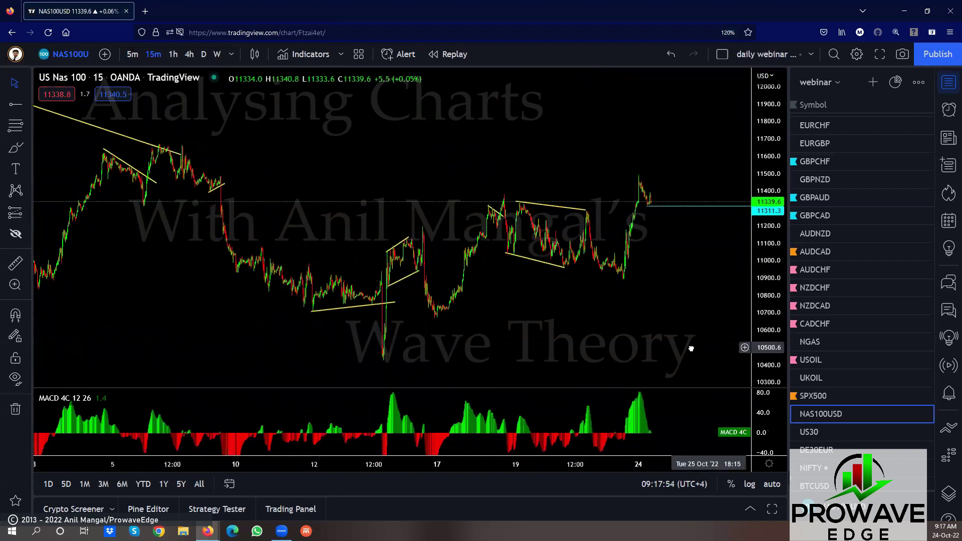
drag(691, 348, 626, 344)
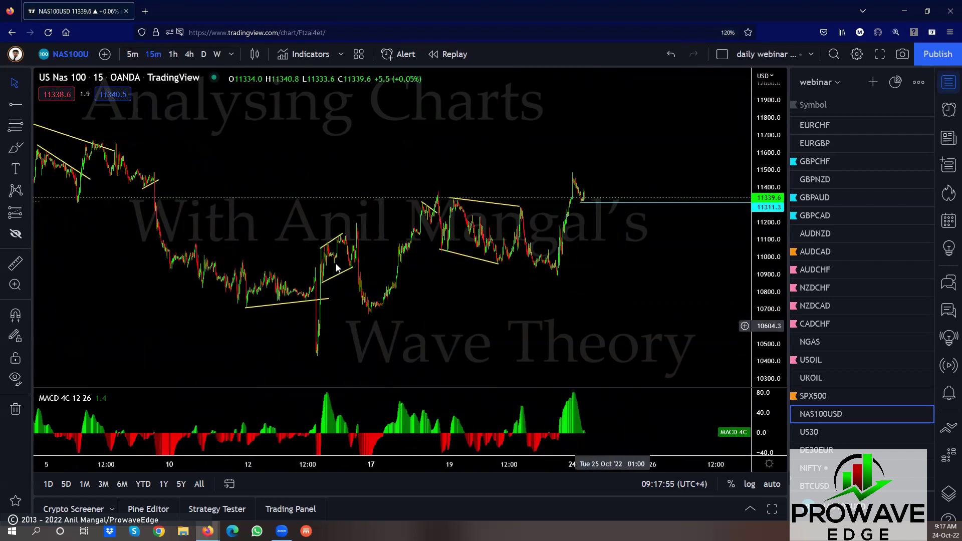
click(29, 104)
click(60, 102)
click(353, 219)
click(574, 175)
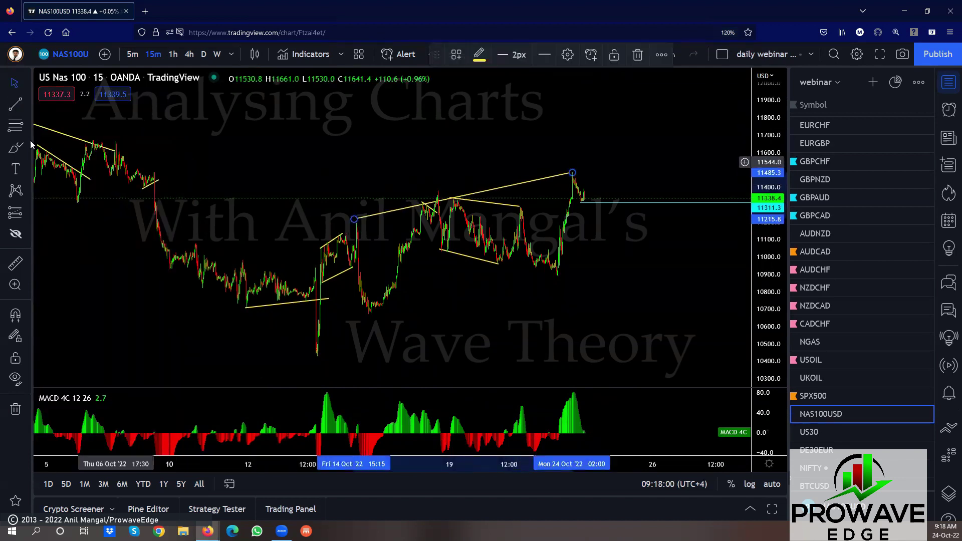
click(369, 316)
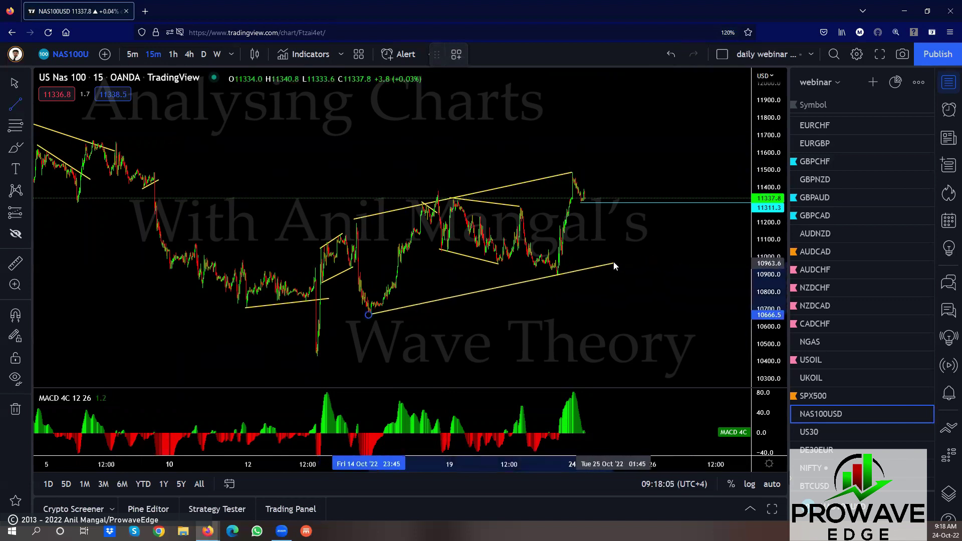
click(613, 261)
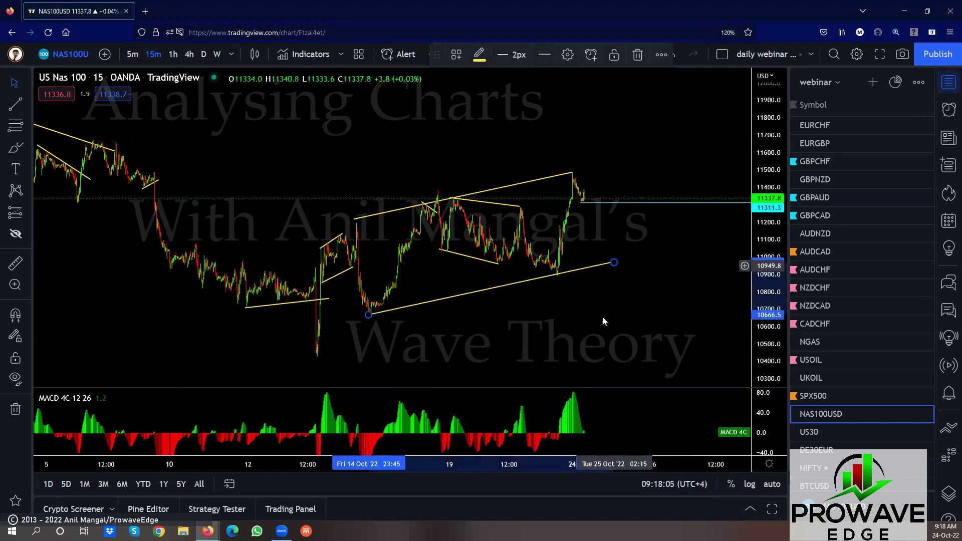
- Fit an arrow to the 14 October drop, move it to the latest high pointing from 11495.7 to 10956.7, and flag NAS100USD orange
click(26, 103)
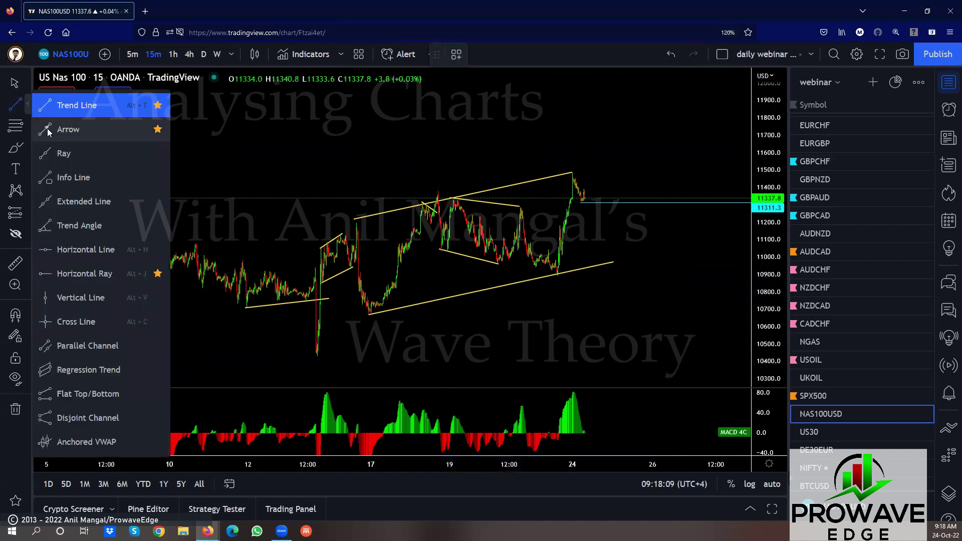
click(48, 130)
click(354, 221)
click(373, 315)
drag(365, 283, 587, 232)
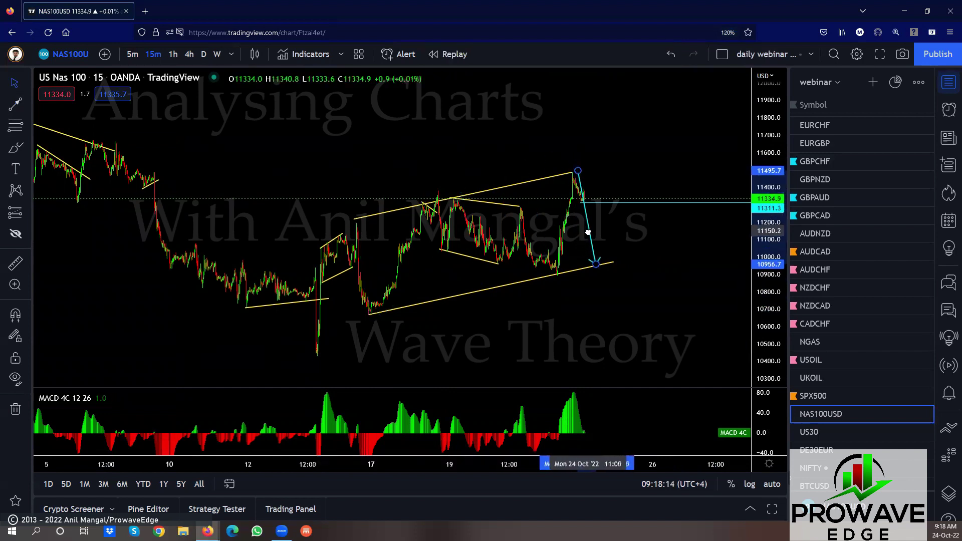
drag(622, 340, 530, 336)
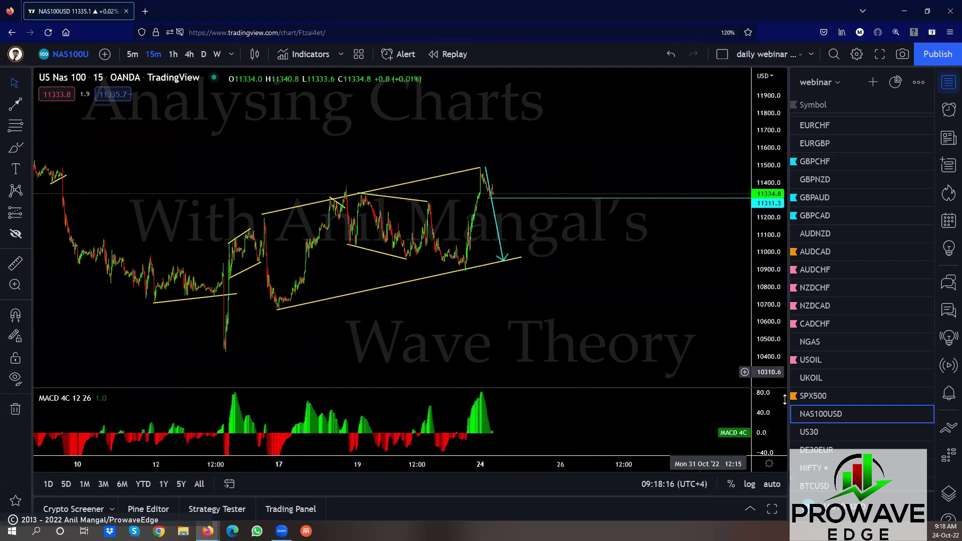
click(794, 414)
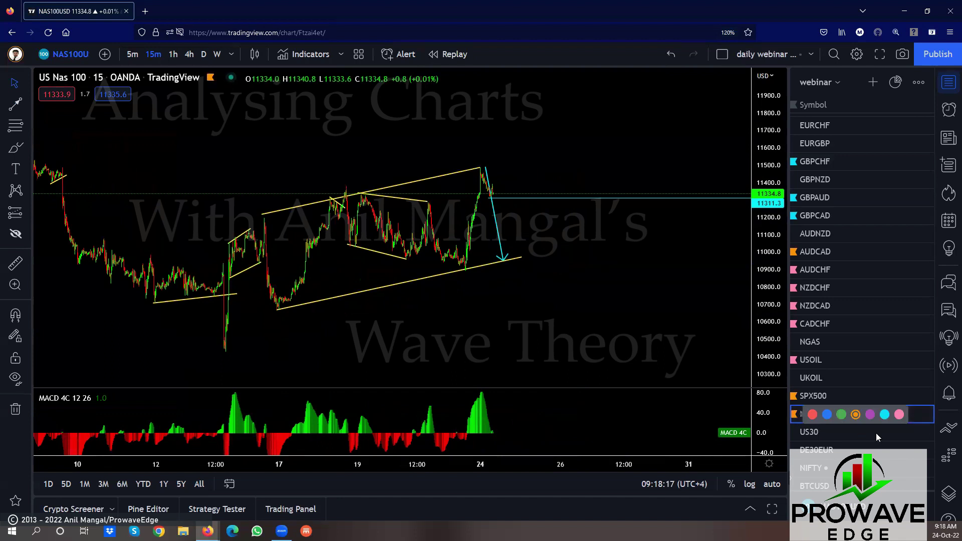
- Open the US30 chart and draw an upper trend line from the 14 October high at 30448.27 to the 24 October high at 31462.89
click(815, 430)
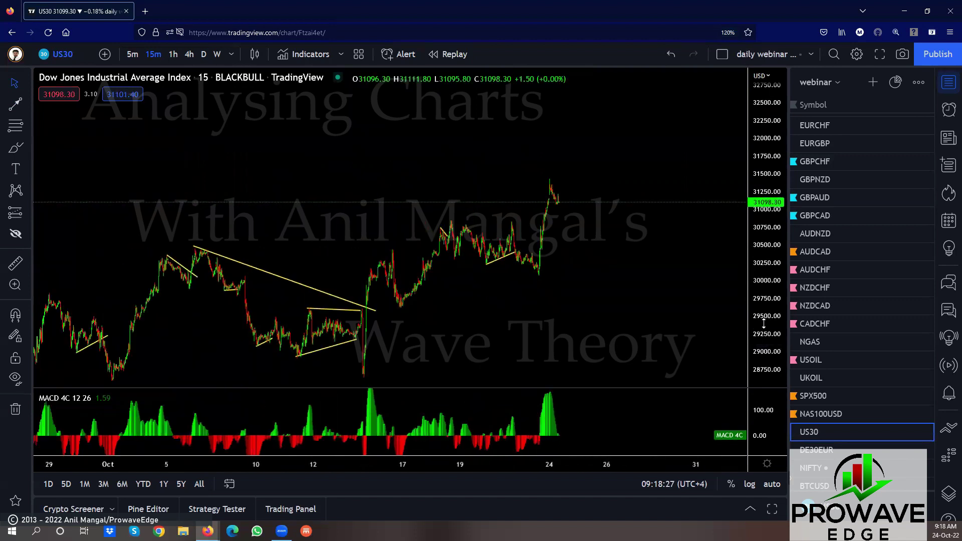
scroll(668, 296, up, 3)
scroll(659, 308, up, 2)
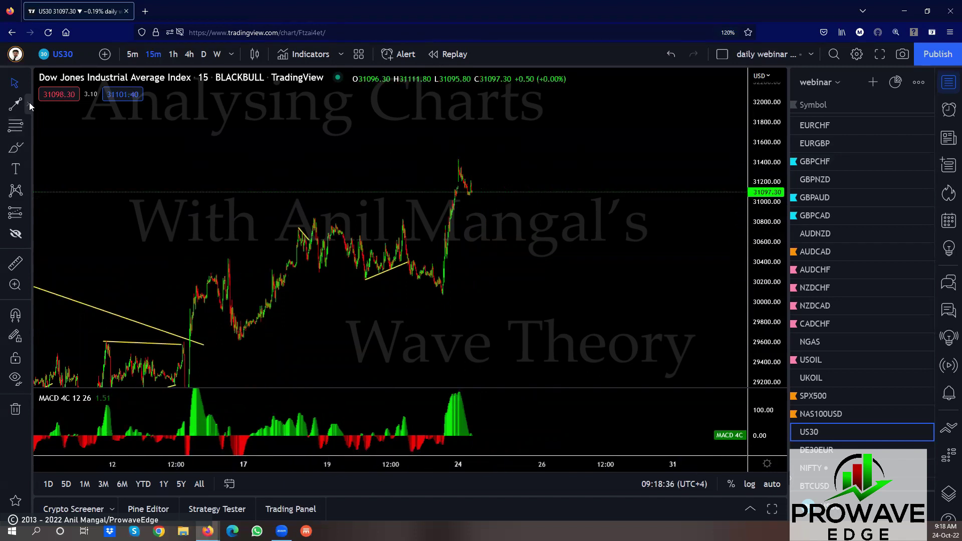
click(29, 103)
click(40, 112)
click(229, 258)
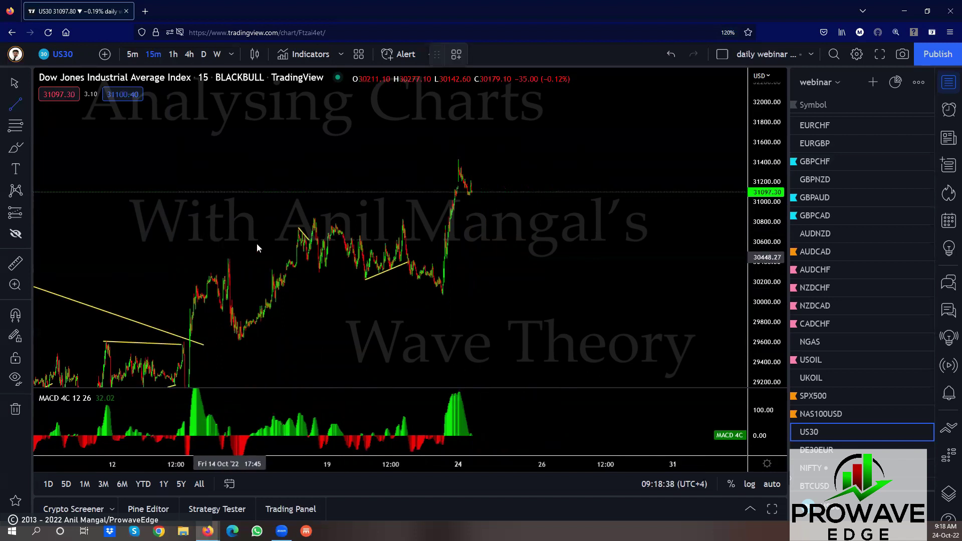
click(461, 156)
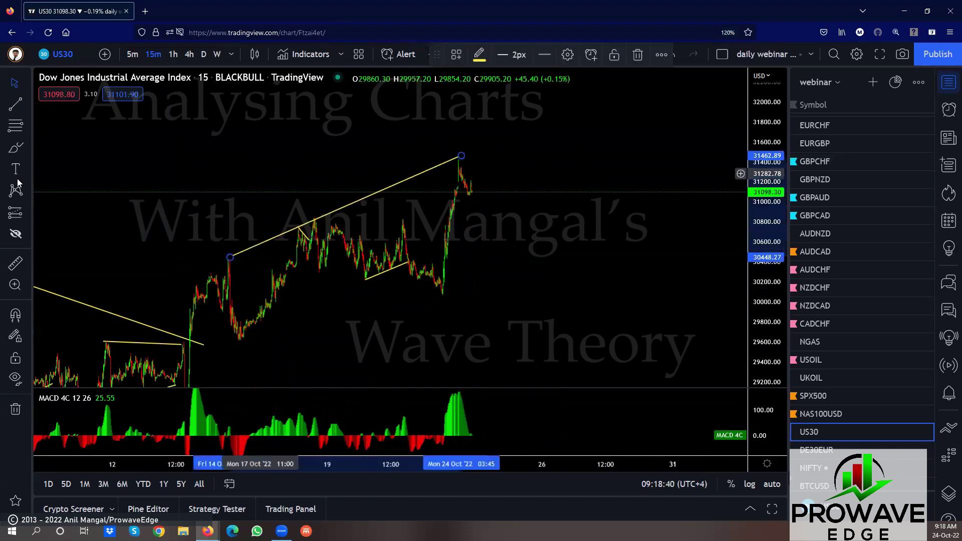
- Draw a lower US30 trend line from the 14 October low at 29607.75 to 30622.37 on 24 October
click(14, 109)
click(236, 341)
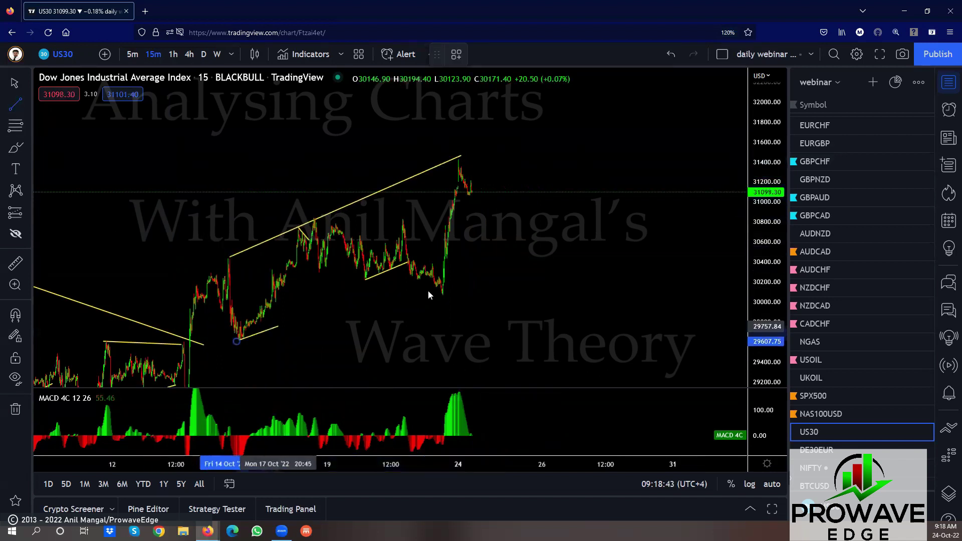
click(494, 240)
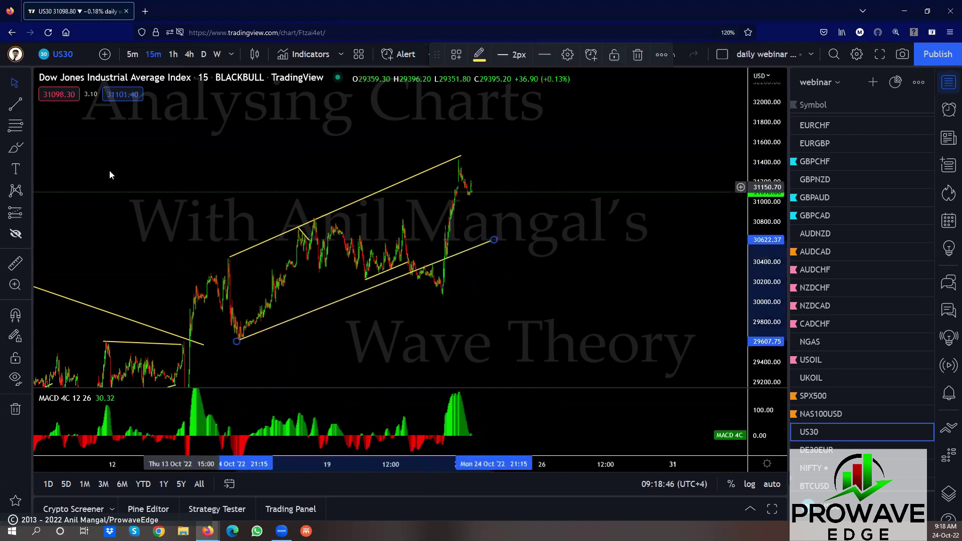
- Draw a line from 30862.52 to 30850.51 over the 18–20 October highs and re-anchor the short line below along that correction's lows
key(alt+t)
click(313, 216)
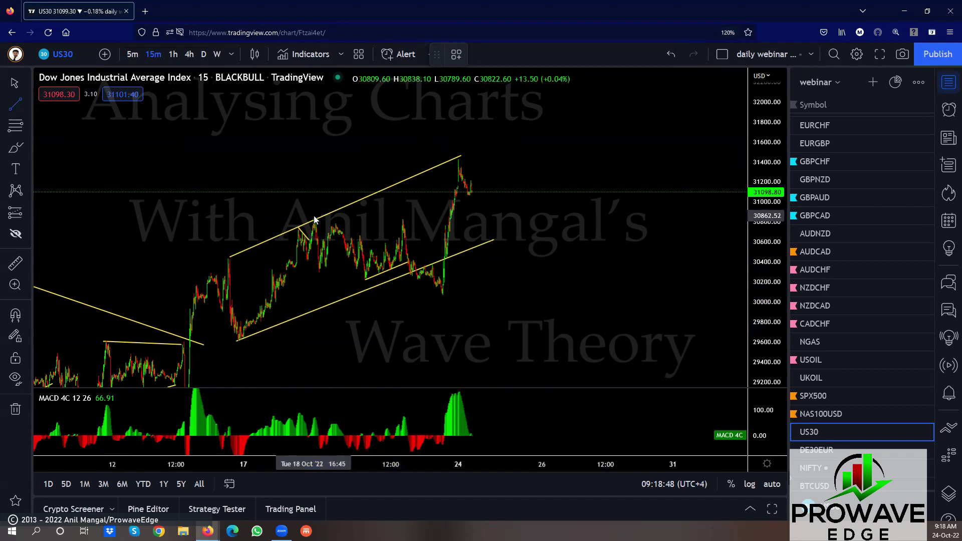
click(399, 216)
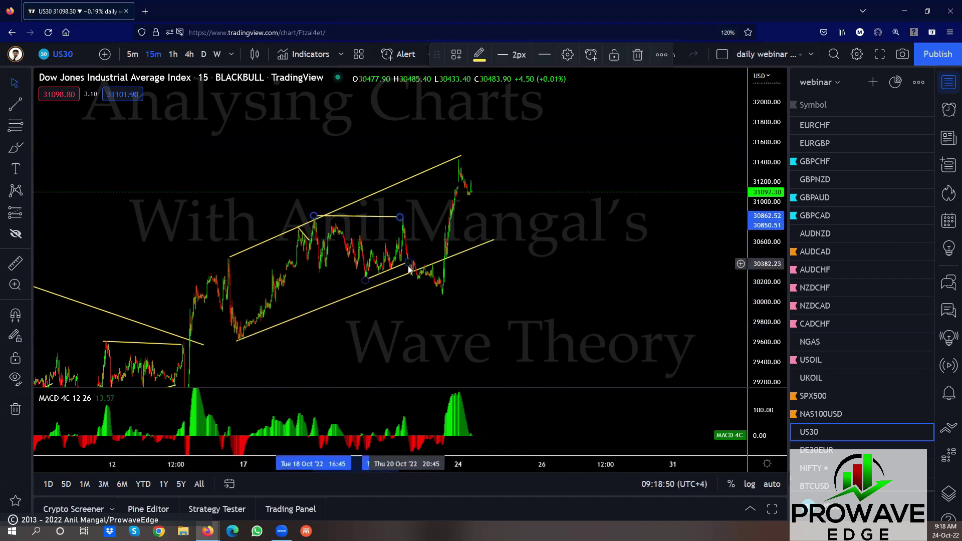
key(alt+t)
click(364, 281)
click(443, 296)
drag(364, 280, 313, 270)
click(468, 369)
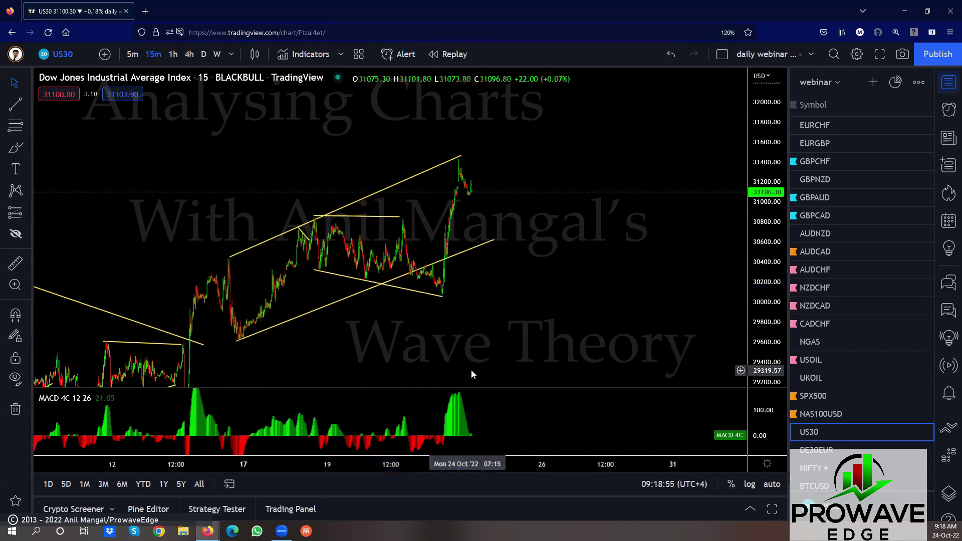
- Fit an arrow to US30's 14 October drop from 30447.47 to 29618.79, move it to the latest high and aim its tip at the lower channel line
scroll(470, 368, down, 2)
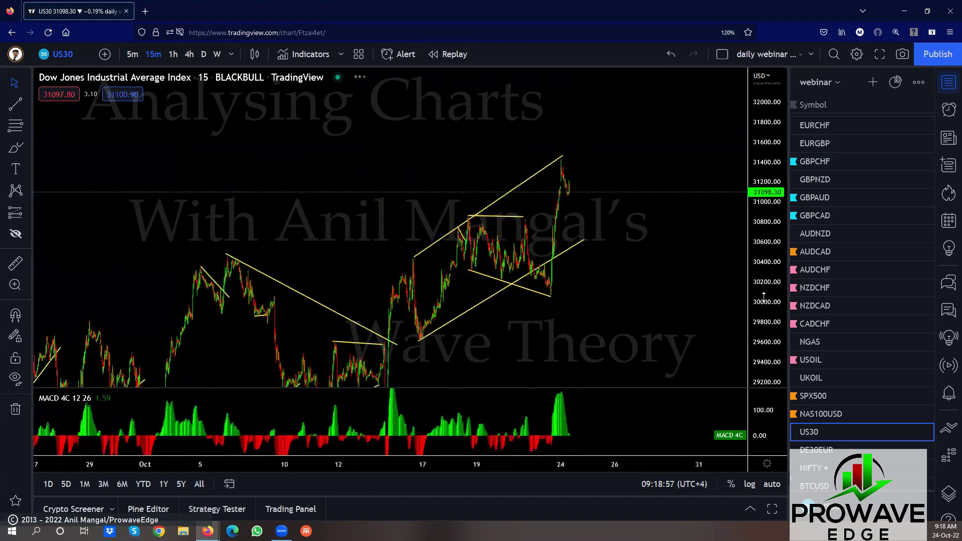
drag(764, 297, 764, 356)
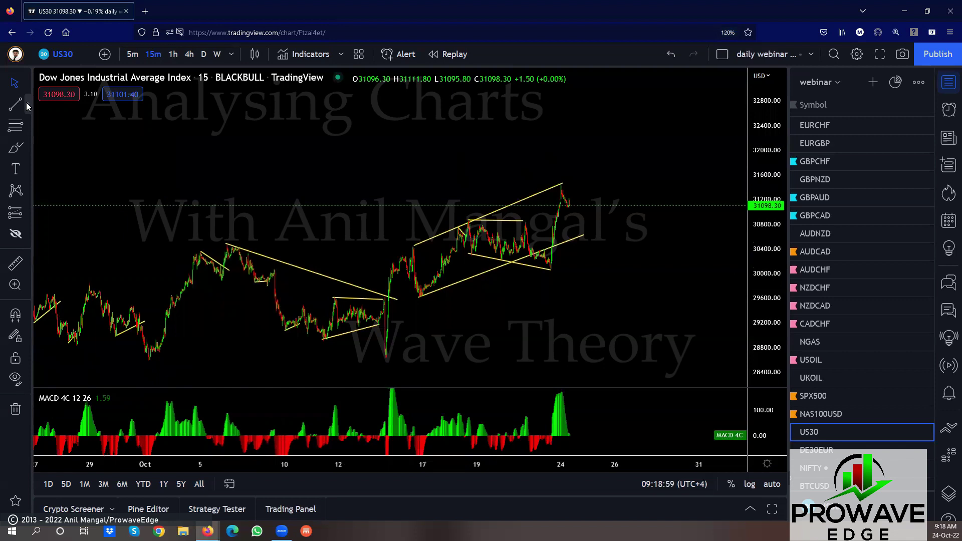
click(27, 102)
click(50, 129)
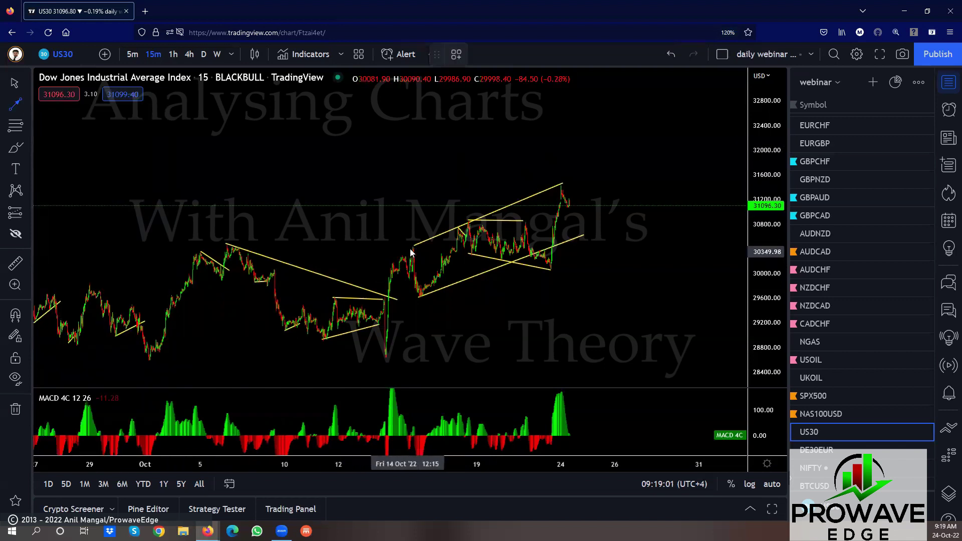
click(413, 246)
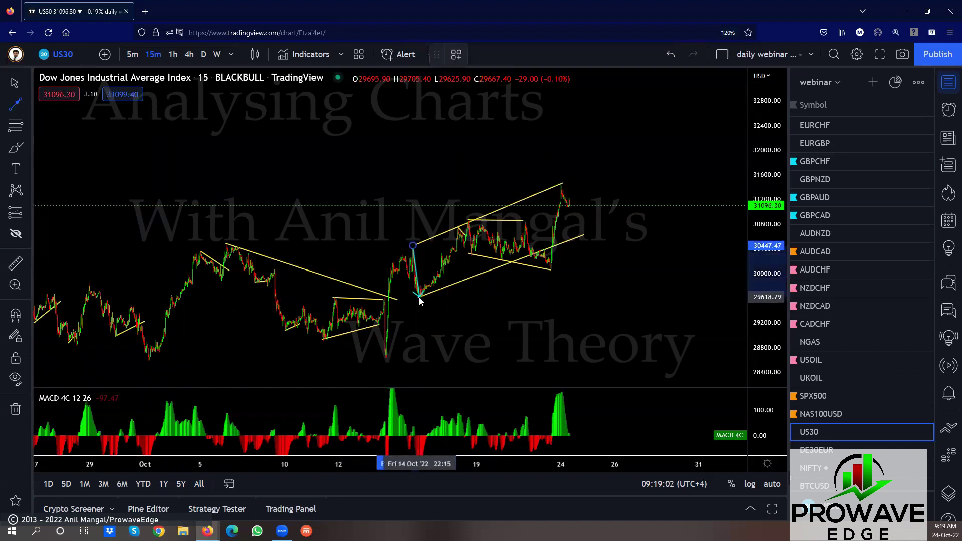
click(419, 296)
drag(416, 273, 579, 245)
click(570, 226)
click(579, 247)
click(615, 325)
drag(643, 363, 570, 349)
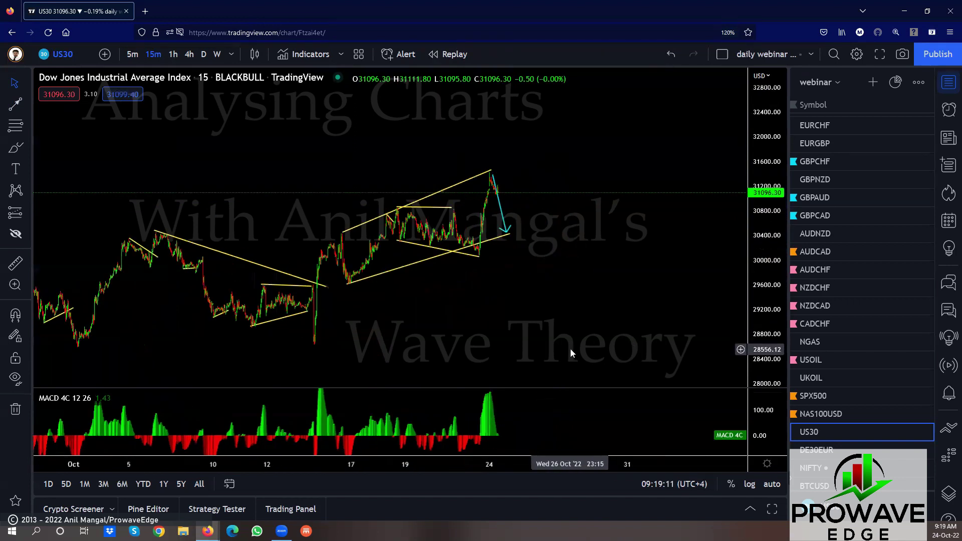
- Switch US30 to the 1-hour timeframe, draw a horizontal ray at 28589.06 from the 30 September low and lower it to about 28206
click(173, 55)
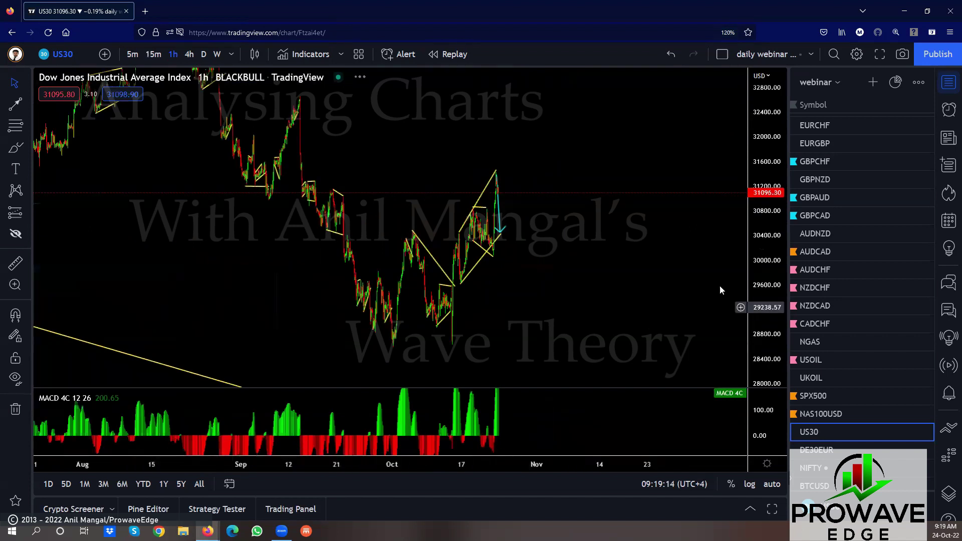
drag(754, 223, 663, 341)
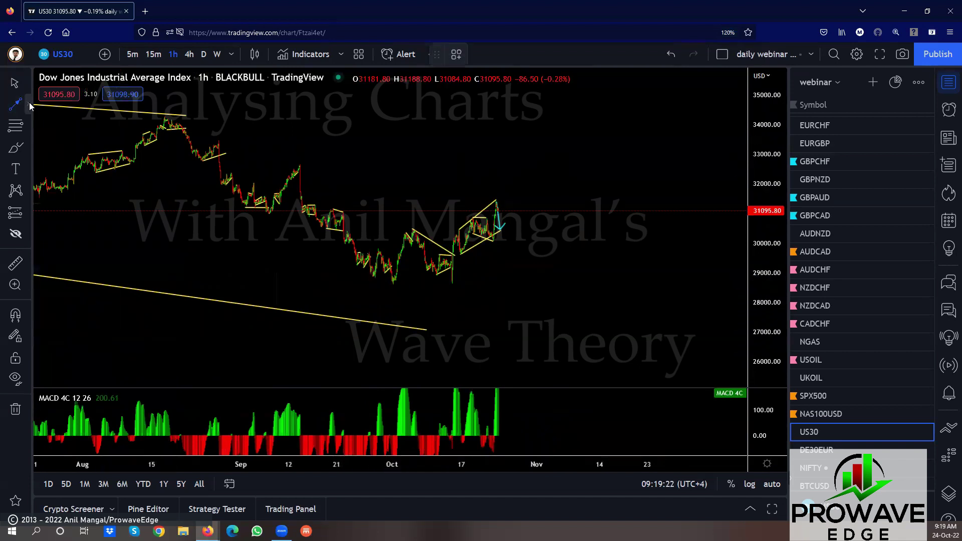
click(29, 103)
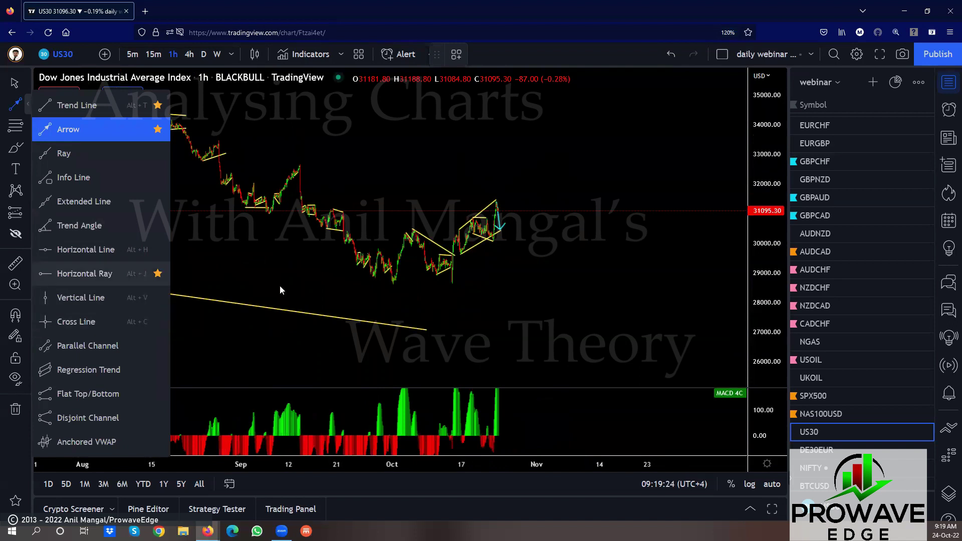
click(391, 284)
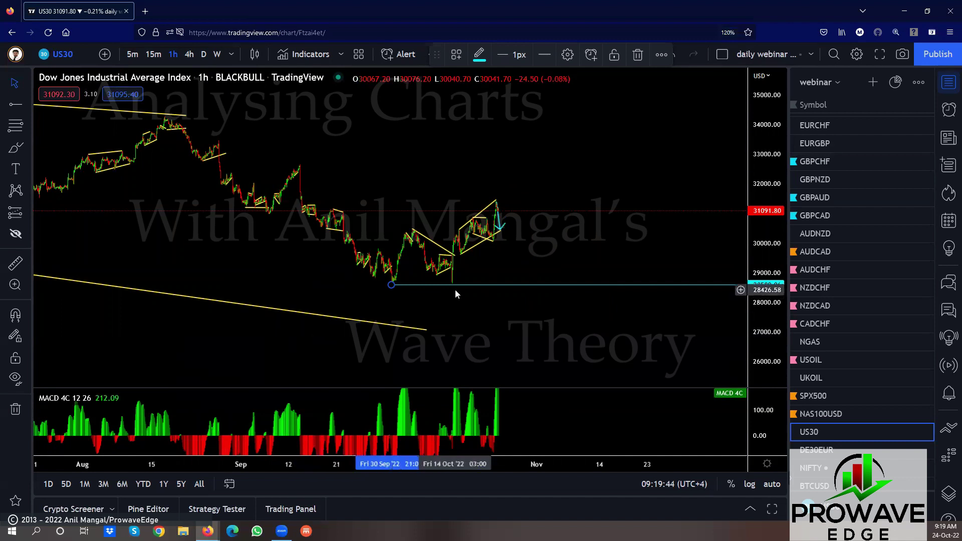
drag(769, 344, 767, 297)
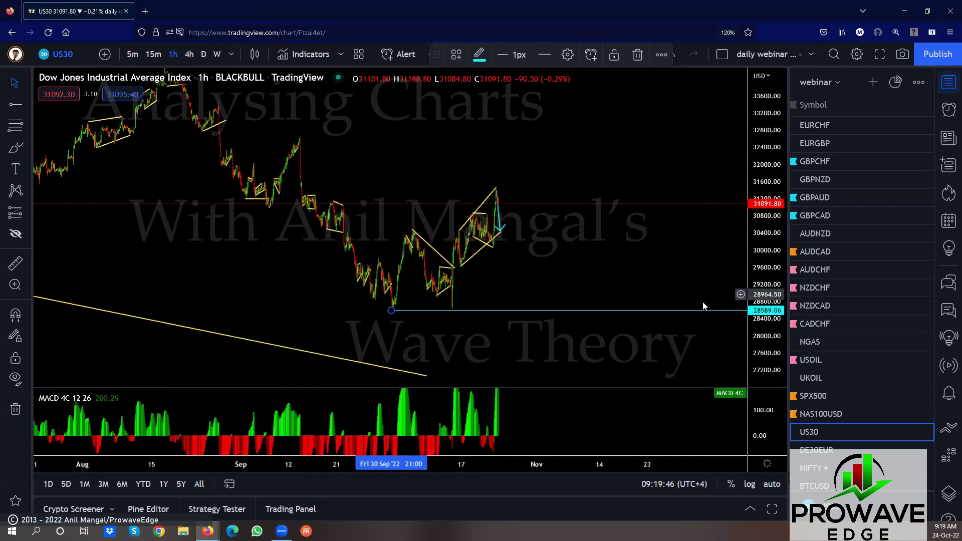
drag(395, 311, 421, 328)
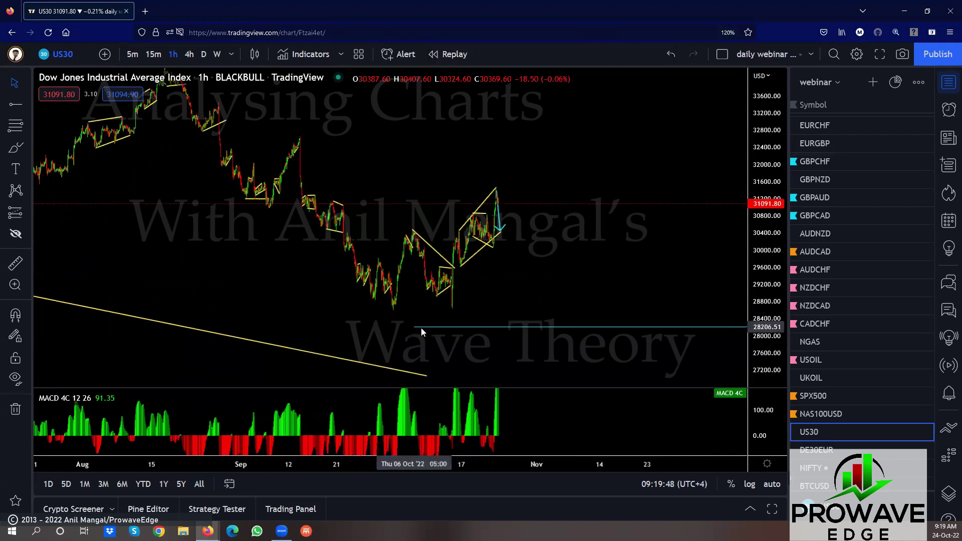
- Delete the selected horizontal ray from the US30 chart and switch the chart to DE30EUR
click(639, 56)
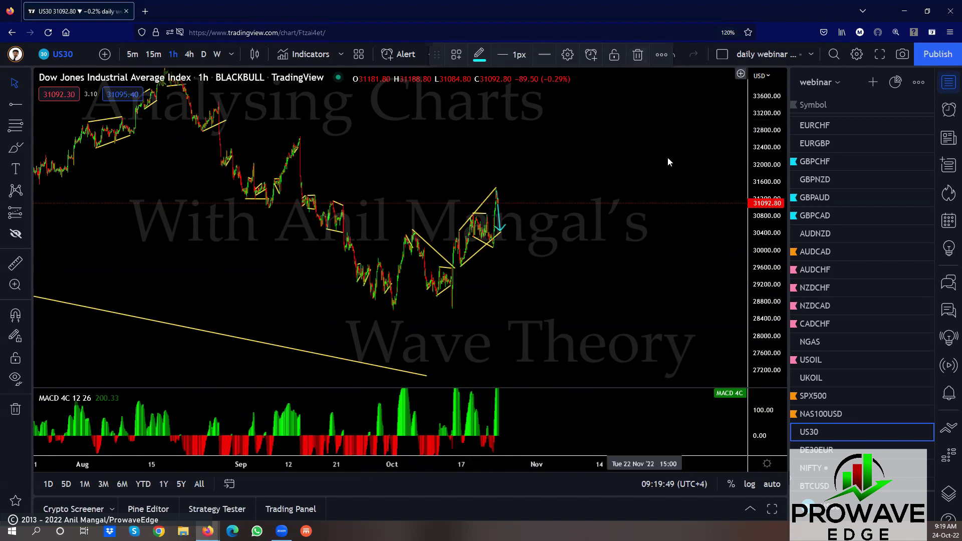
scroll(826, 391, down, 2)
click(815, 393)
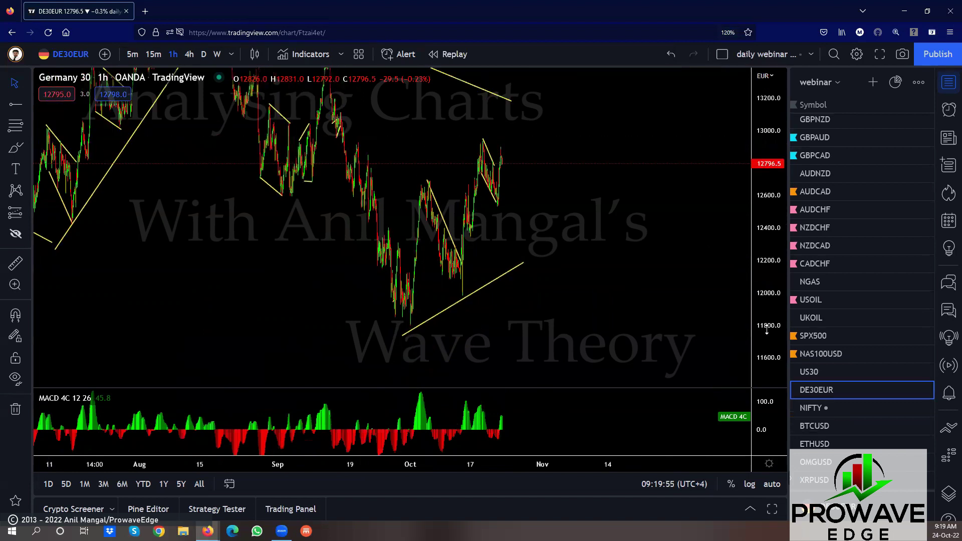
- Extend the short upper line of DE30EUR's latest correction to about 12663.1 on 25 October
drag(495, 193, 509, 205)
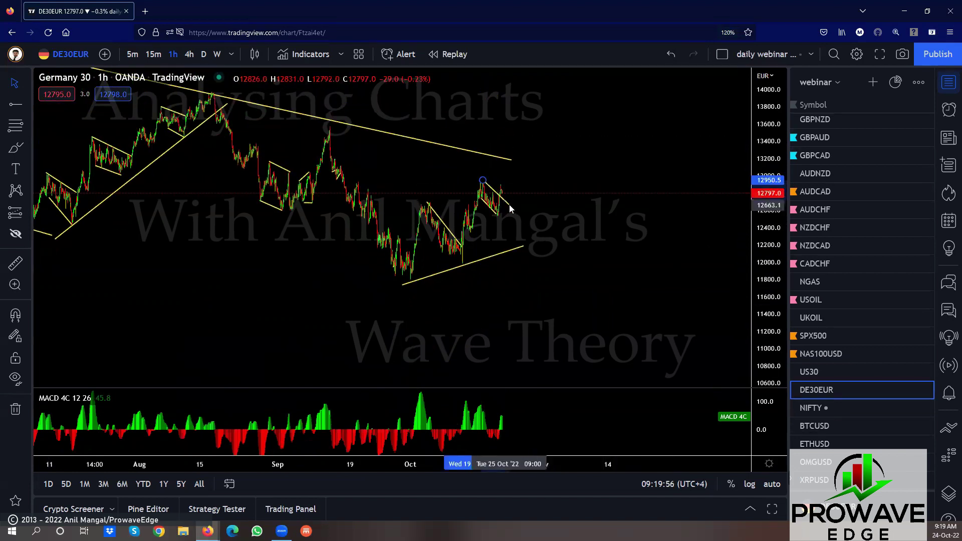
drag(773, 229, 785, 306)
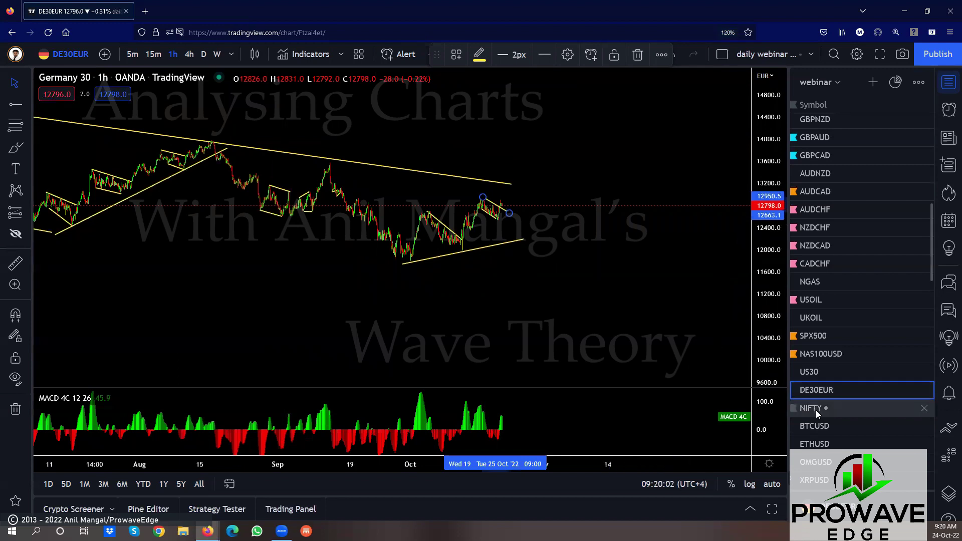
scroll(581, 213, up, 3)
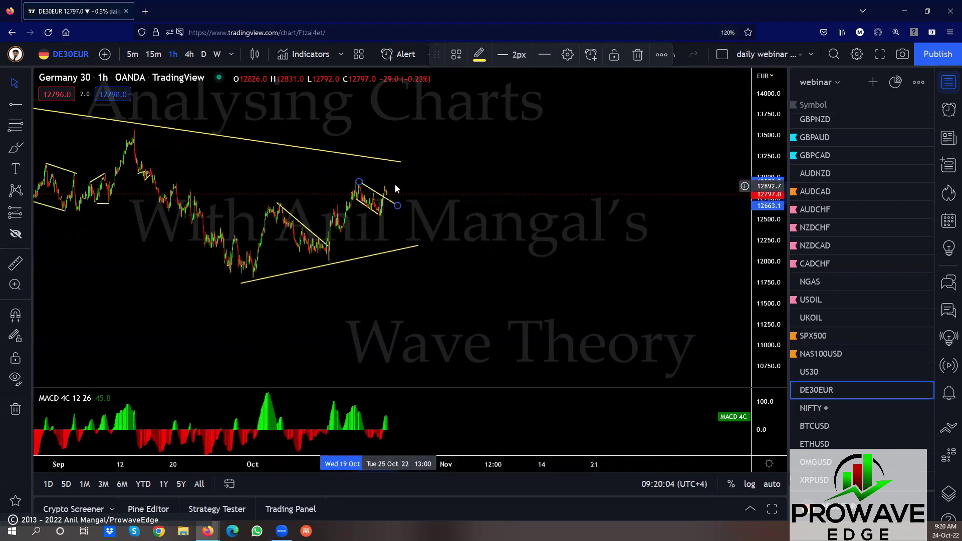
- Open the NIFTY chart, review its latest price action and flag the symbol purple in the watchlist
click(818, 404)
drag(758, 240, 758, 367)
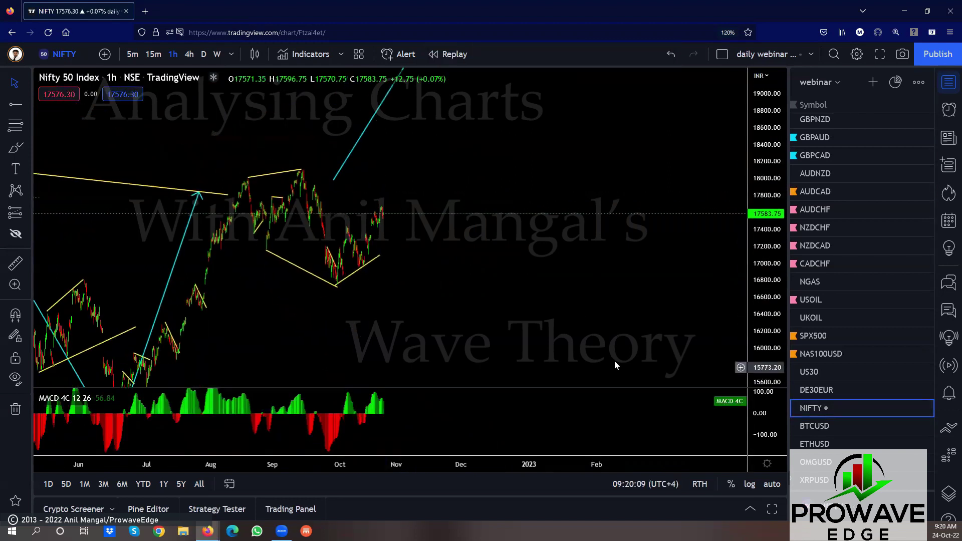
scroll(503, 338, up, 3)
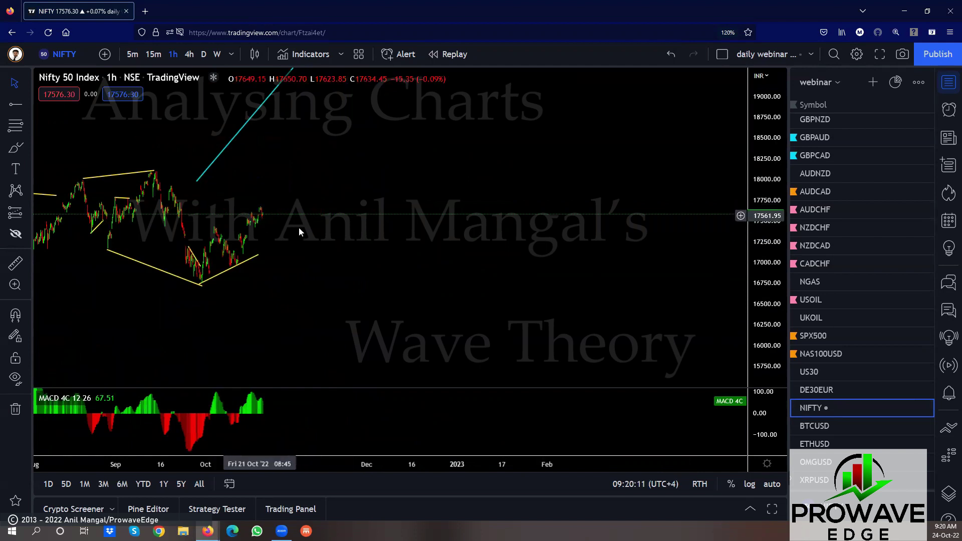
scroll(305, 255, up, 2)
drag(449, 306, 502, 286)
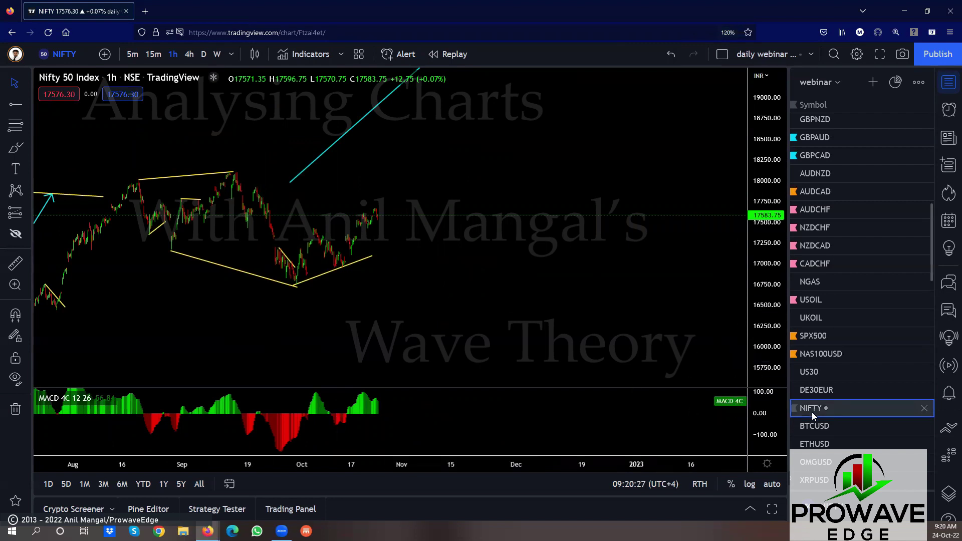
click(794, 408)
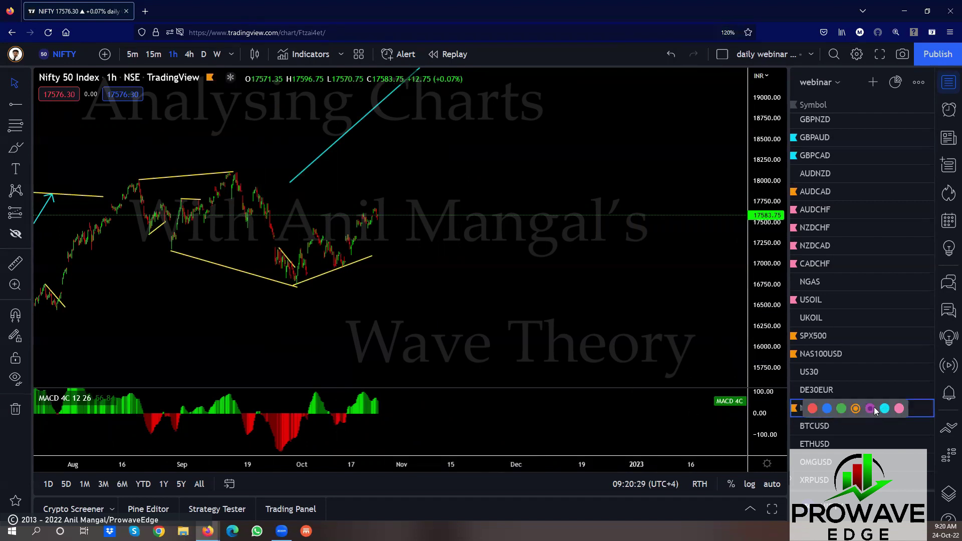
click(870, 408)
- Draw a horizontal ray at 17679.80 on NIFTY, starting on 19 October just above the latest high
scroll(572, 260, up, 3)
scroll(509, 280, up, 4)
drag(121, 295, 631, 277)
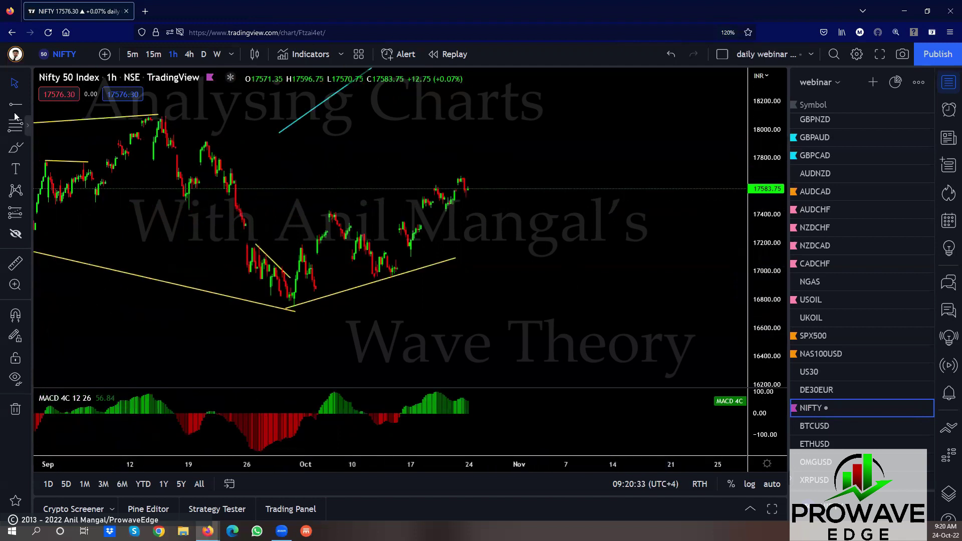
click(443, 175)
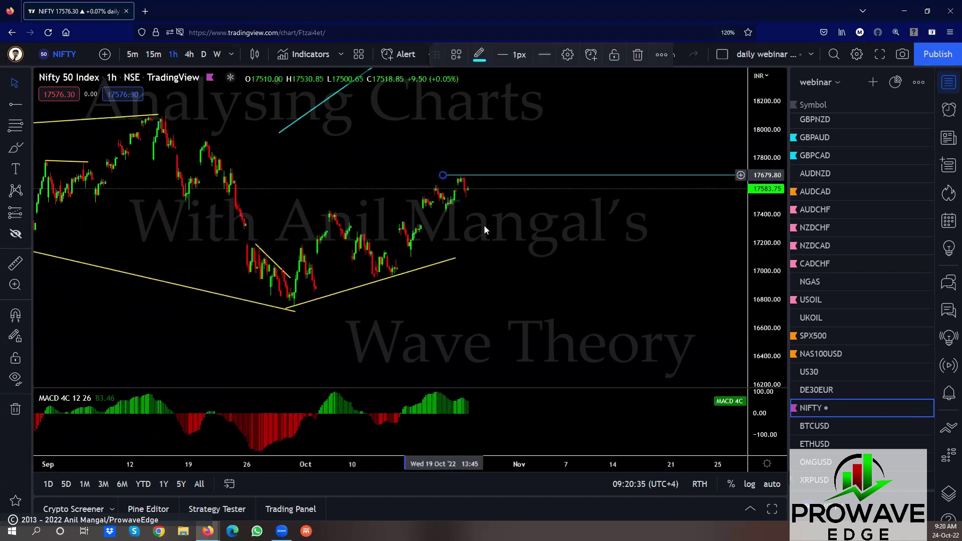
- Open BTCUSD and pull the end of the falling upper trend line back to about 19500.9 on 23 October
click(823, 426)
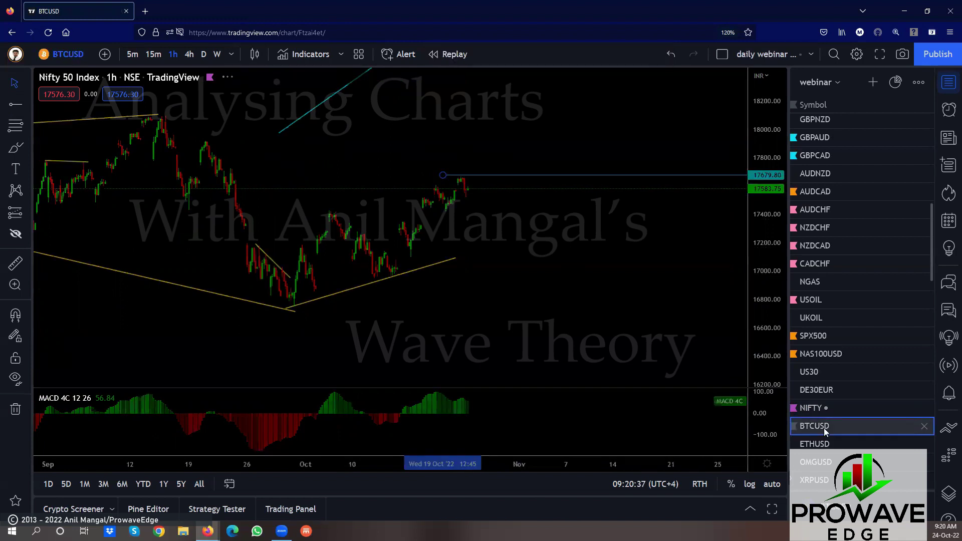
drag(761, 240, 761, 310)
scroll(653, 310, down, 6)
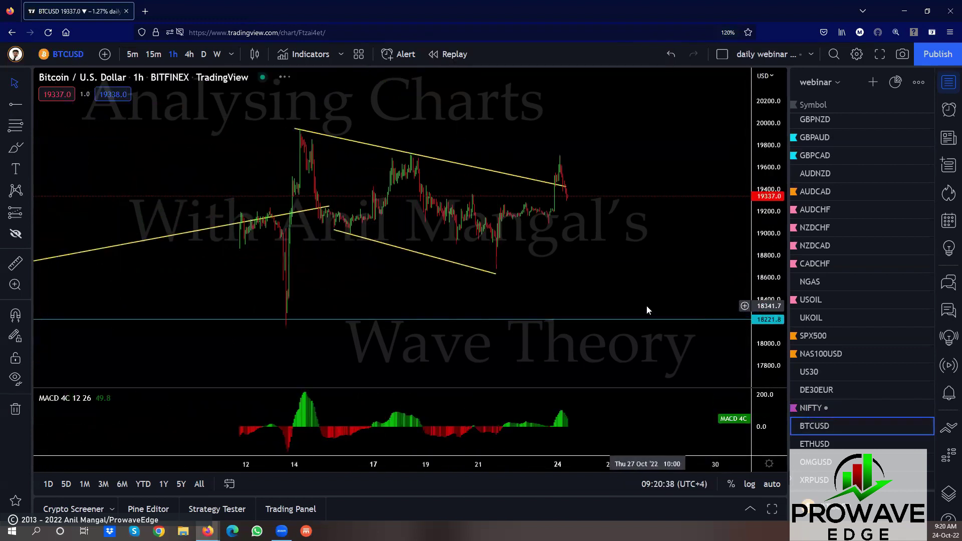
drag(651, 267, 602, 285)
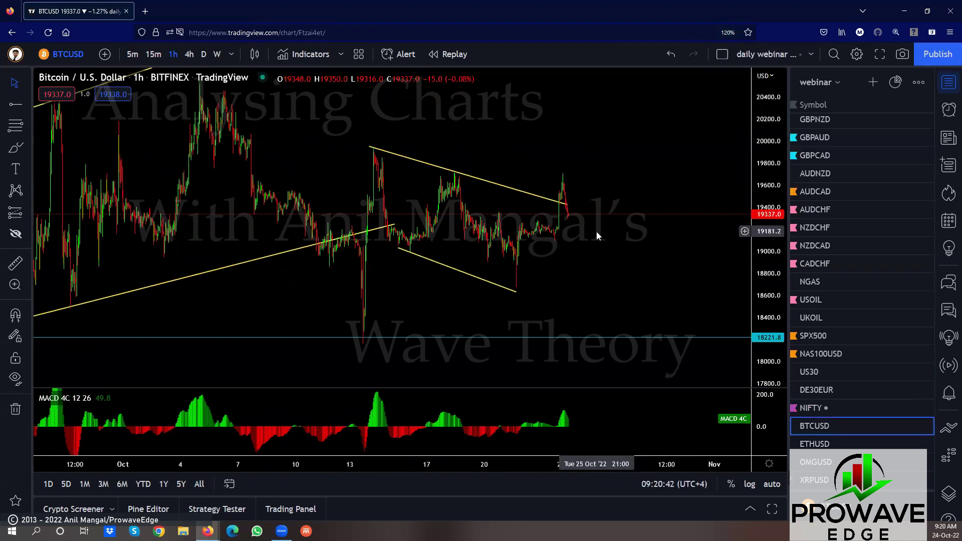
drag(690, 261, 602, 288)
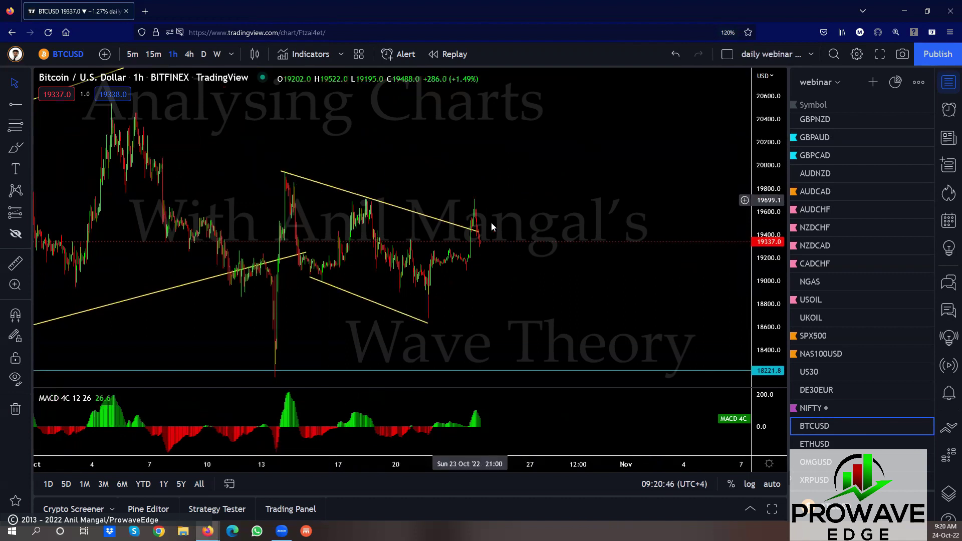
click(476, 228)
drag(478, 208, 455, 223)
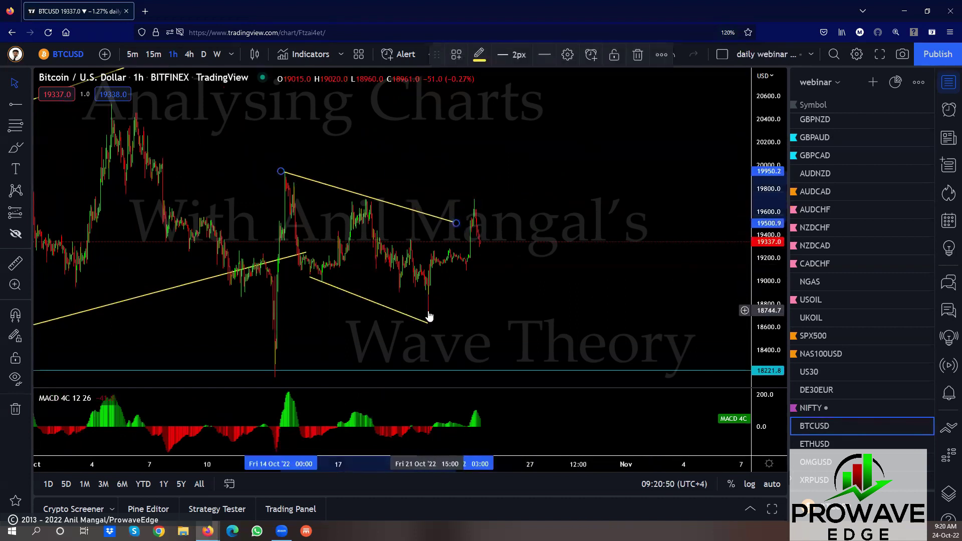
scroll(539, 279, down, 5)
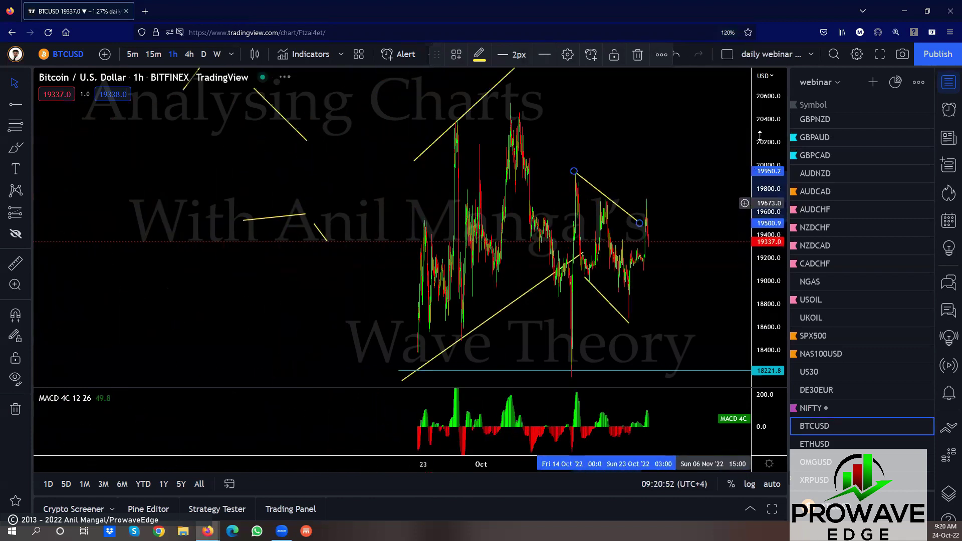
click(645, 275)
drag(644, 275, 537, 247)
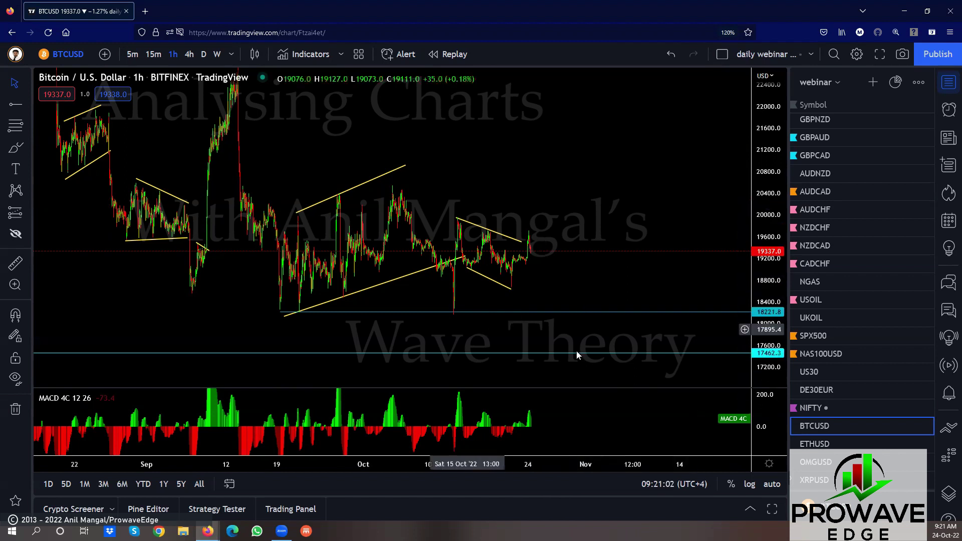
- Open ETHUSD and examine recent price against its trend lines and the lower horizontal level
click(820, 446)
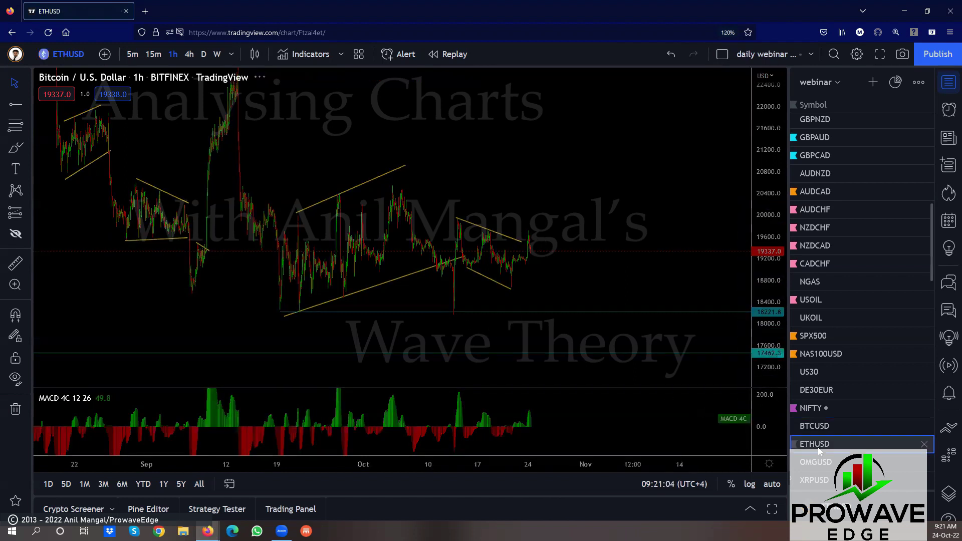
drag(765, 324, 761, 375)
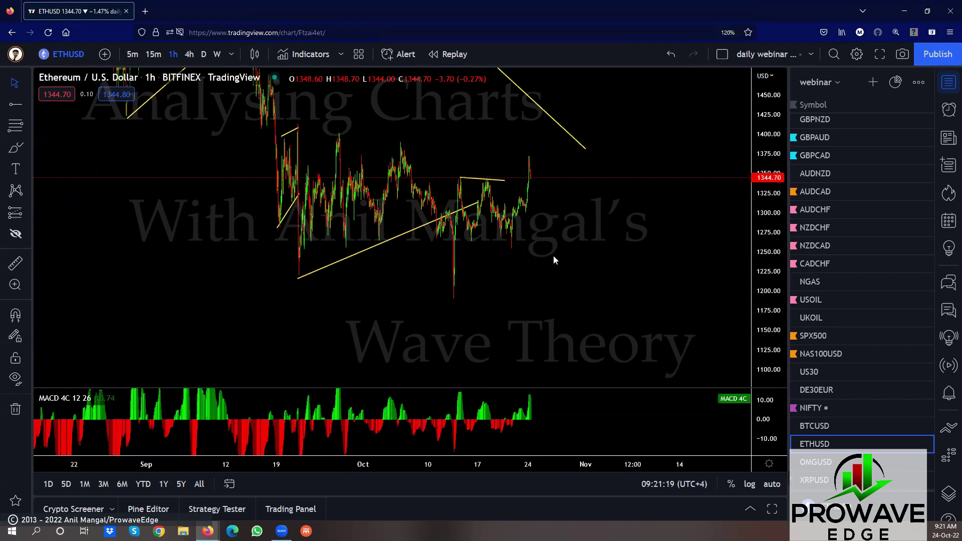
scroll(558, 255, up, 1)
scroll(563, 254, down, 1)
drag(766, 112, 723, 294)
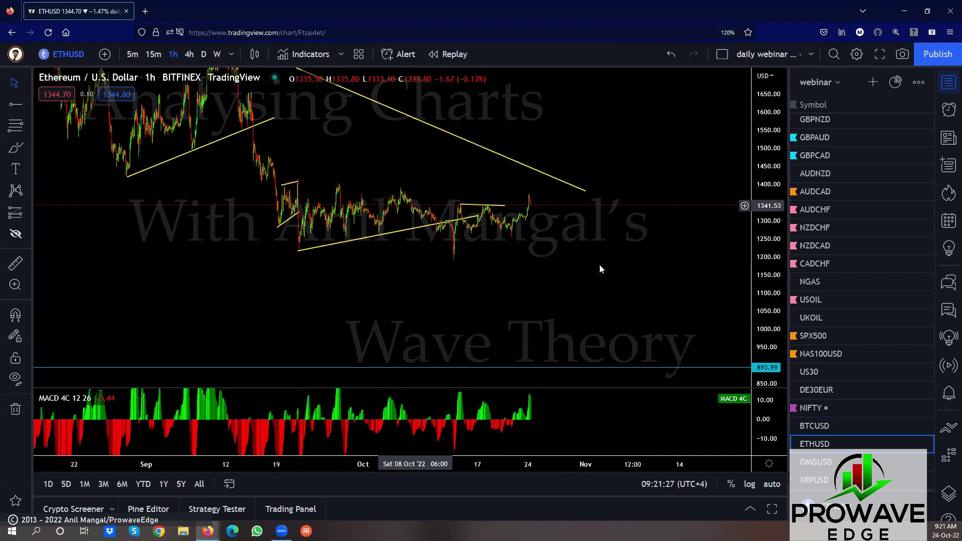
drag(599, 263, 550, 272)
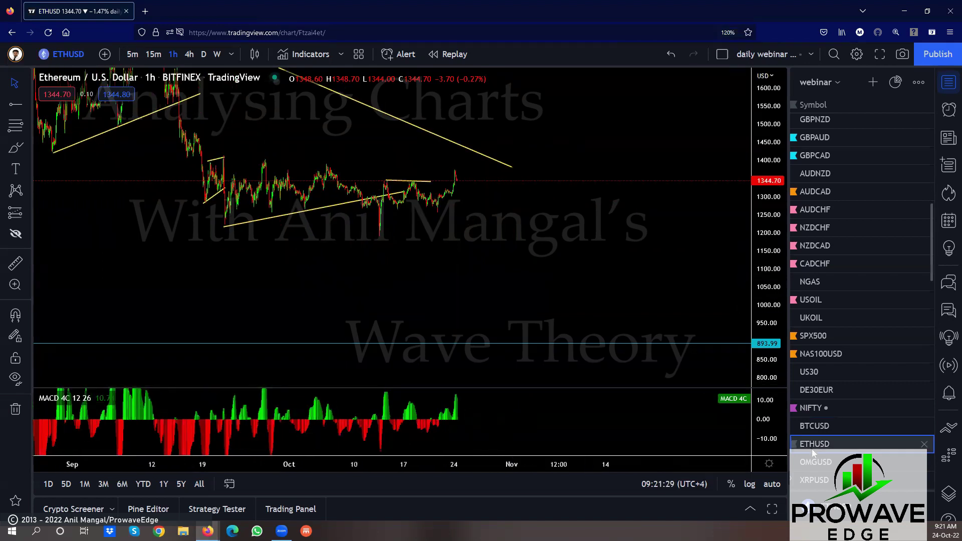
- Open OMGUSD and re-anchor the steep falling line under the latest lows, from about 1.4896 on 21 October to 1.5739 on 25 October
scroll(807, 351, down, 4)
click(809, 343)
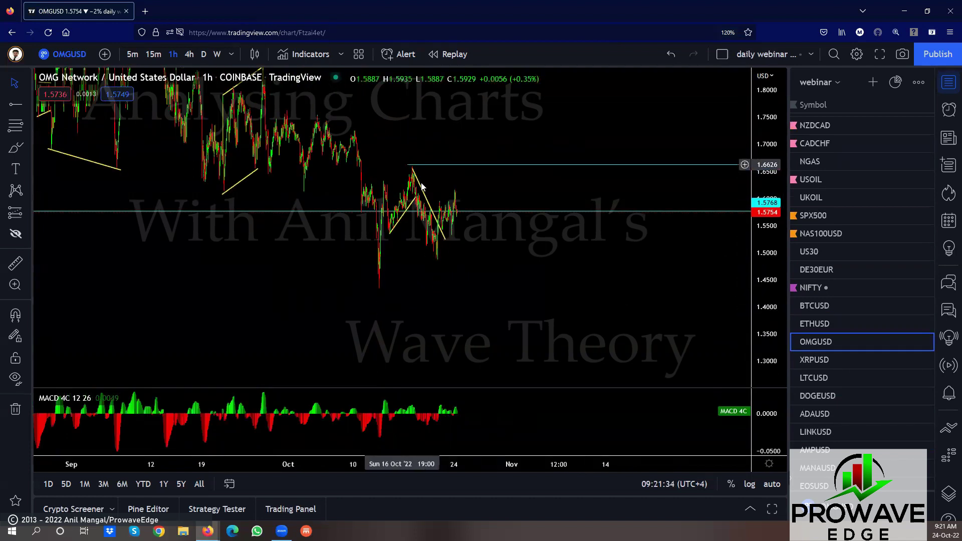
scroll(477, 243, up, 1)
drag(301, 169, 372, 213)
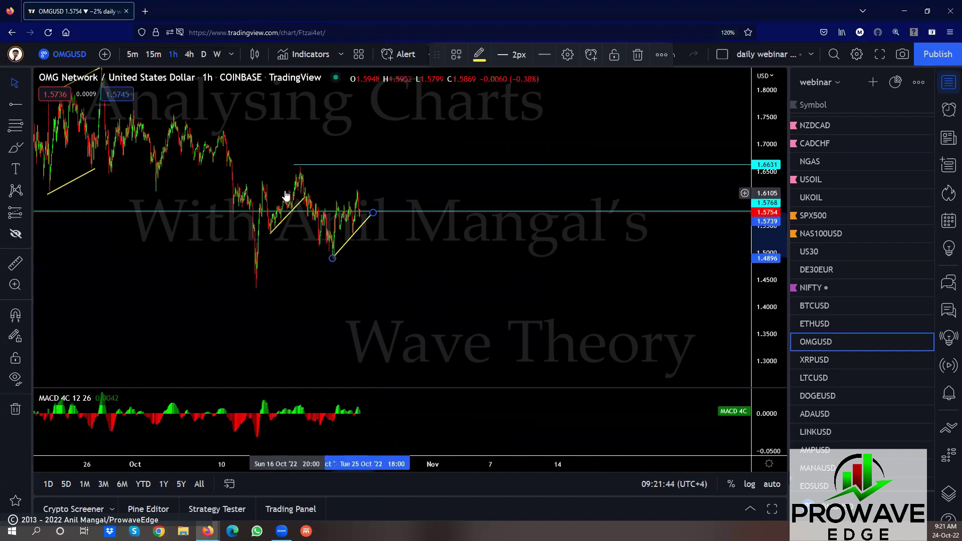
scroll(431, 290, up, 4)
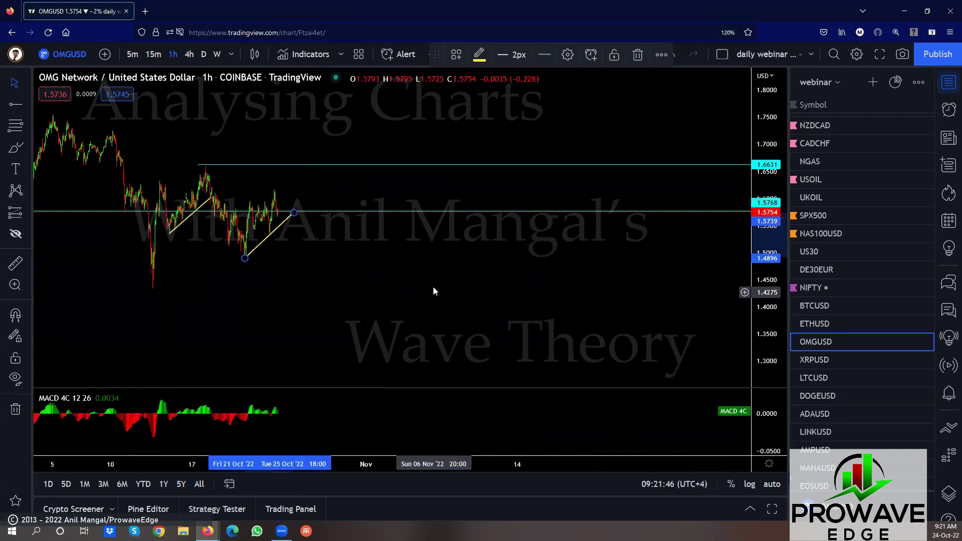
drag(381, 288, 540, 274)
scroll(540, 276, up, 2)
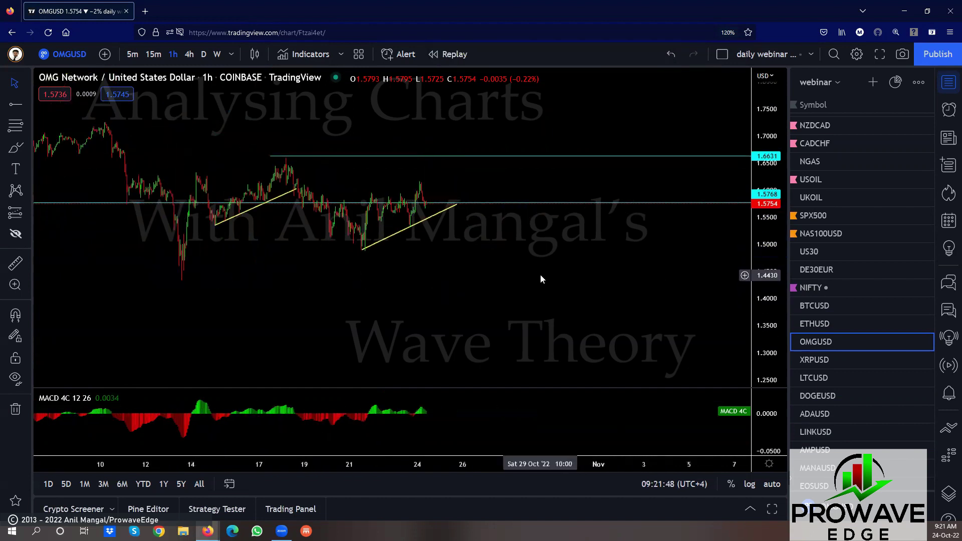
- Lower the start of OMGUSD's latest rising line to about 1.4807 and delete the horizontal ray above the 16 October high
scroll(540, 274, down, 2)
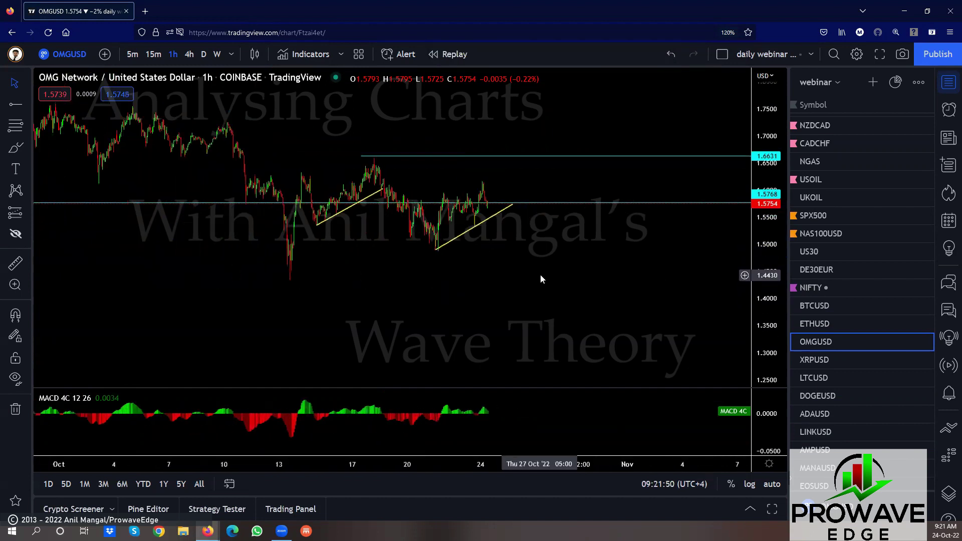
drag(433, 254, 431, 254)
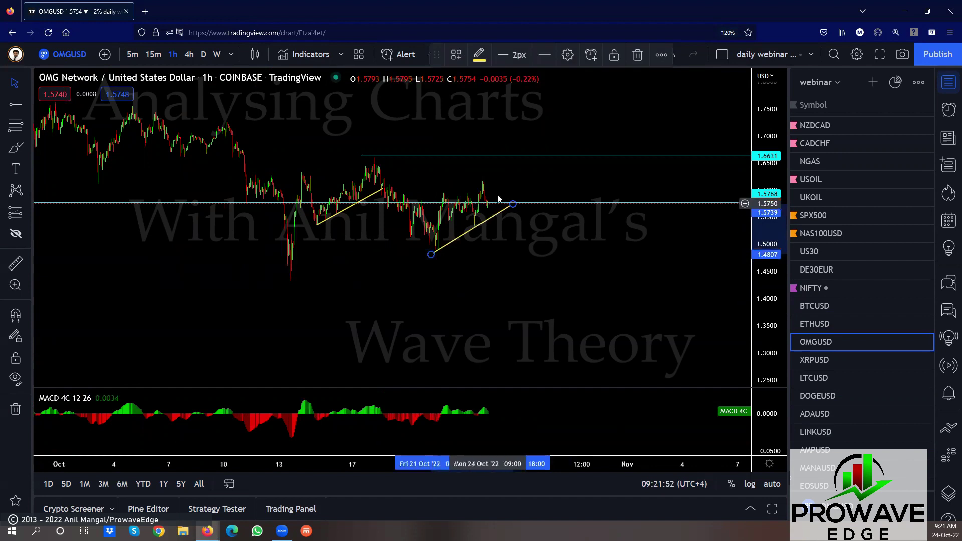
drag(373, 156, 373, 145)
click(638, 54)
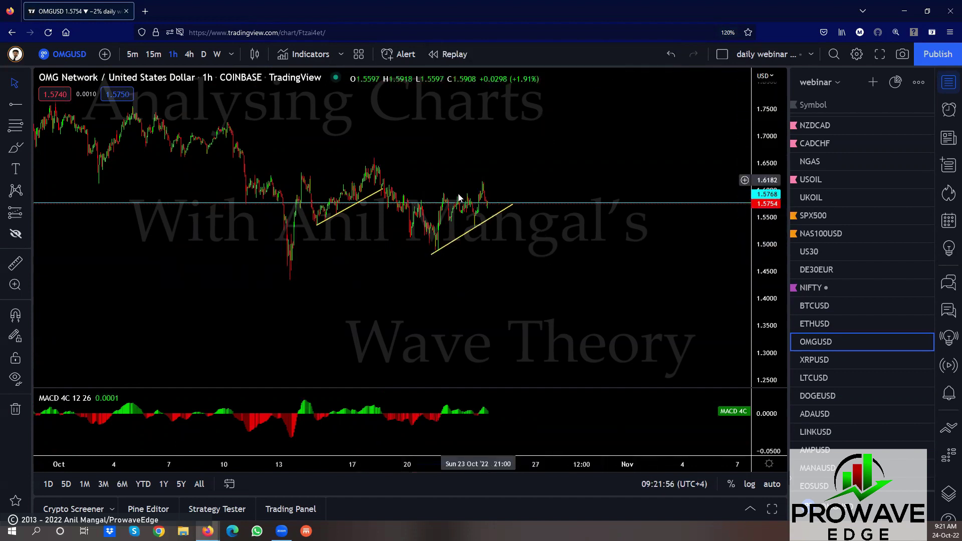
- Open XRPUSD and examine the latest rise against its lower trend line and projection arrows
click(817, 354)
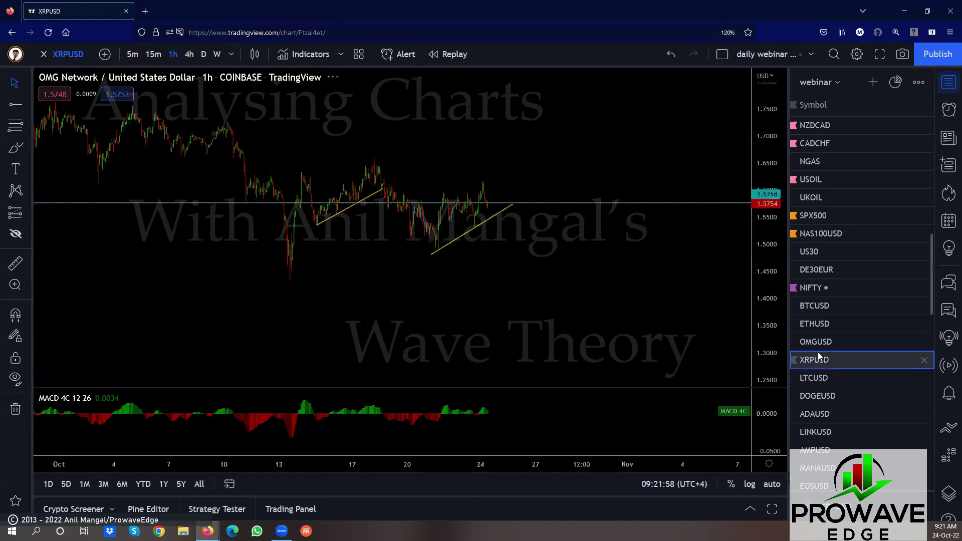
scroll(606, 365, down, 4)
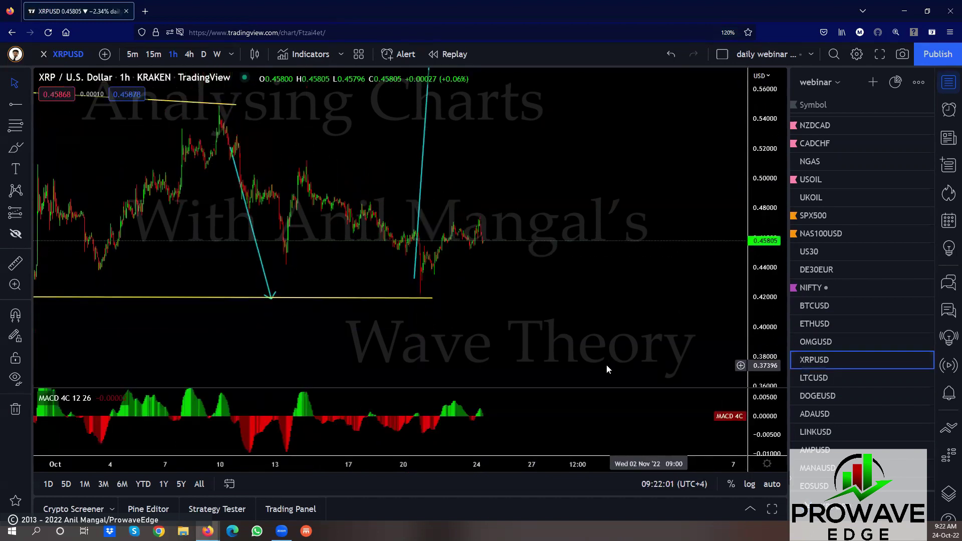
drag(639, 360, 554, 360)
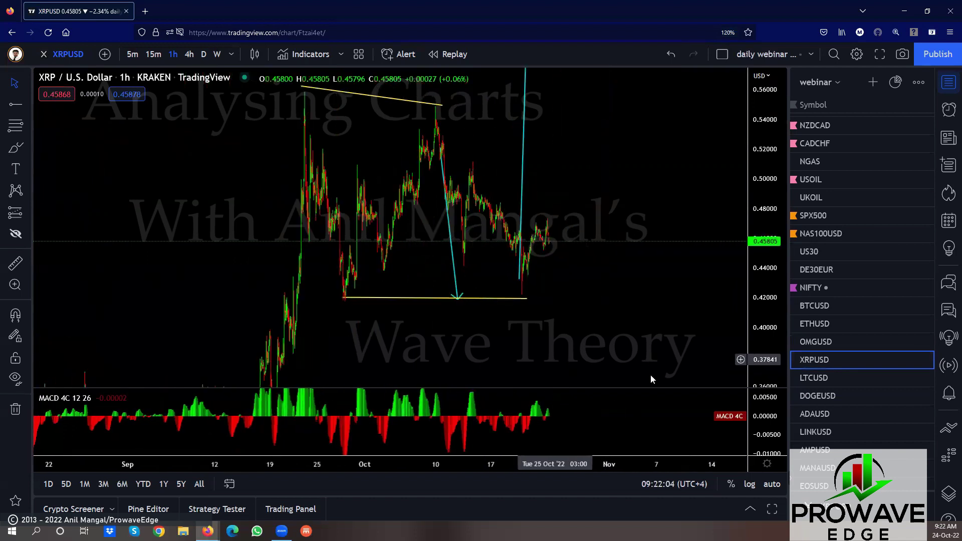
- Open LTCUSD, extend the lower line of the latest correction to about 49.439 on 22 October, and select its upper line
click(817, 379)
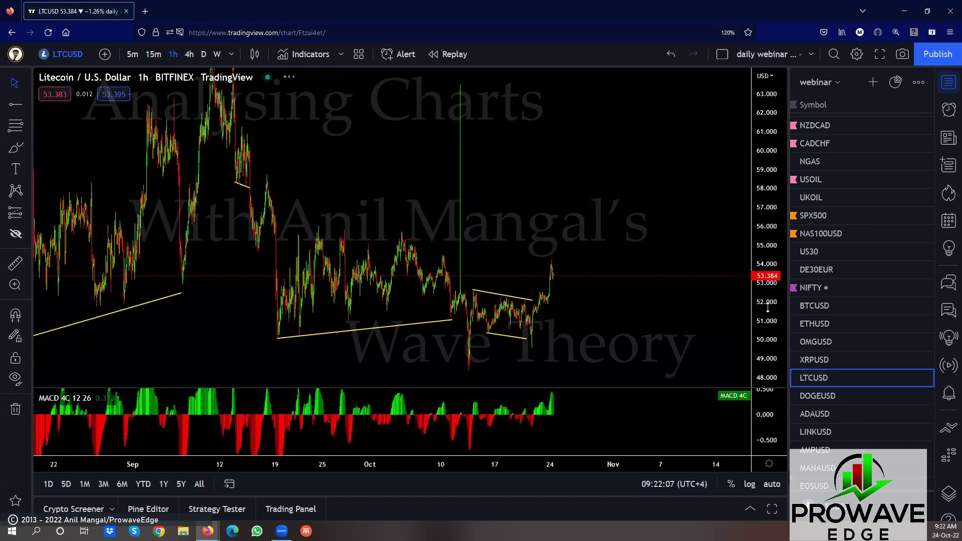
drag(528, 297, 534, 302)
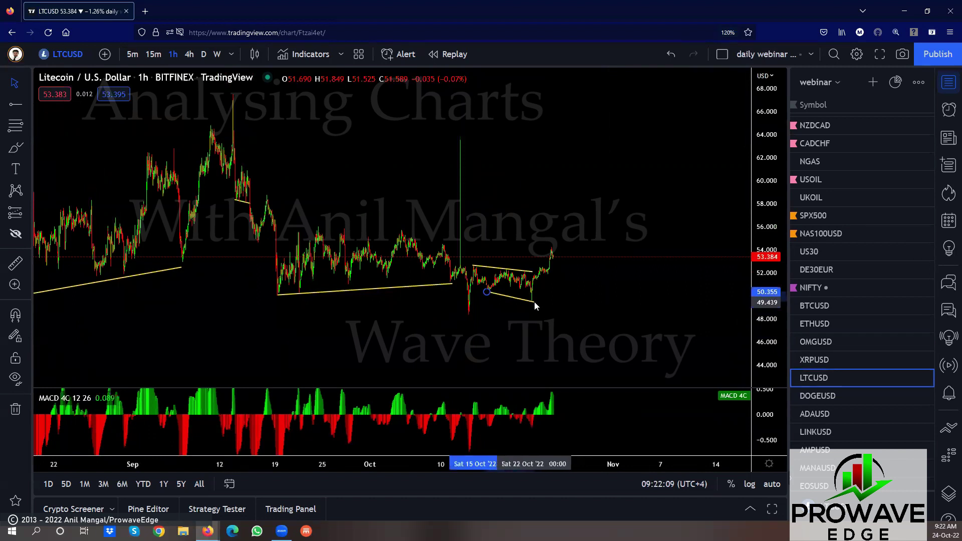
click(528, 271)
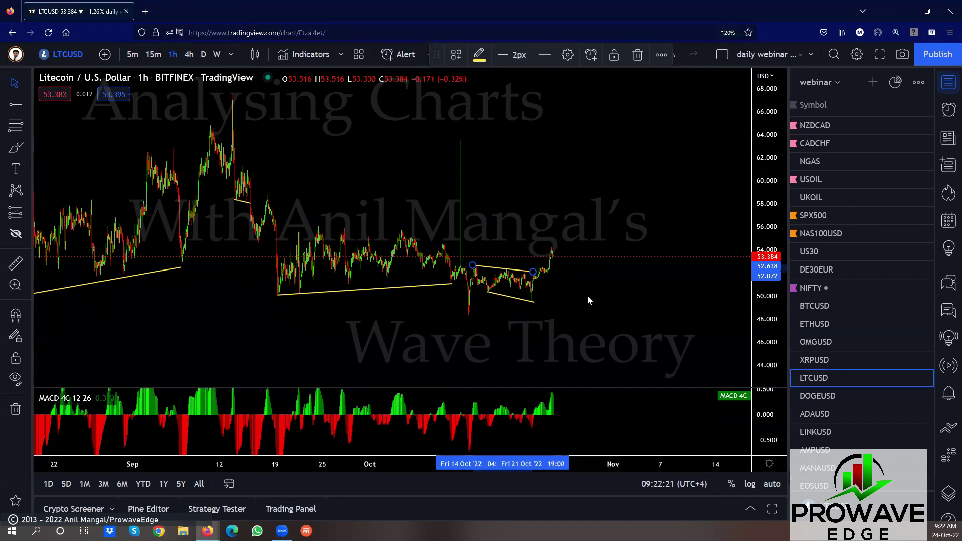
- Examine the latest LTCUSD rise against the upper and lower lines of its mid-October correction
drag(763, 347, 676, 115)
scroll(591, 260, up, 6)
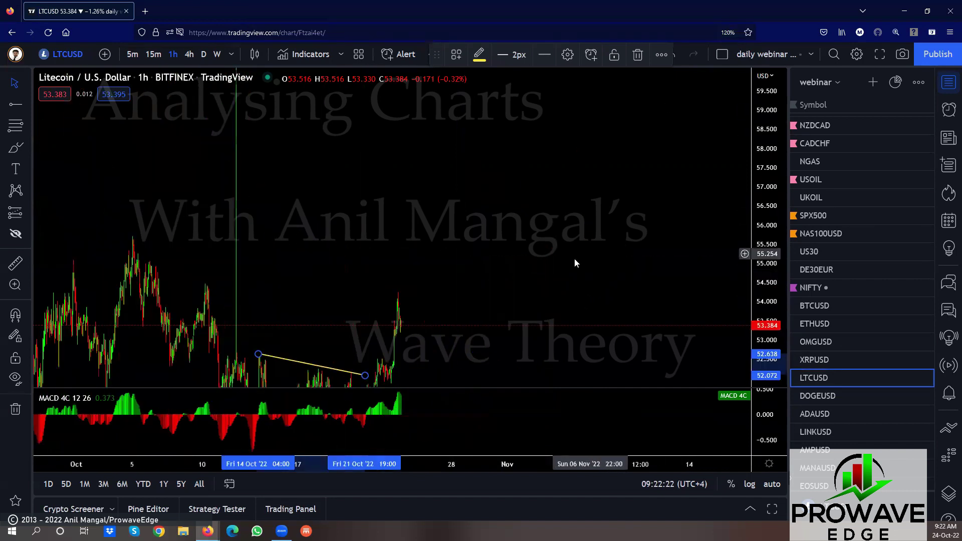
drag(529, 253, 532, 142)
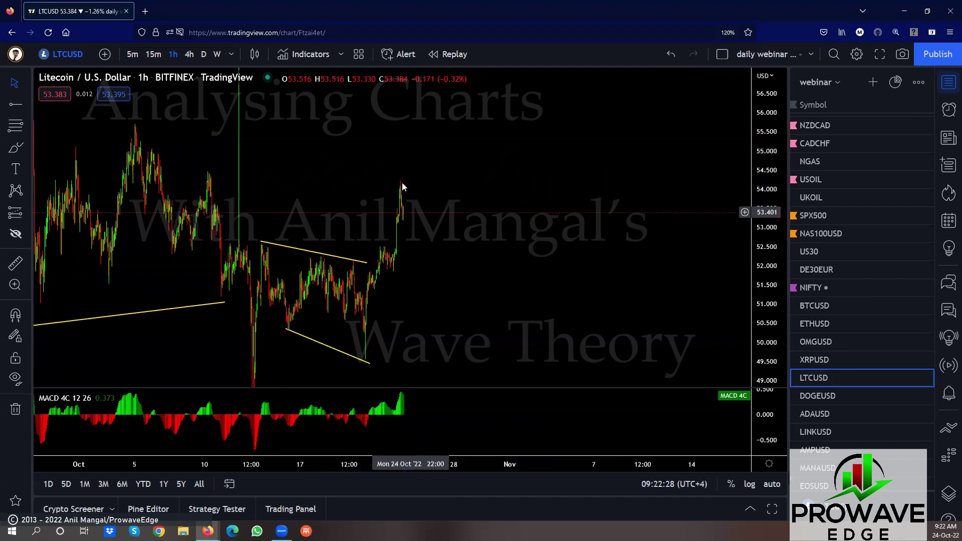
- Open DOGEUSD and re-anchor the end of the latest correction's lower line to about 0.0570 on the 21 October low
click(799, 397)
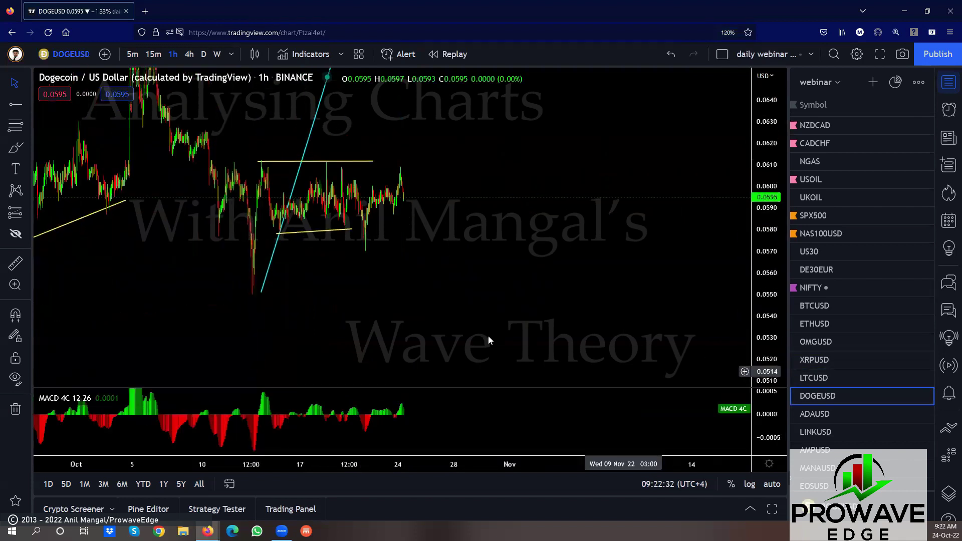
click(356, 236)
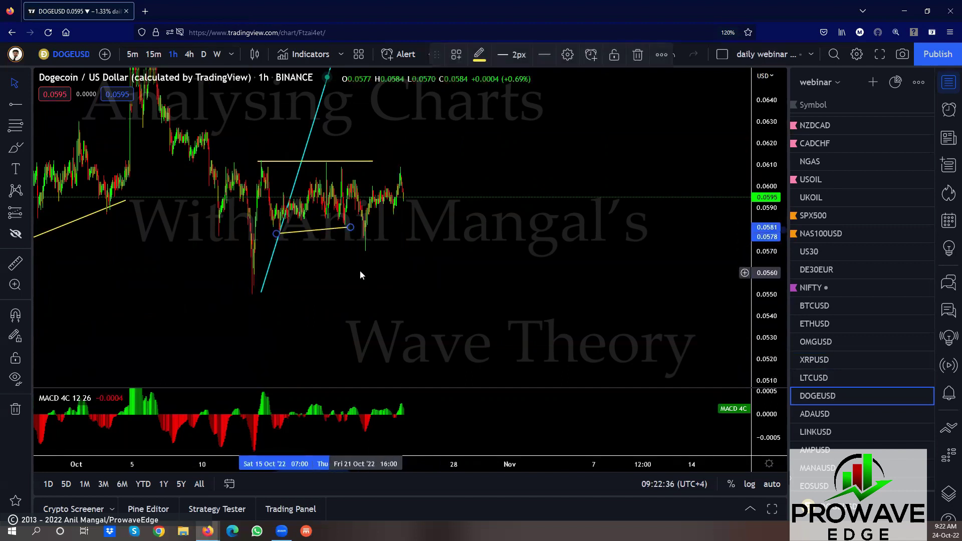
drag(350, 227, 339, 218)
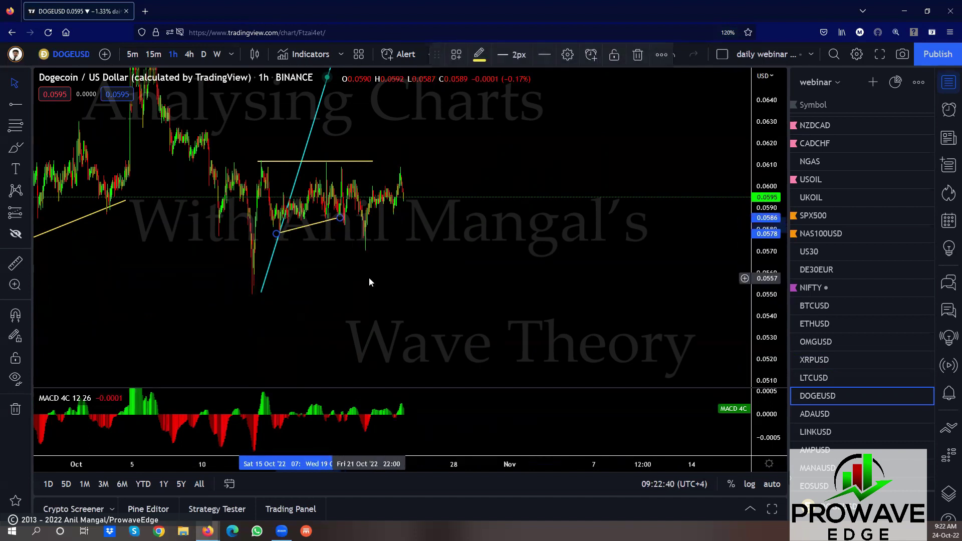
drag(339, 217, 364, 252)
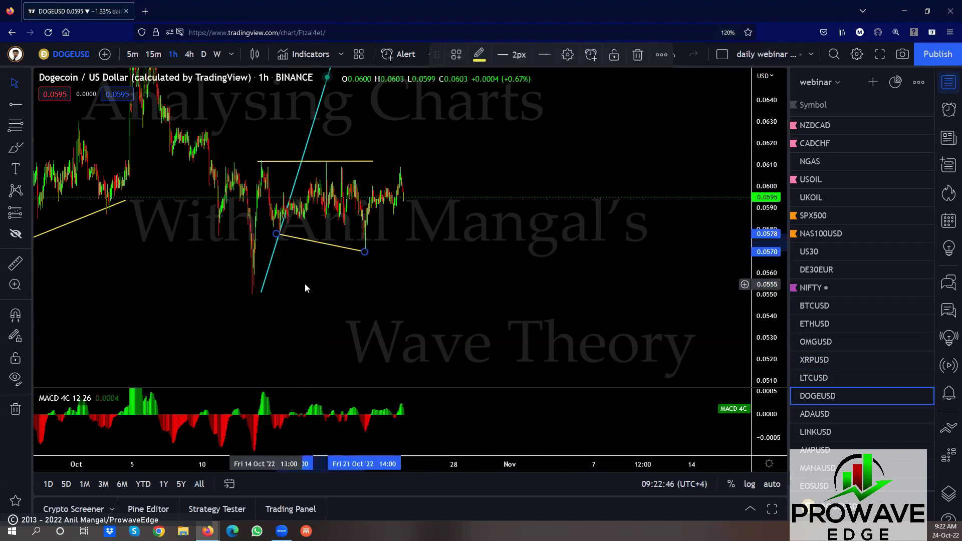
- Draw a rising trend line from DOGEUSD's 13 October low at about 0.0551 to the 21 October low, and delete the cyan projection arrow
scroll(368, 309, down, 4)
drag(767, 225, 764, 341)
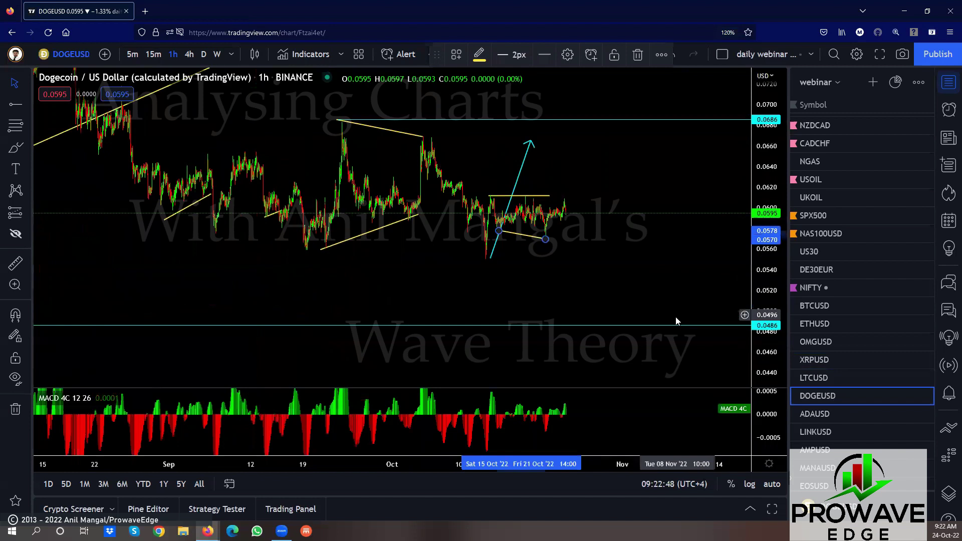
drag(672, 322, 650, 347)
click(29, 106)
click(35, 107)
click(463, 284)
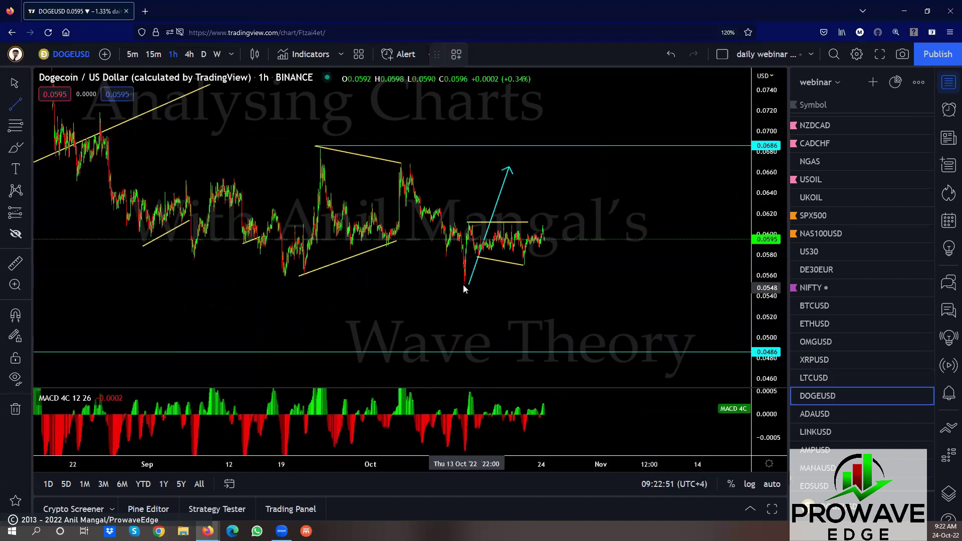
click(525, 263)
click(508, 169)
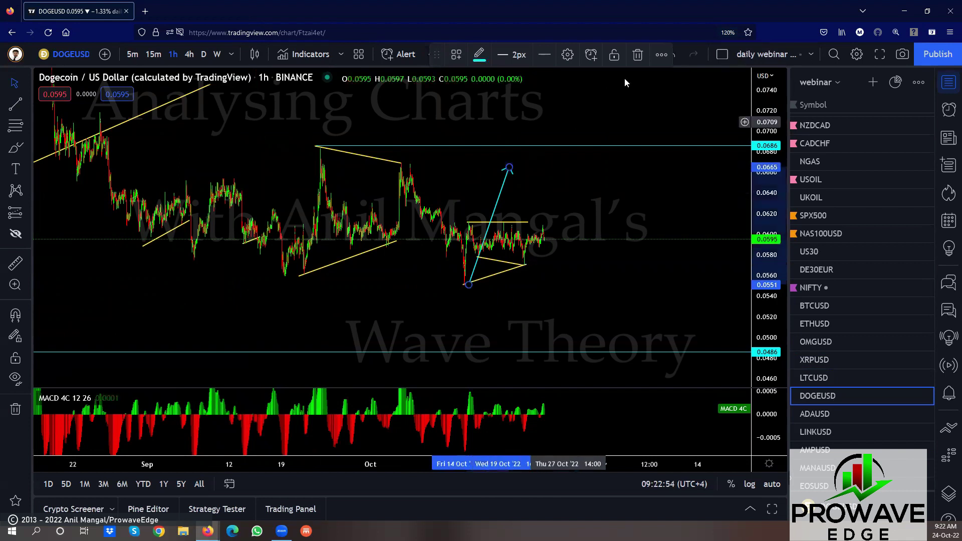
click(642, 58)
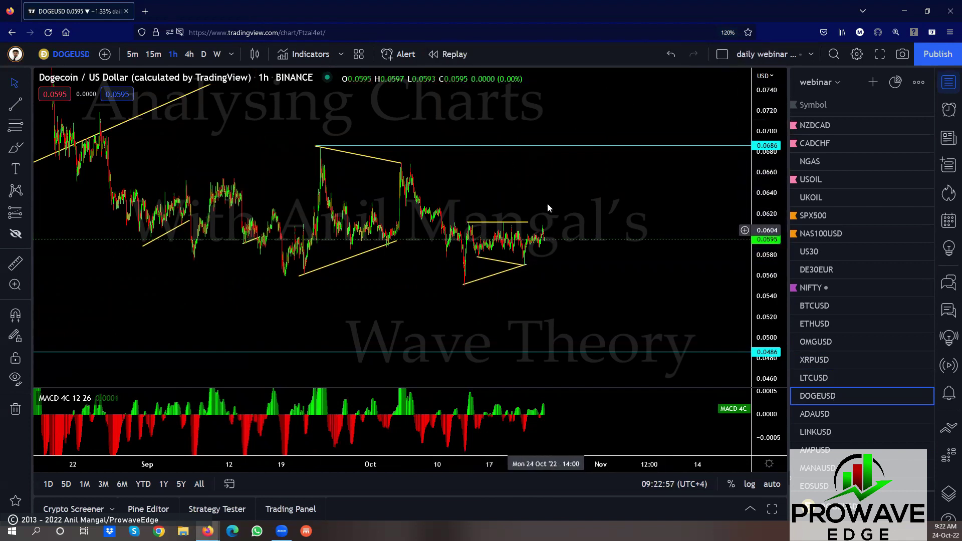
- Extend DOGEUSD's new rising line to about 0.0587 on 29 October and its upper line to about 0.0609 on 24 October
click(528, 263)
drag(552, 257, 555, 251)
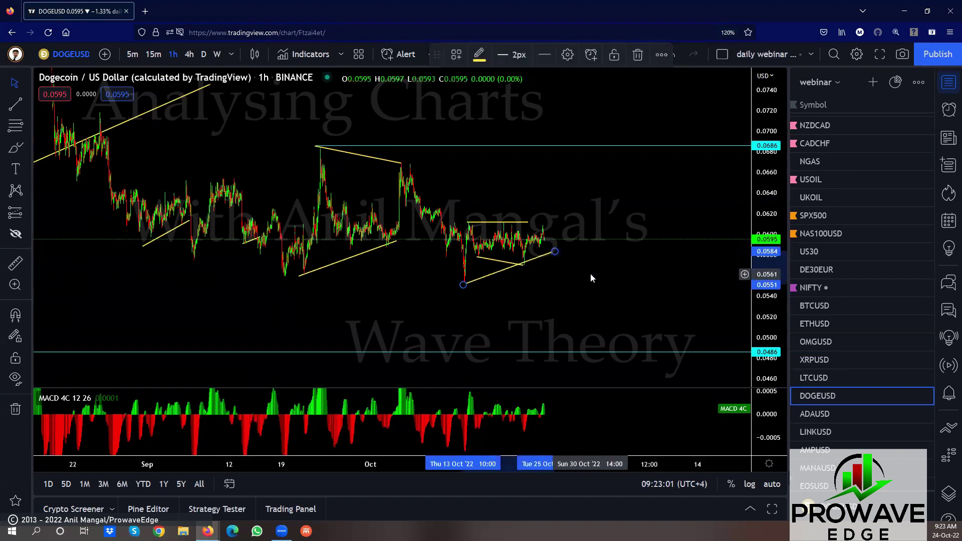
scroll(591, 274, down, 1)
drag(623, 304, 569, 305)
drag(480, 223, 498, 226)
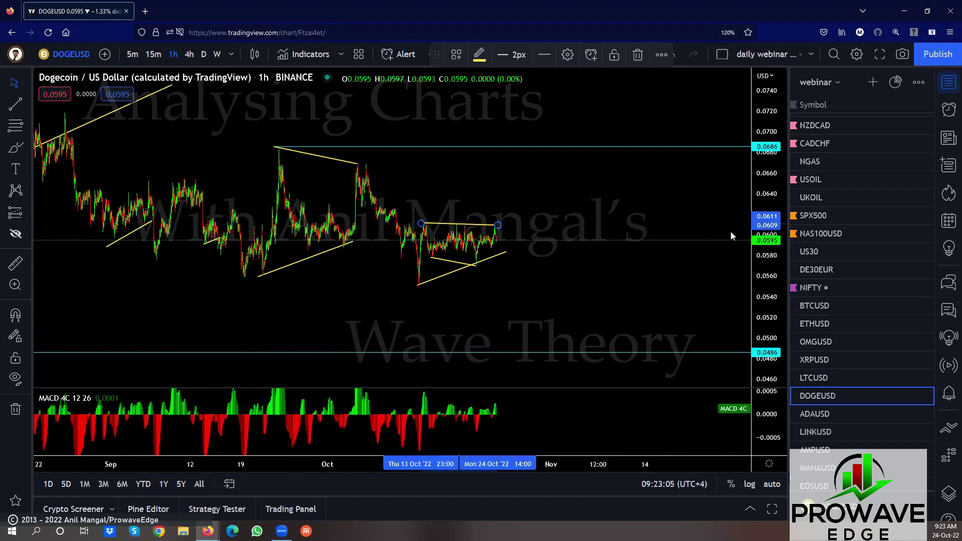
drag(767, 314, 766, 228)
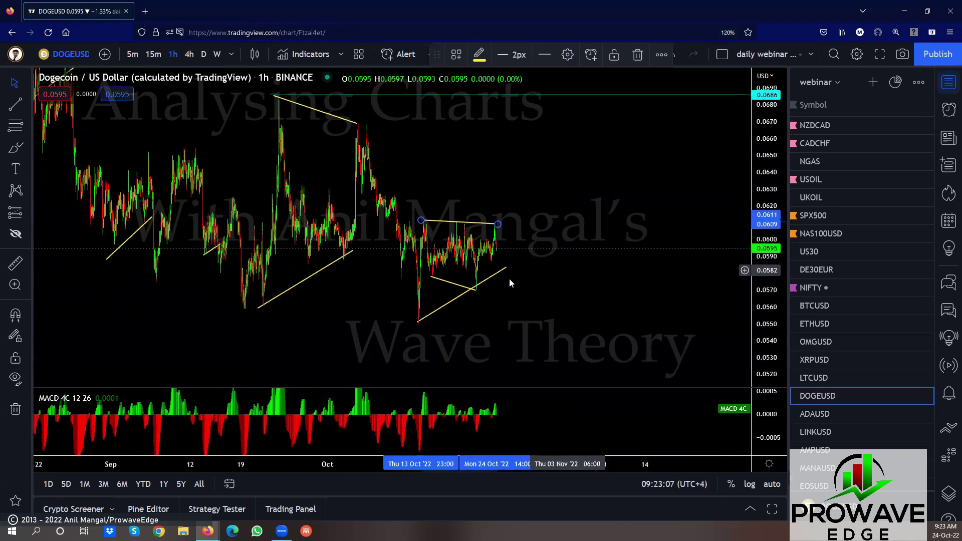
drag(505, 268, 537, 263)
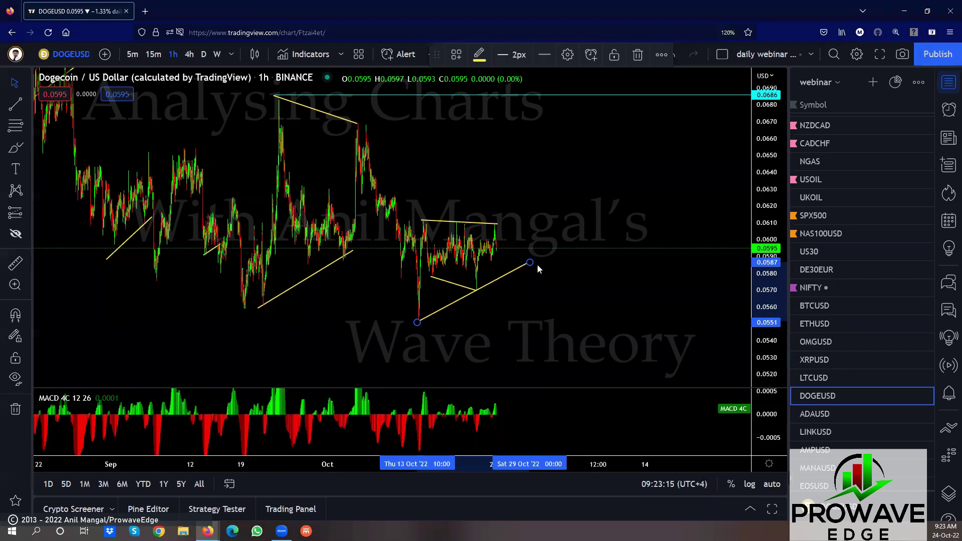
- Open ADAUSD and draw falling lines from about 0.350 on 13 October to the latest low and from 0.391 on 14 October to 0.366
click(827, 416)
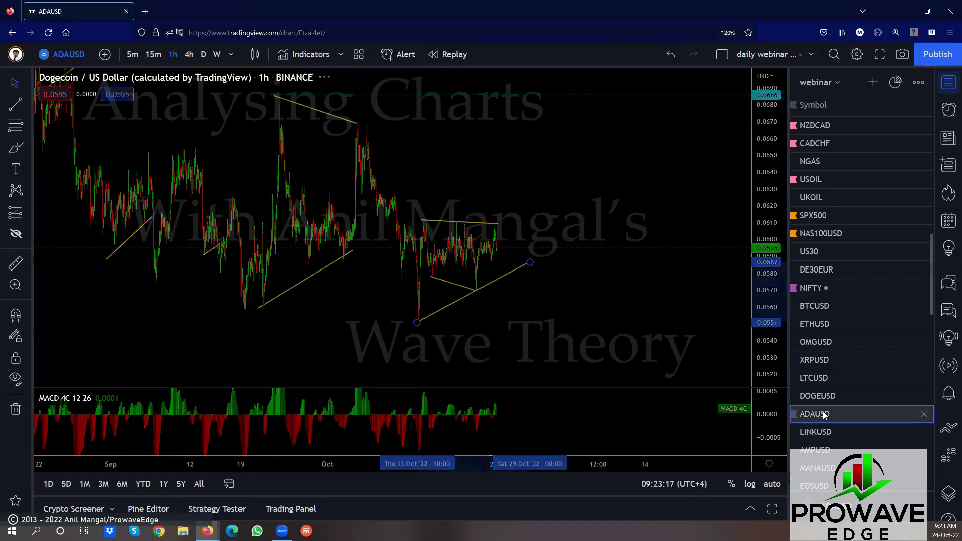
scroll(558, 335, up, 2)
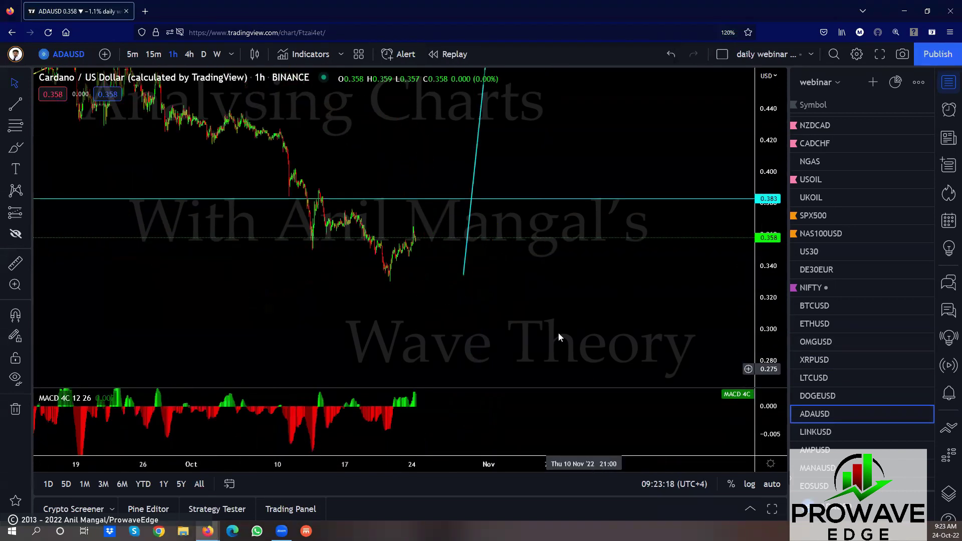
click(15, 104)
click(311, 249)
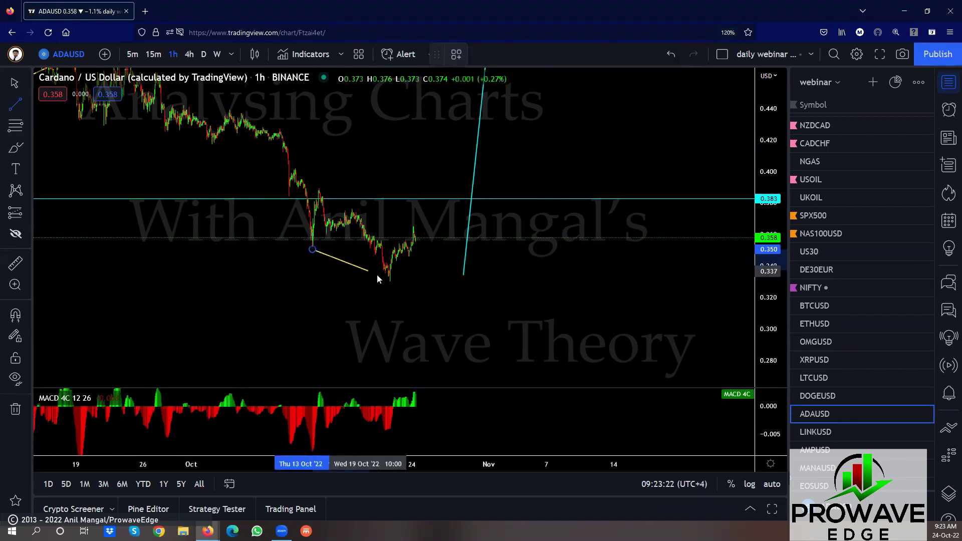
click(387, 280)
click(14, 106)
click(317, 185)
click(410, 225)
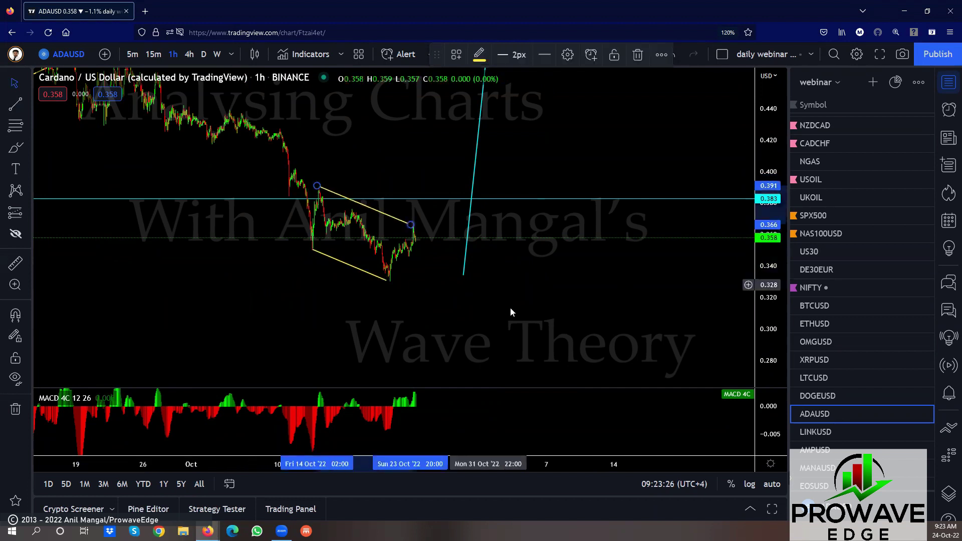
- Open LINKUSD and examine its recent swings against the horizontal levels at 6.1421169 and 5.3541833
click(814, 432)
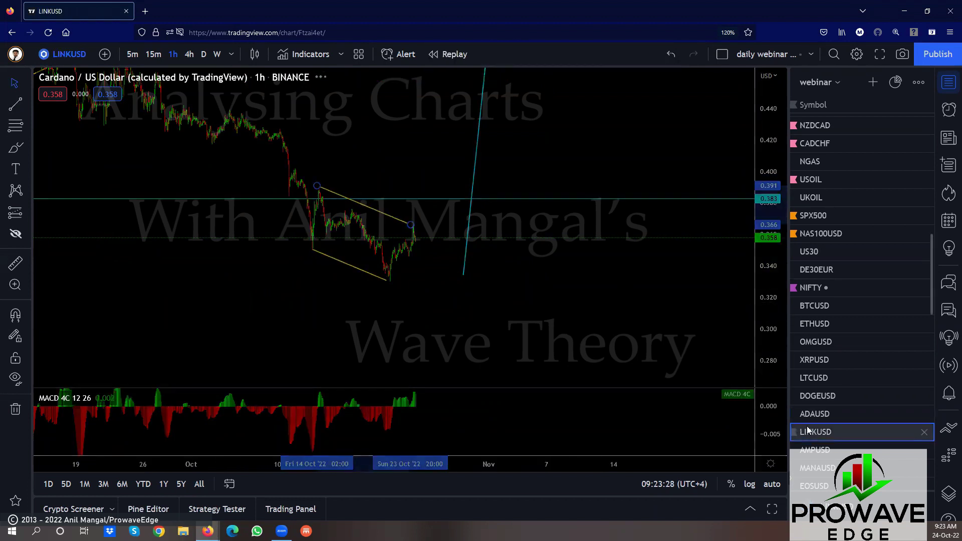
drag(769, 246, 674, 341)
scroll(668, 341, down, 3)
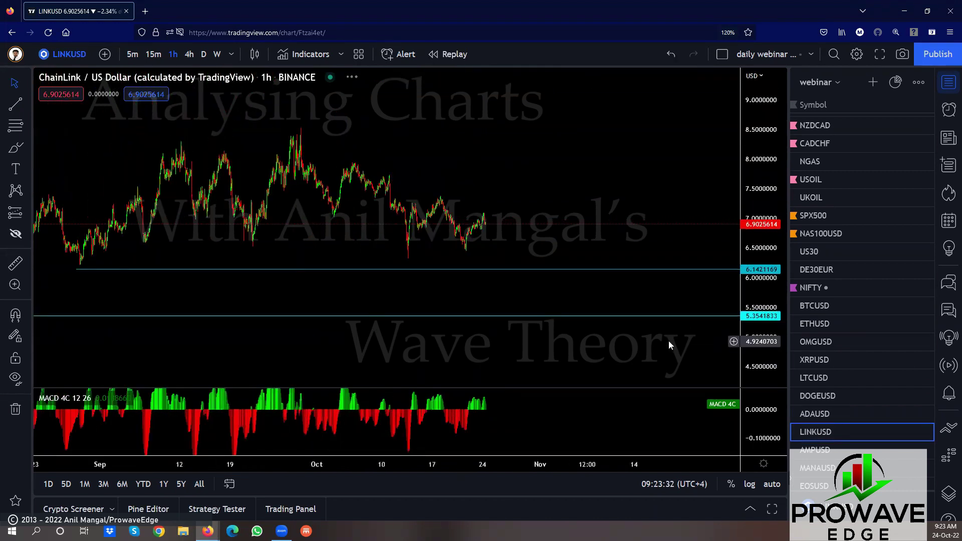
- Open AMPUSD and extend the short line under the latest lows to about 0.00480 on 25 October
click(815, 450)
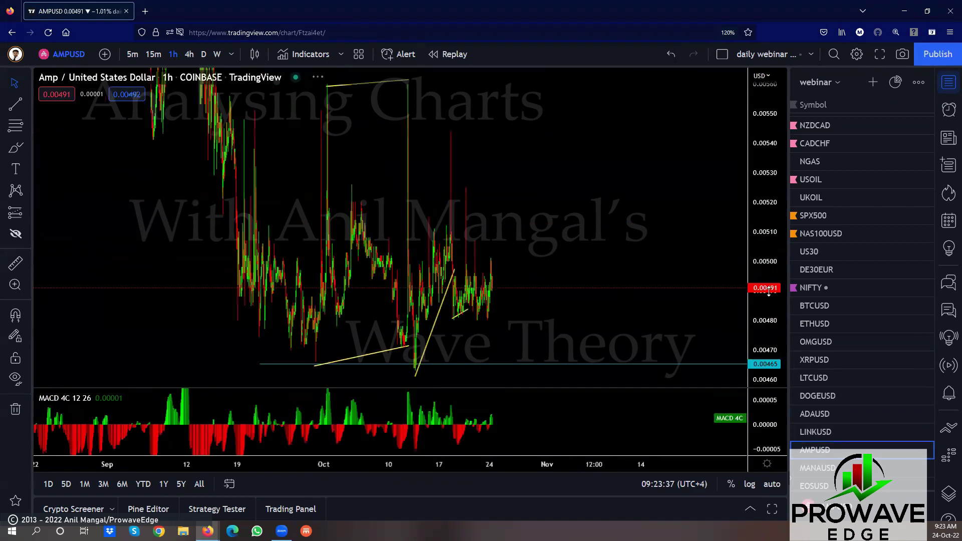
drag(771, 278, 743, 329)
scroll(687, 333, up, 6)
drag(263, 205, 503, 242)
scroll(503, 242, up, 7)
drag(399, 252, 618, 237)
drag(333, 300, 461, 307)
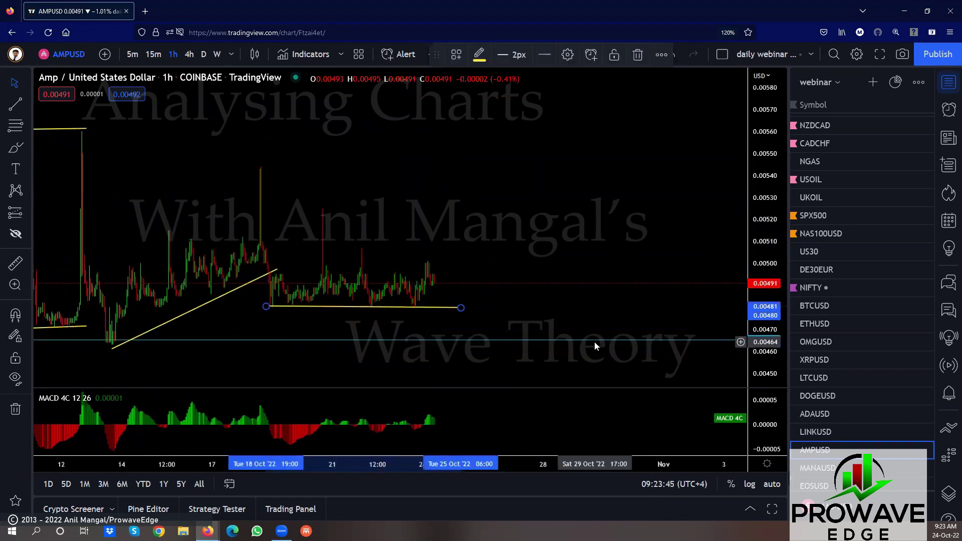
scroll(595, 341, down, 5)
drag(700, 368, 661, 352)
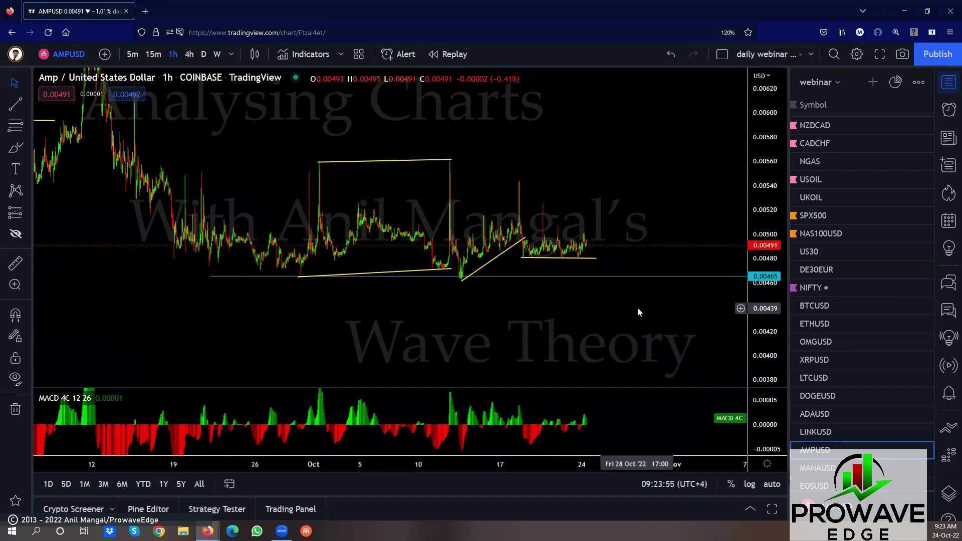
- Open MANAUSD and draw a rising trend line from the 21 October low at about 0.5823 to about 0.6090 on 24 October
scroll(833, 420, down, 3)
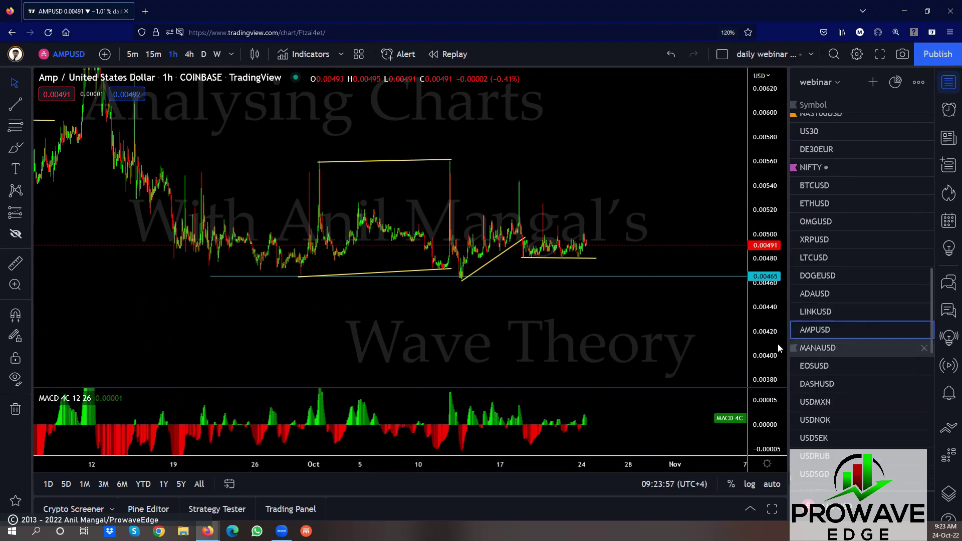
click(819, 347)
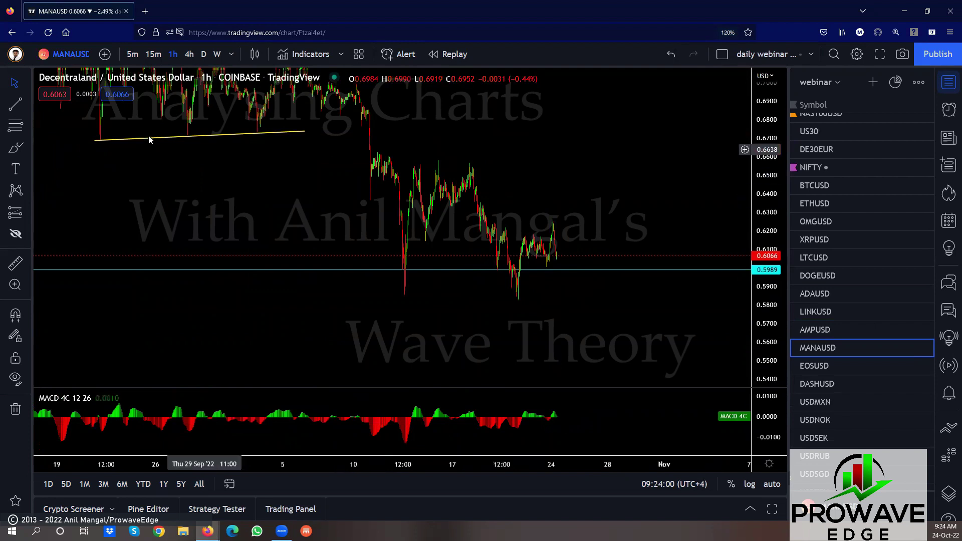
click(15, 104)
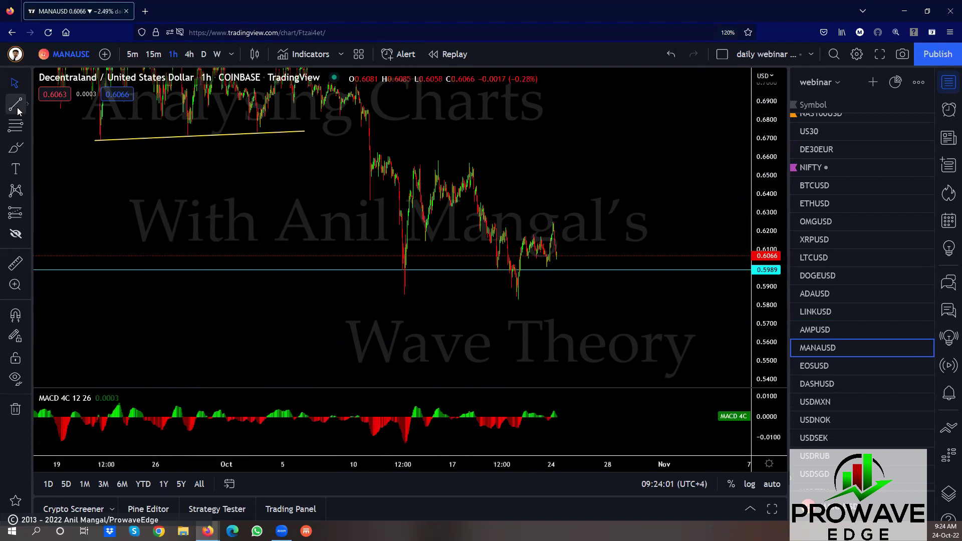
click(517, 300)
click(562, 256)
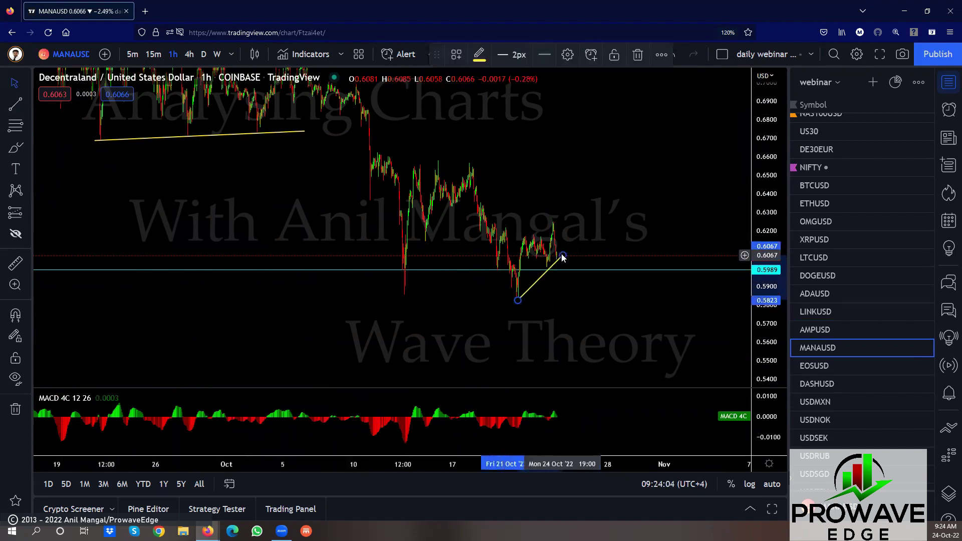
scroll(496, 253, up, 3)
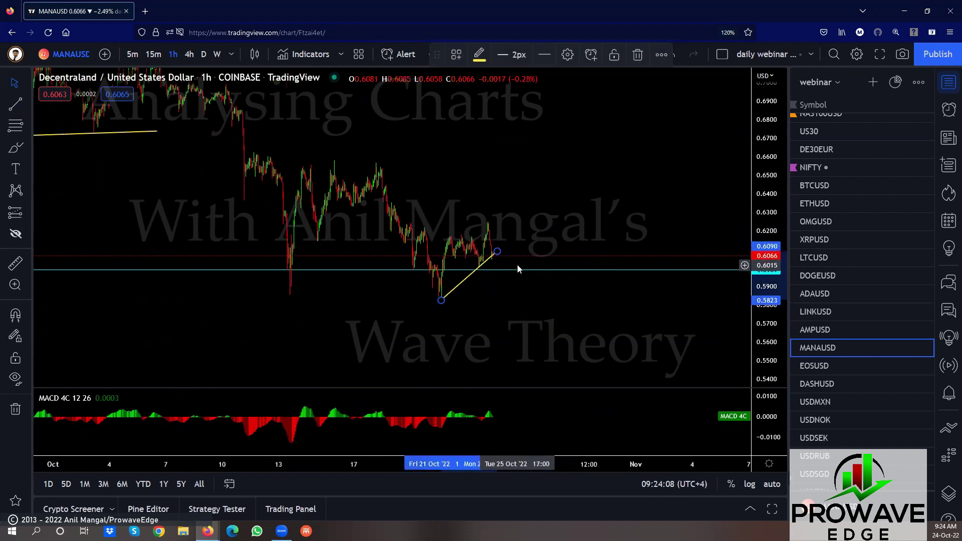
scroll(645, 246, up, 4)
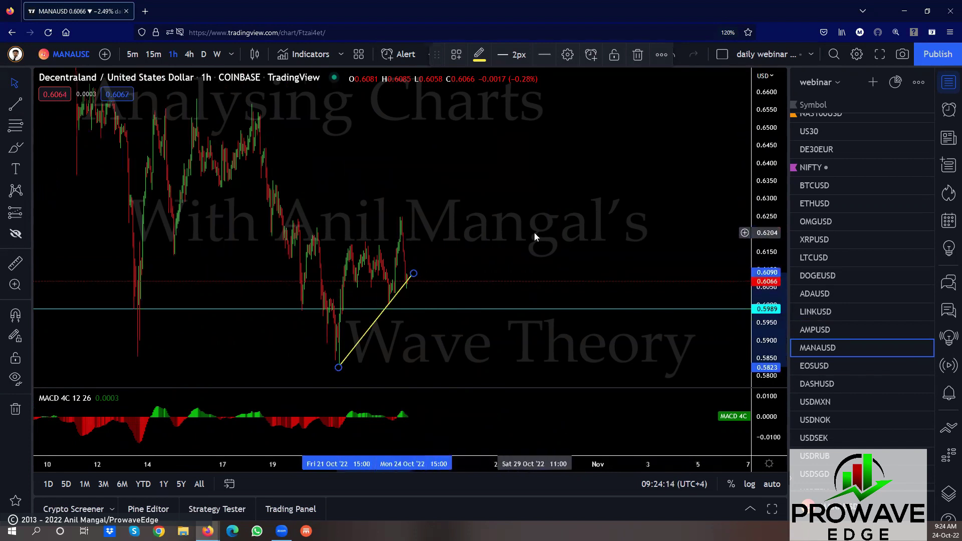
scroll(524, 236, down, 4)
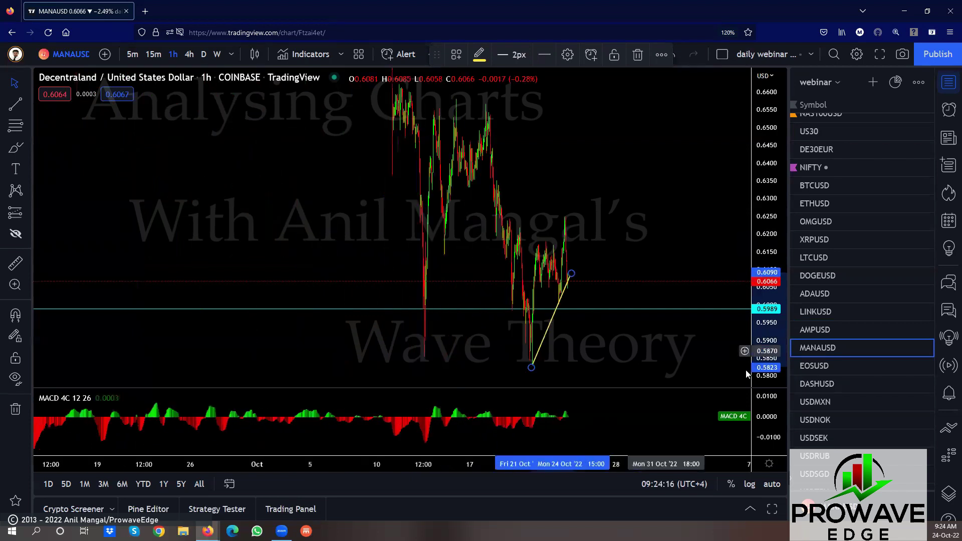
- Open EOSUSD and extend the latest rise's lower line to about 1.0390 on 28 October and its upper line to about 1.1300 on 25 October
click(815, 367)
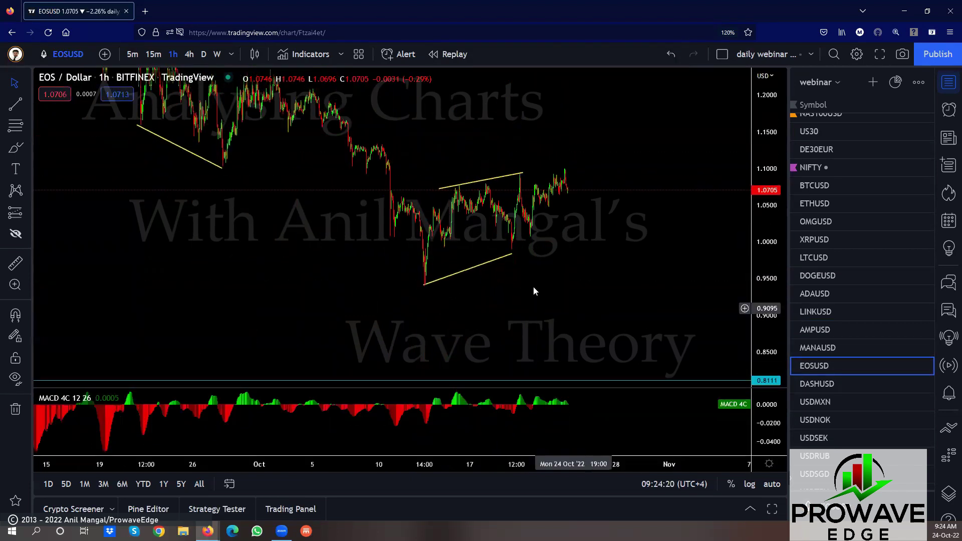
drag(510, 254, 618, 213)
click(523, 174)
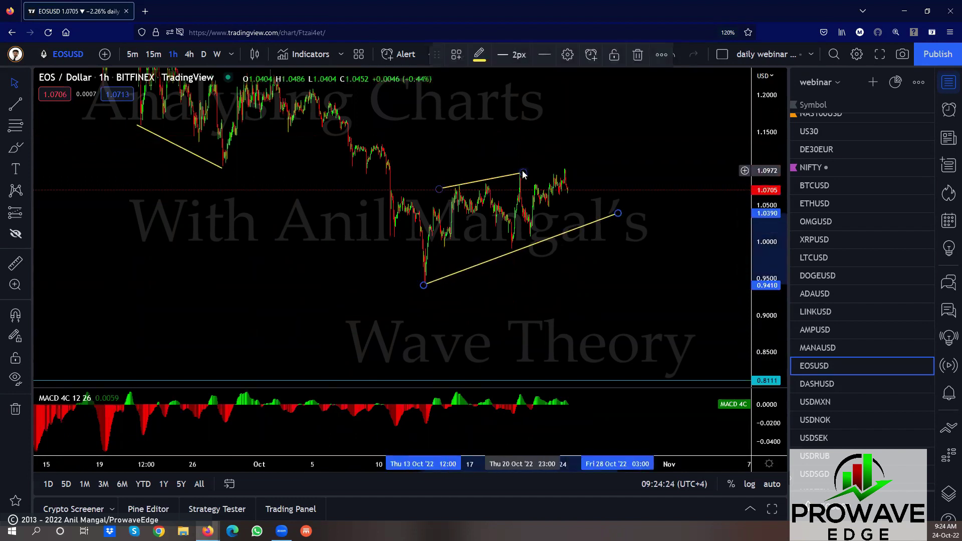
drag(523, 174, 588, 150)
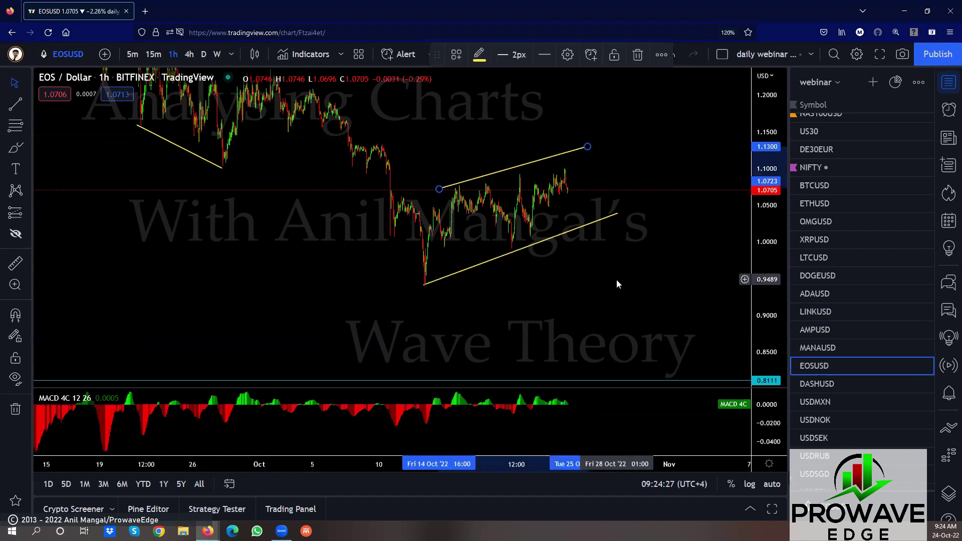
- Sketch freehand EOSUSD's projected swings between the two lines and a drop towards the 0.8111 level, trace the upper line, and clear the sketch
mouse_move(566, 187)
mouse_down()
mouse_move(578, 229)
mouse_move(588, 149)
mouse_move(622, 208)
mouse_move(624, 141)
mouse_move(653, 373)
mouse_up()
drag(440, 189, 625, 136)
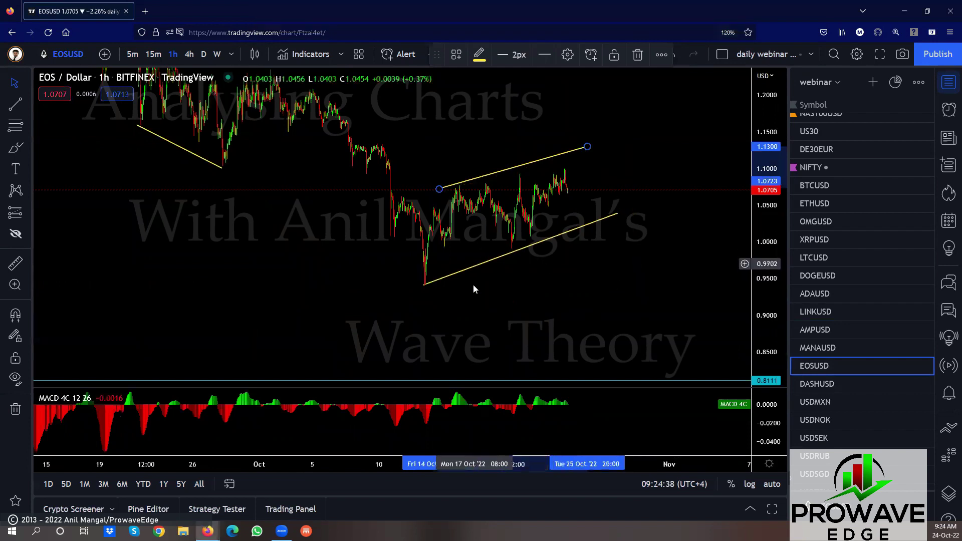
scroll(473, 284, down, 2)
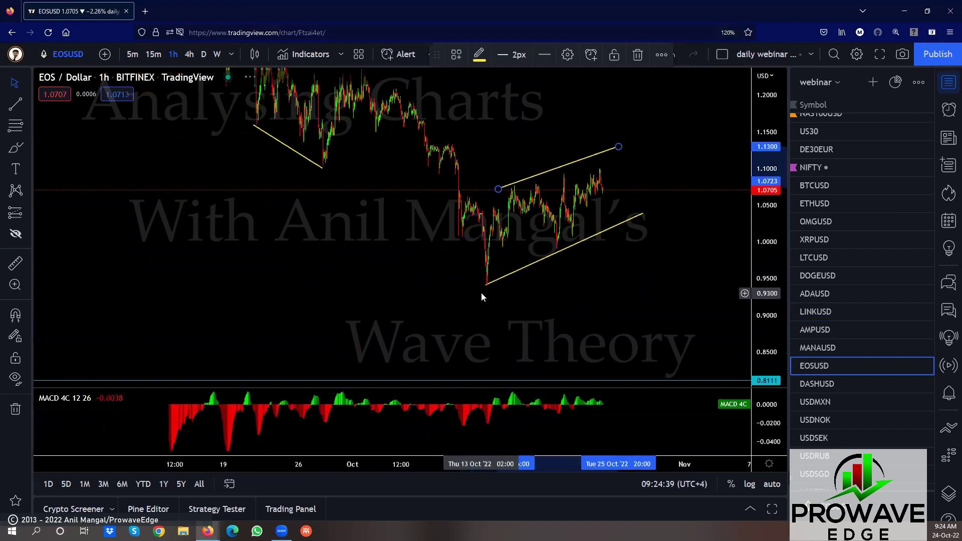